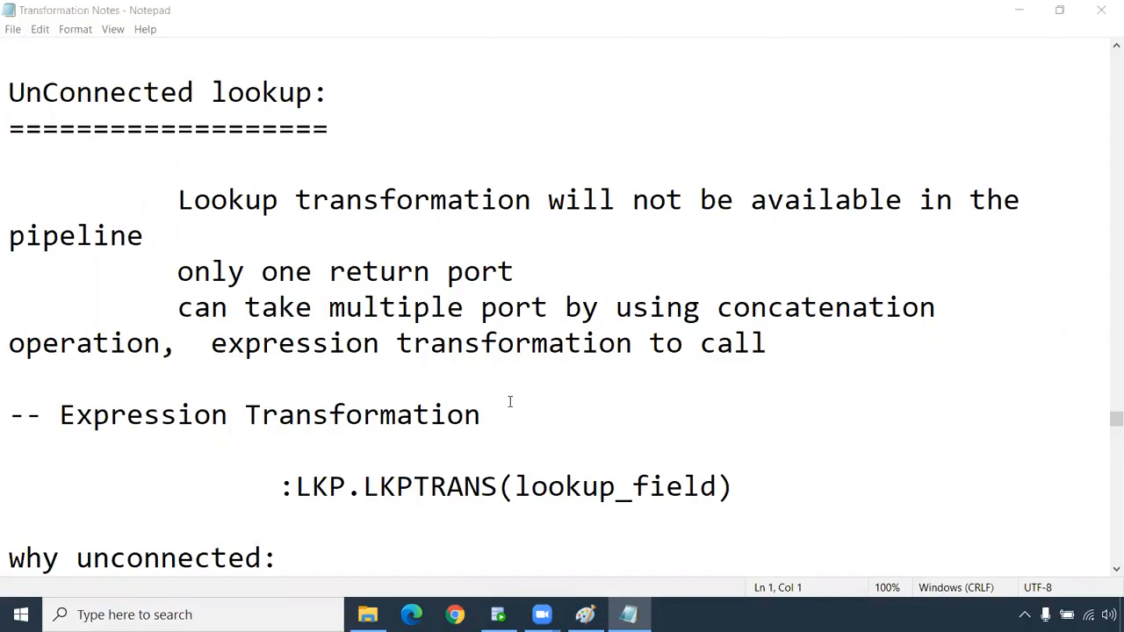
Highlight the UnConnected lookup heading and the :LKP.LKPTRANS(lookup_field) call in the notes.
drag(326, 128, 7, 83)
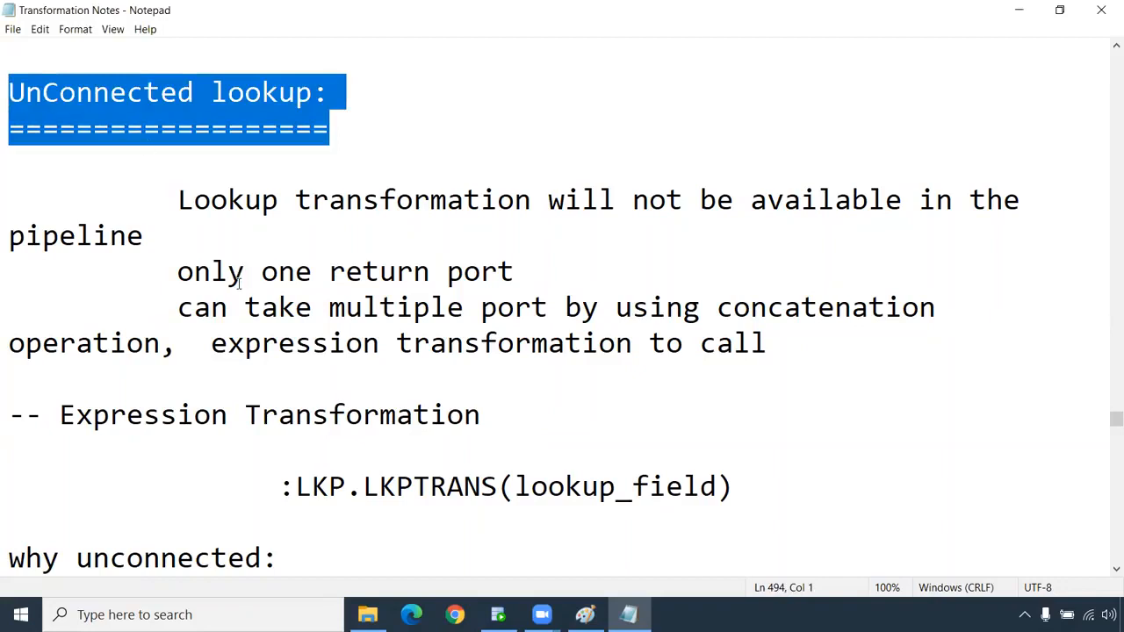
scroll(263, 292, down, 1)
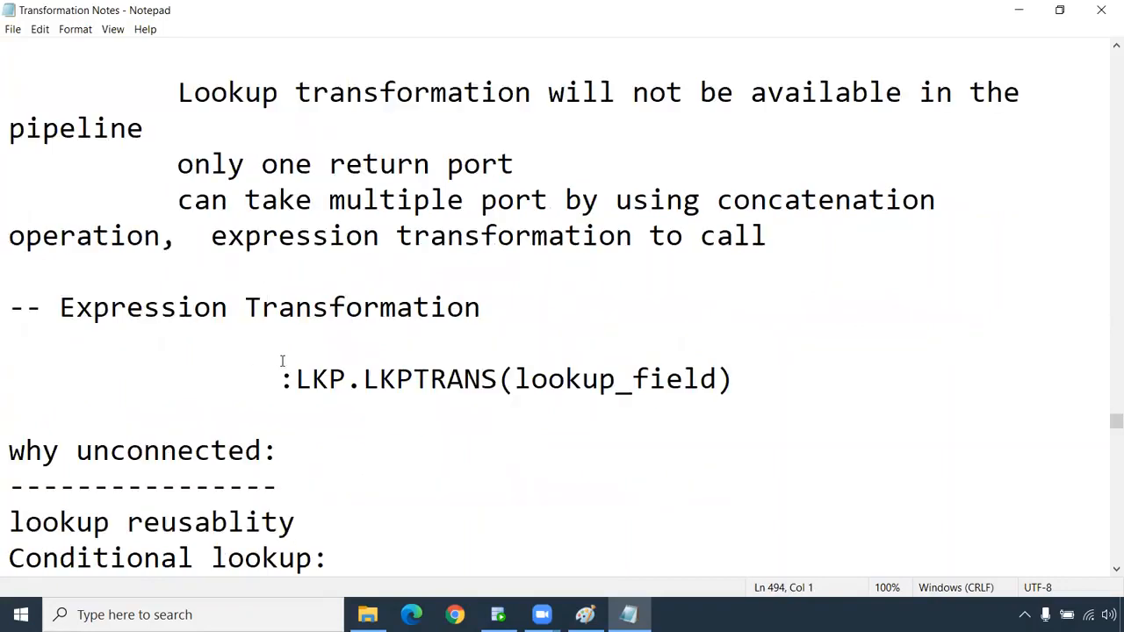
drag(279, 379, 734, 386)
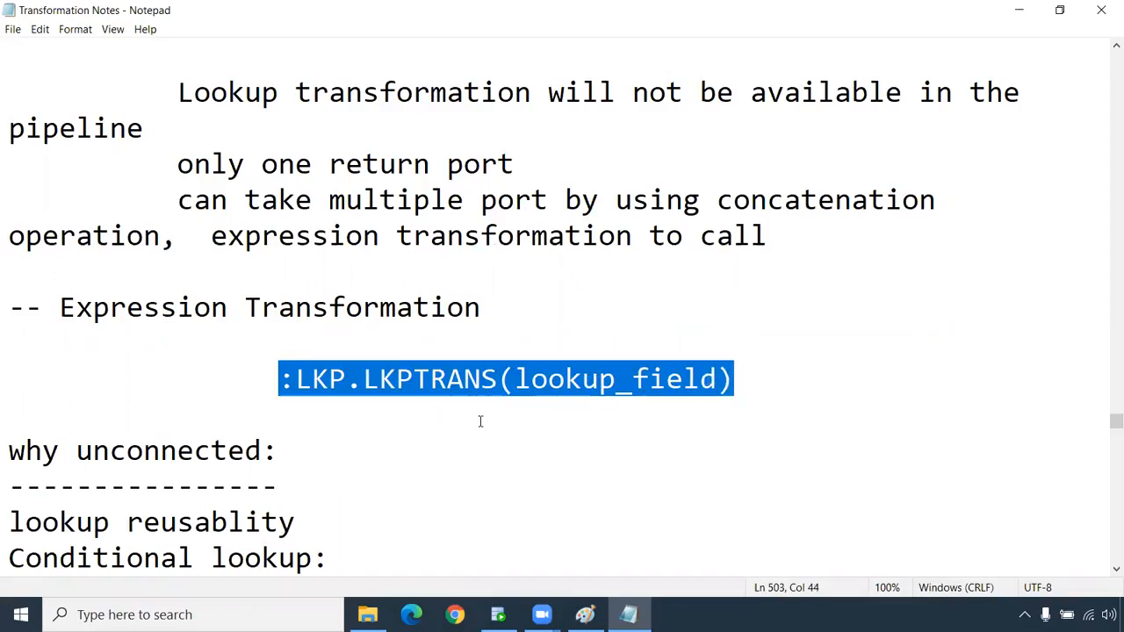
click(294, 383)
drag(58, 309, 475, 309)
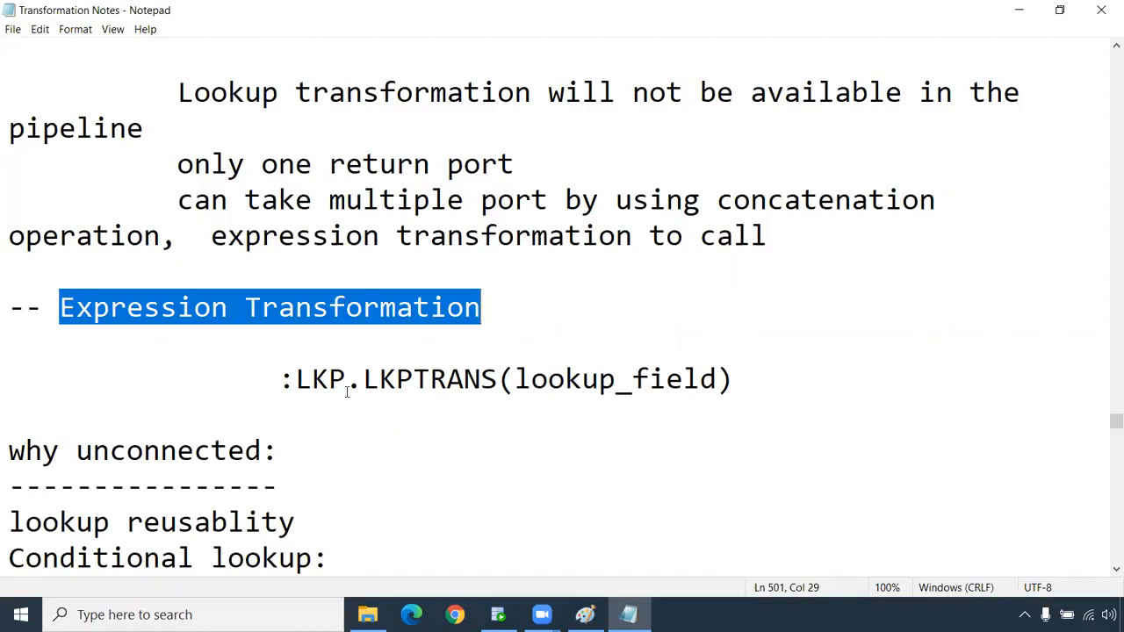
drag(279, 379, 717, 379)
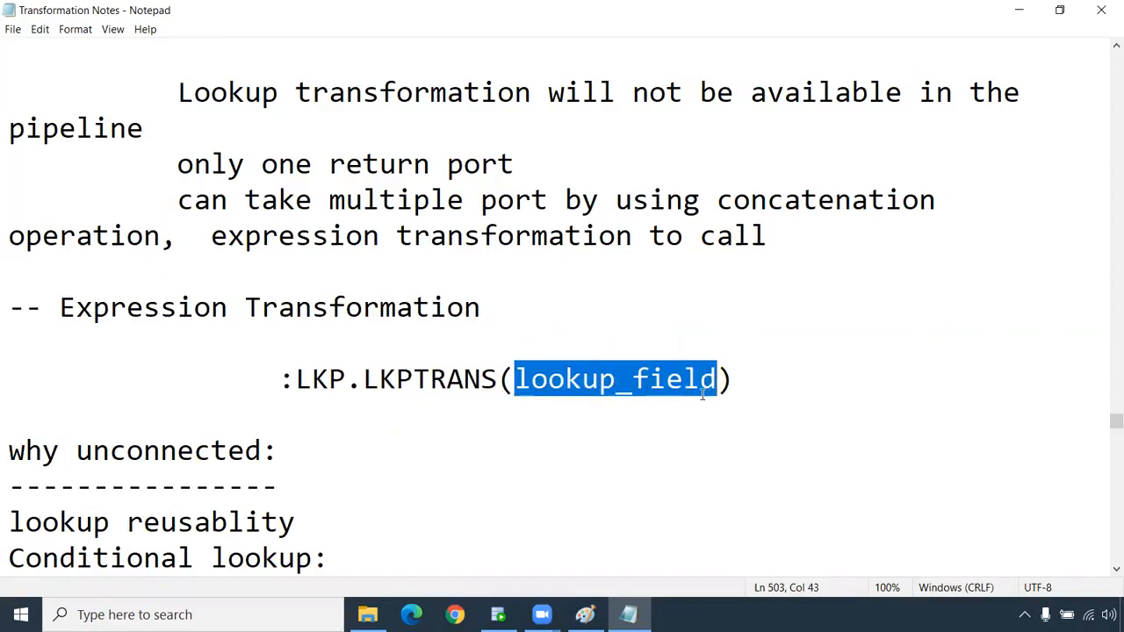
click(453, 336)
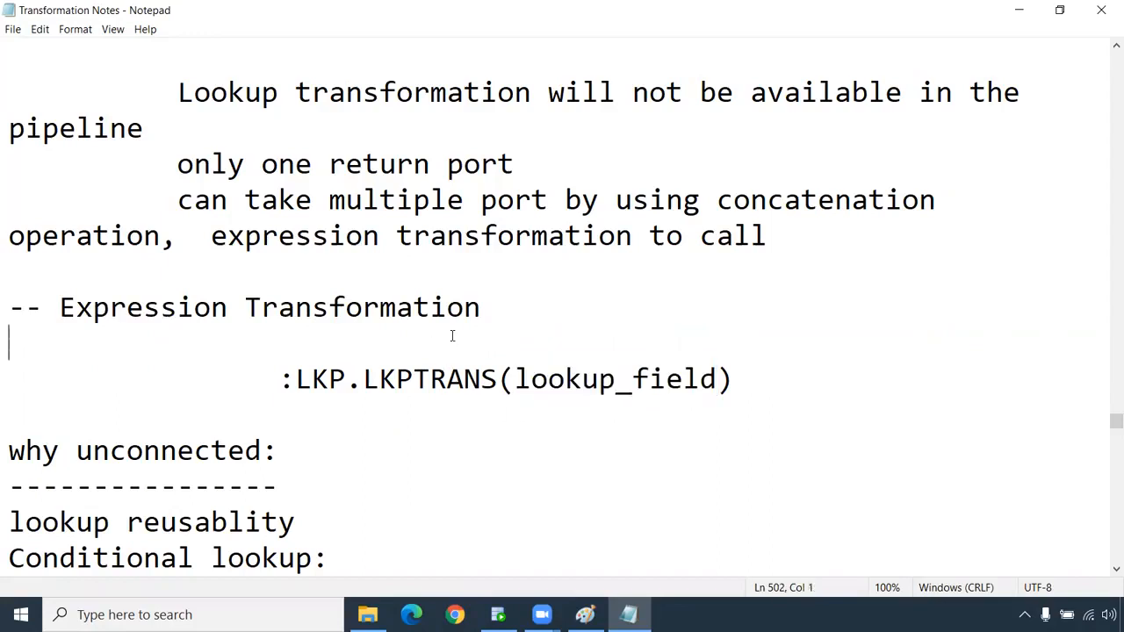
Launch PowerCenter Designer, connect to the rep repository with the password, then switch to Paint.
click(21, 614)
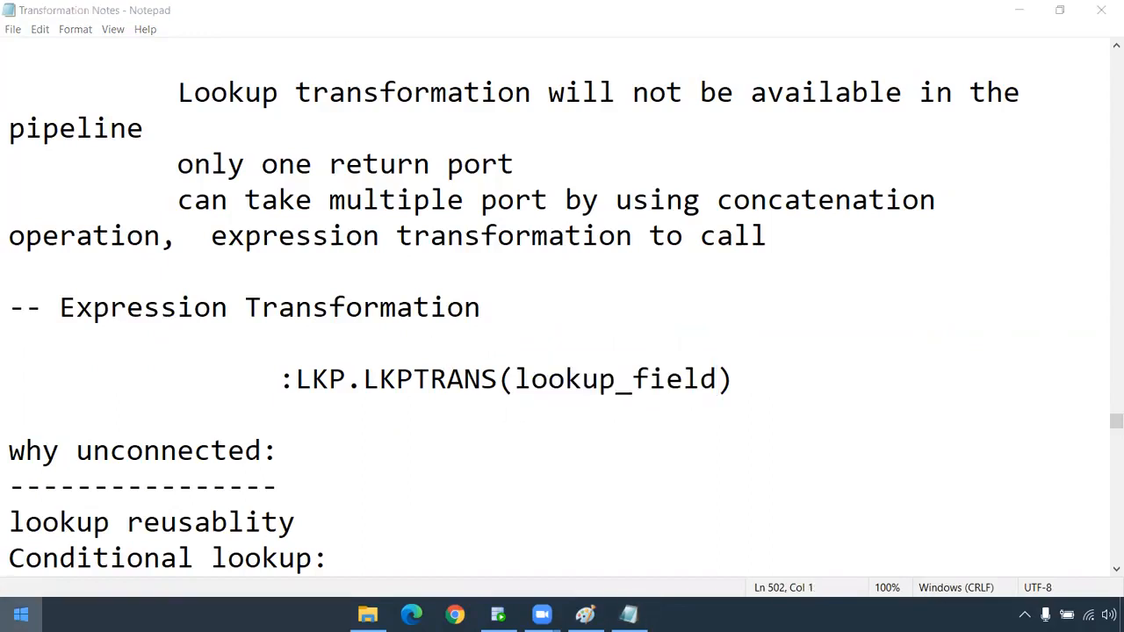
text(des)
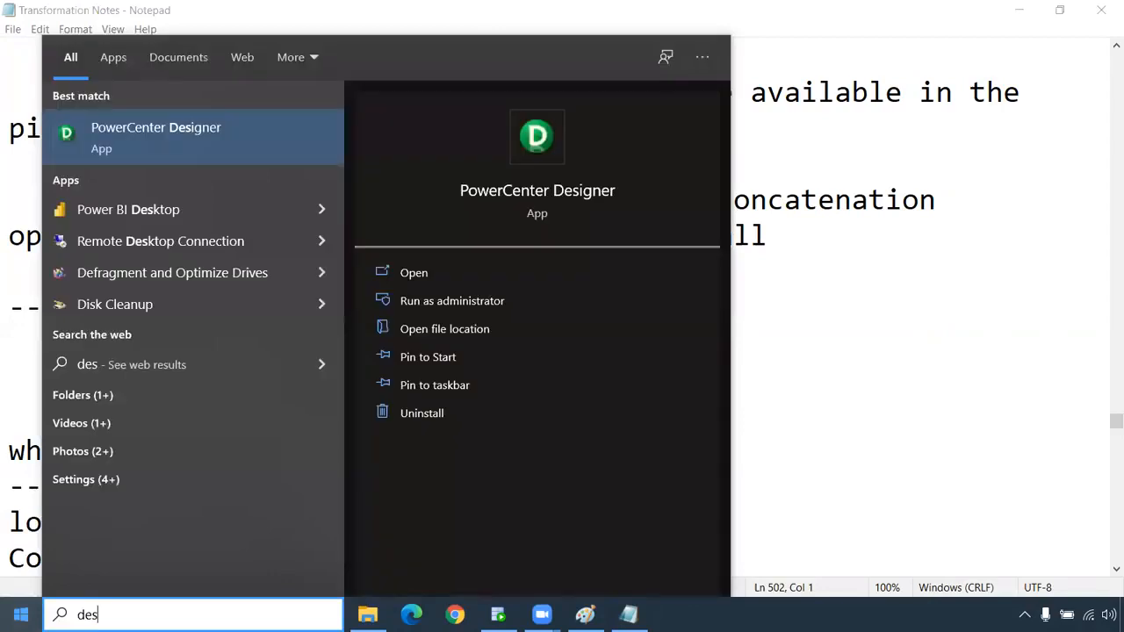
click(140, 143)
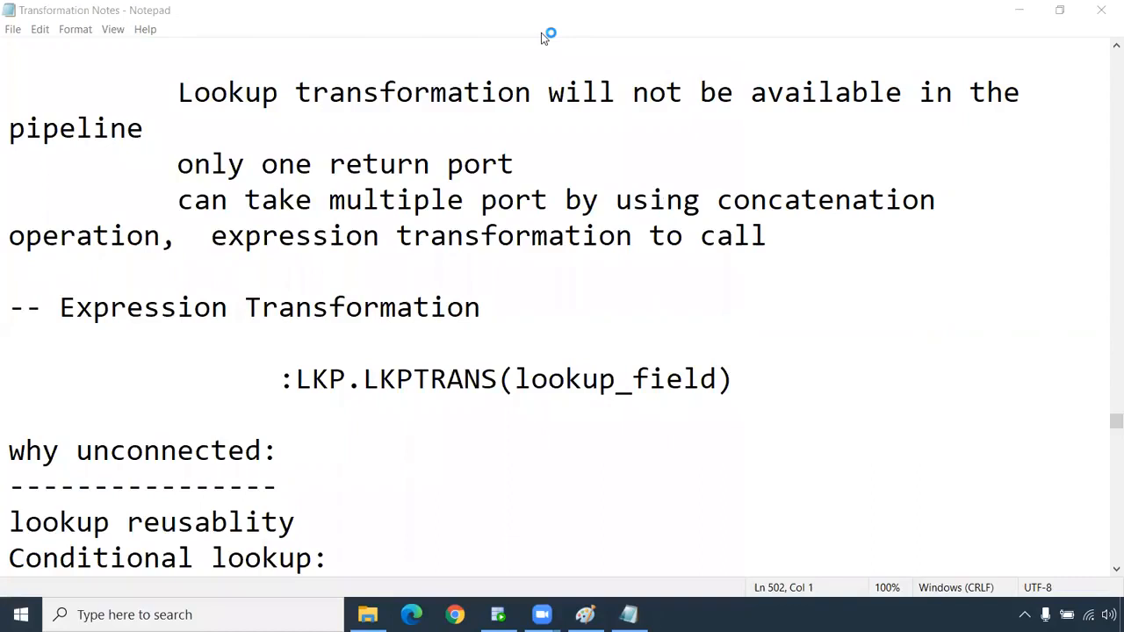
double_click(72, 130)
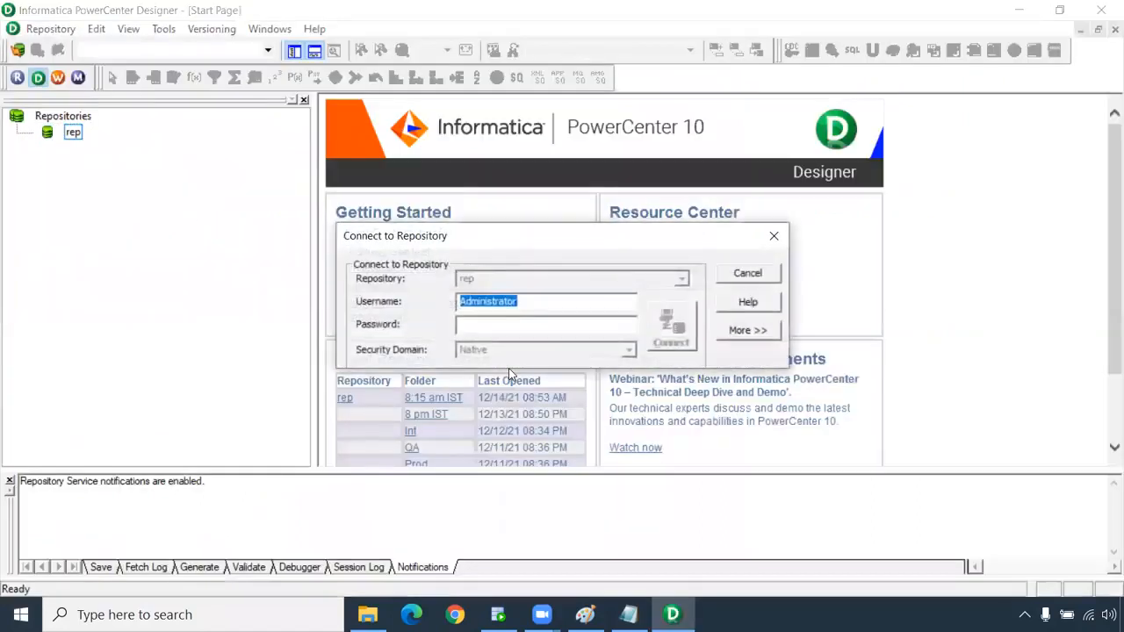
click(501, 325)
key(ctrl+v)
click(672, 343)
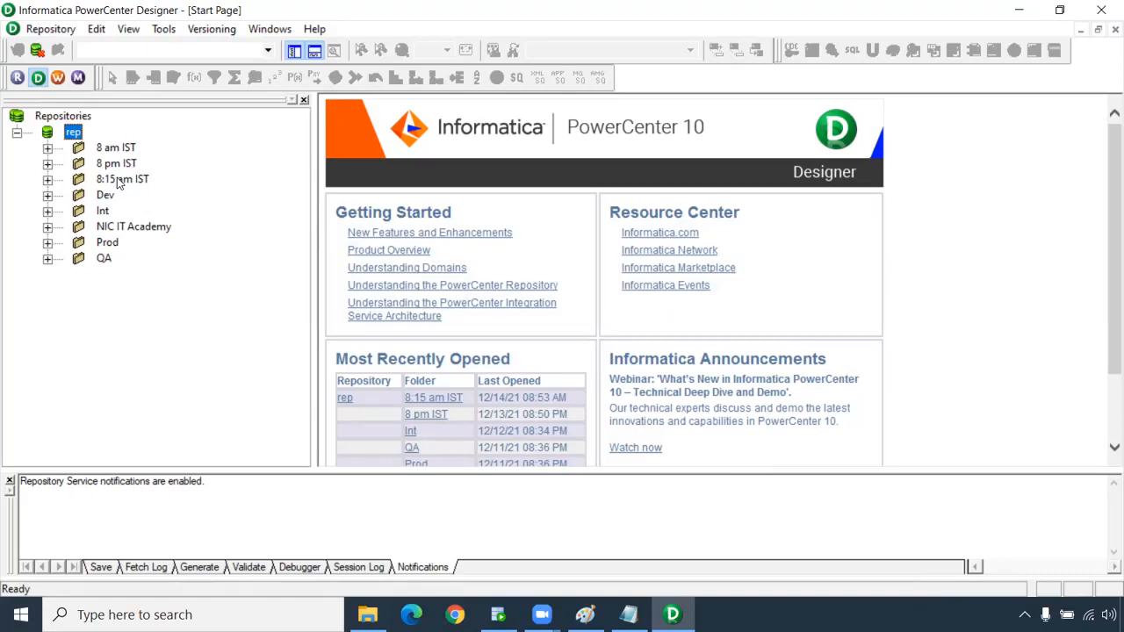
click(585, 615)
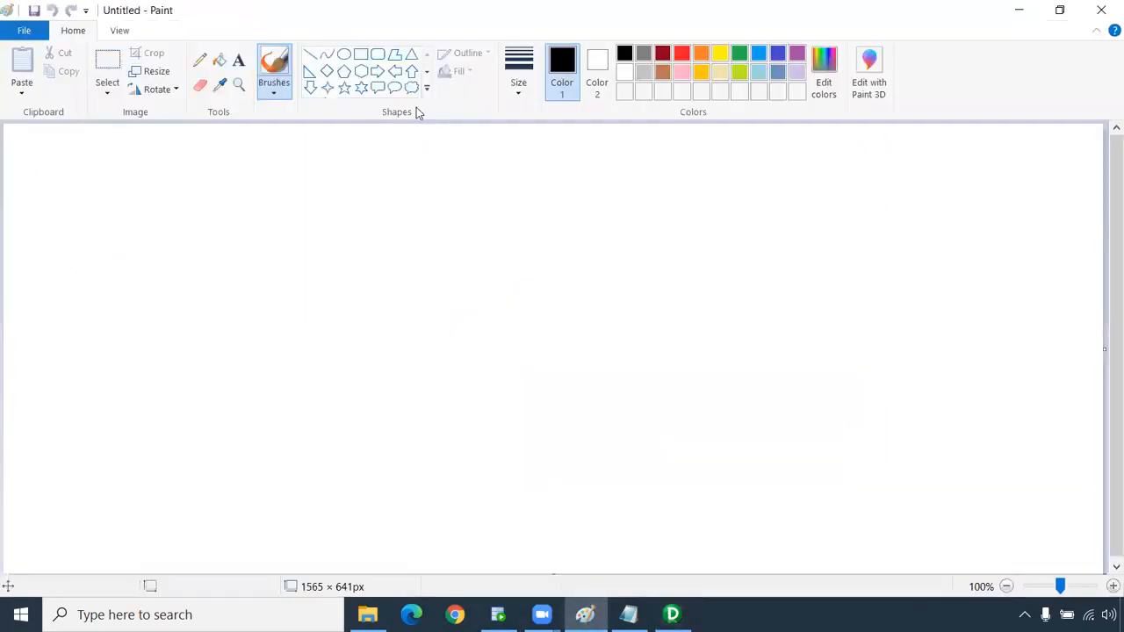
Draw a thin-outlined rounded rectangle sized about 225x193.
click(377, 54)
mouse_move(271, 202)
mouse_down()
mouse_move(375, 290)
mouse_move(444, 377)
mouse_move(455, 359)
mouse_up()
click(522, 75)
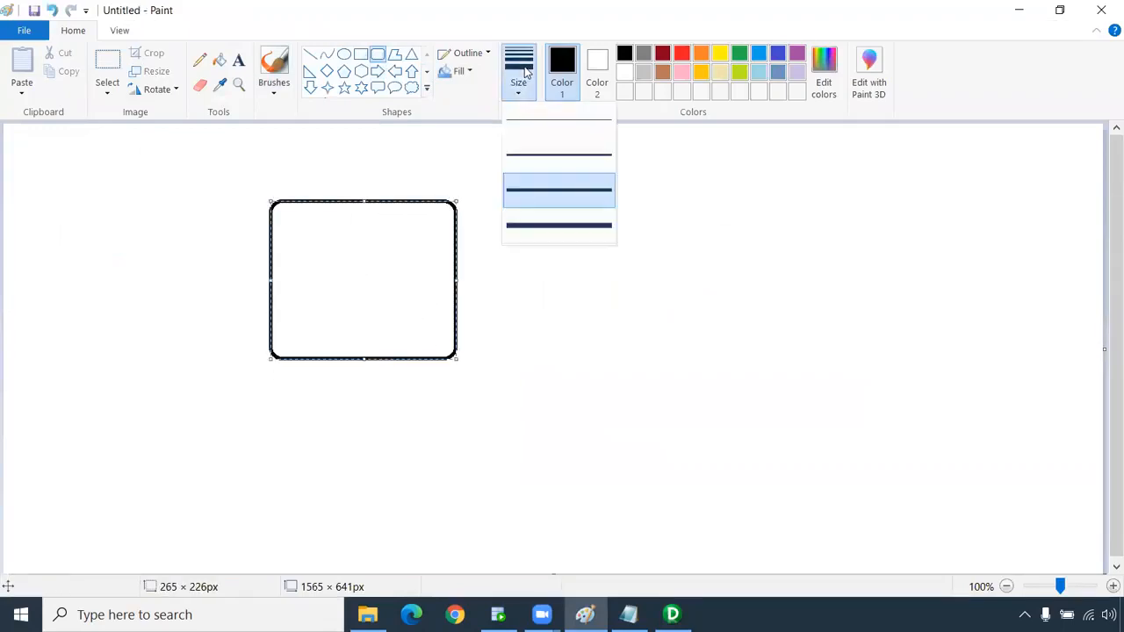
click(552, 156)
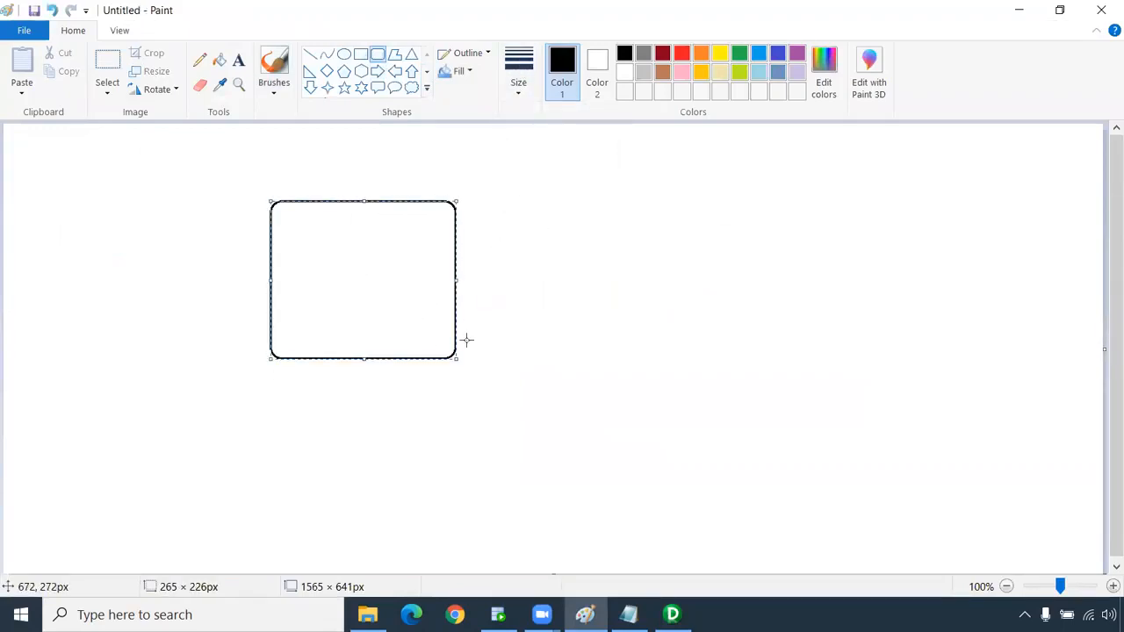
drag(456, 359, 429, 337)
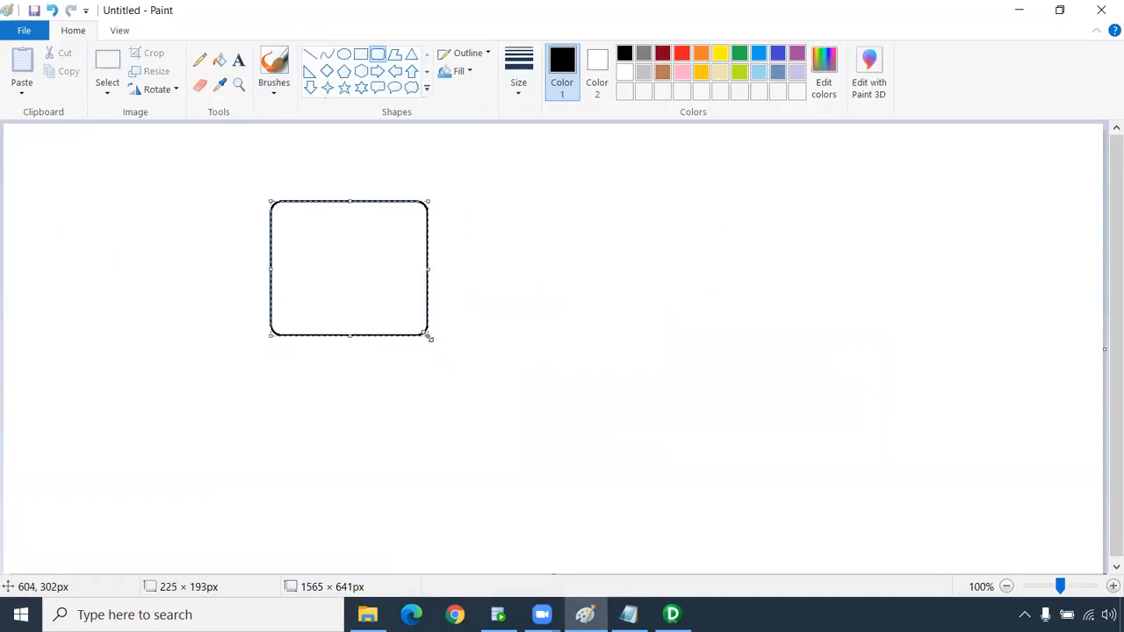
click(481, 343)
Draw two horizontal lines extending from the rectangle's right edge.
click(310, 54)
drag(425, 233, 529, 234)
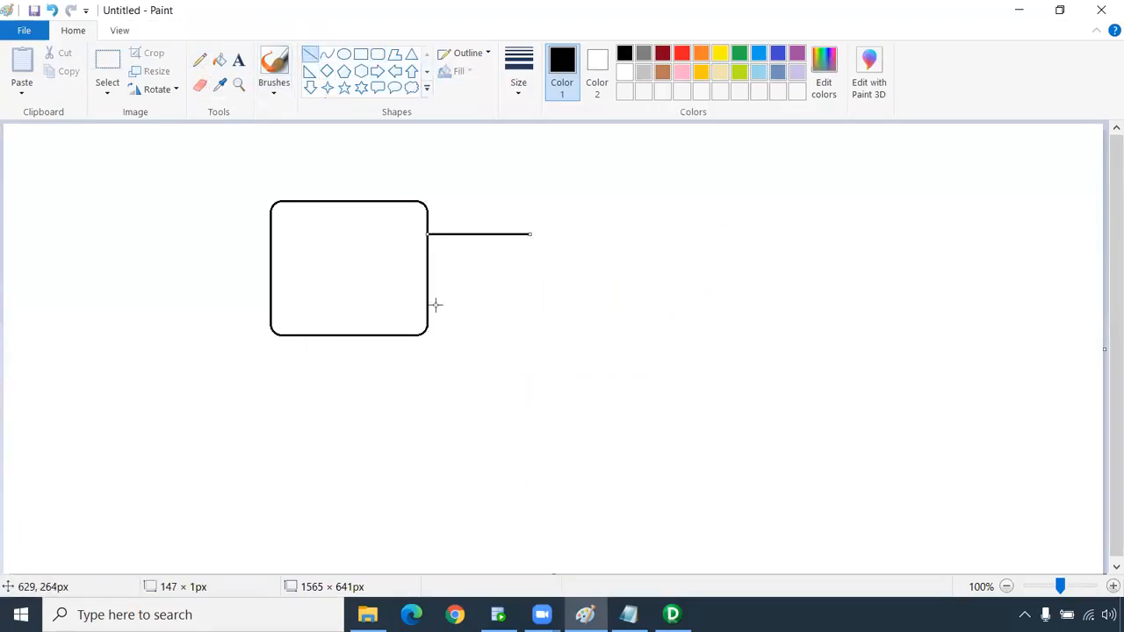
drag(427, 306, 536, 306)
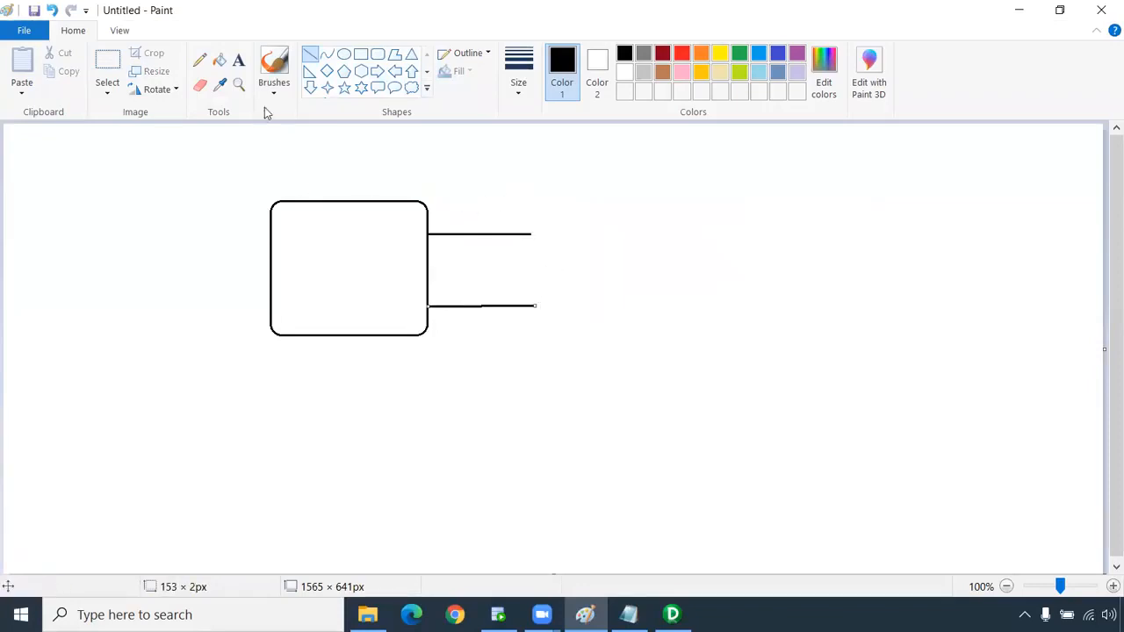
Add a '1-9' text label beside the upper line.
click(237, 62)
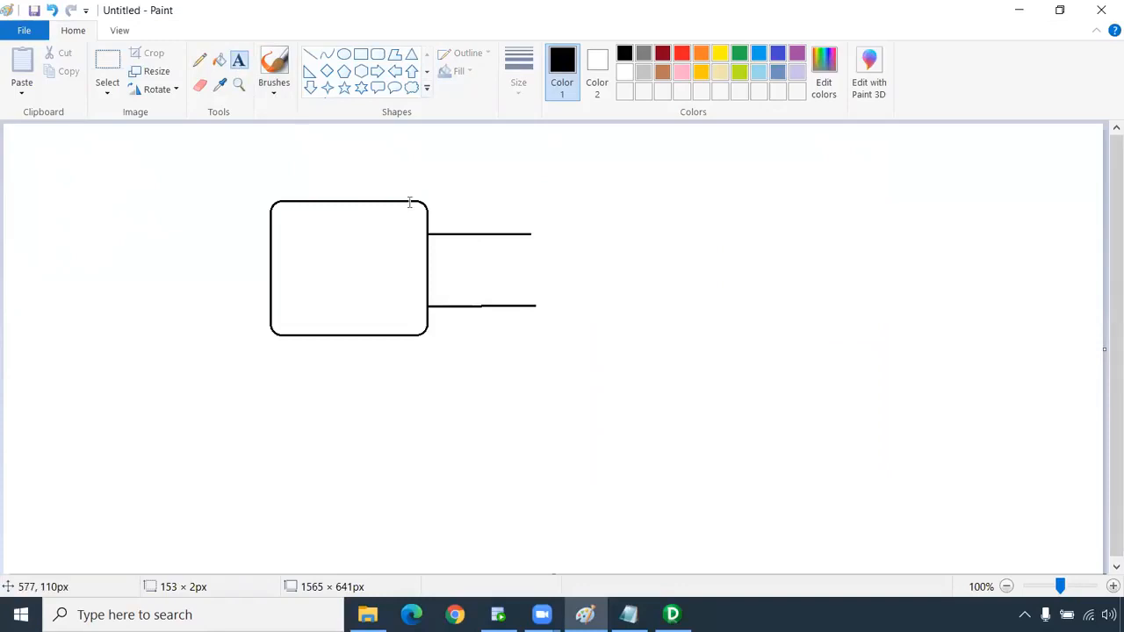
click(553, 225)
text(1-9)
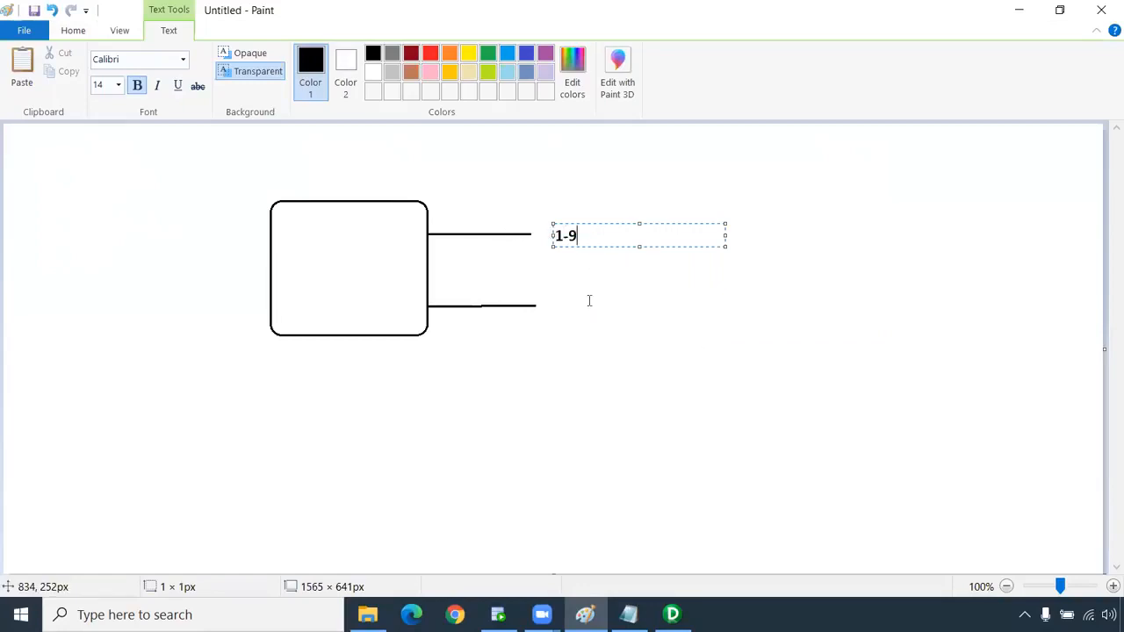
click(921, 213)
Add a text column at the right edge listing A1, A9, B1 and B9 on separate lines.
click(923, 209)
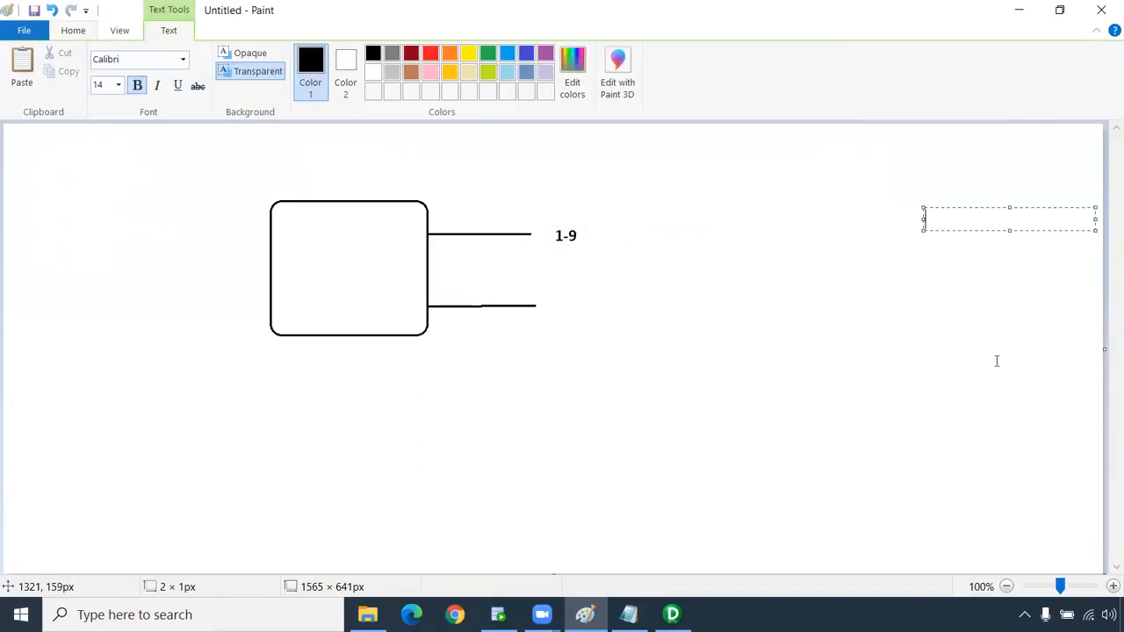
text(A1)
key(Return)
key(Return)
text(A)
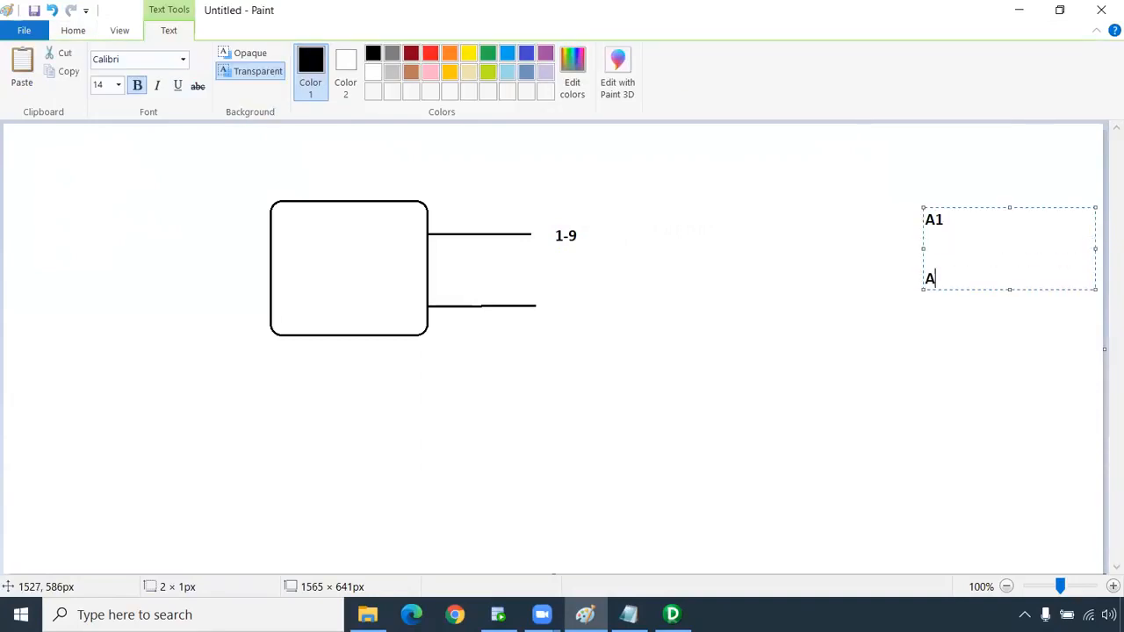
text(9)
key(Return)
text(B1)
key(Return)
text(B9)
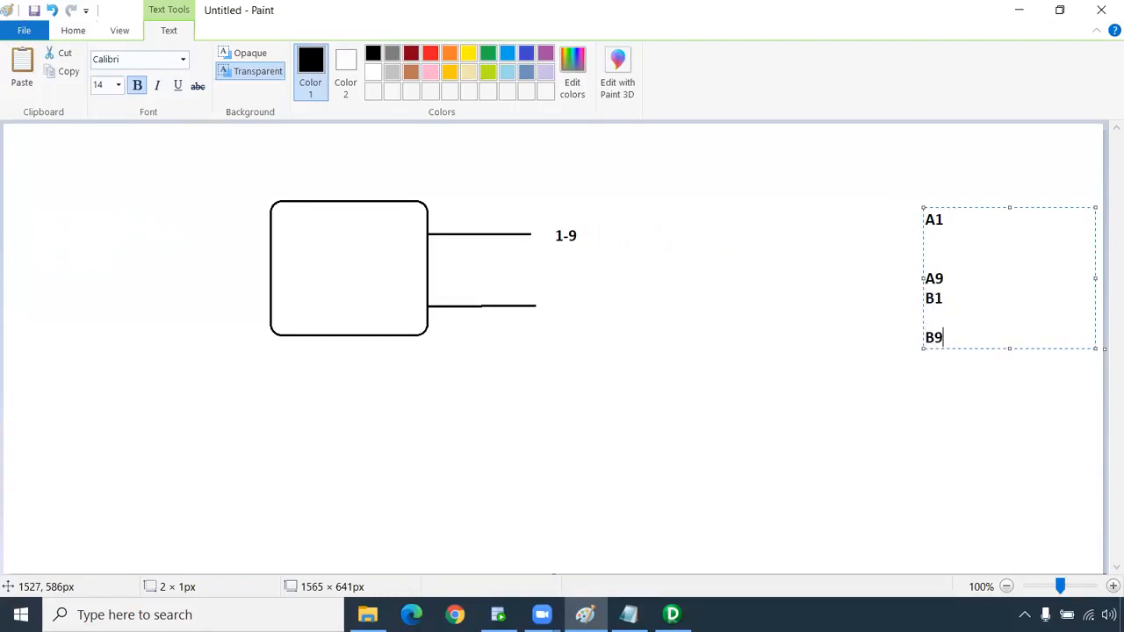
drag(924, 219, 929, 220)
drag(932, 277, 933, 222)
click(938, 241)
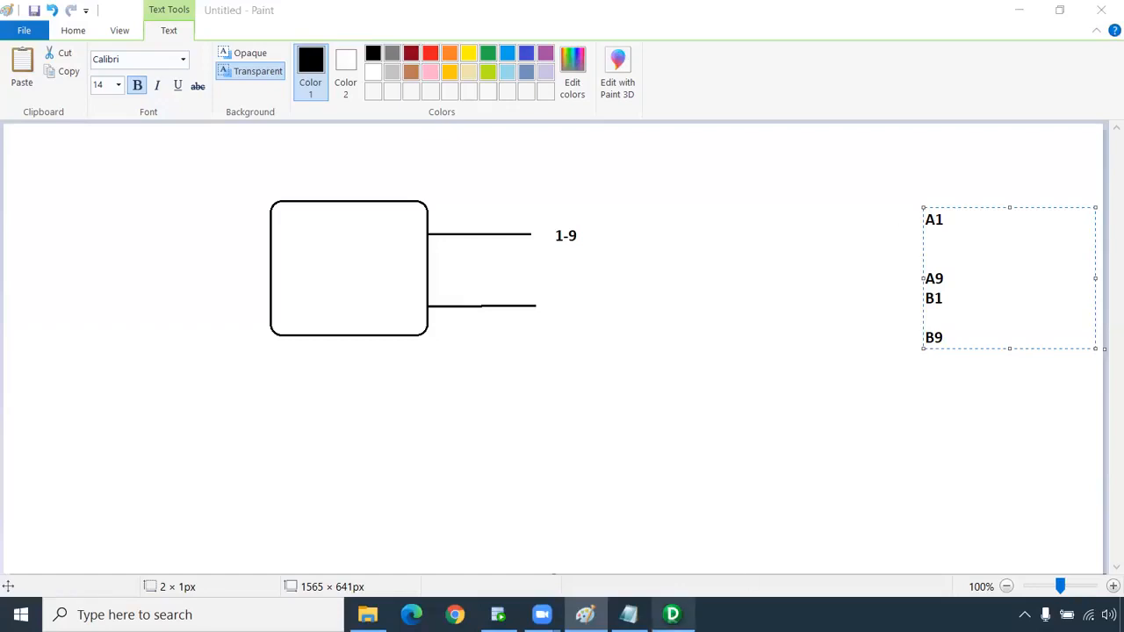
click(925, 237)
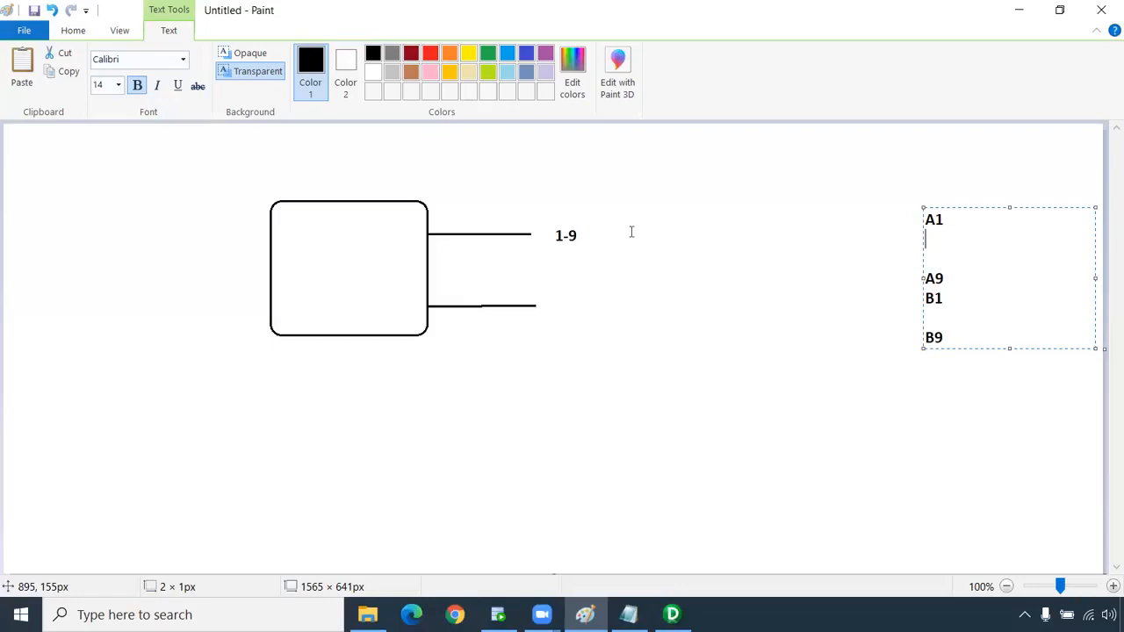
Add a '65 66 67' text label to the right of the lower line.
click(662, 337)
click(660, 316)
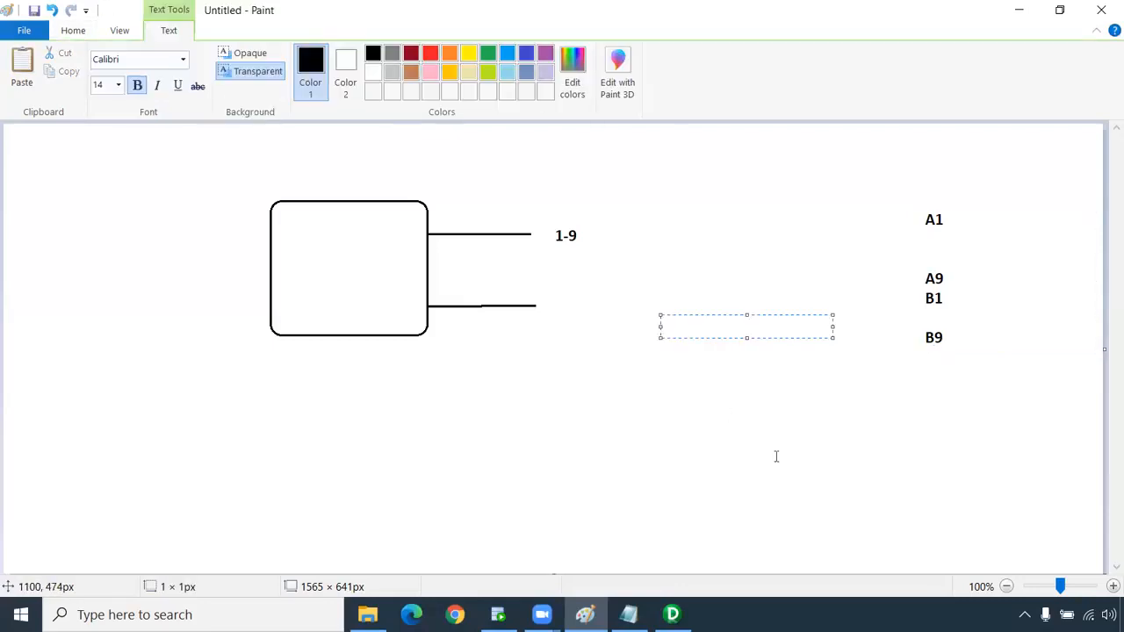
text(65)
text(66  67)
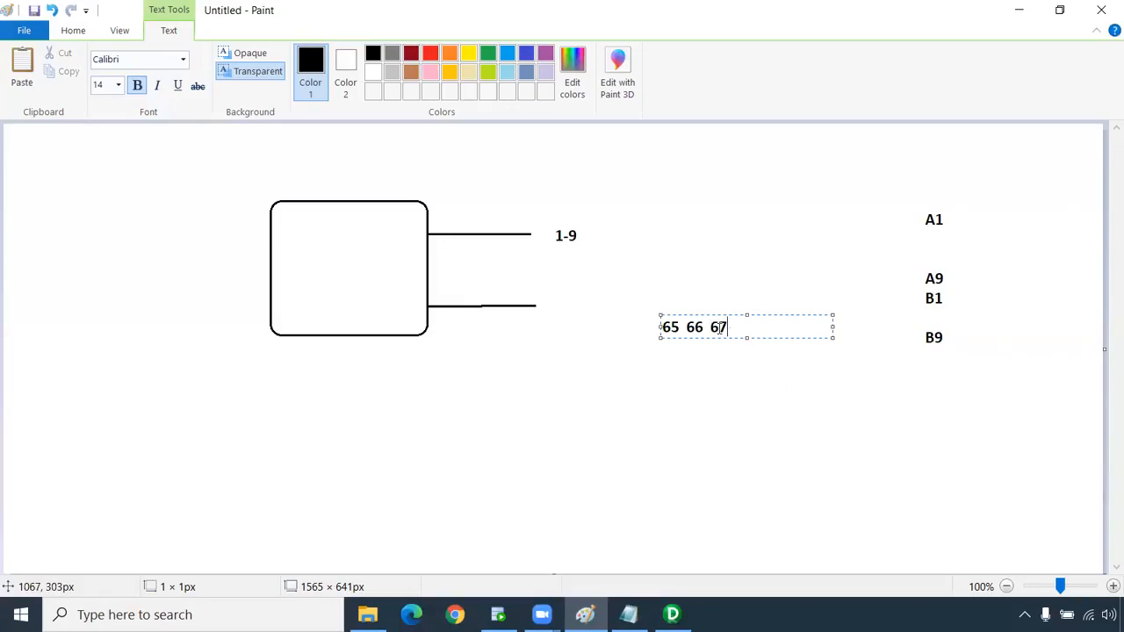
click(720, 328)
Add a C4 label below B9 and a C5 label to the right of A1.
click(928, 389)
text(C4)
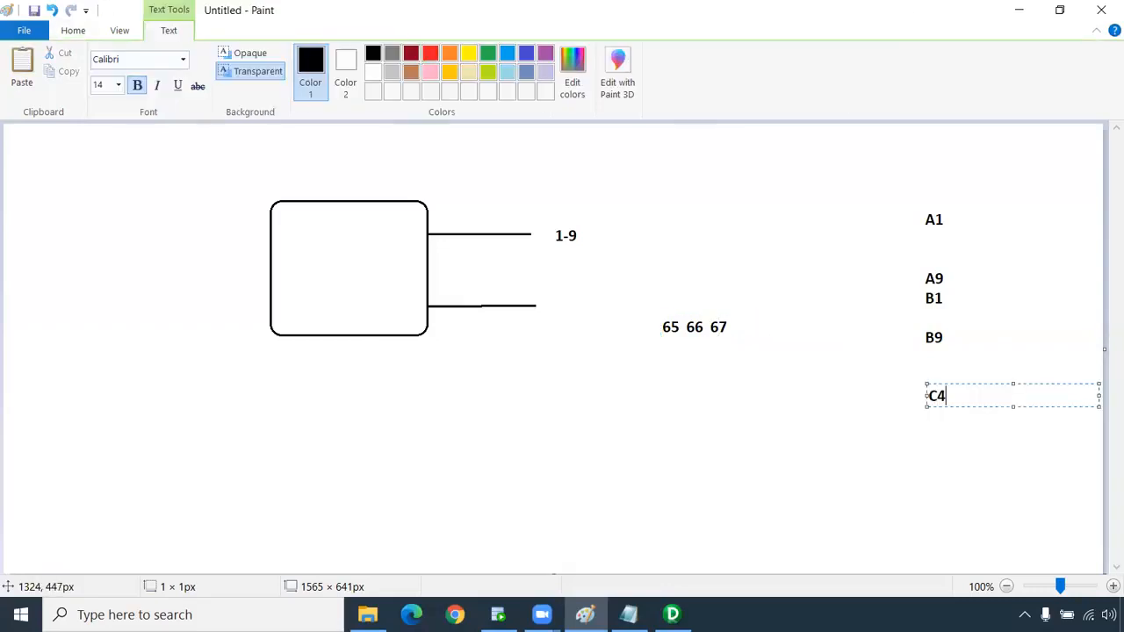
click(933, 420)
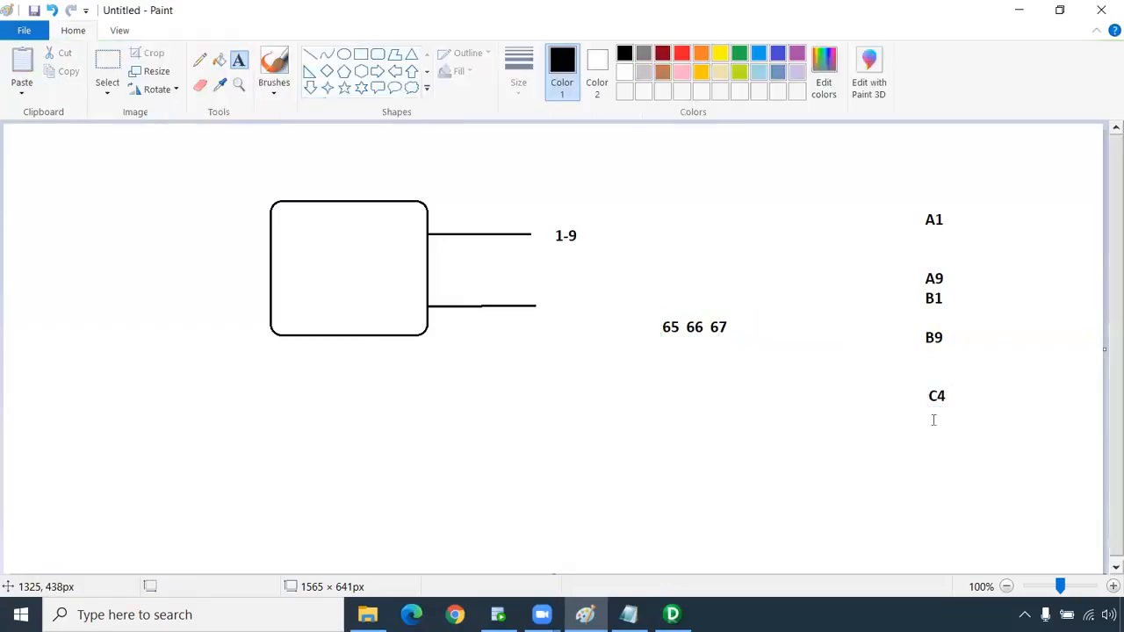
click(992, 209)
text(C5)
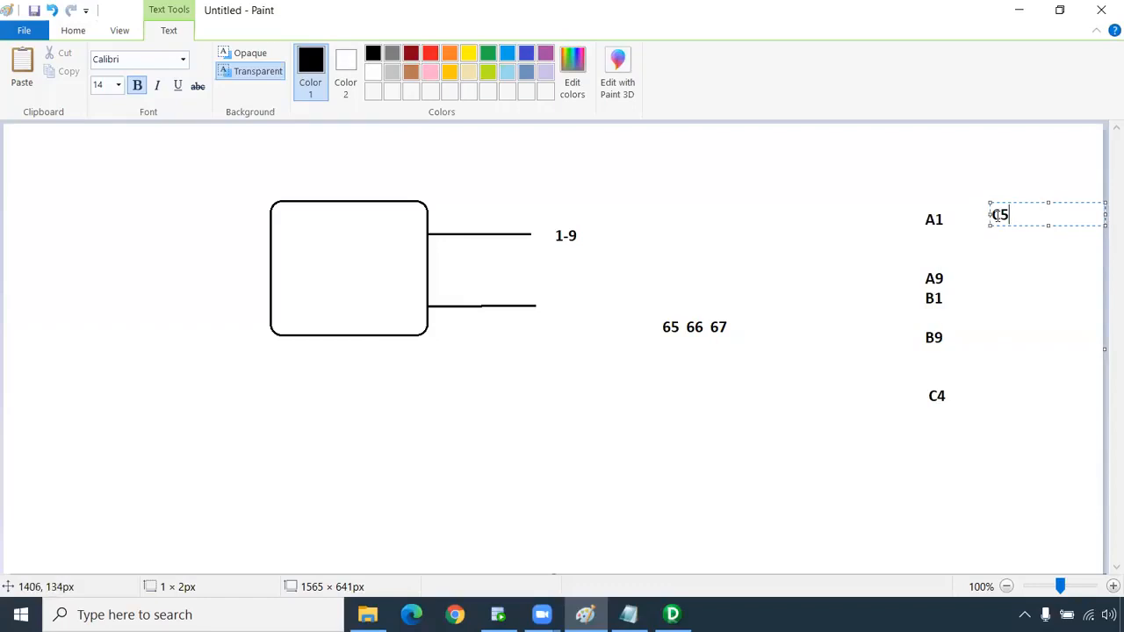
click(1009, 243)
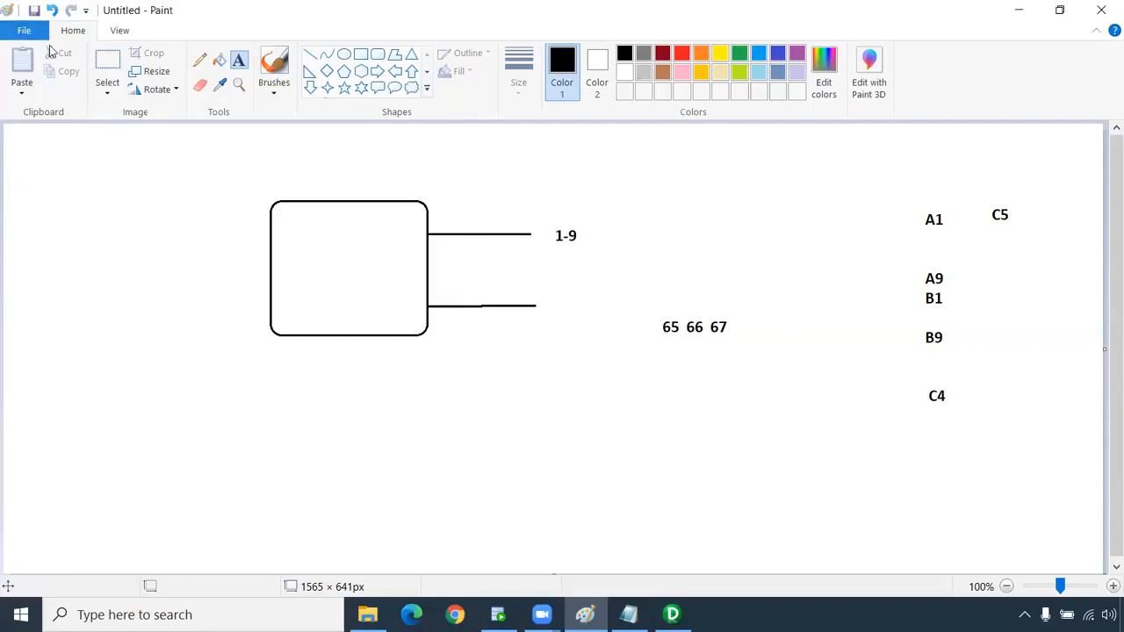
Start a new blank picture, discarding the sketch with Don't Save.
click(38, 35)
click(43, 58)
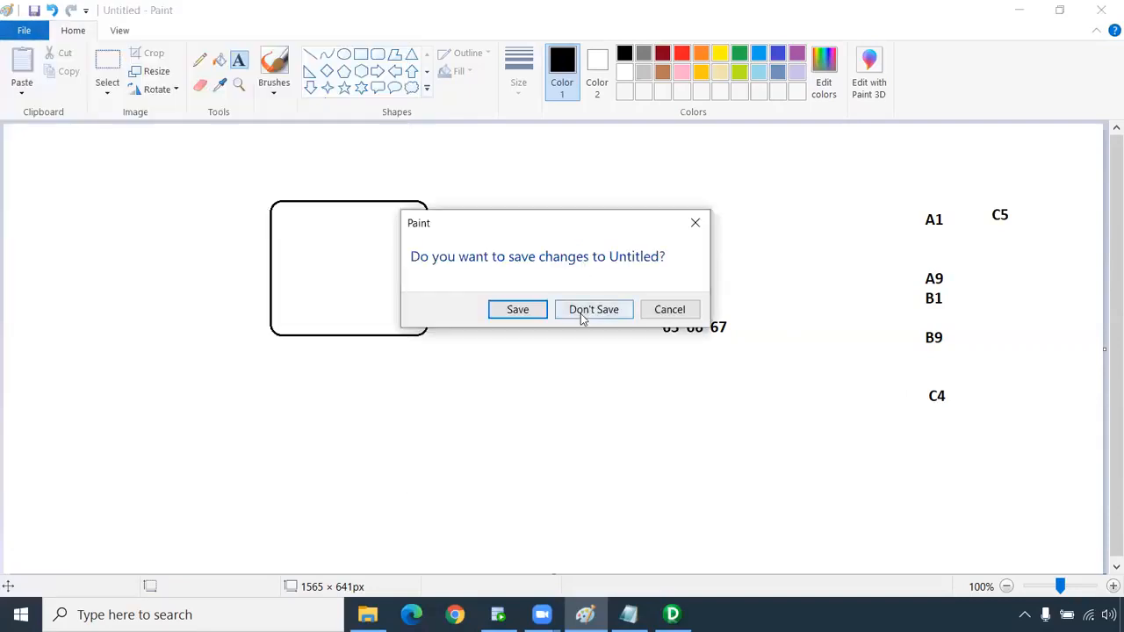
click(581, 313)
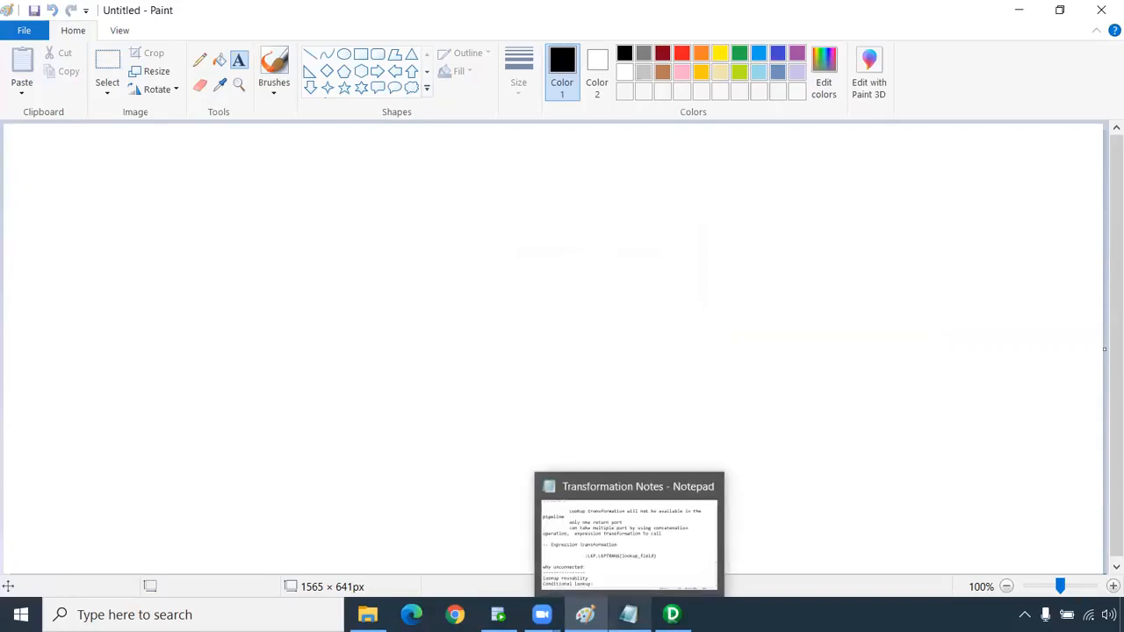
Scroll through the UnConnected lookup notes in Transformation Notes, then return to PowerCenter Designer.
click(628, 614)
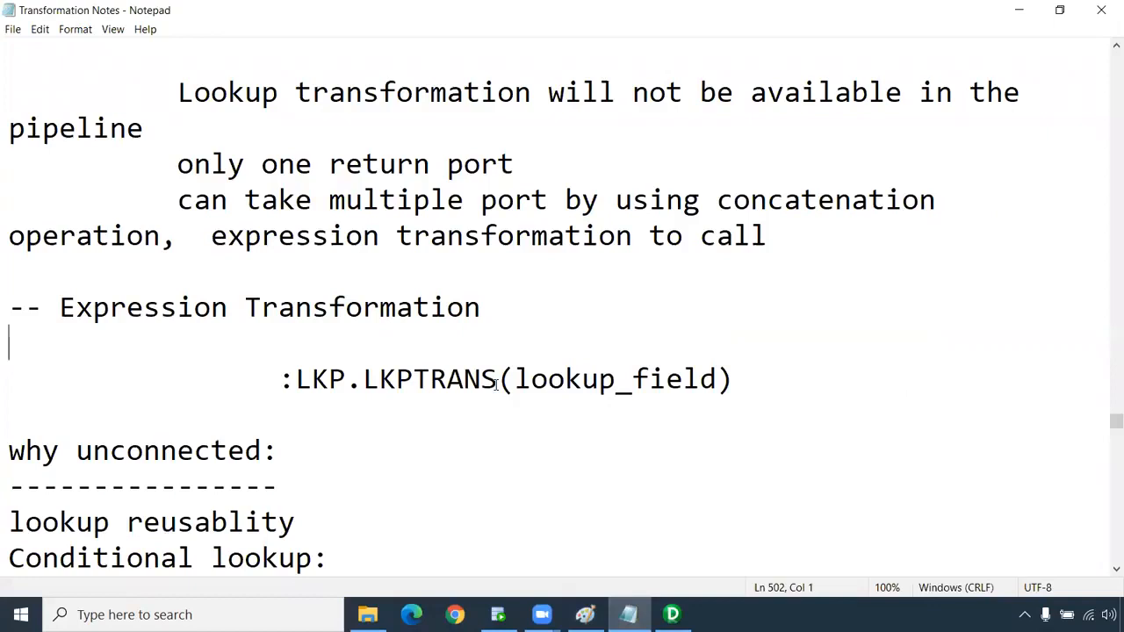
scroll(567, 332, down, 3)
scroll(567, 333, up, 6)
scroll(569, 333, down, 1)
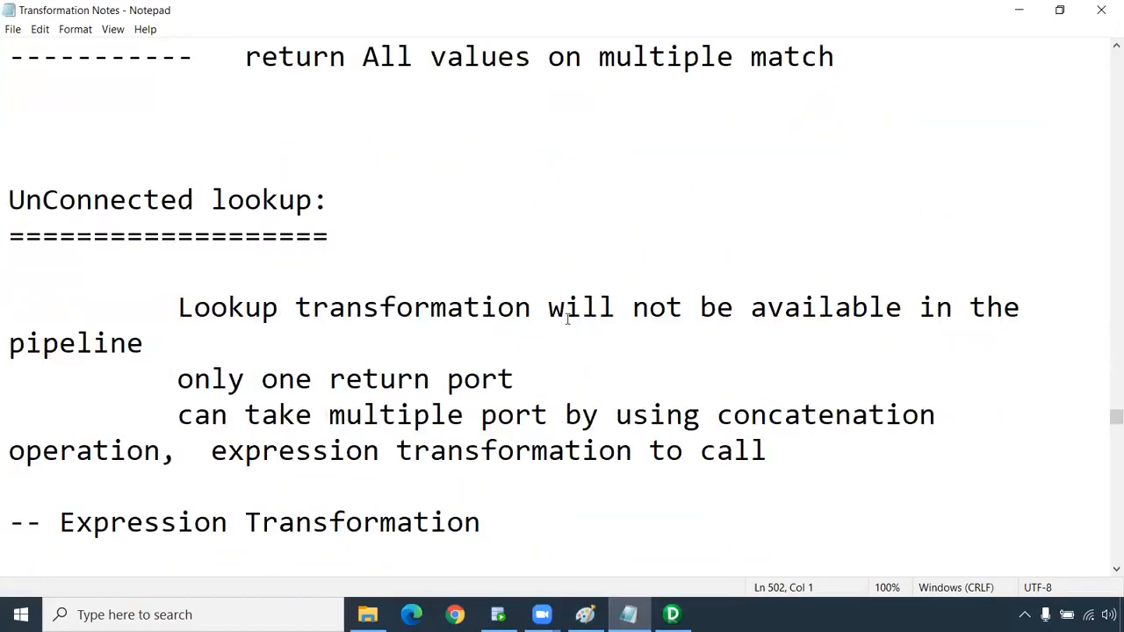
scroll(567, 319, down, 1)
scroll(567, 319, down, 1)
scroll(584, 215, up, 1)
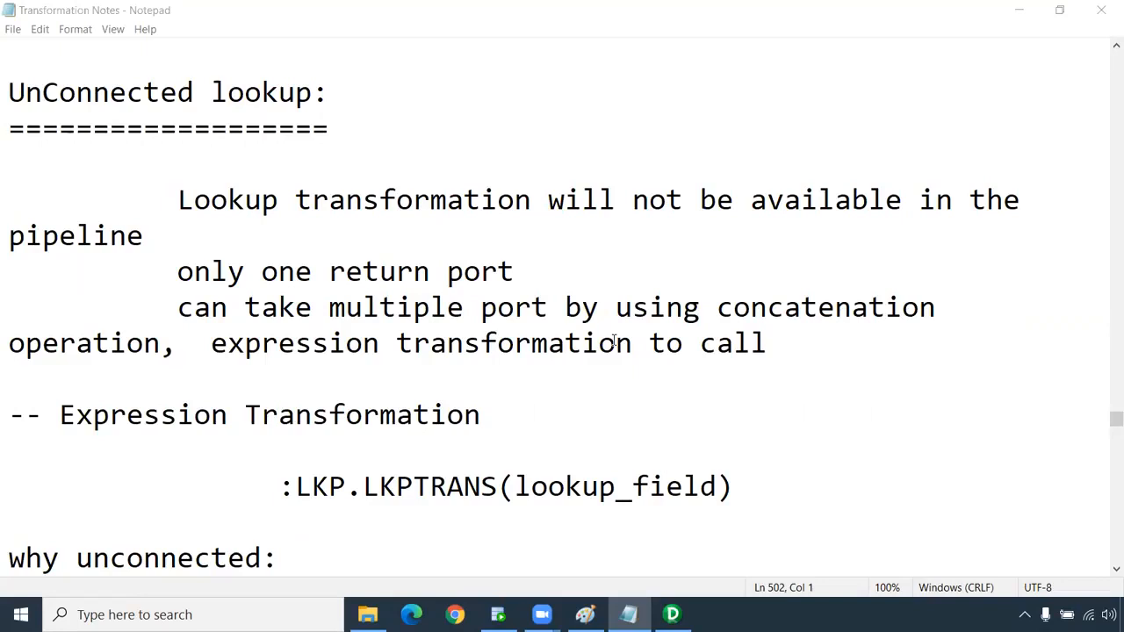
key(alt+Tab)
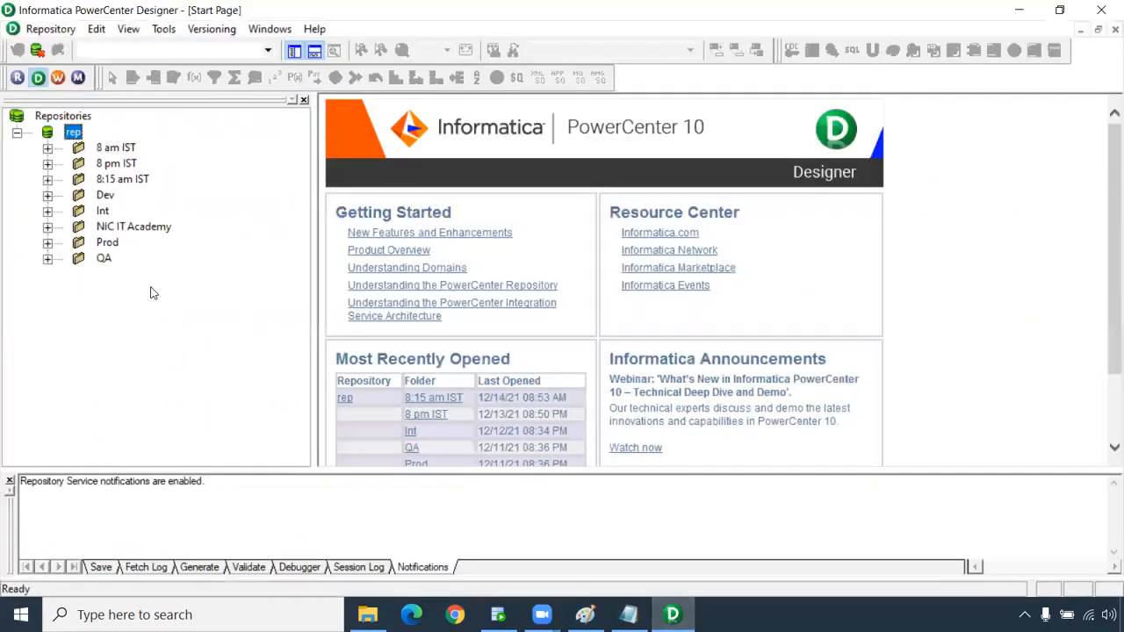
Bring up File Explorer showing the D:\Informatica folder.
click(367, 614)
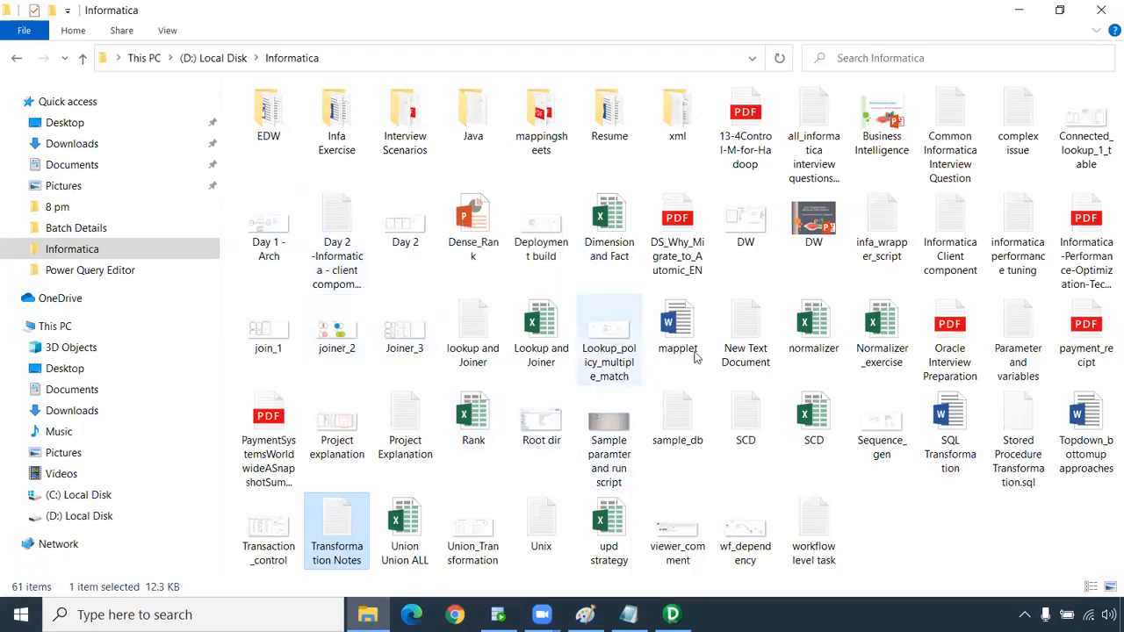
In Documents, open the 8 am folder and select its unconnected_lookup diagram.
click(1077, 155)
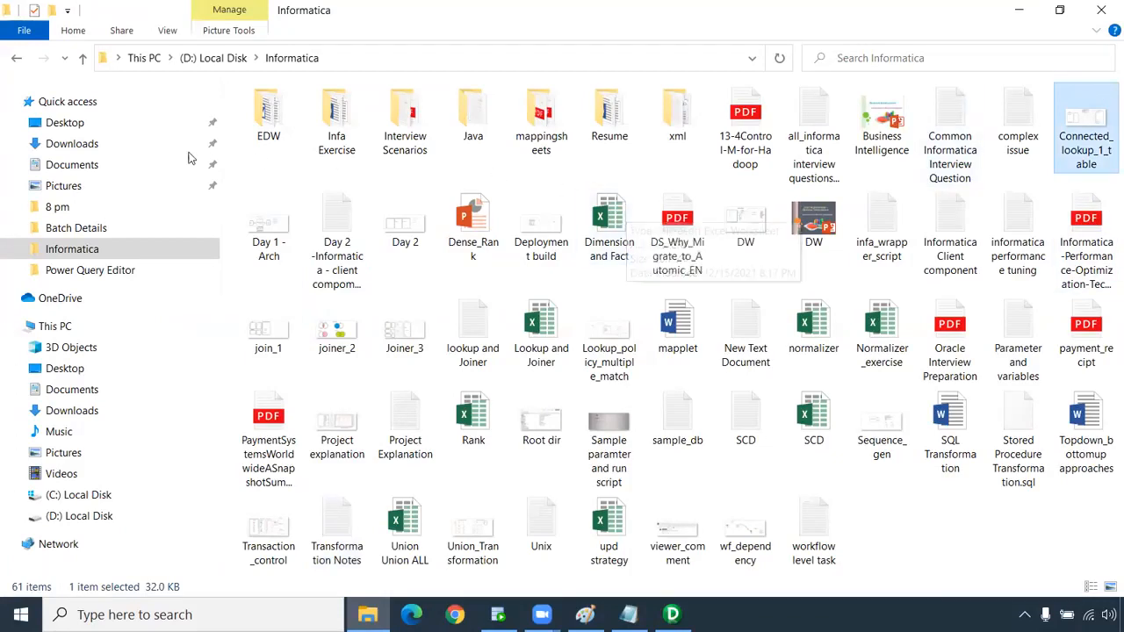
click(179, 164)
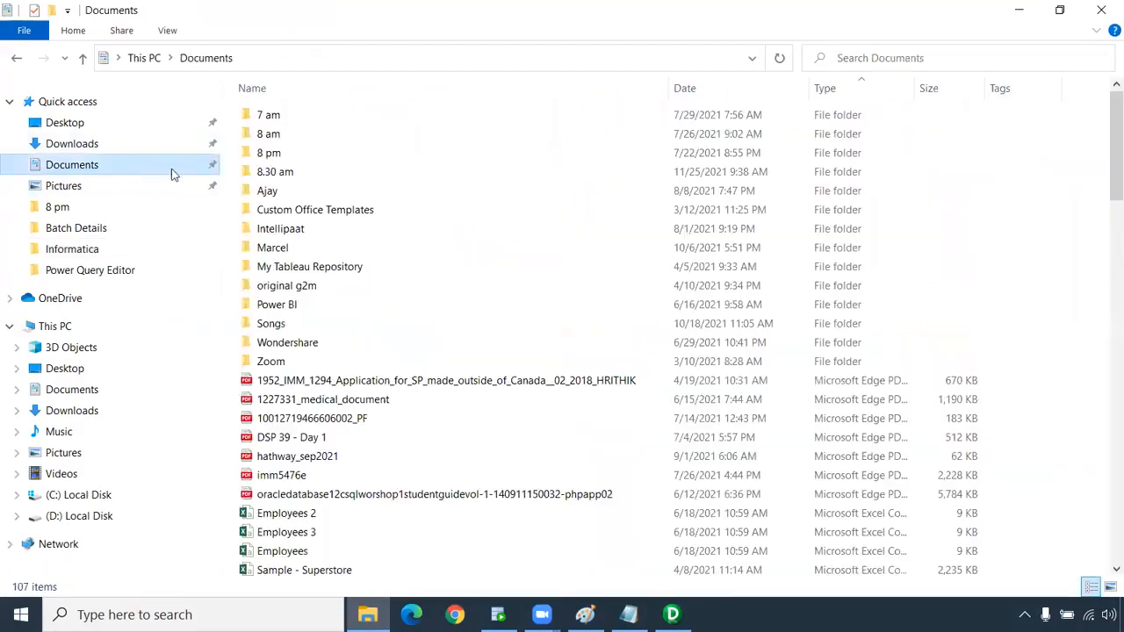
click(282, 138)
double_click(282, 139)
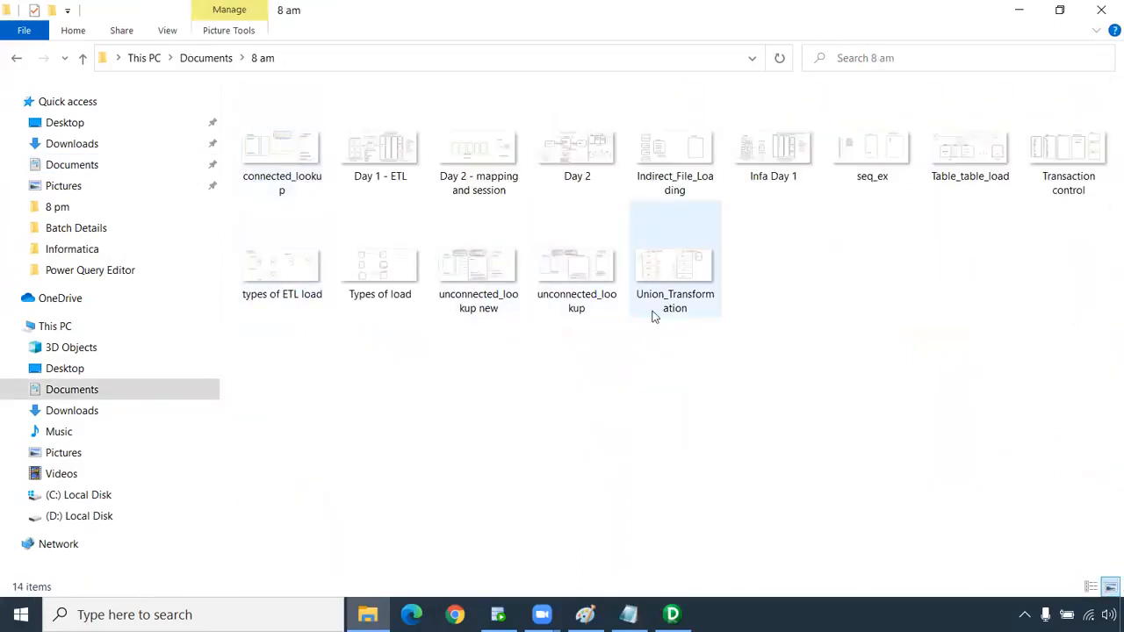
click(574, 304)
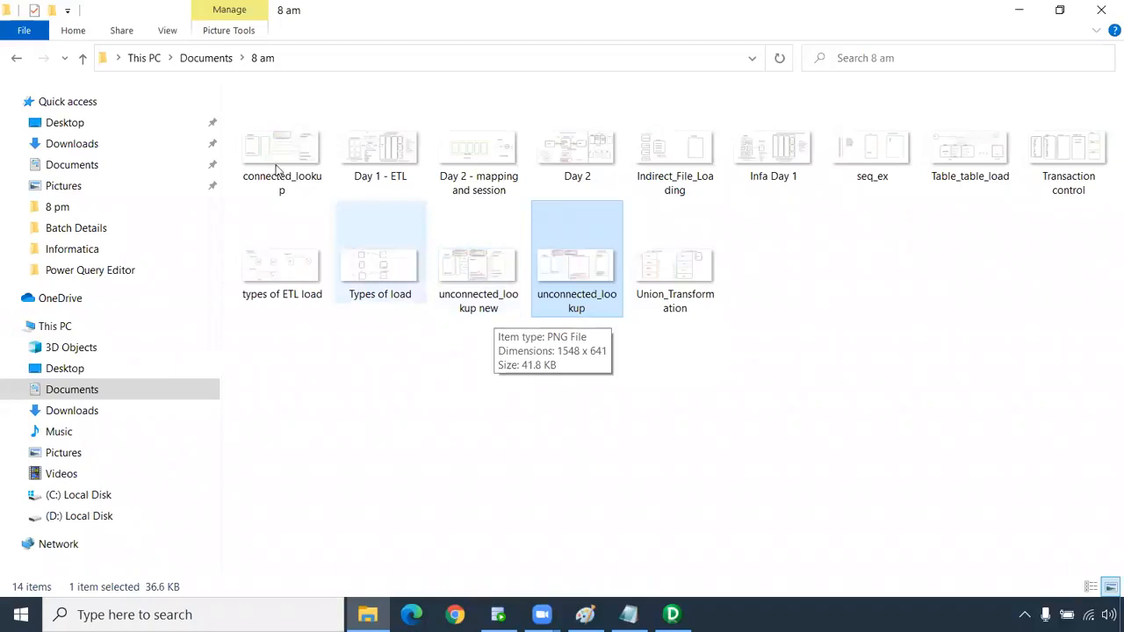
Check the 7 am and 8 pm folders, then open UnConnected_lookup.png from the Ajay folder.
click(205, 58)
double_click(300, 119)
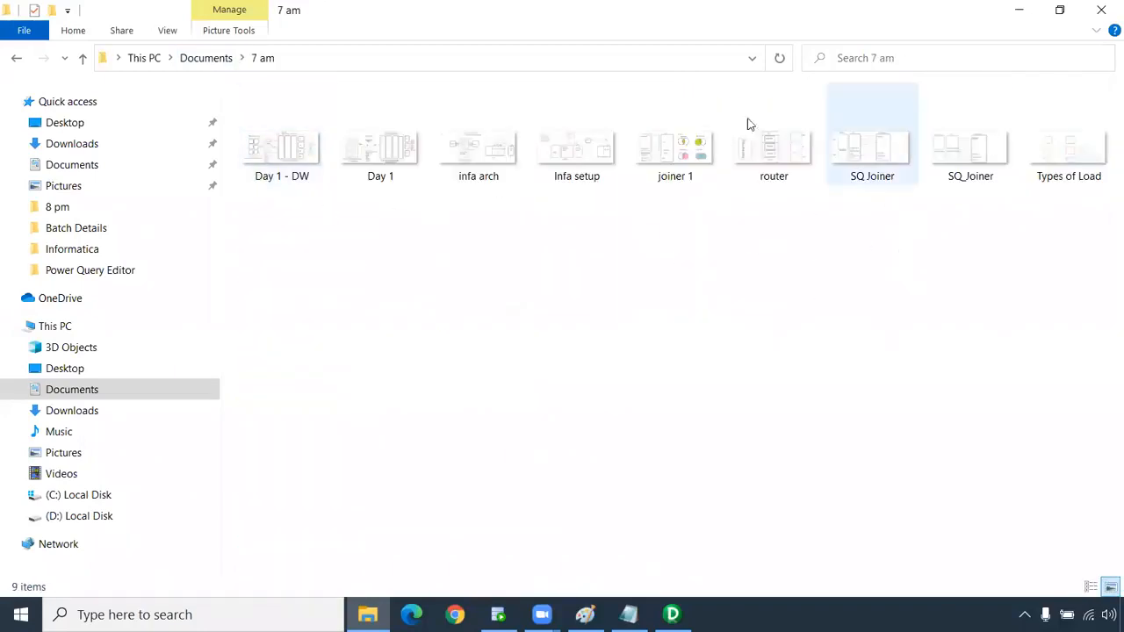
click(217, 63)
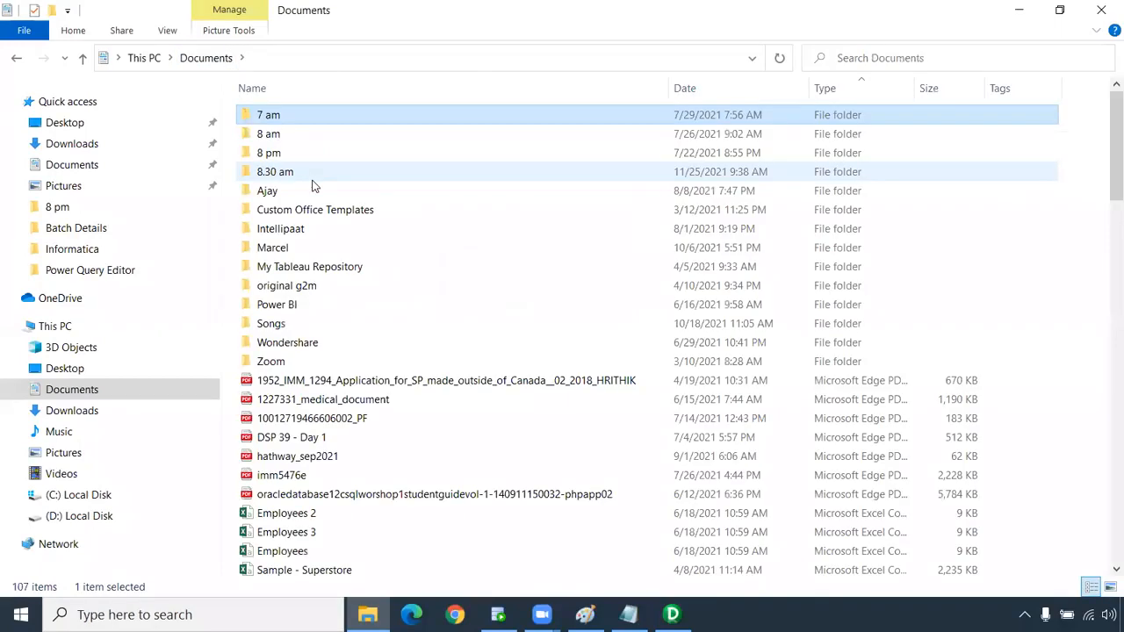
double_click(314, 159)
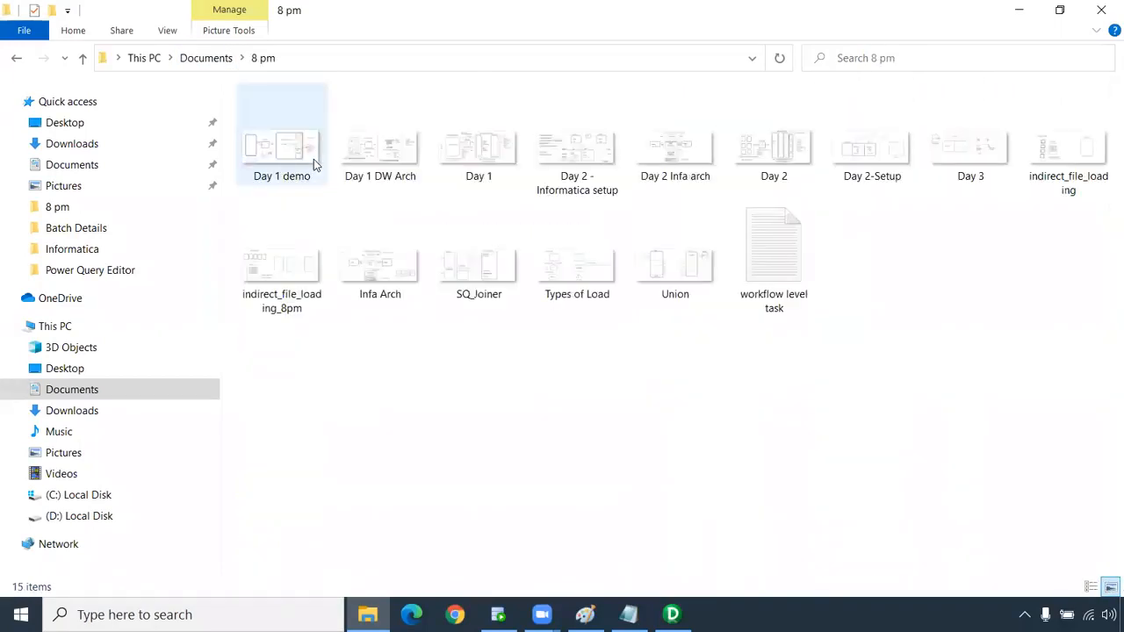
click(219, 59)
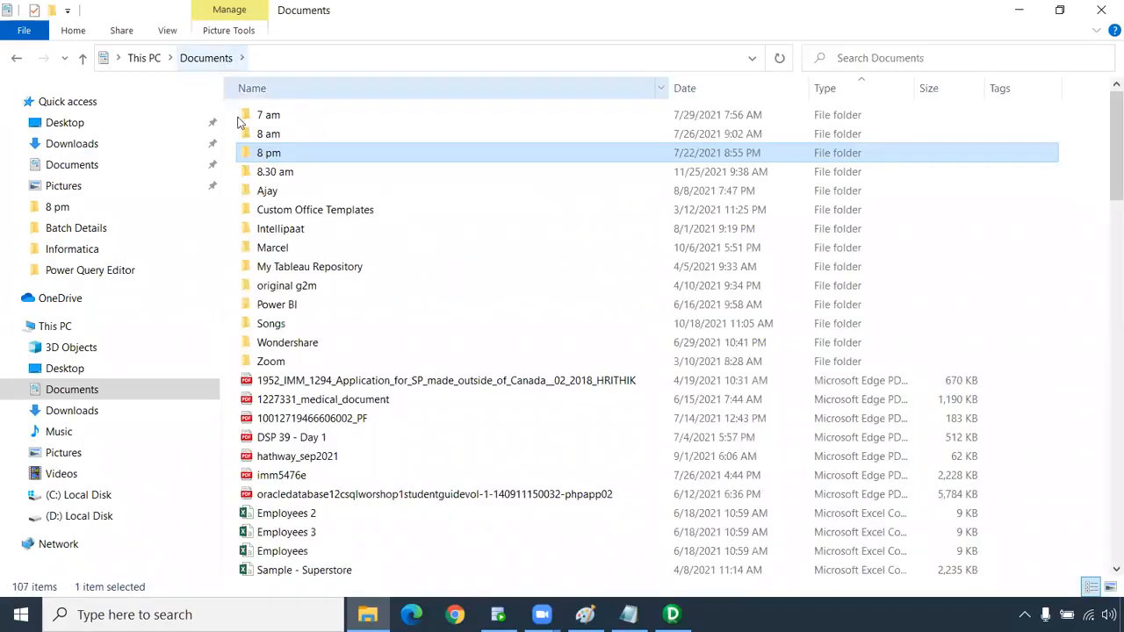
double_click(290, 189)
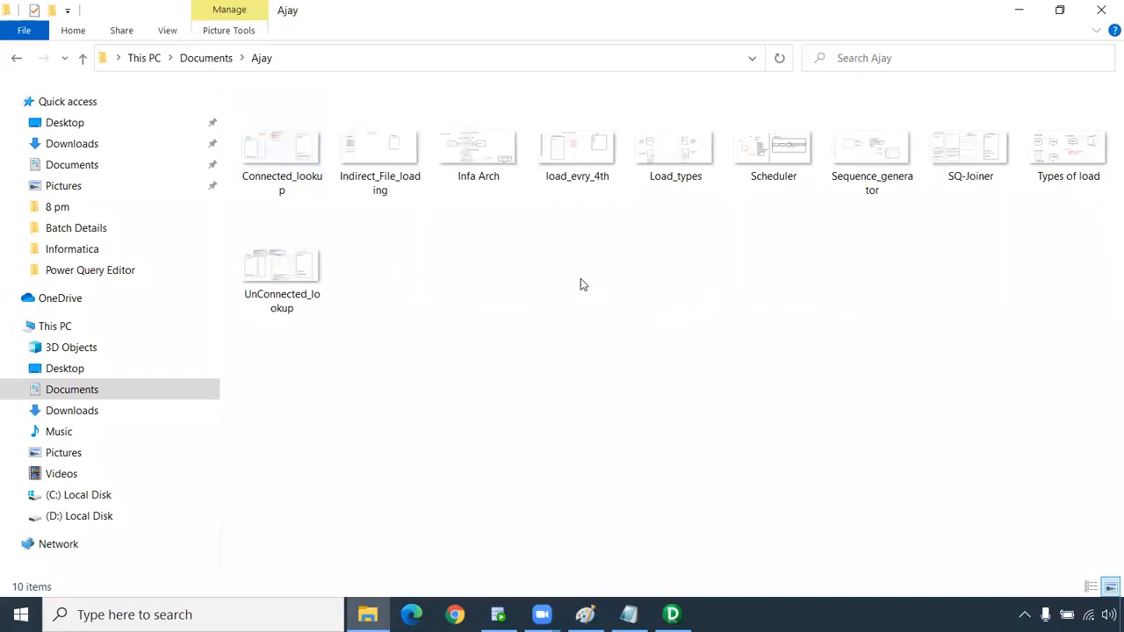
click(292, 279)
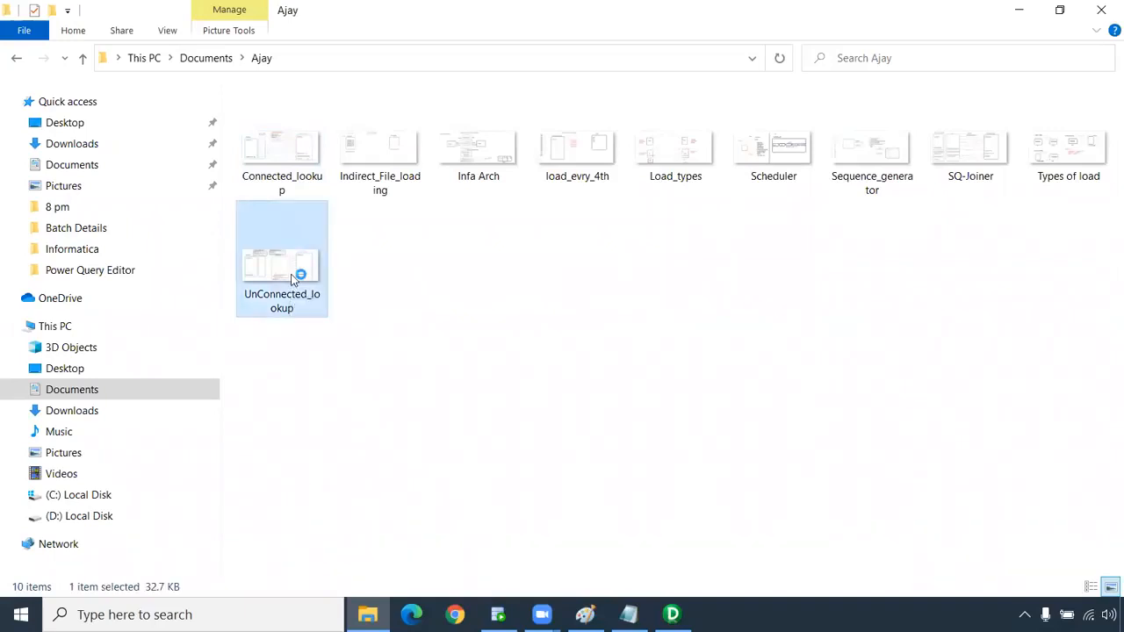
double_click(292, 279)
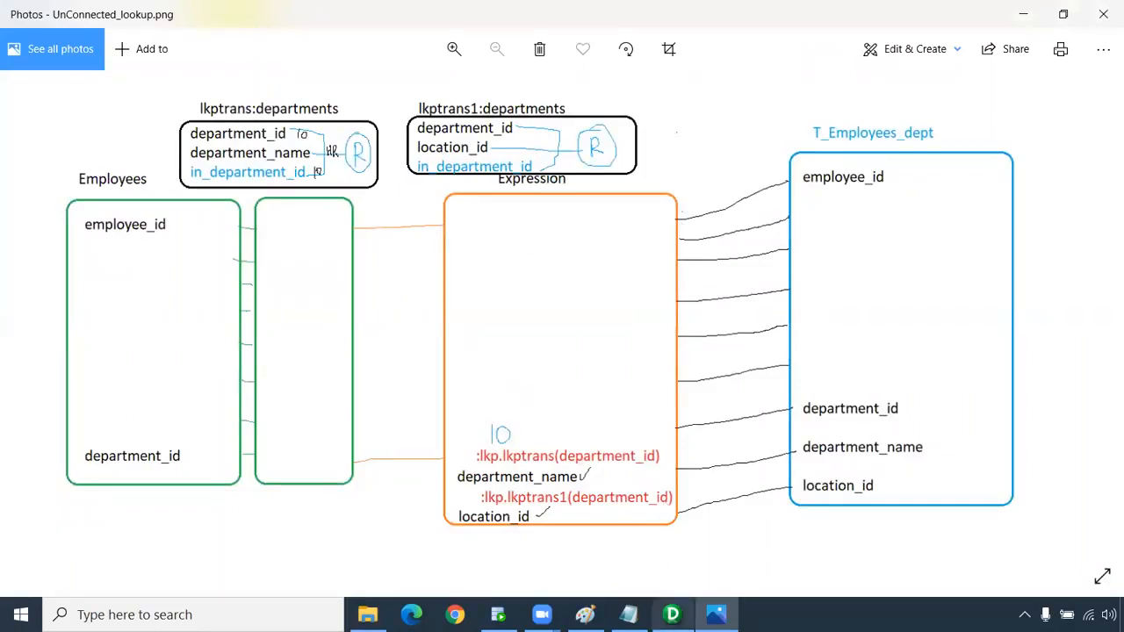
Open the 8:15 am IST folder in Designer and widen the workspace.
click(672, 615)
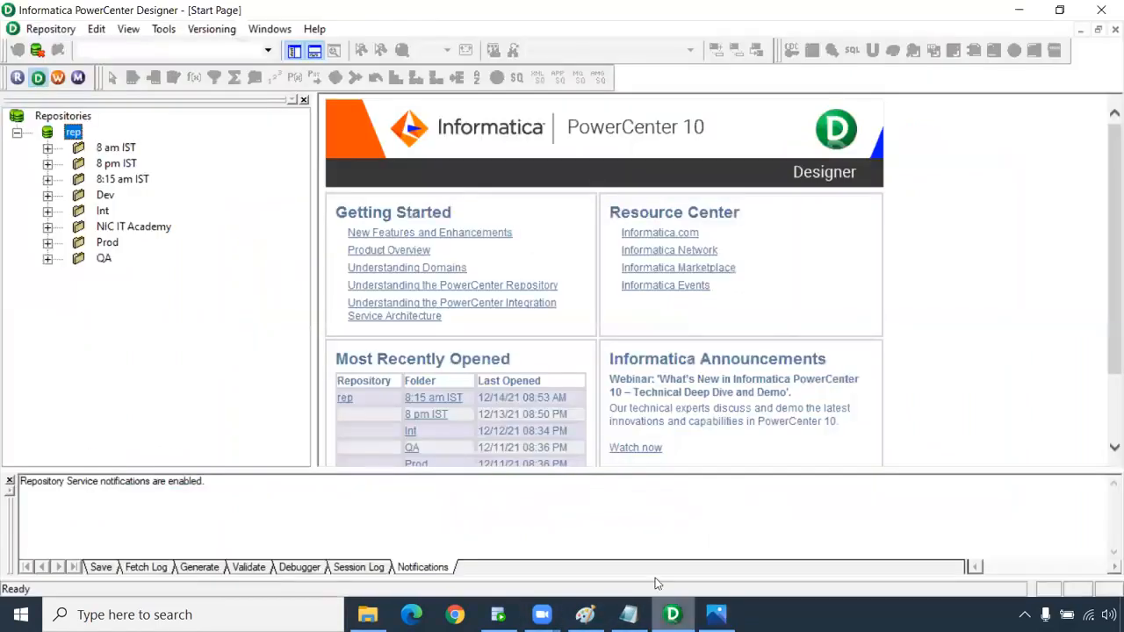
right_click(132, 180)
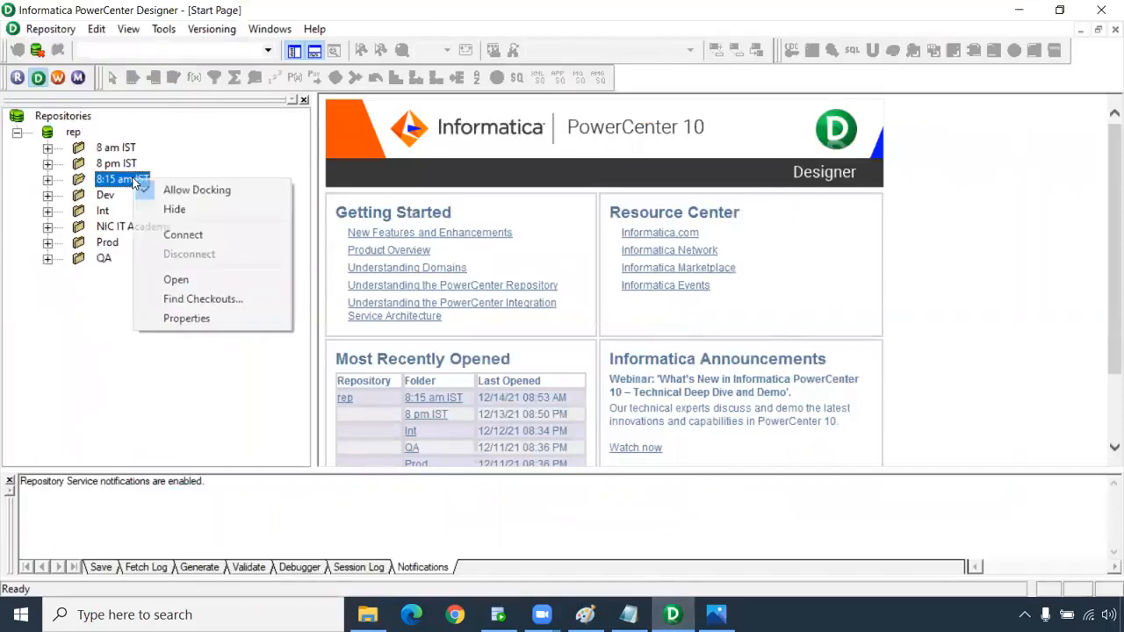
click(175, 279)
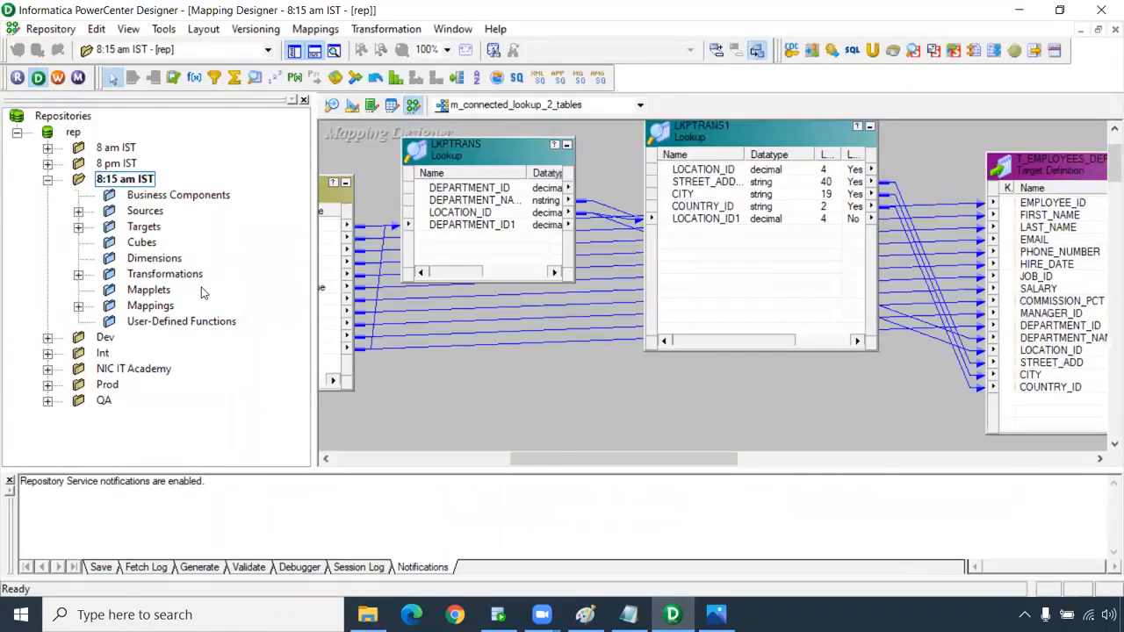
drag(312, 259, 243, 260)
drag(469, 459, 316, 453)
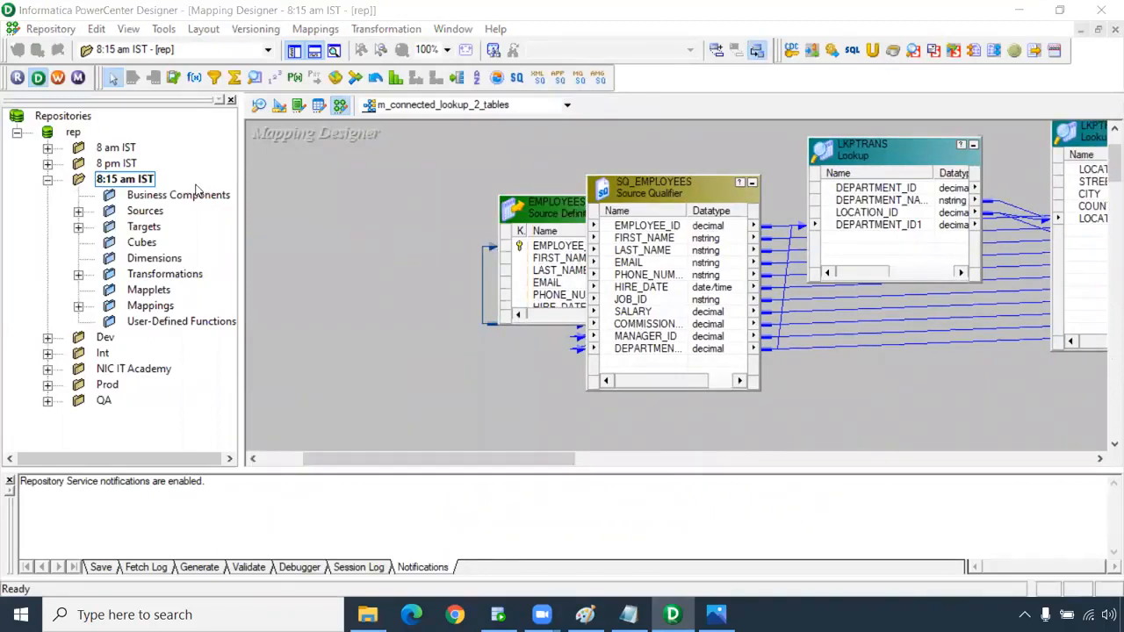
Create a new mapping named m_unconnected_lookup_2_tables.
click(318, 29)
click(331, 48)
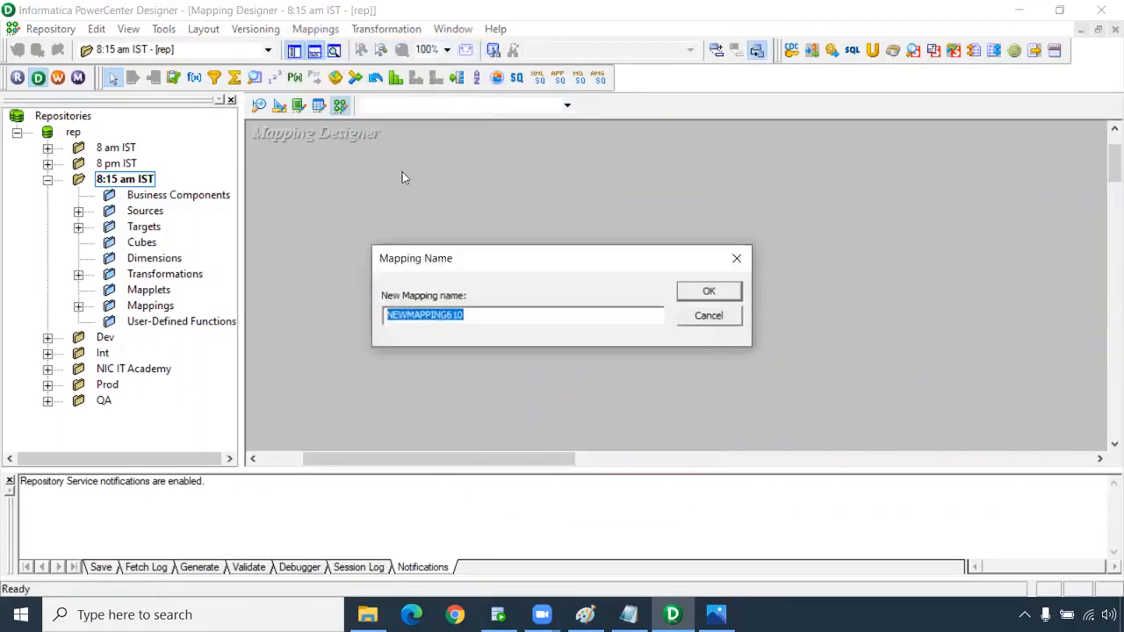
text(m_unconnected_lookup_2_tables)
key(Return)
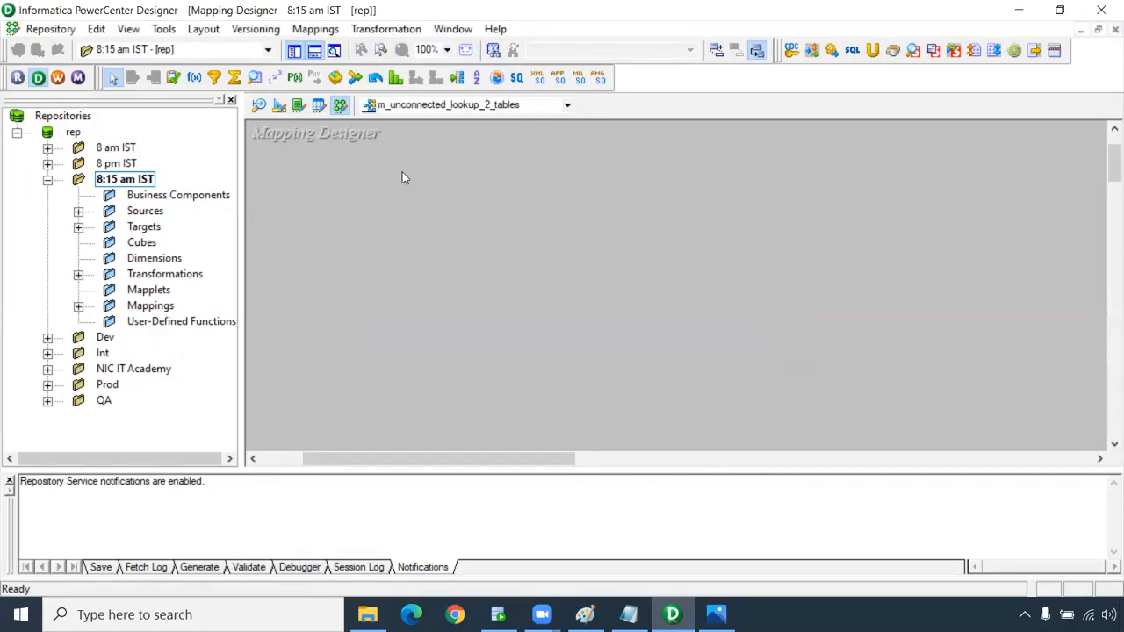
click(79, 211)
Add the EMPLOYEES source from Oracle_Src and the T_EMPLOYEES_DEPT_LOC target to the mapping.
click(78, 258)
click(109, 243)
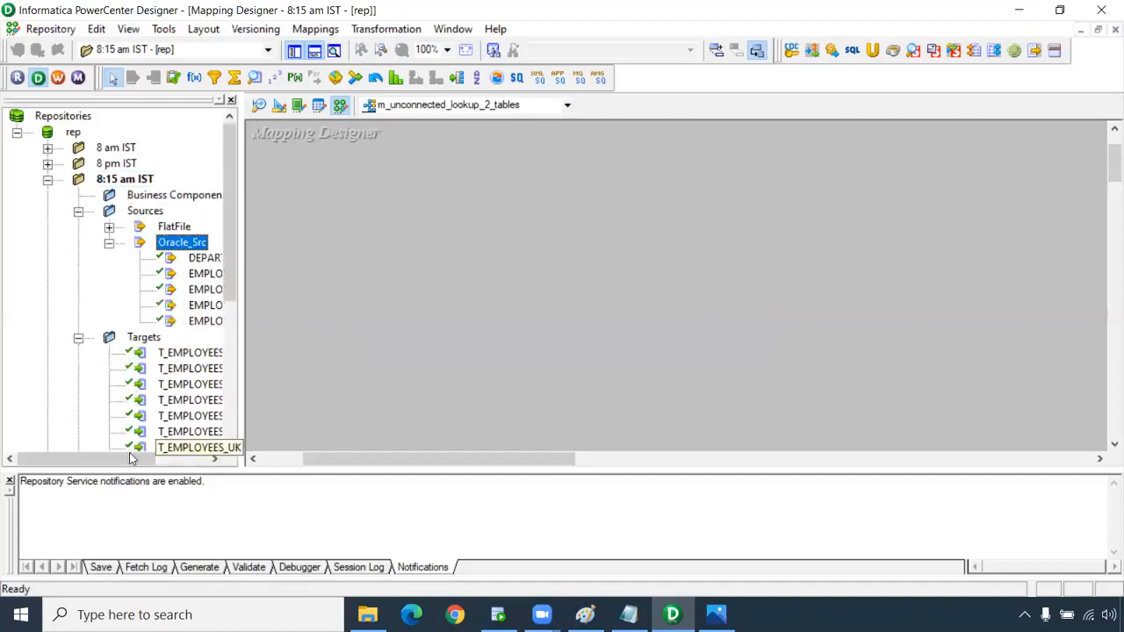
drag(131, 462, 191, 460)
drag(123, 273, 290, 198)
scroll(156, 307, down, 2)
drag(136, 305, 830, 186)
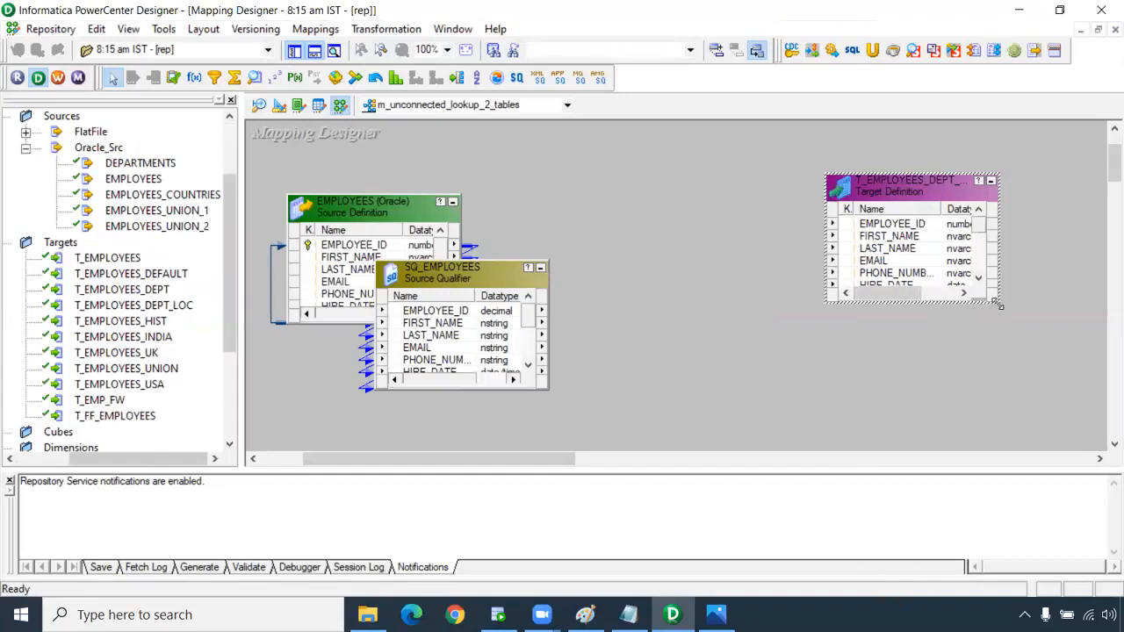
Enlarge T_EMPLOYEES_DEPT_LOC and SQ_EMPLOYEES to show all columns, and arrange the boxes.
drag(999, 306, 1091, 447)
drag(941, 210, 969, 211)
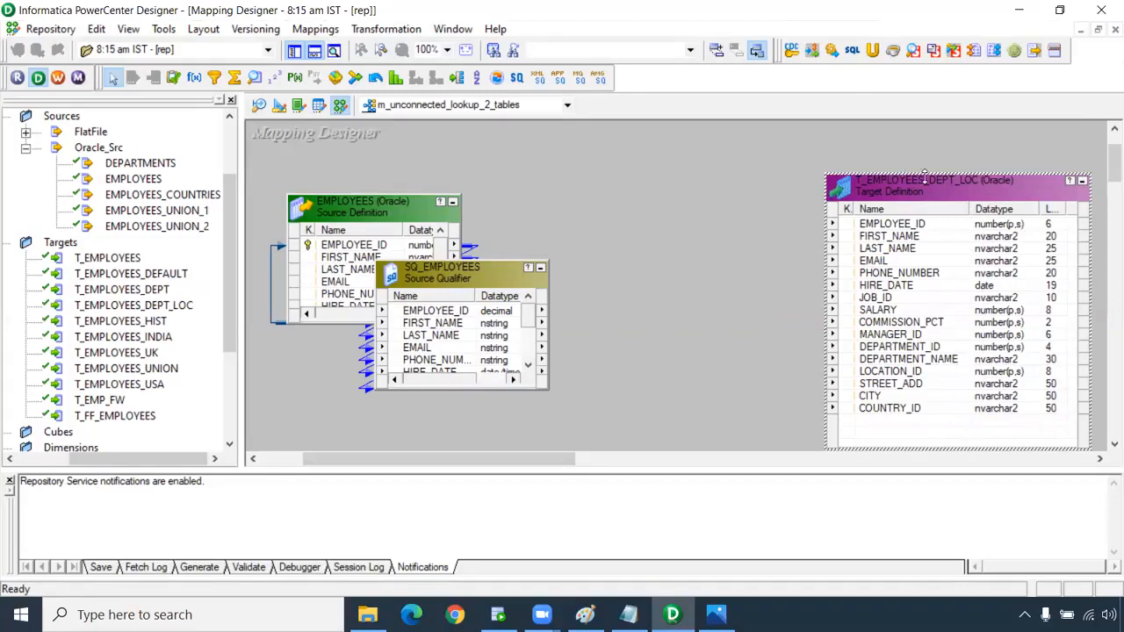
drag(925, 175, 925, 145)
drag(438, 201, 298, 262)
drag(426, 266, 419, 237)
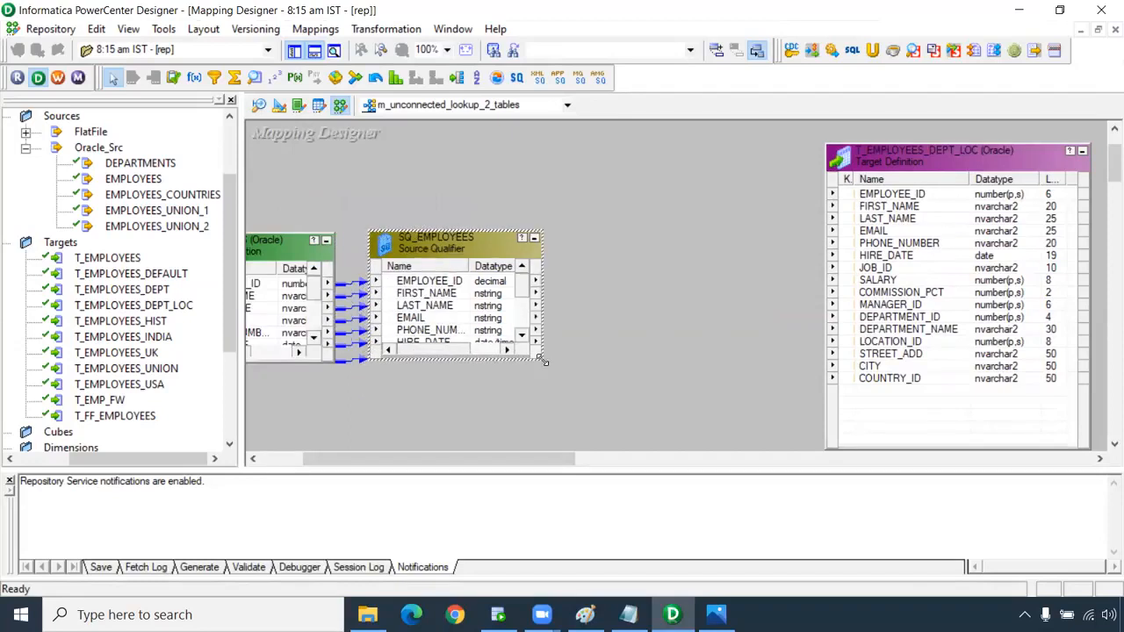
drag(543, 361, 562, 449)
drag(456, 230, 453, 185)
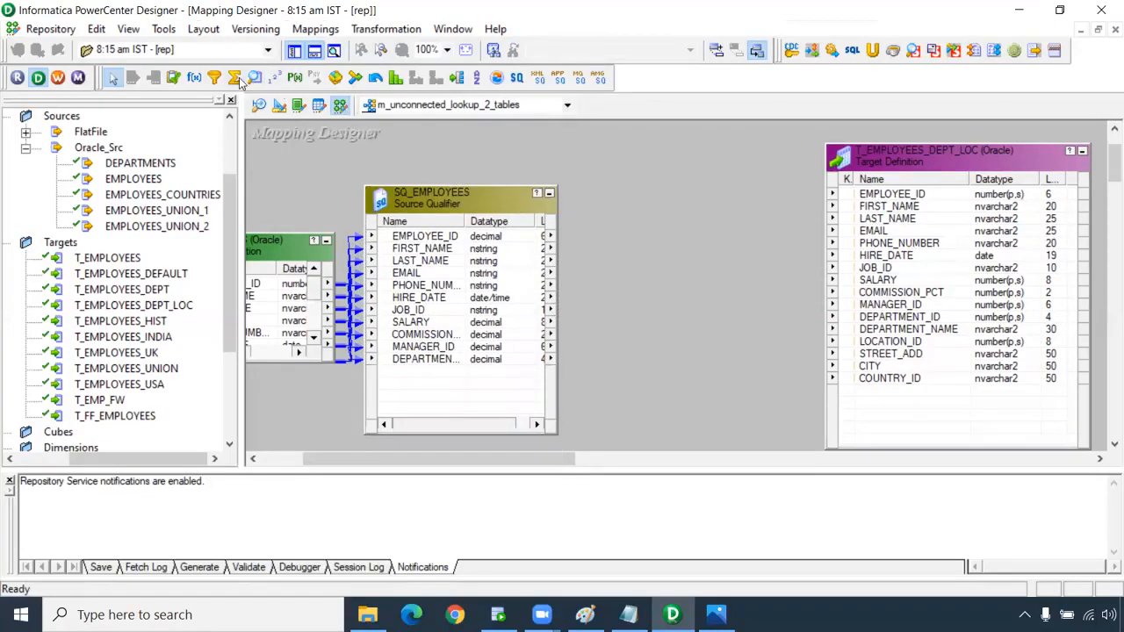
Add an Expression transformation and link all SQ_EMPLOYEES ports into EXPTRANS.
click(195, 78)
drag(581, 144, 786, 455)
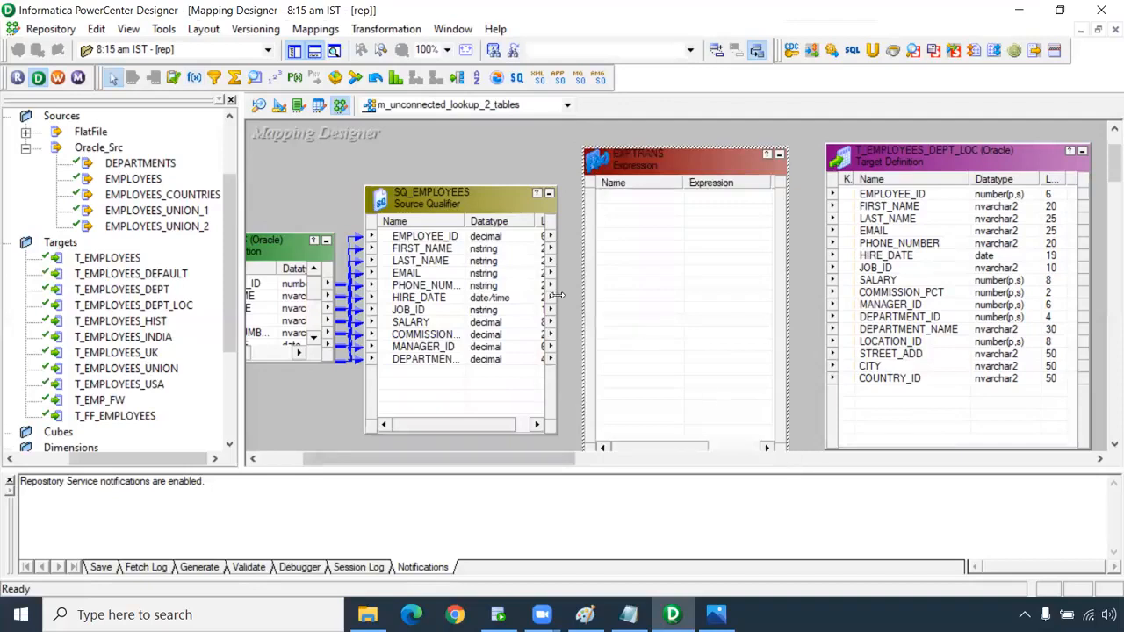
right_click(439, 237)
click(465, 249)
drag(449, 237, 672, 235)
drag(604, 209, 622, 209)
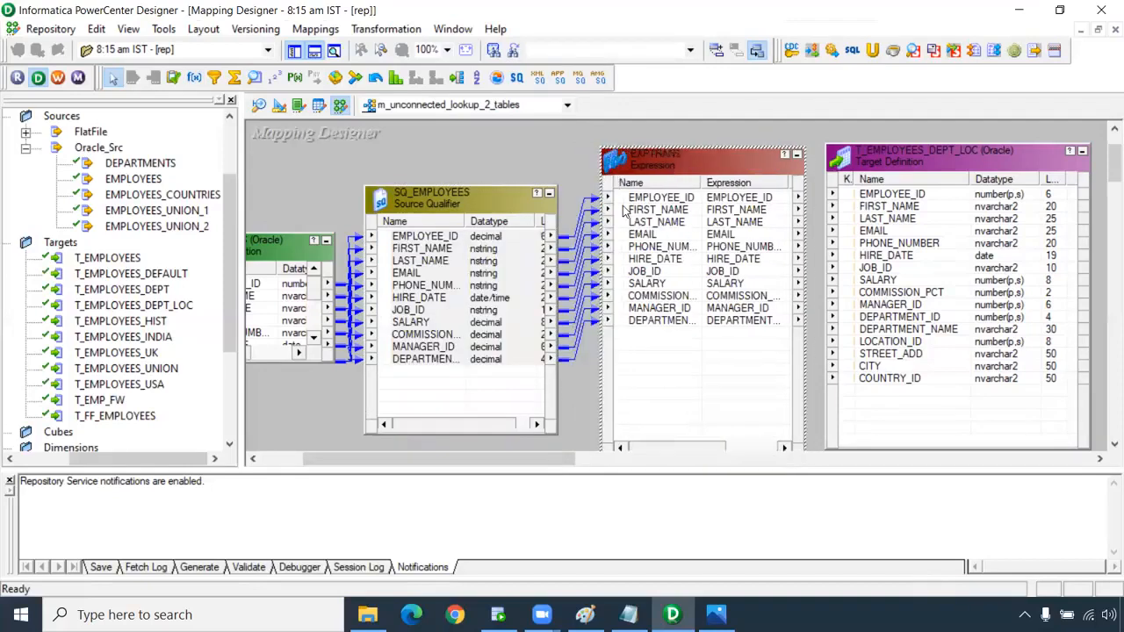
Rearrange EXPTRANS and move T_EMPLOYEES_DEPT_LOC left so all columns show.
drag(550, 459, 612, 470)
drag(713, 162, 838, 161)
drag(504, 158, 543, 206)
drag(816, 167, 943, 174)
drag(534, 466, 602, 462)
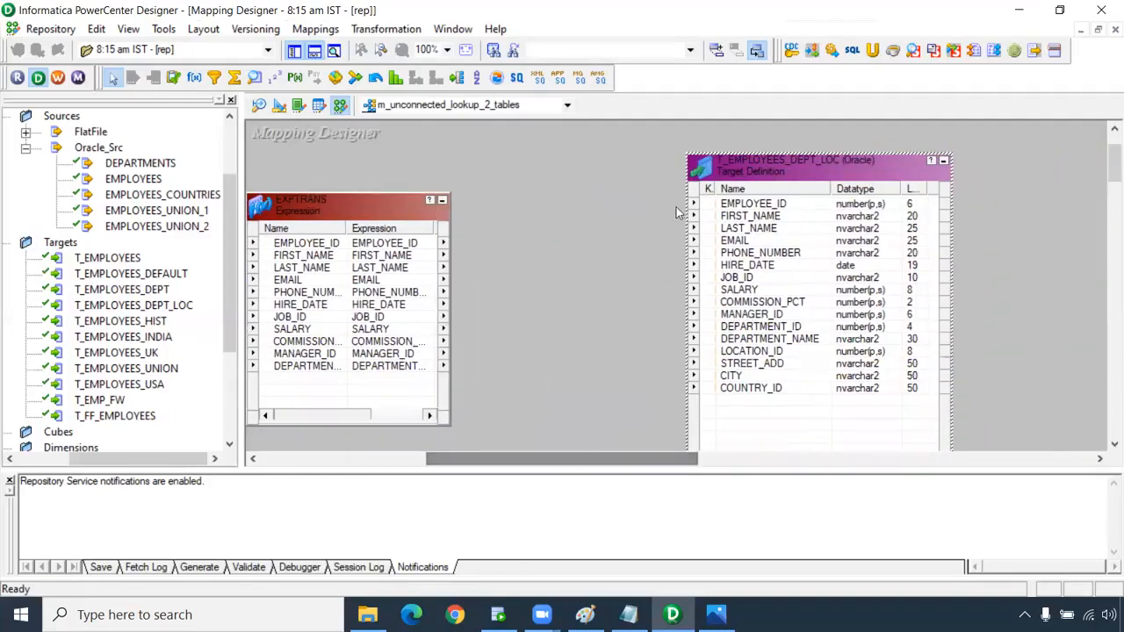
drag(760, 174, 913, 171)
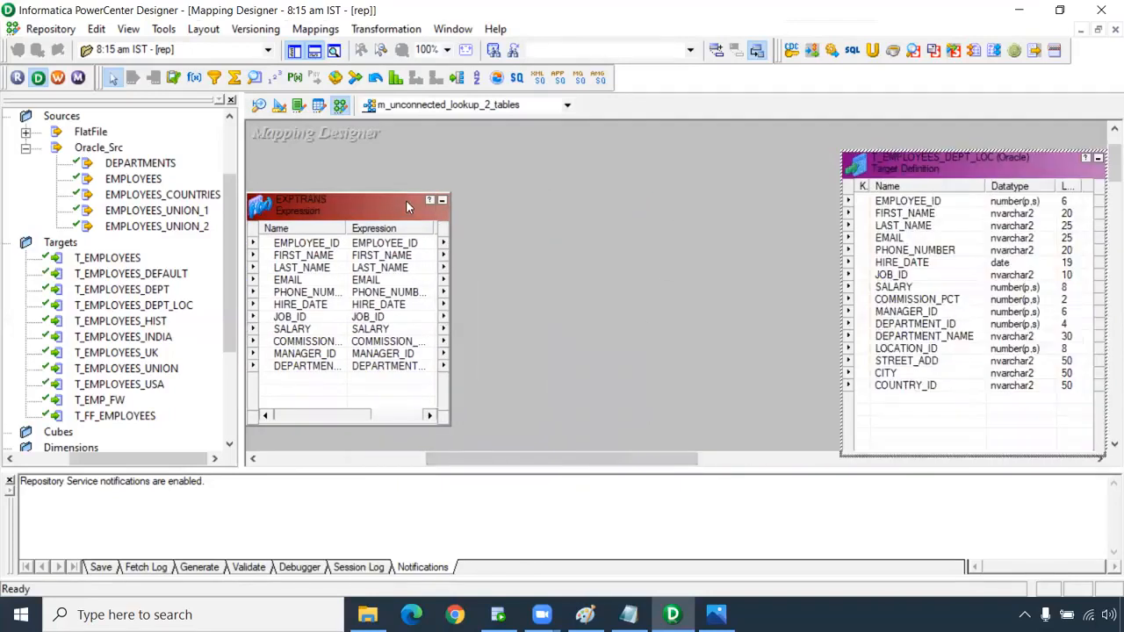
drag(398, 192, 399, 146)
drag(584, 461, 558, 469)
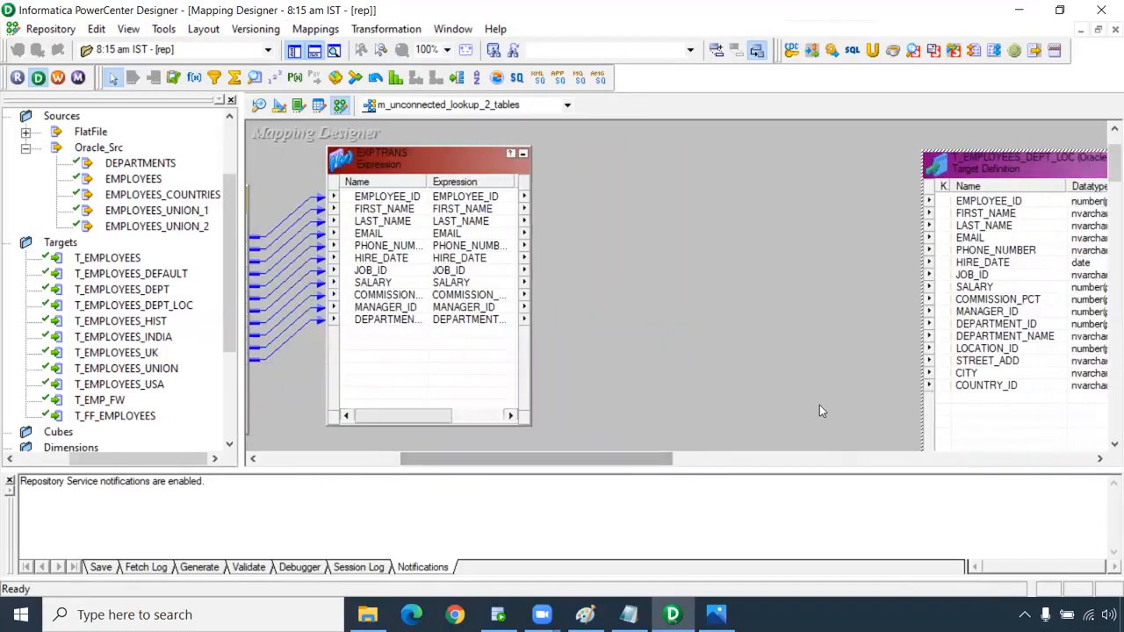
click(957, 175)
drag(956, 175, 884, 158)
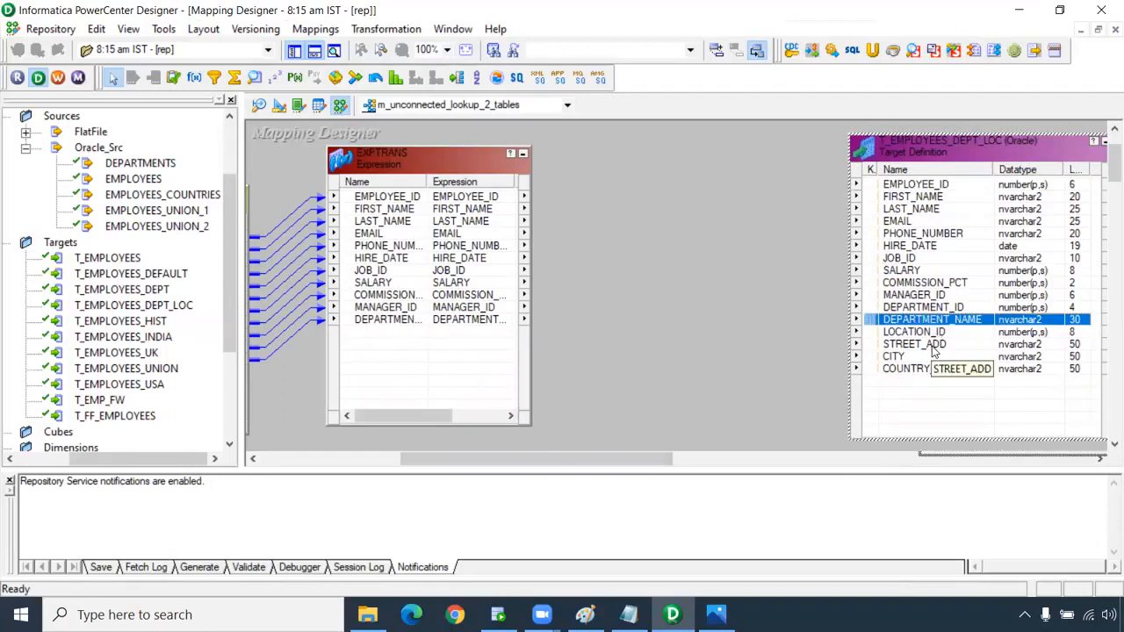
In EXPTRANS, add output-only string port o_department_name with precision 30 and open its expression.
click(391, 319)
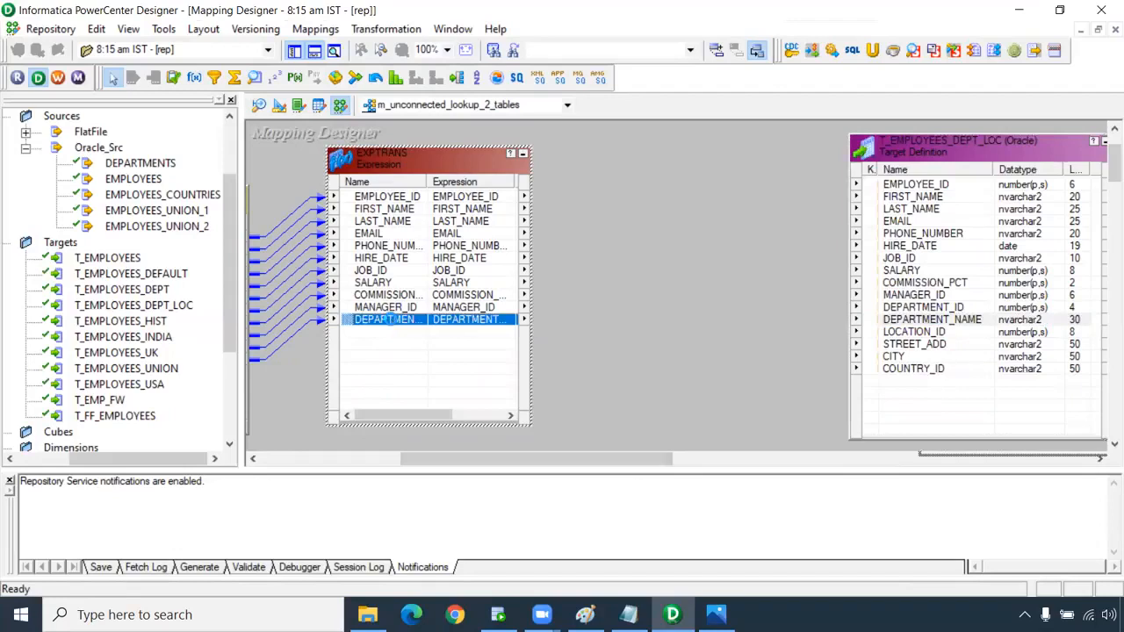
double_click(391, 318)
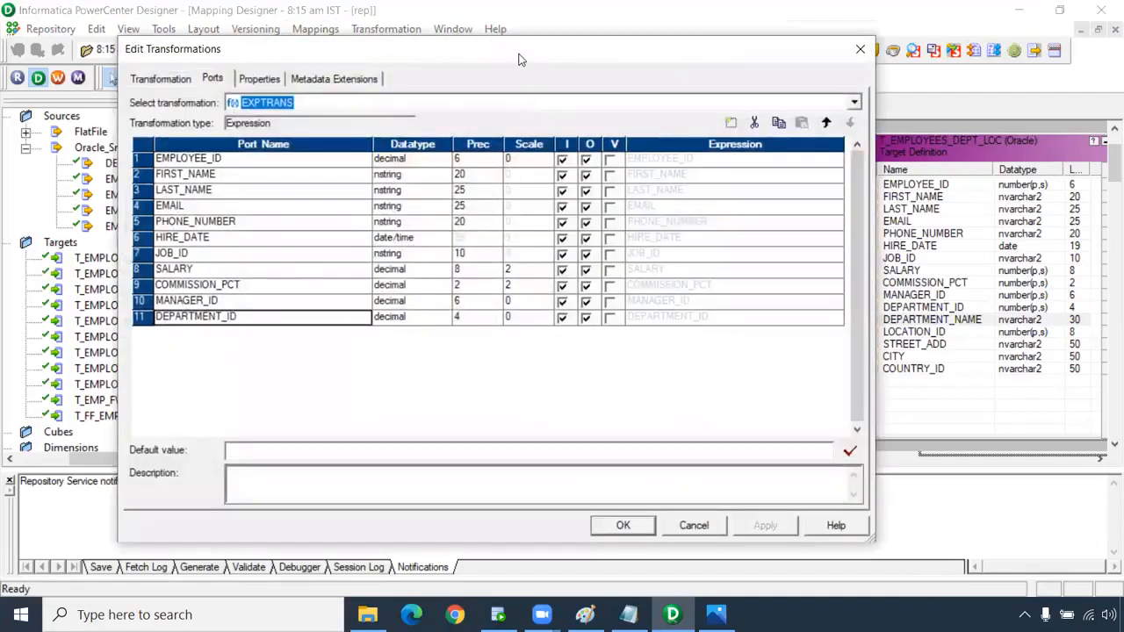
drag(514, 54, 466, 49)
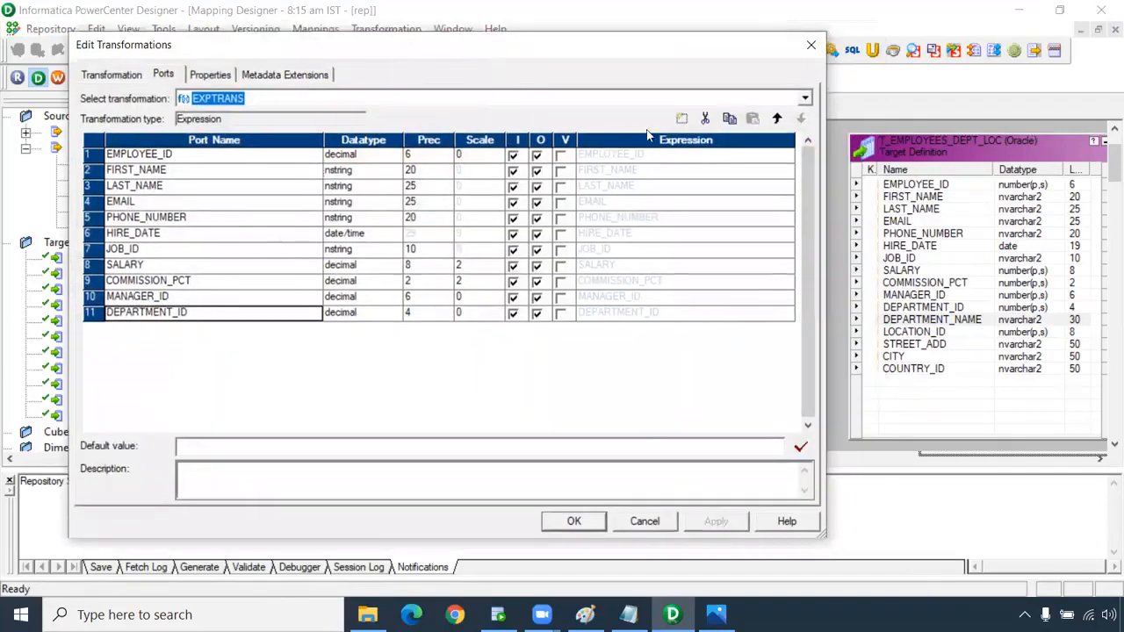
click(682, 117)
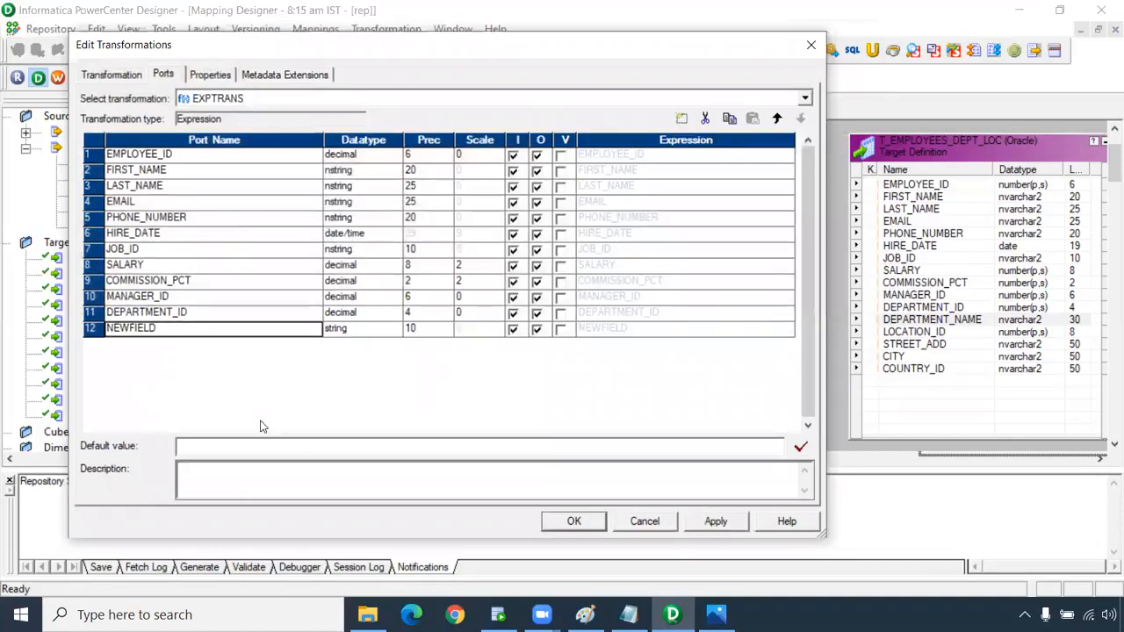
drag(158, 327, 72, 325)
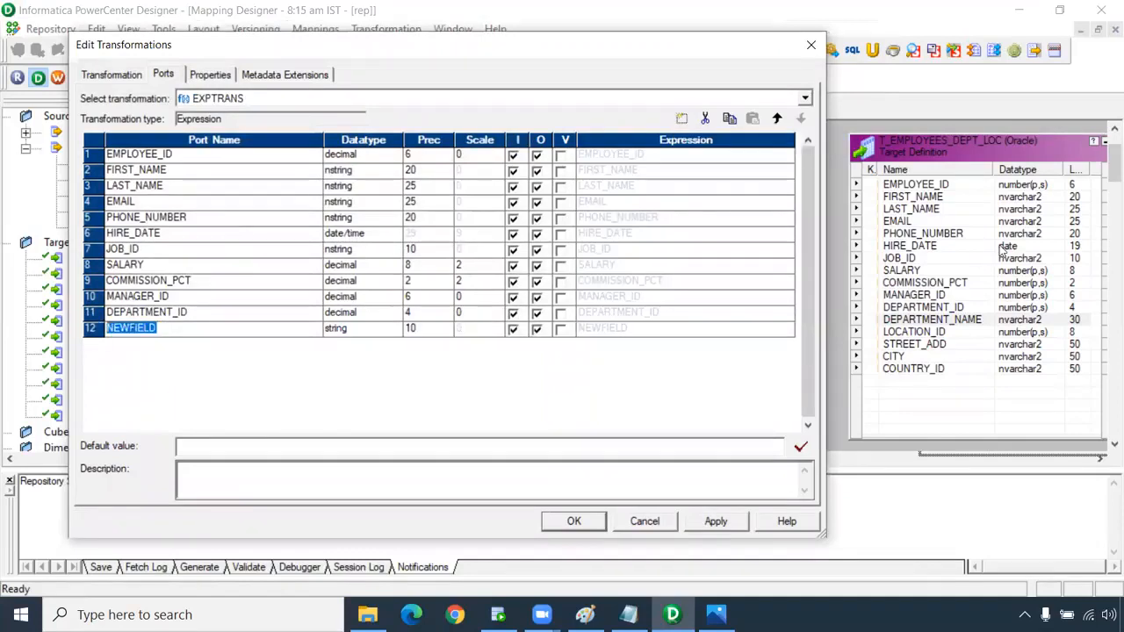
text(o)
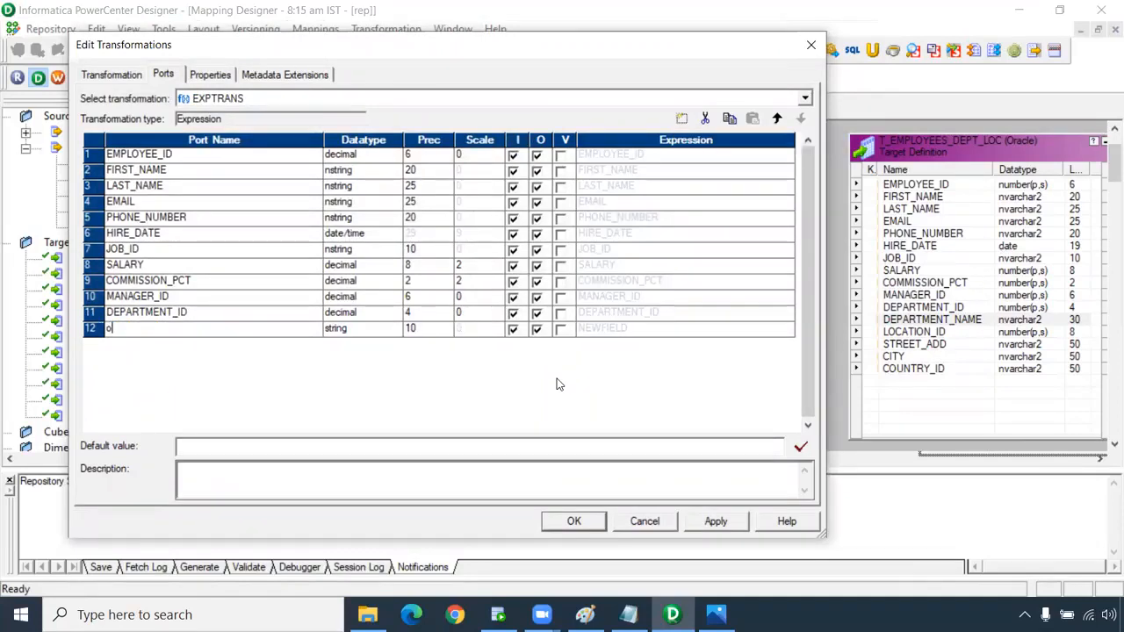
text(_department_name)
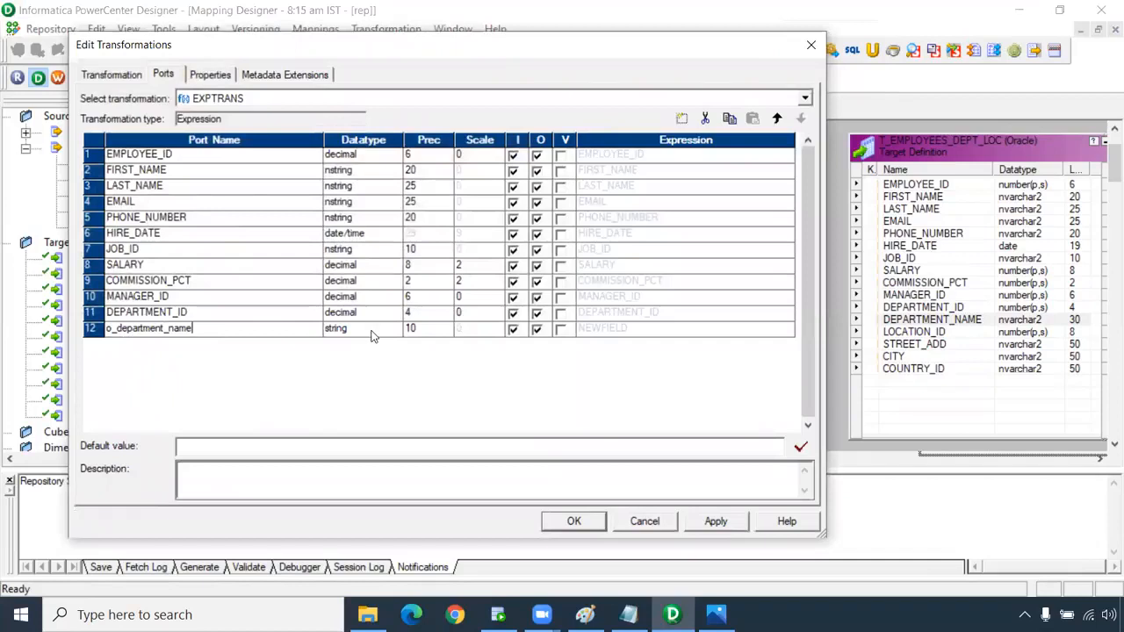
click(416, 328)
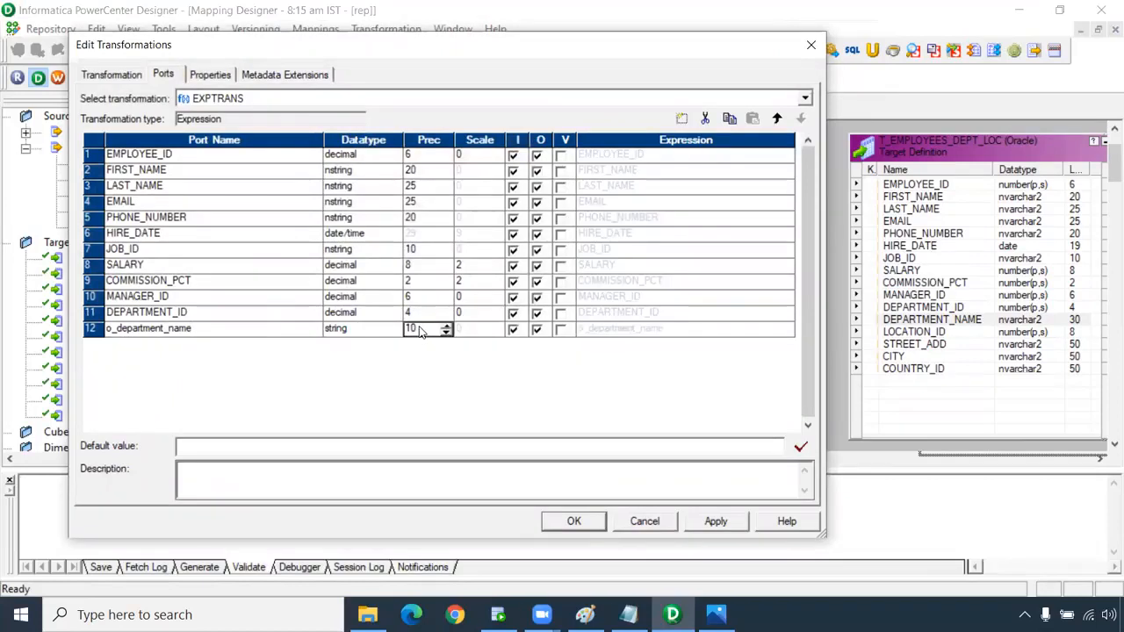
drag(418, 328, 341, 323)
click(514, 331)
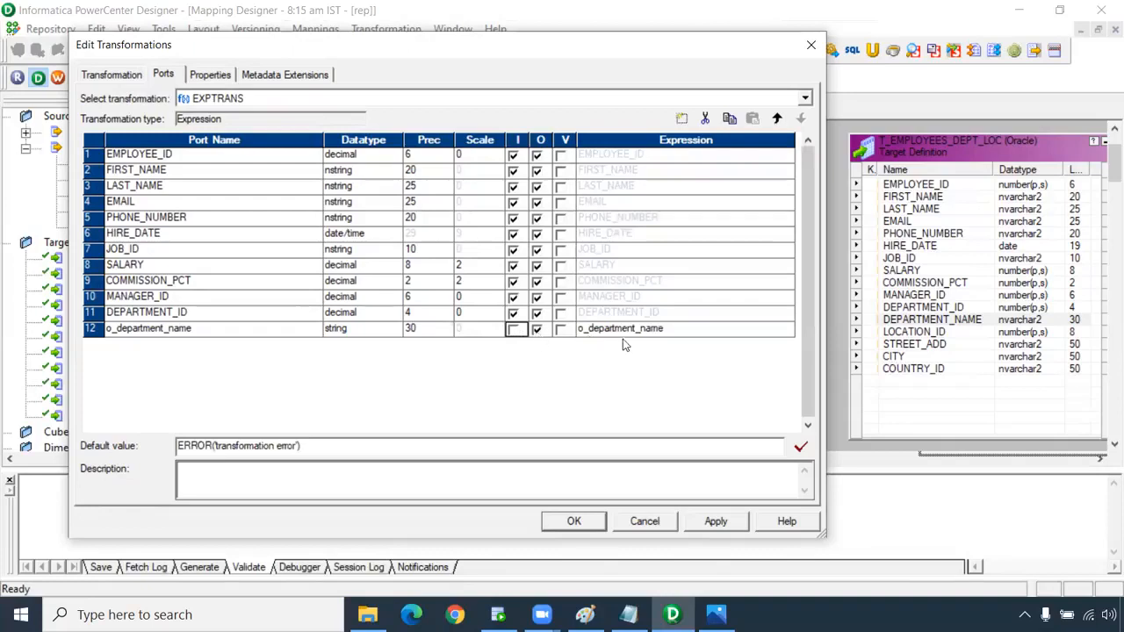
click(784, 330)
Write the expression :LKP.LKPTRANS(DEPARTMENT_ID) for o_department_name.
click(784, 330)
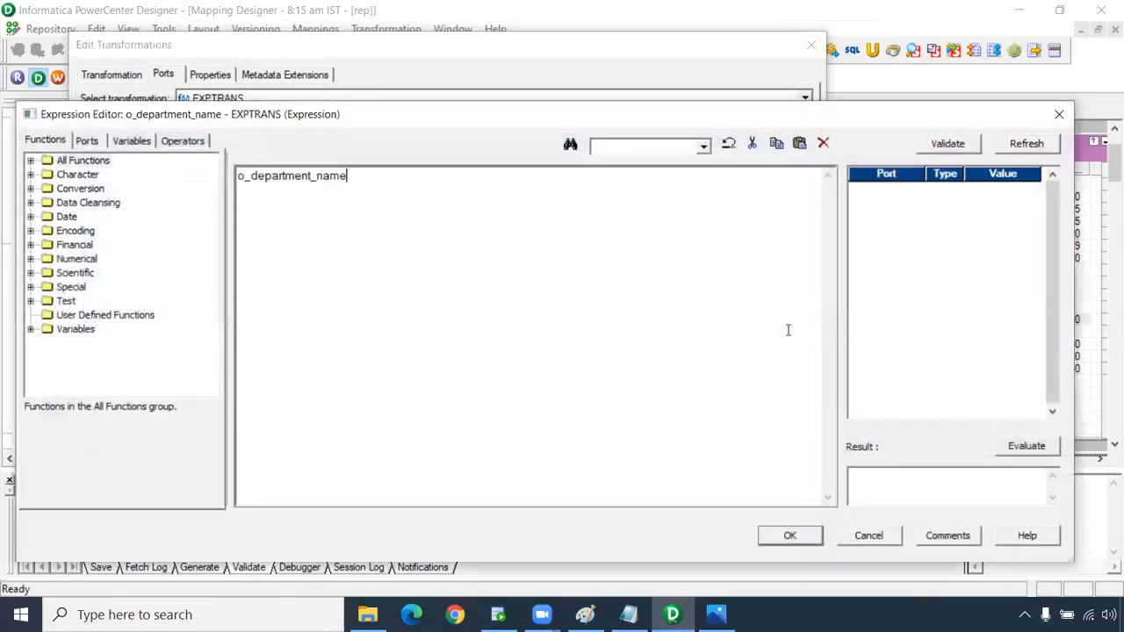
double_click(348, 175)
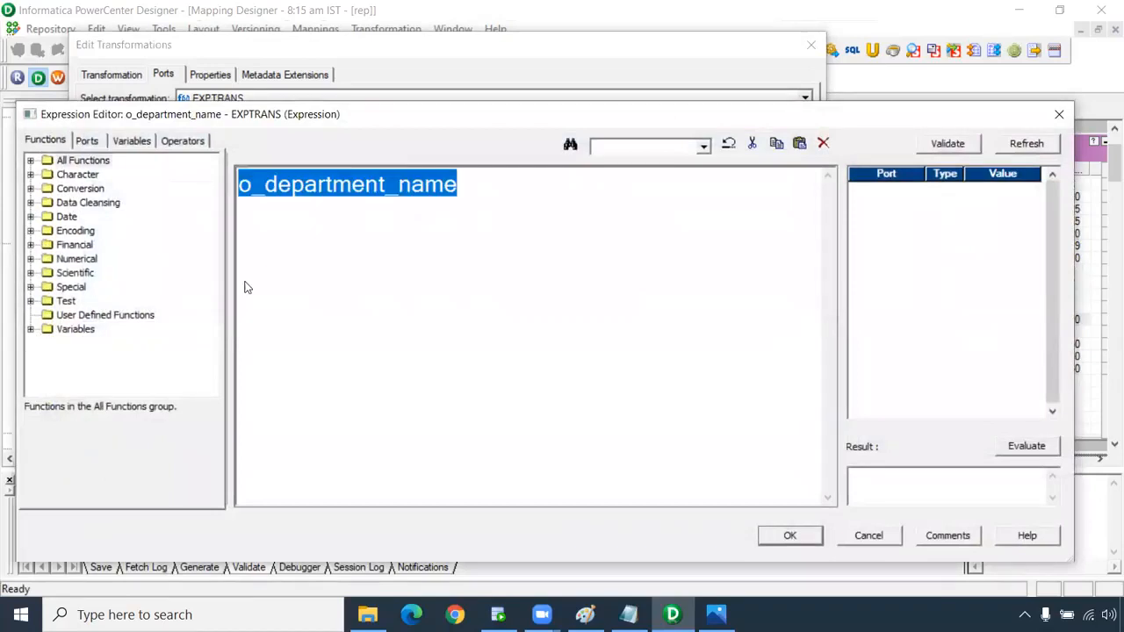
text(:)
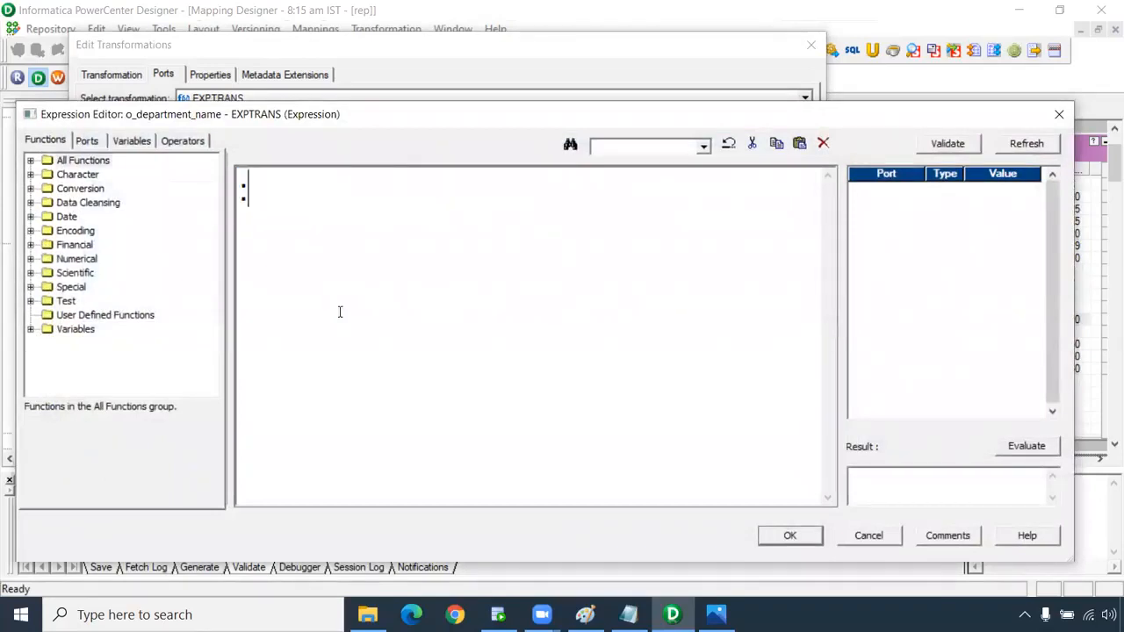
text(LKP)
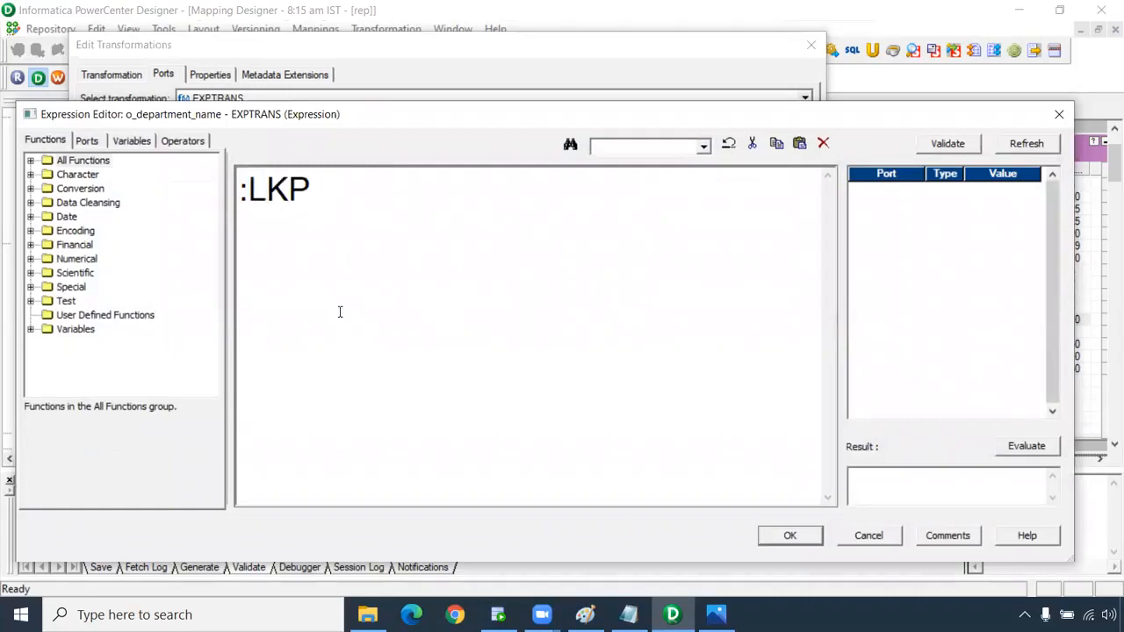
text(.LKPT)
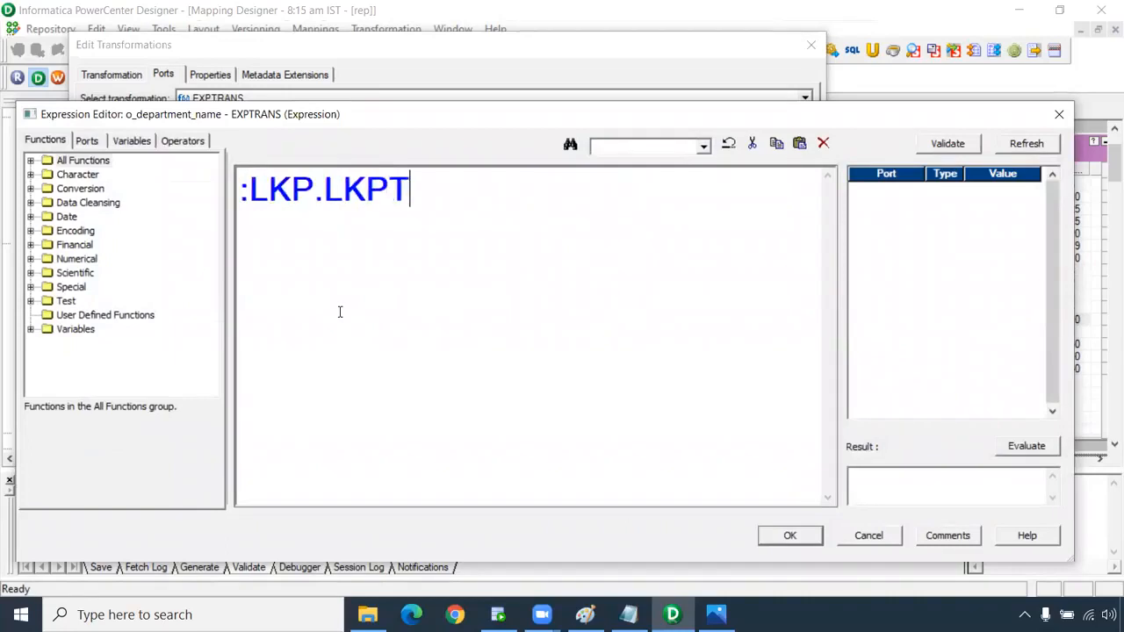
text(RANS)
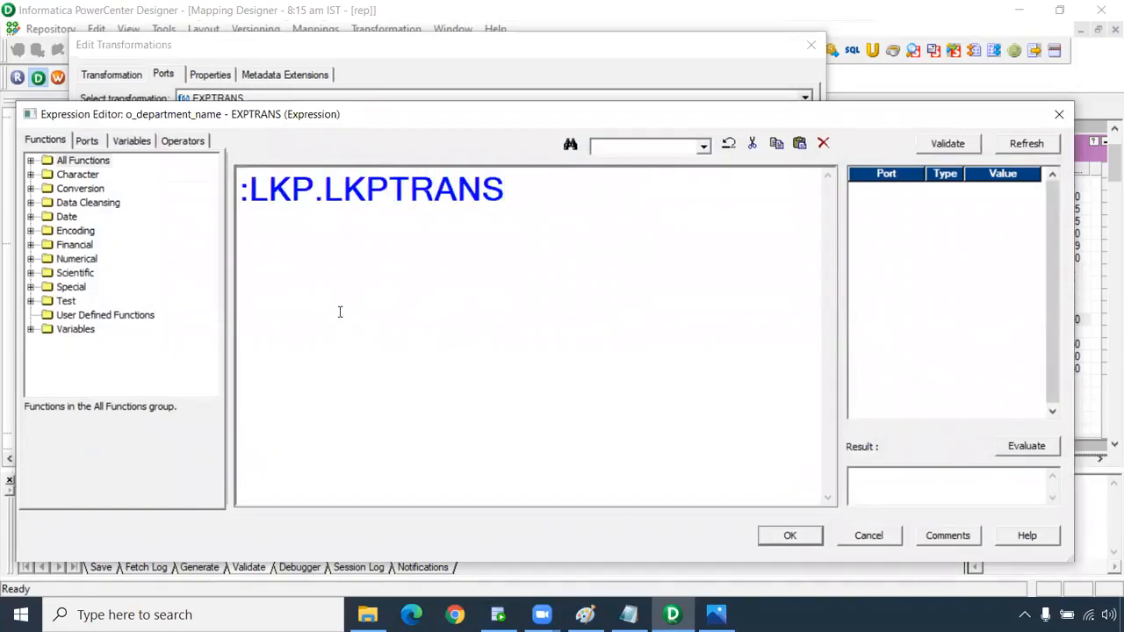
key(shift+Left)
key(ctrl+shift+Left)
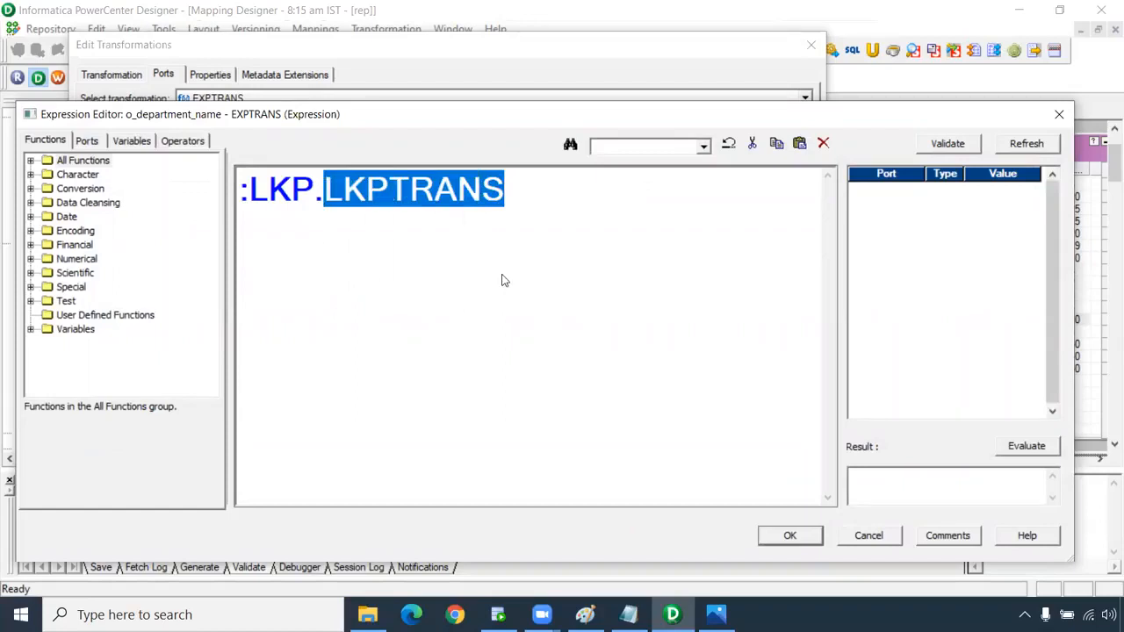
drag(473, 114, 464, 94)
click(507, 171)
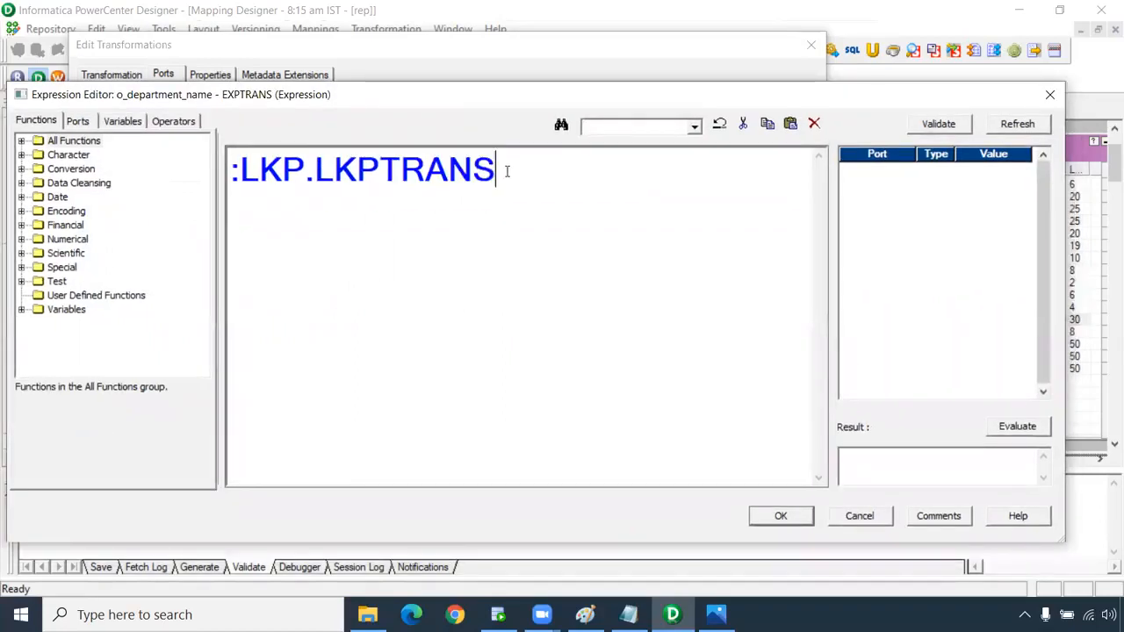
drag(497, 171, 314, 171)
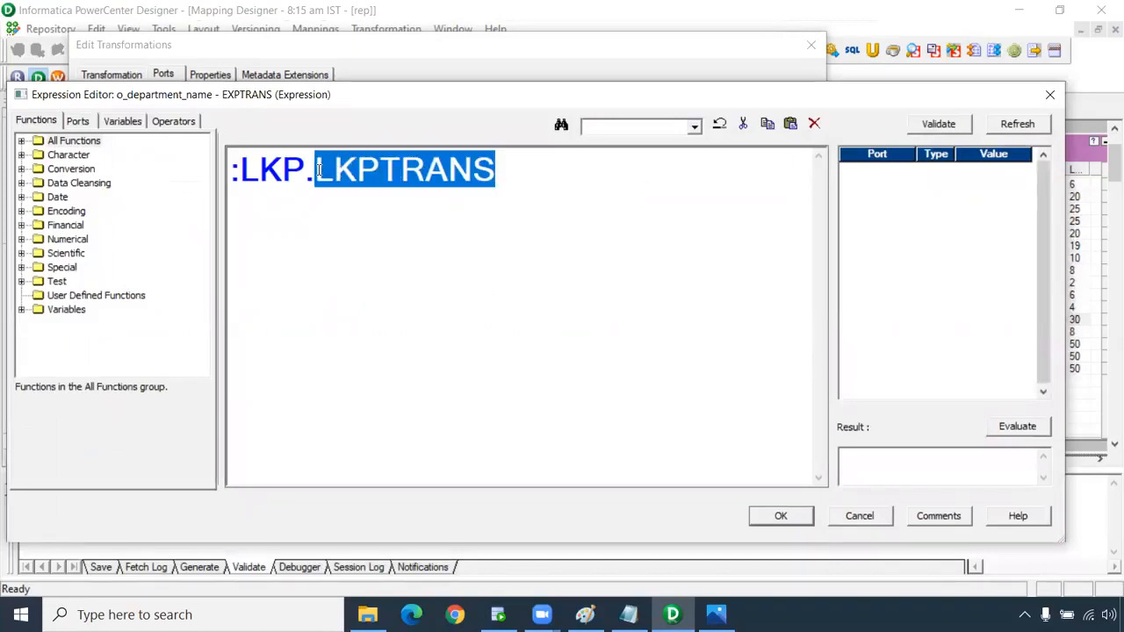
click(580, 37)
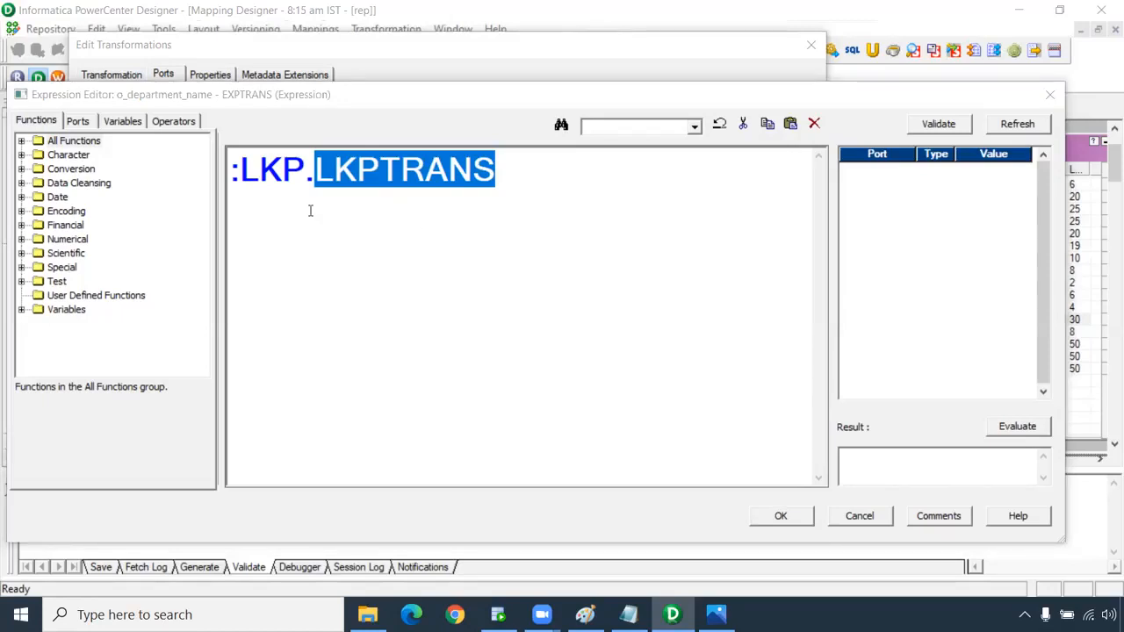
click(520, 179)
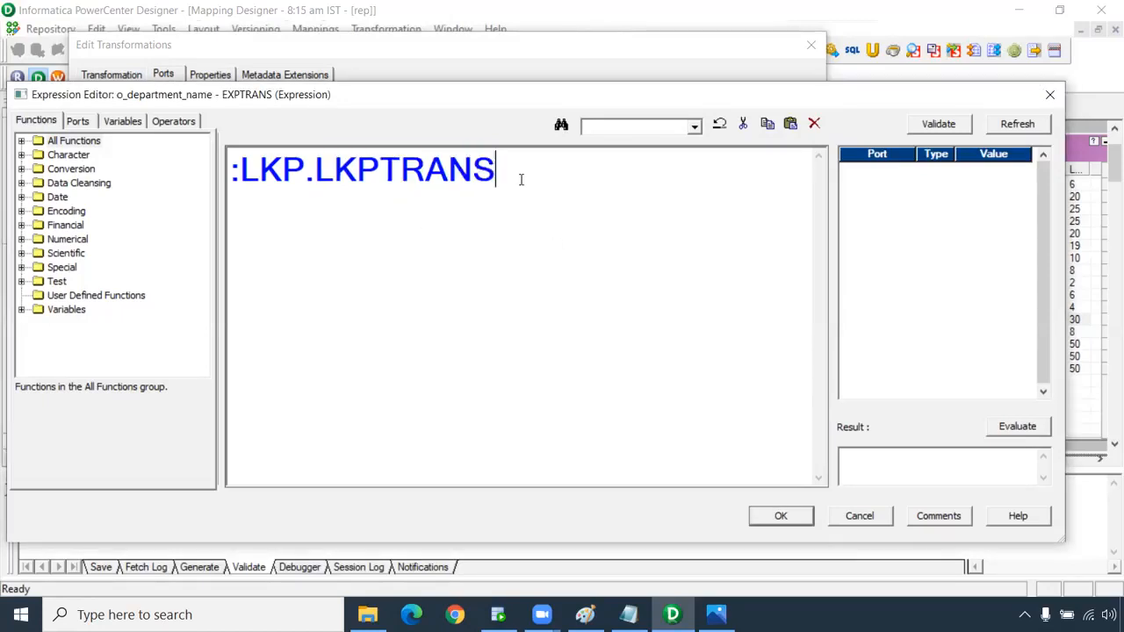
text(()
click(77, 120)
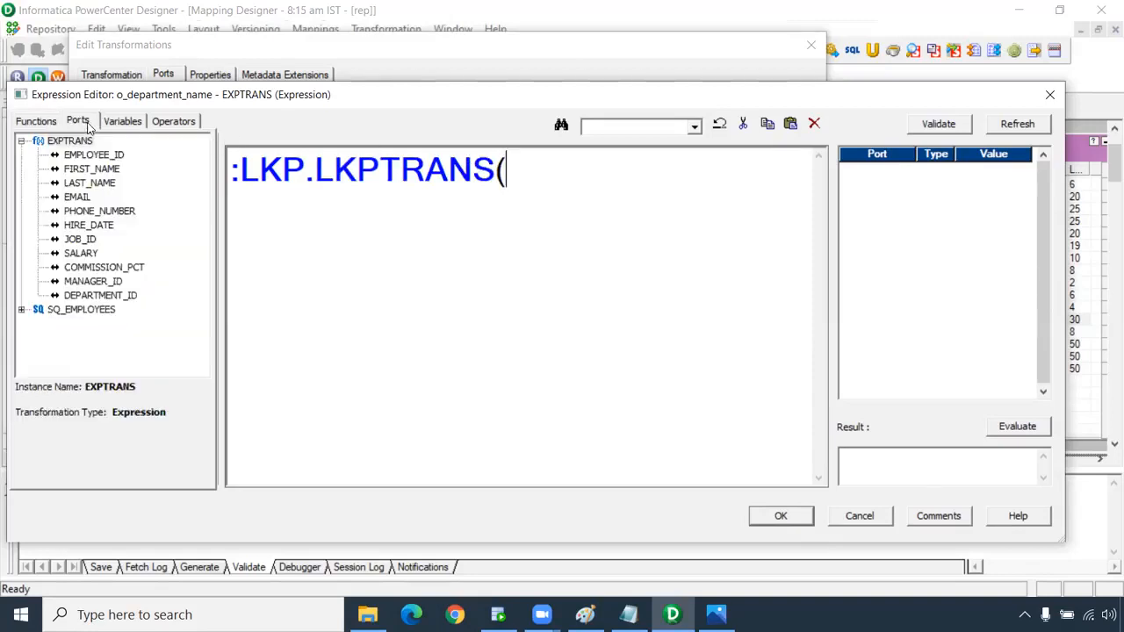
double_click(91, 297)
text())
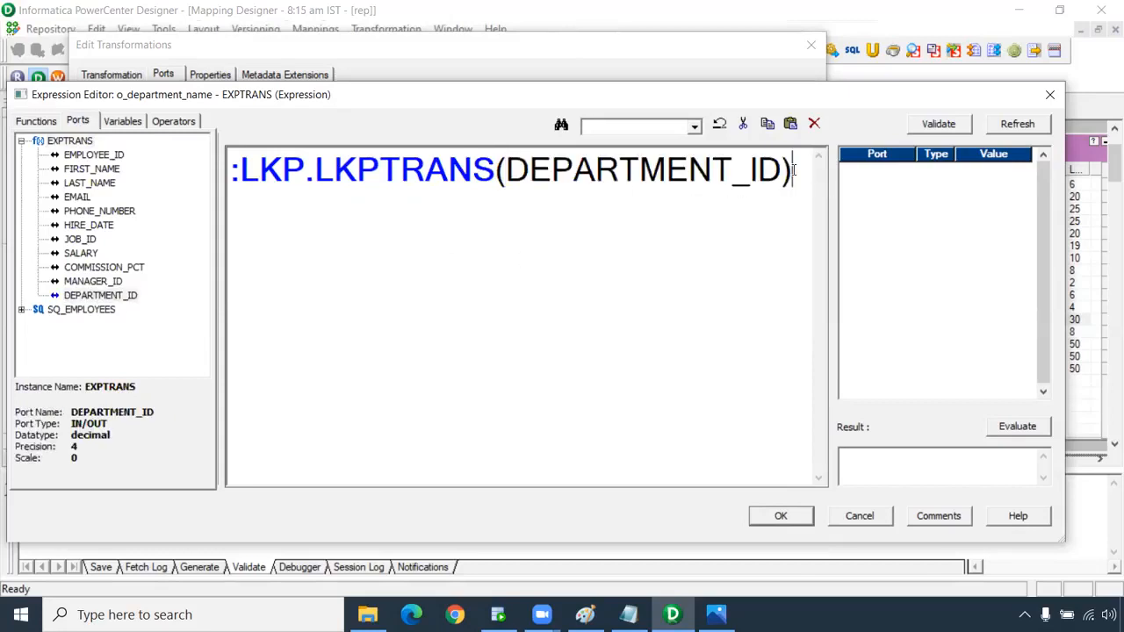
Accept the expression, keeping it despite the invalid function reference warning.
drag(793, 170, 250, 150)
key(ctrl+c)
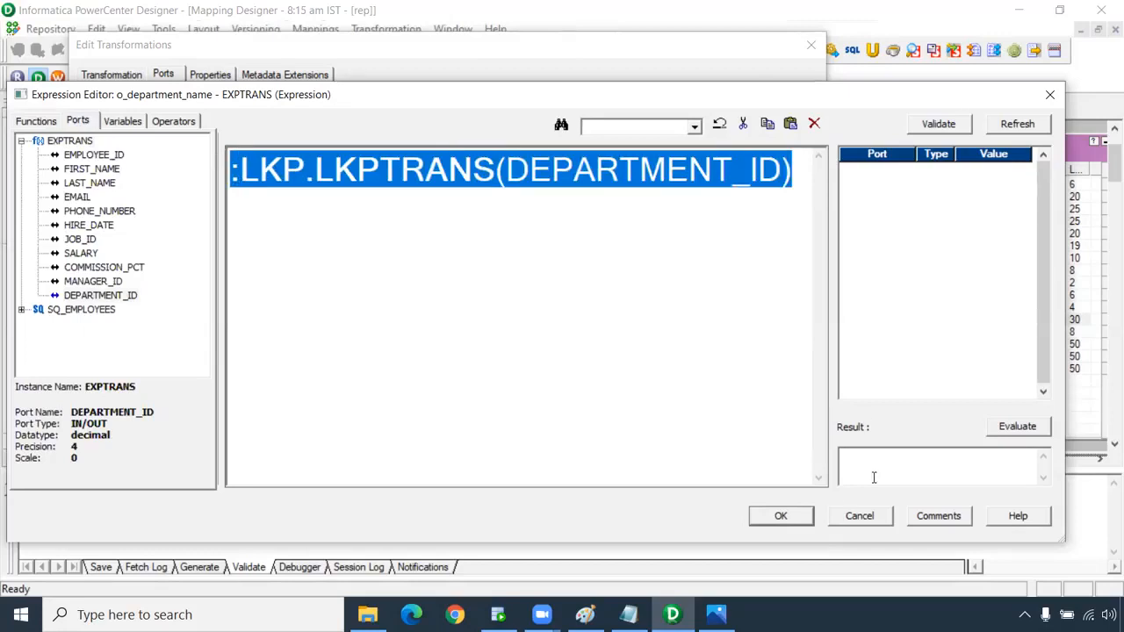
click(779, 517)
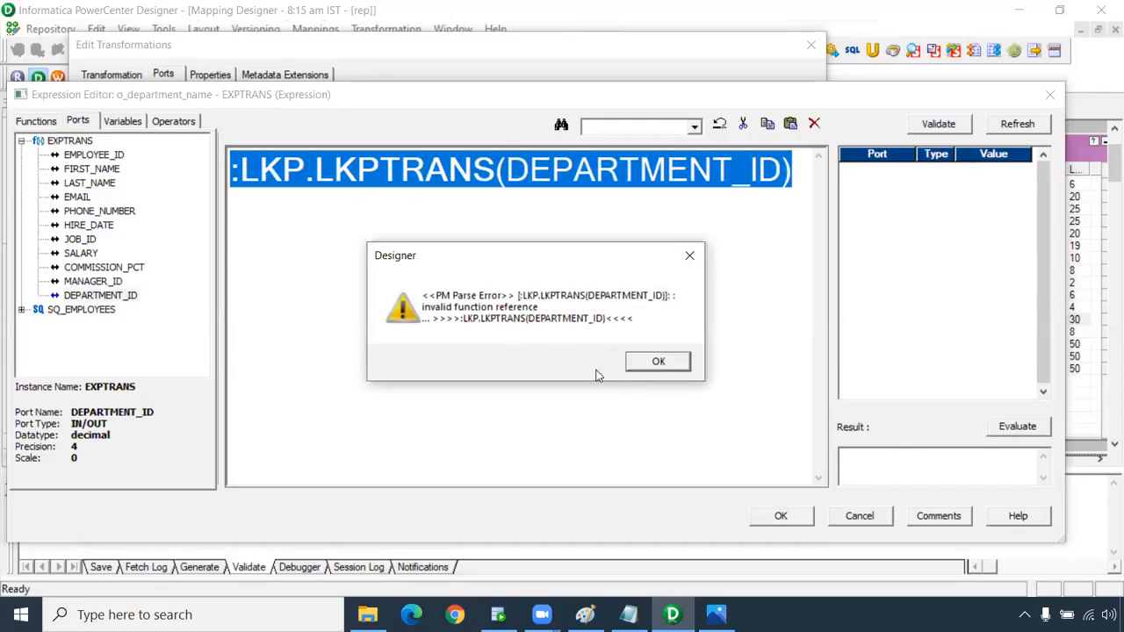
click(638, 362)
click(563, 359)
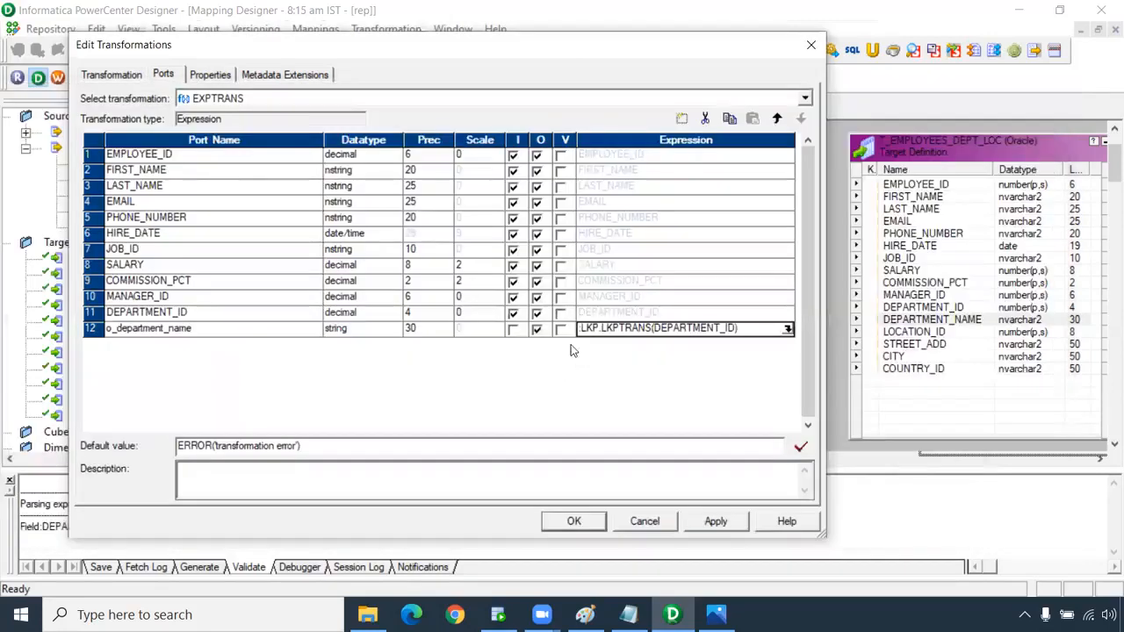
Add an output-only decimal port o_location_id to EXPTRANS.
click(684, 120)
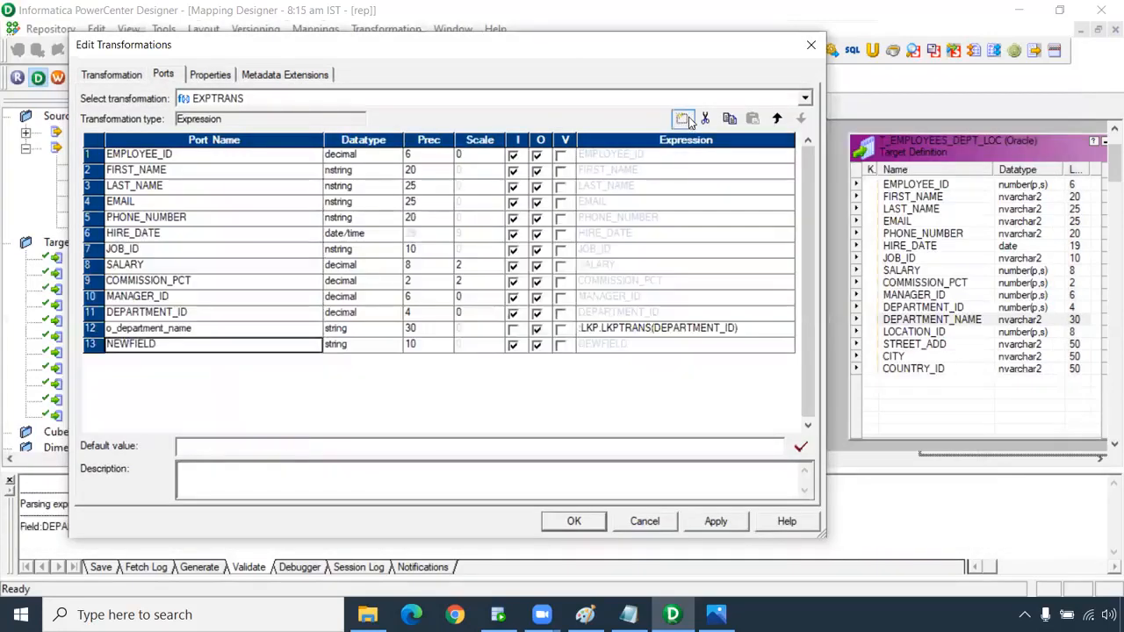
double_click(151, 344)
text(o)
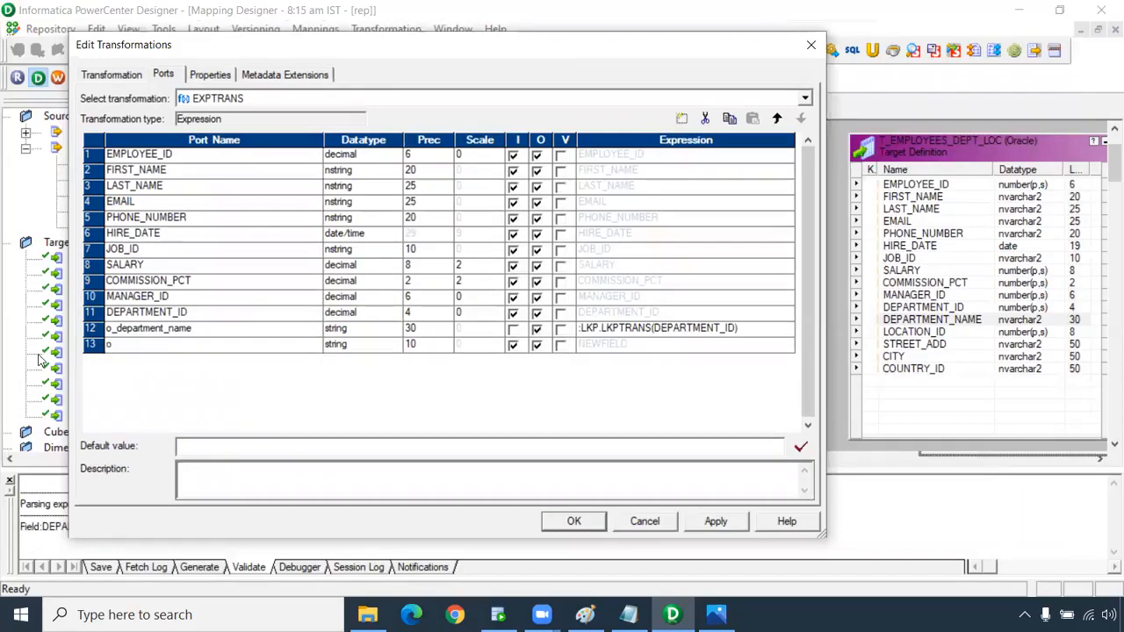
text(_location_)
click(355, 344)
click(356, 395)
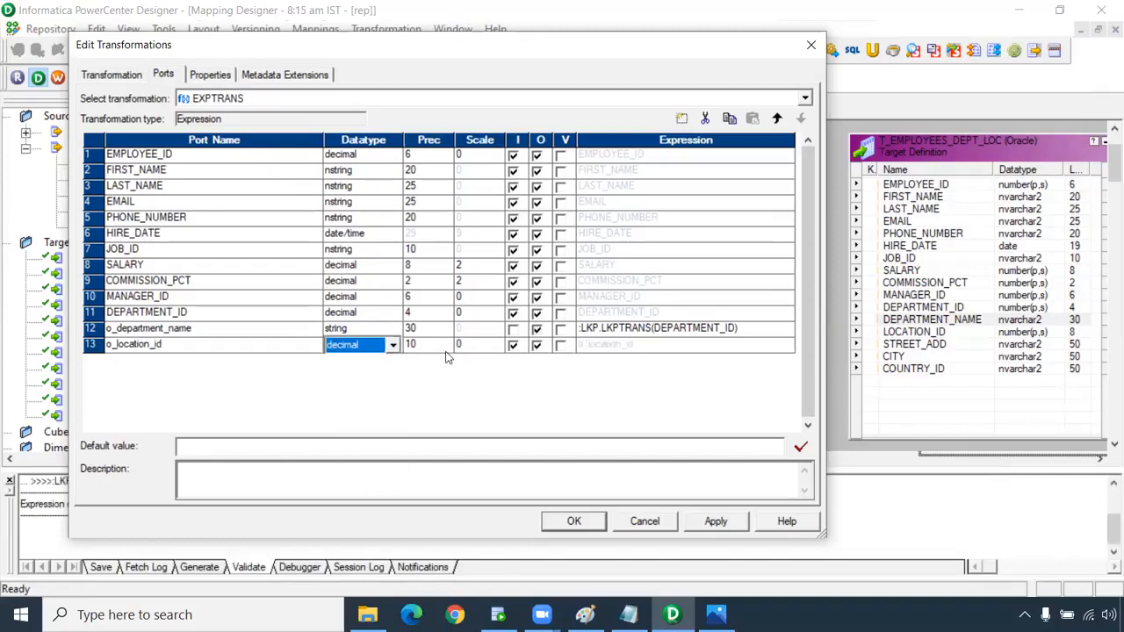
click(512, 345)
Set o_location_id's expression to :LKP.LKPTRANS1(DEPARTMENT_ID) and keep it despite the invalid warning.
click(785, 345)
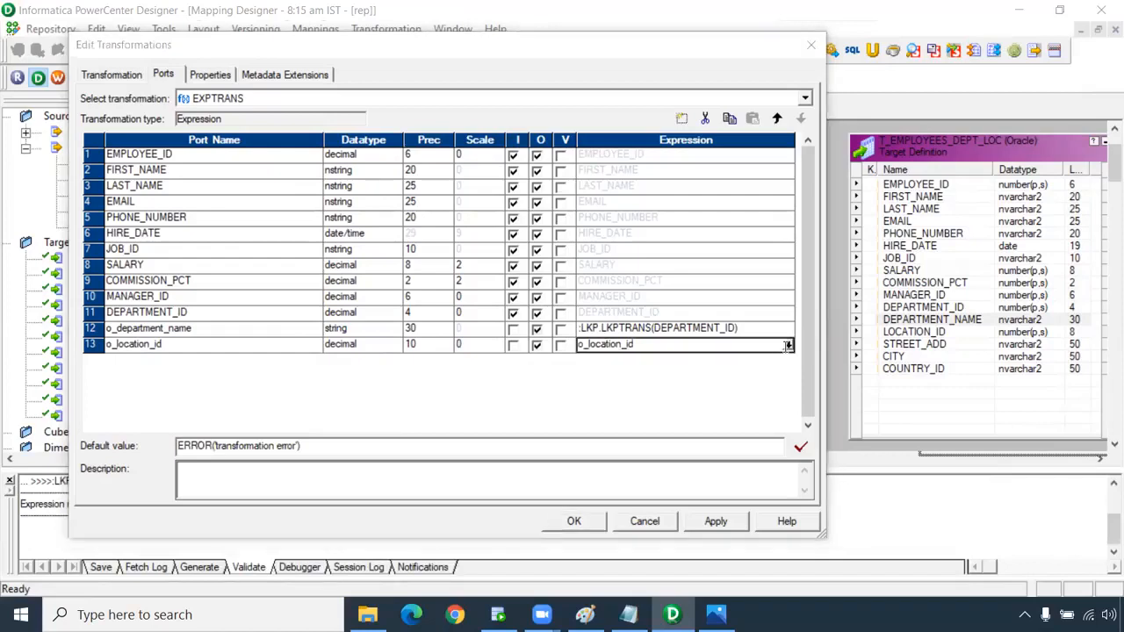
key(ctrl+v)
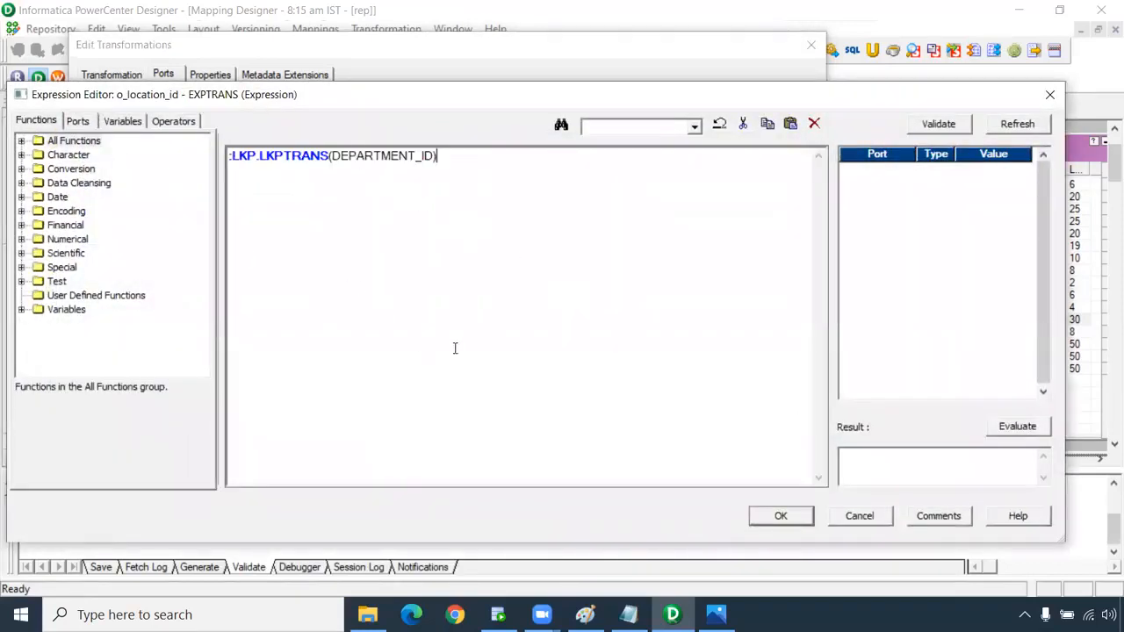
scroll(456, 346, up, 10)
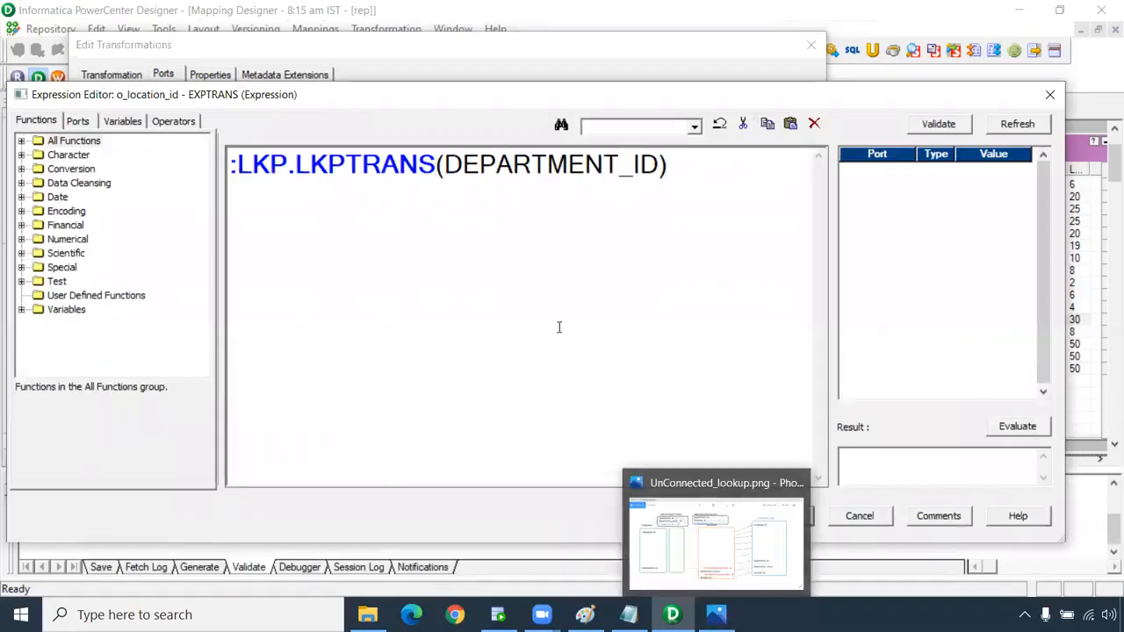
text(1)
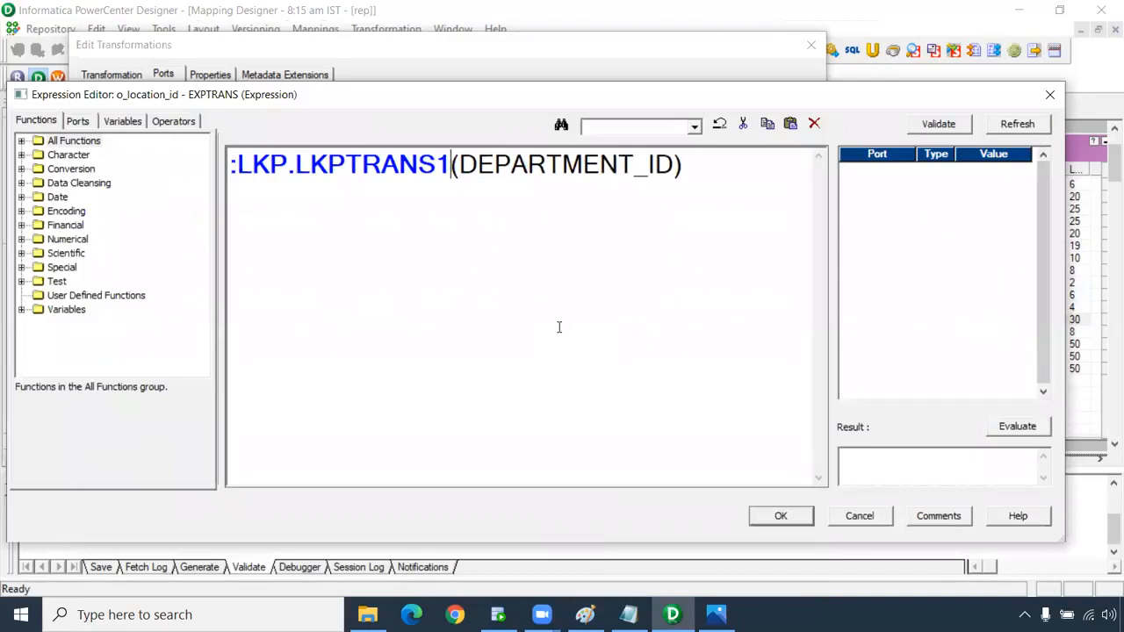
click(755, 518)
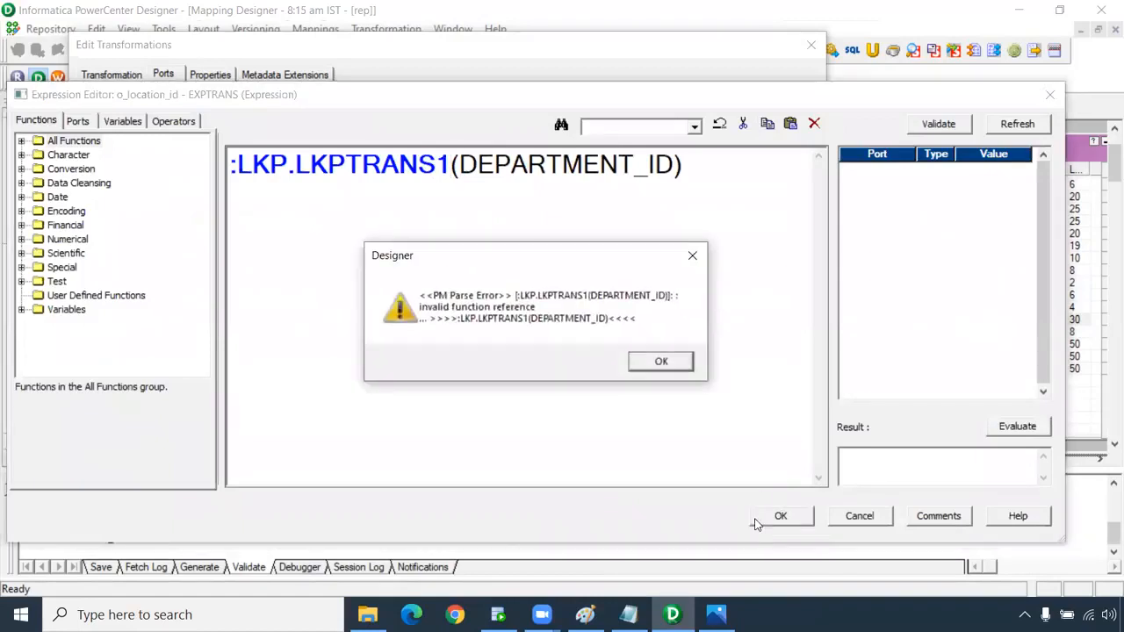
click(660, 362)
click(553, 360)
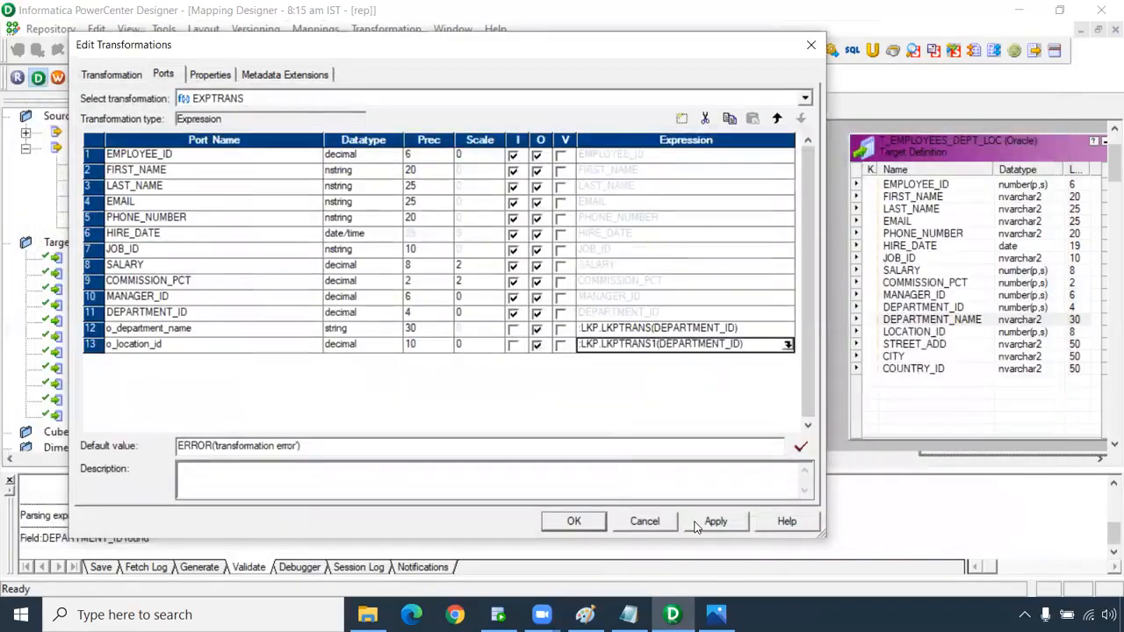
Close EXPTRANS, create lookup LKPTRANS on the DEPARTMENTS source table, and open its ports.
click(573, 521)
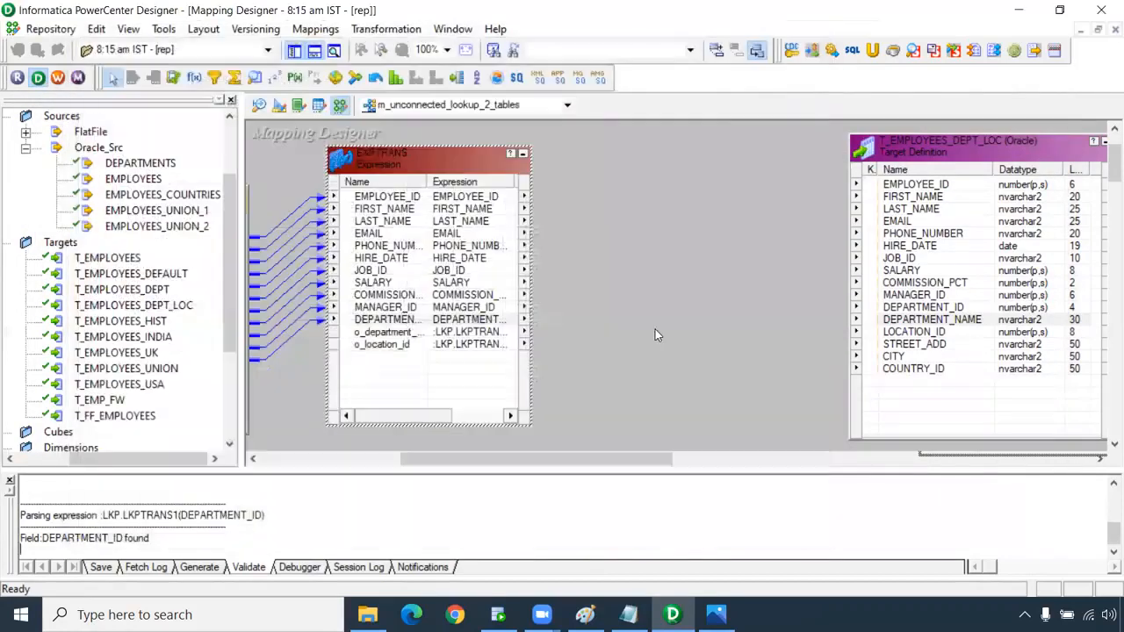
drag(566, 463, 402, 455)
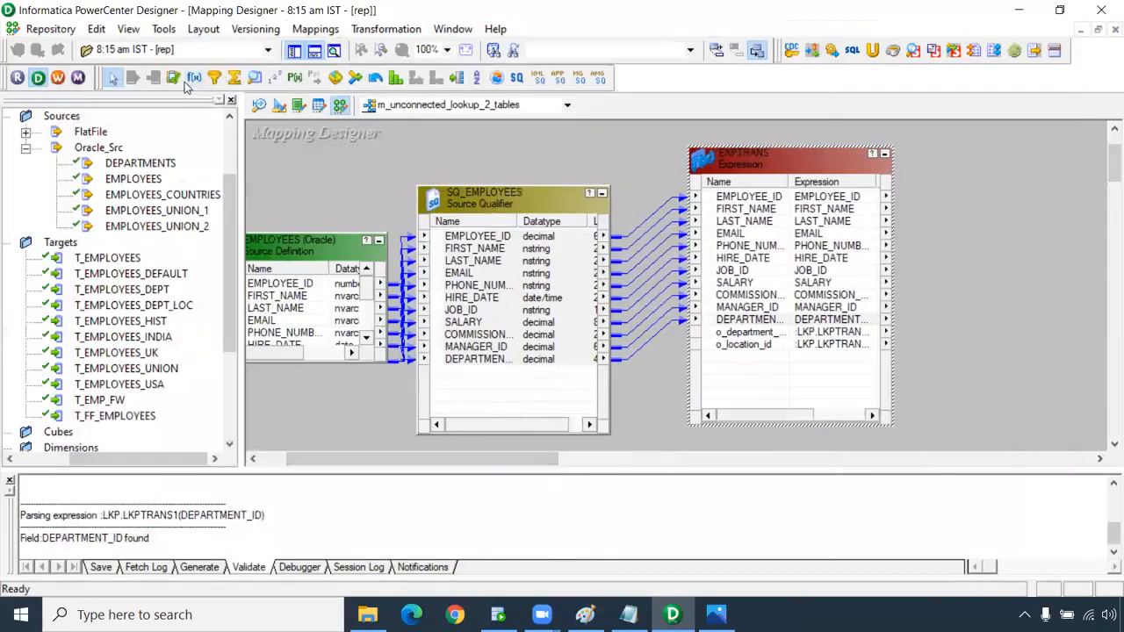
click(255, 78)
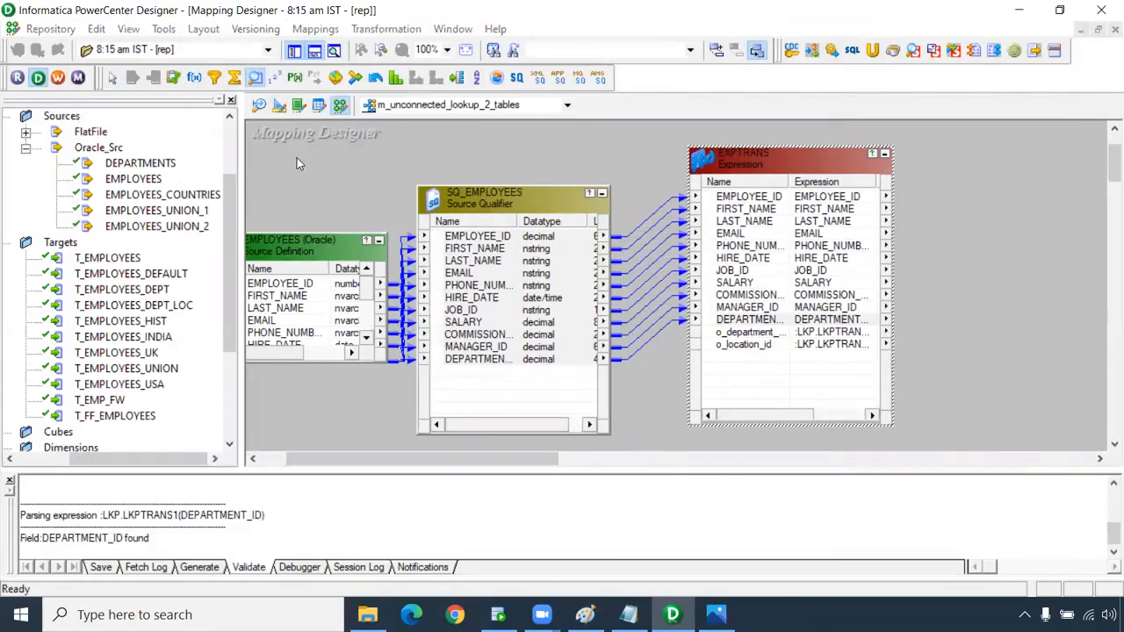
click(298, 157)
click(418, 226)
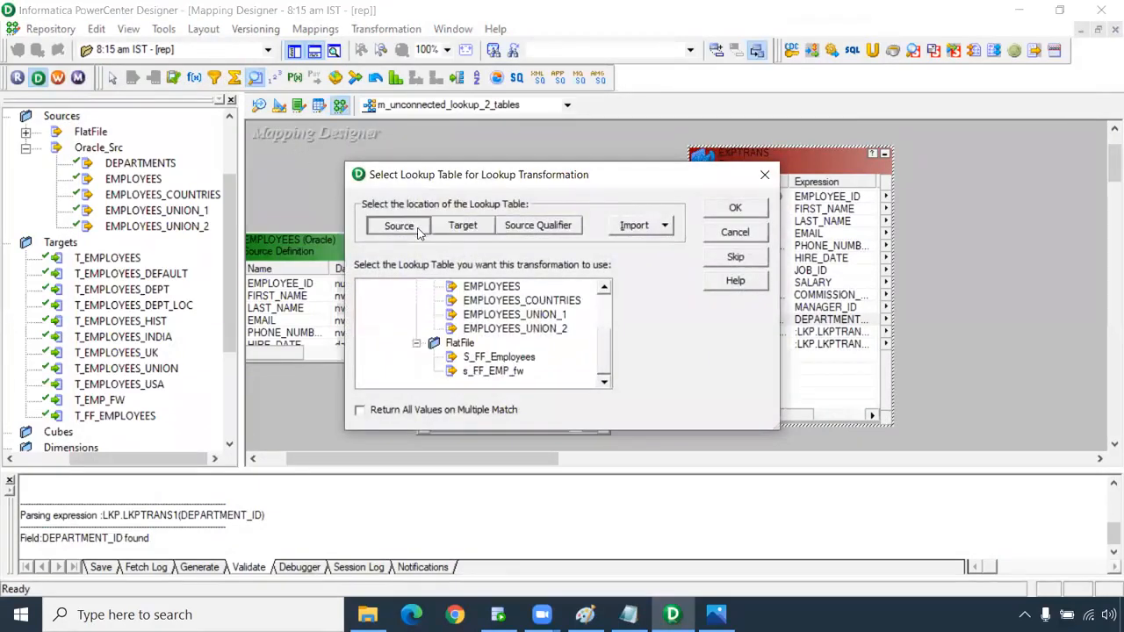
scroll(496, 338, up, 2)
click(498, 316)
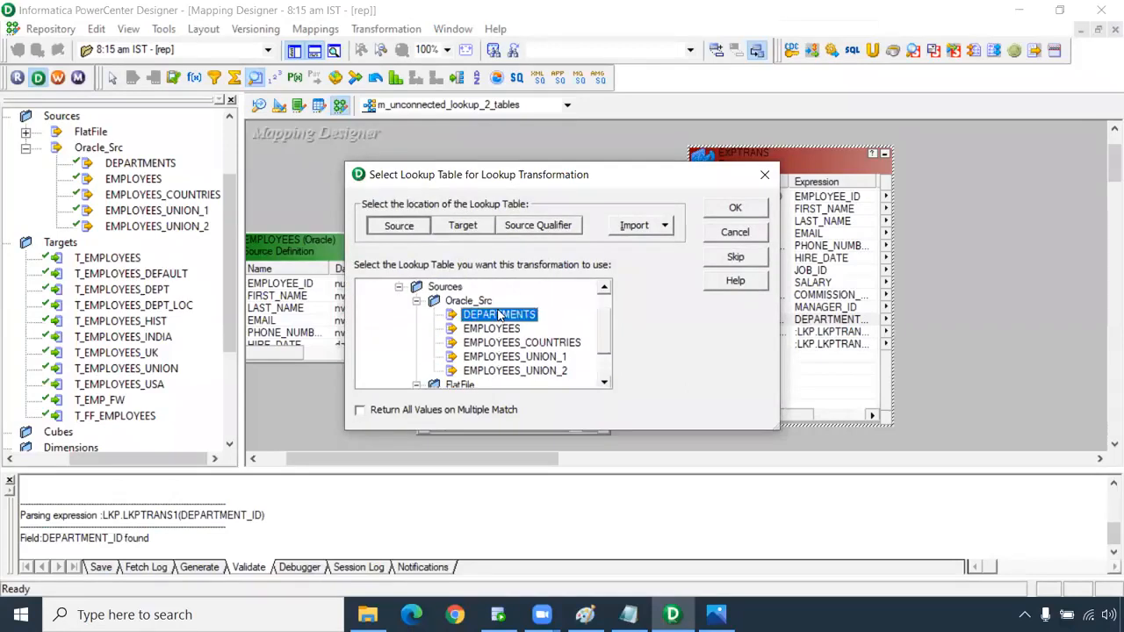
click(731, 209)
click(390, 224)
double_click(391, 225)
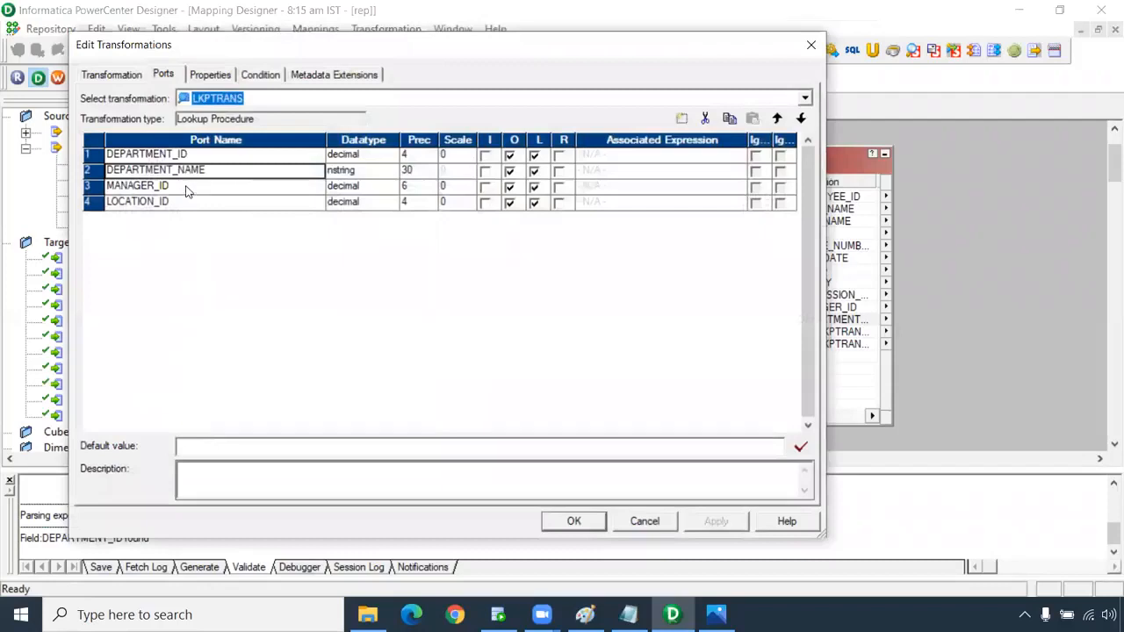
Remove MANAGER_ID and LOCATION_ID from LKPTRANS and add a decimal port in_department_id.
click(558, 171)
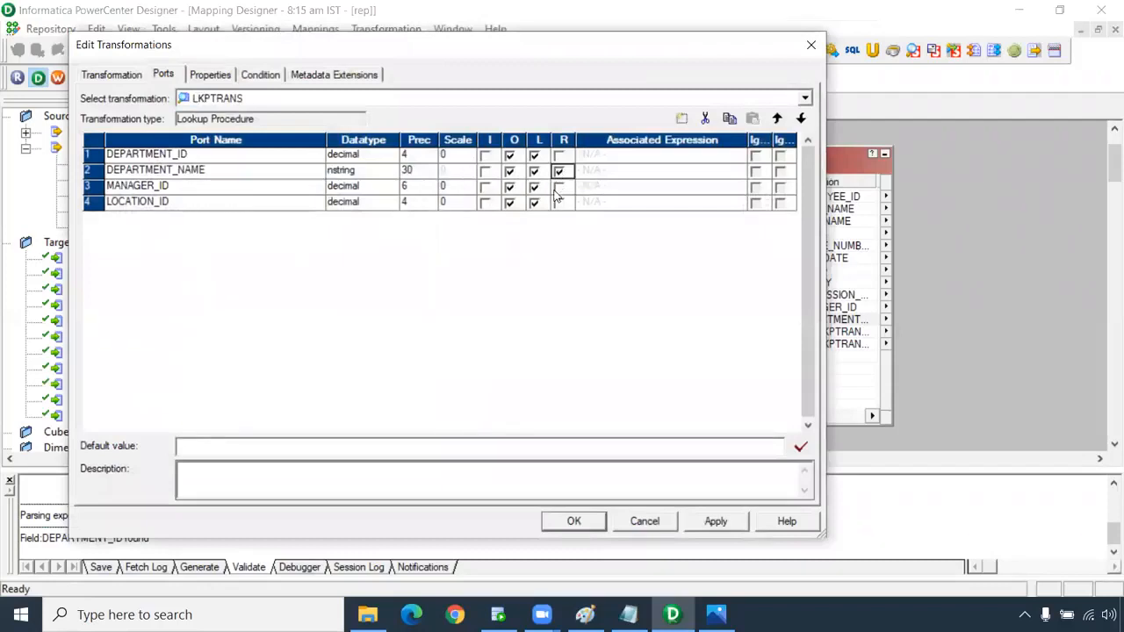
click(559, 204)
click(187, 188)
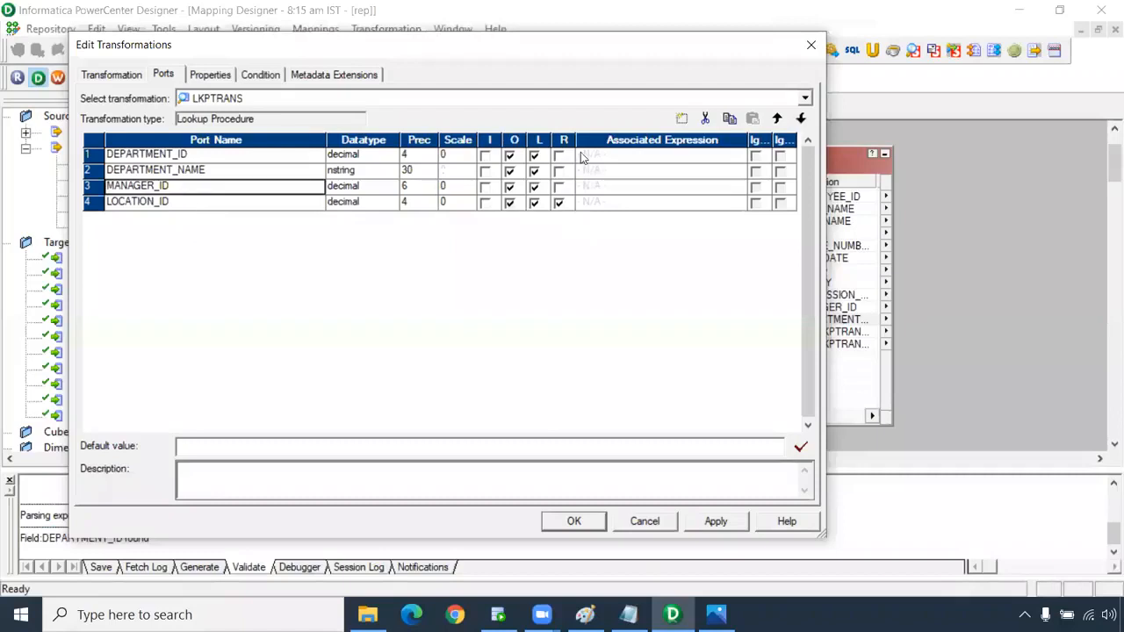
click(704, 118)
click(705, 118)
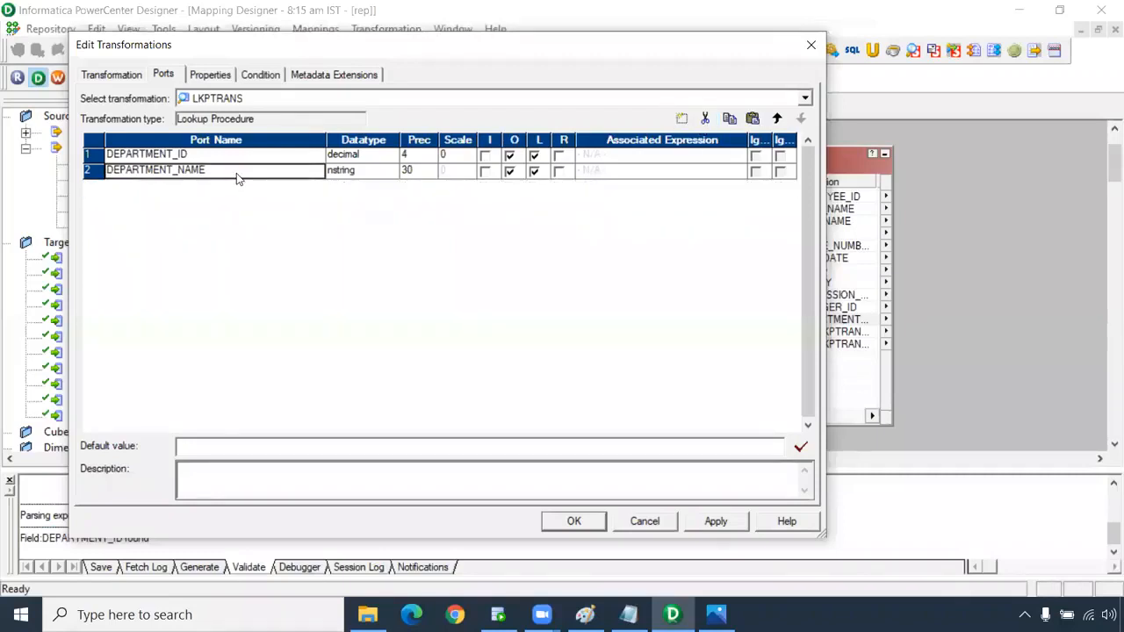
click(683, 119)
click(145, 185)
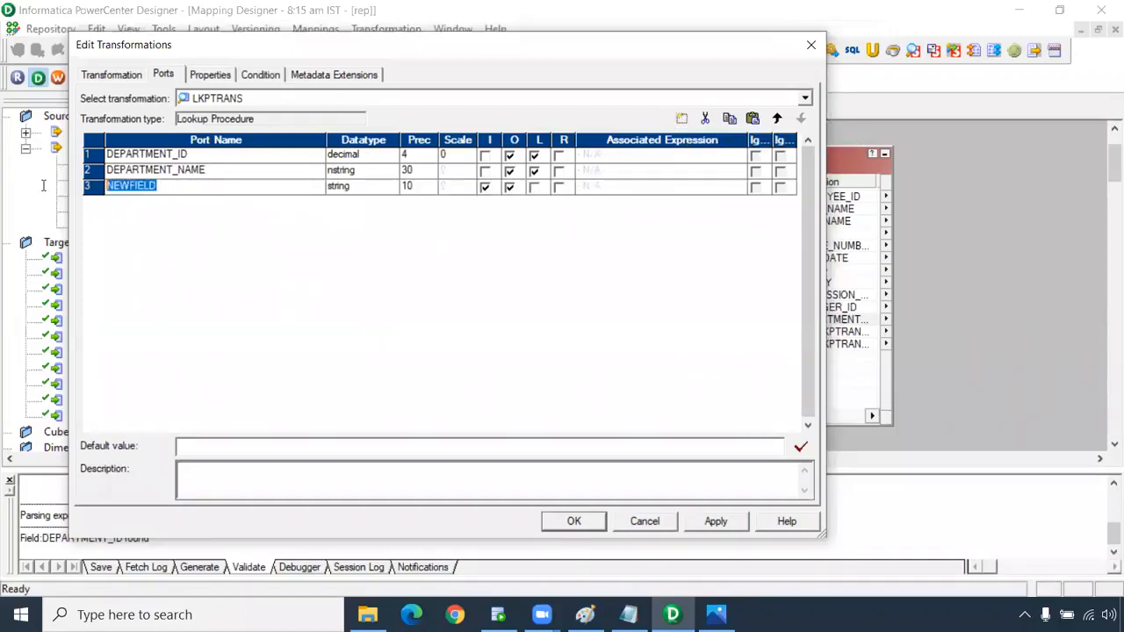
key(BackSpace)
text(in_department_id)
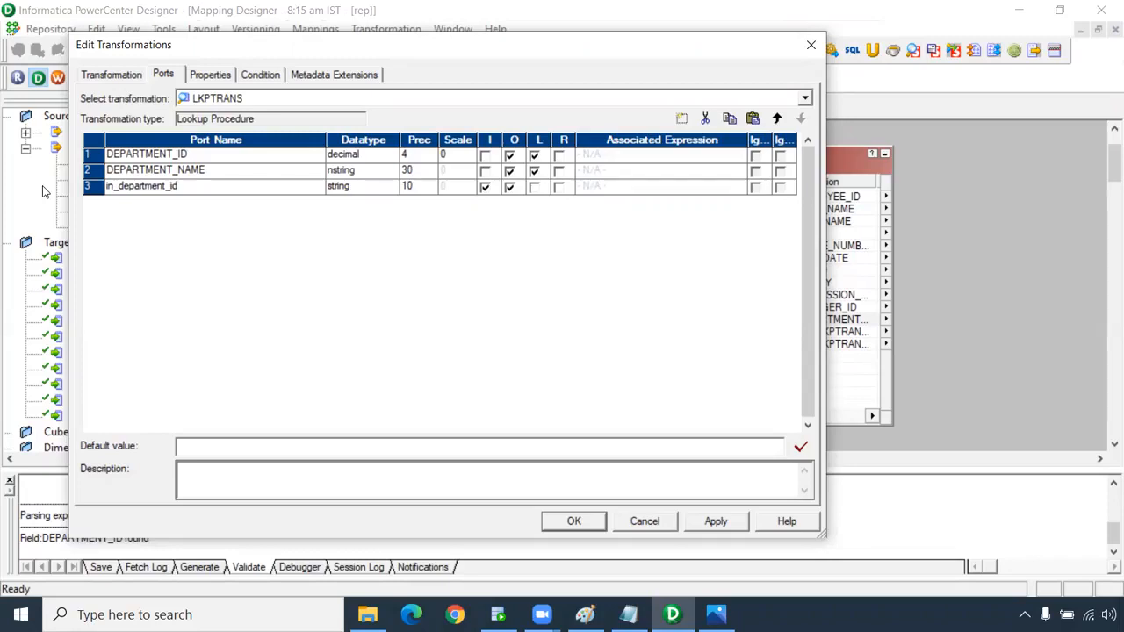
click(367, 188)
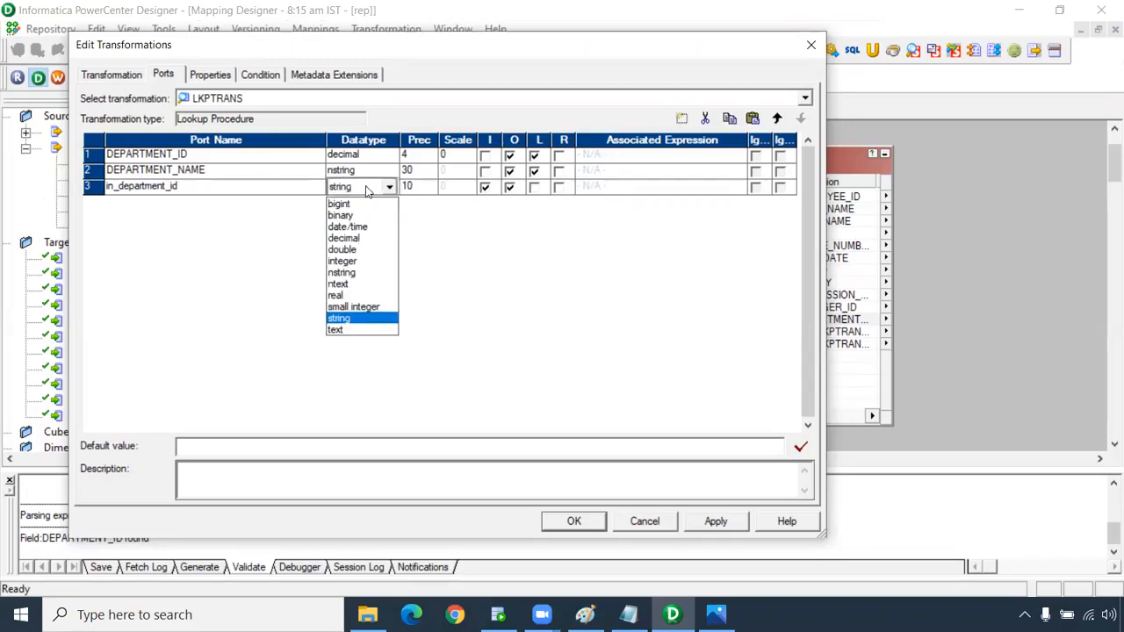
click(364, 244)
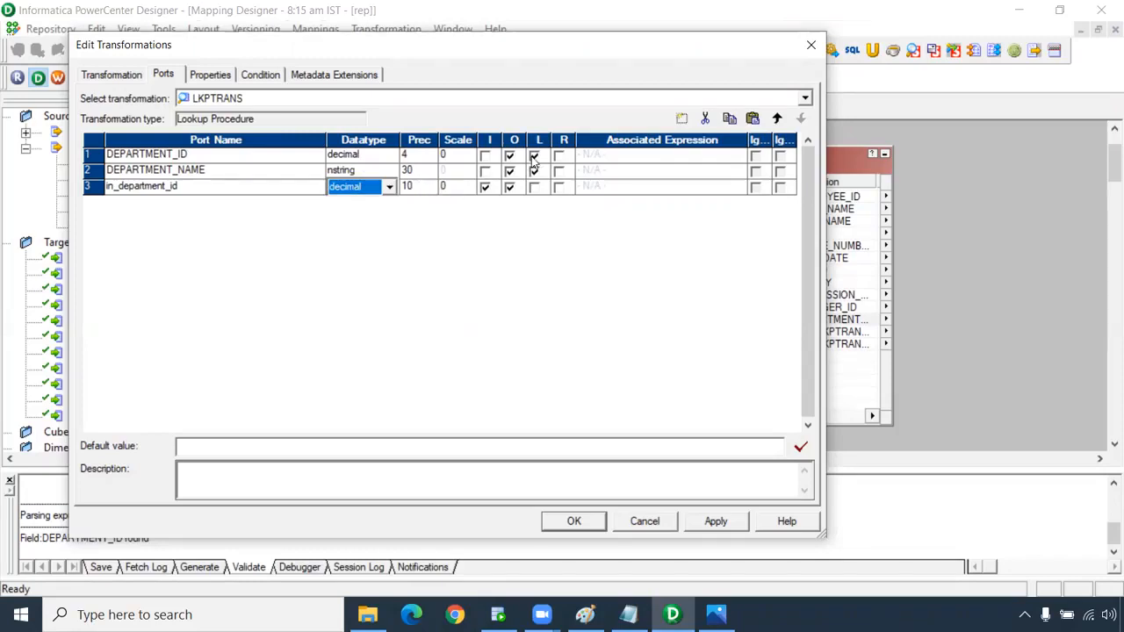
Make DEPARTMENT_NAME the return port and add condition DEPARTMENT_ID = in_department_id, then apply.
click(559, 172)
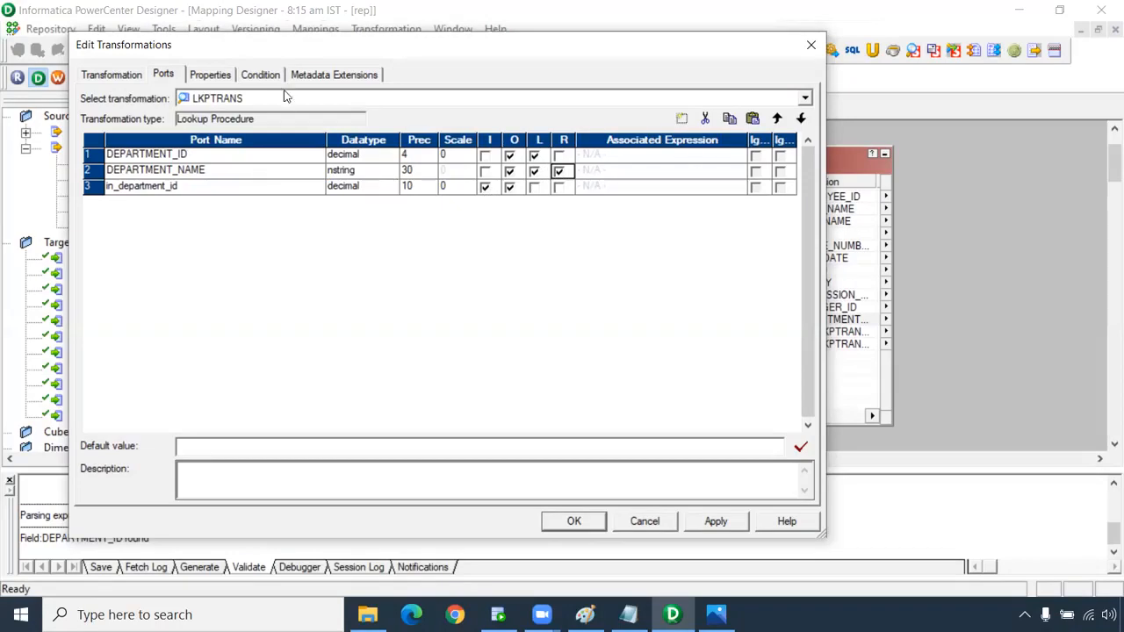
click(261, 76)
click(681, 118)
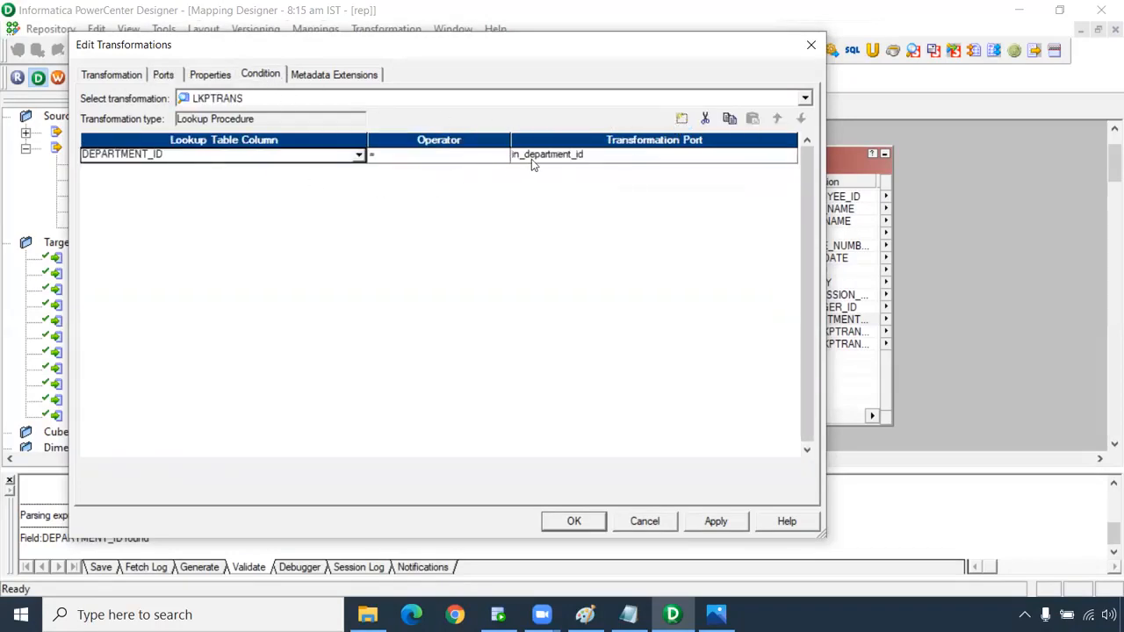
click(708, 525)
click(574, 522)
drag(379, 171, 337, 165)
click(534, 351)
click(534, 350)
Validate o_department_name's :LKP.LKPTRANS(DEPARTMENT_ID) expression, which now parses, and close EXPTRANS.
double_click(772, 338)
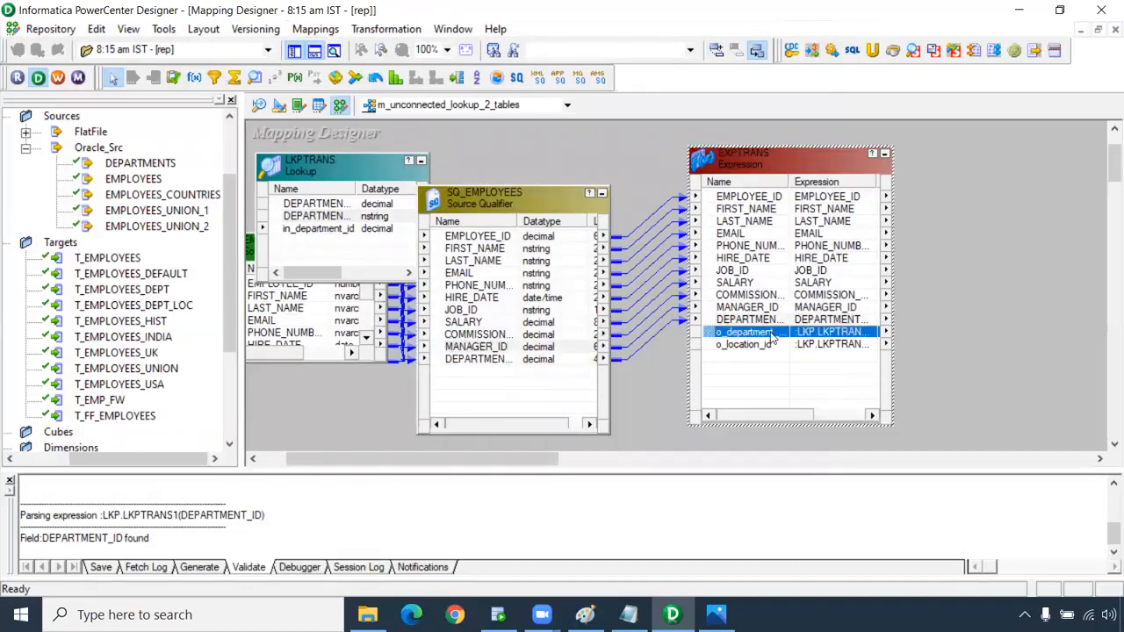
click(785, 326)
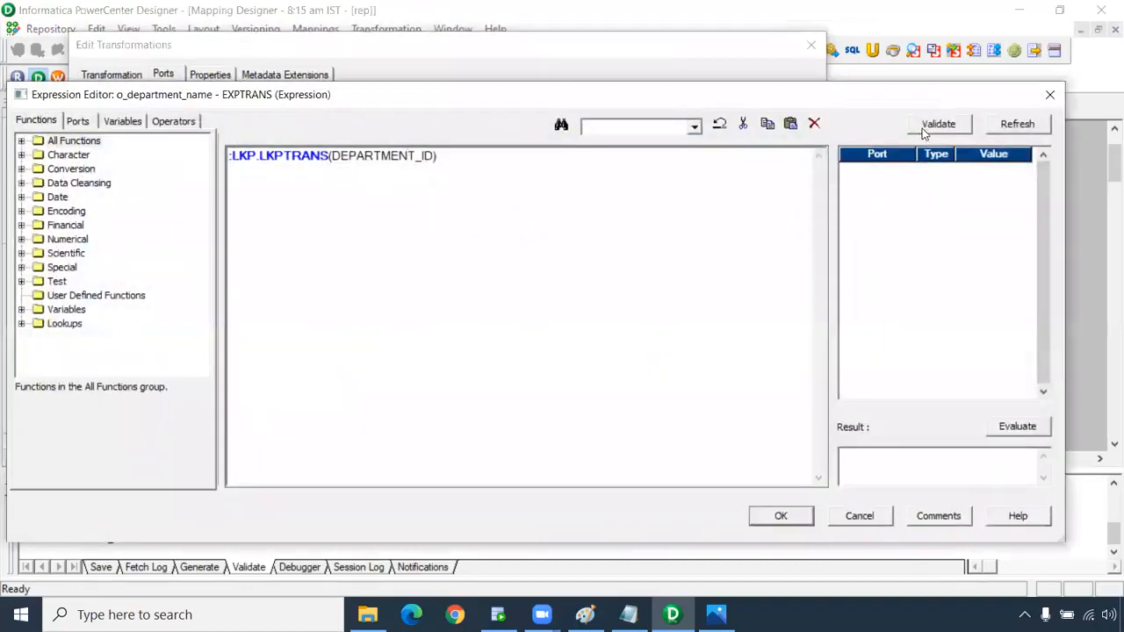
click(937, 124)
click(593, 359)
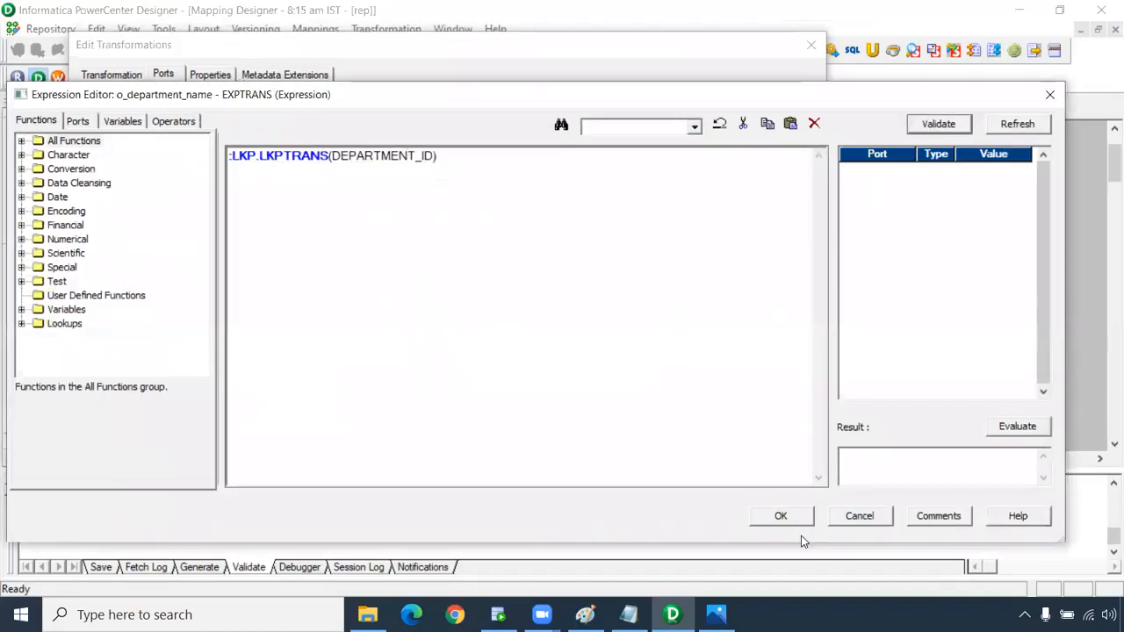
click(794, 519)
click(575, 522)
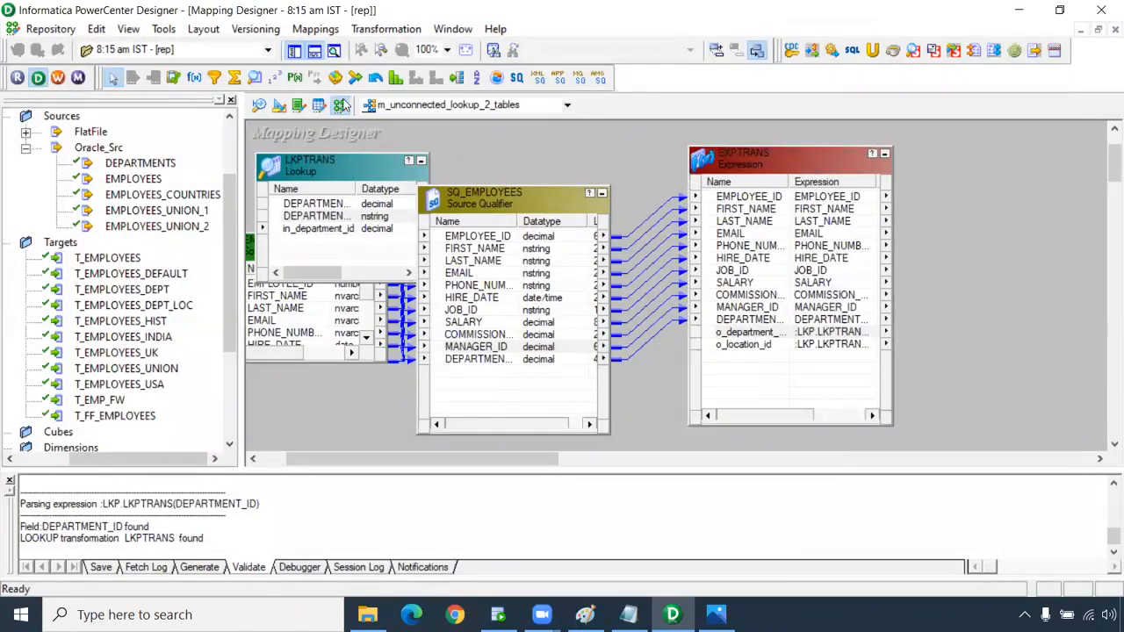
Create lookup LKPTRANS1 on the DEPARTMENTS source table and open its settings.
click(255, 78)
click(537, 143)
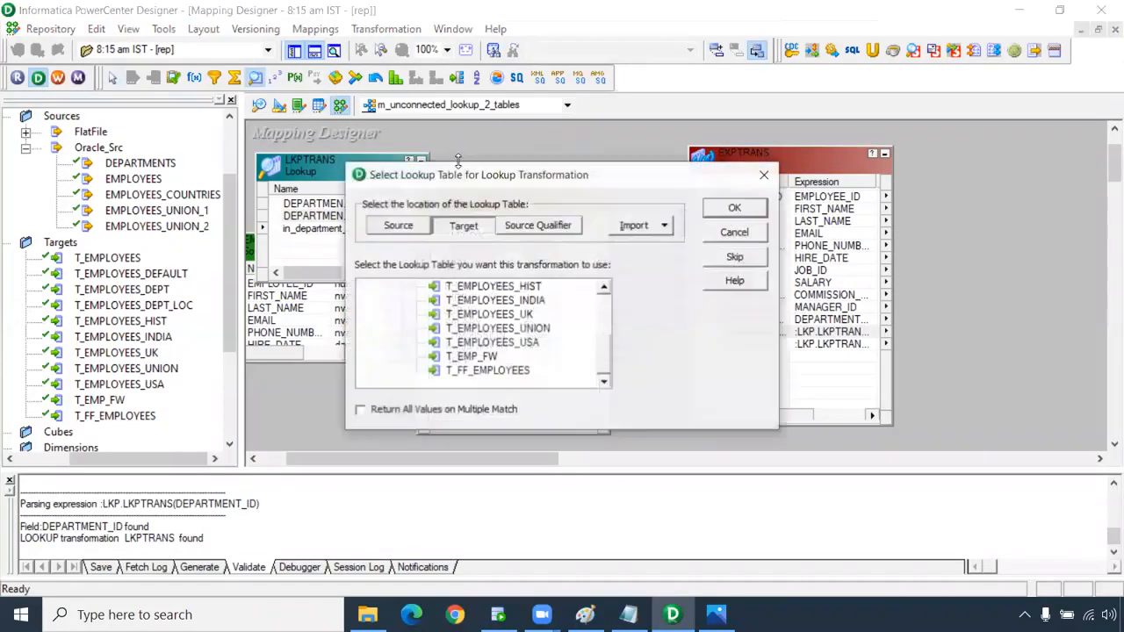
click(427, 226)
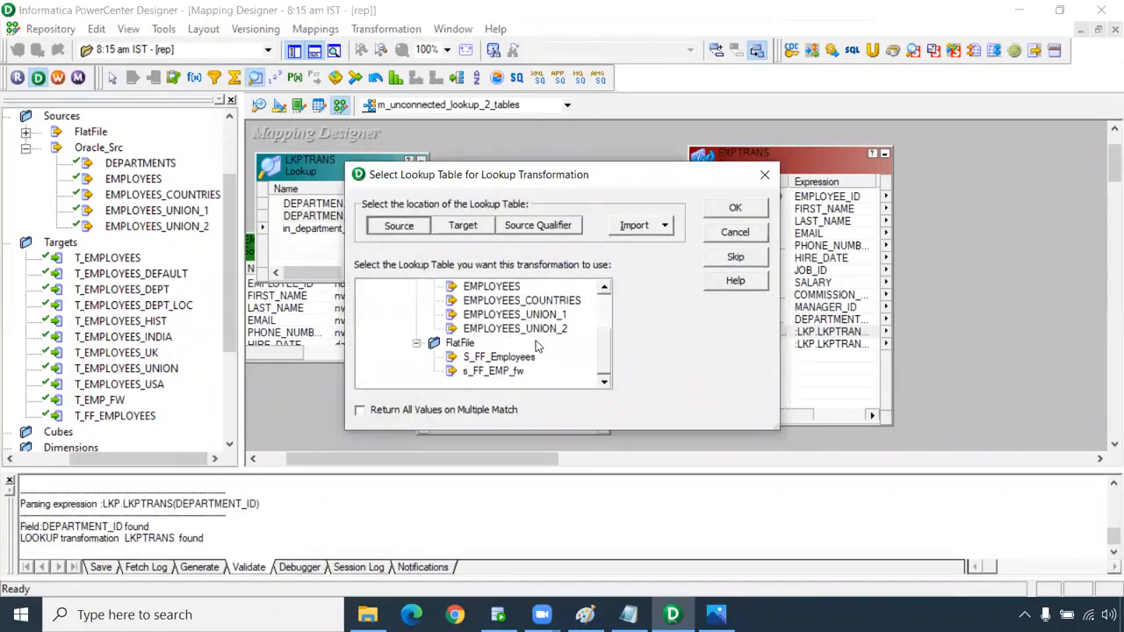
scroll(538, 346, up, 1)
click(530, 303)
click(731, 211)
double_click(613, 221)
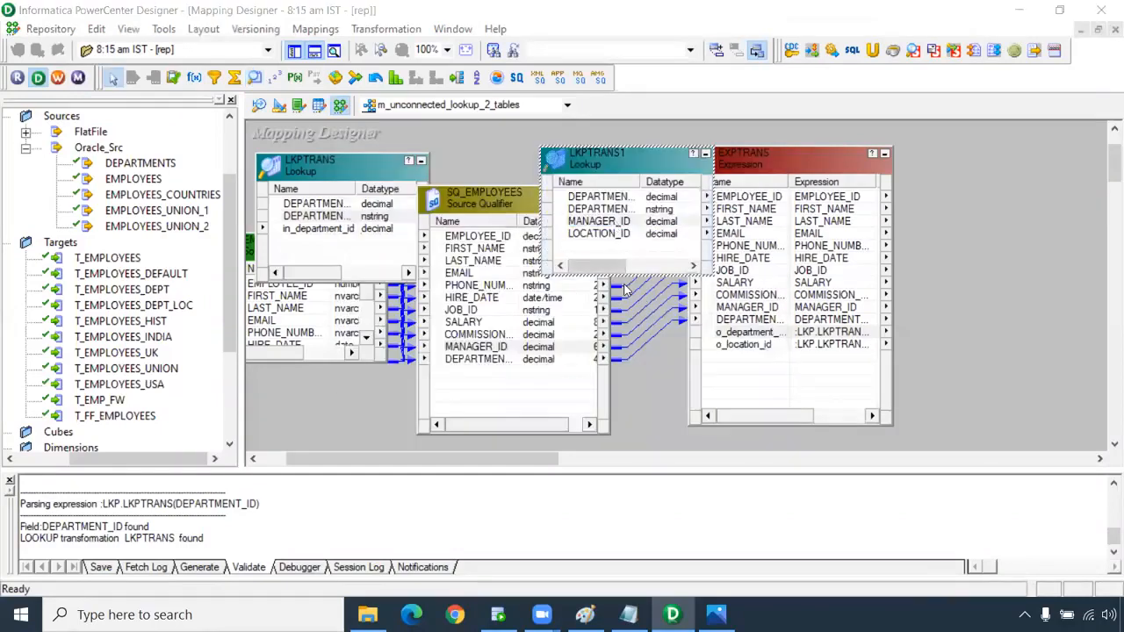
Delete DEPARTMENT_NAME and MANAGER_ID from LKPTRANS1 and add a port named in_department_id.
click(267, 171)
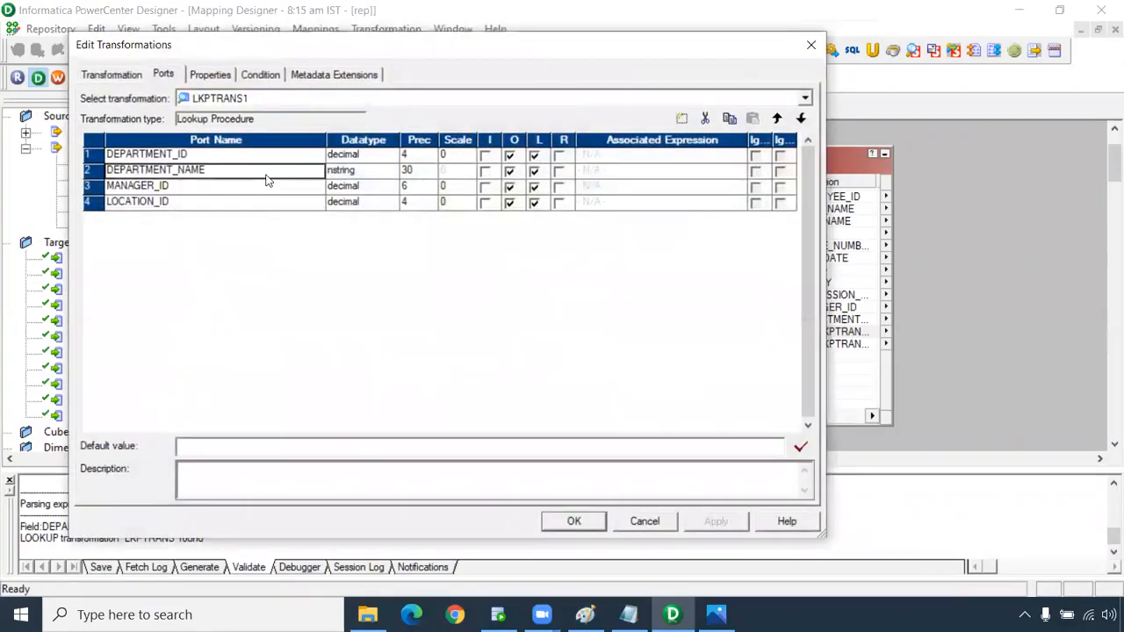
click(704, 119)
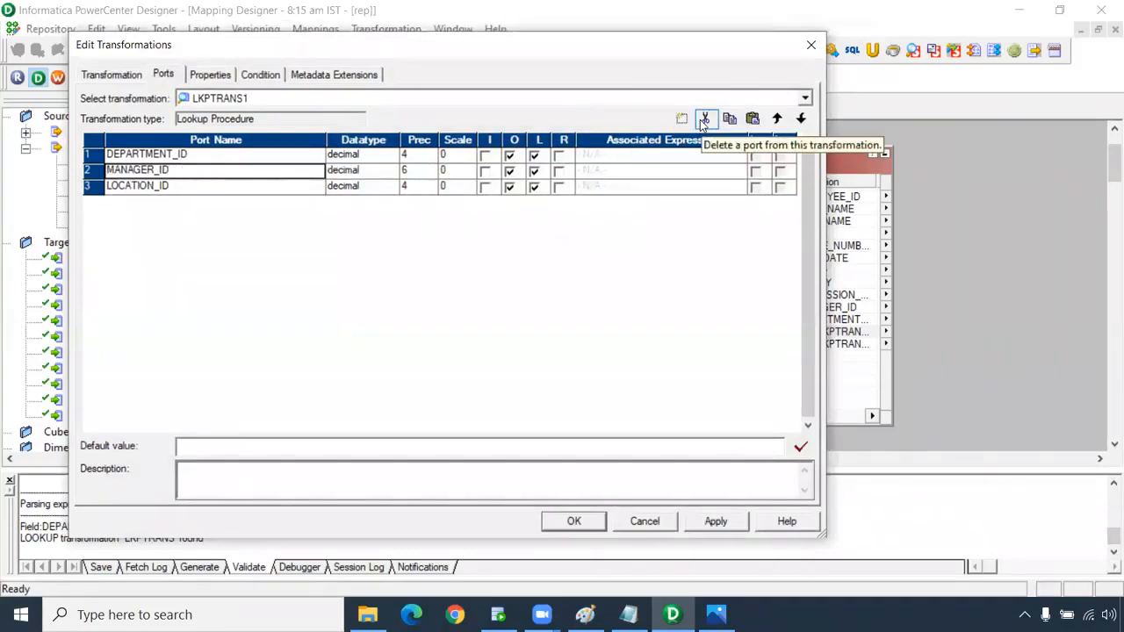
click(704, 120)
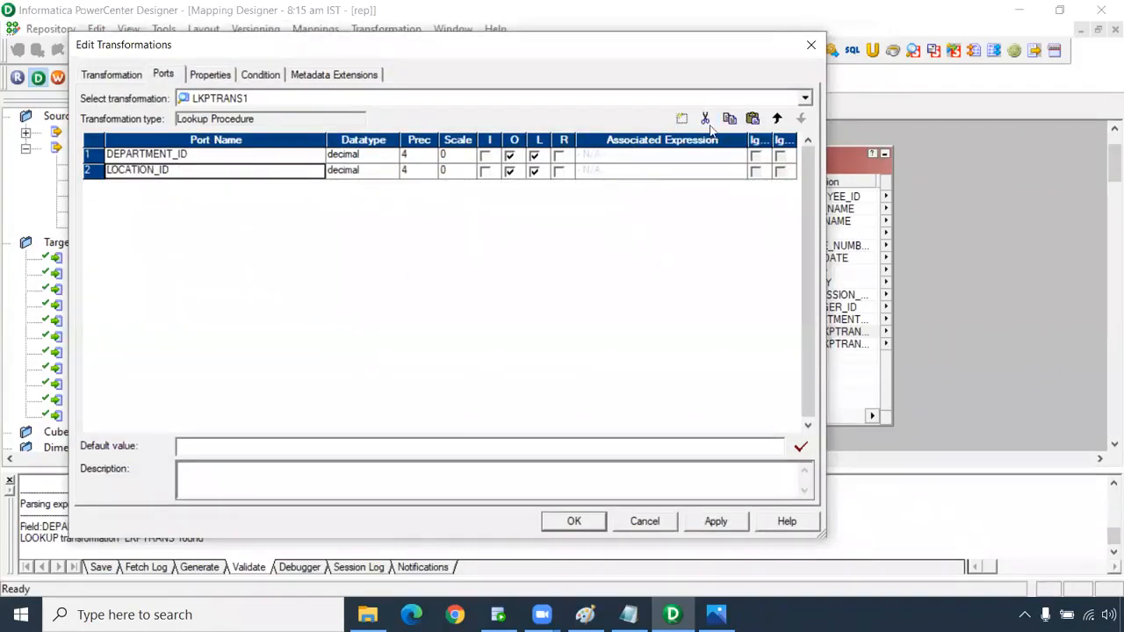
click(682, 118)
click(156, 187)
drag(156, 187, 37, 198)
text(in_department)
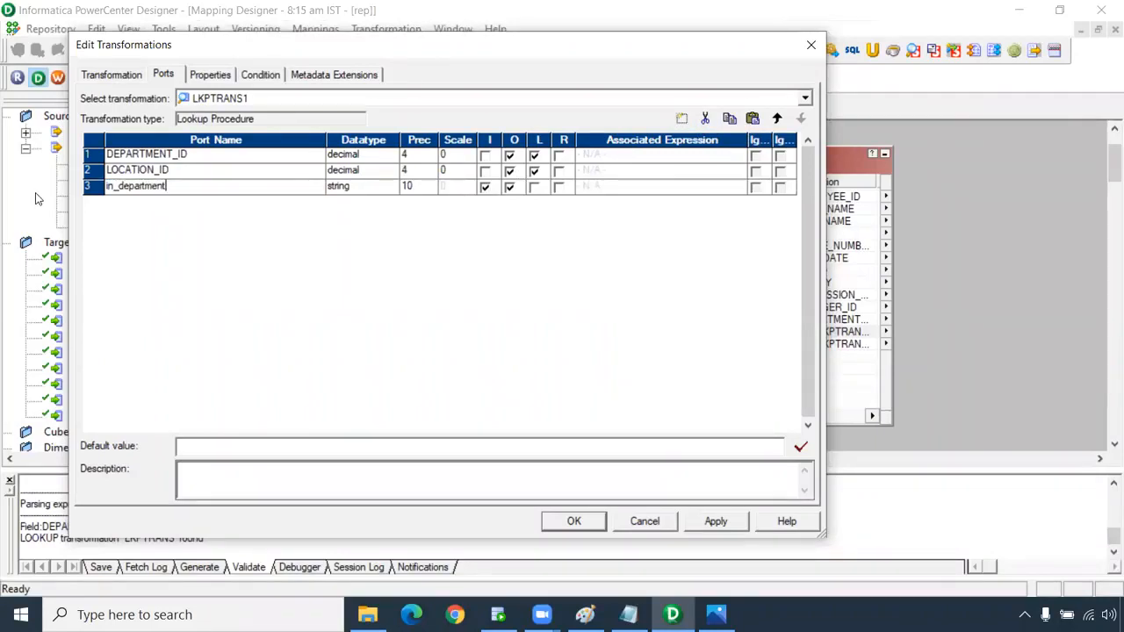
Make in_department_id decimal, return LOCATION_ID, and match on DEPARTMENT_ID = in_department_id.
click(351, 188)
click(353, 187)
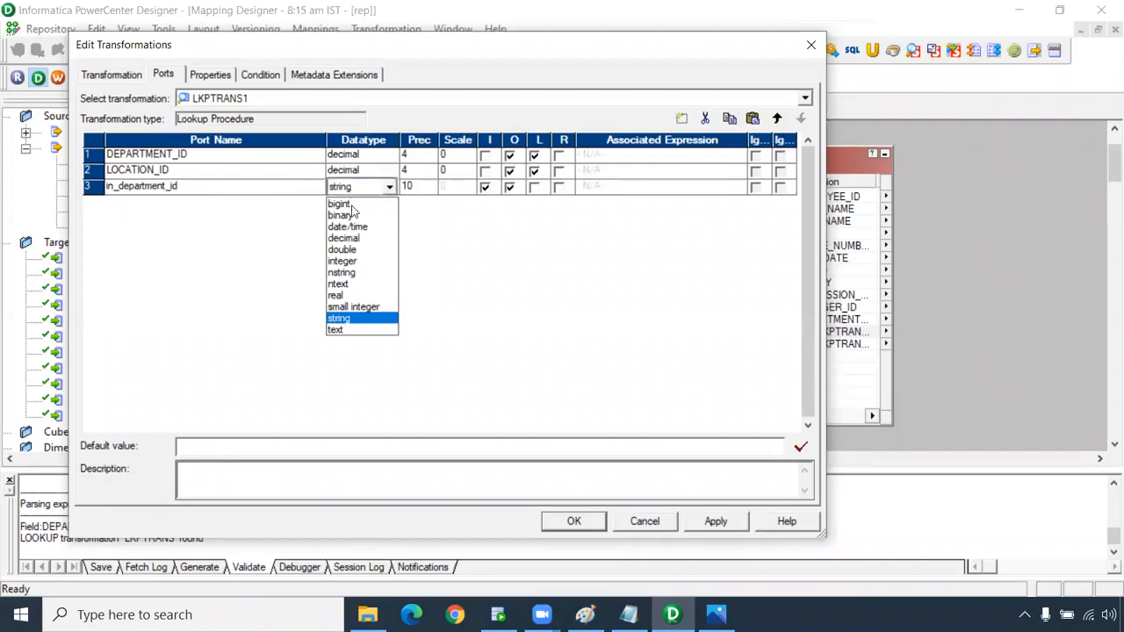
click(357, 238)
click(562, 173)
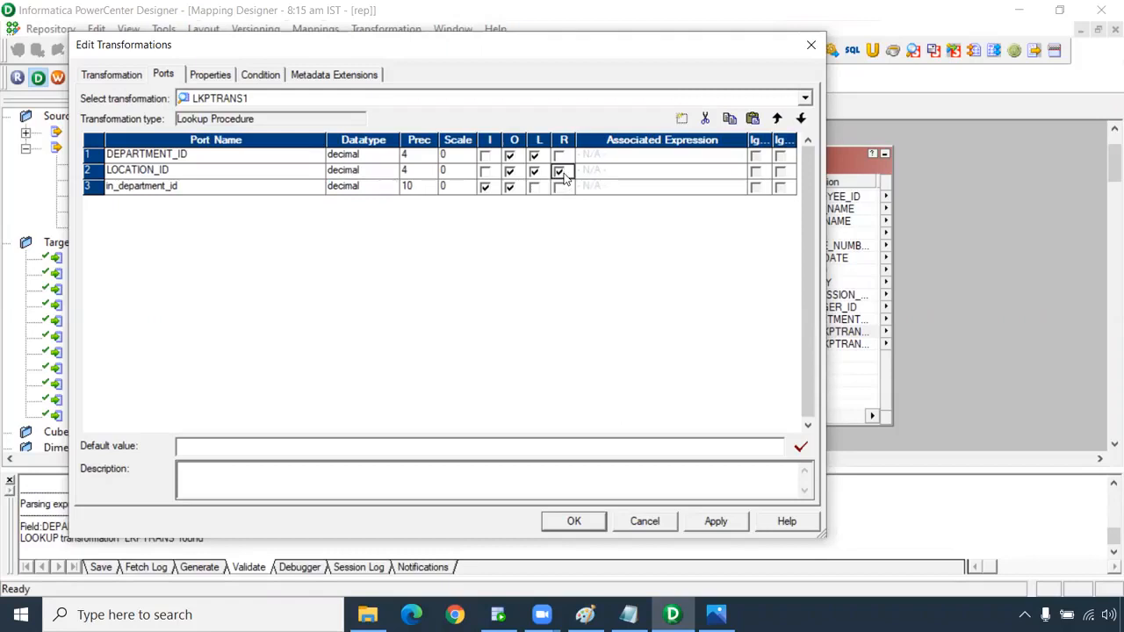
click(260, 77)
click(681, 118)
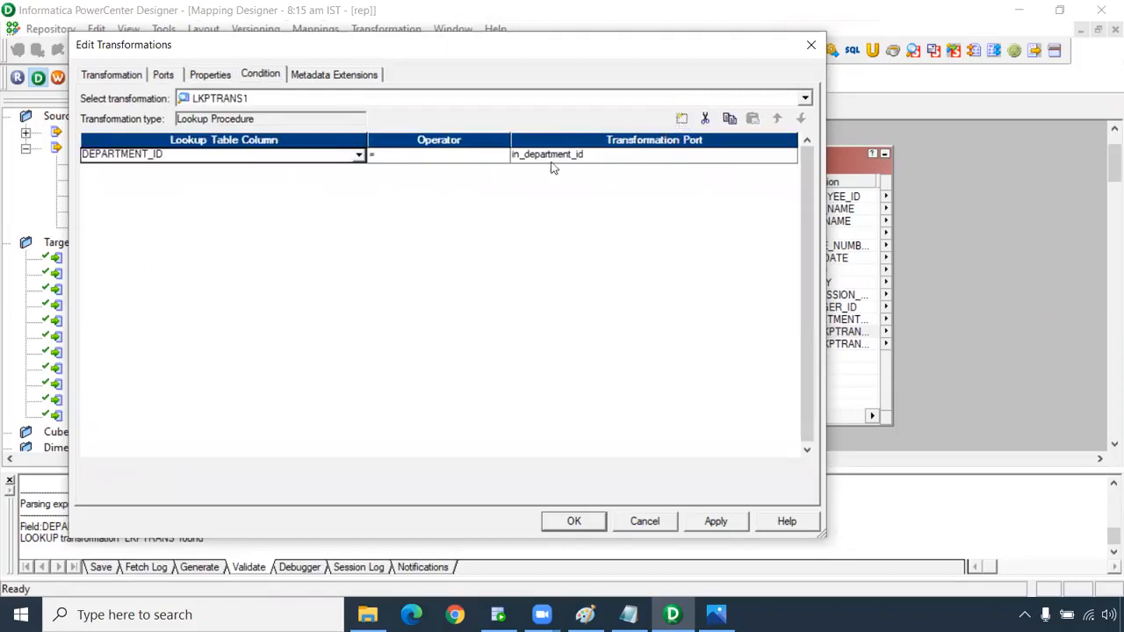
Apply LKPTRANS1, link all EXPTRANS ports to T_EMPLOYEES_DEPT_LOC columns, and reopen EXPTRANS.
click(714, 521)
click(573, 522)
drag(758, 157, 830, 153)
drag(507, 458, 638, 458)
click(484, 194)
shift+click(481, 340)
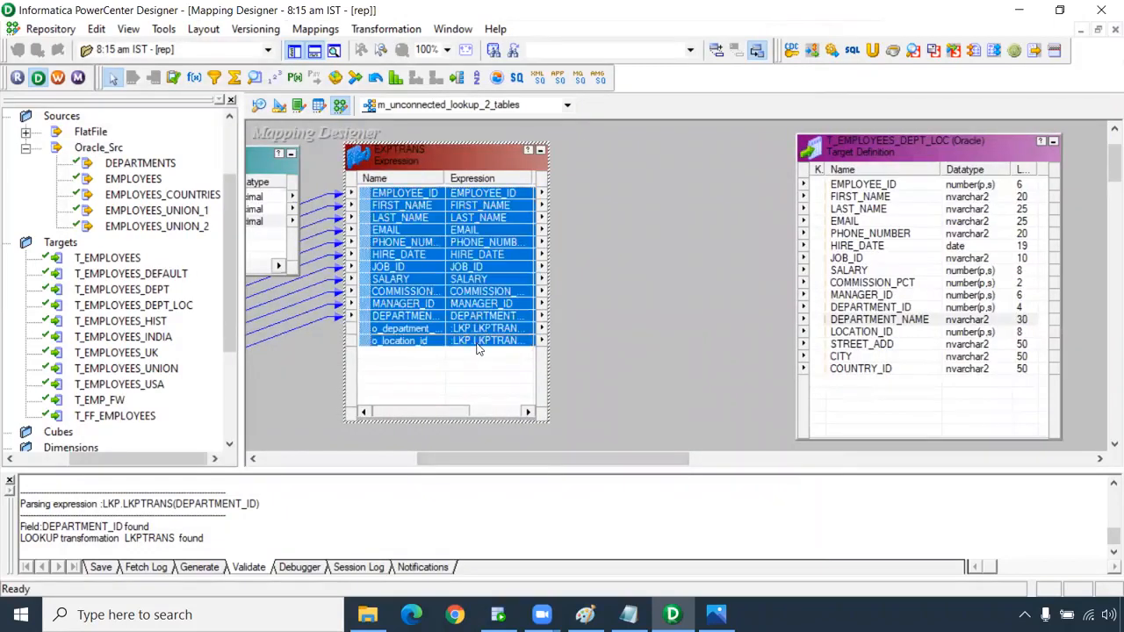
drag(428, 203, 860, 185)
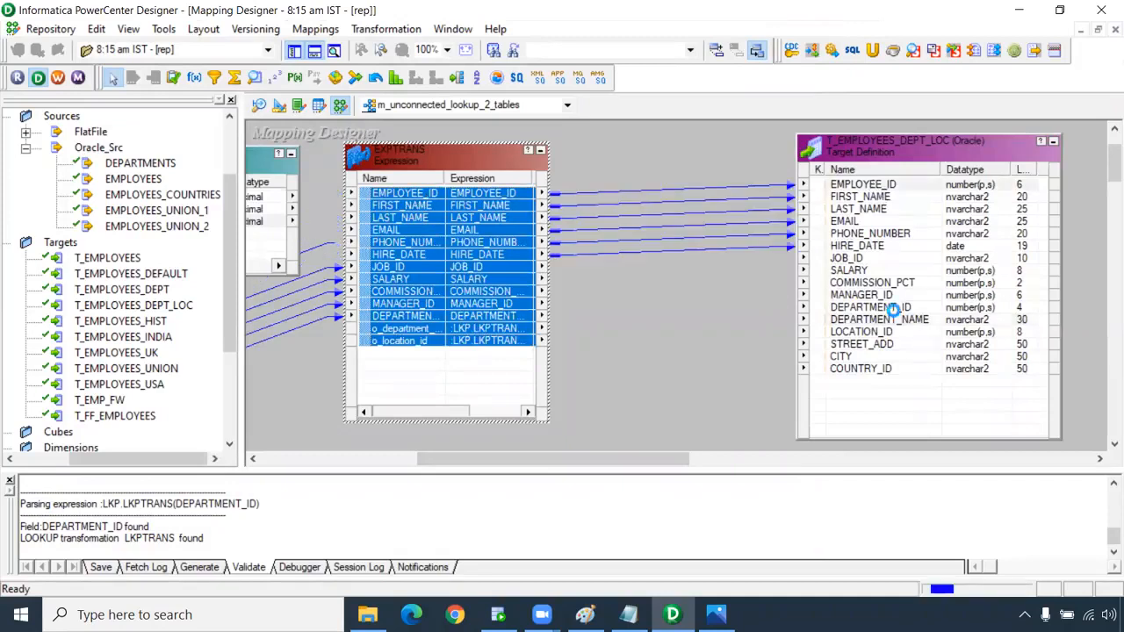
click(868, 348)
drag(644, 460, 610, 461)
click(542, 344)
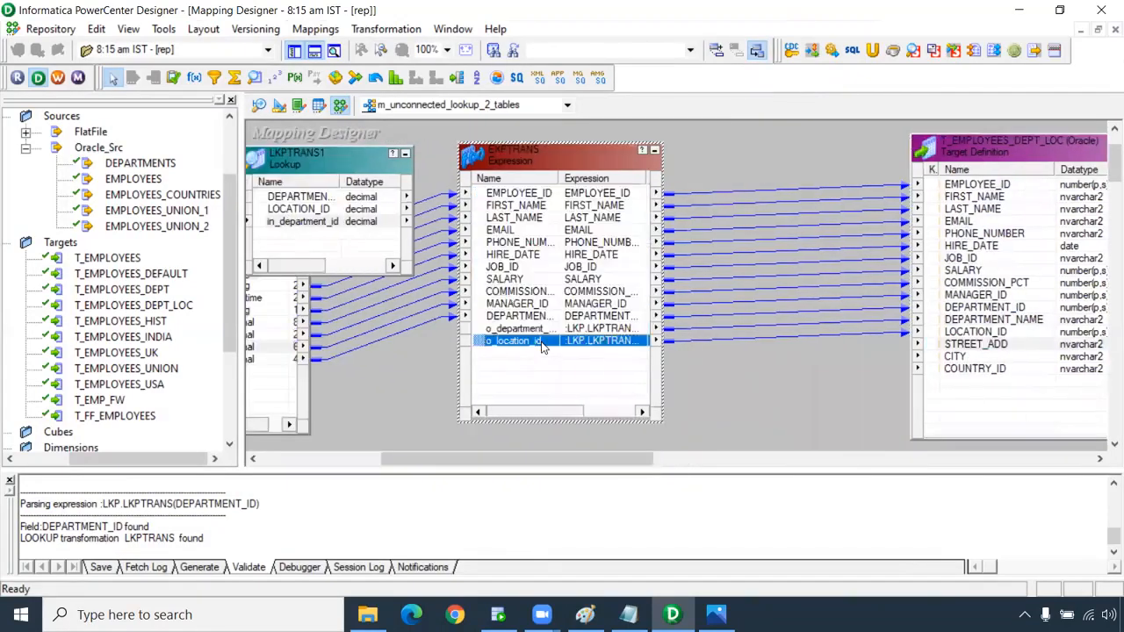
double_click(543, 344)
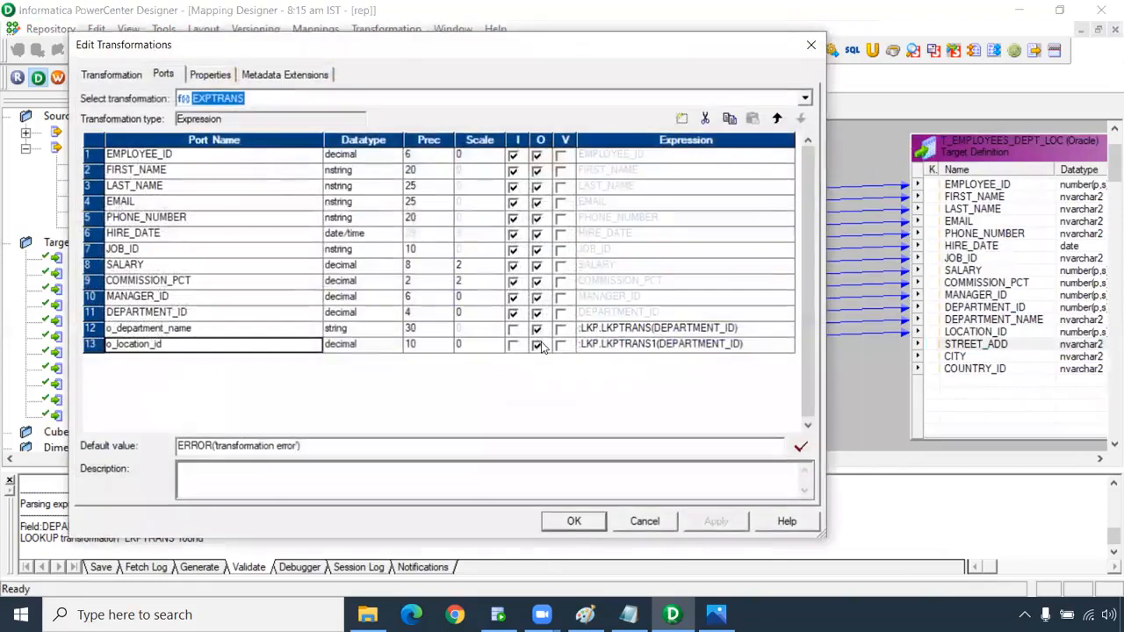
Add output-only string port o_street_address with precision 50 to EXPTRANS and open its expression.
click(681, 118)
click(161, 358)
drag(160, 358, 29, 364)
text(o_stree)
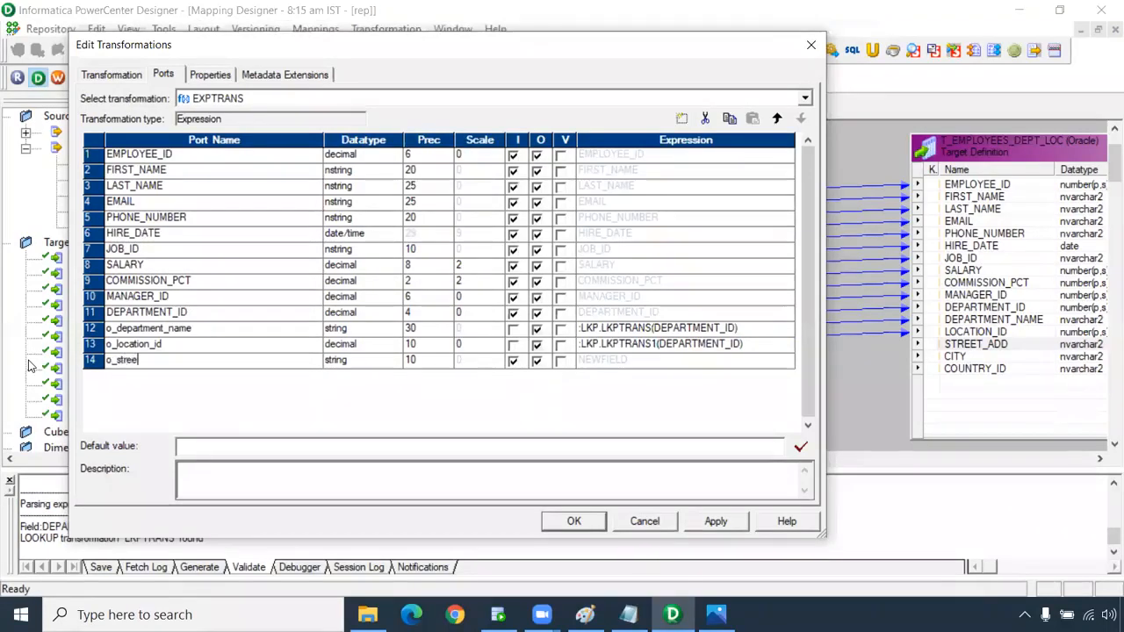
text(t_address)
click(419, 359)
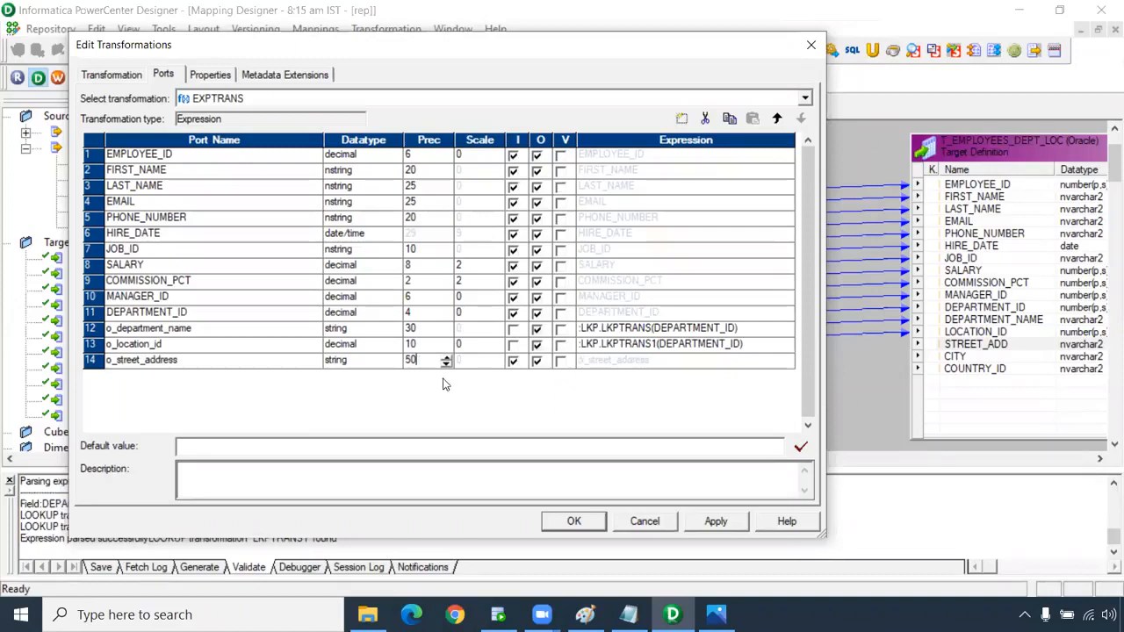
click(514, 360)
click(784, 361)
click(783, 361)
mouse_move(428, 101)
mouse_down()
mouse_move(528, 394)
mouse_move(454, 89)
mouse_up()
Replace the o_street_address expression with :LKP.LKPTRANS2().
double_click(358, 132)
text(:)
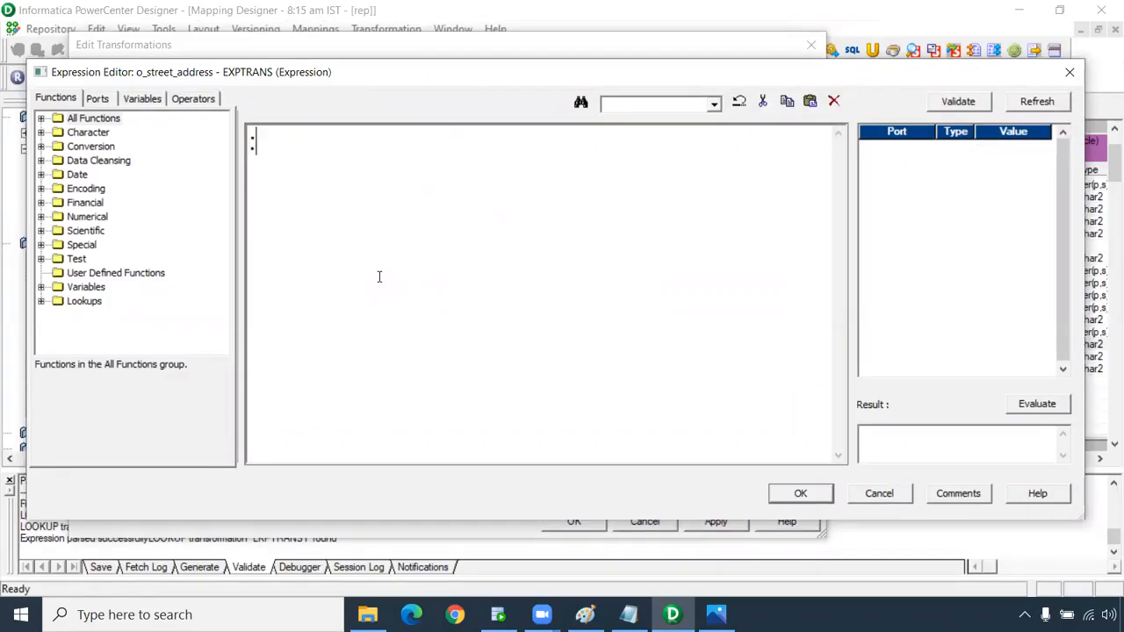
text(LKP.LKPTA)
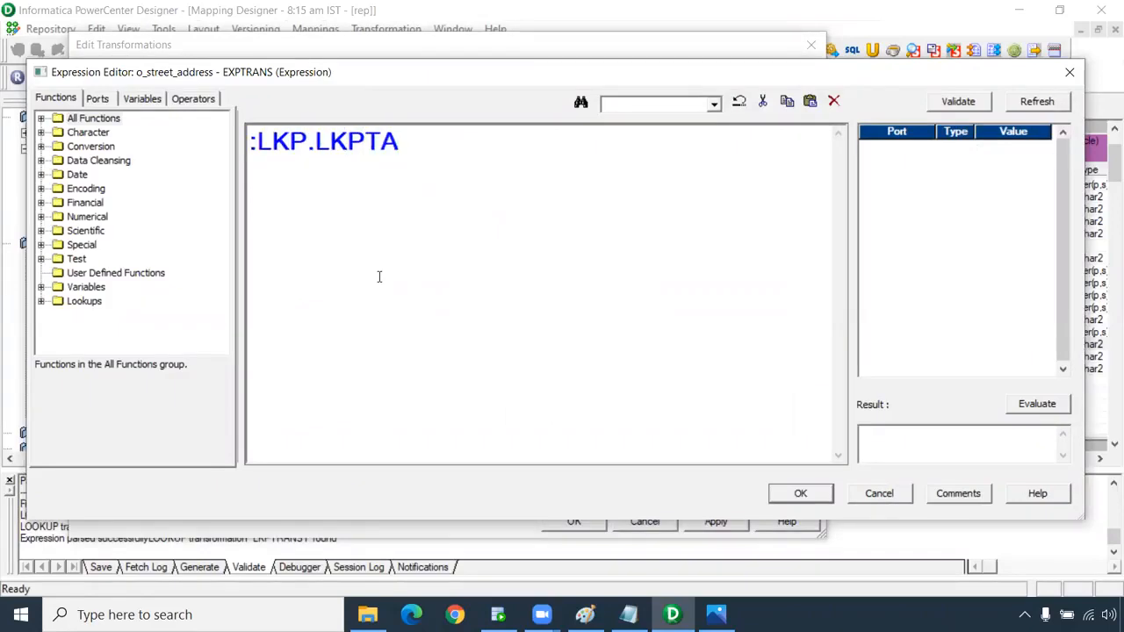
key(BackSpace)
text(RANS2())
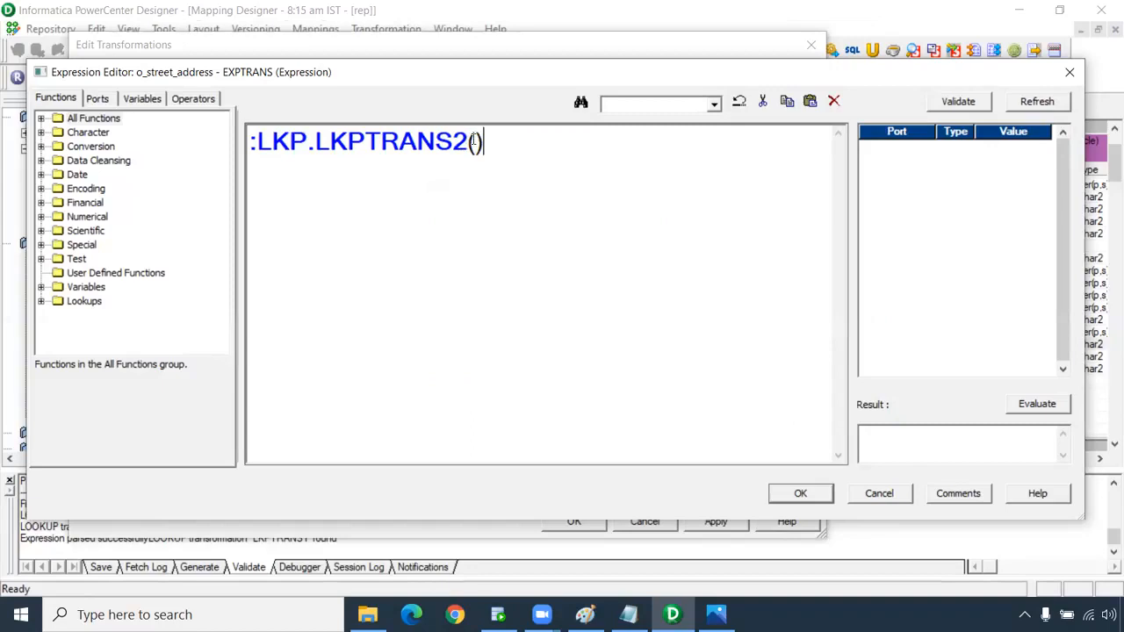
click(102, 100)
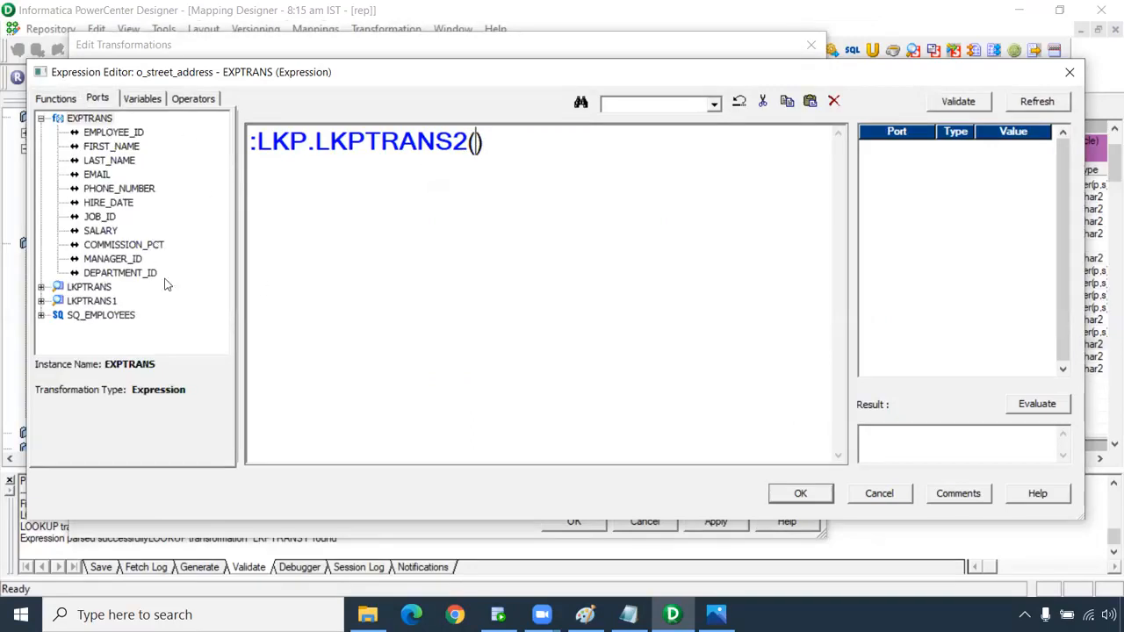
In Oracle SQL Developer, log in to the HR connection and start connecting to CORE.
click(497, 613)
double_click(35, 162)
text(hr)
key(Return)
click(5, 150)
Finish the CORE login, then run select * from departments; in the HR worksheet.
text(co)
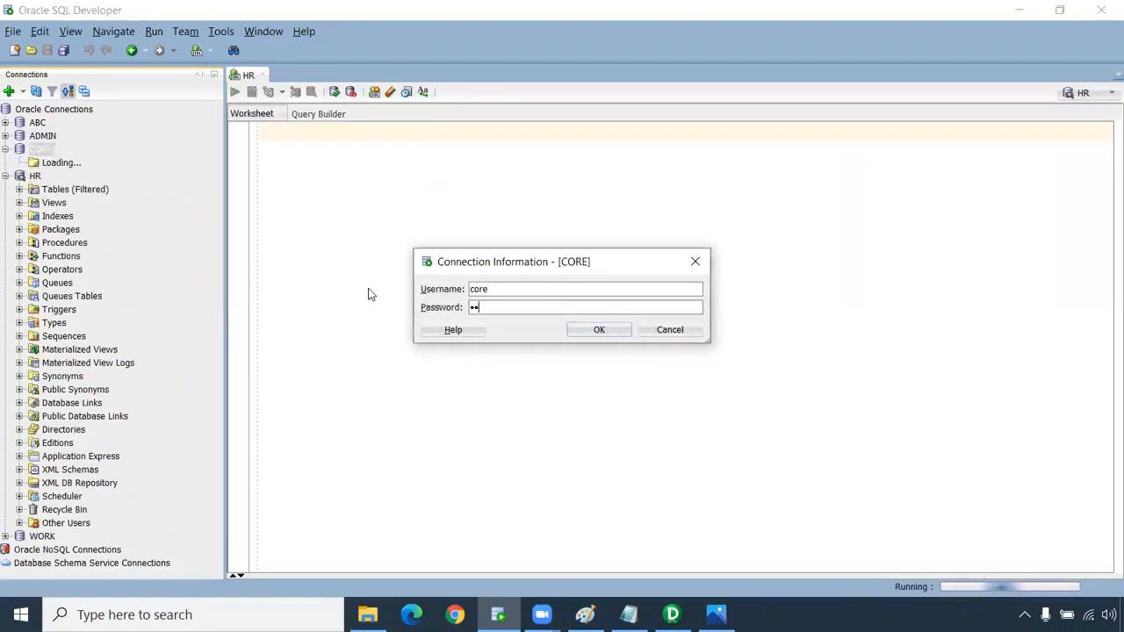
text(re)
key(Return)
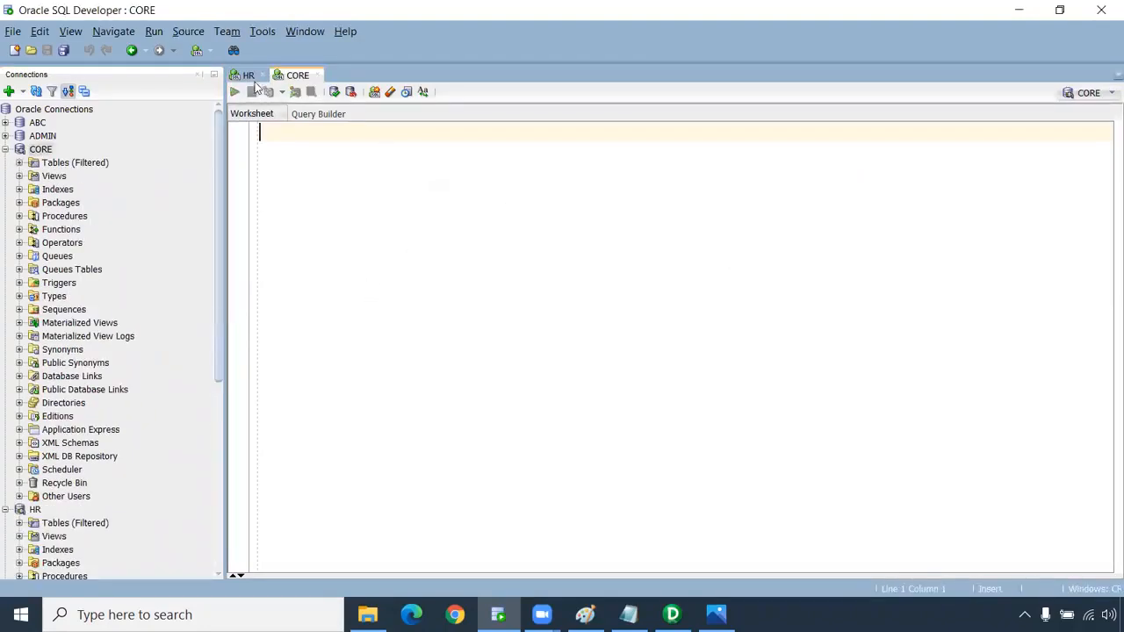
click(249, 76)
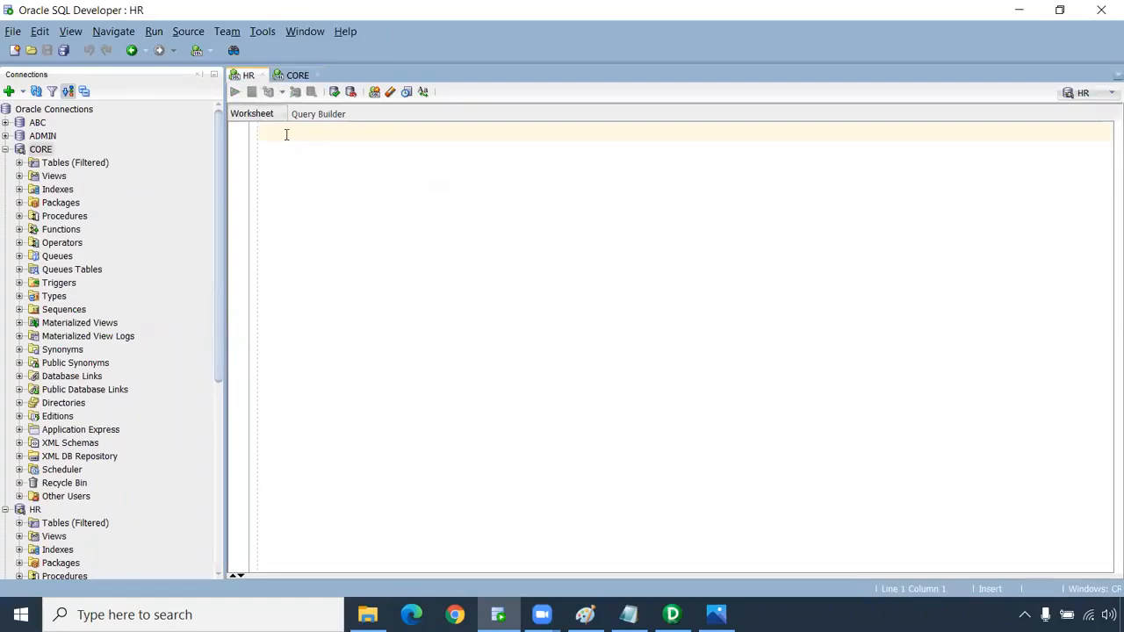
text(select * from department)
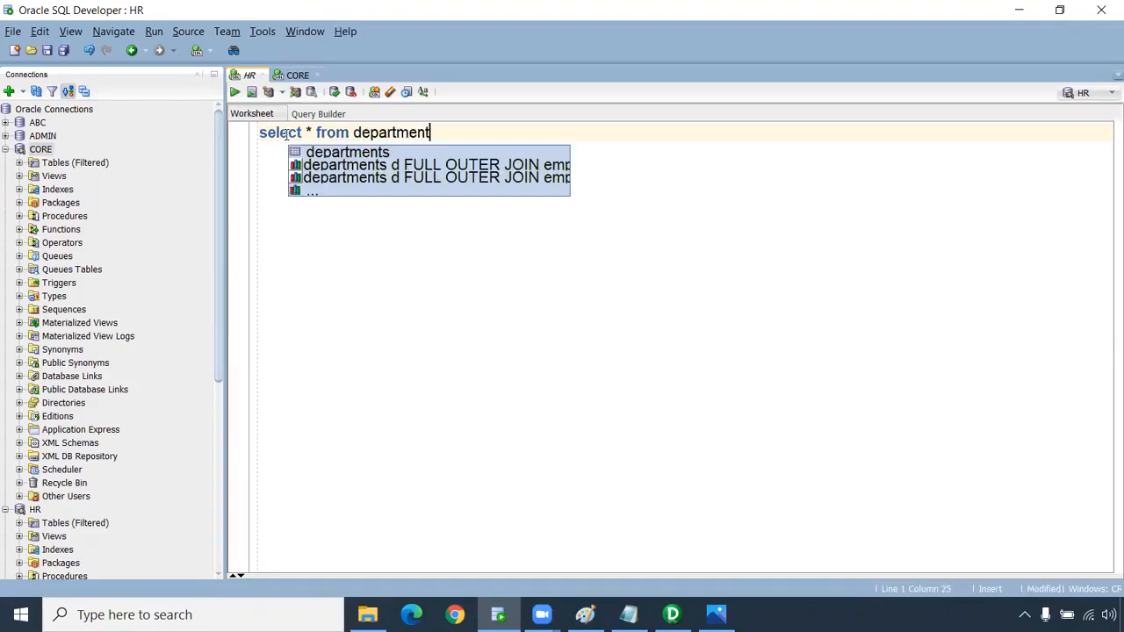
key(Return)
text(;)
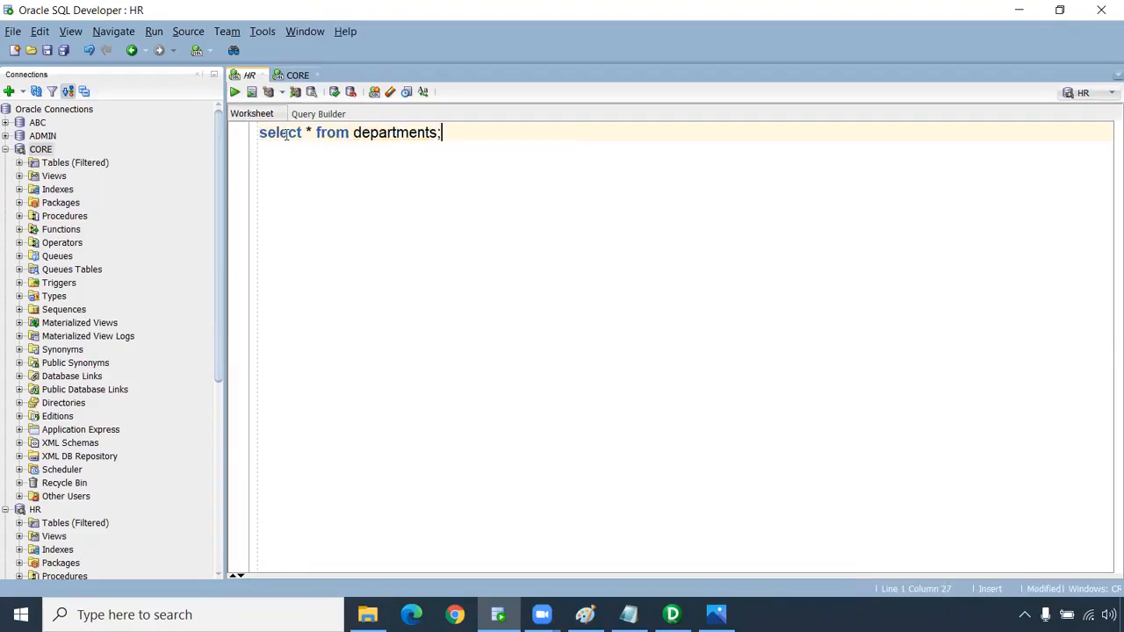
key(ctrl+Return)
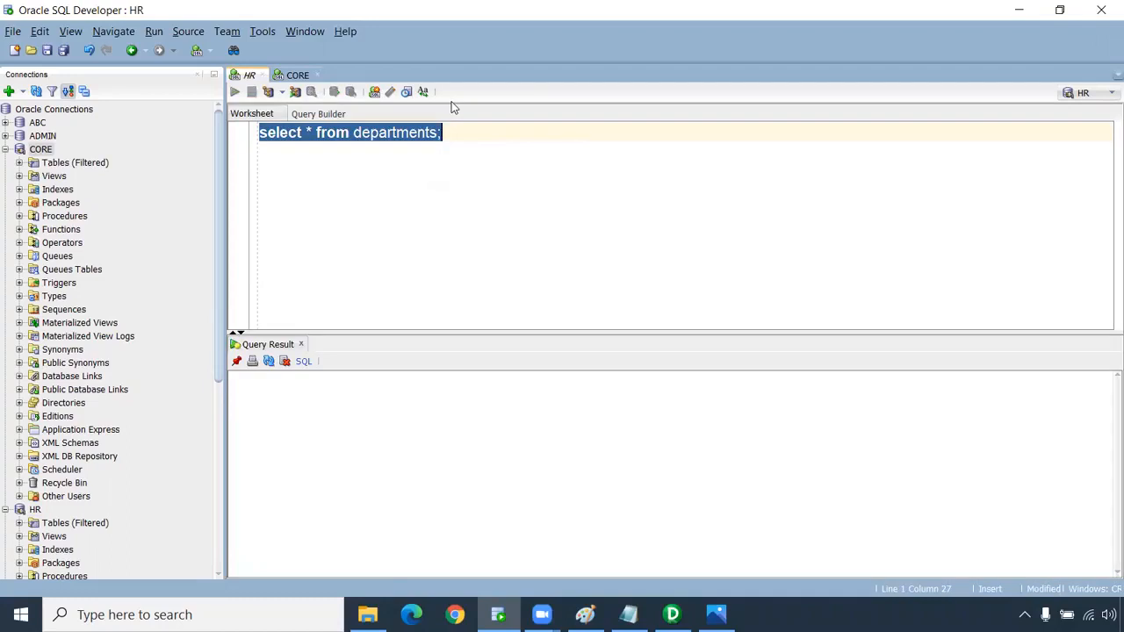
Copy the IT department row (60, IT, 103, 1400) into the worksheet, then type select * from locations;.
click(317, 461)
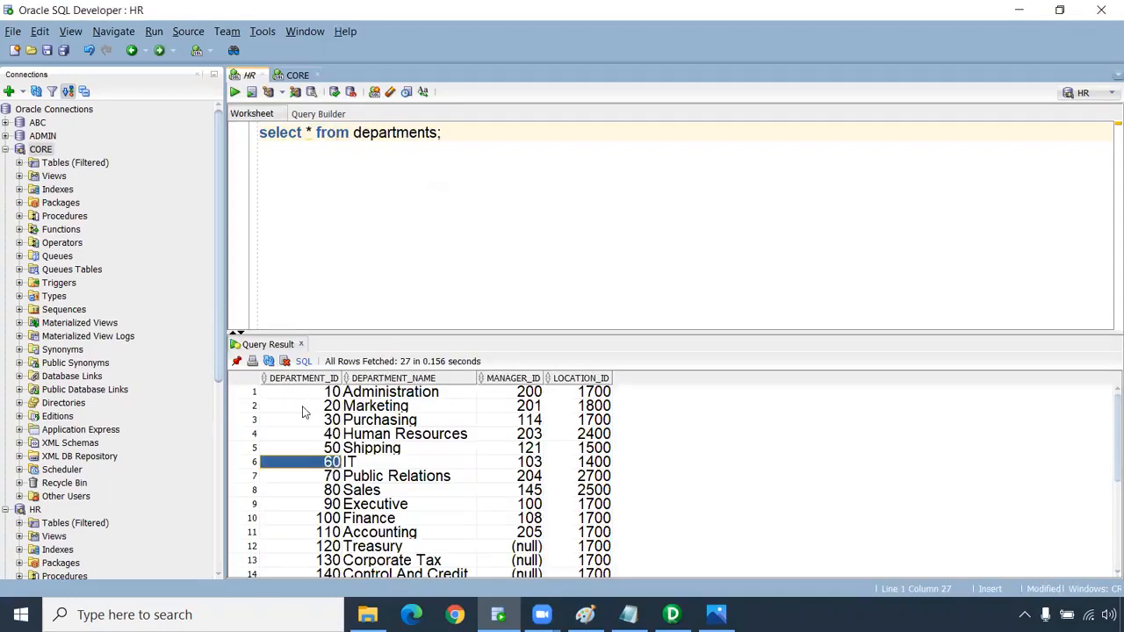
click(358, 468)
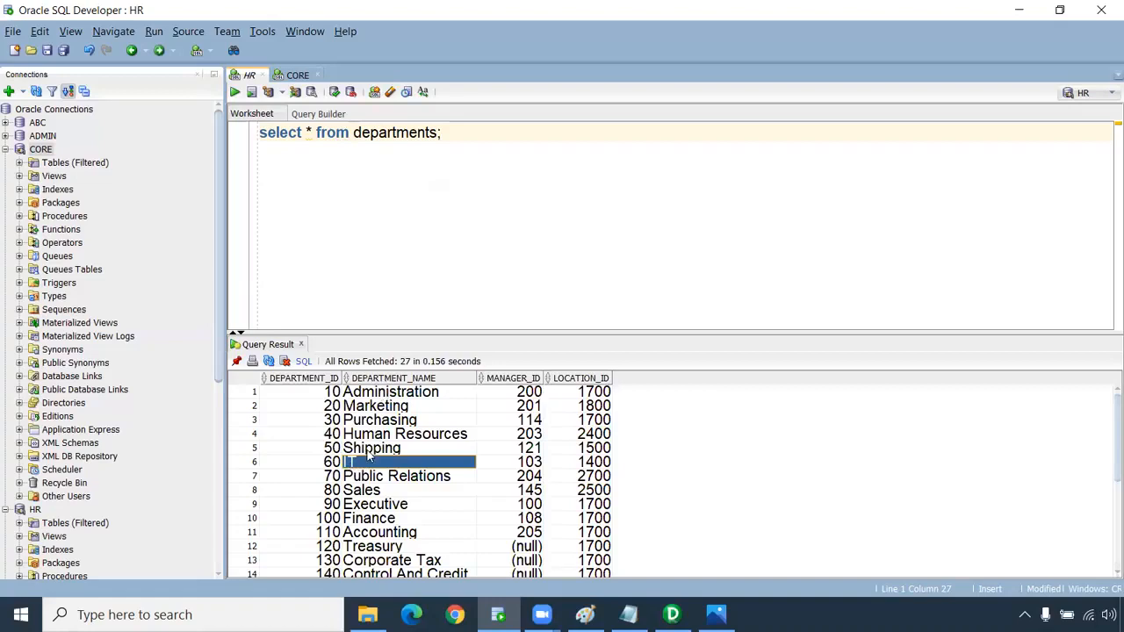
drag(320, 464, 372, 462)
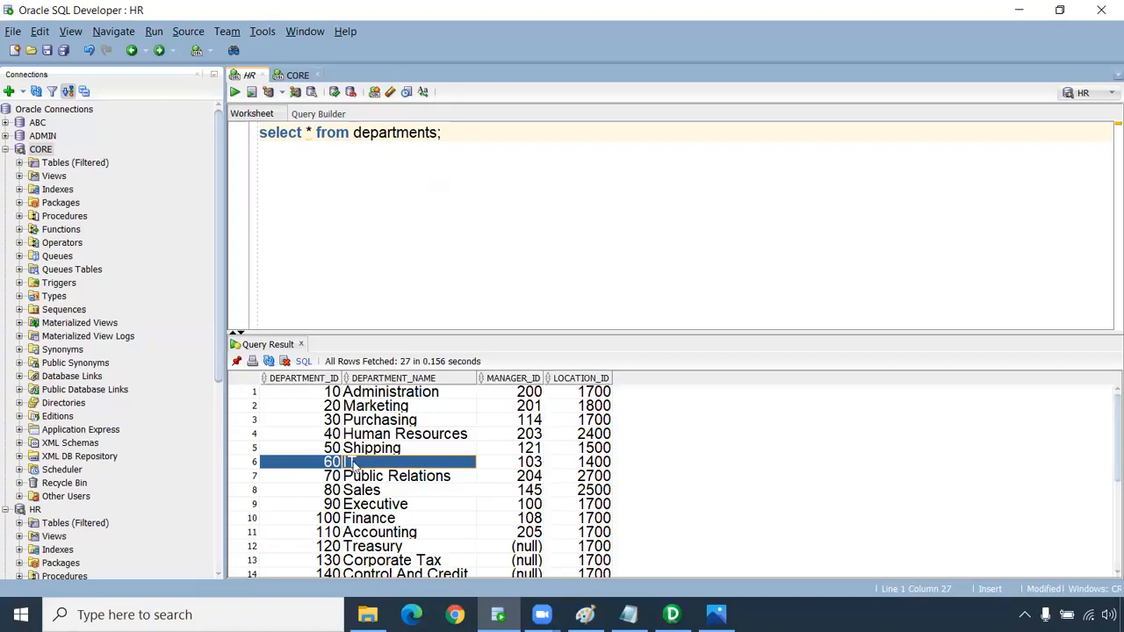
drag(599, 466, 332, 467)
key(ctrl+c)
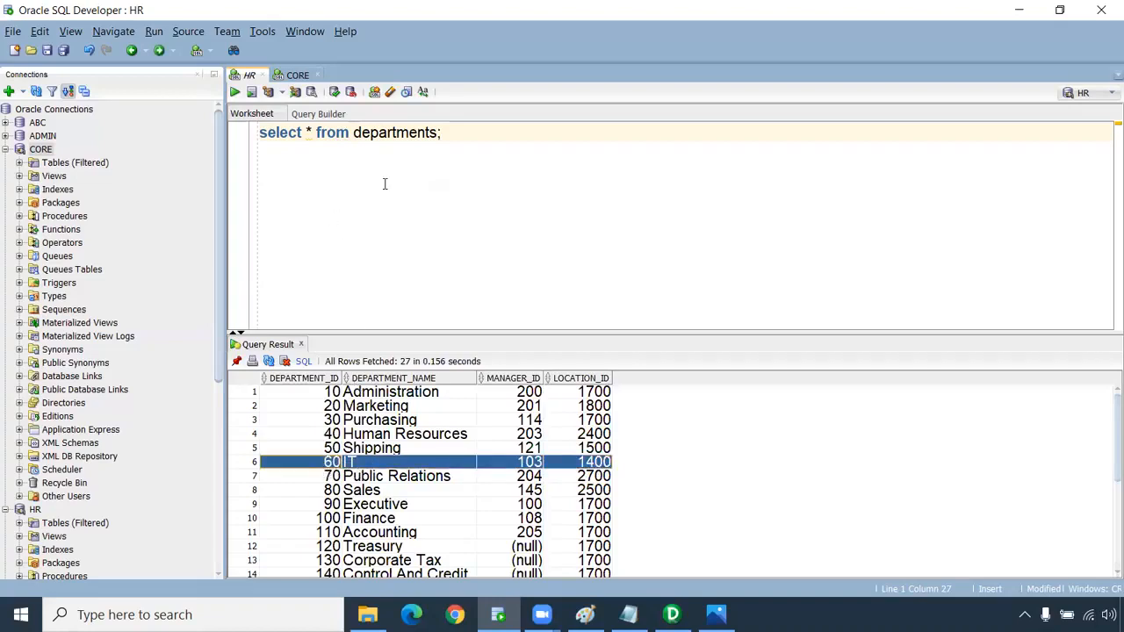
click(462, 140)
key(Return)
key(Return)
key(ctrl+v)
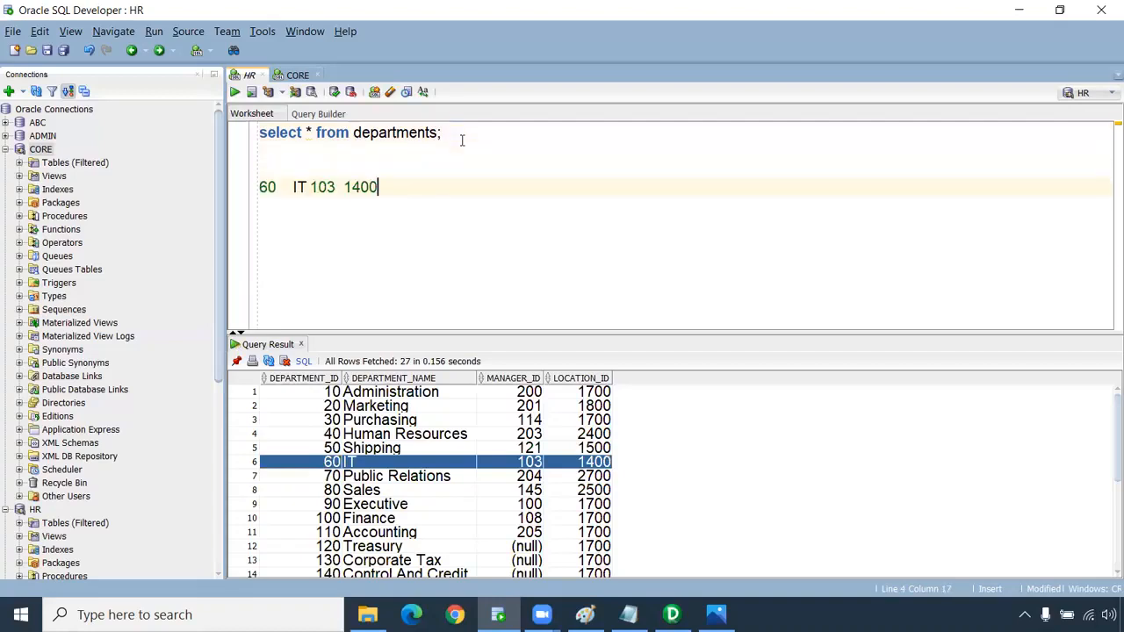
double_click(358, 188)
key(BackSpace)
key(ctrl+z)
key(Return)
key(Return)
text(select * from locations;)
Run the locations query and confirm location 1400 is 2014 Jabberwocky Rd, Southlake, Texas.
triple_click(347, 224)
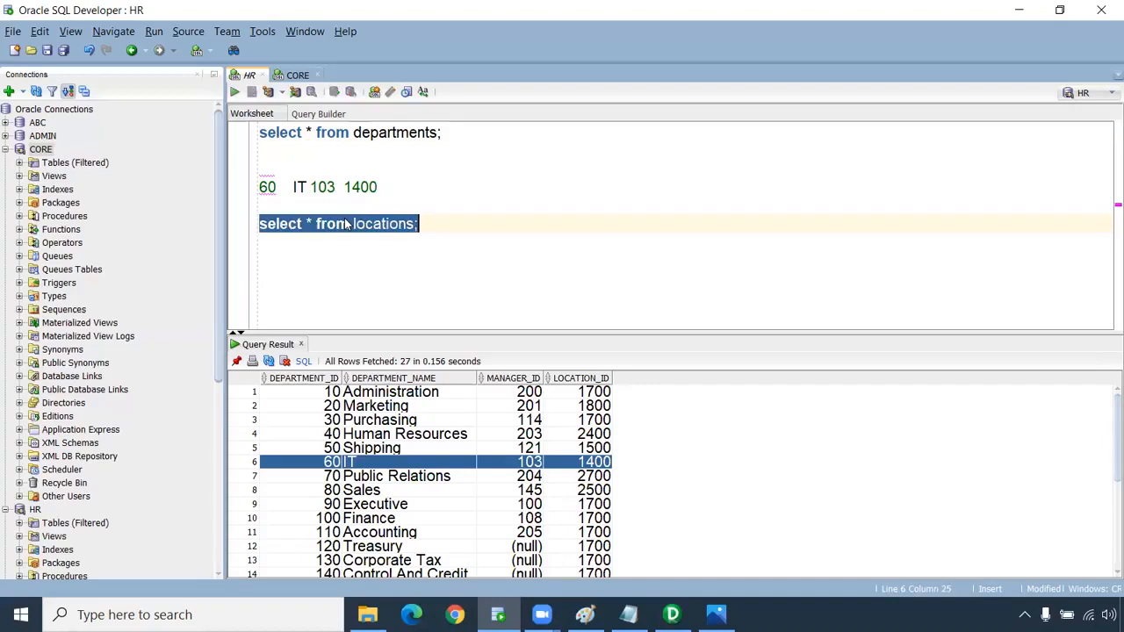
key(ctrl+Return)
click(303, 447)
drag(411, 466, 956, 452)
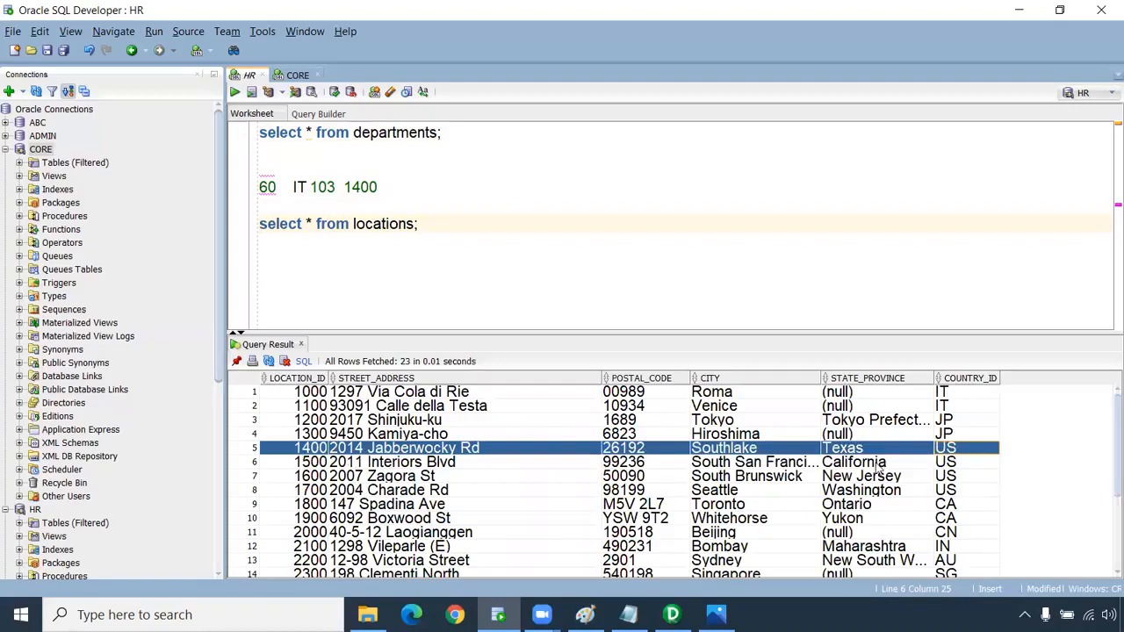
click(372, 450)
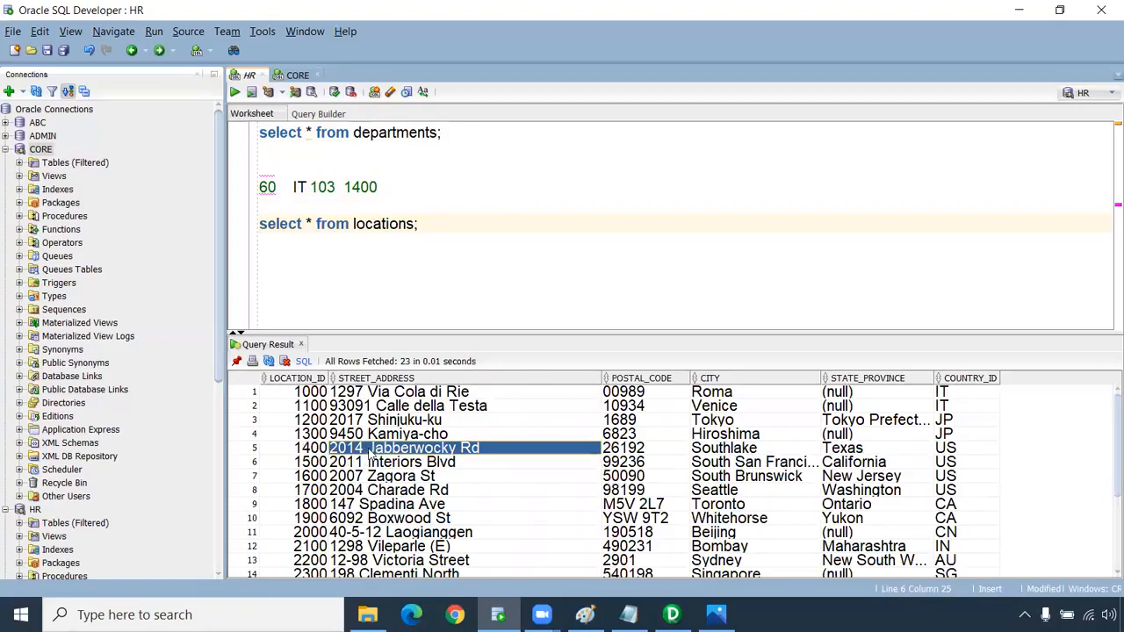
double_click(360, 187)
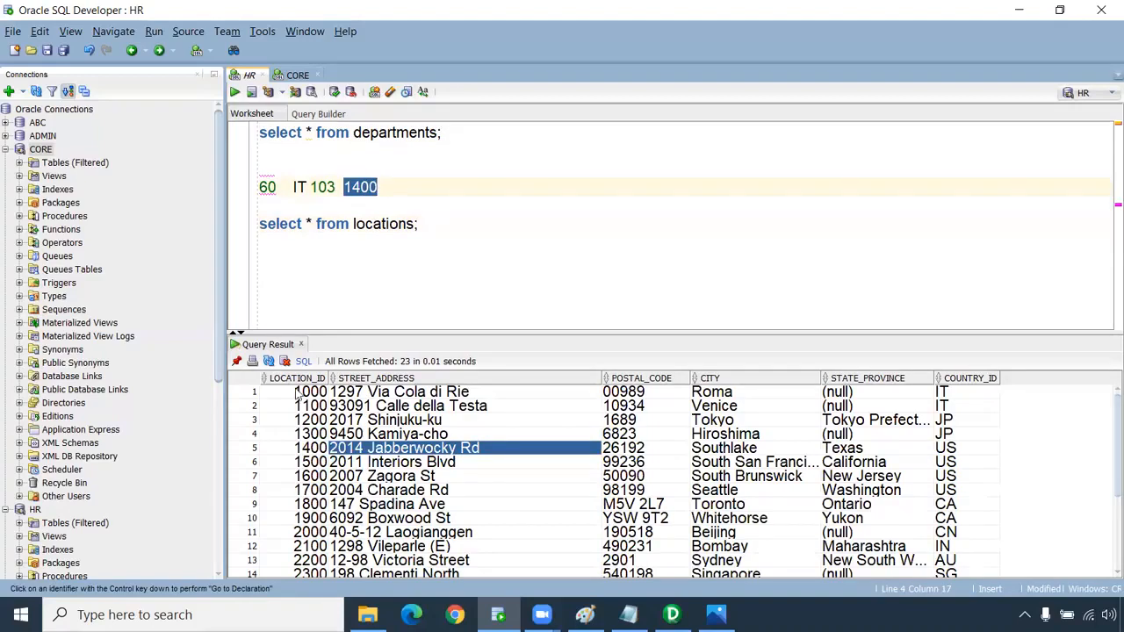
ctrl+click(319, 451)
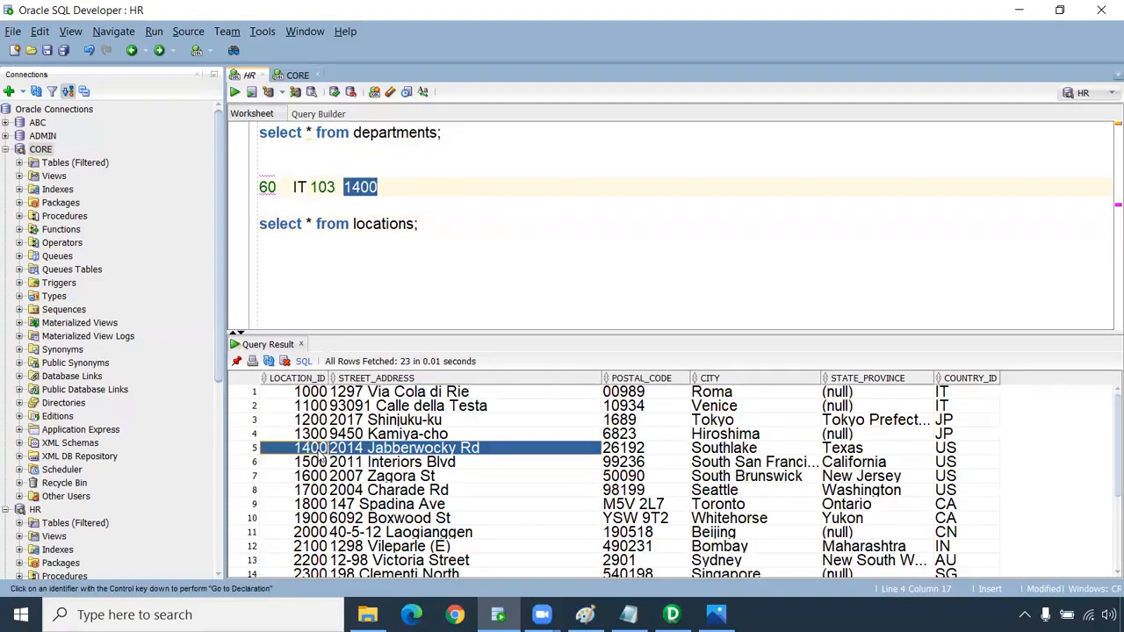
click(384, 452)
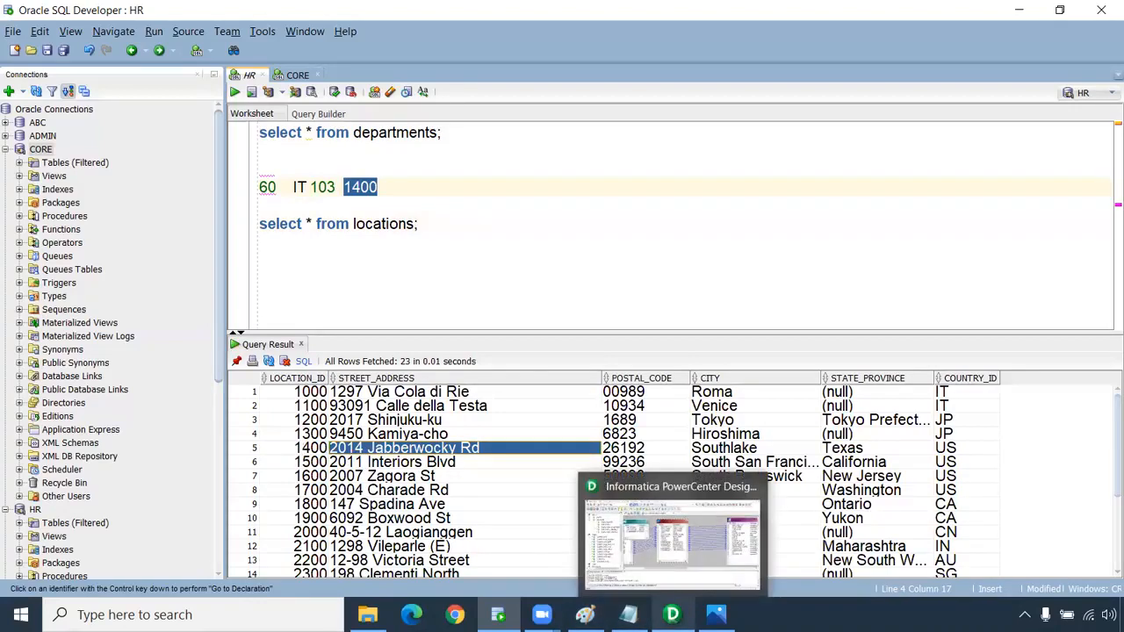
click(671, 614)
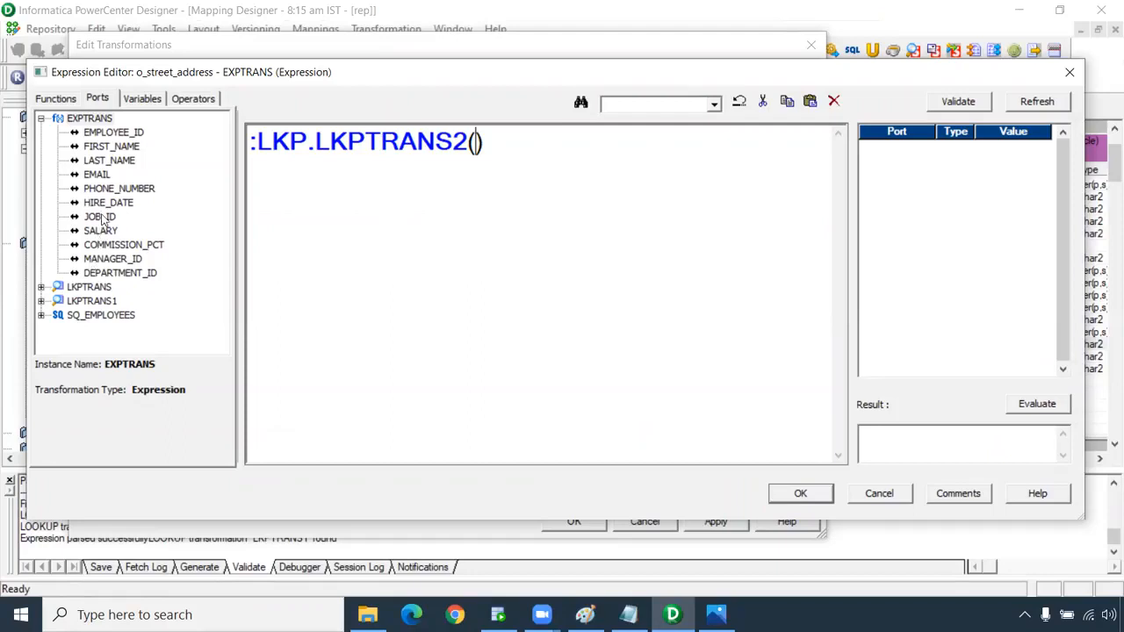
Accept the invalid :LKP.LKPTRANS2() expression for o_street_address despite the parse error.
click(794, 497)
click(664, 344)
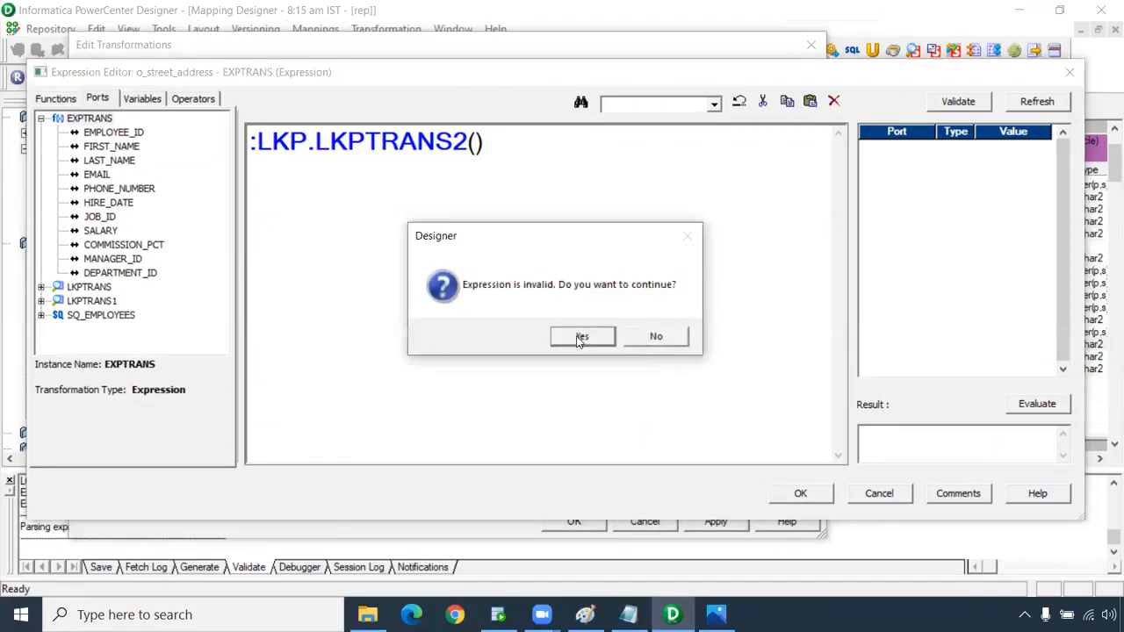
click(581, 336)
click(149, 343)
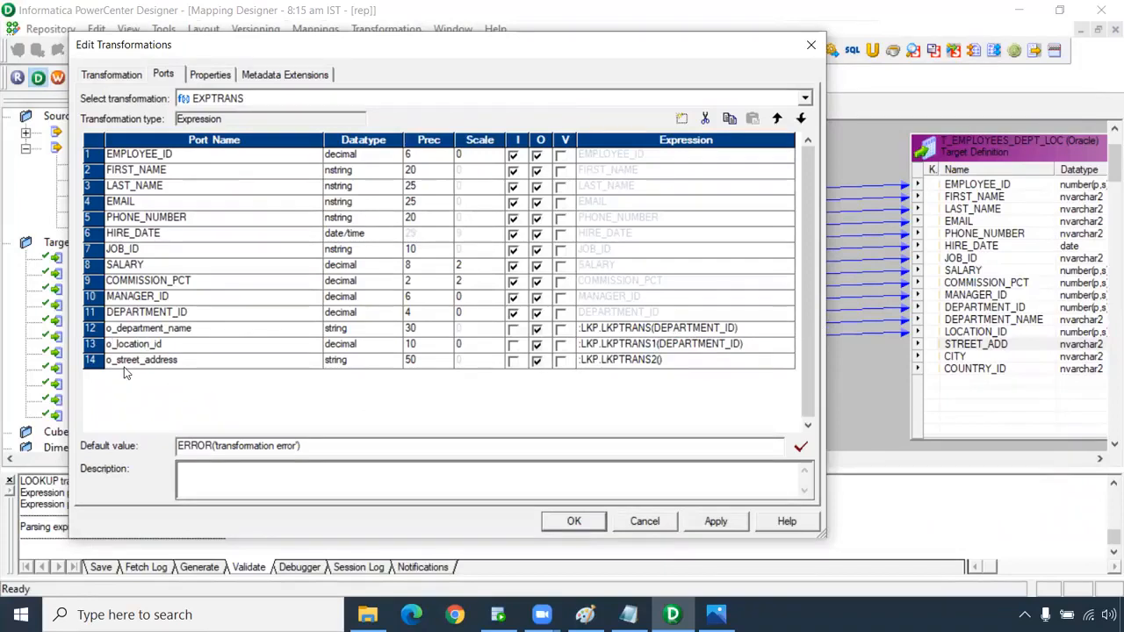
Rename o_location_id to v_location_id and make it a variable port.
key(BackSpace)
text(v)
click(560, 345)
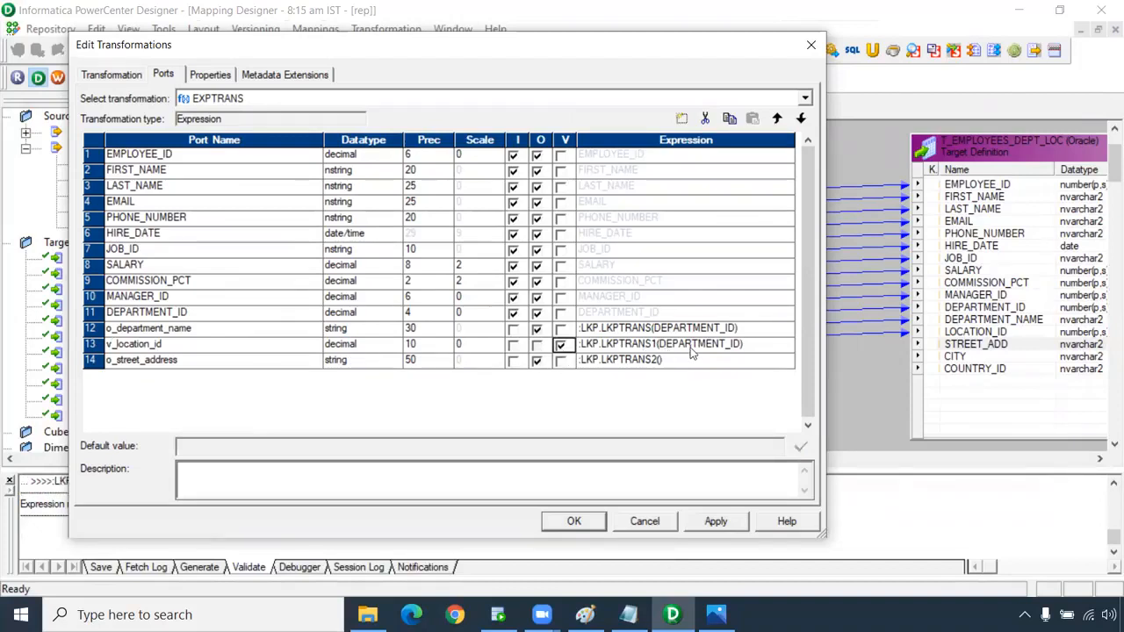
Change o_street_address to :LKP.LKPTRANS2(v_location_id) and apply the EXPTRANS port changes.
click(663, 367)
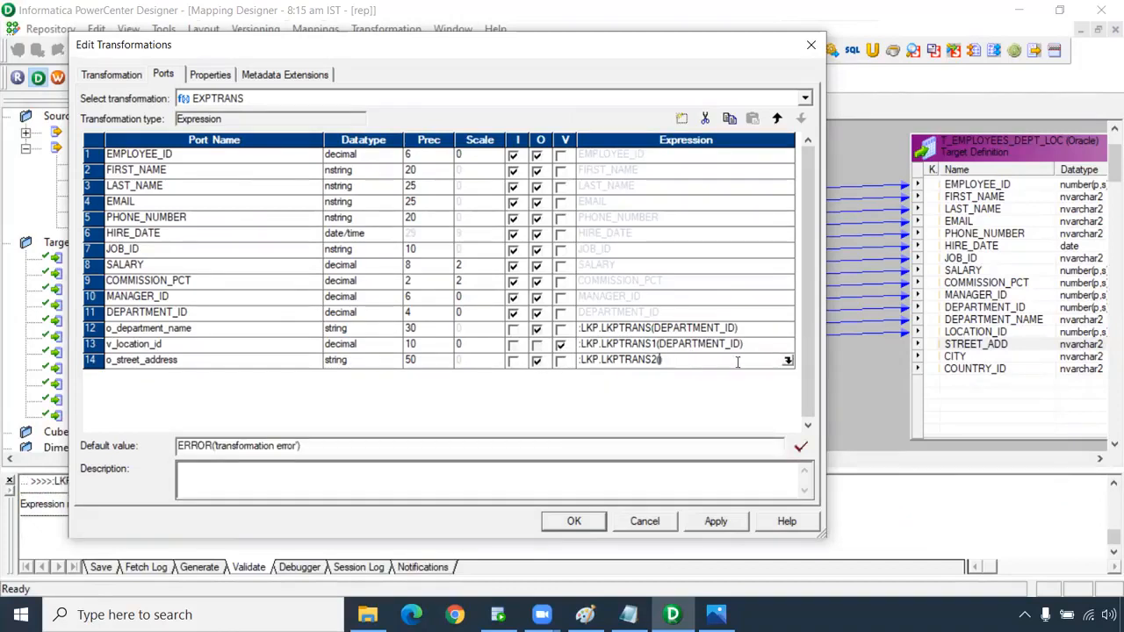
click(786, 362)
scroll(394, 250, up, 8)
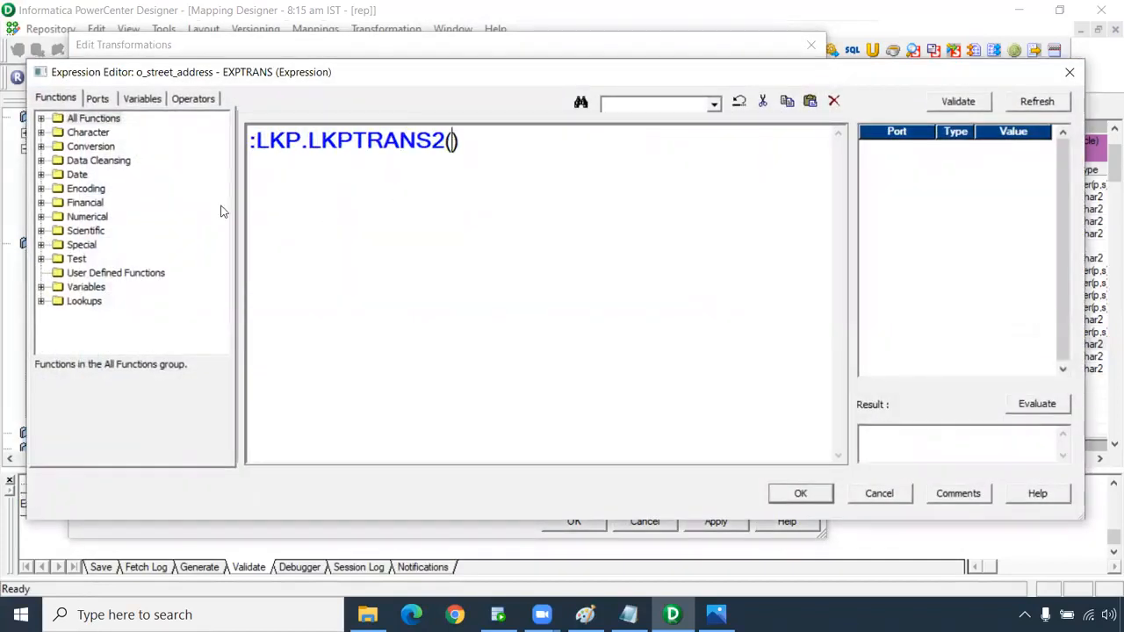
click(97, 99)
click(101, 293)
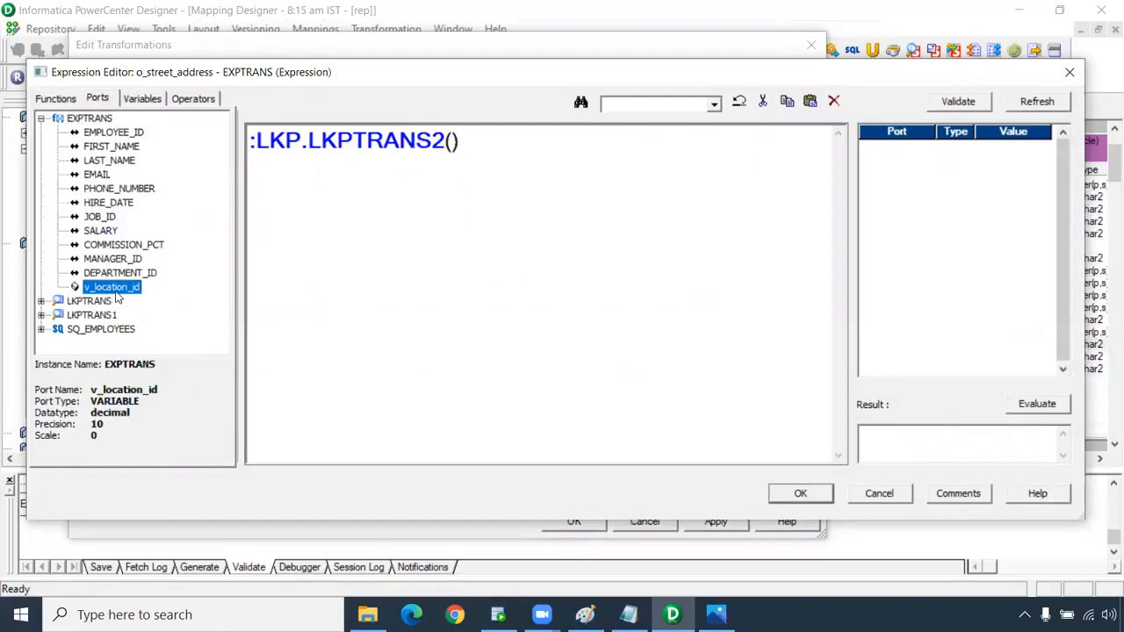
double_click(116, 290)
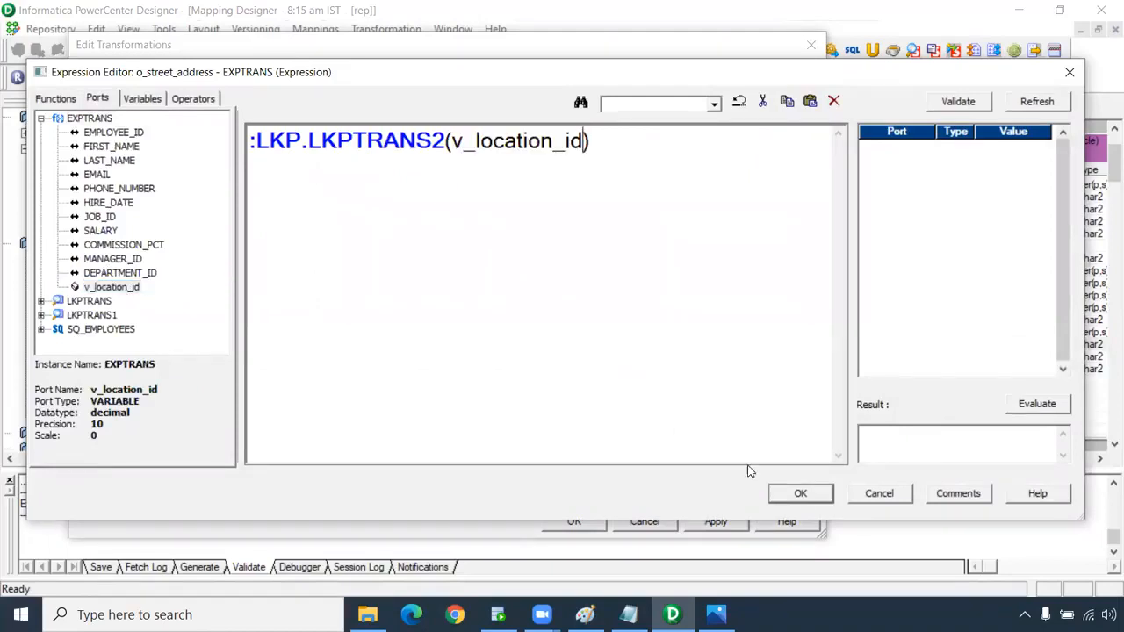
click(801, 493)
click(687, 340)
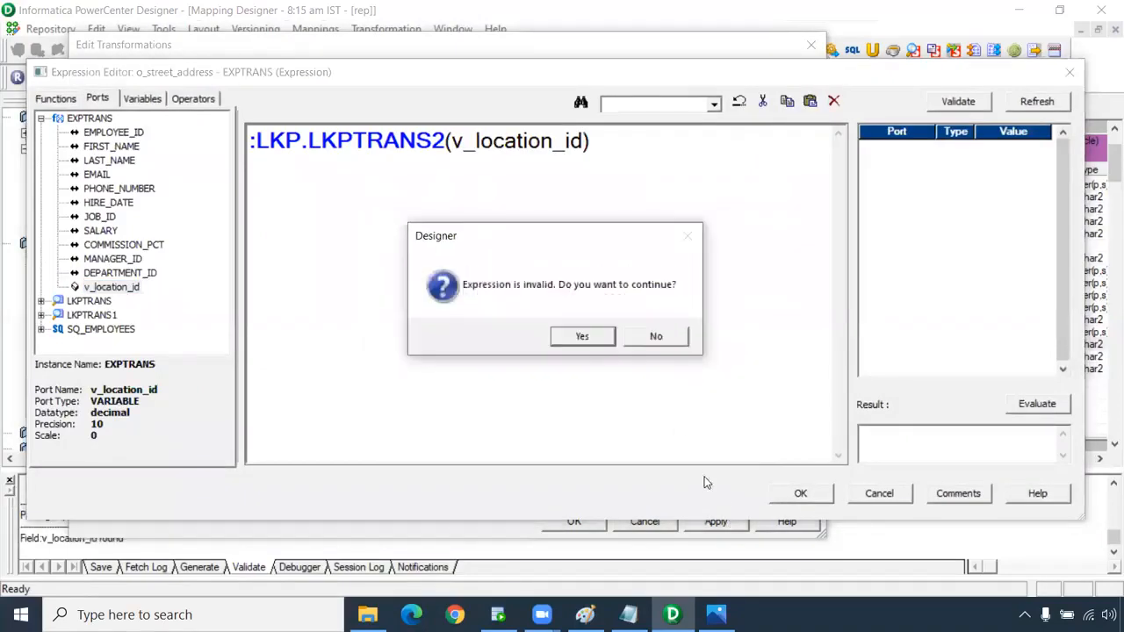
click(594, 339)
click(707, 518)
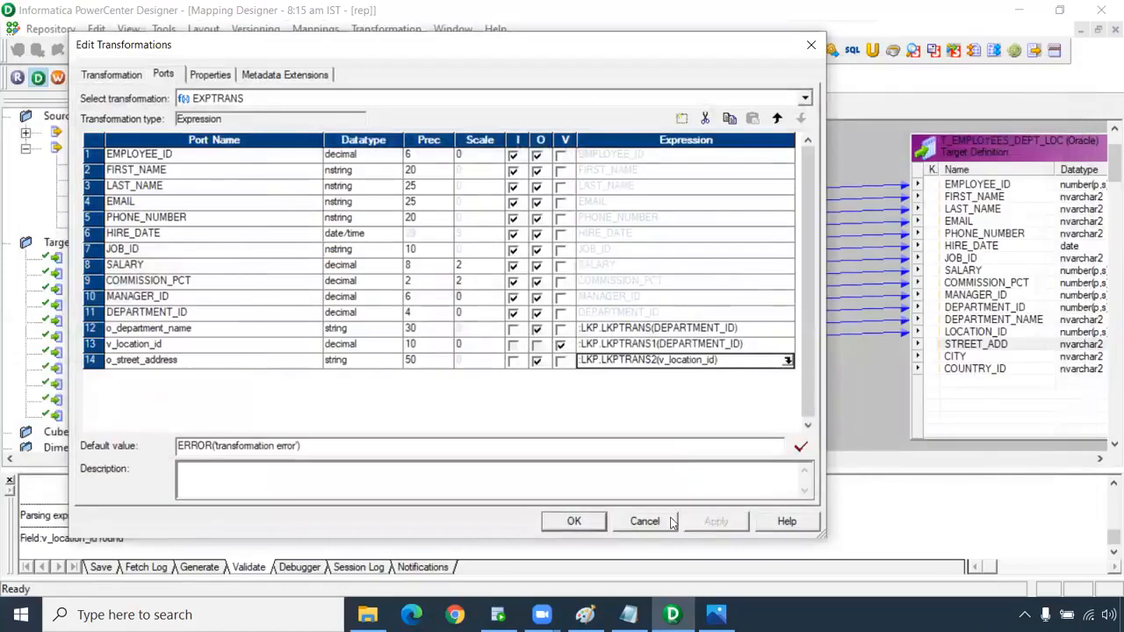
click(593, 524)
Add a new EXPTRANS port below v_location_id named o_location_id.
click(543, 344)
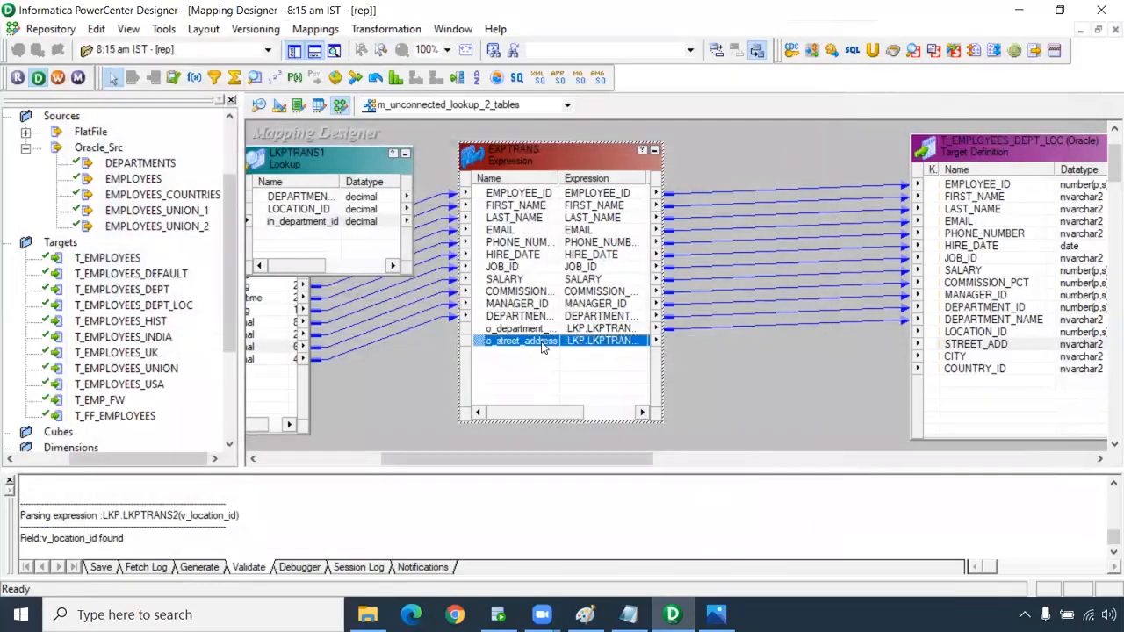
click(979, 334)
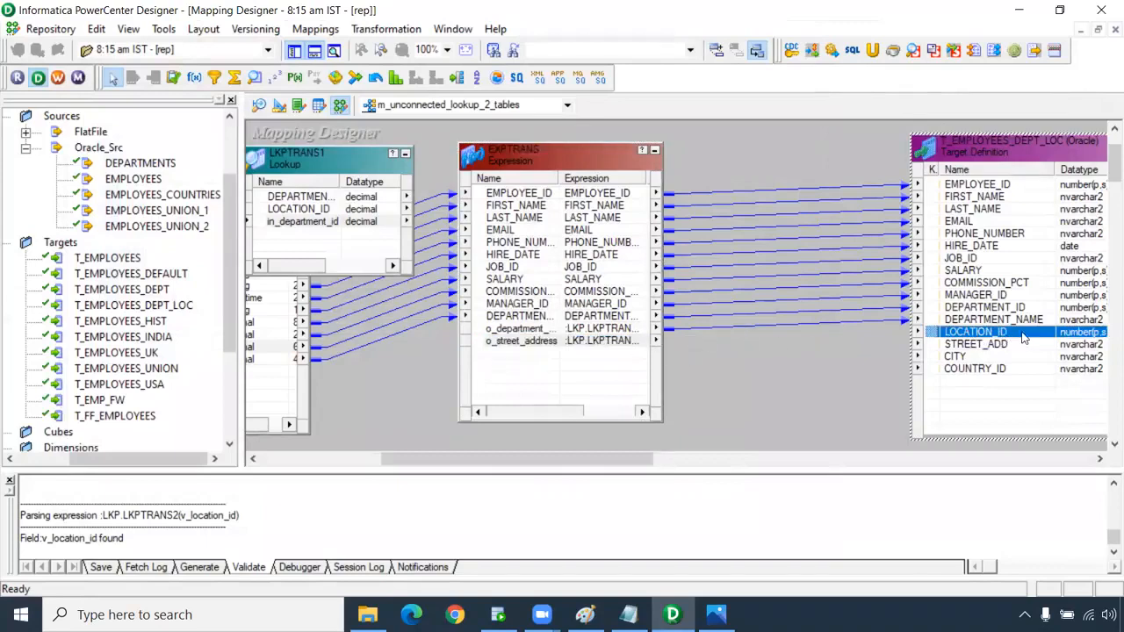
click(606, 343)
double_click(606, 344)
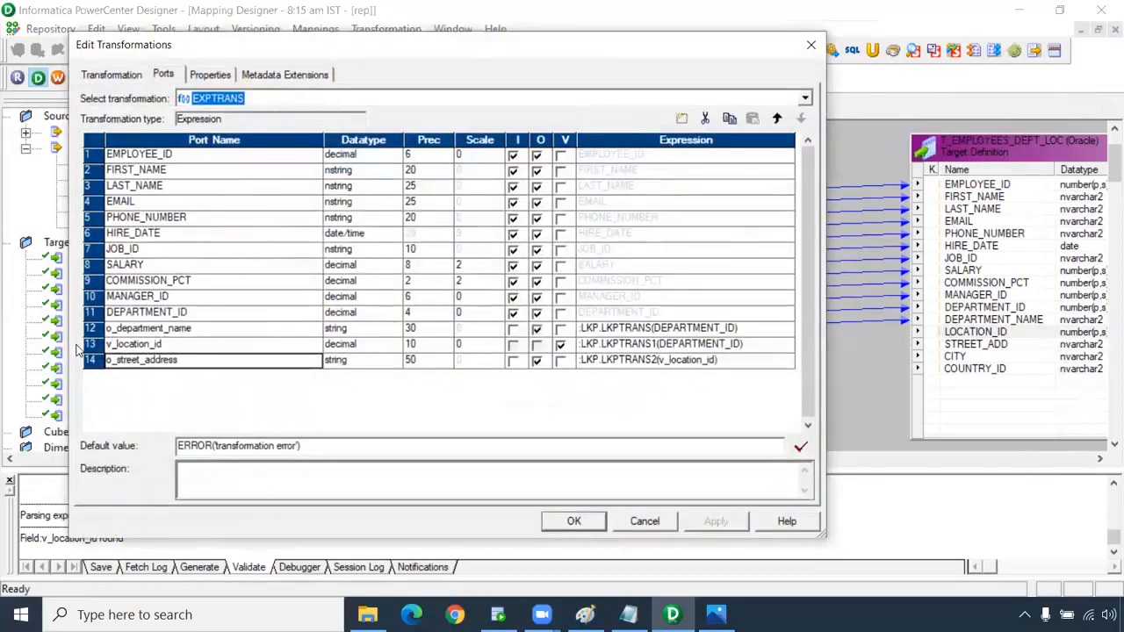
click(131, 348)
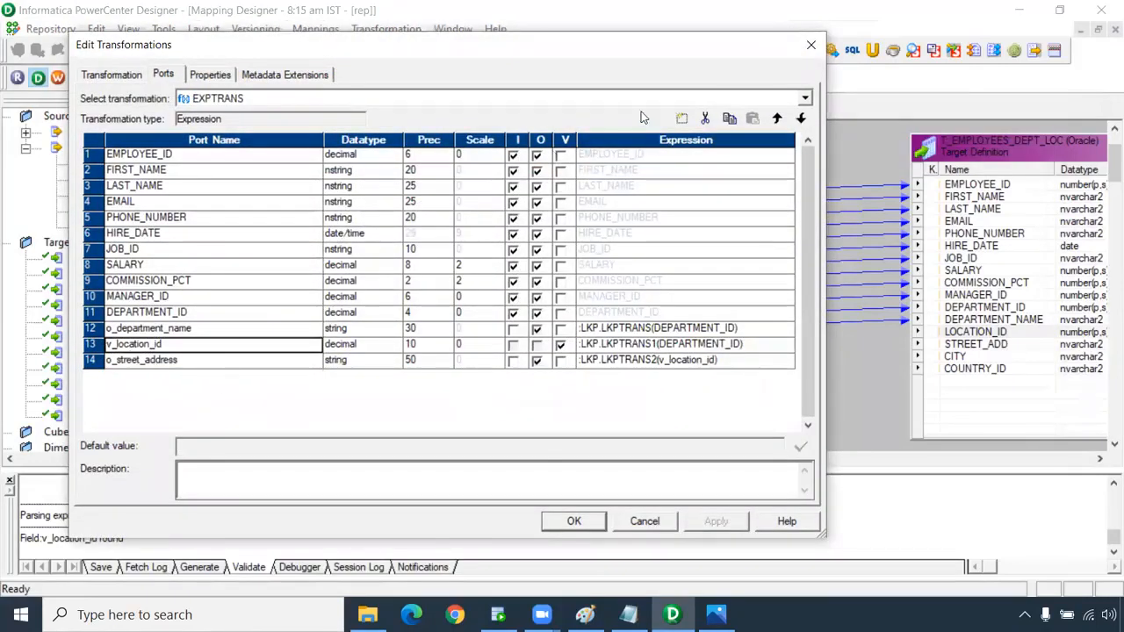
click(682, 118)
click(243, 344)
key(ctrl+c)
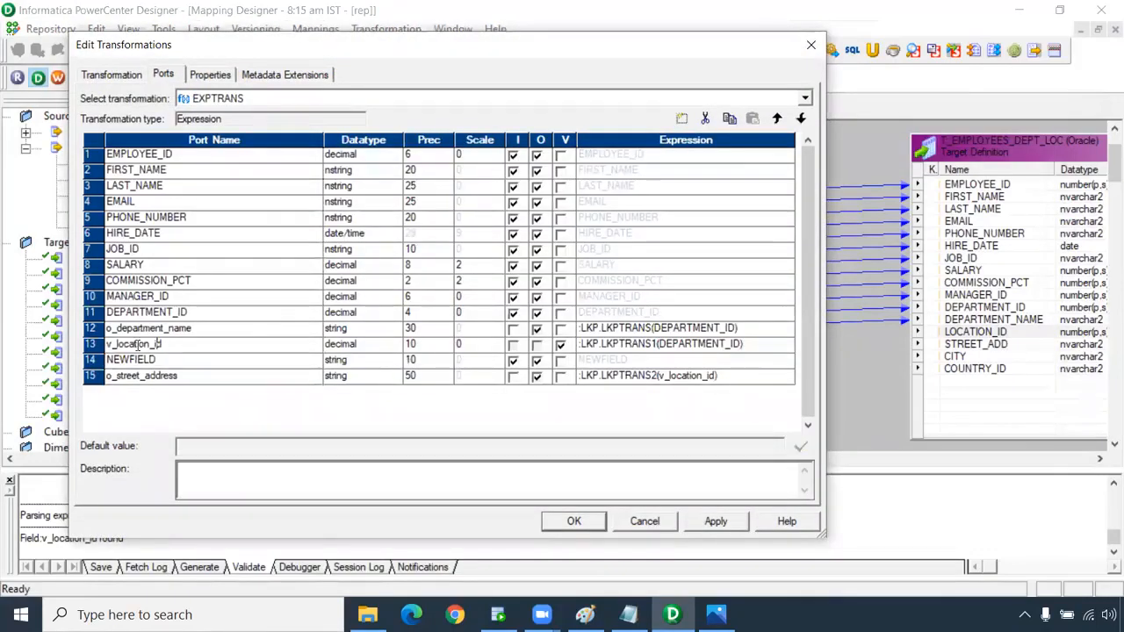
click(134, 362)
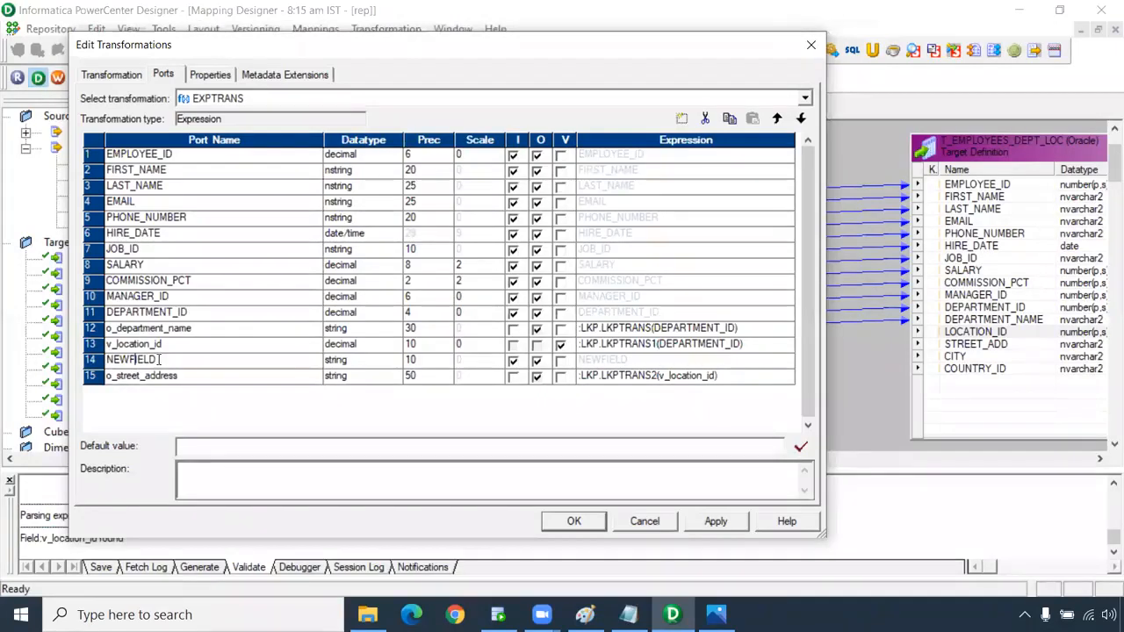
key(ctrl+v)
key(BackSpace)
text(o)
Make o_location_id a decimal output-only port with expression v_location_id, and apply.
click(352, 362)
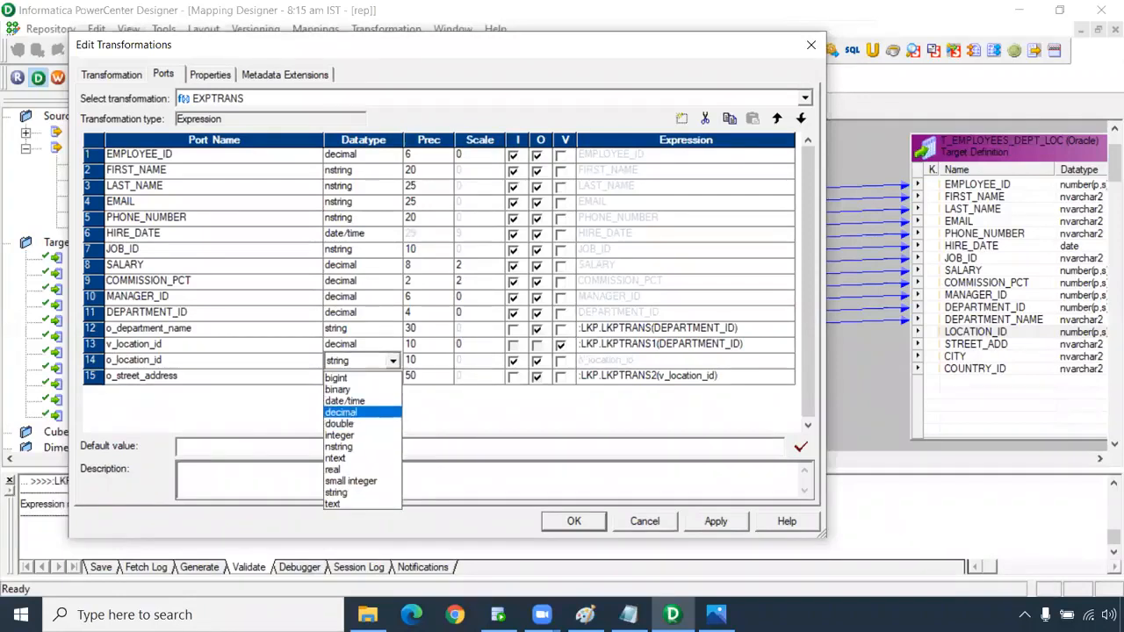
click(367, 420)
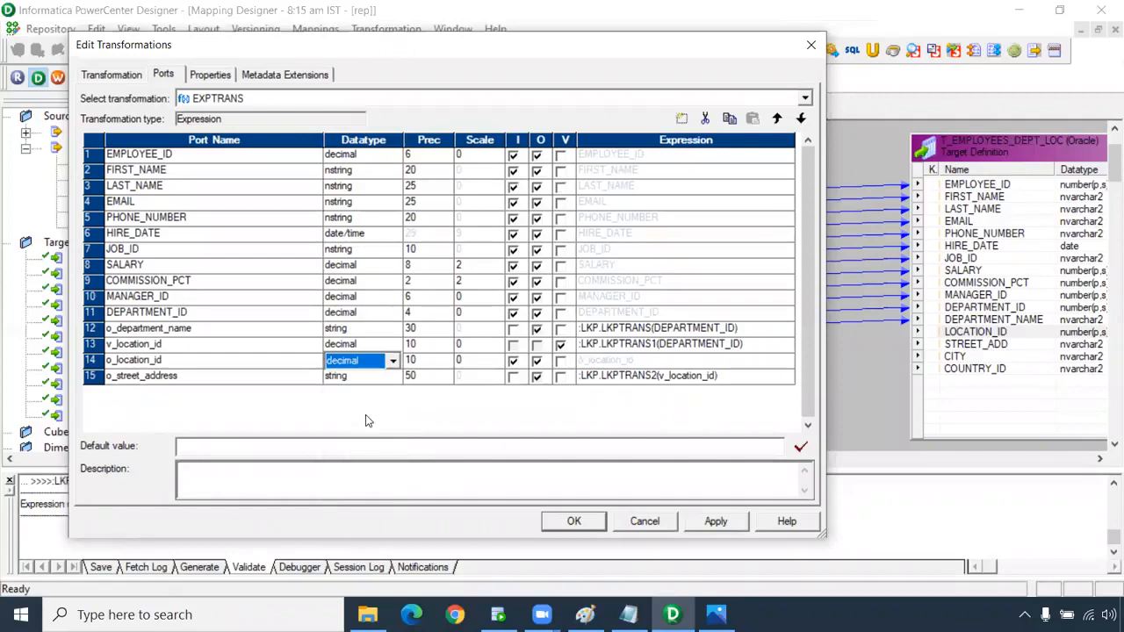
click(513, 361)
click(581, 360)
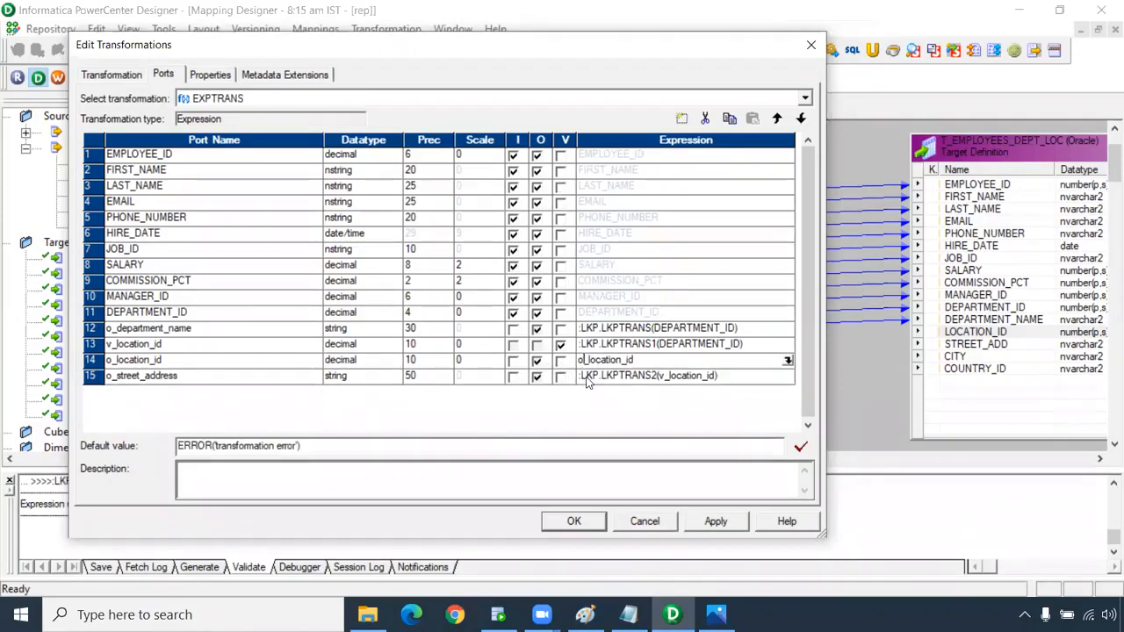
key(BackSpace)
text(v)
click(218, 348)
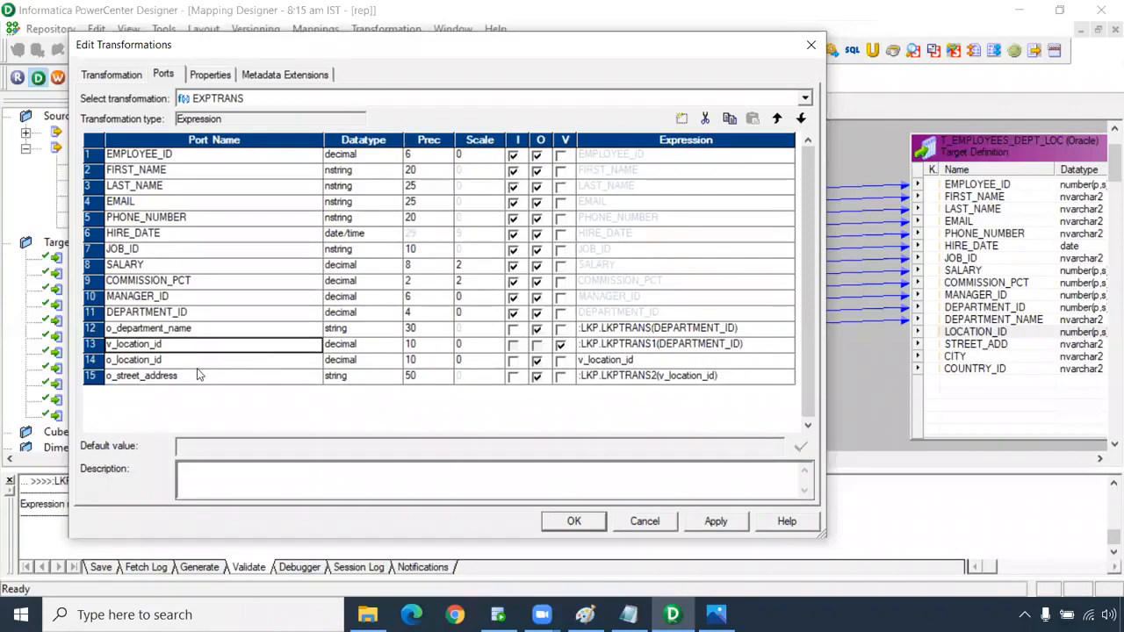
click(195, 363)
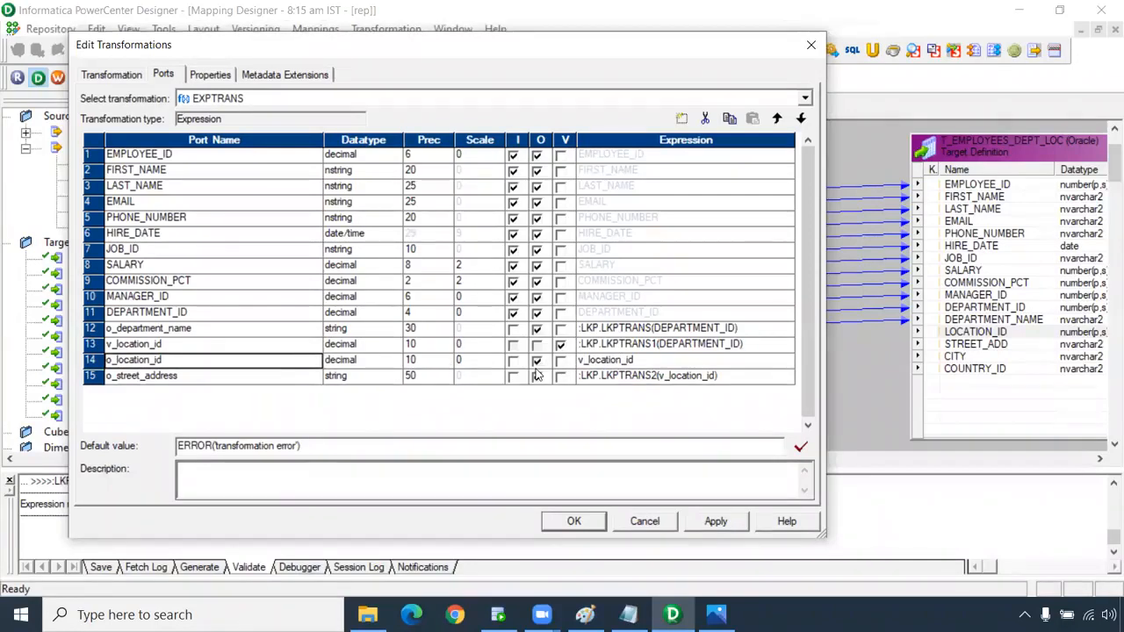
click(707, 522)
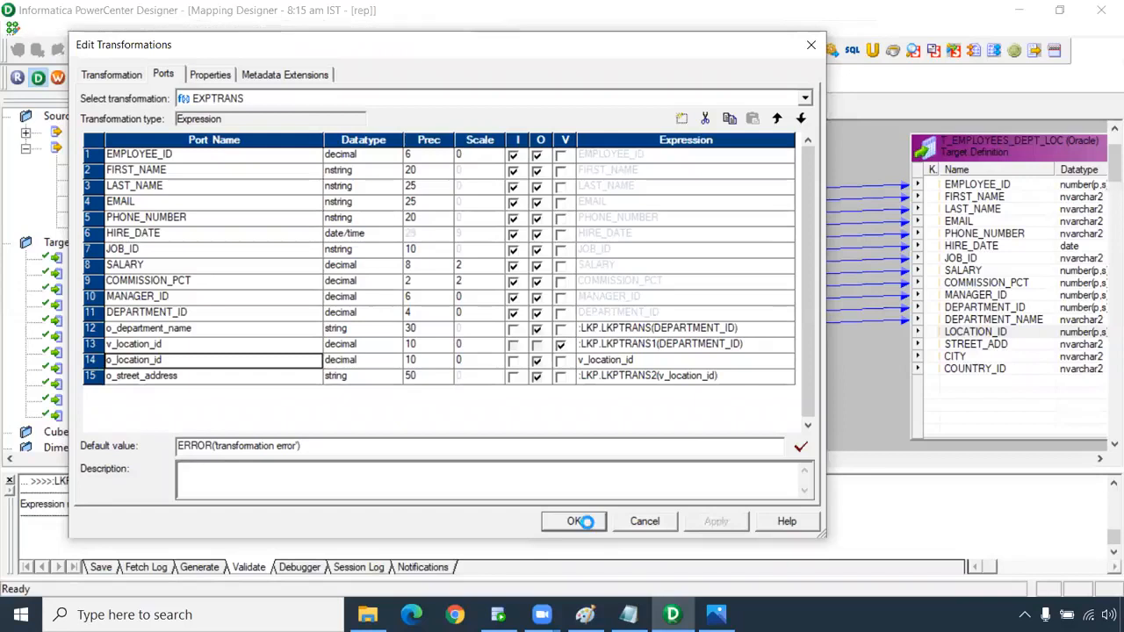
click(574, 521)
Link o_location_id to the target's LOCATION_ID and o_street_address to STREET_ADD.
click(538, 341)
drag(512, 343, 966, 332)
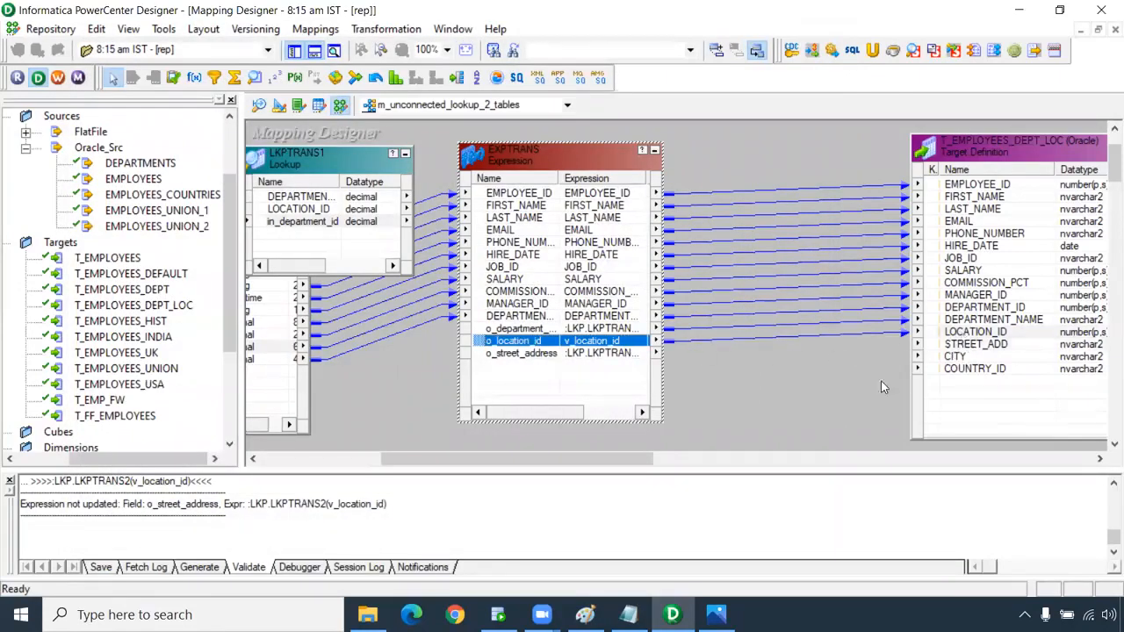
drag(597, 355, 970, 345)
double_click(590, 354)
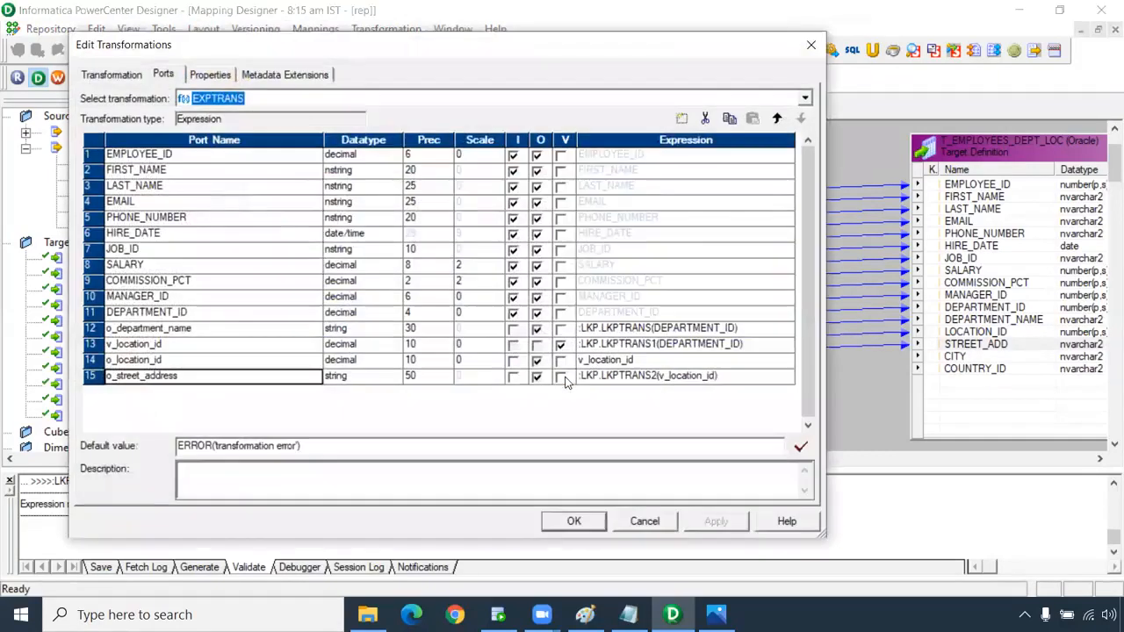
Copy the o_street_address lookup expression, keeping it despite the parse warning.
click(788, 377)
click(787, 376)
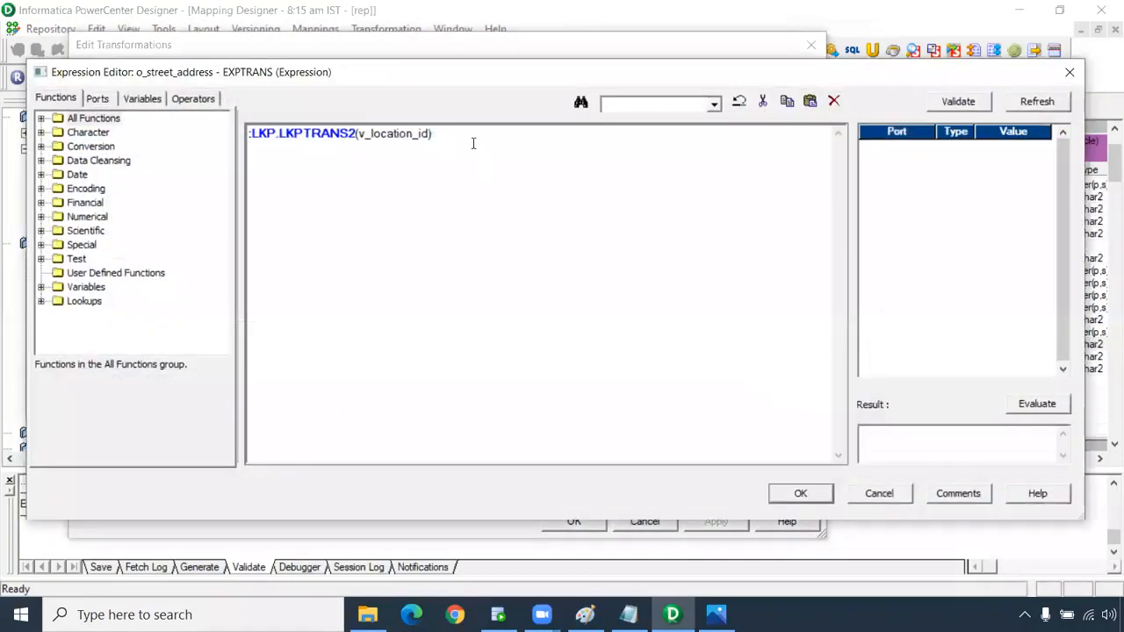
drag(472, 144, 217, 112)
key(ctrl+c)
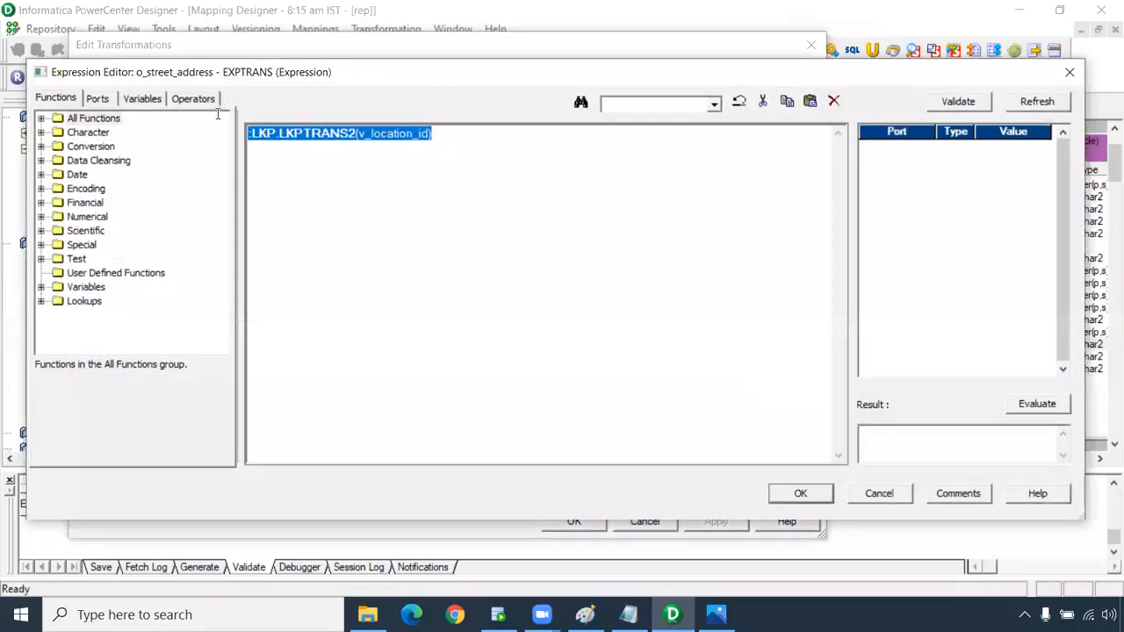
click(811, 505)
click(682, 337)
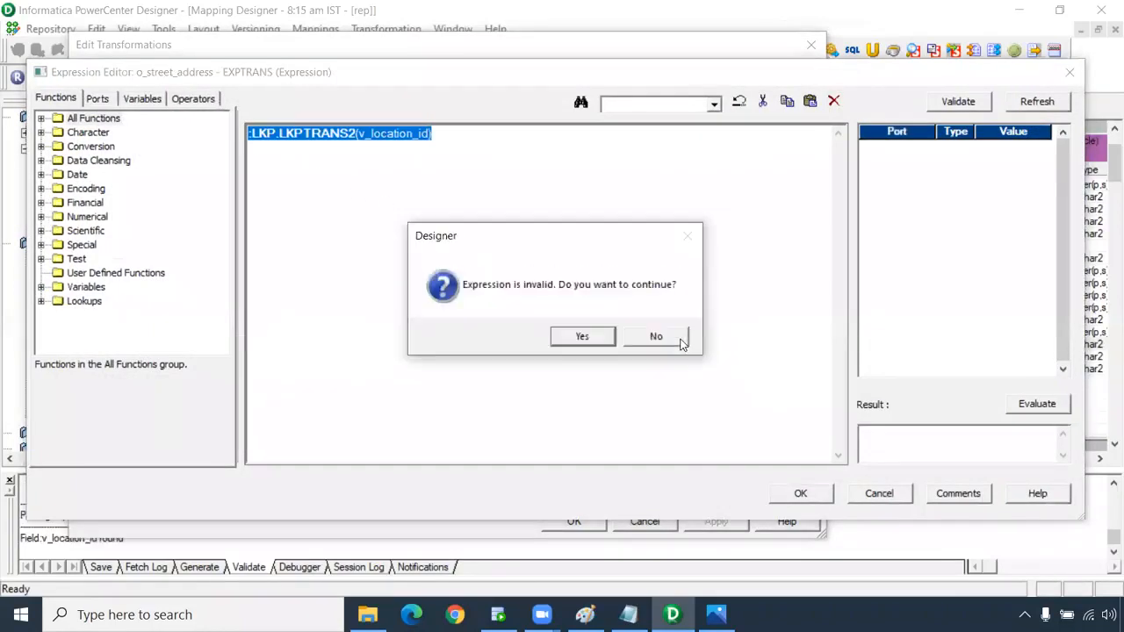
click(583, 337)
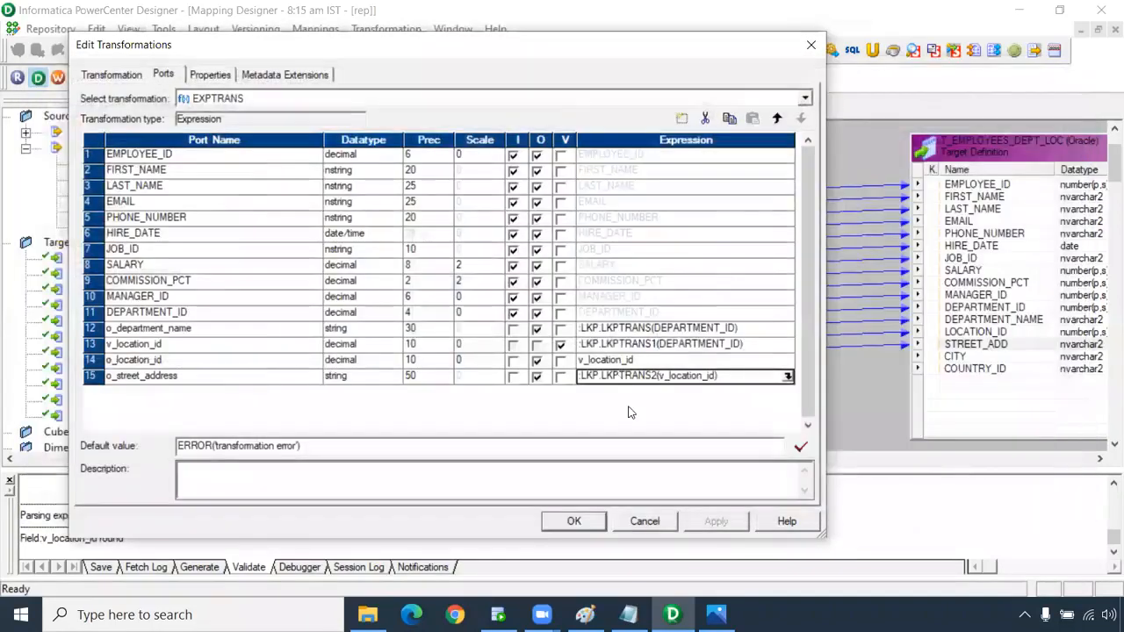
Add two new EXPTRANS ports named o_city and o_country_id.
click(682, 118)
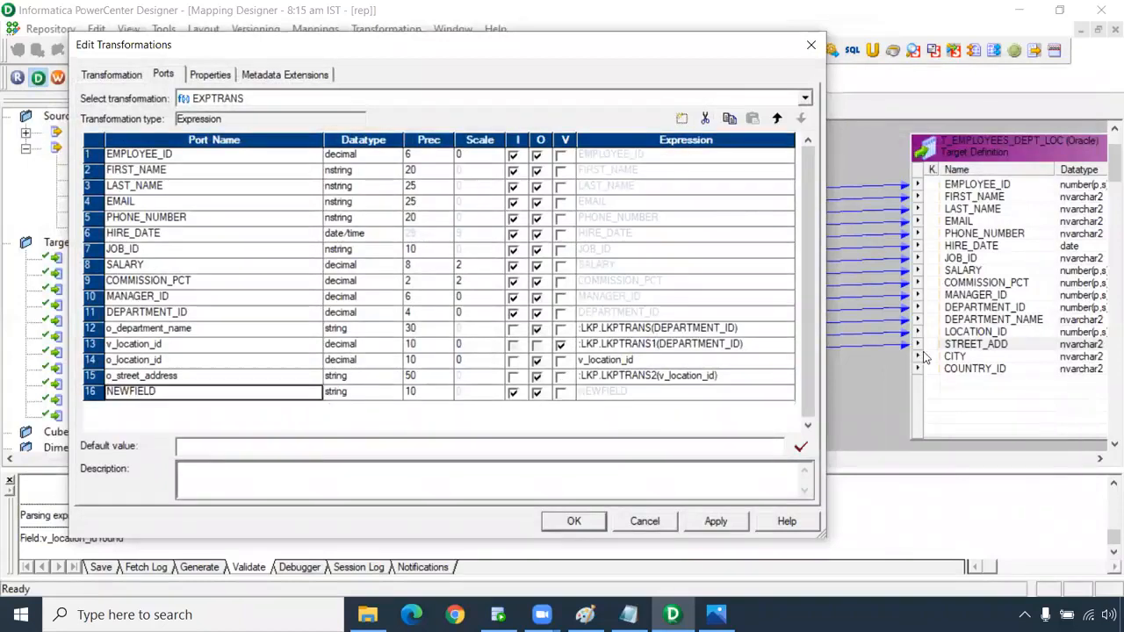
click(682, 117)
click(161, 392)
drag(90, 392, 57, 403)
text(city)
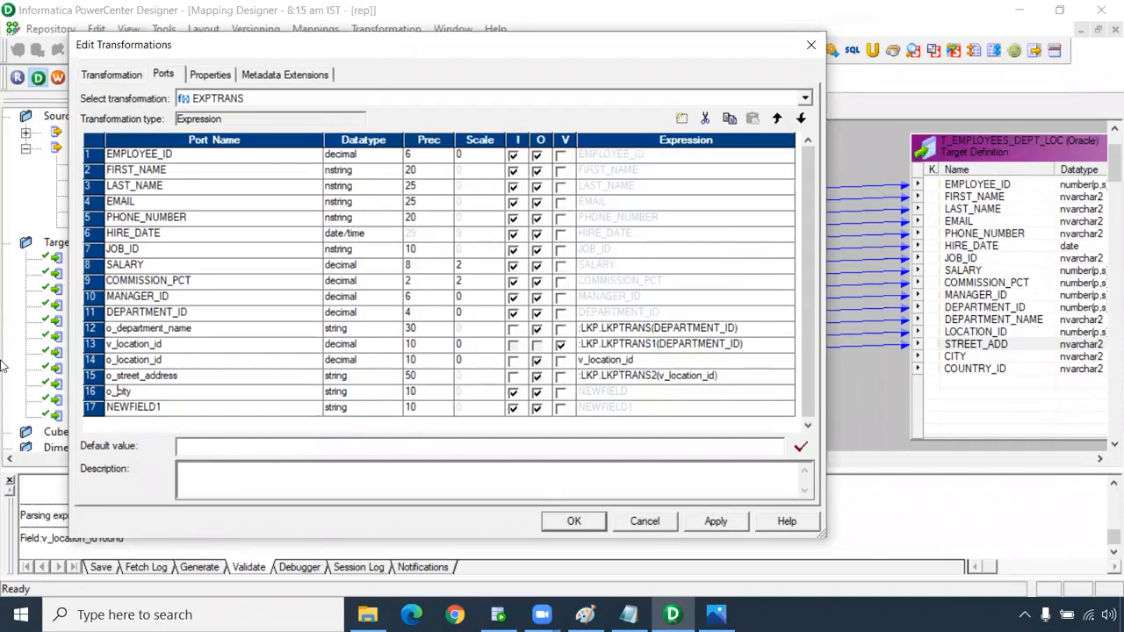
click(159, 407)
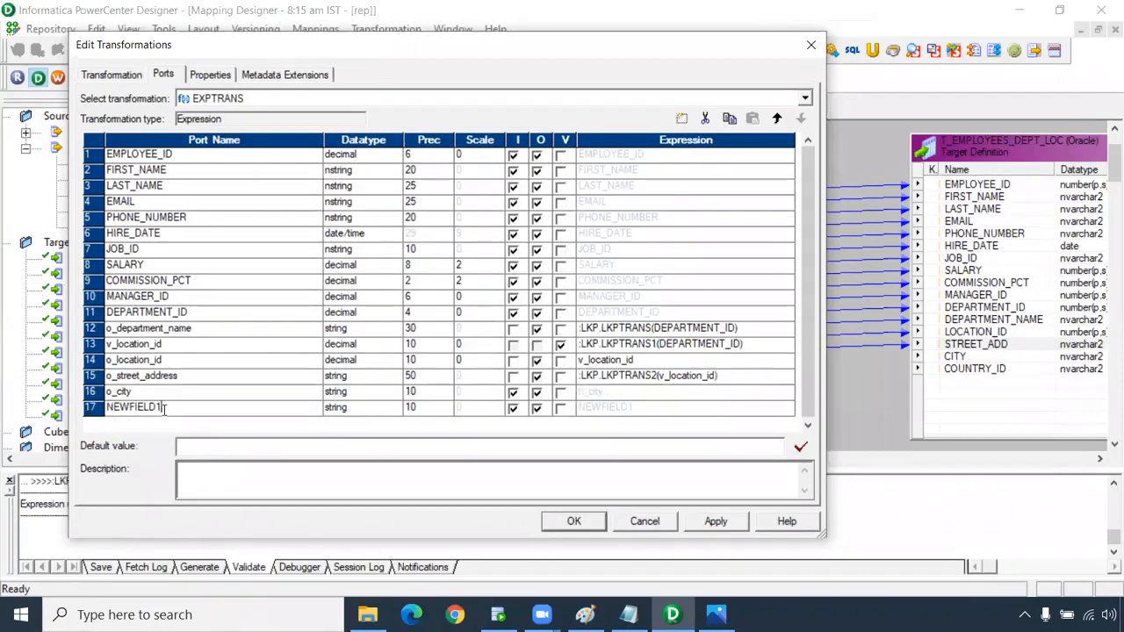
double_click(163, 407)
text(o_country_id)
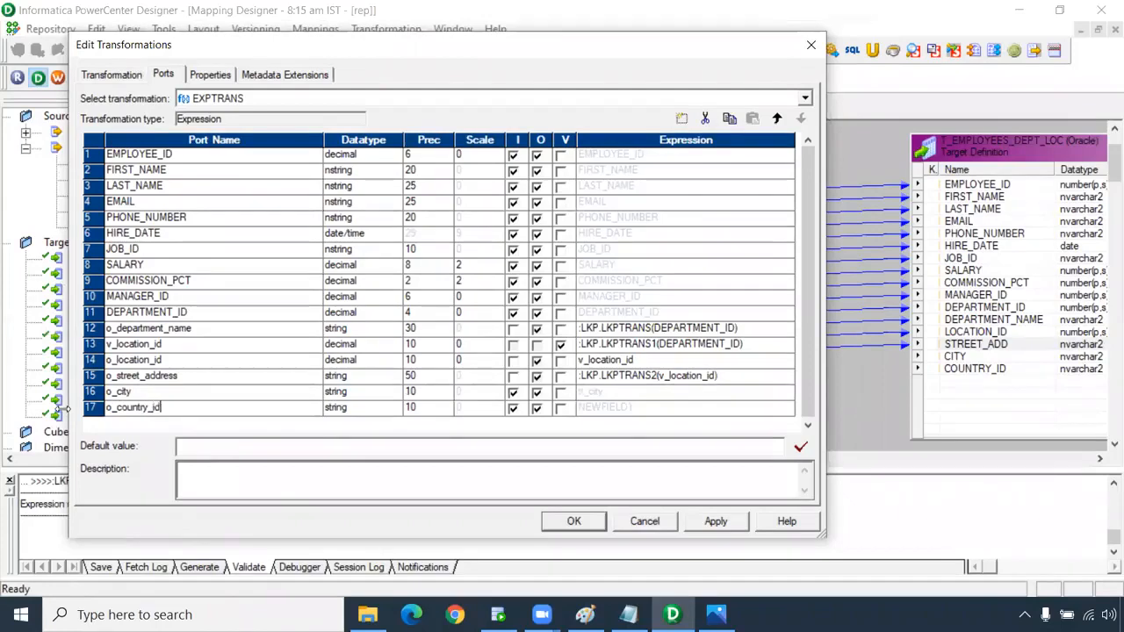
Set precision 30 on o_city and o_country_id and make both output-only.
click(413, 391)
text(30)
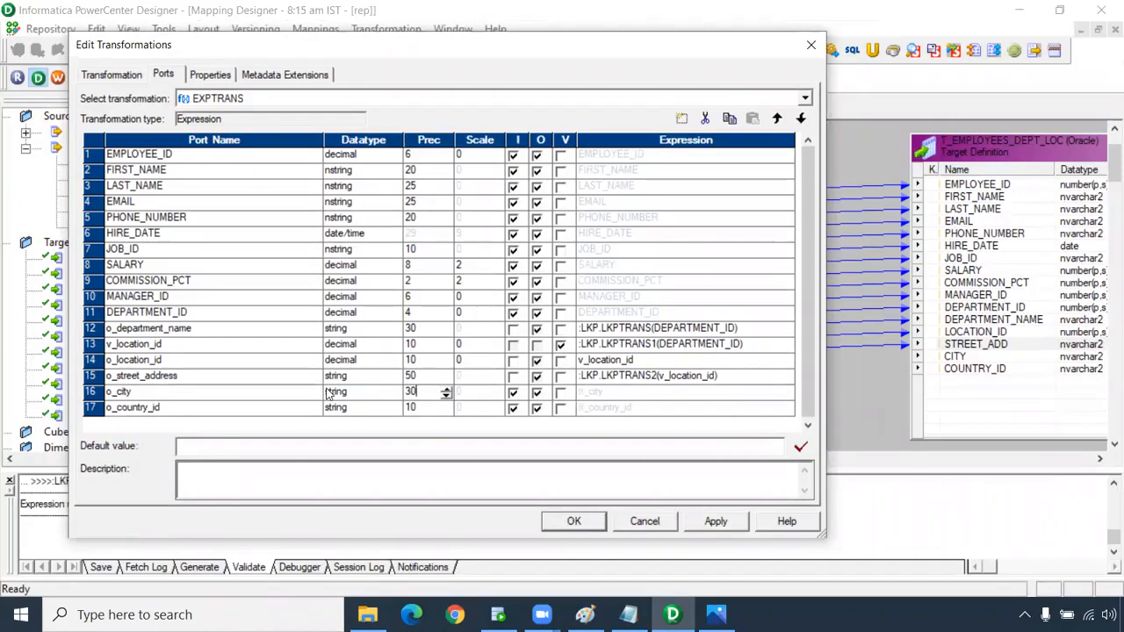
click(410, 409)
drag(419, 408, 369, 411)
text(30)
click(512, 392)
click(512, 407)
Set o_city's expression to :LKP.LKPTRANS3(v_location_id), accepting the invalid-expression warning.
click(660, 394)
click(789, 393)
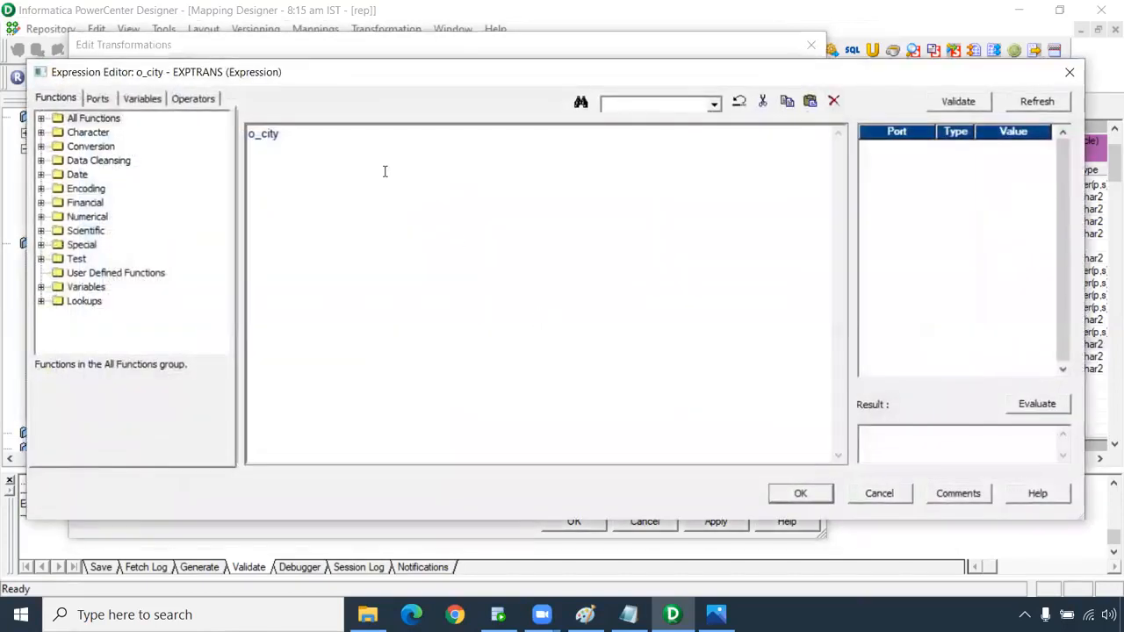
key(ctrl+v)
scroll(381, 243, up, 3)
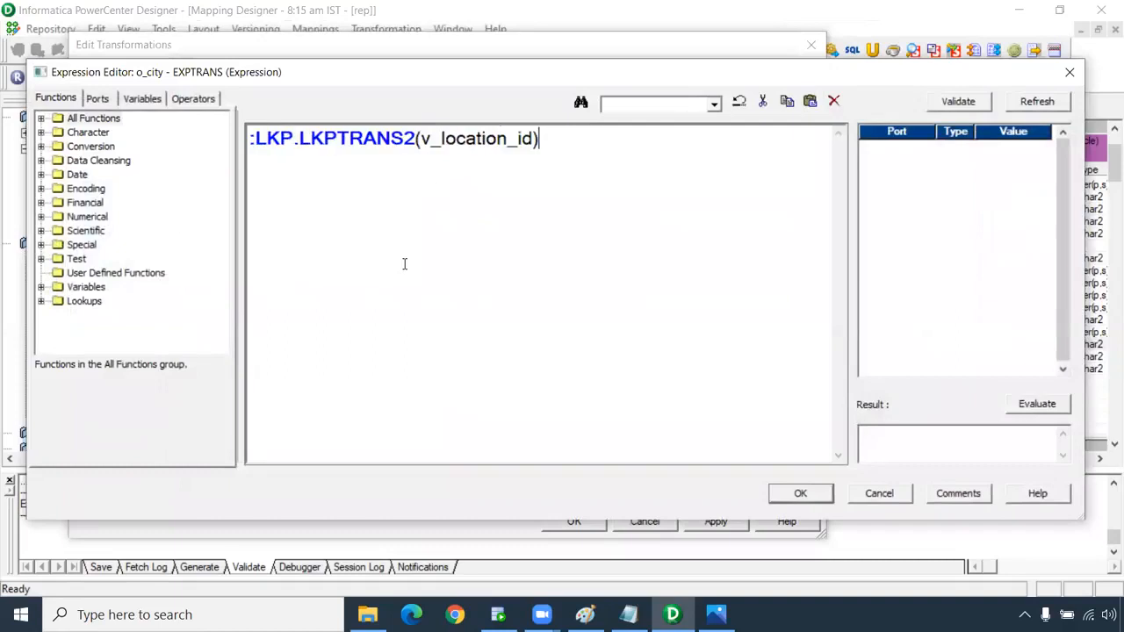
drag(444, 132, 435, 136)
text(3)
click(797, 492)
click(676, 337)
click(582, 336)
Set o_country_id's expression to :LKP.LKPTRANS4(v_location_id), accepting the invalid-expression warning.
click(777, 408)
click(787, 409)
double_click(357, 137)
scroll(408, 270, up, 2)
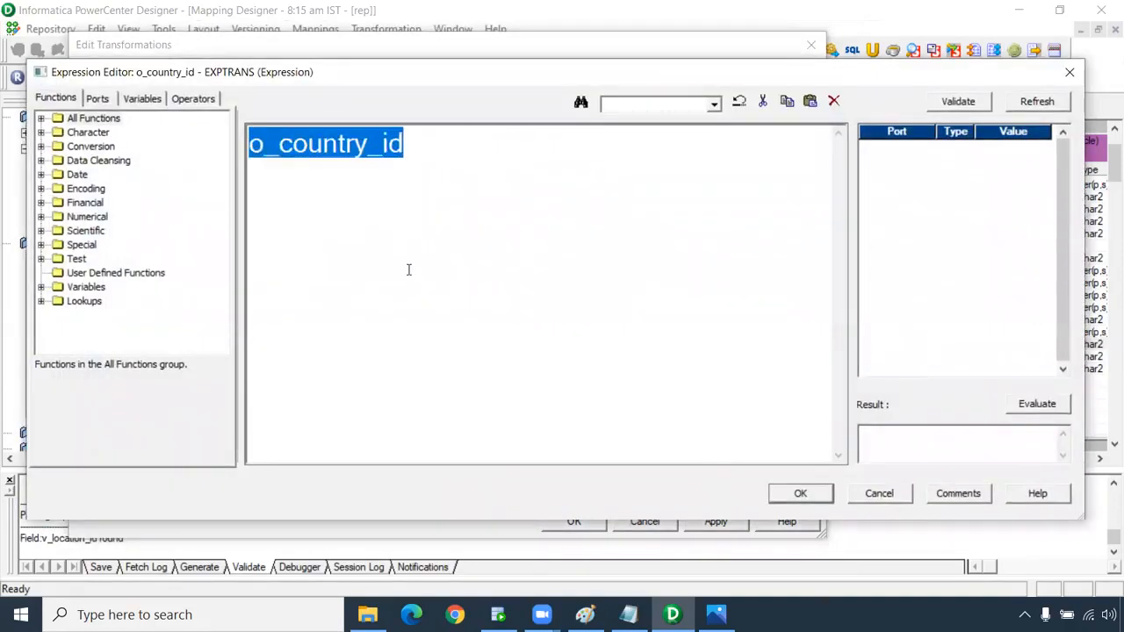
key(ctrl+v)
drag(488, 144, 474, 146)
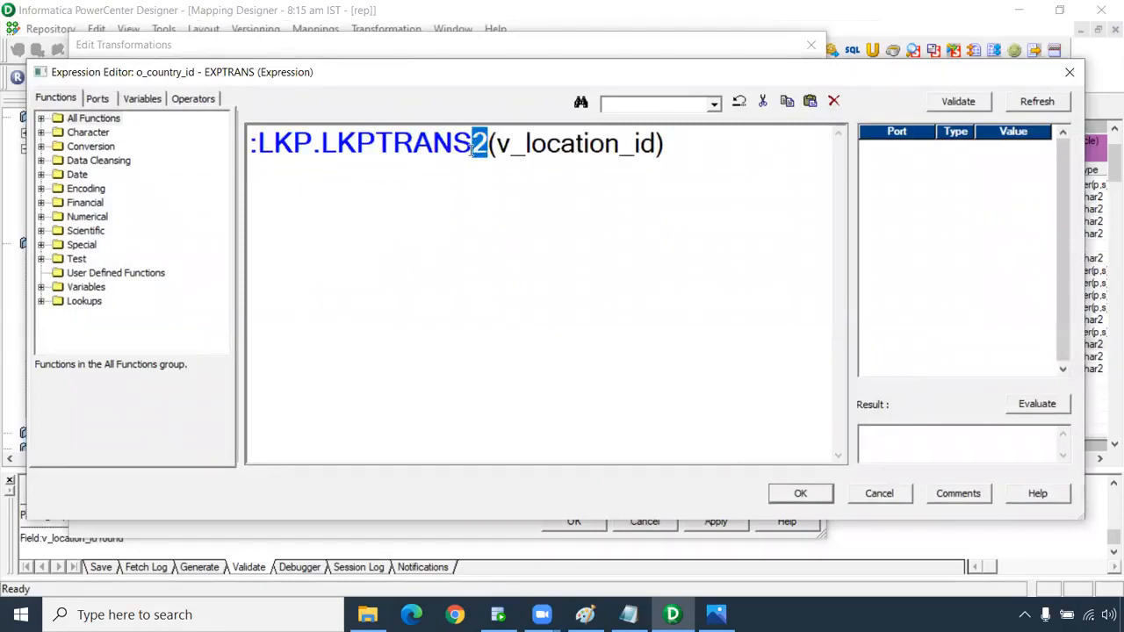
text(4)
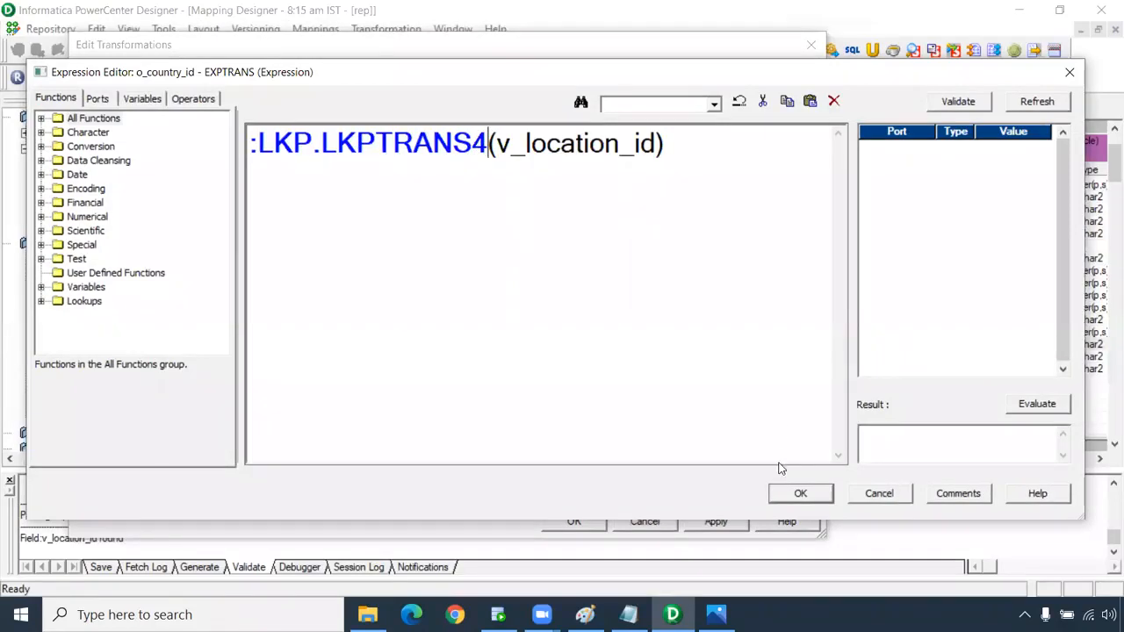
click(799, 492)
click(689, 340)
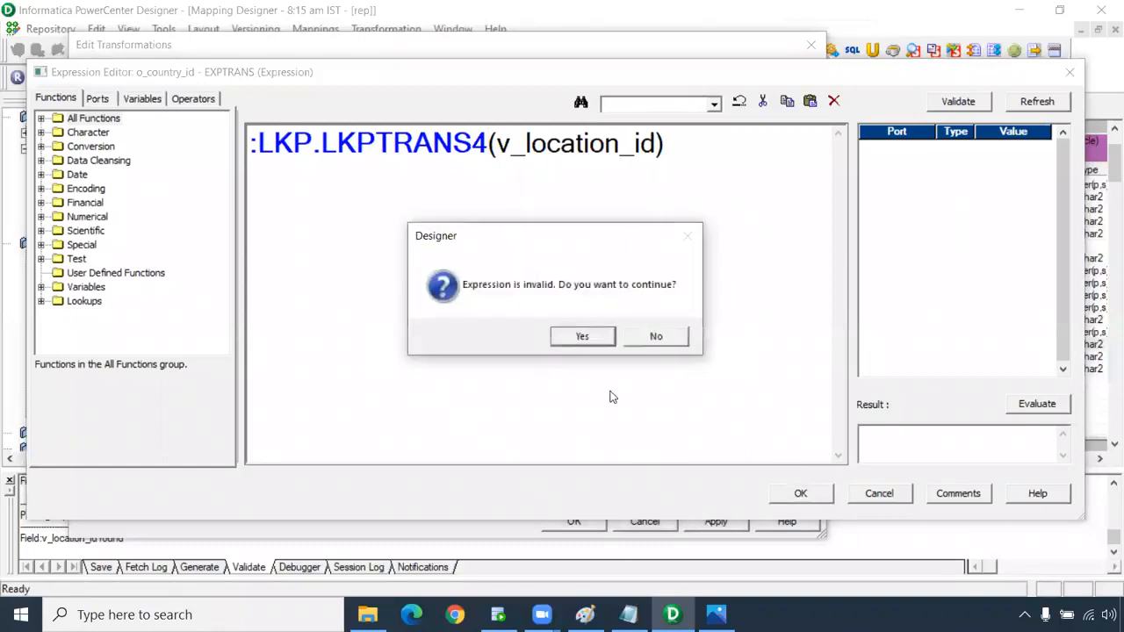
key(Return)
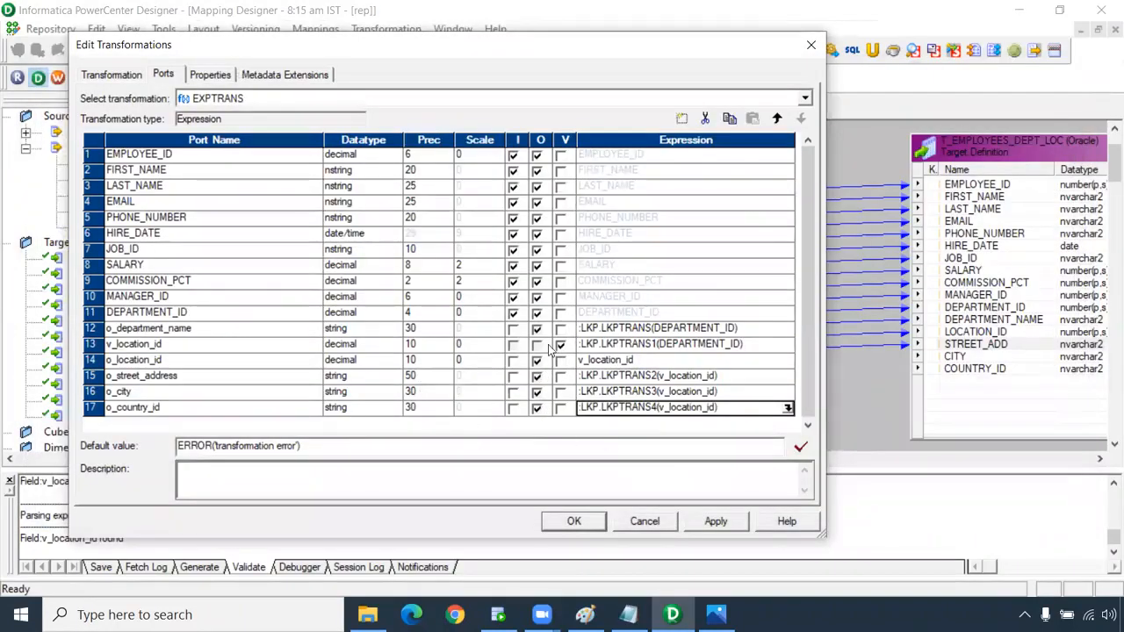
Apply the EXPTRANS port edits and return to the mapping canvas.
click(693, 522)
click(602, 521)
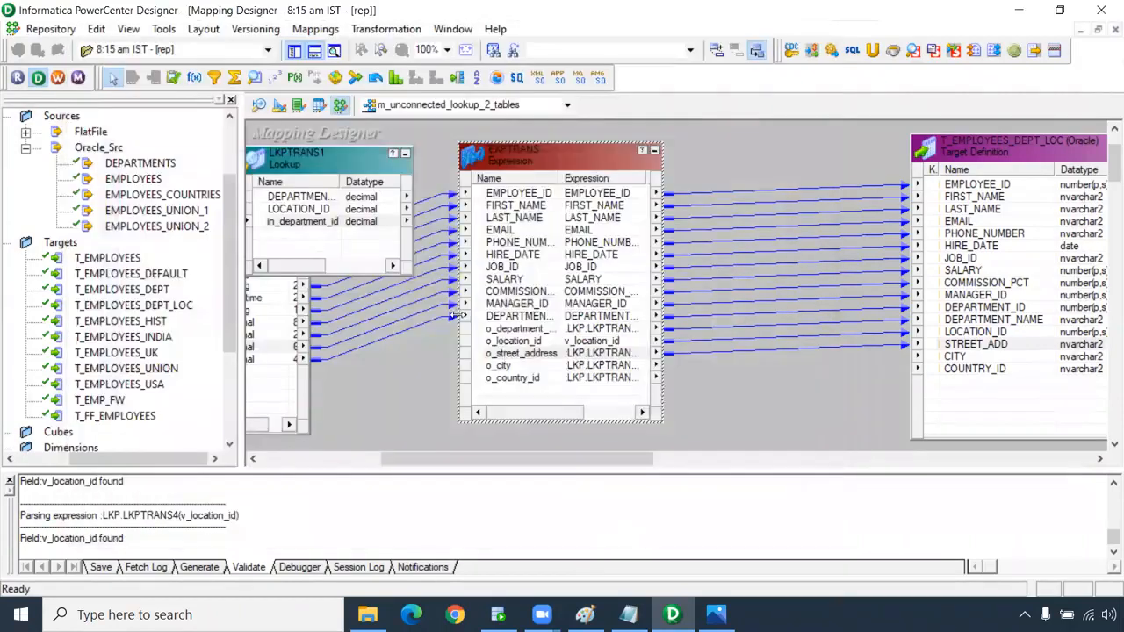
drag(551, 458, 517, 447)
drag(429, 157, 349, 157)
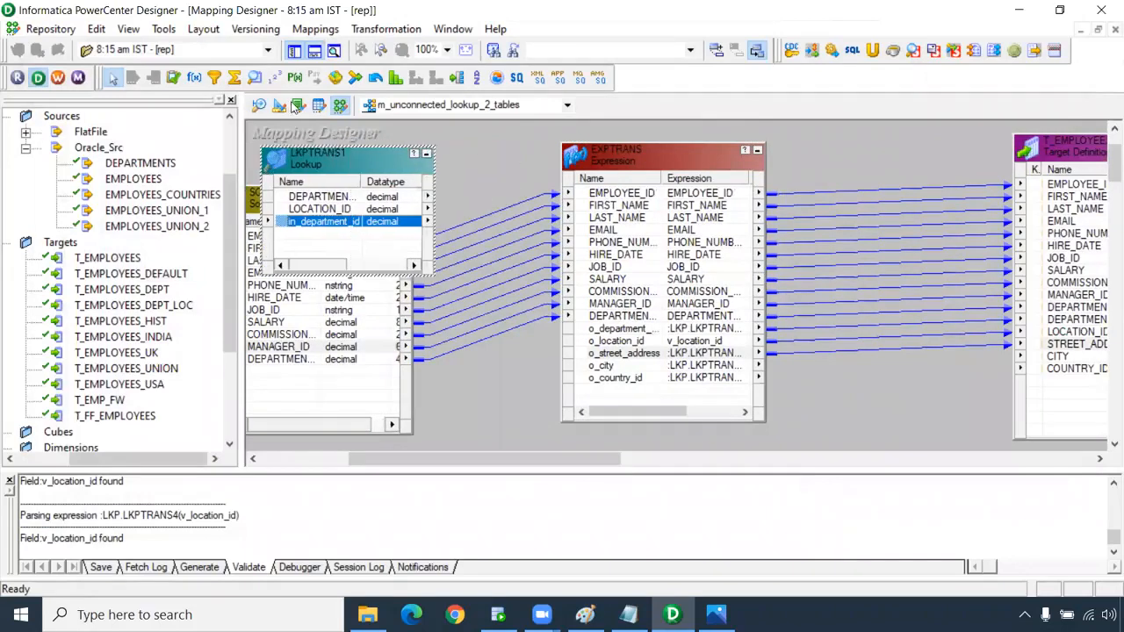
Create a lookup from a source table, then delete the unwanted LKPTRANS2.
click(254, 79)
click(461, 186)
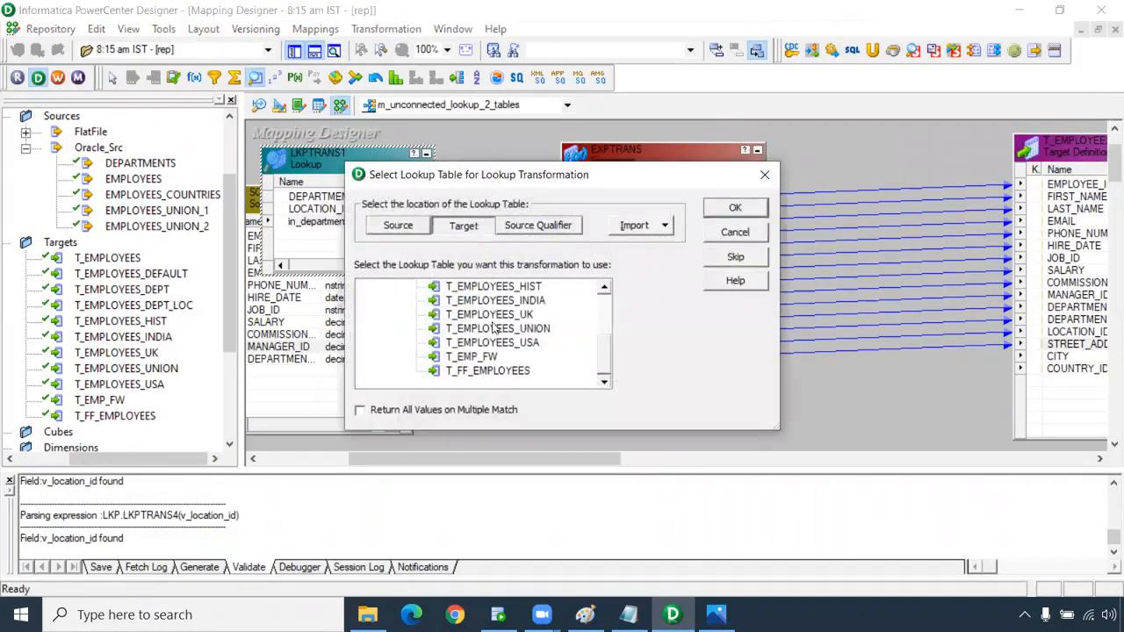
scroll(494, 327, up, 3)
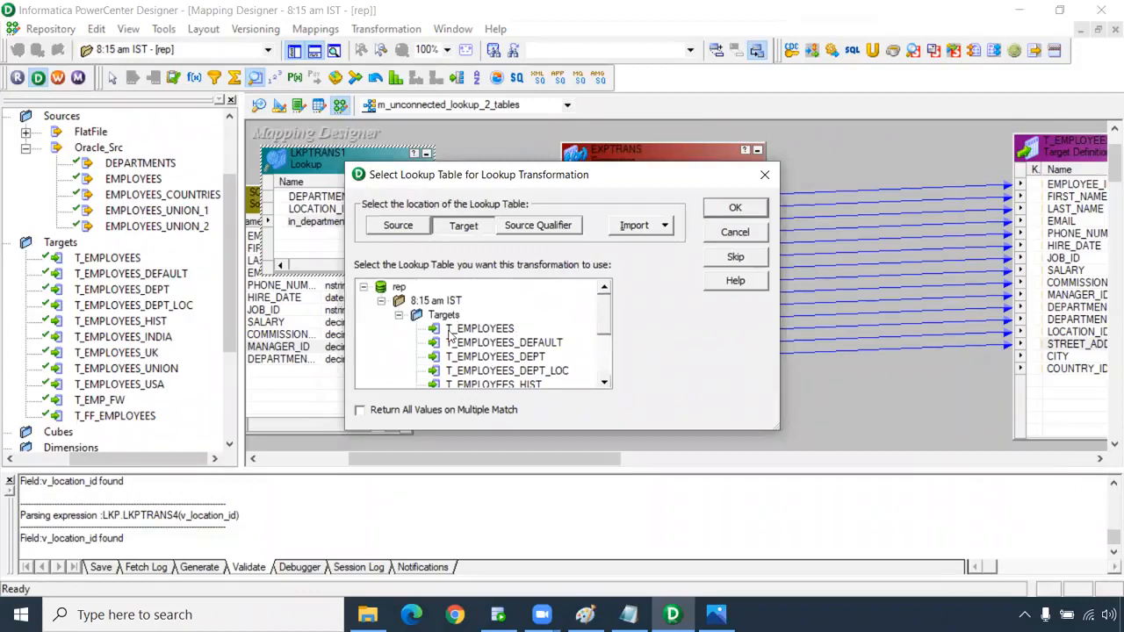
click(398, 225)
scroll(501, 338, up, 2)
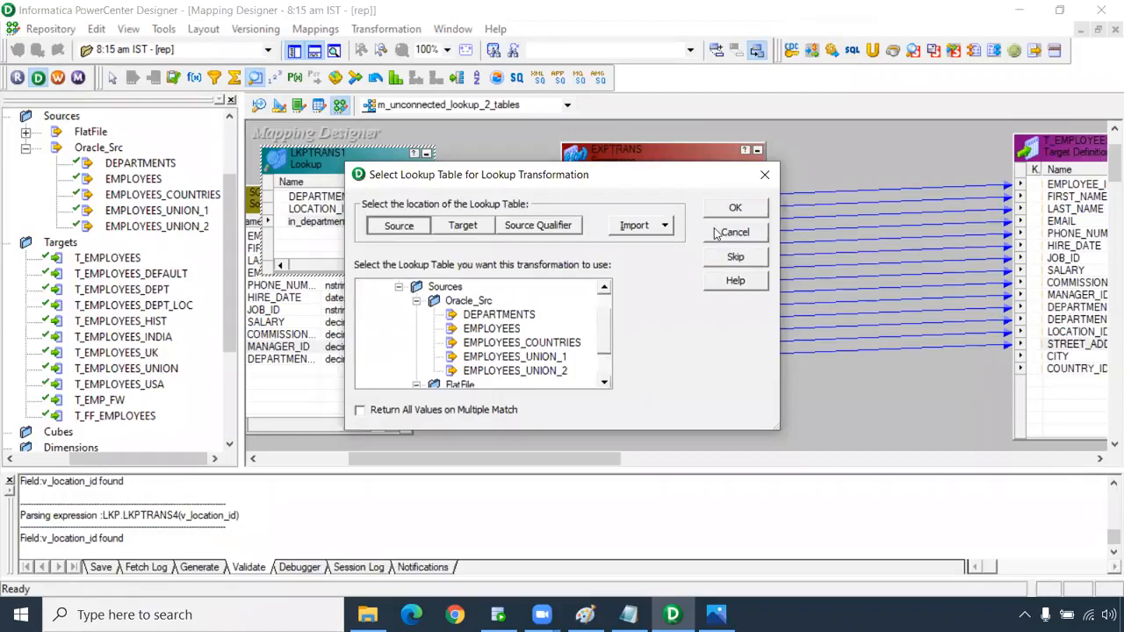
click(735, 208)
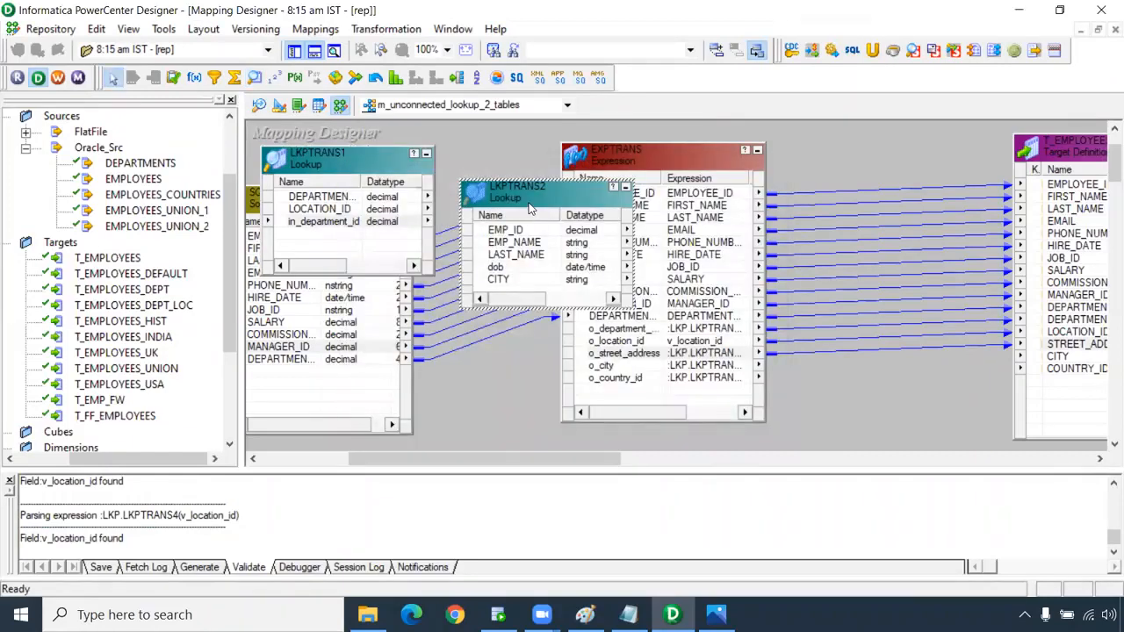
key(Delete)
key(Return)
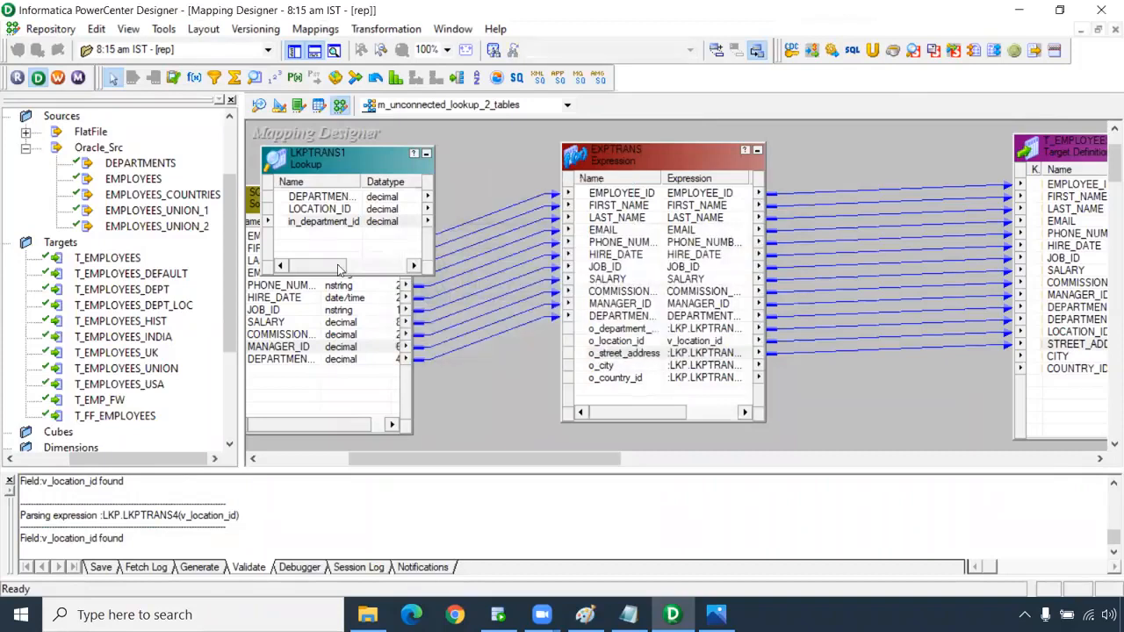
In Source Analyzer, start Import from Database and connect to Oracle_Src with the account password.
click(259, 107)
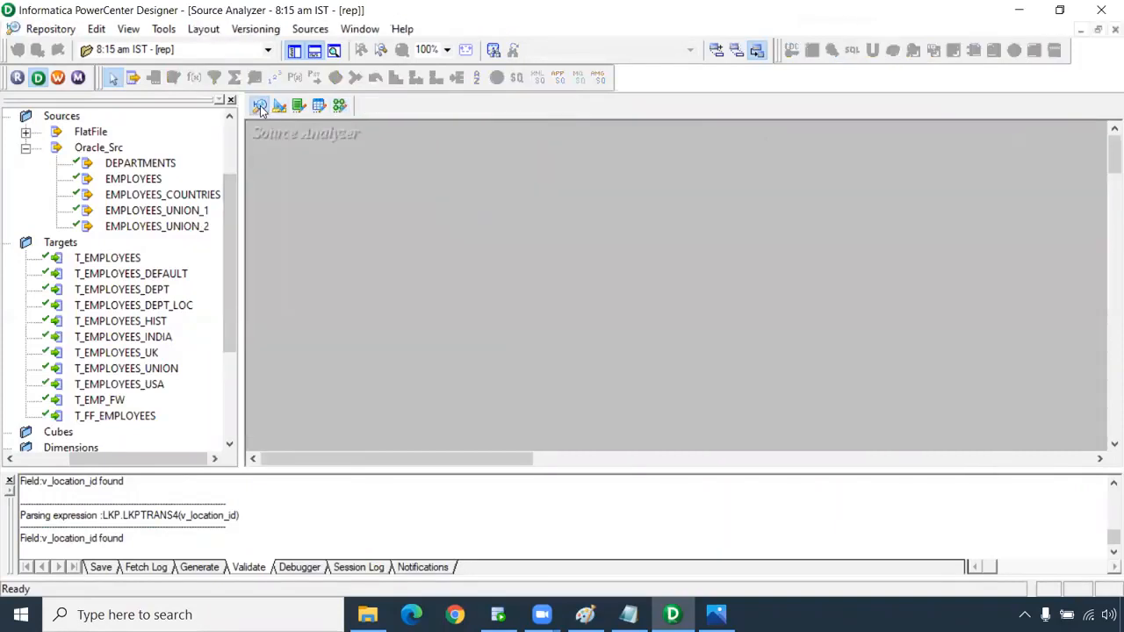
click(310, 29)
click(351, 47)
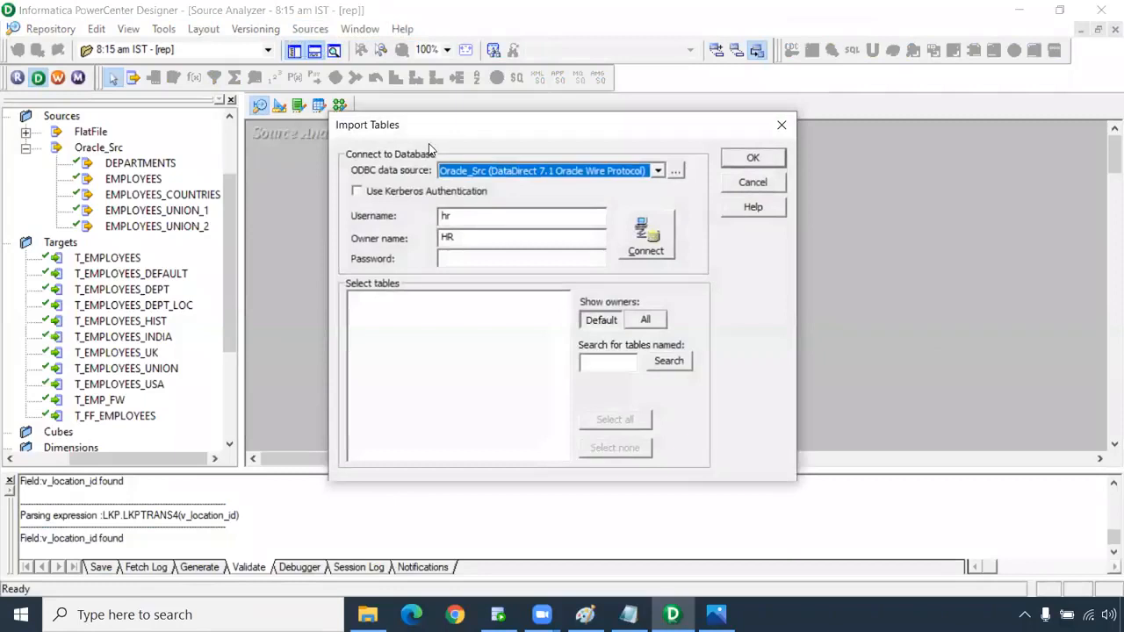
click(463, 254)
text(hr)
key(Return)
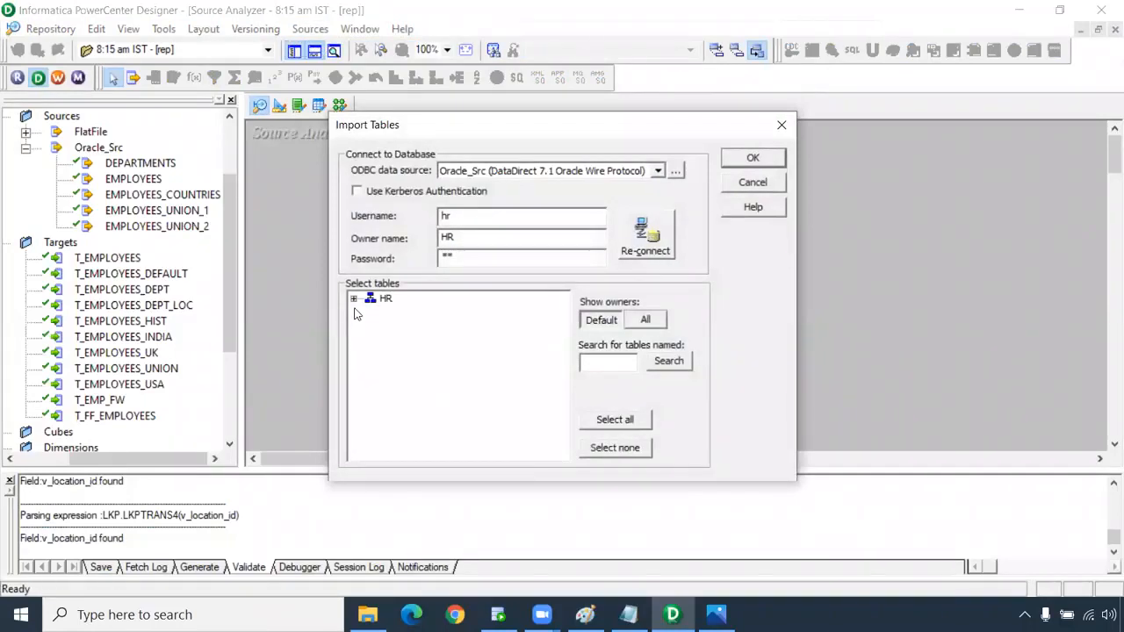
Expand HR > TABLES and import the LOCATIONS table as a source definition.
click(354, 299)
click(370, 313)
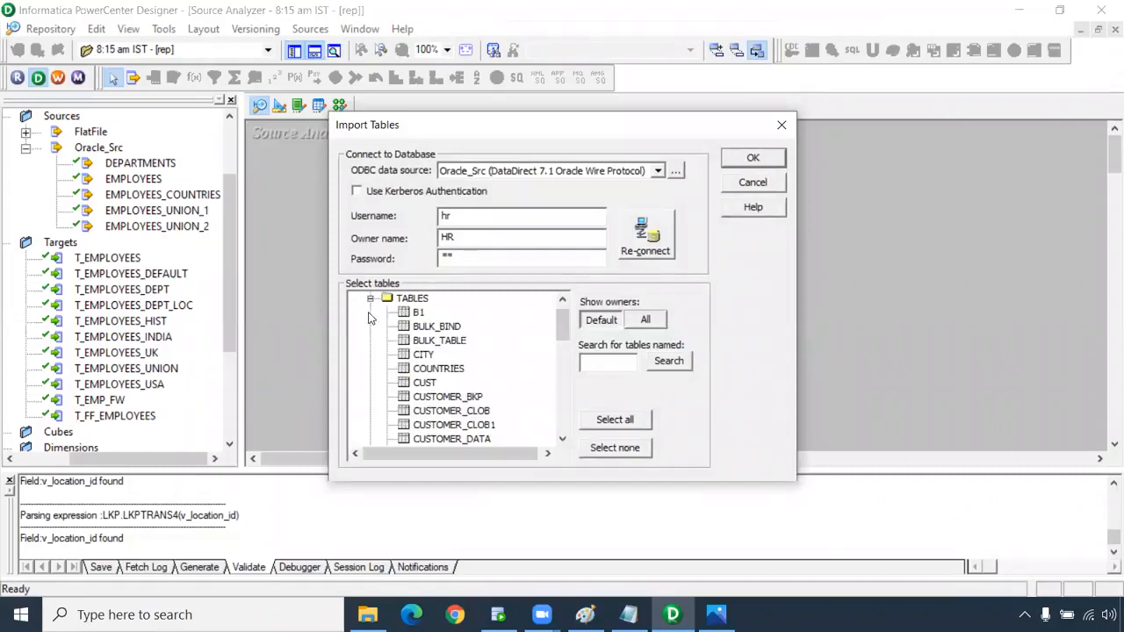
scroll(448, 386, down, 7)
scroll(453, 410, down, 4)
scroll(453, 410, up, 9)
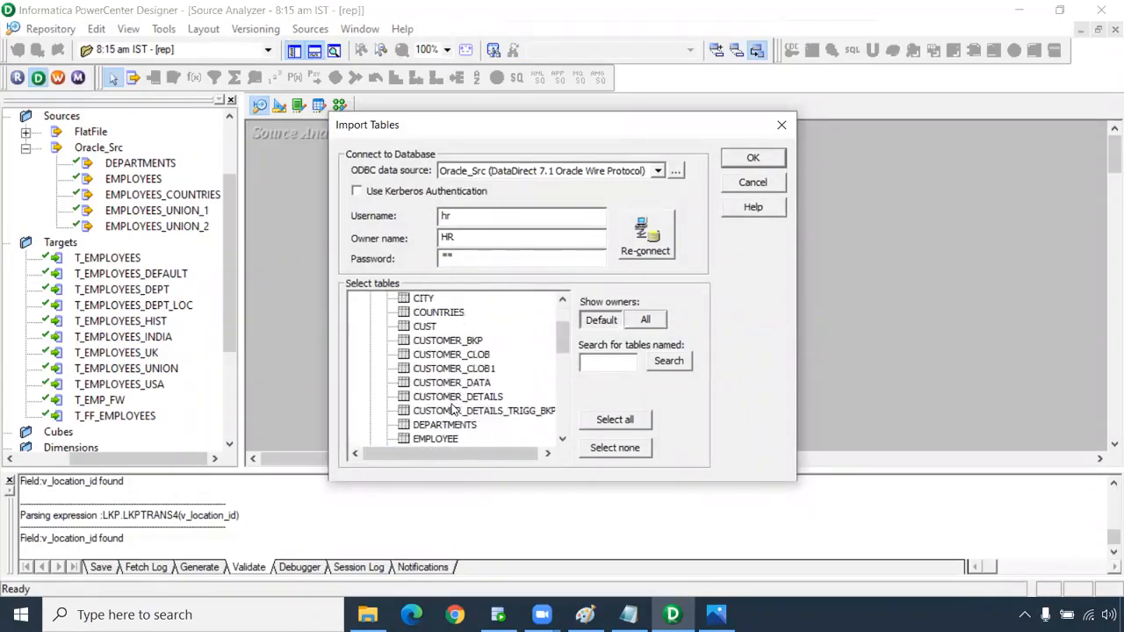
scroll(452, 378, up, 2)
scroll(452, 382, down, 4)
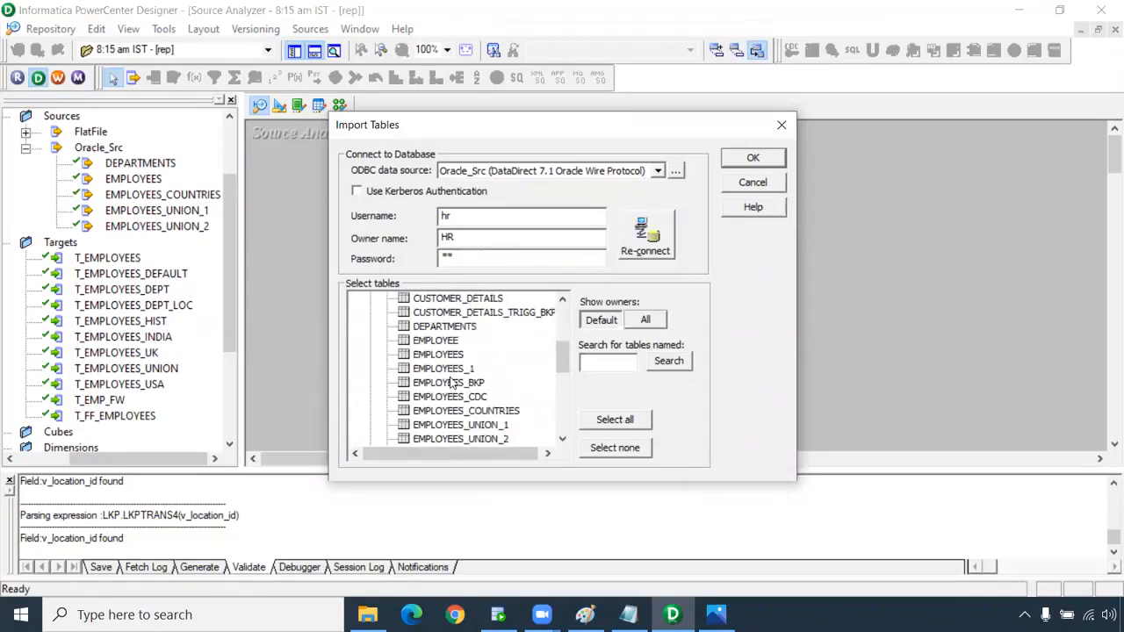
scroll(451, 385, down, 2)
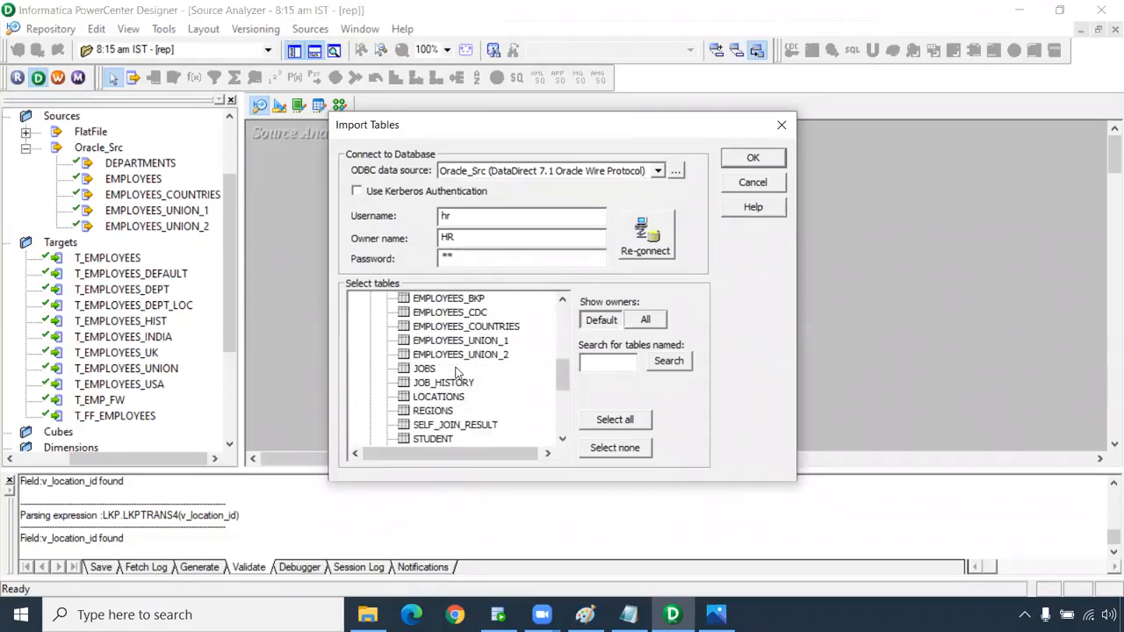
click(454, 401)
click(753, 160)
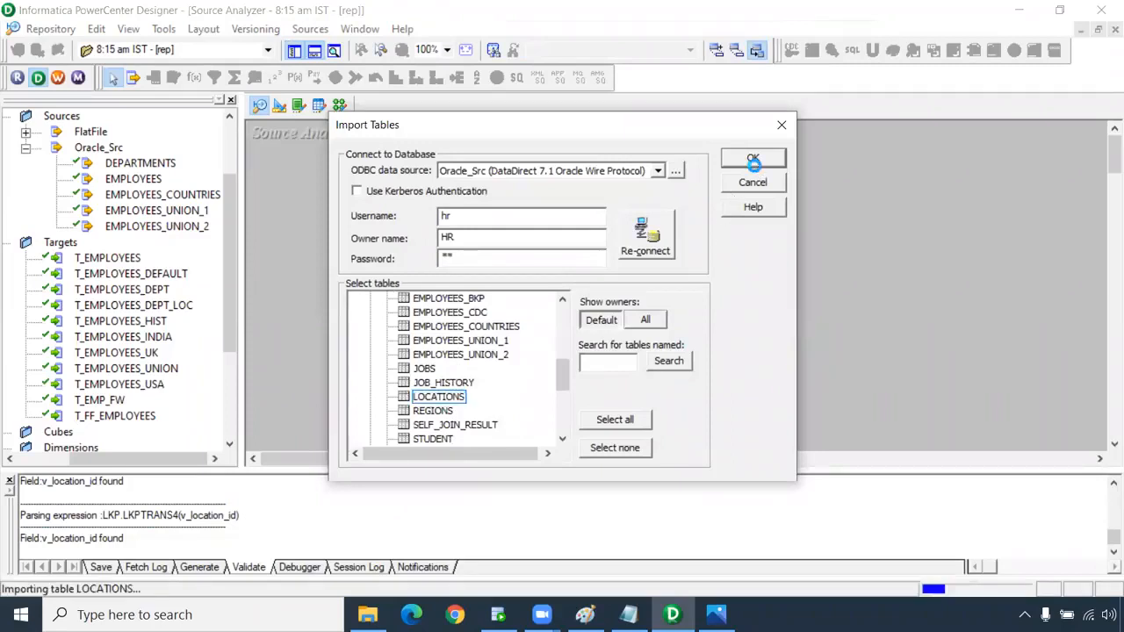
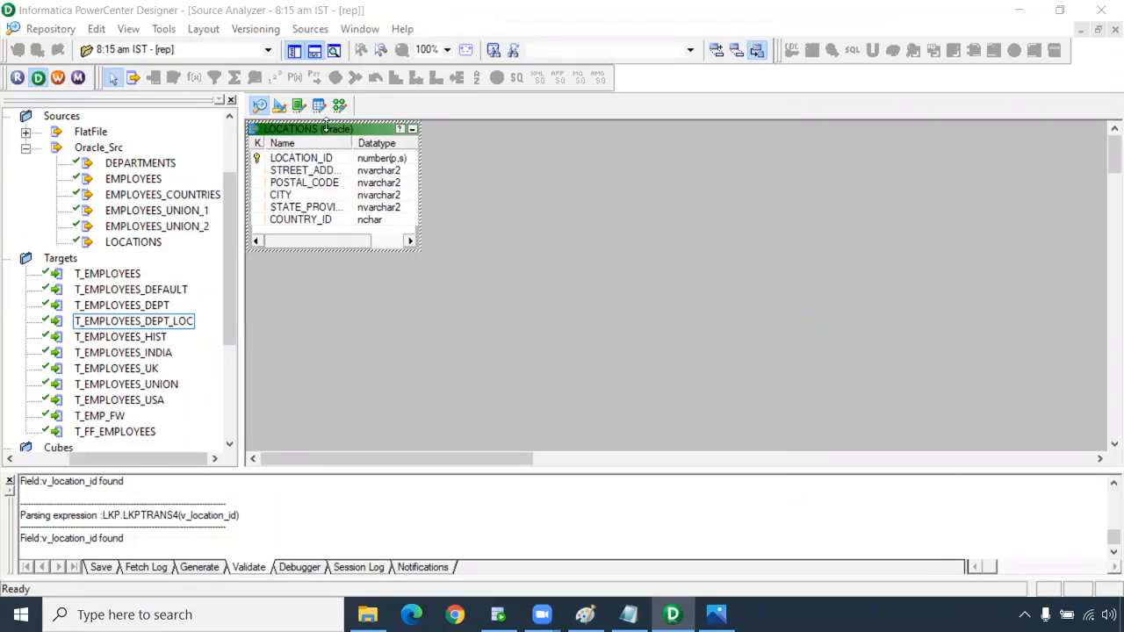
Move and enlarge the LOCATIONS source definition, then switch to Mapping Designer.
drag(326, 131, 358, 160)
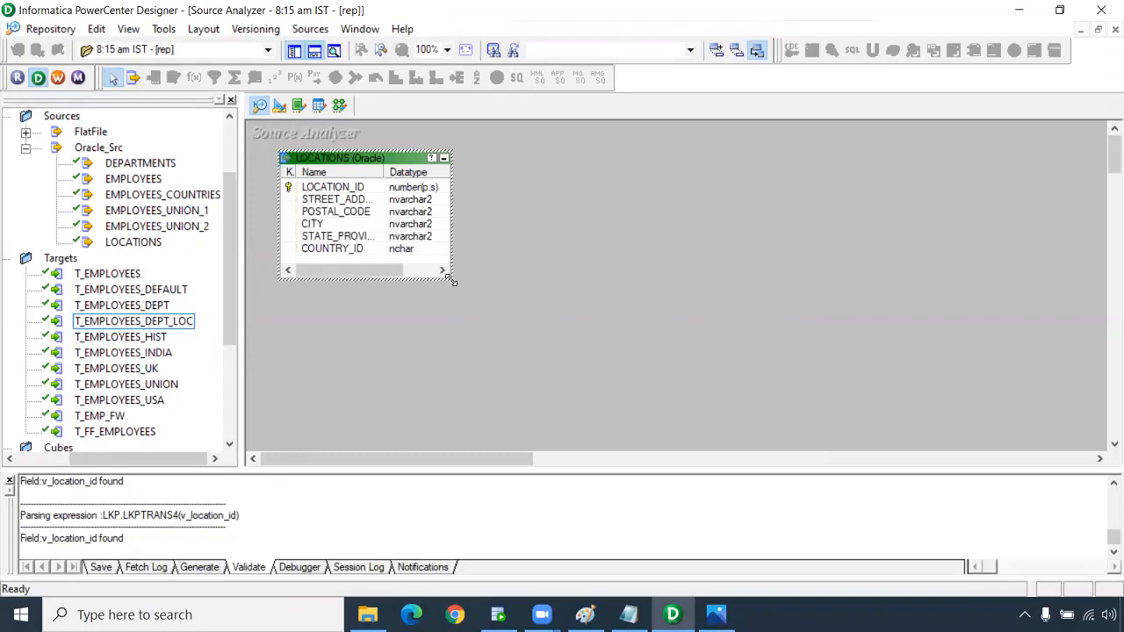
drag(450, 278, 482, 336)
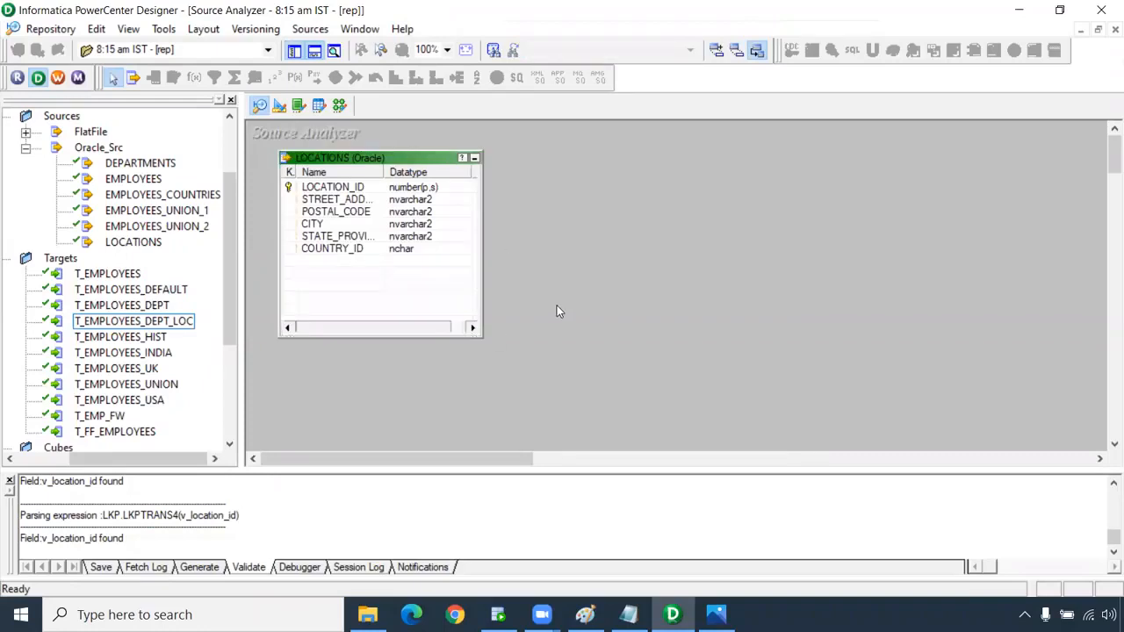
click(340, 106)
Place a new Lookup on the m_unconnected_lookup_2_tables canvas, listing source tables as lookup candidates.
click(254, 77)
click(455, 149)
click(423, 226)
scroll(505, 334, up, 2)
Create lookup LKPTRANS2 on the LOCATIONS table, widen it and open its ports.
click(515, 360)
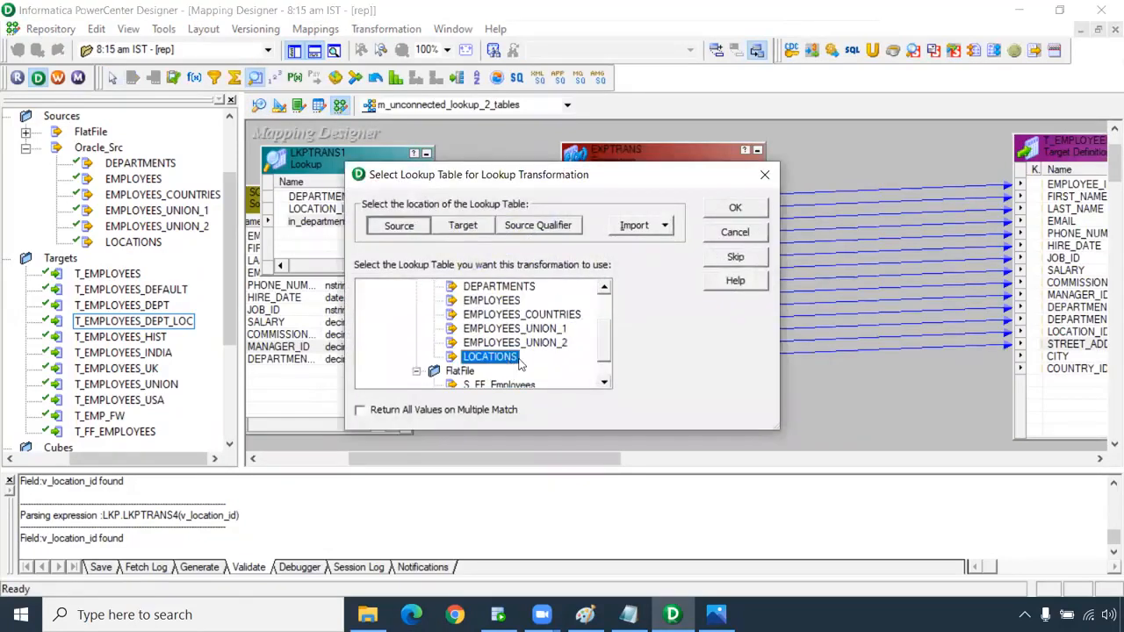
click(733, 212)
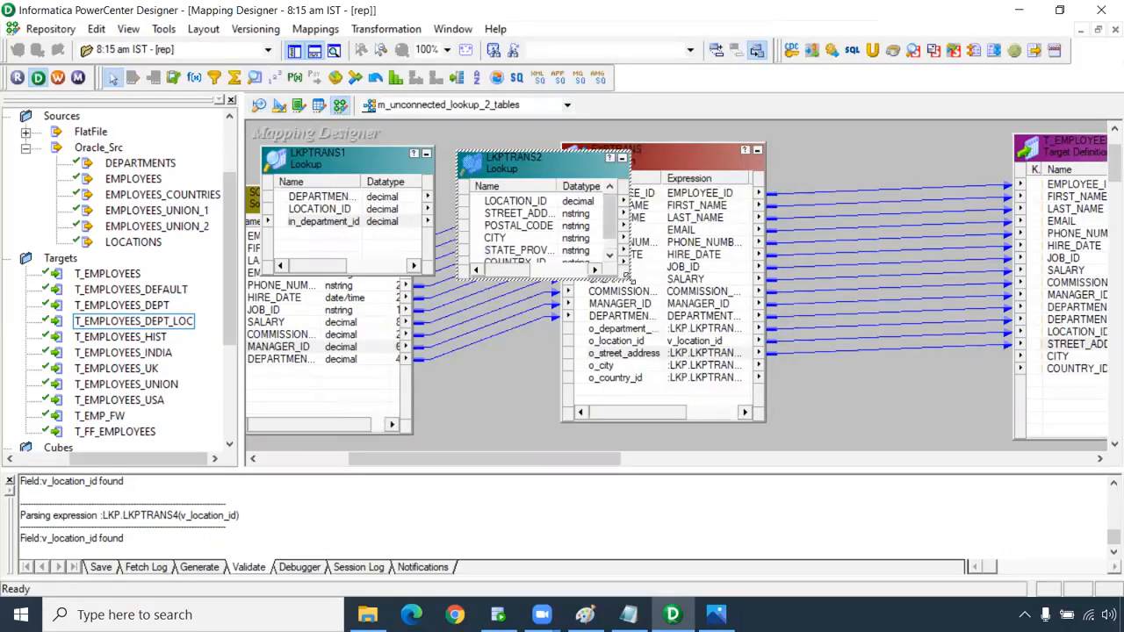
drag(626, 275, 694, 278)
double_click(566, 222)
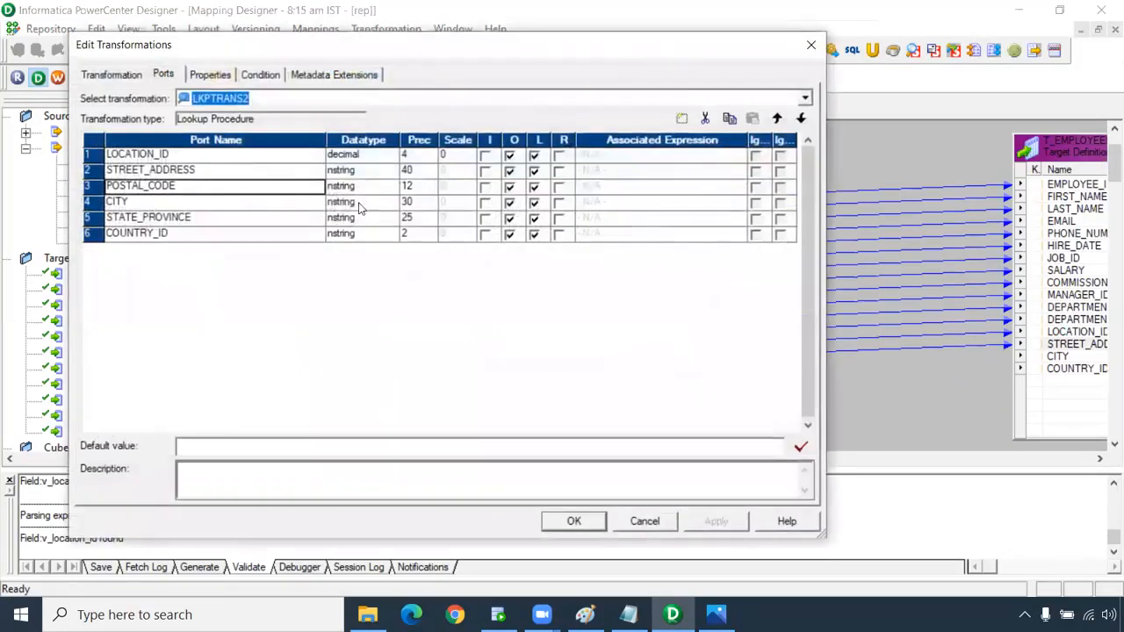
Delete POSTAL_CODE and the other unneeded ports, then add a decimal input port in_location_id.
click(172, 170)
click(177, 186)
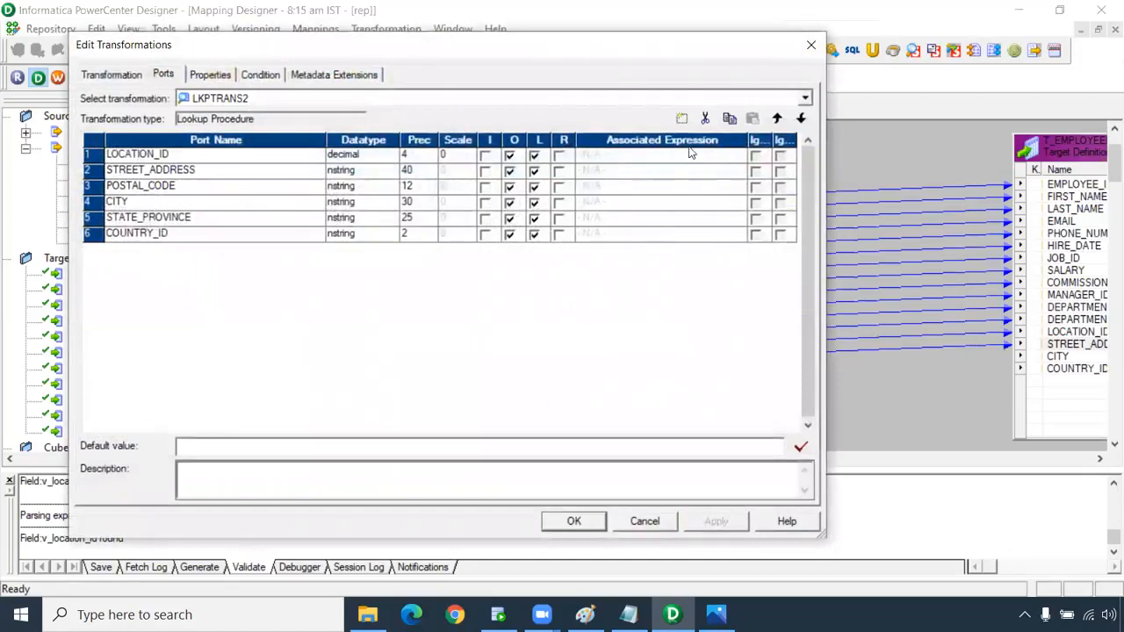
click(704, 118)
click(704, 118)
click(704, 118)
click(704, 118)
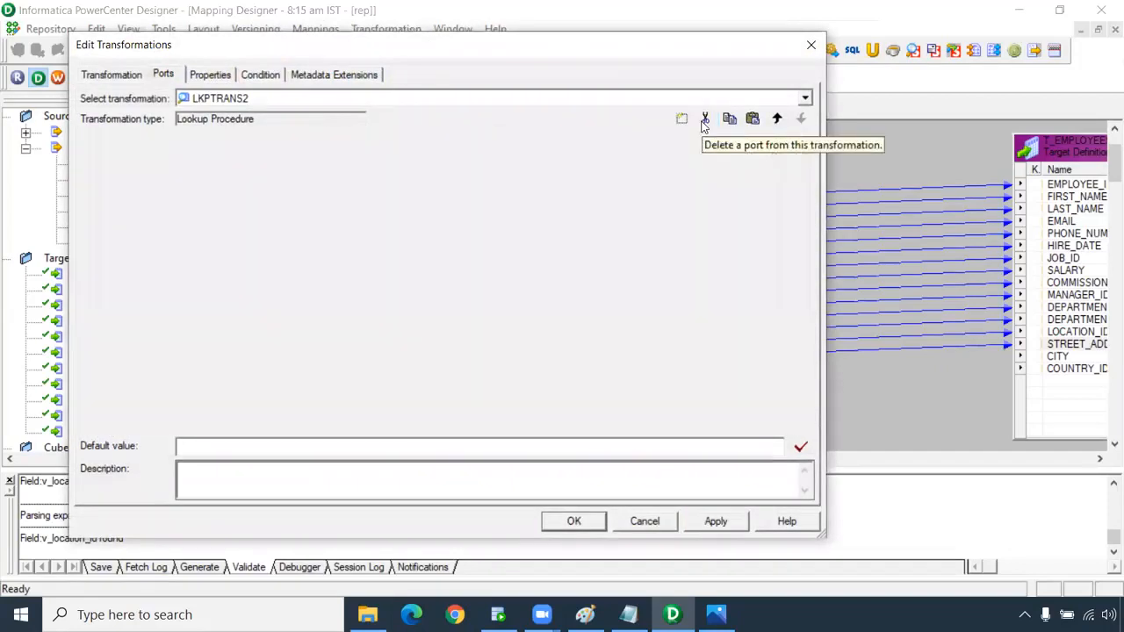
click(681, 119)
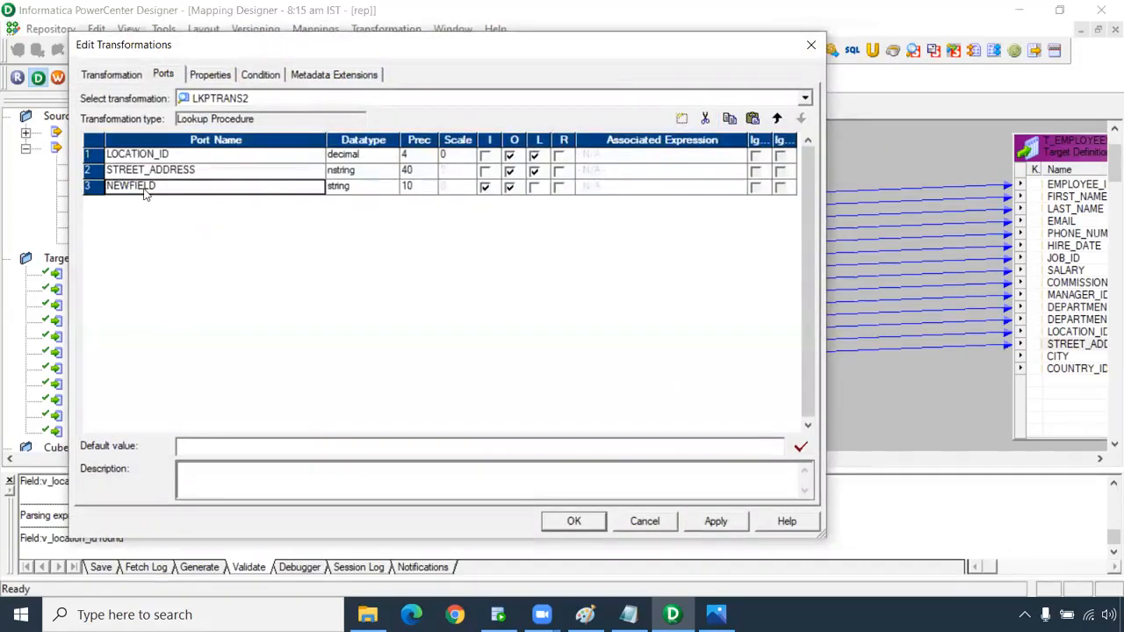
double_click(144, 188)
text(in)
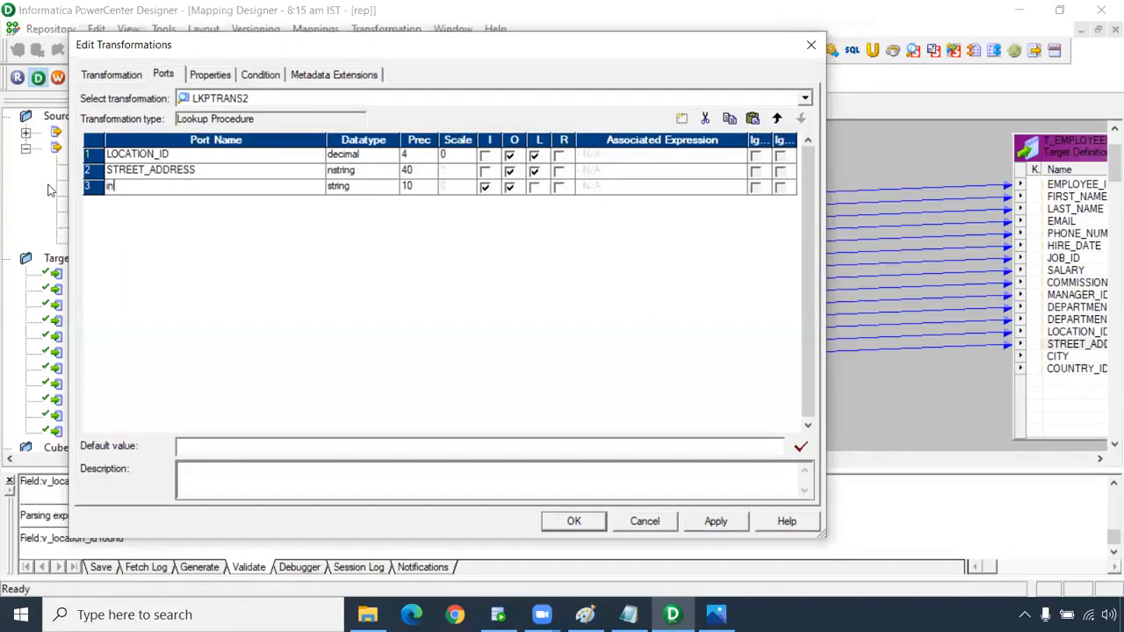
text(_location_id)
click(351, 187)
click(344, 238)
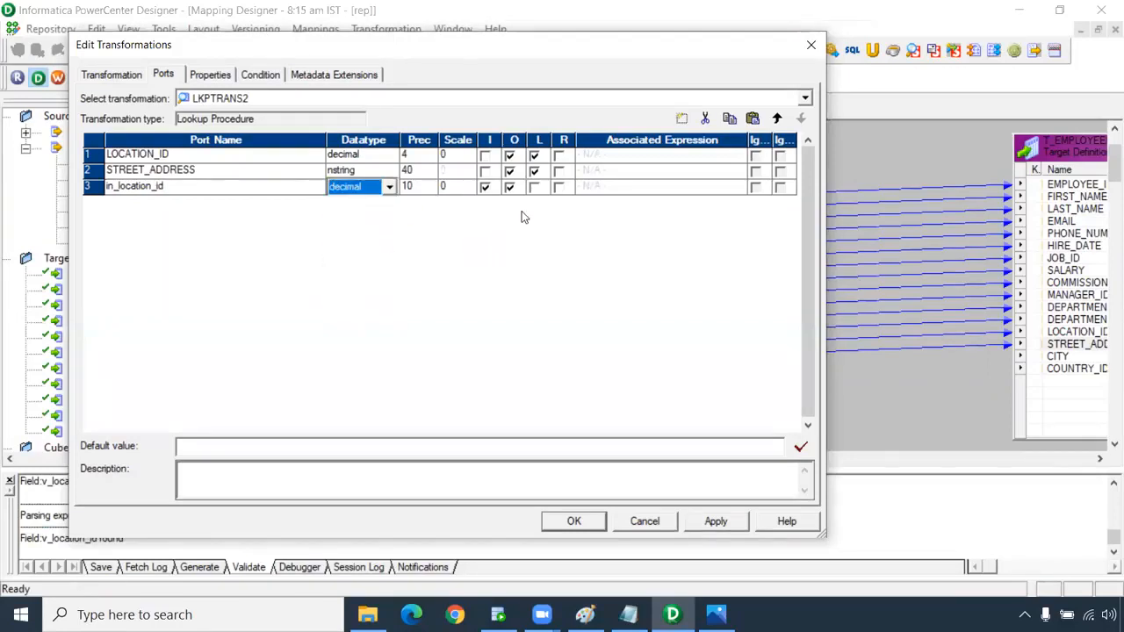
Return STREET_ADDRESS, add condition LOCATION_ID = in_location_id, and apply the LKPTRANS2 changes.
click(559, 172)
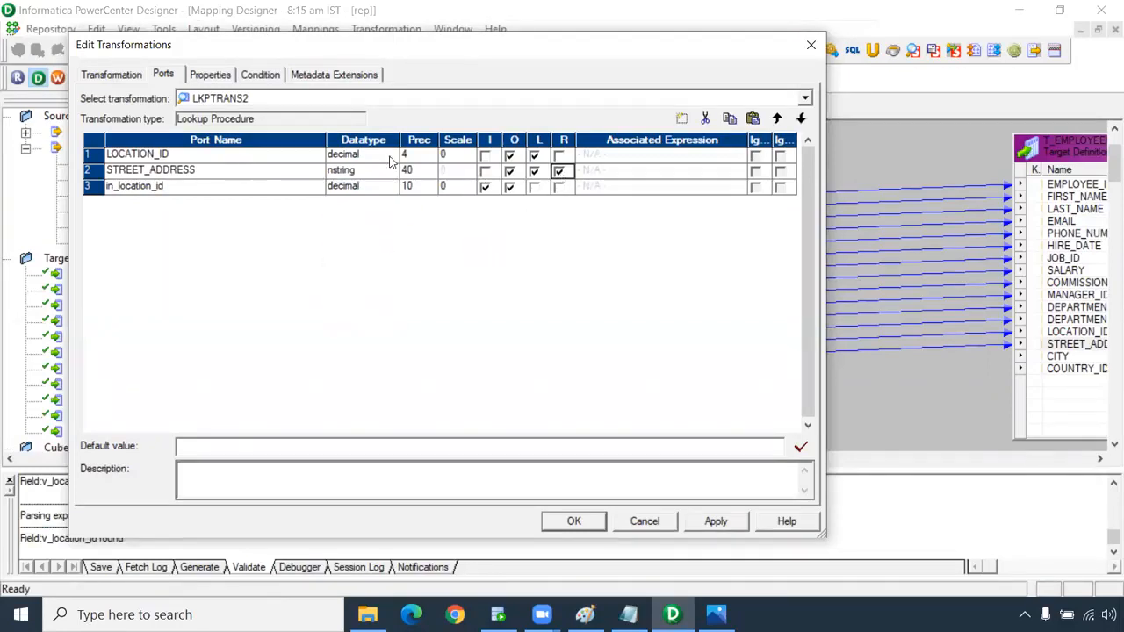
click(261, 75)
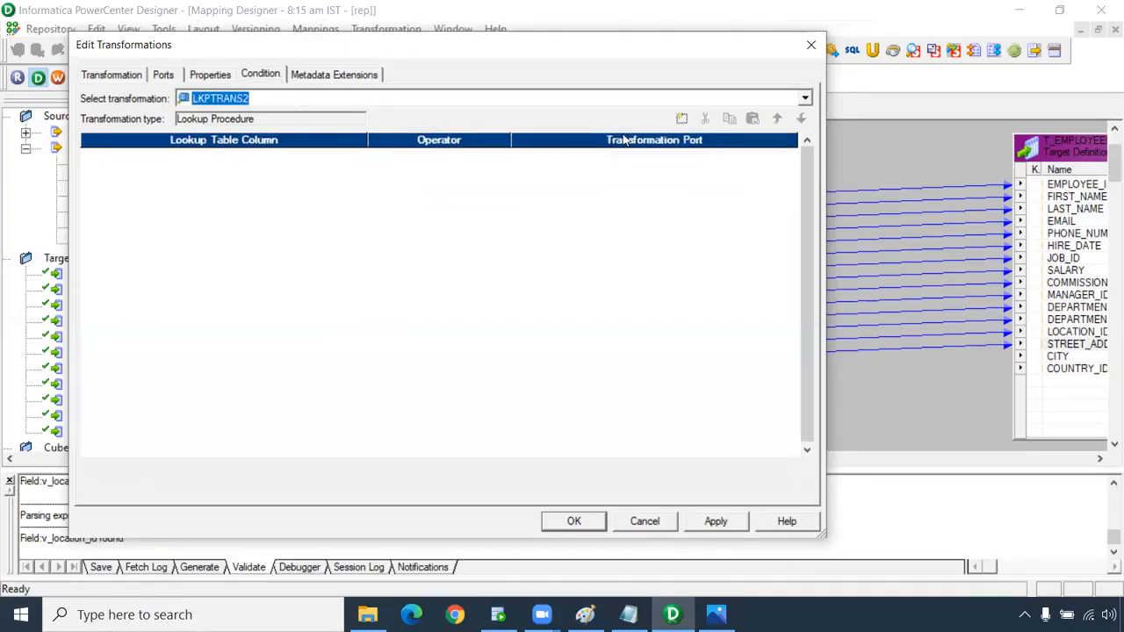
click(681, 117)
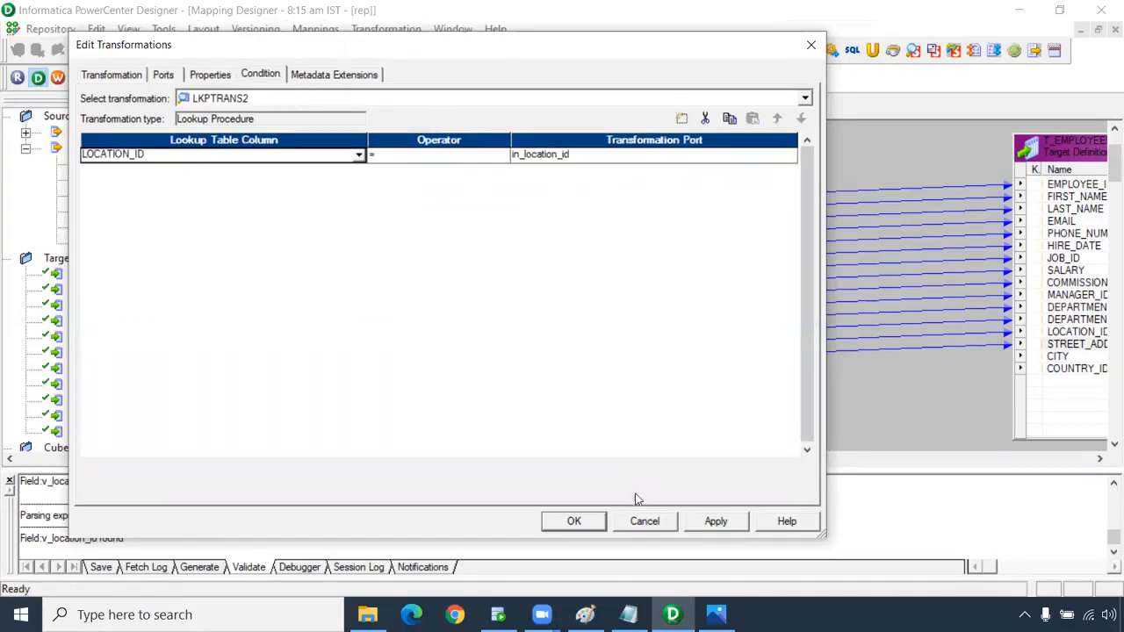
click(725, 521)
click(573, 521)
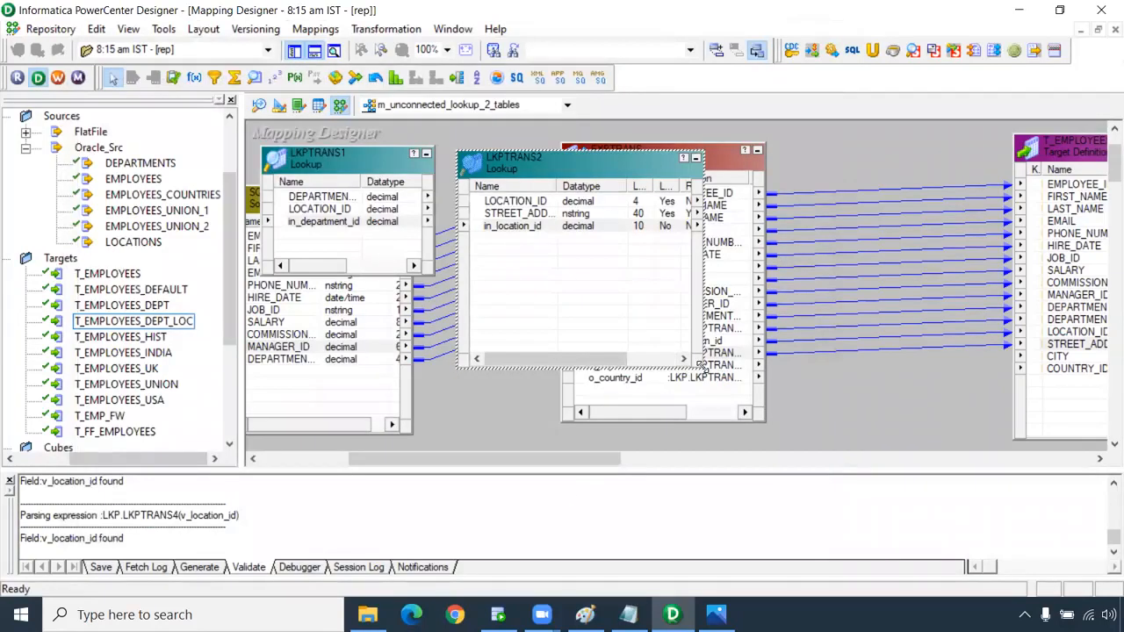
drag(700, 368, 665, 286)
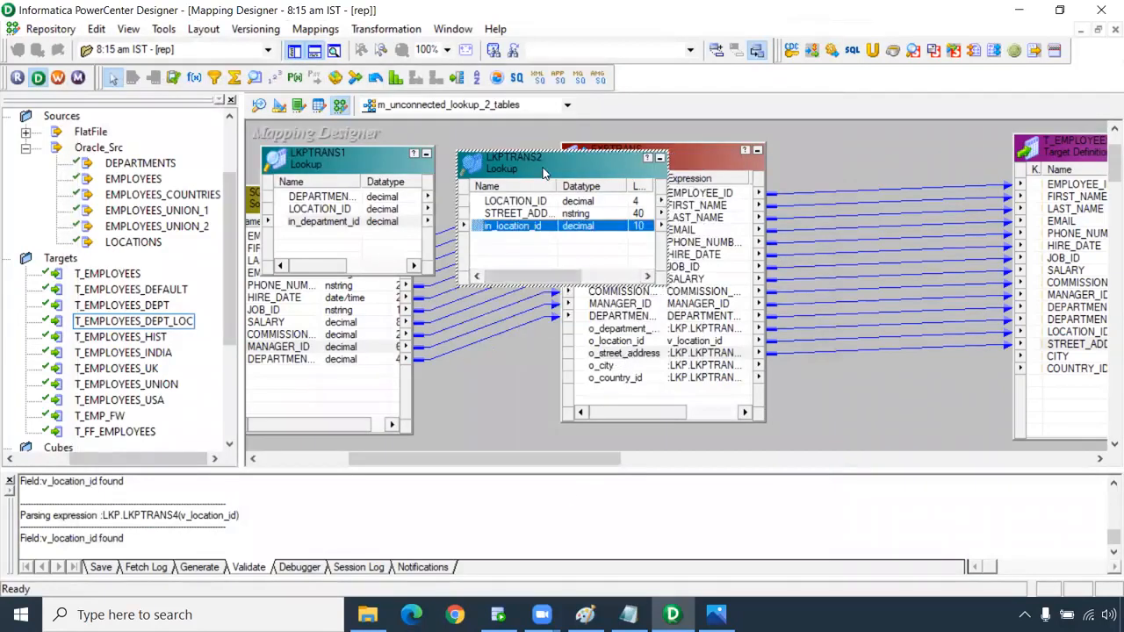
click(255, 78)
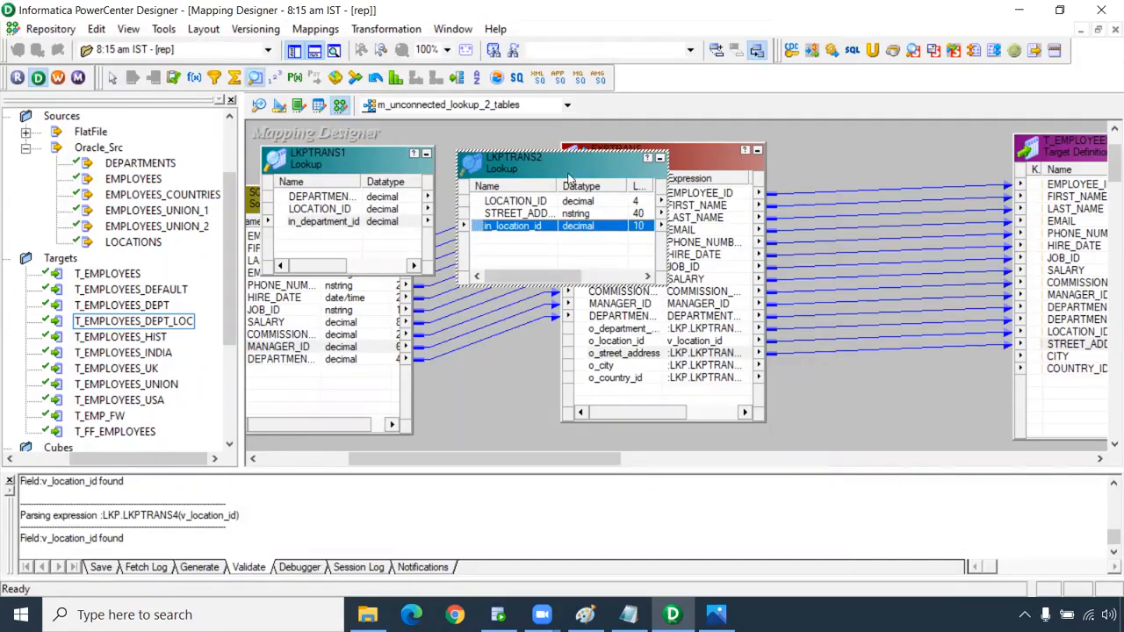
Create lookup LKPTRANS3 on the LOCATIONS table and open its ports.
click(788, 160)
click(423, 225)
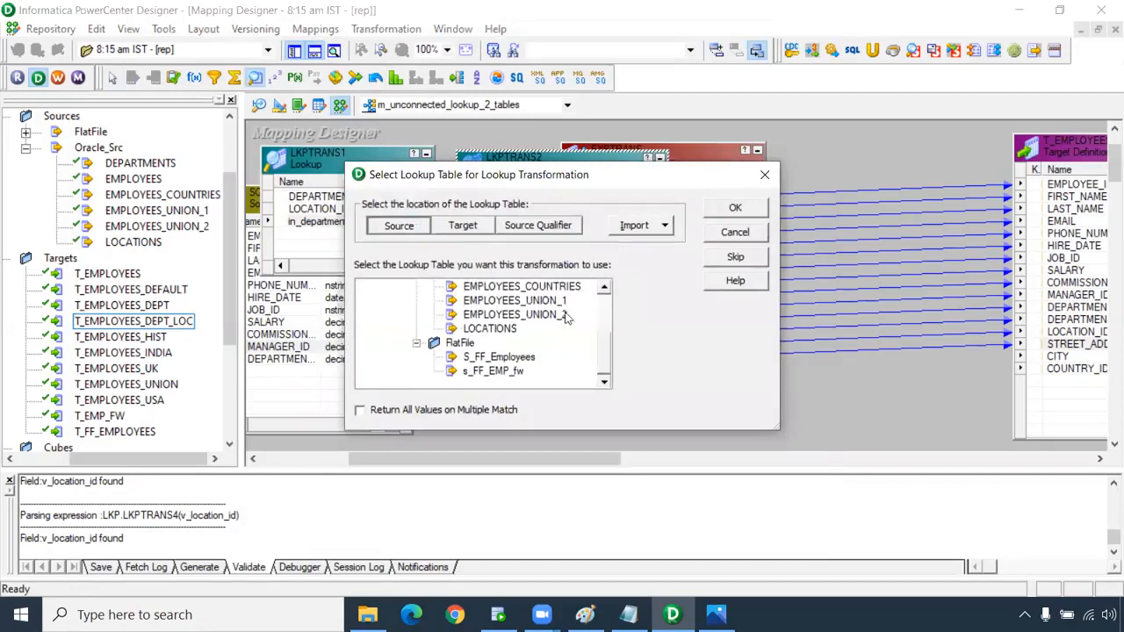
click(514, 329)
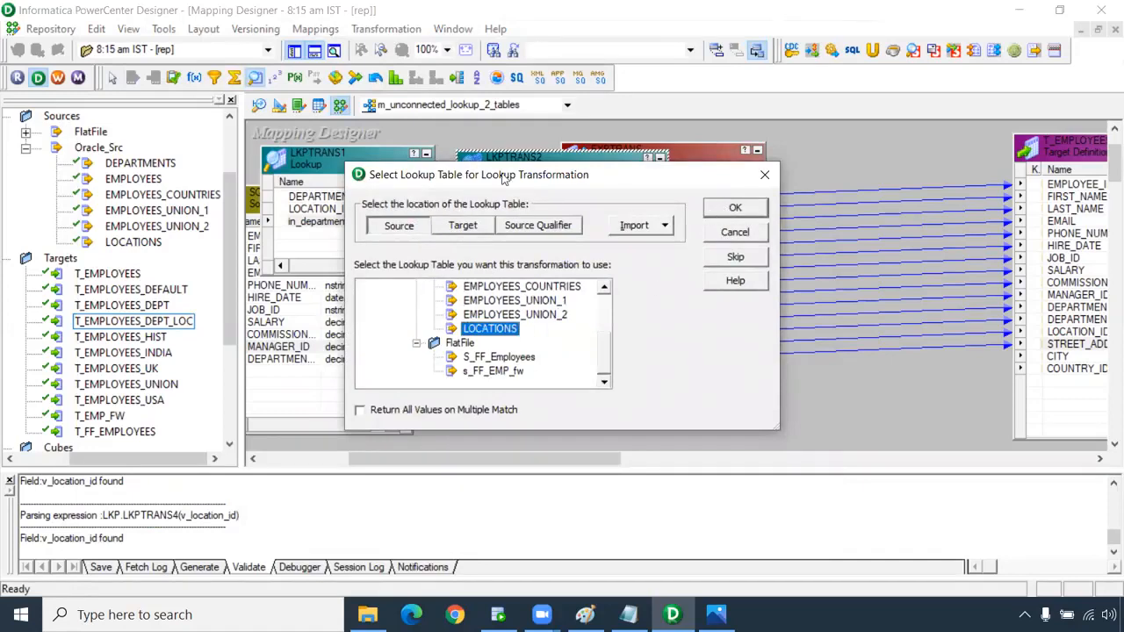
click(711, 213)
click(866, 228)
double_click(865, 231)
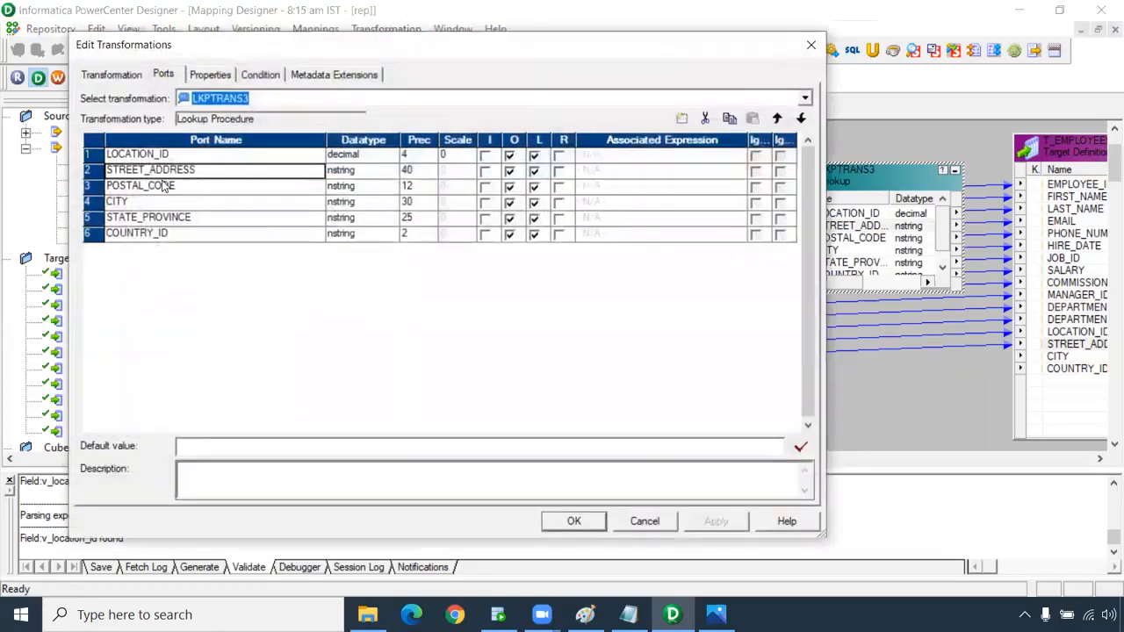
Remove STREET_ADDRESS, POSTAL_CODE and STATE_PROVINCE ports; add decimal input port in_location_id.
click(705, 119)
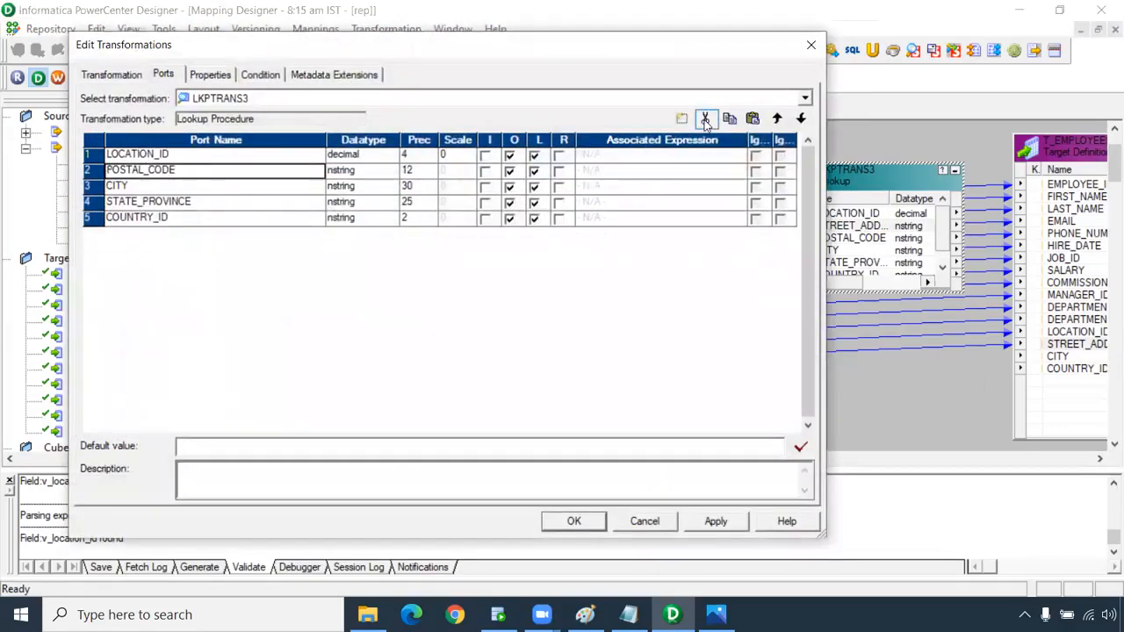
click(705, 119)
click(195, 185)
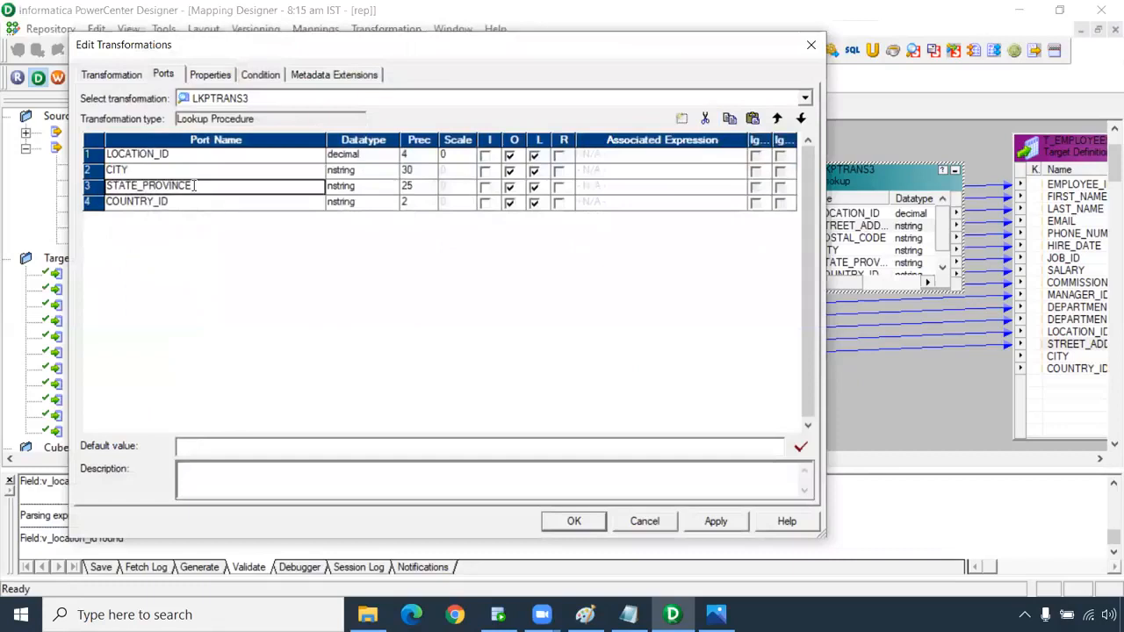
click(704, 119)
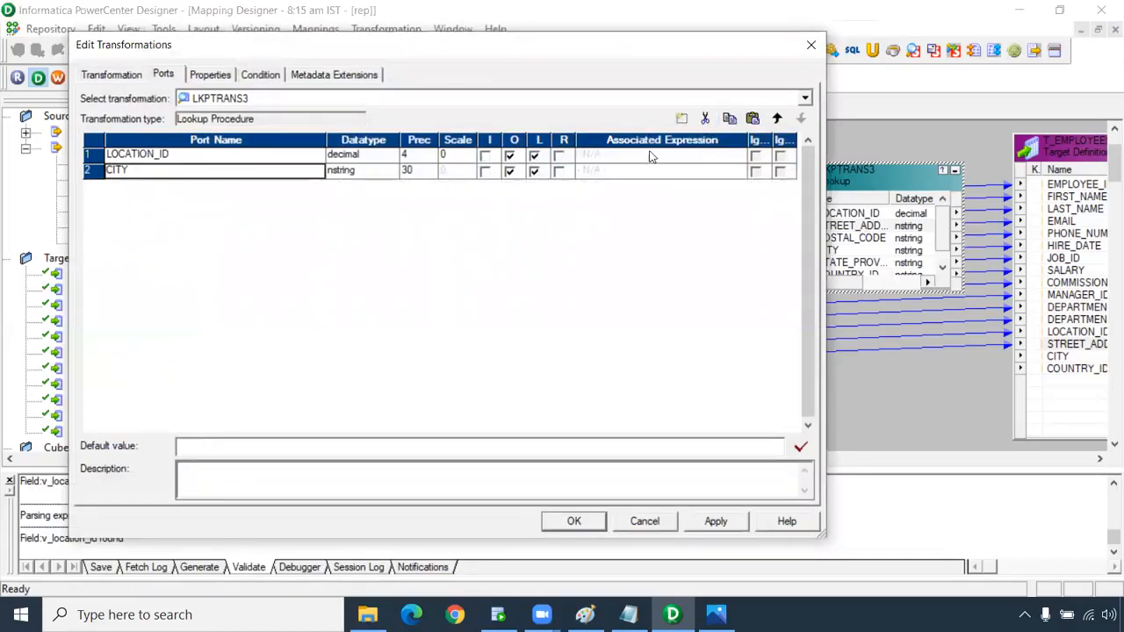
click(682, 119)
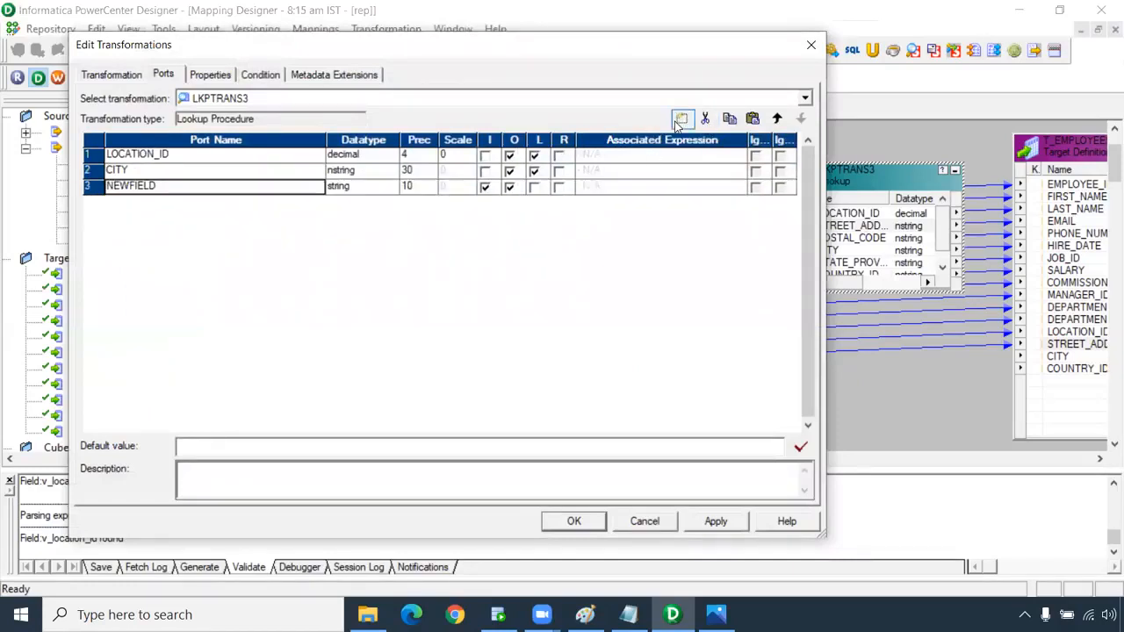
click(156, 189)
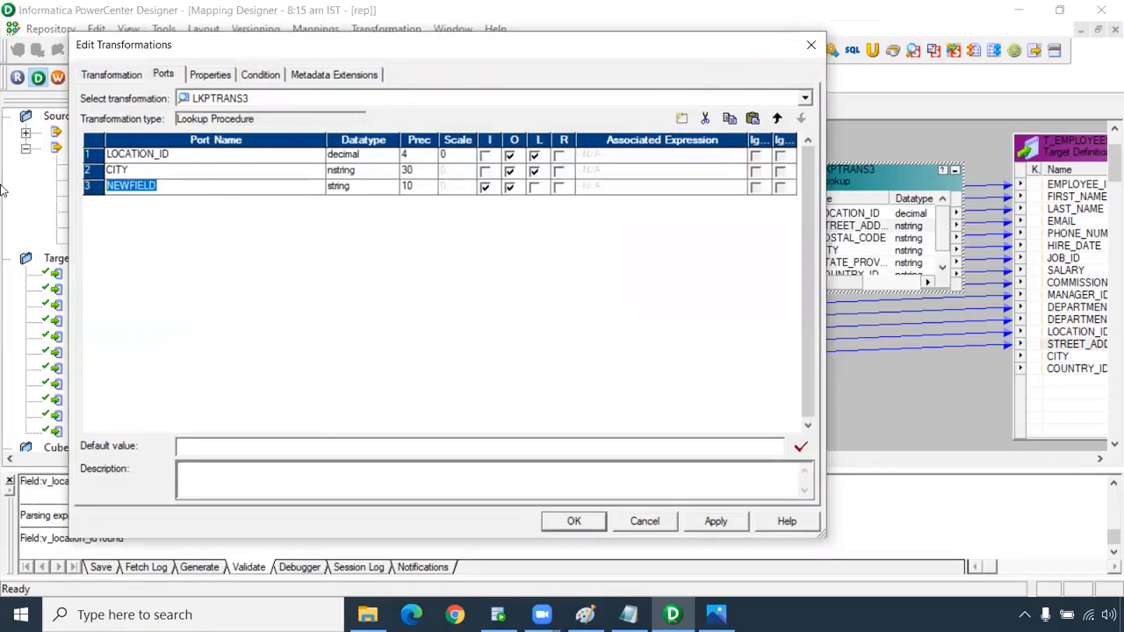
text(I)
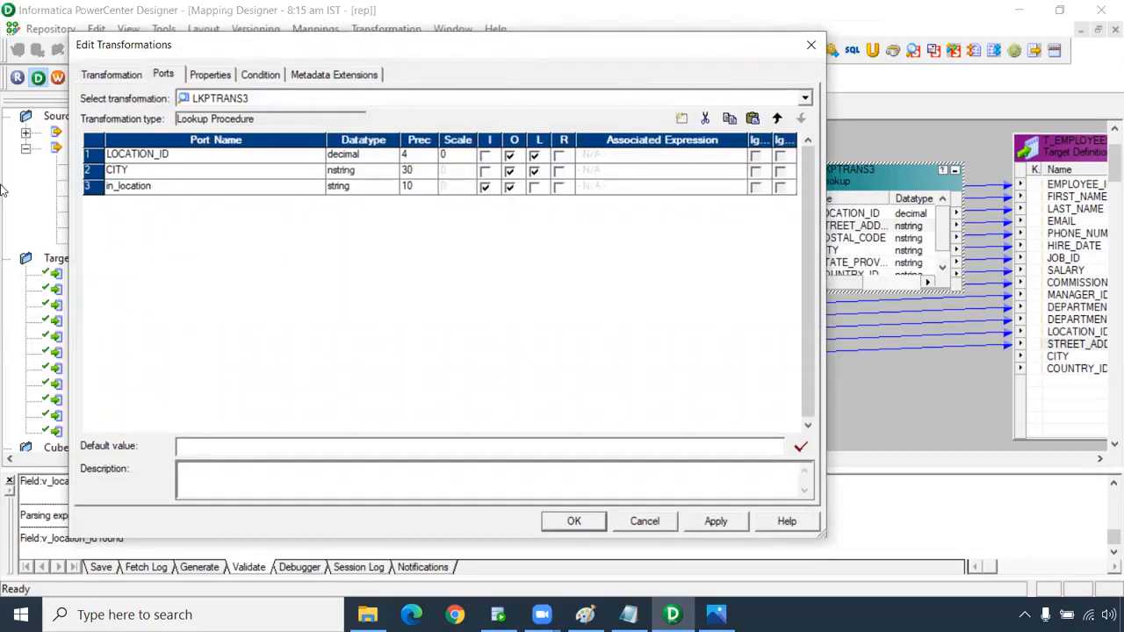
click(351, 186)
click(352, 186)
click(355, 235)
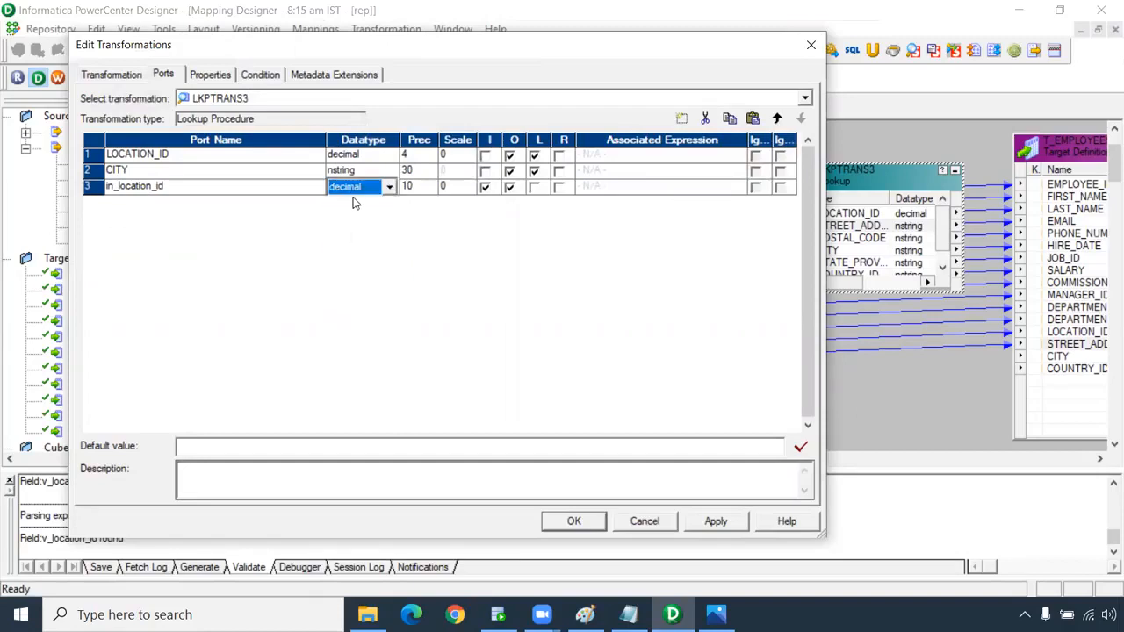
Return CITY, add condition LOCATION_ID = in_location_id, and apply LKPTRANS3's settings.
click(559, 172)
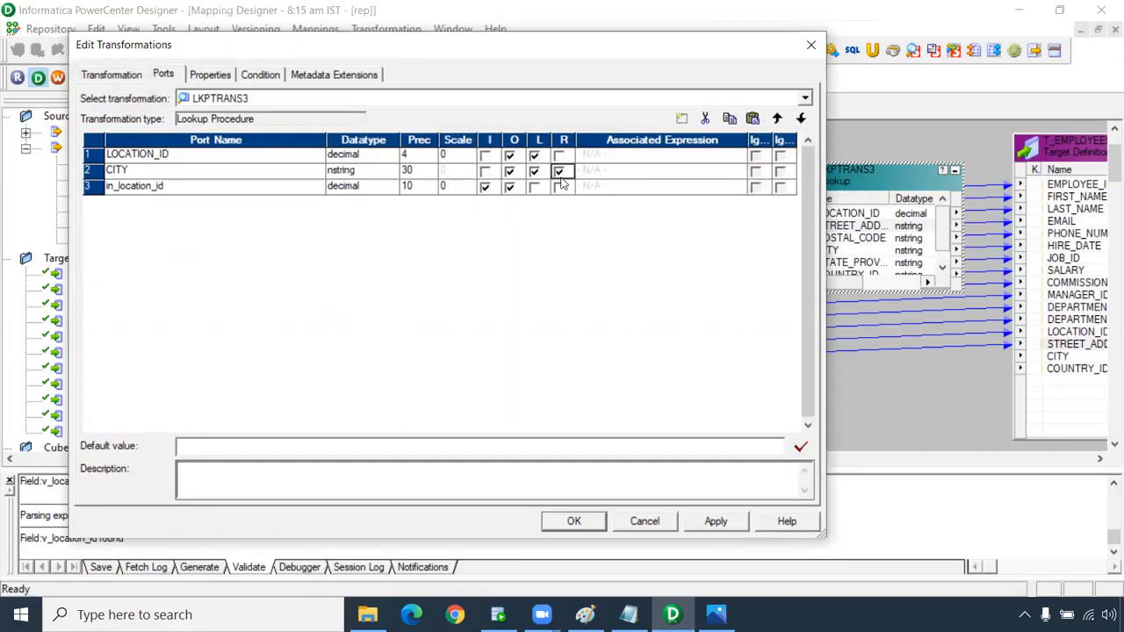
click(219, 76)
click(272, 75)
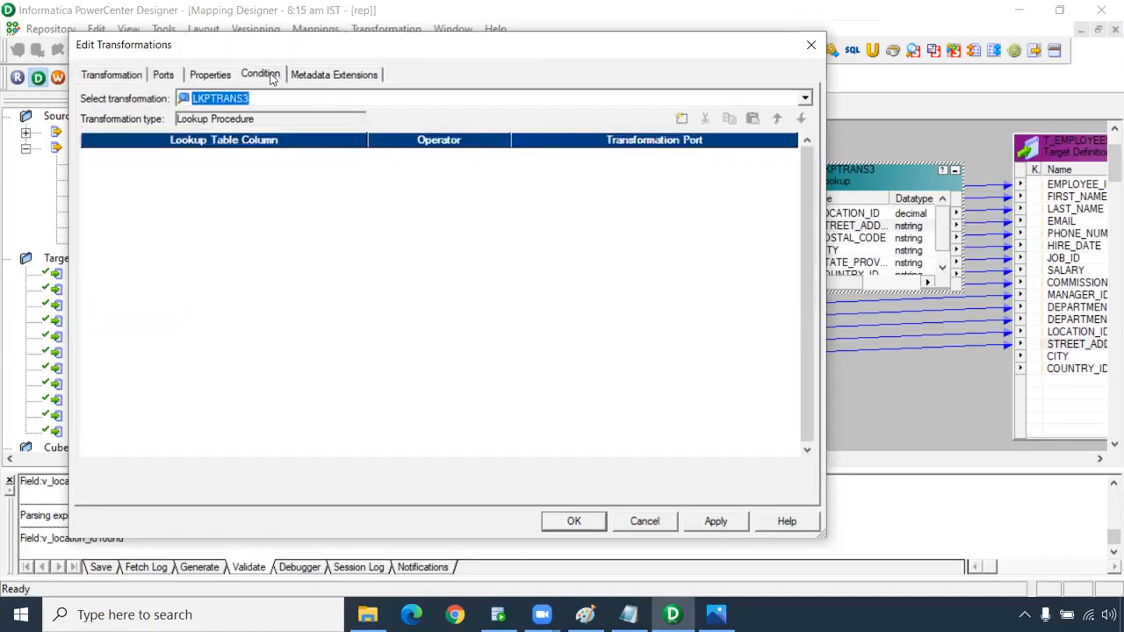
click(681, 117)
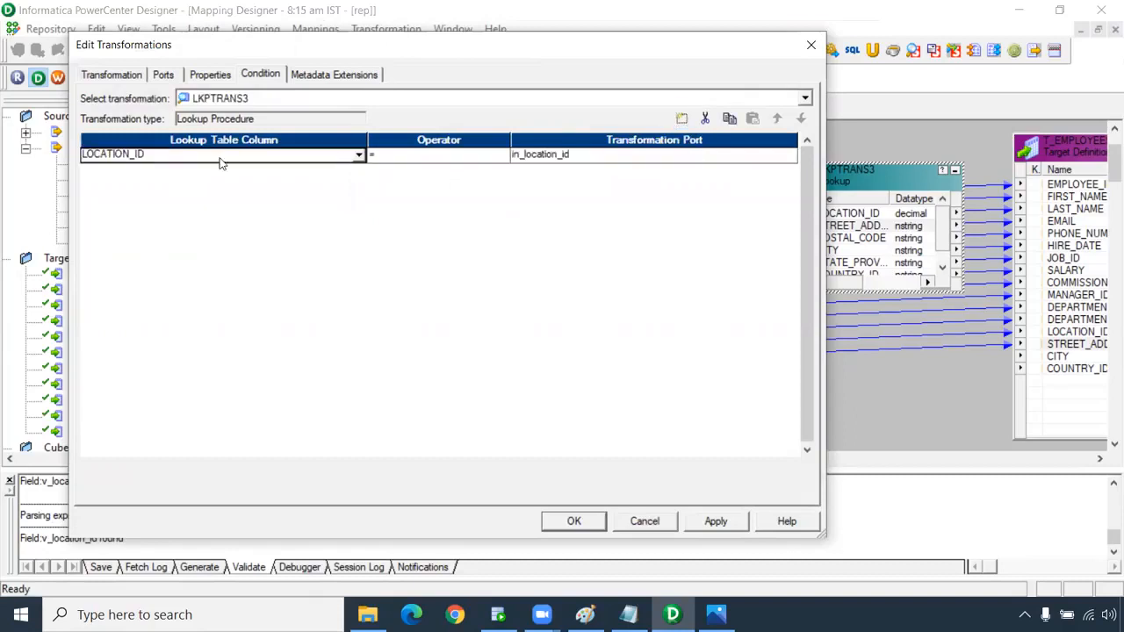
click(715, 520)
click(573, 521)
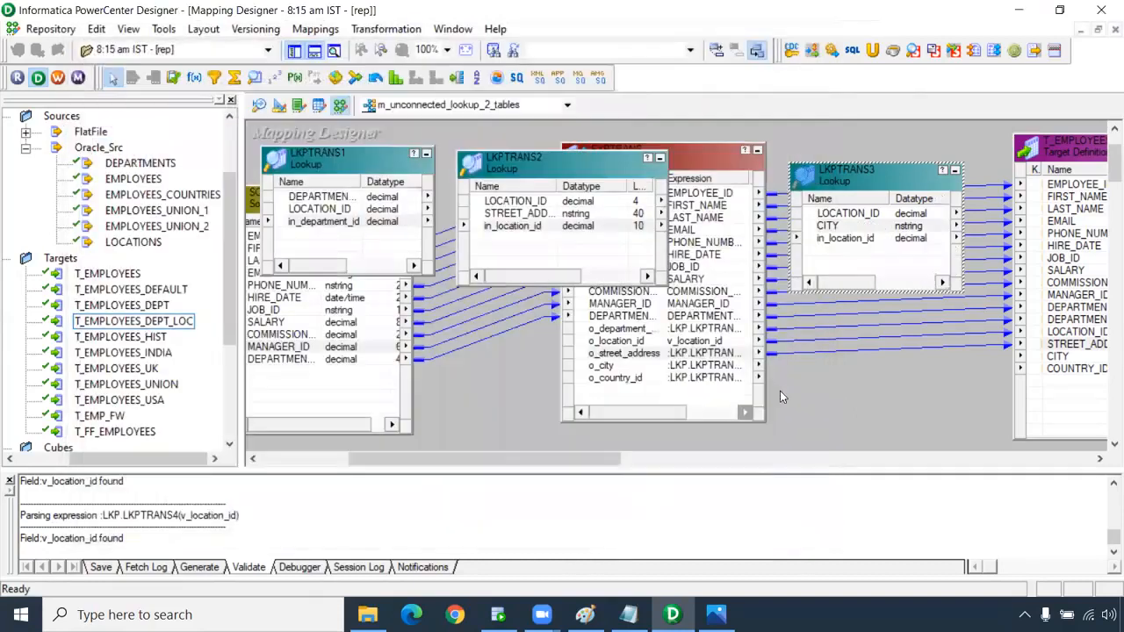
click(600, 172)
click(838, 175)
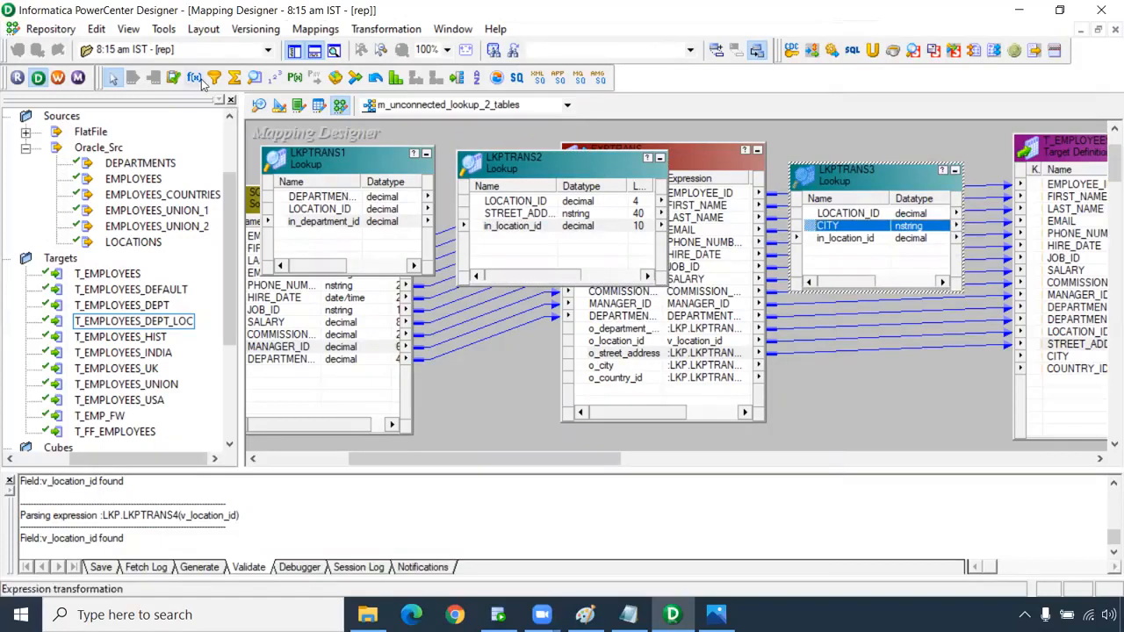
Create lookup LKPTRANS4 on the LOCATIONS table and open its properties.
click(254, 79)
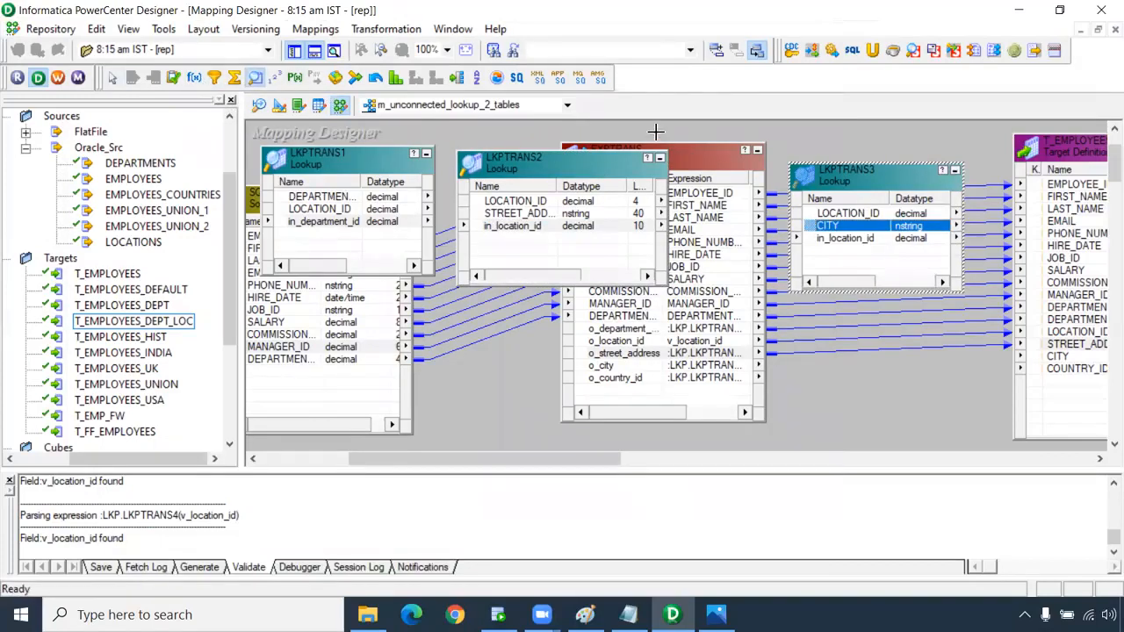
click(655, 132)
click(399, 226)
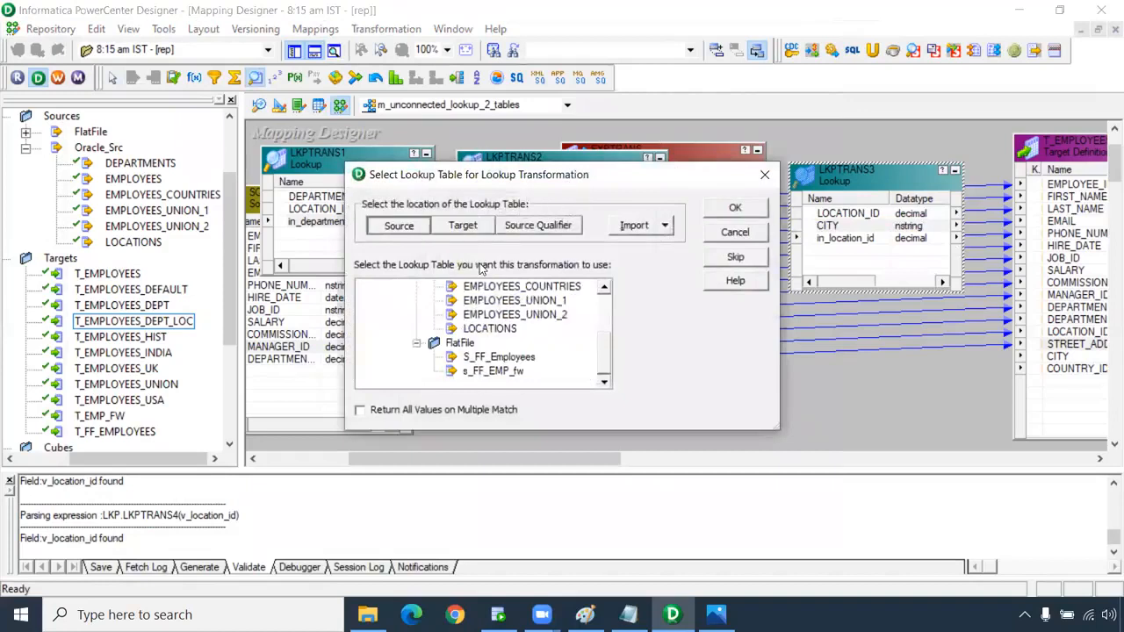
click(520, 344)
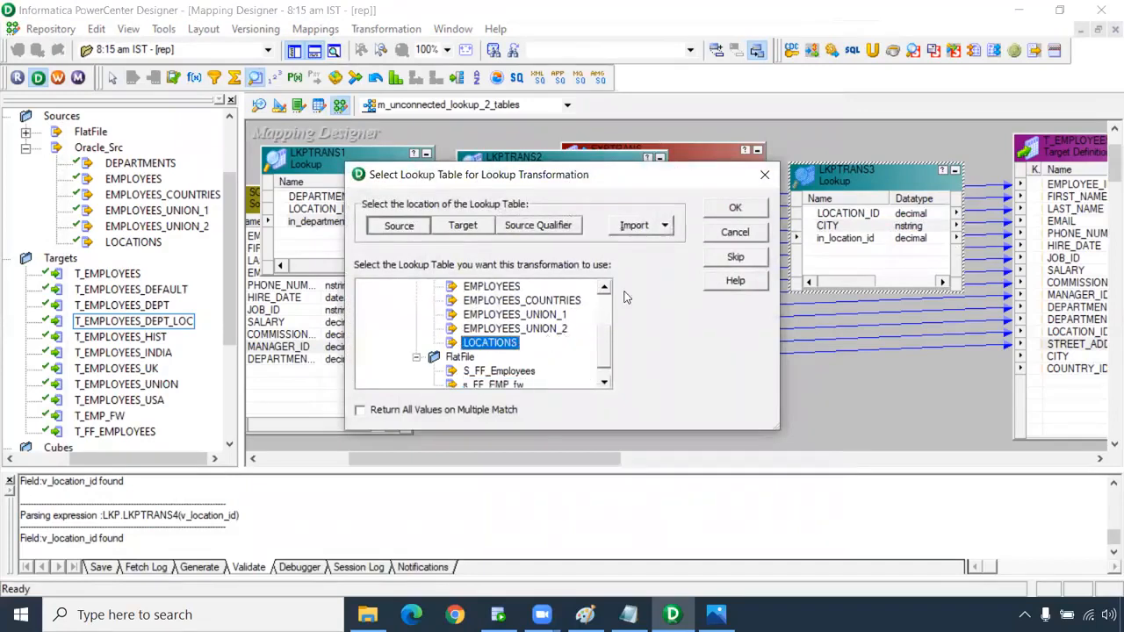
click(728, 208)
click(699, 212)
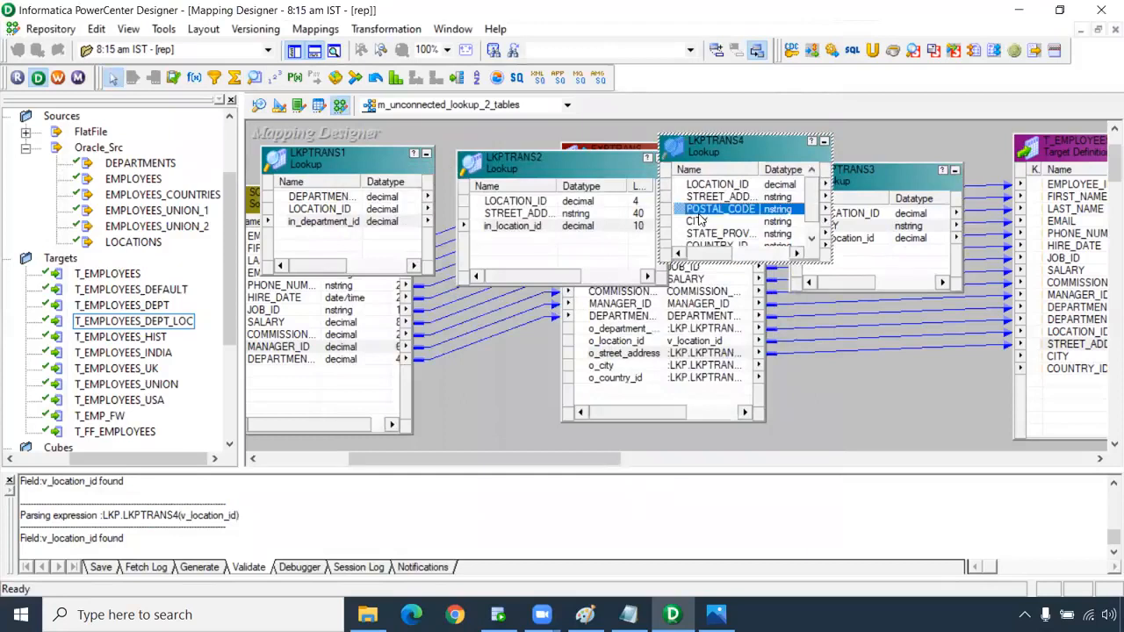
double_click(700, 219)
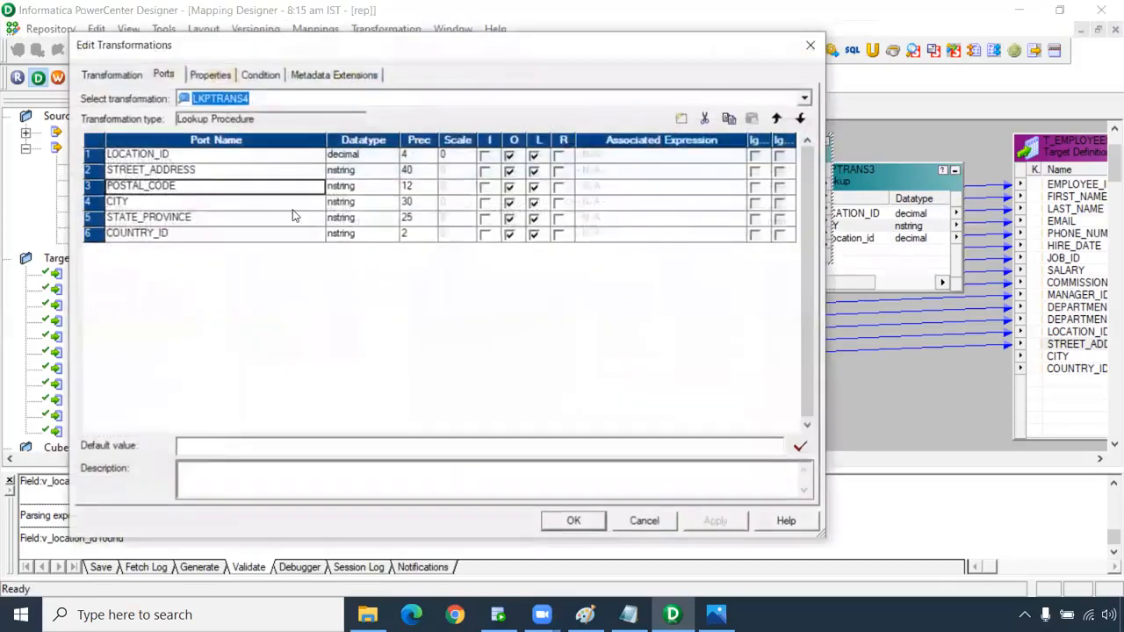
Remove STREET_ADDRESS, POSTAL_CODE, CITY and STATE_PROVINCE; add decimal input port in_location_id.
click(705, 120)
click(705, 120)
click(705, 120)
click(705, 120)
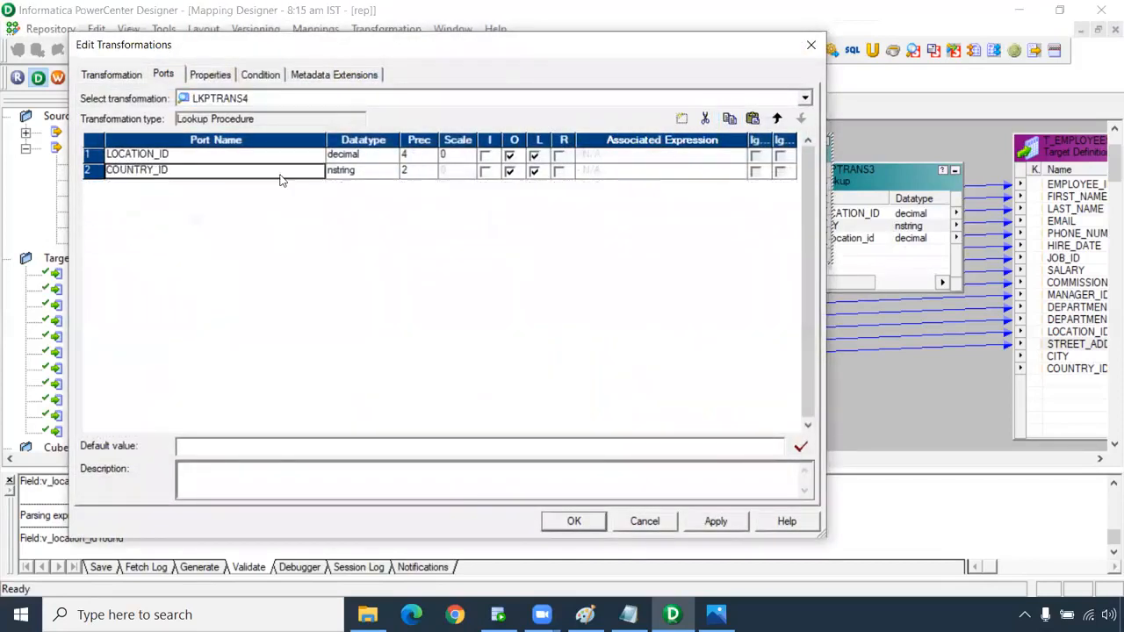
click(681, 119)
click(156, 186)
drag(156, 185, 26, 193)
text(in_location_id)
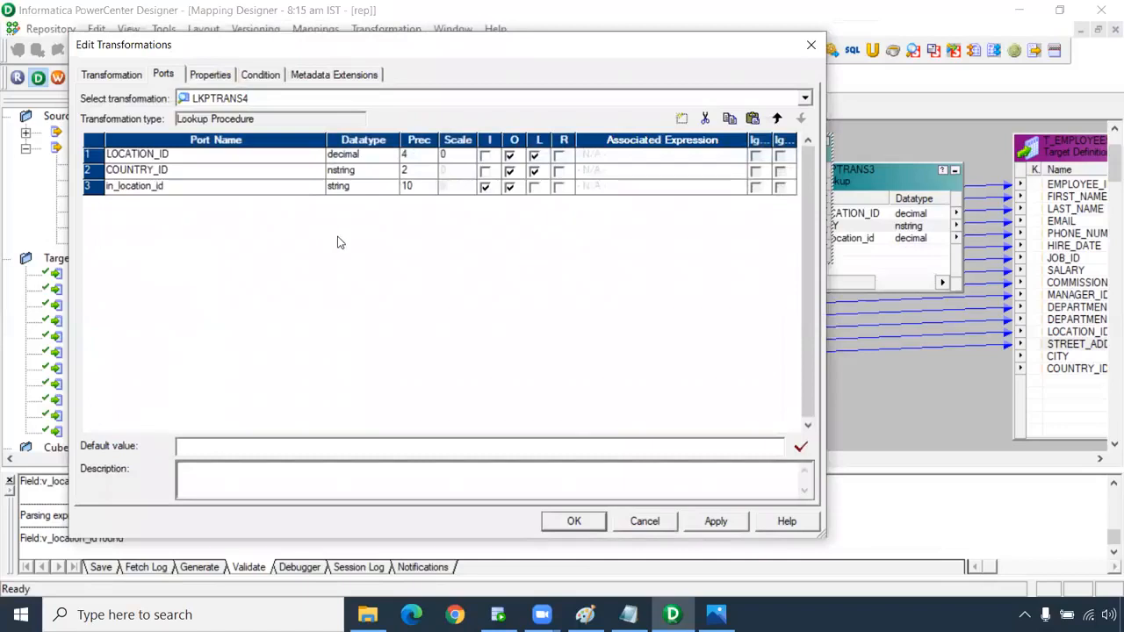
click(352, 186)
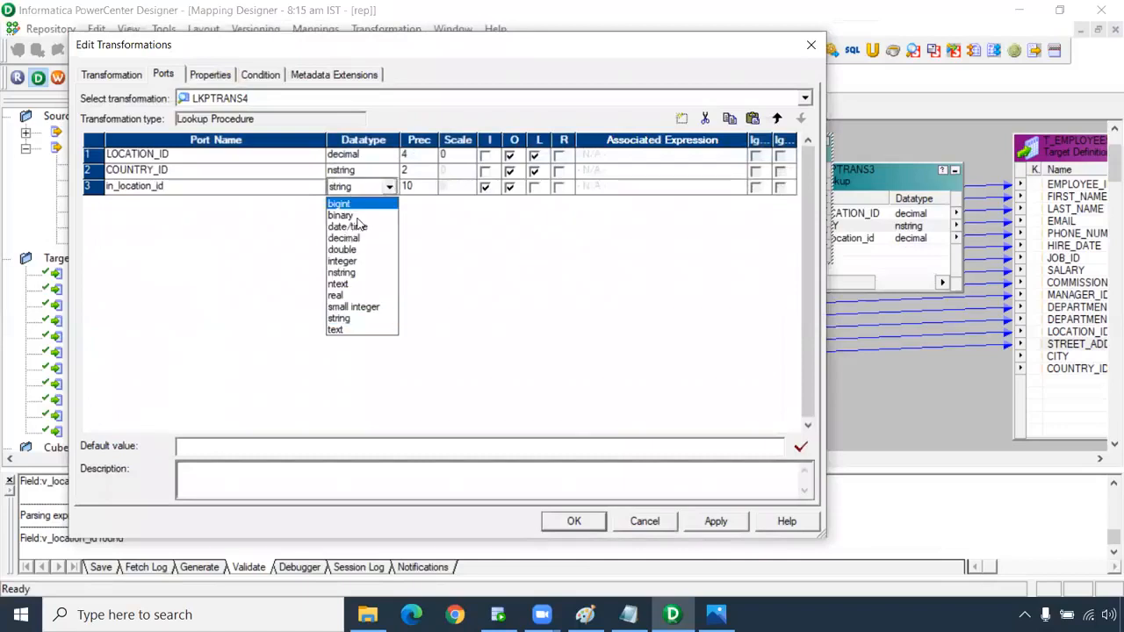
click(345, 243)
Return COUNTRY_ID, add condition LOCATION_ID = in_location_id, and apply LKPTRANS4's settings.
click(558, 170)
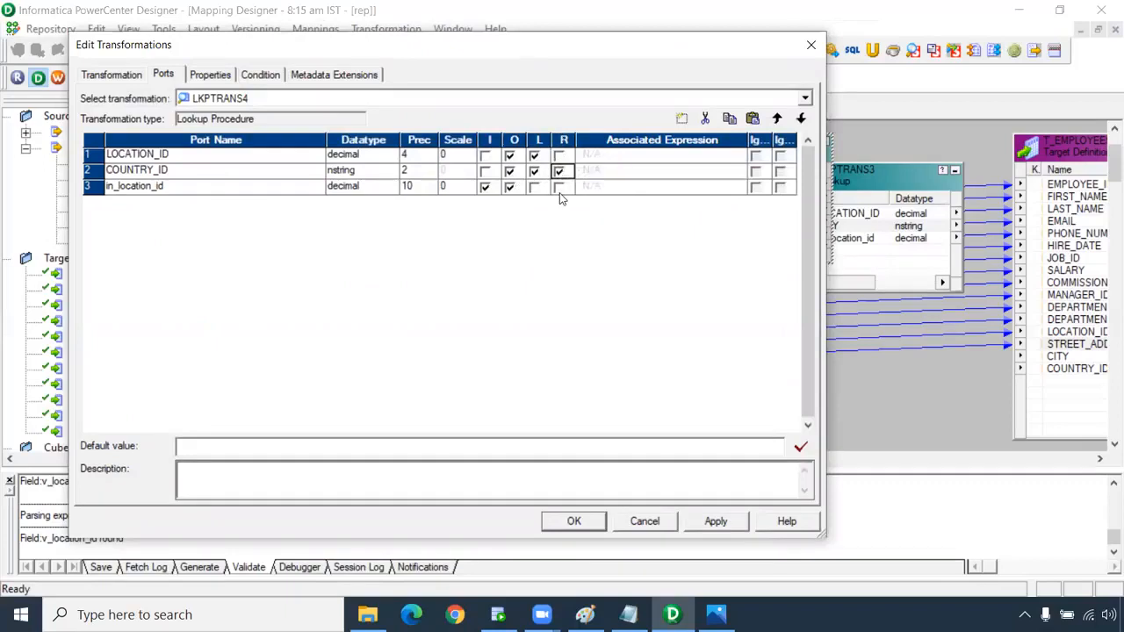
click(257, 77)
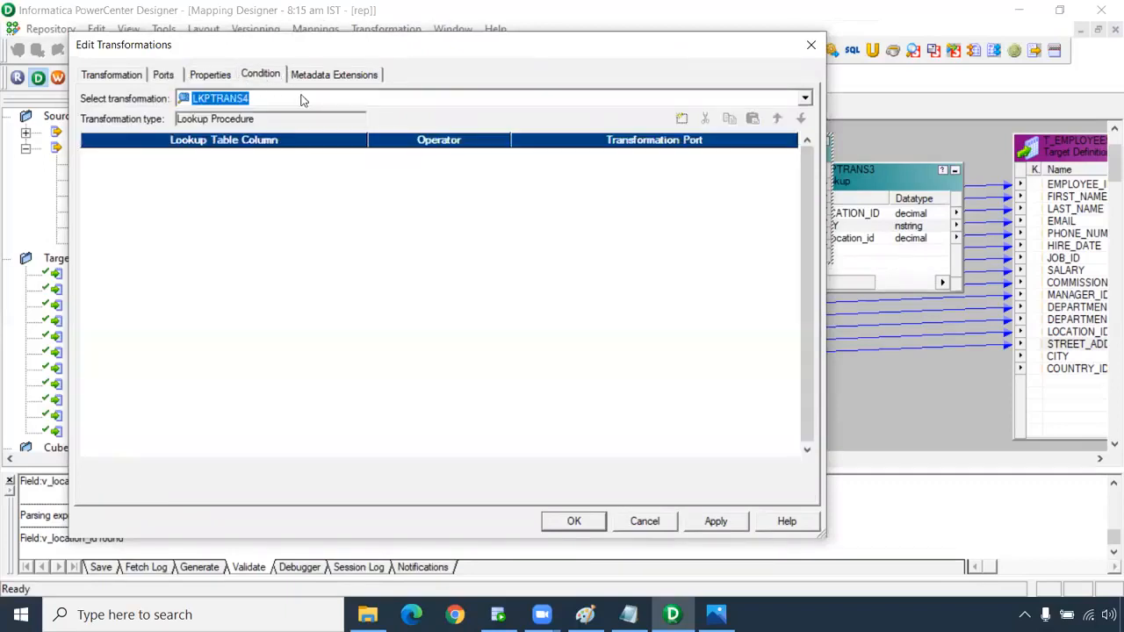
click(681, 118)
click(716, 521)
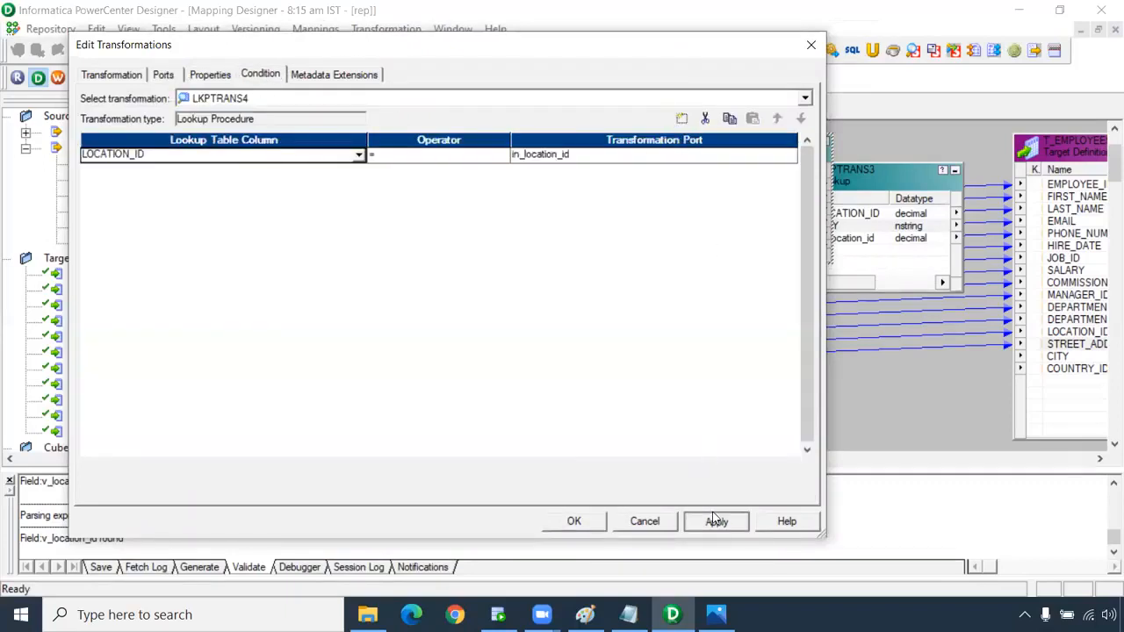
key(Return)
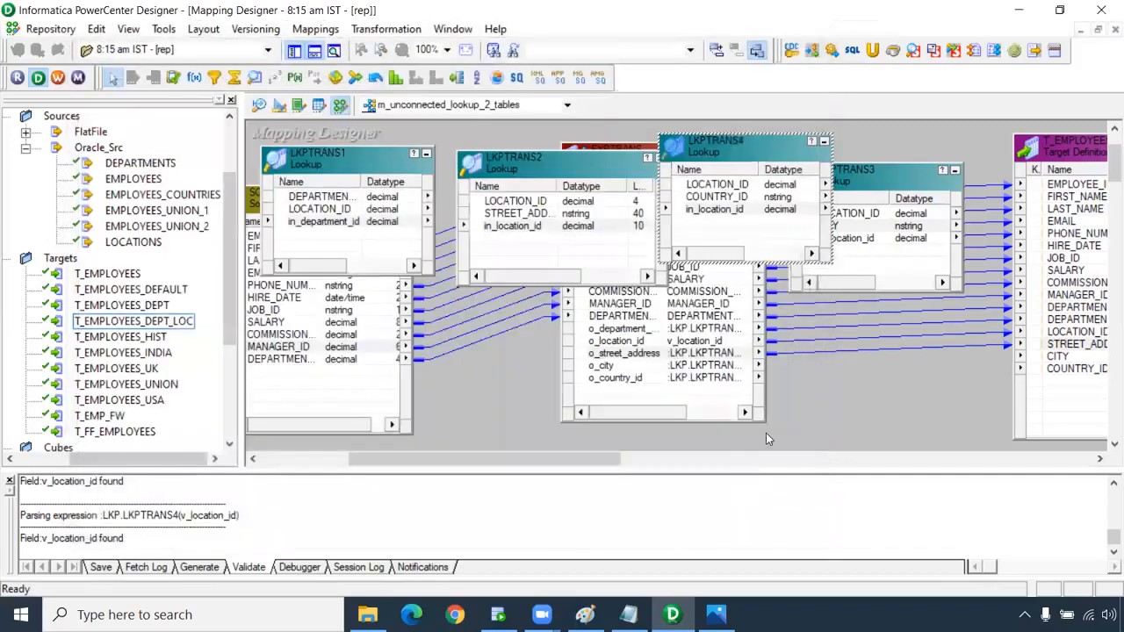
Link EXPTRANS o_city and o_country_id to the target's CITY and COUNTRY_ID.
click(626, 367)
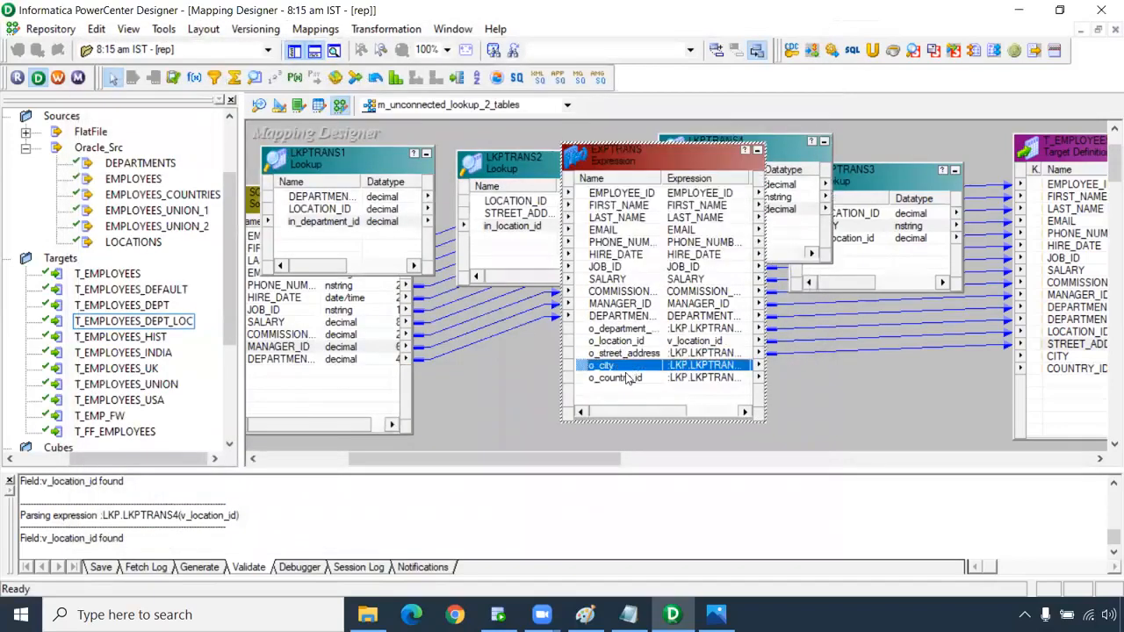
shift+click(607, 377)
drag(587, 371, 1053, 358)
click(756, 435)
Save the mapping, confirm it is VALID, and Arrange All objects.
key(ctrl+s)
drag(20, 503, 381, 501)
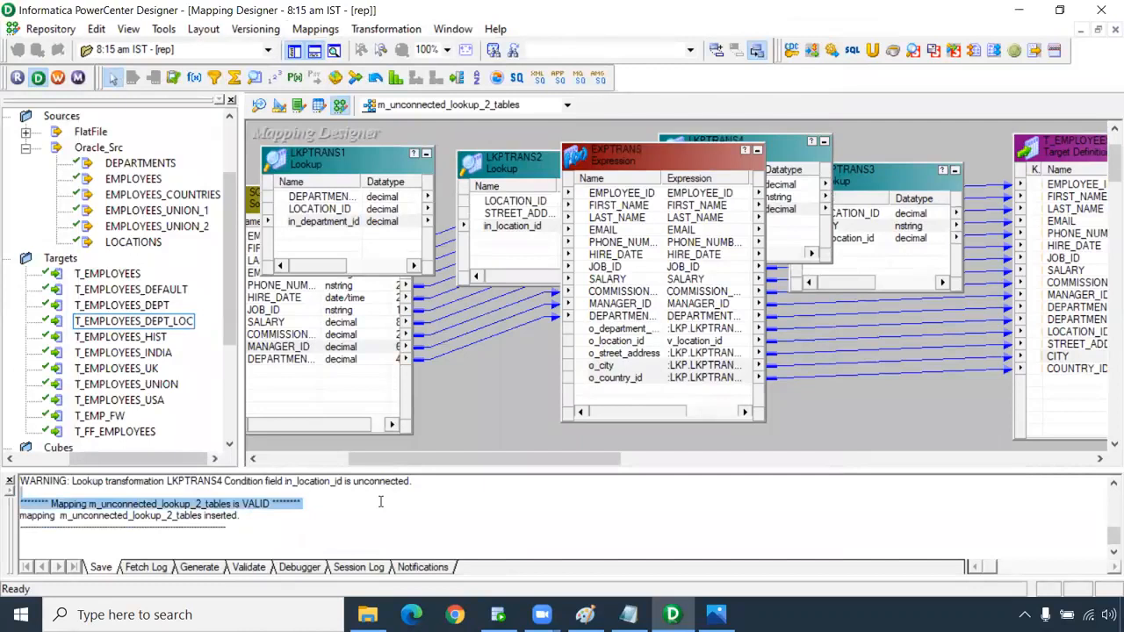
right_click(466, 376)
click(537, 307)
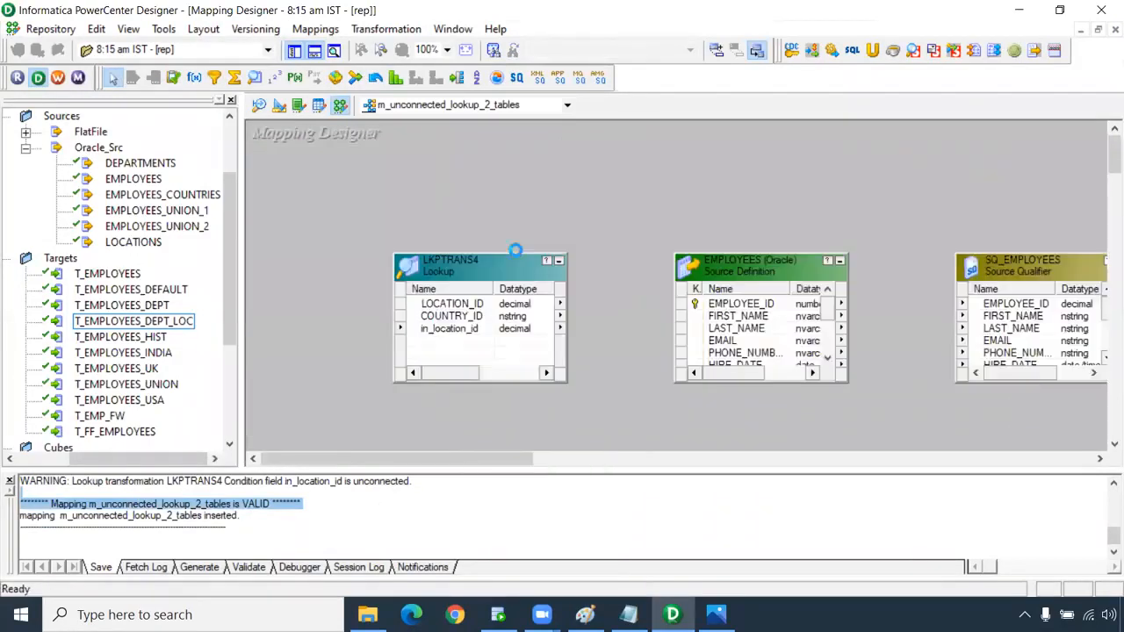
Scroll through the arranged mapping to inspect each lookup, then bring Oracle SQL Developer forward.
drag(366, 226, 599, 440)
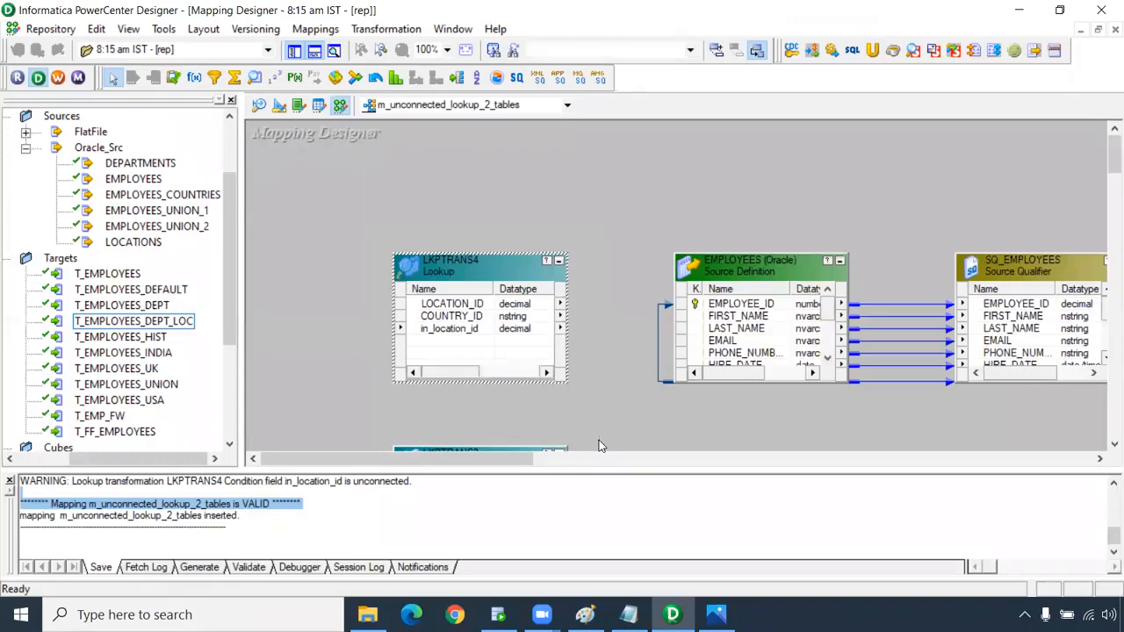
scroll(617, 375, down, 6)
scroll(617, 375, down, 3)
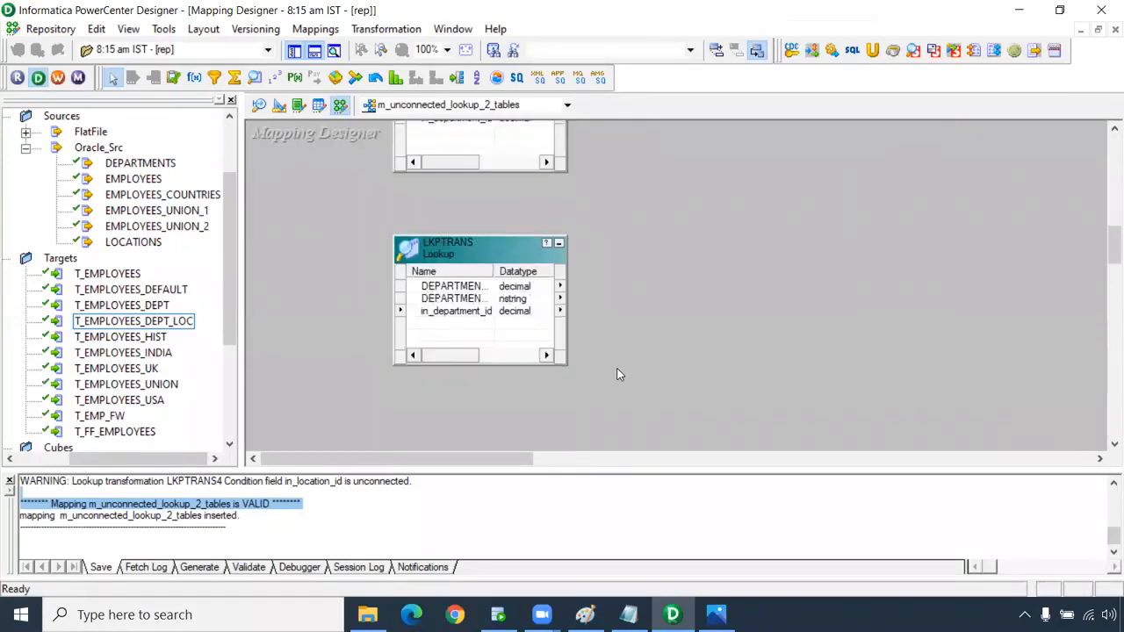
scroll(618, 375, down, 6)
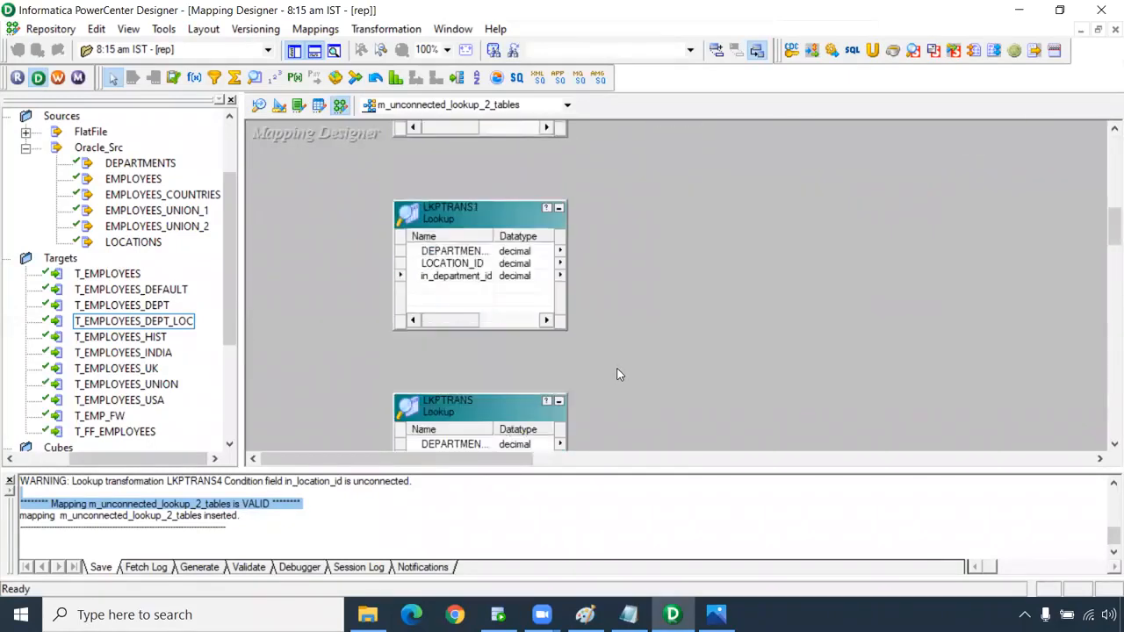
scroll(525, 344, up, 3)
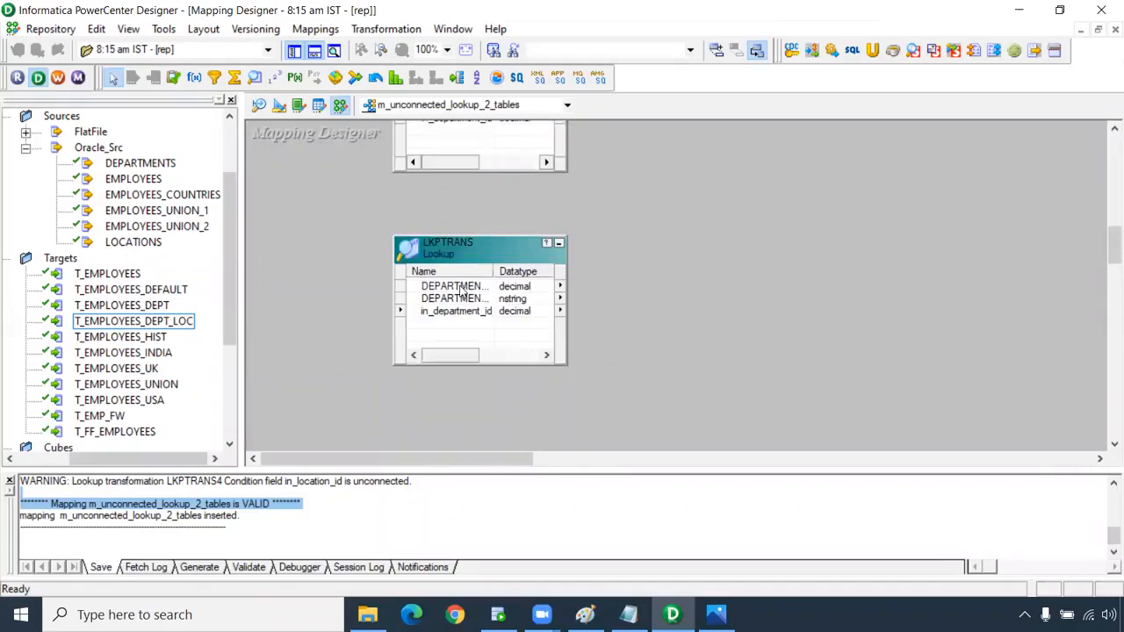
scroll(629, 308, up, 4)
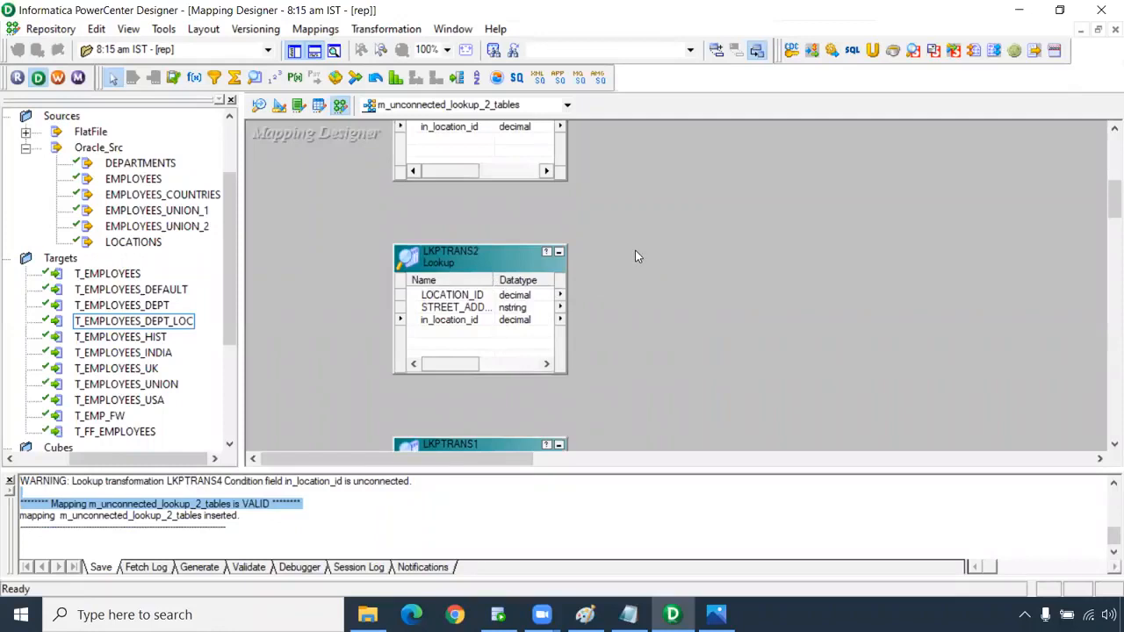
scroll(634, 250, up, 4)
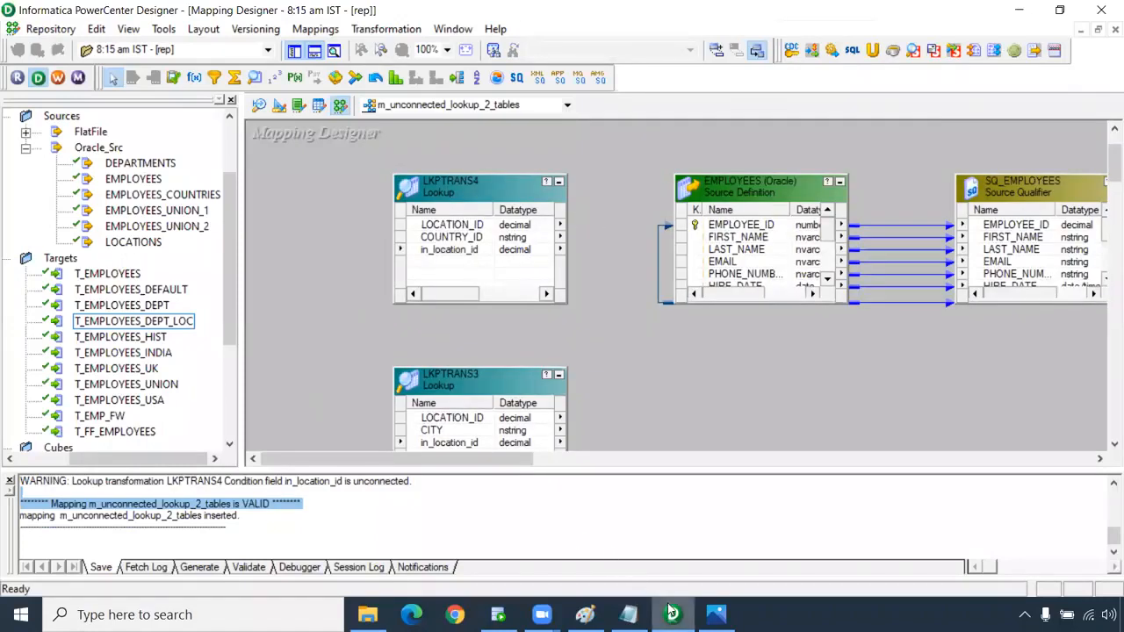
click(497, 614)
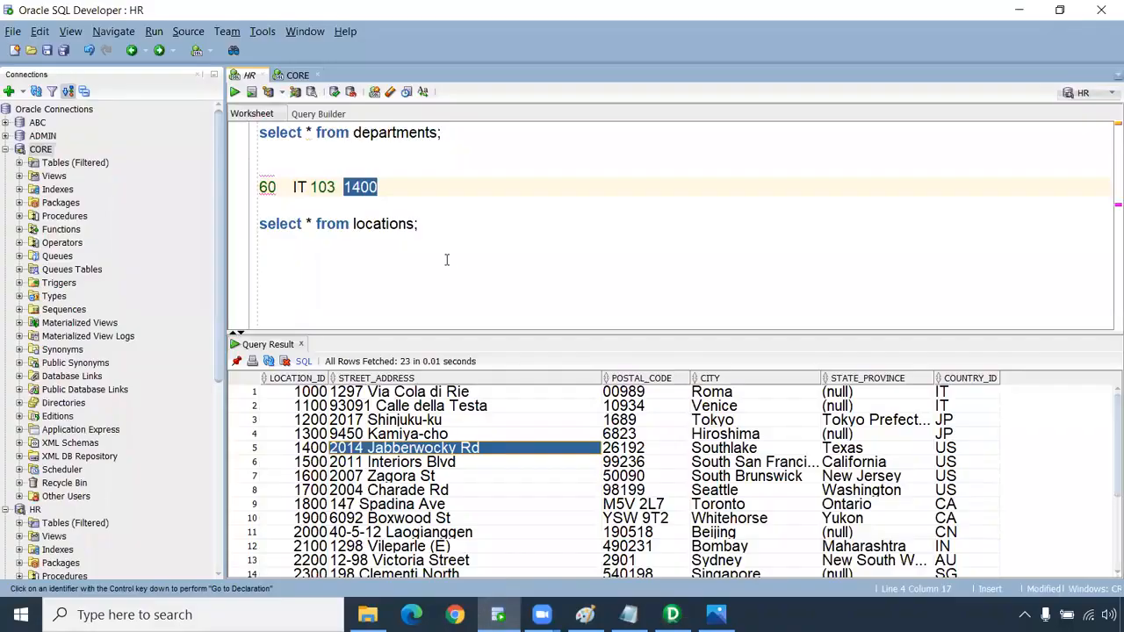
In the CORE worksheet, run 'truncate table t_employees_dept_loc;'.
click(297, 75)
click(307, 128)
text(truncate table t_employees_dept_loc;)
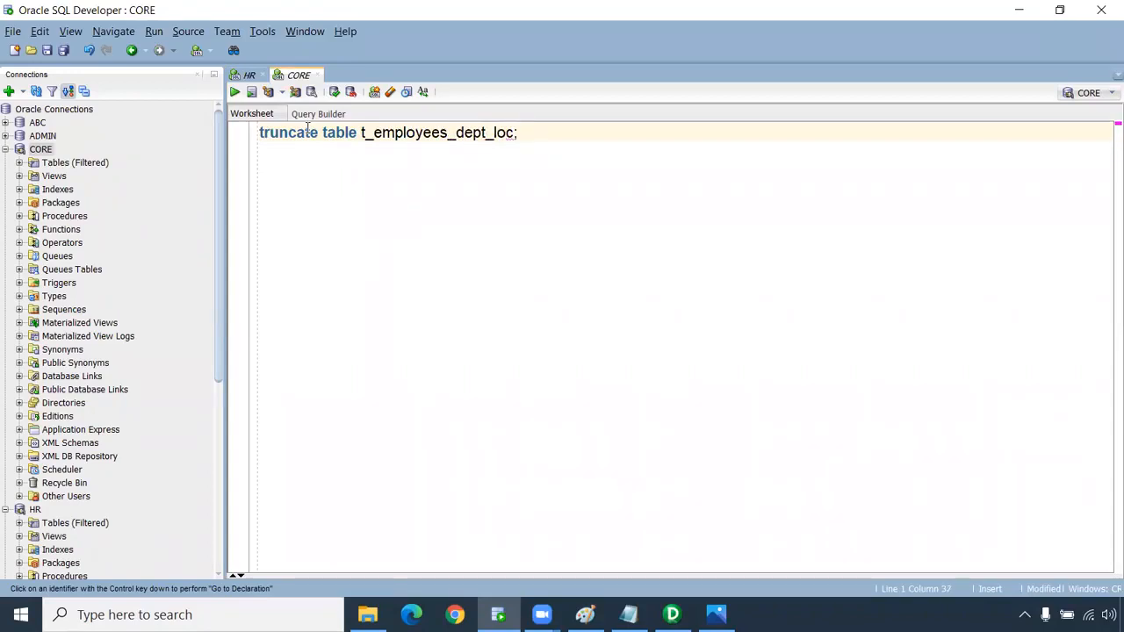
key(F5)
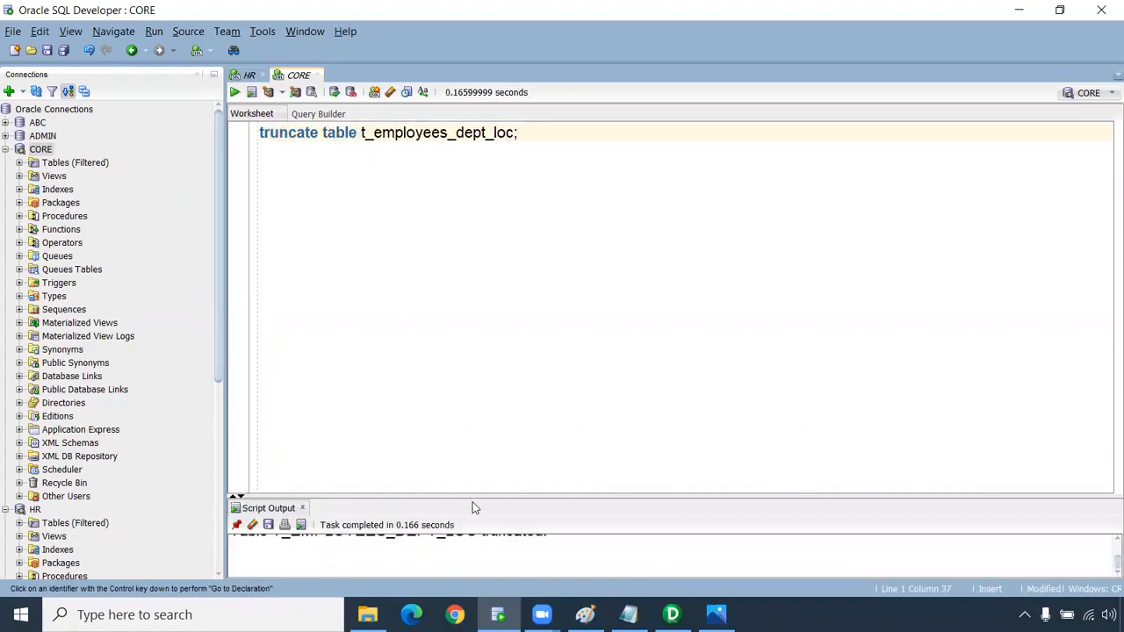
drag(473, 496, 488, 344)
Run 'select * from t_employees_dept_loc;' to confirm 0 rows, then return to Designer.
drag(358, 131, 234, 138)
text(select * from)
key(ctrl+Return)
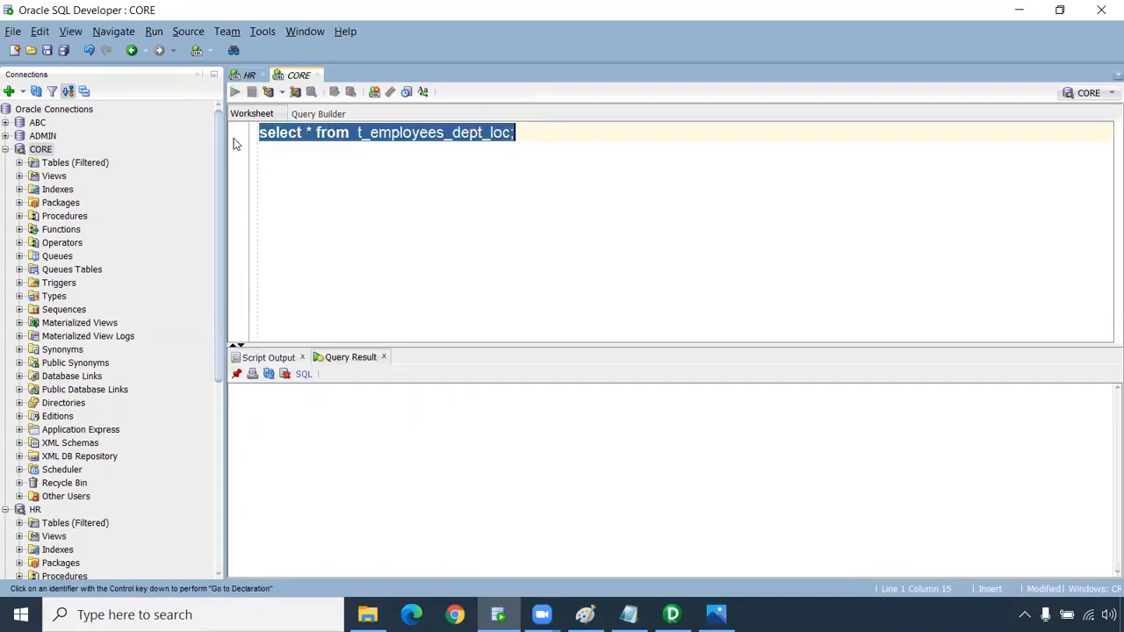
click(673, 614)
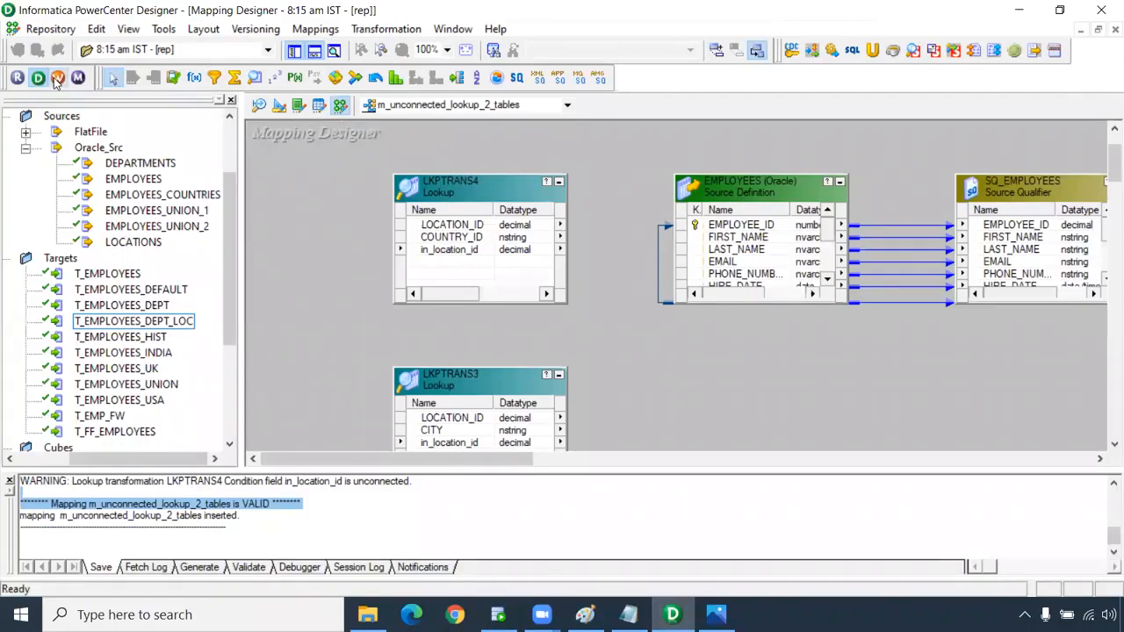
Launch Workflow Manager, dismiss the startup tip, and maximize the window.
click(57, 78)
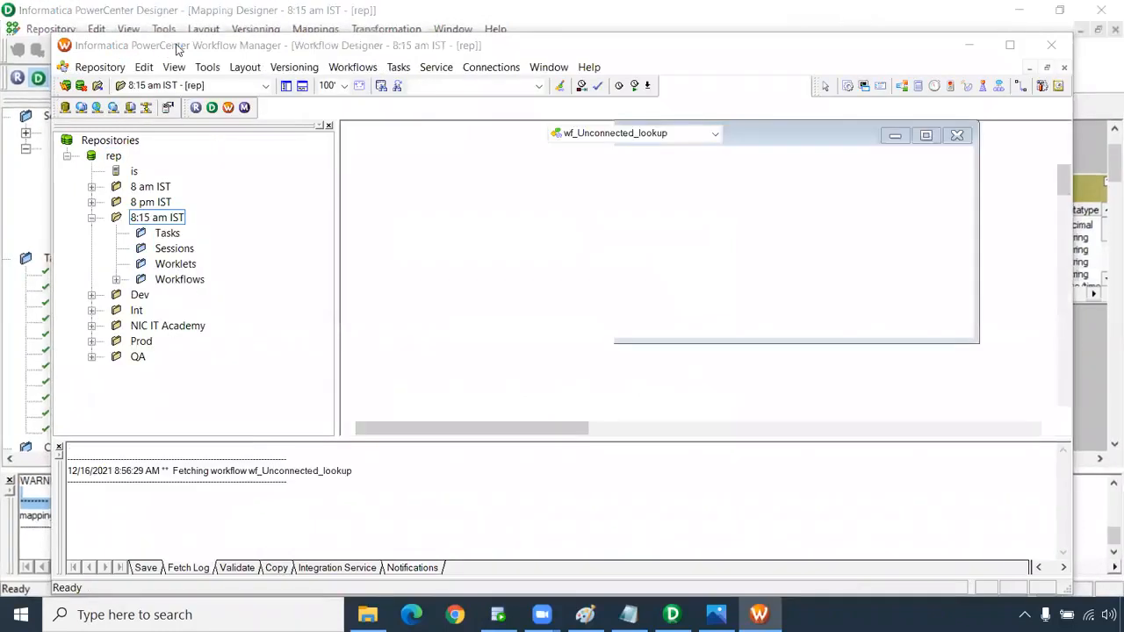
click(673, 255)
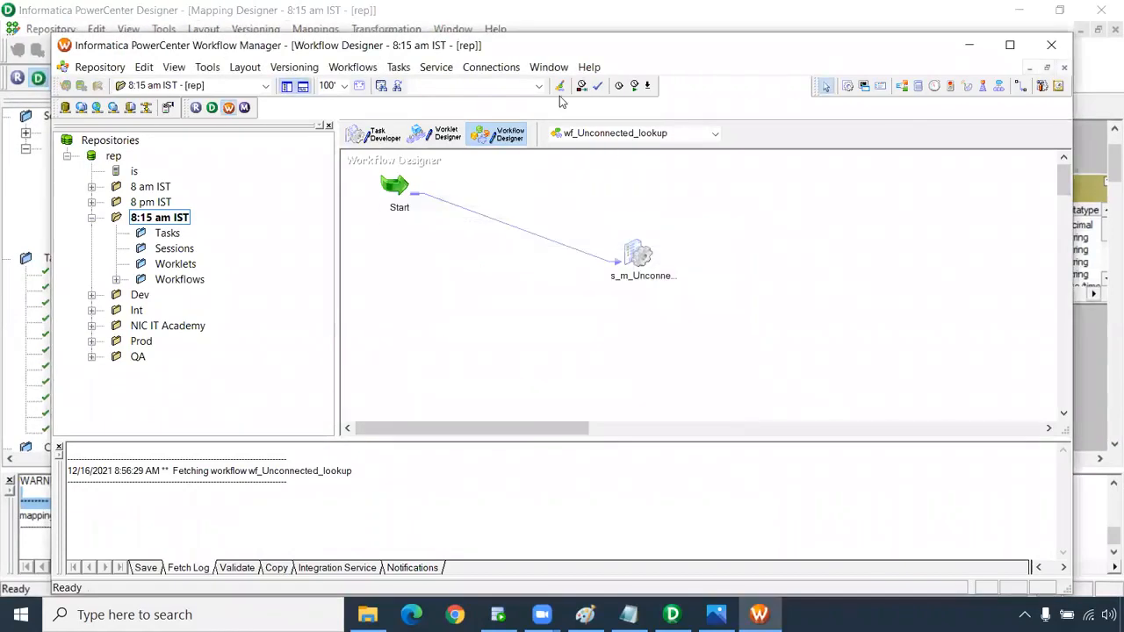
double_click(538, 51)
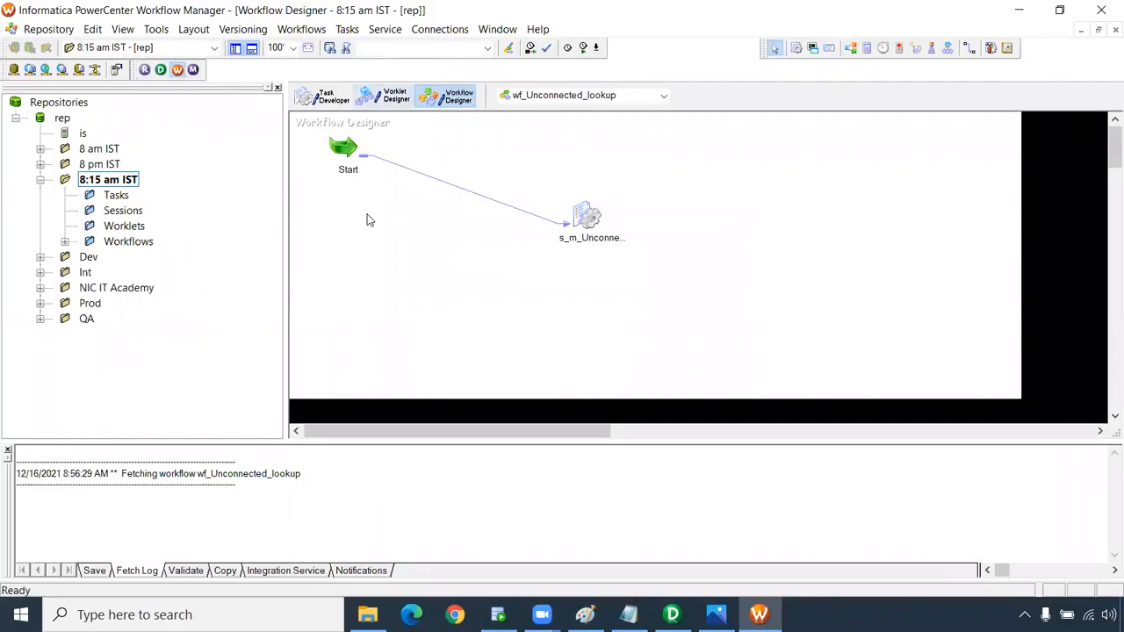
Create a new workflow named wf_unconnected_lookup_2_tables via Workflows > Create.
click(301, 29)
click(318, 88)
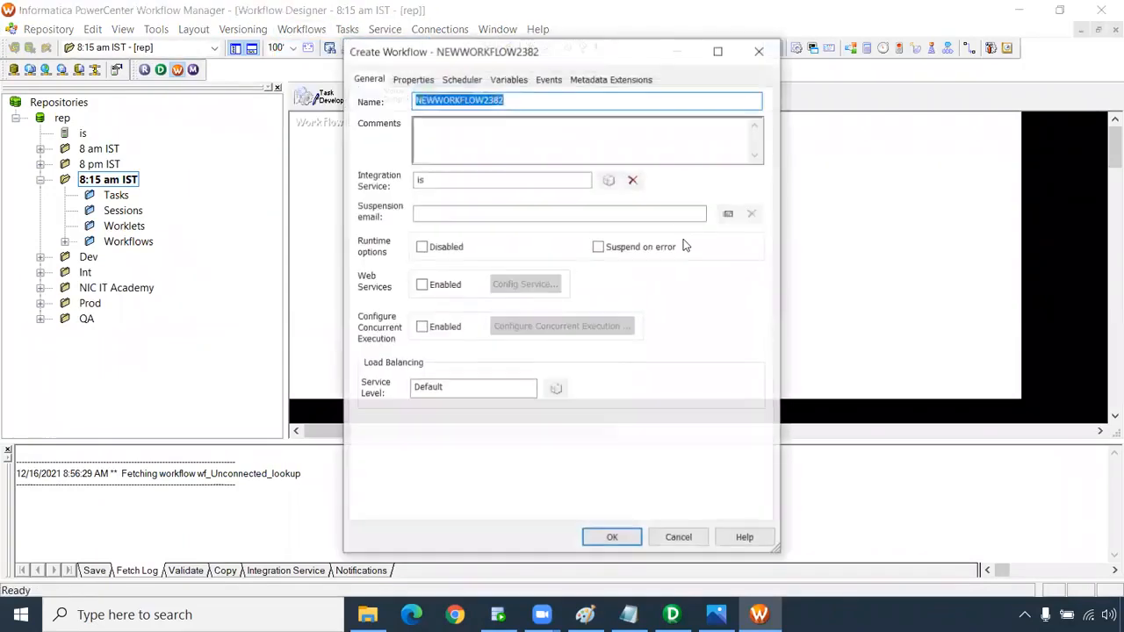
text(wf_unconnected_lookup_)
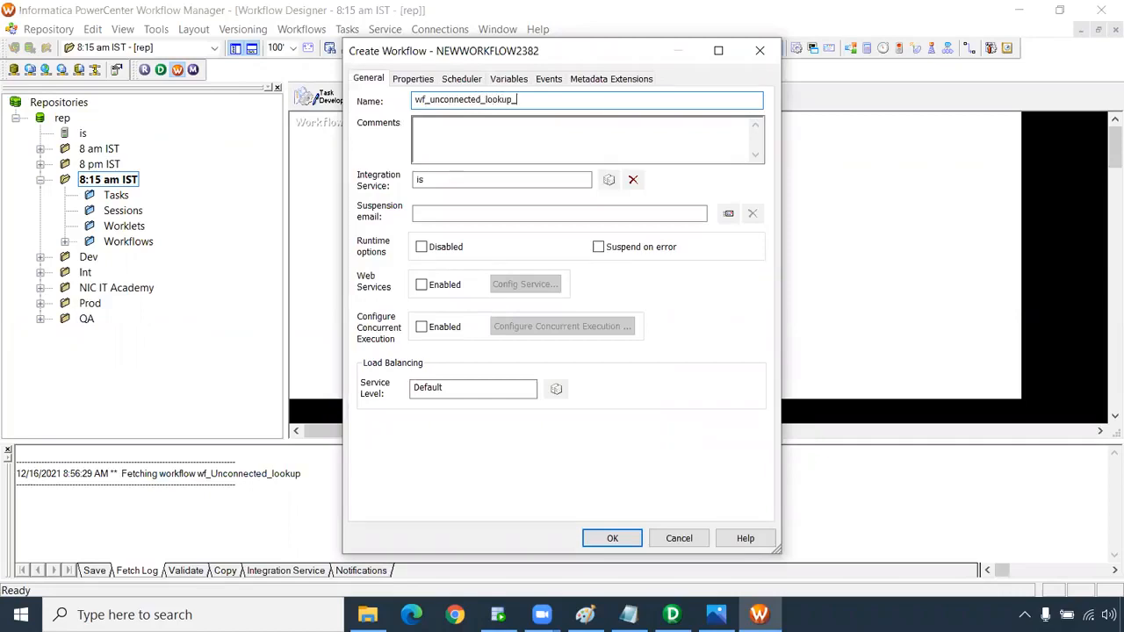
text(2_tables)
key(Return)
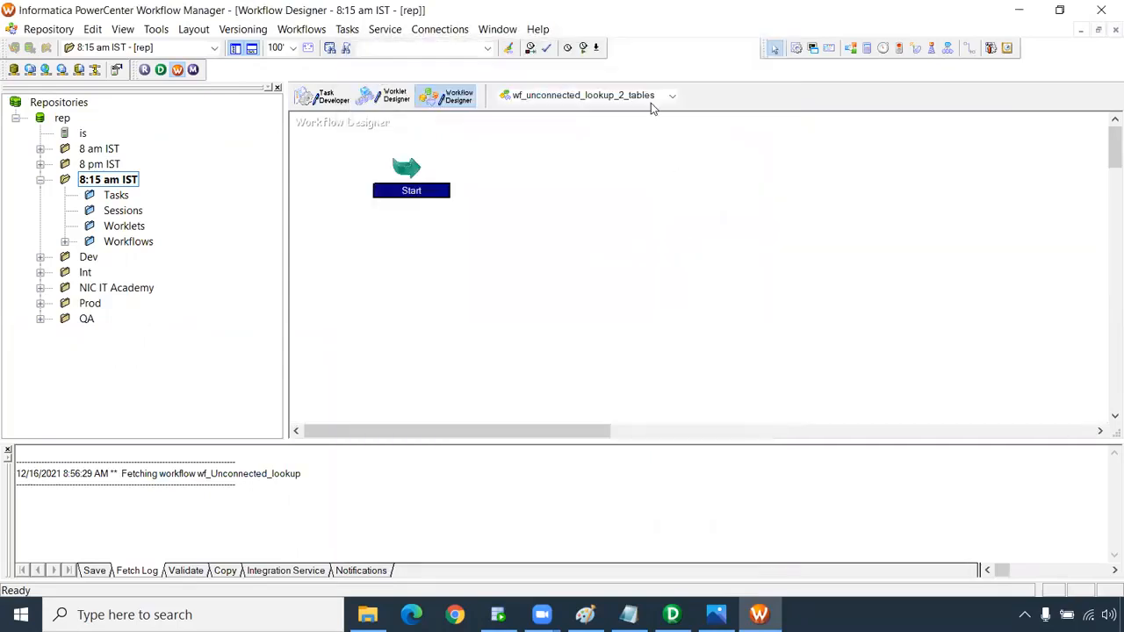
Add a session for m_unconnected_lookup_2_tables and link the Start task to it.
click(796, 49)
click(539, 155)
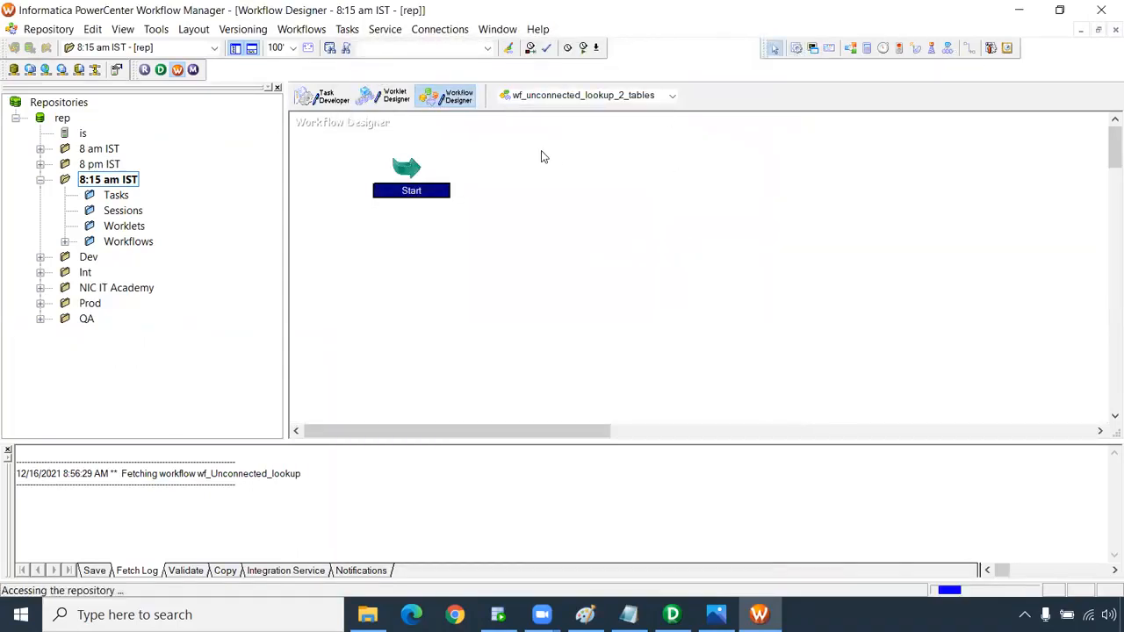
scroll(494, 311, down, 1)
scroll(494, 320, down, 2)
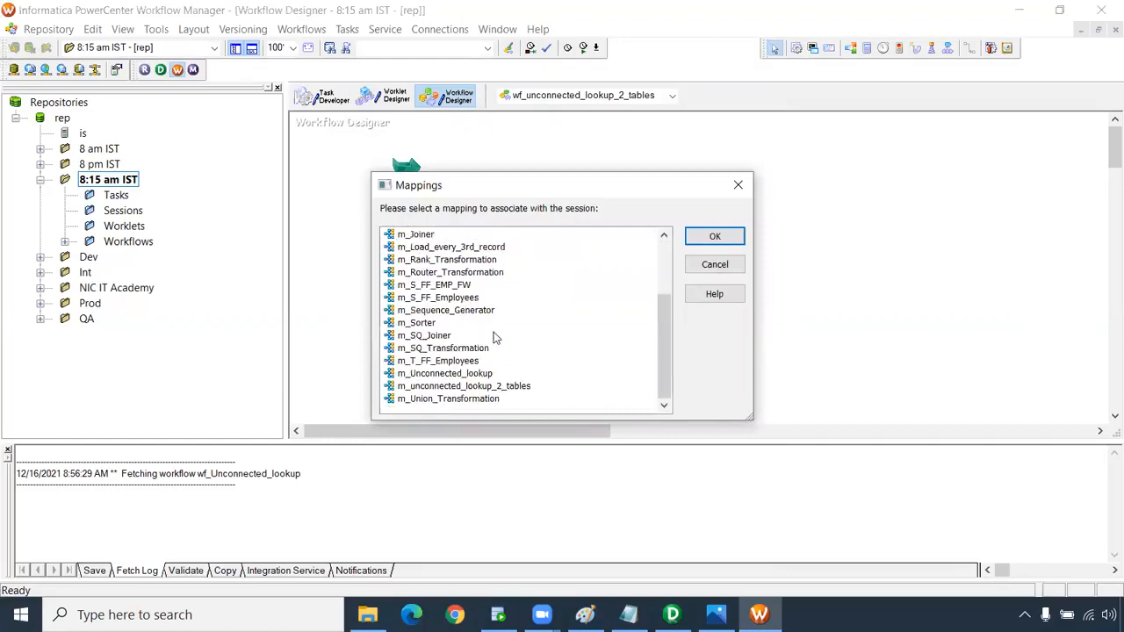
click(489, 387)
click(712, 237)
click(969, 47)
drag(409, 168, 571, 165)
Set the T_EMPLOYEES_DEPT_LOC target connection to Oracle_Tgt on the session's Mapping tab.
double_click(572, 166)
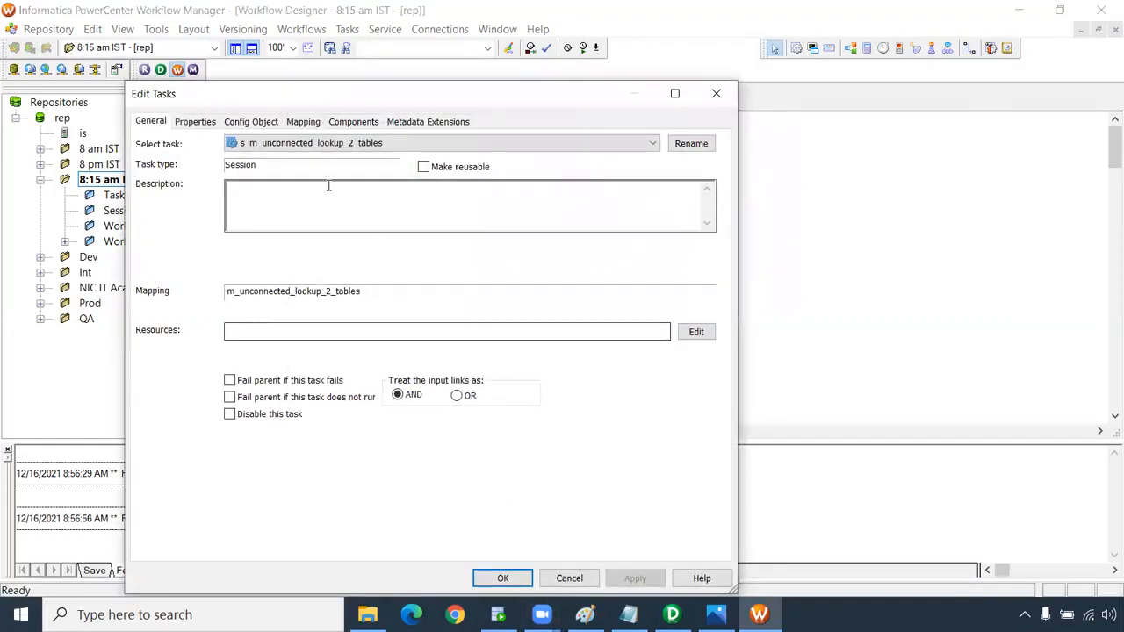
click(316, 125)
click(225, 248)
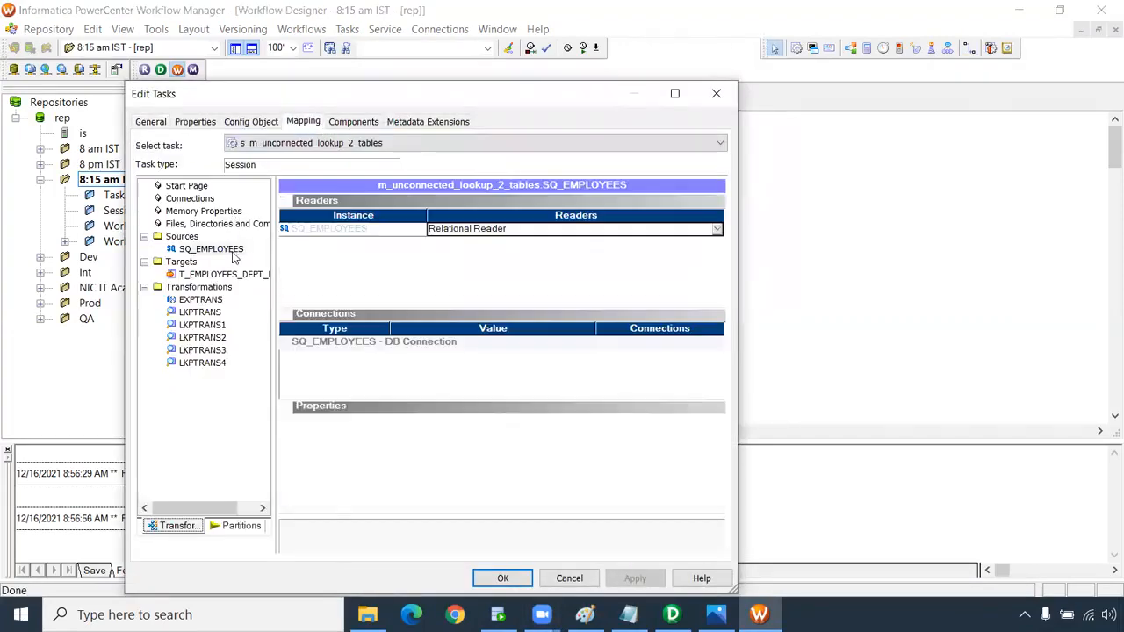
click(230, 274)
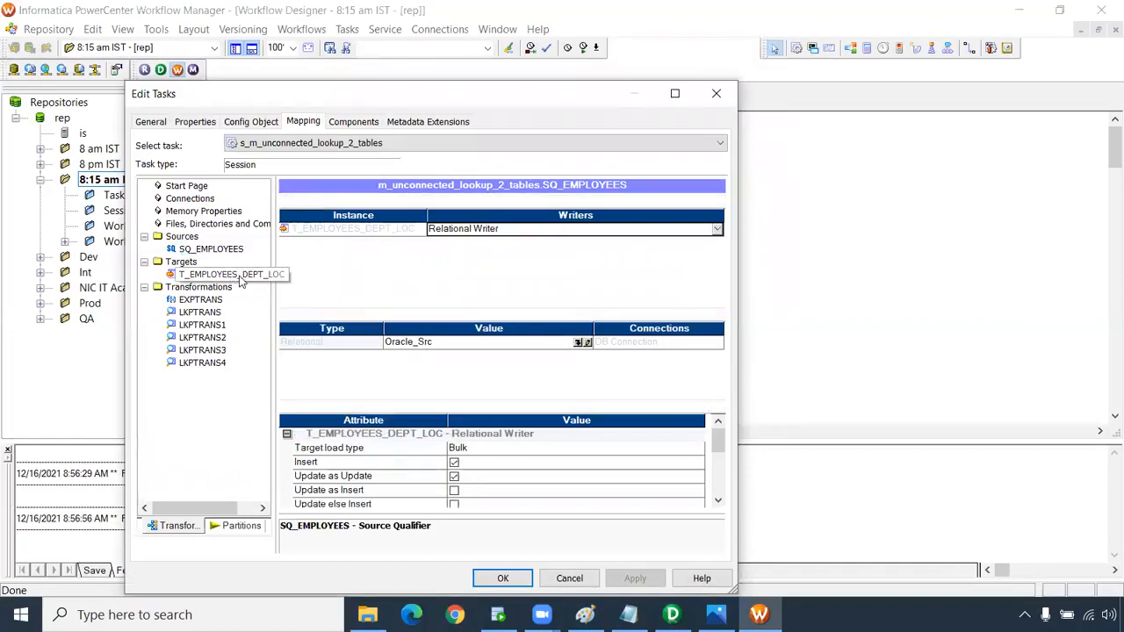
click(441, 349)
click(578, 342)
click(424, 360)
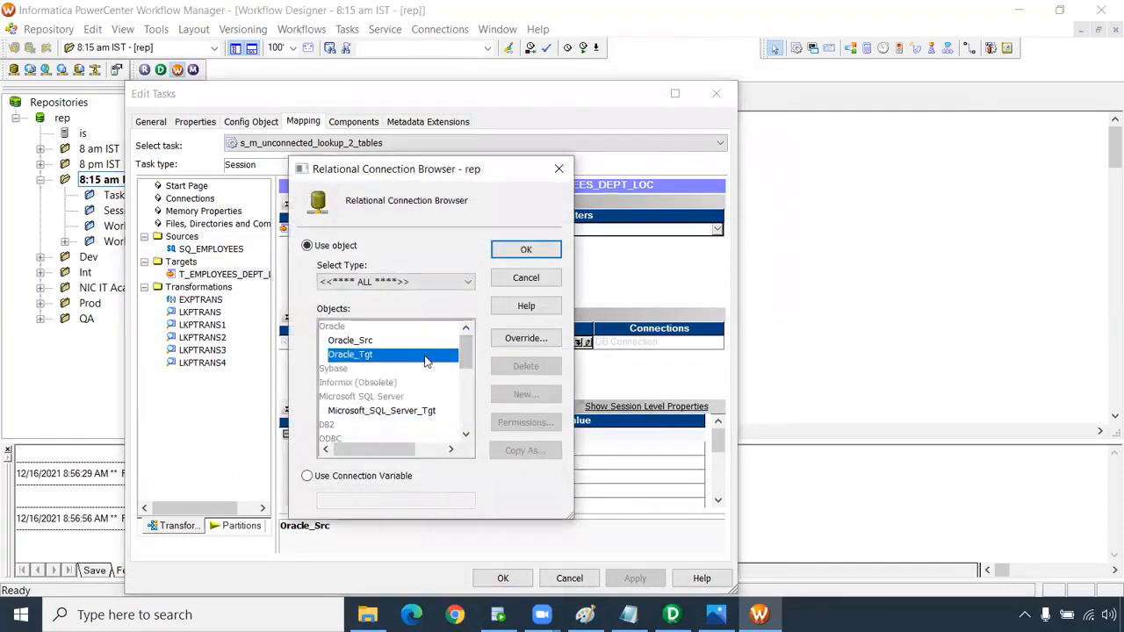
click(526, 249)
Enable Truncate target table for the session, then view the LKPTRANS lookup settings.
click(718, 502)
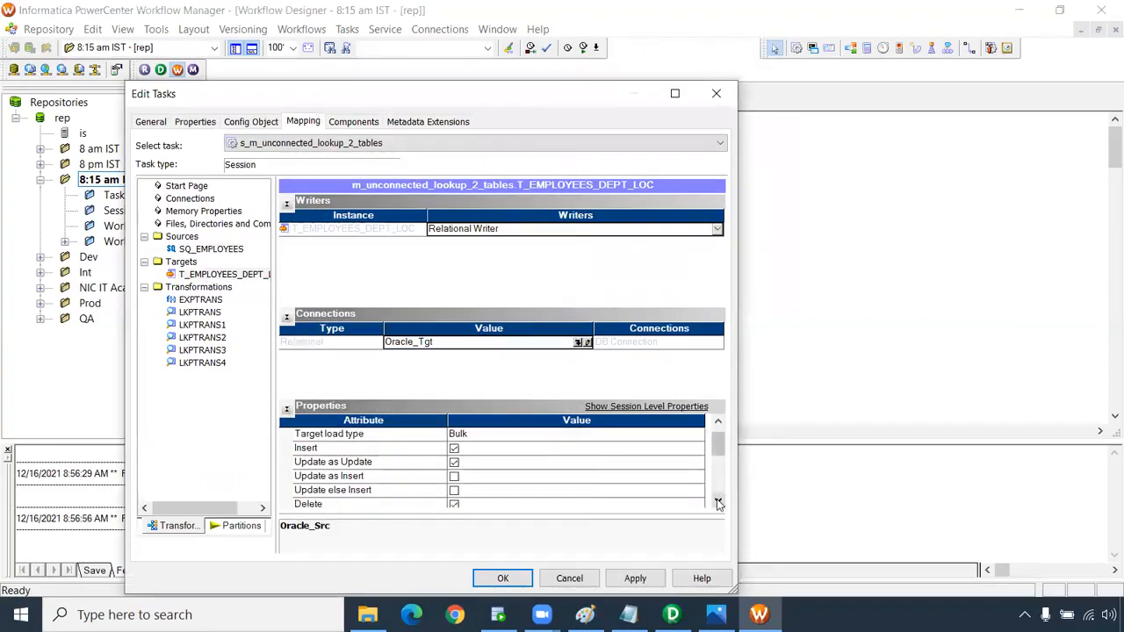
click(718, 502)
click(454, 463)
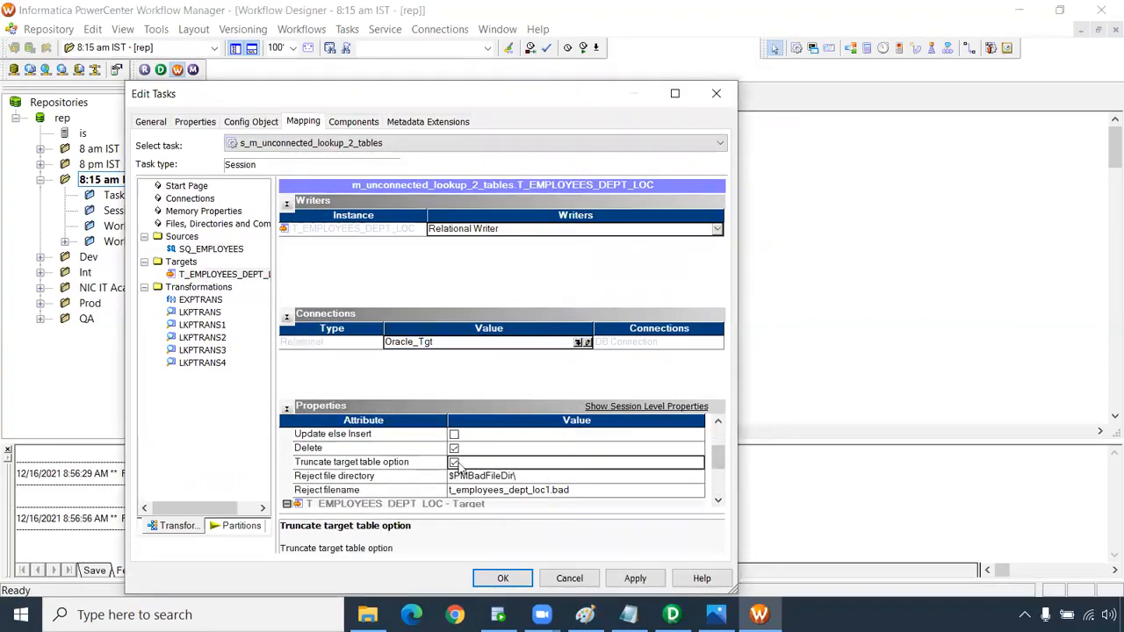
click(373, 465)
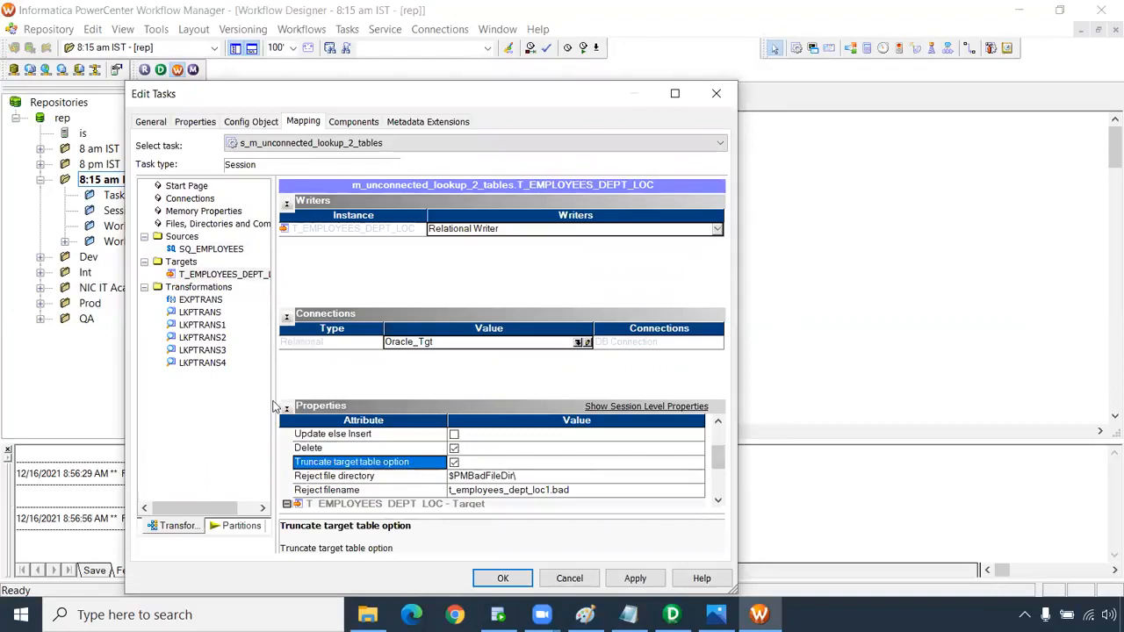
click(211, 314)
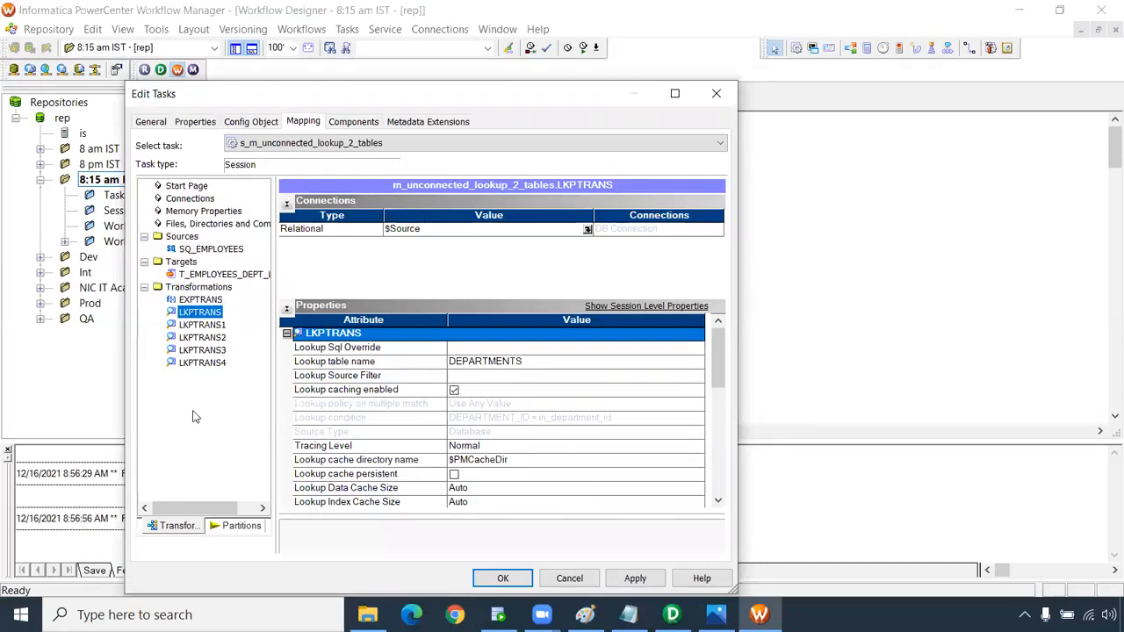
Set the Oracle_Src connection on the LKPTRANS and LKPTRANS1 lookups.
click(587, 229)
click(307, 246)
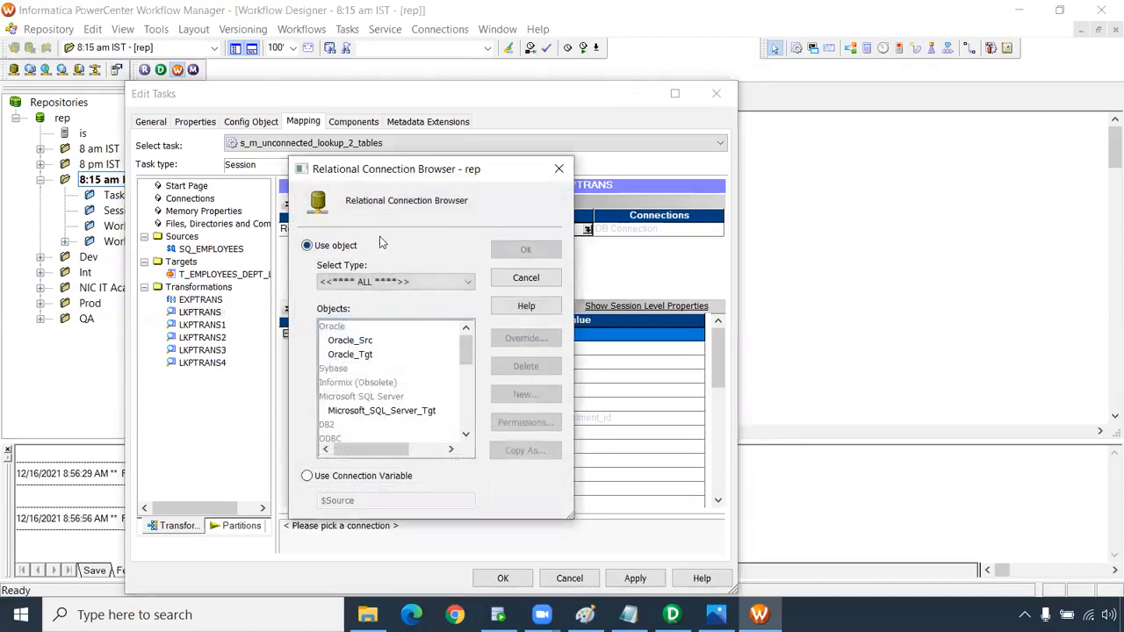
click(351, 341)
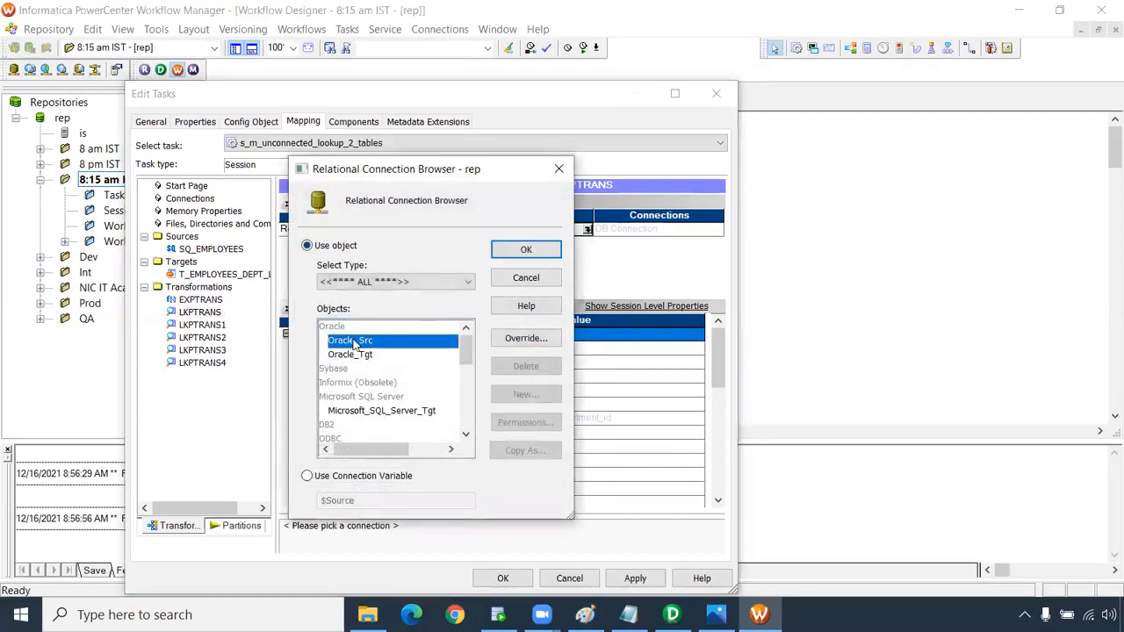
click(526, 251)
click(216, 325)
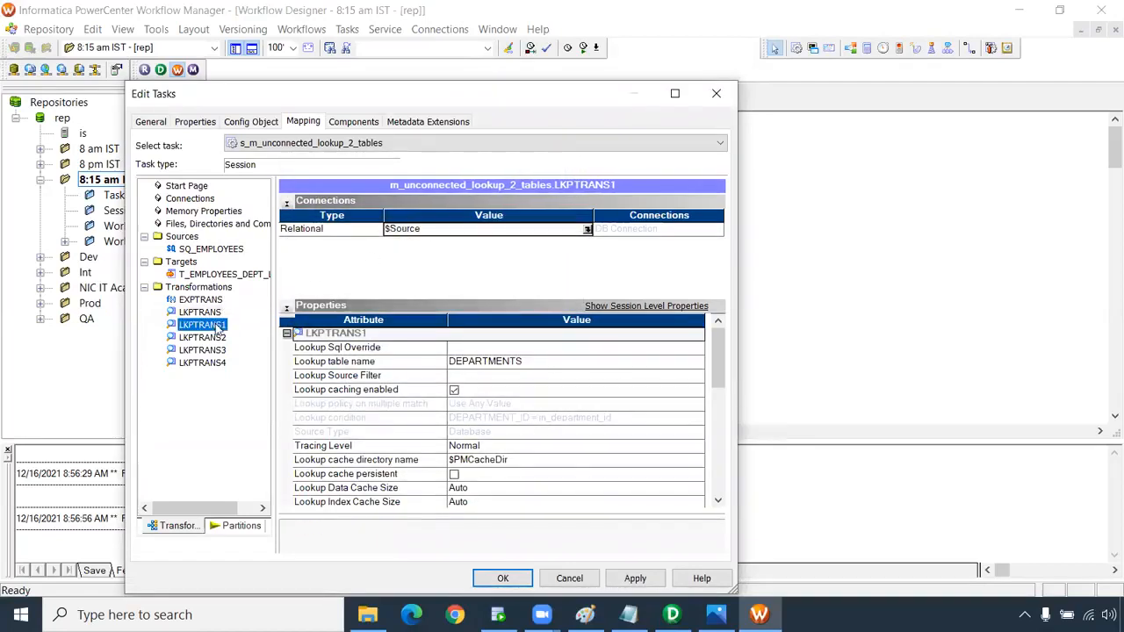
click(586, 229)
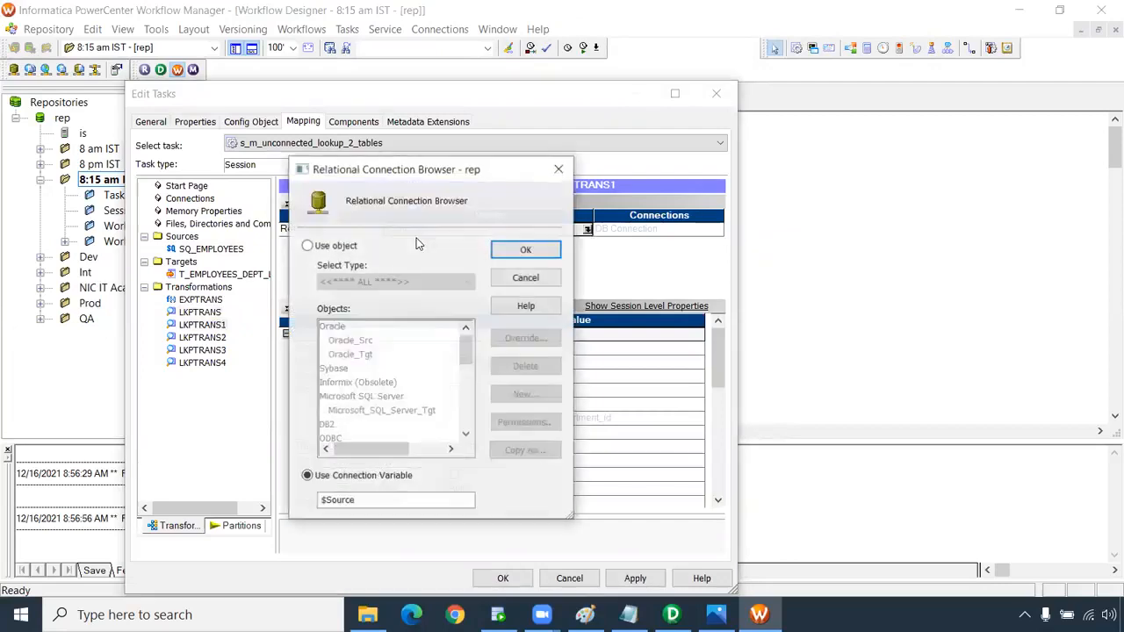
click(306, 245)
click(348, 342)
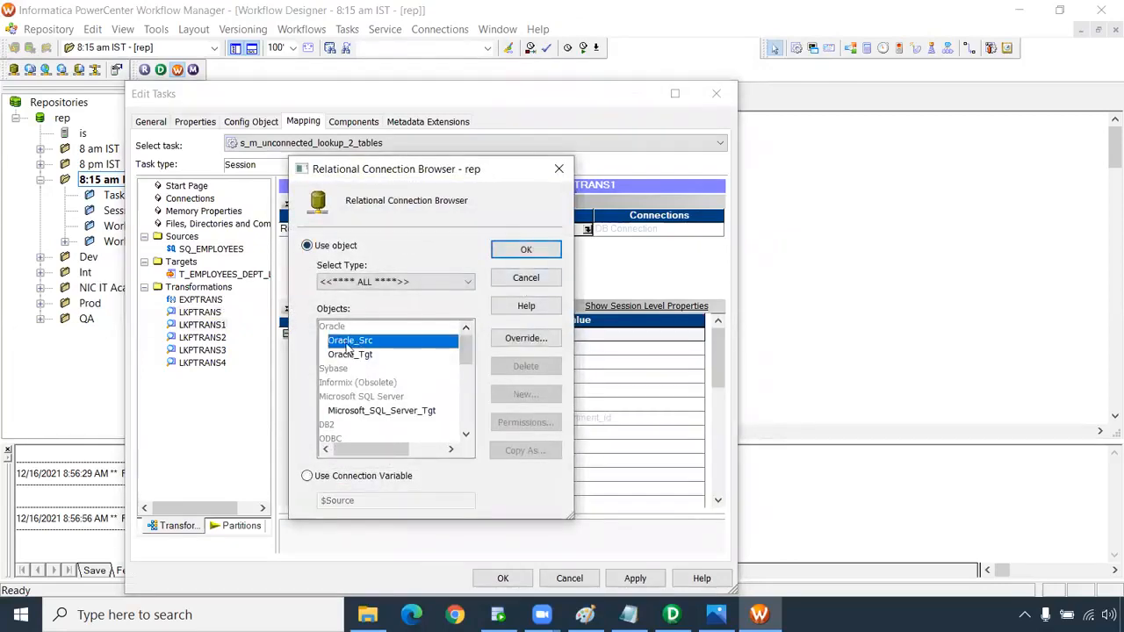
click(524, 250)
Set the Oracle_Src connection on the LKPTRANS2 and LKPTRANS3 lookups.
click(211, 337)
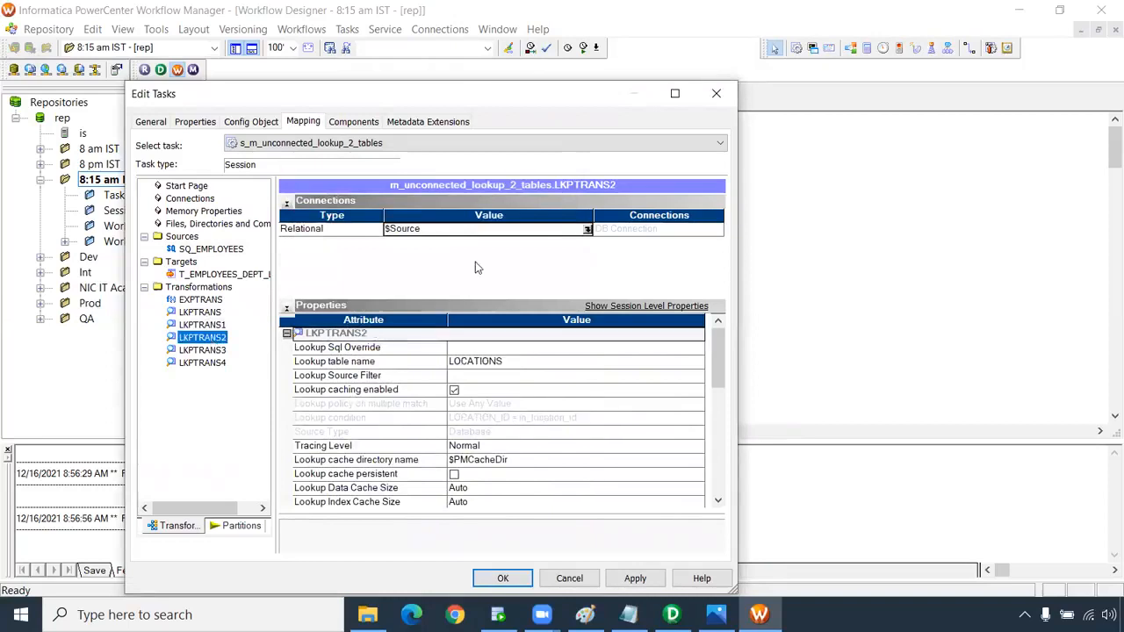
click(586, 229)
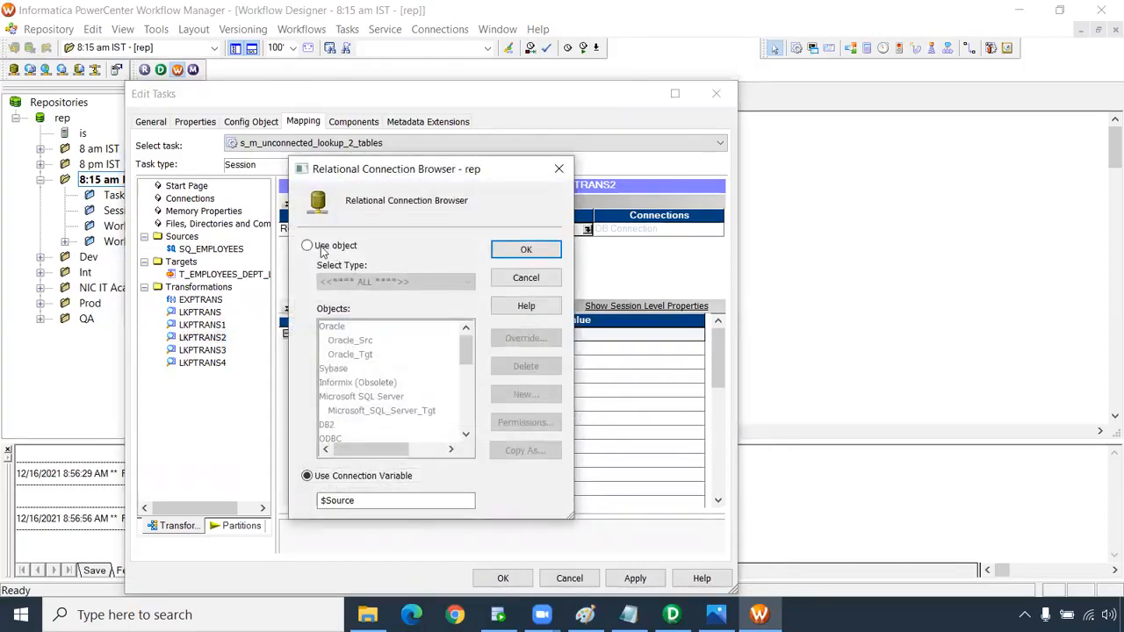
click(317, 247)
click(348, 342)
click(525, 250)
click(202, 349)
click(586, 229)
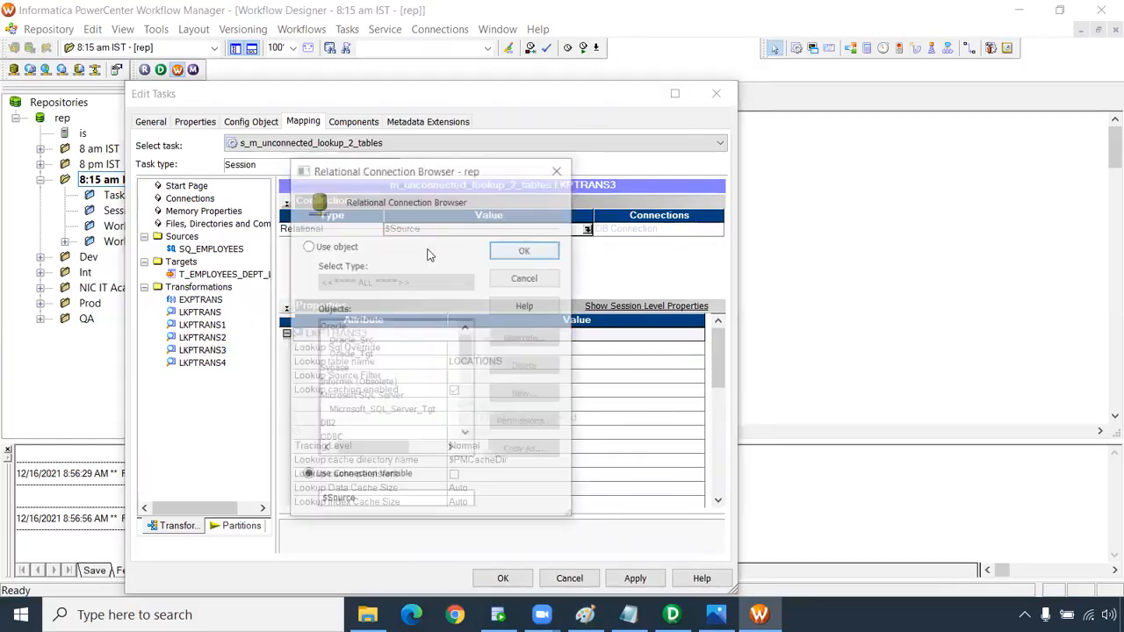
click(318, 247)
click(360, 343)
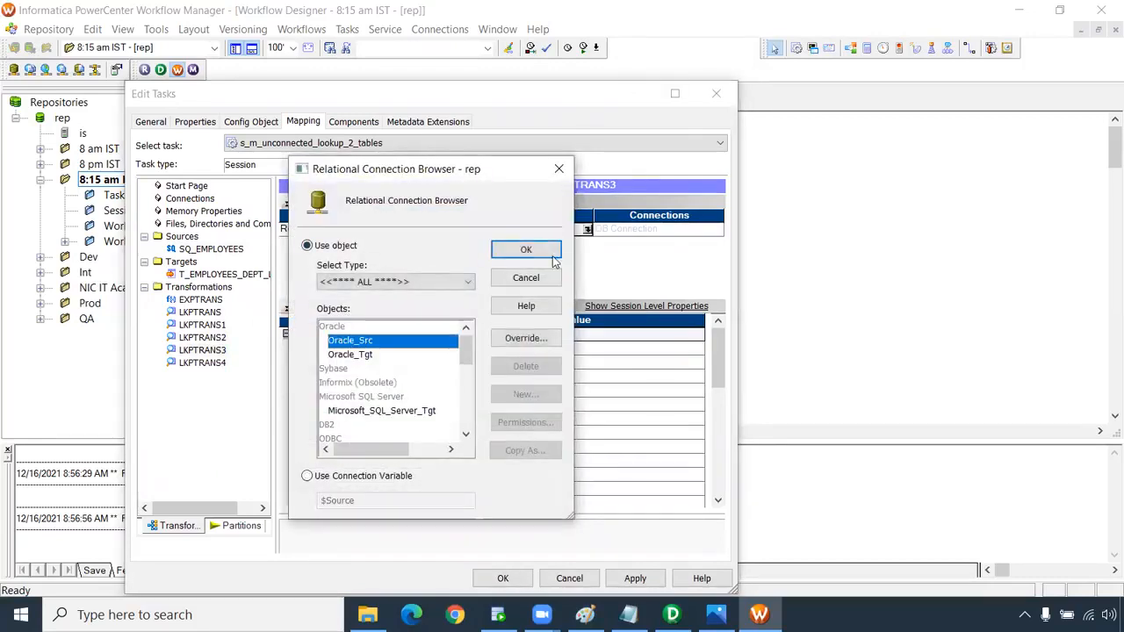
click(525, 250)
Give LKPTRANS4 the Oracle_Src connection and accept the Edit Tasks settings.
click(200, 362)
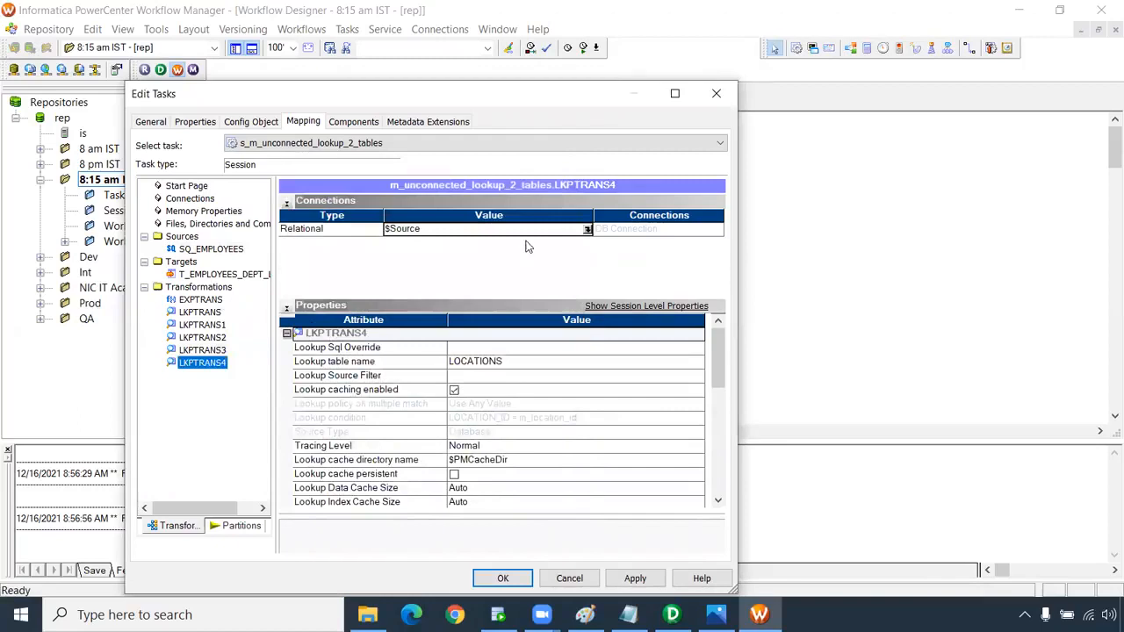
click(587, 229)
click(340, 249)
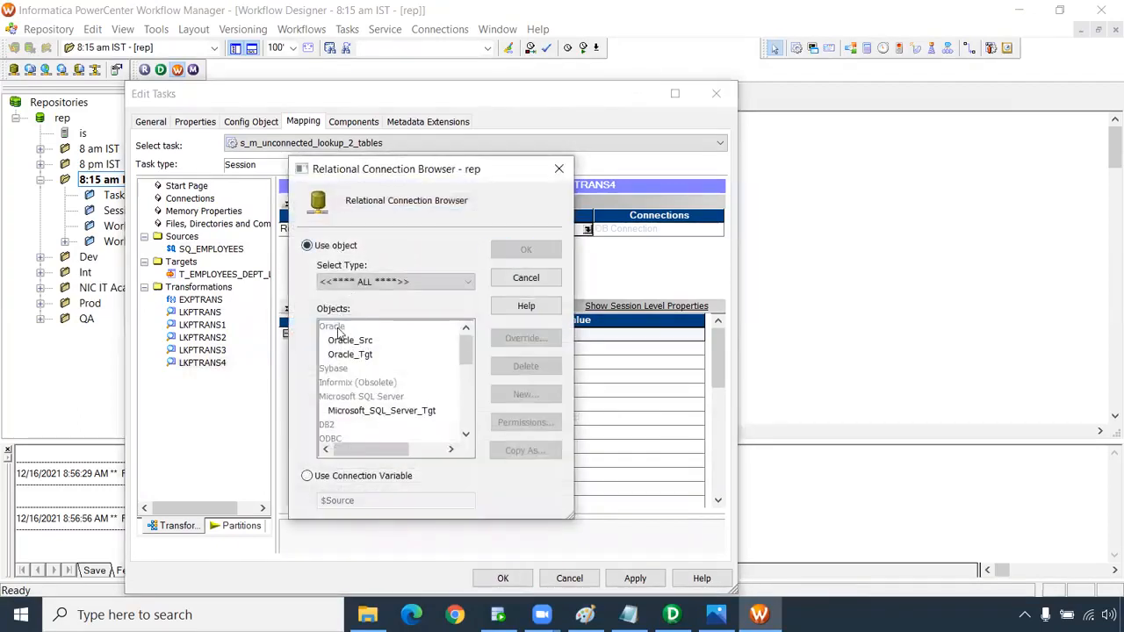
click(349, 340)
click(535, 249)
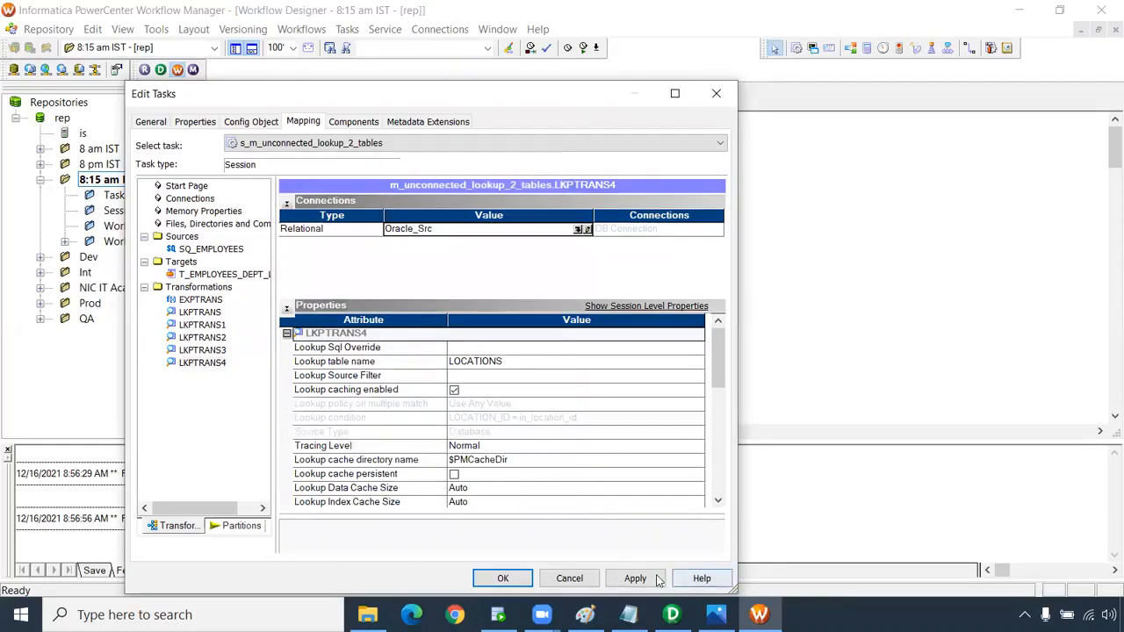
click(504, 578)
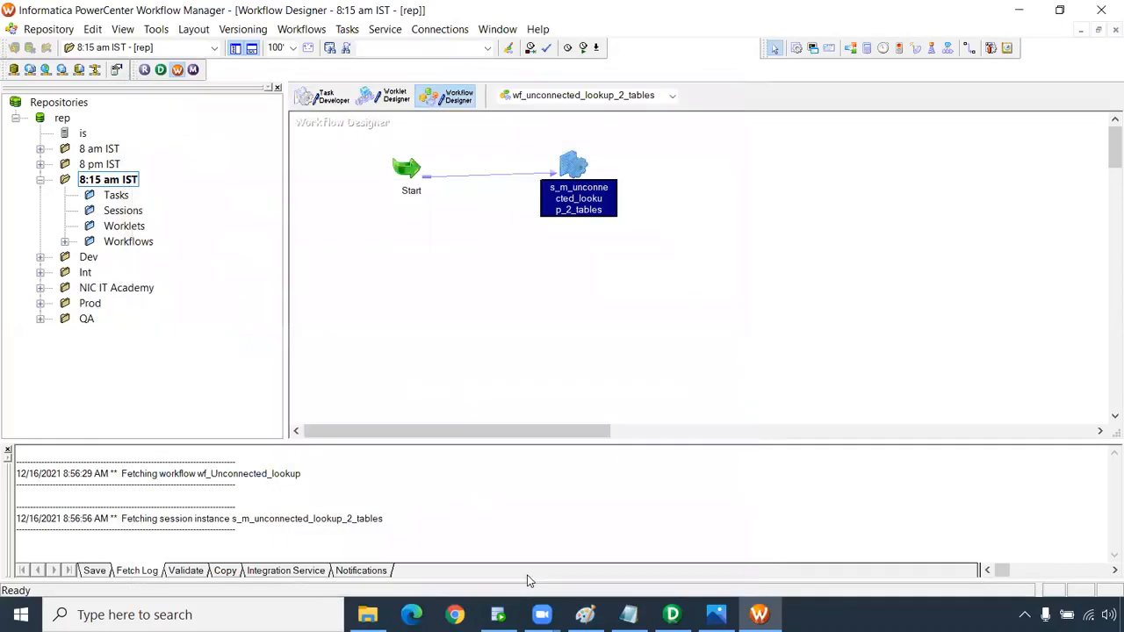
Save wf_unconnected_lookup_2_tables, confirm the VALID message, and start the workflow.
key(ctrl+s)
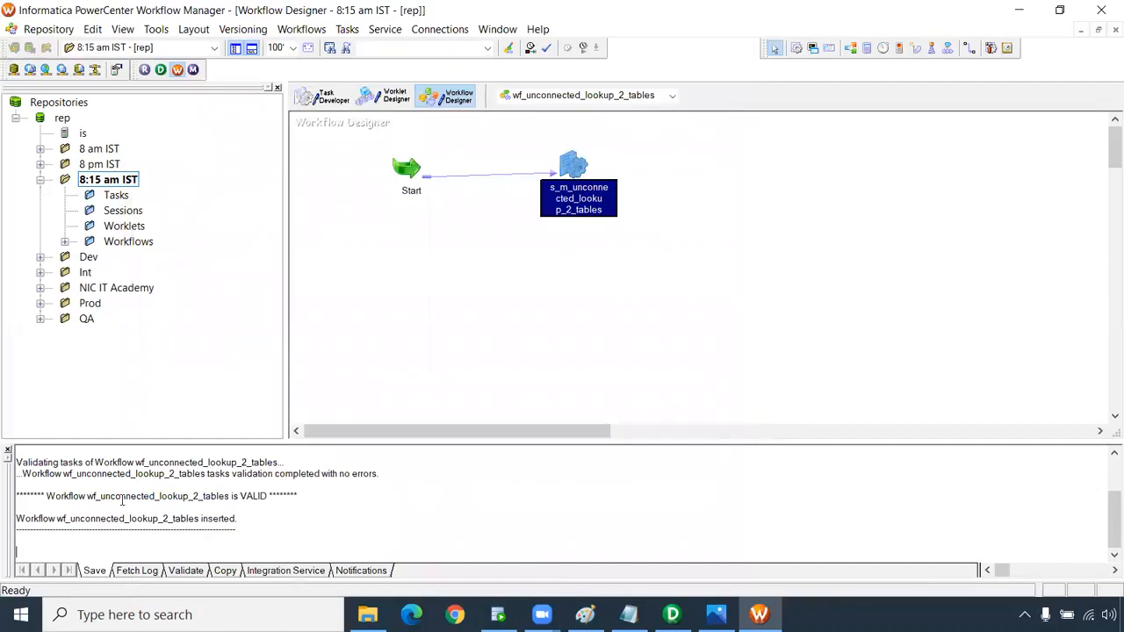
drag(79, 496, 321, 496)
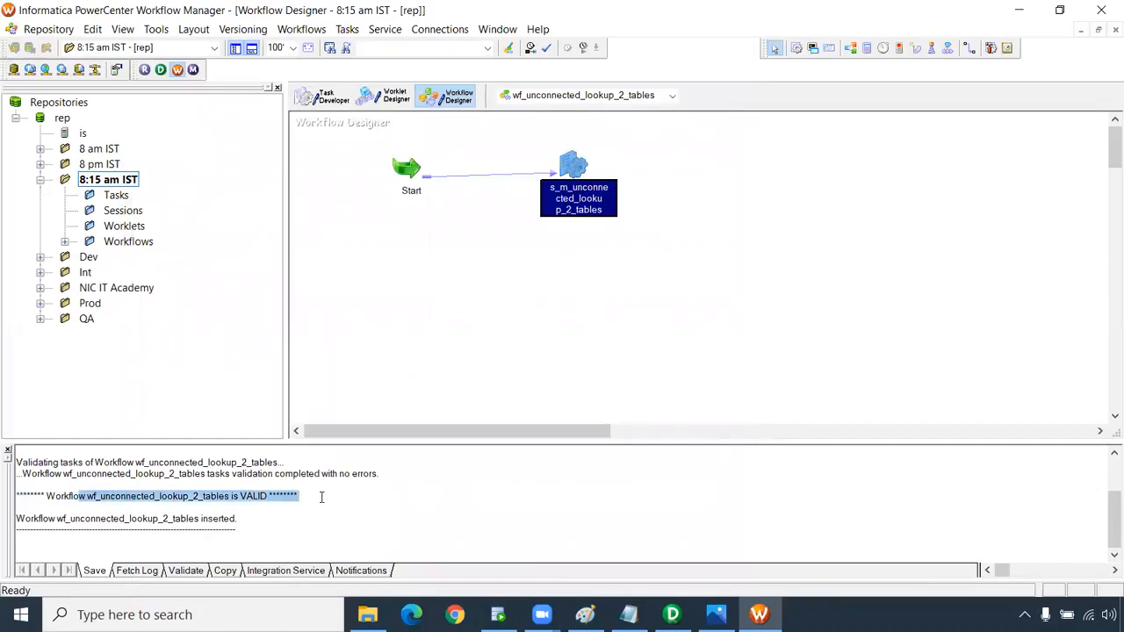
right_click(471, 274)
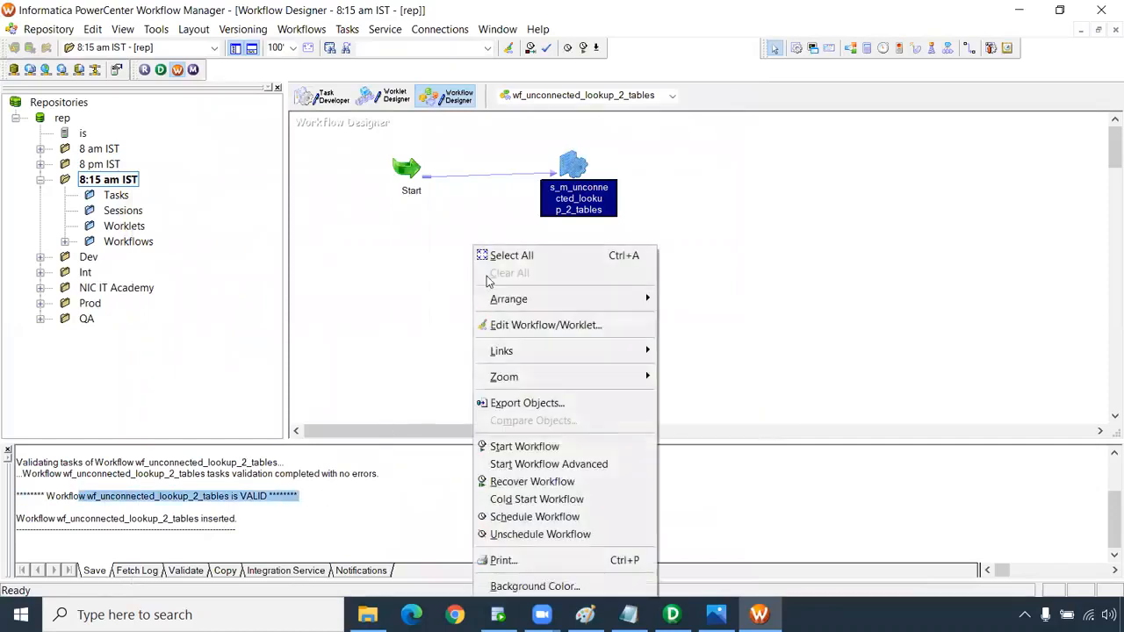
click(560, 448)
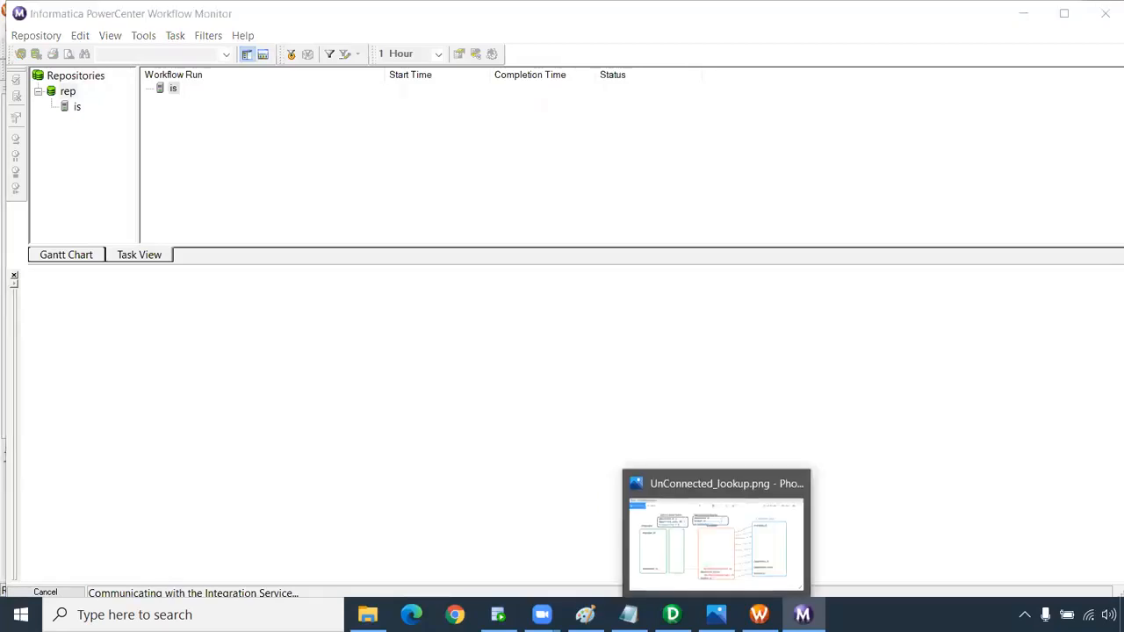
Check the session run's source/target statistics in Workflow Monitor to confirm 107 rows loaded.
mouse_move(716, 615)
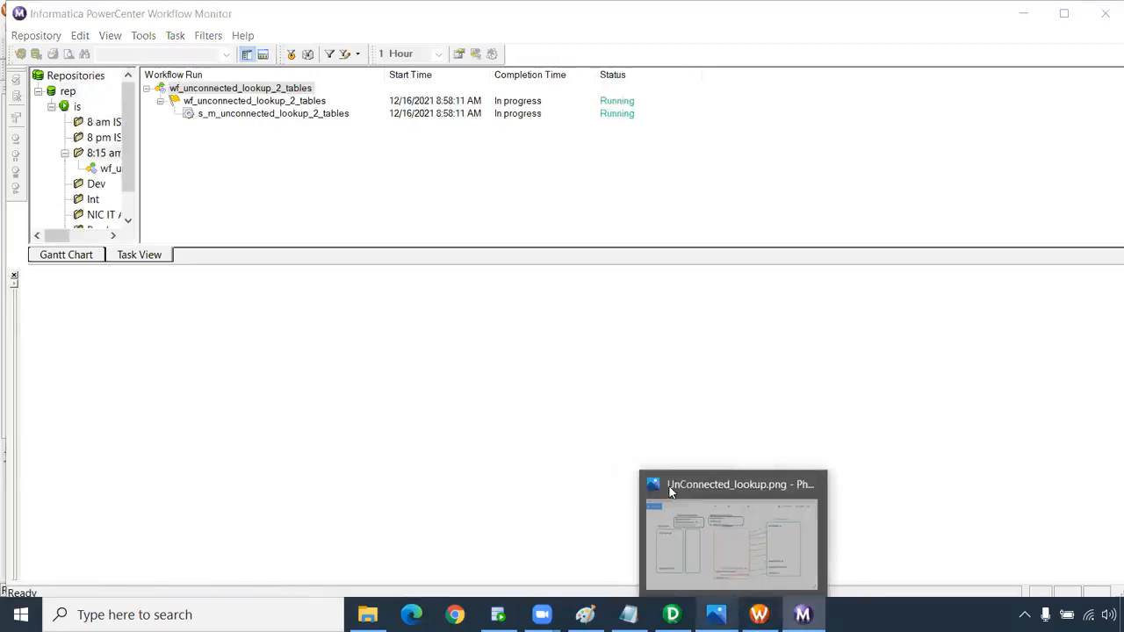
click(116, 170)
click(253, 109)
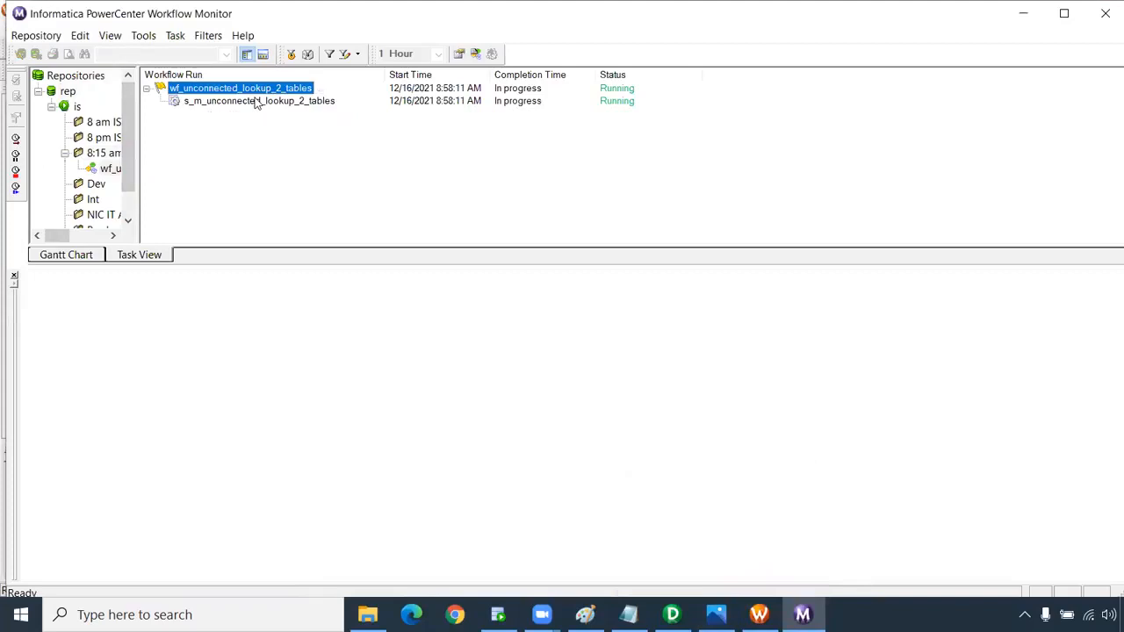
click(253, 101)
click(28, 290)
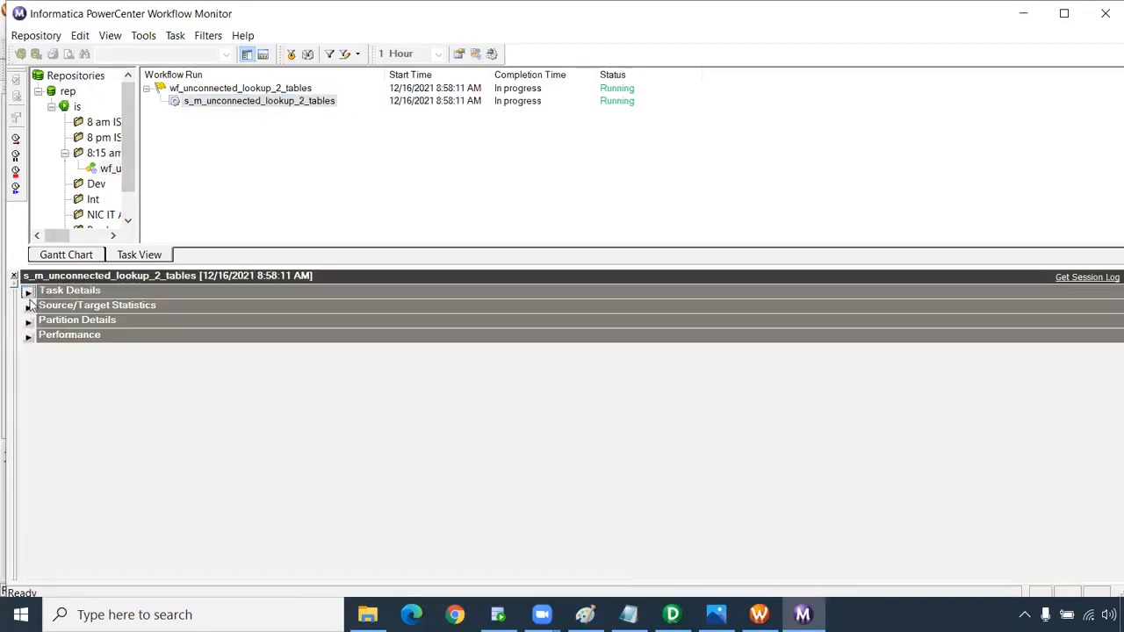
click(28, 305)
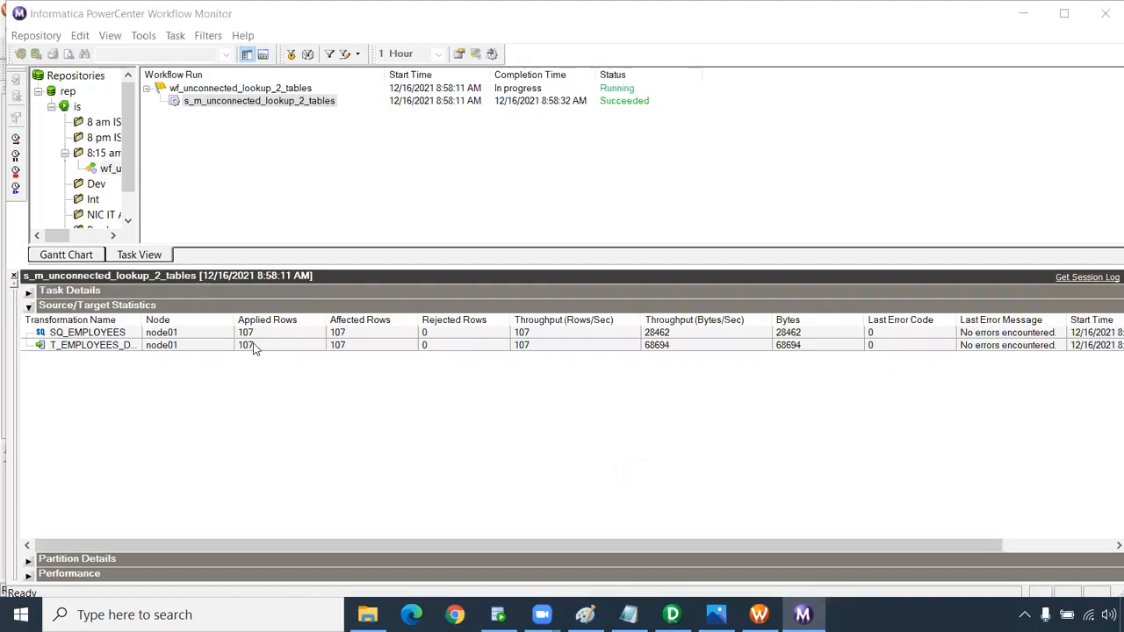
click(255, 345)
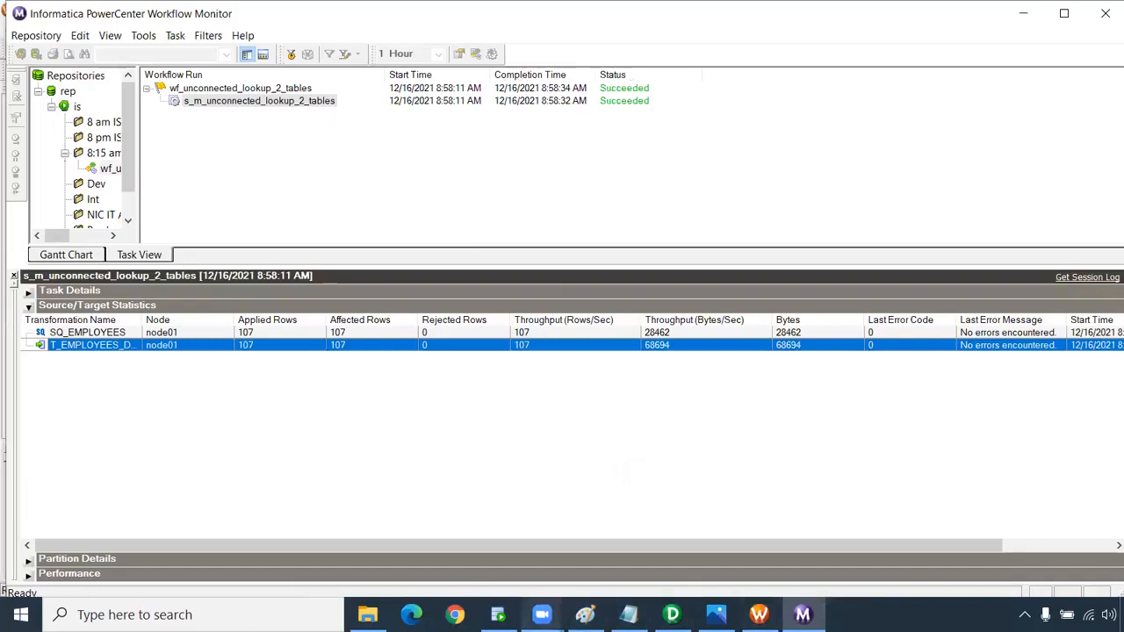
Re-run the t_employees_dept_loc query in SQL Developer.
click(497, 614)
drag(519, 142, 248, 138)
click(234, 91)
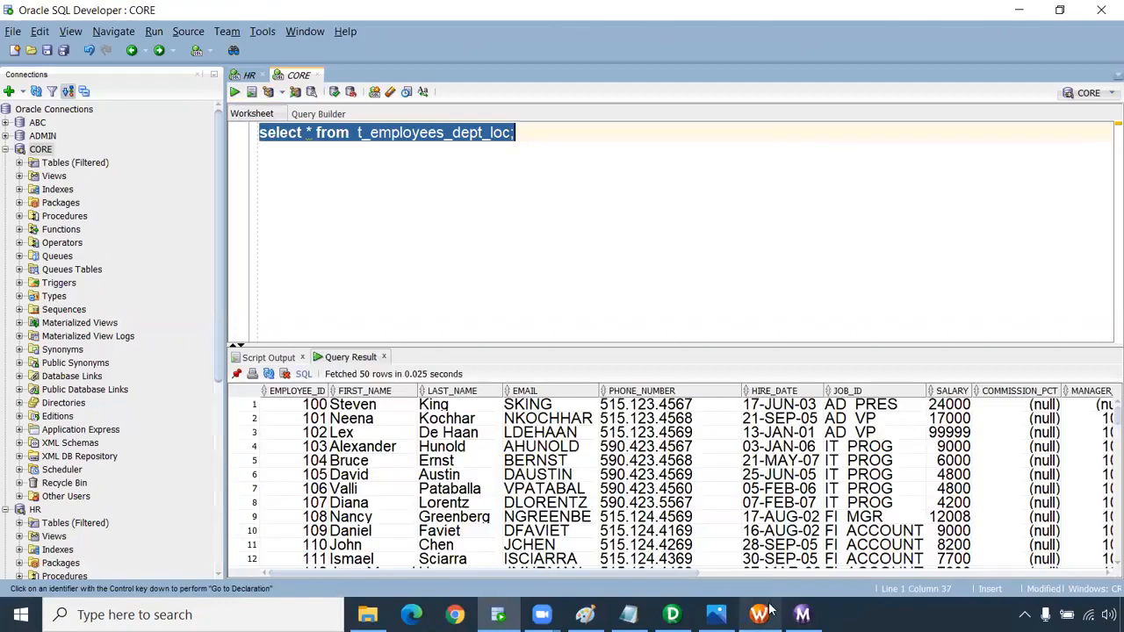
Scroll through the 107 result rows checking department, street address, city and country, then return to Designer.
drag(683, 577, 1009, 577)
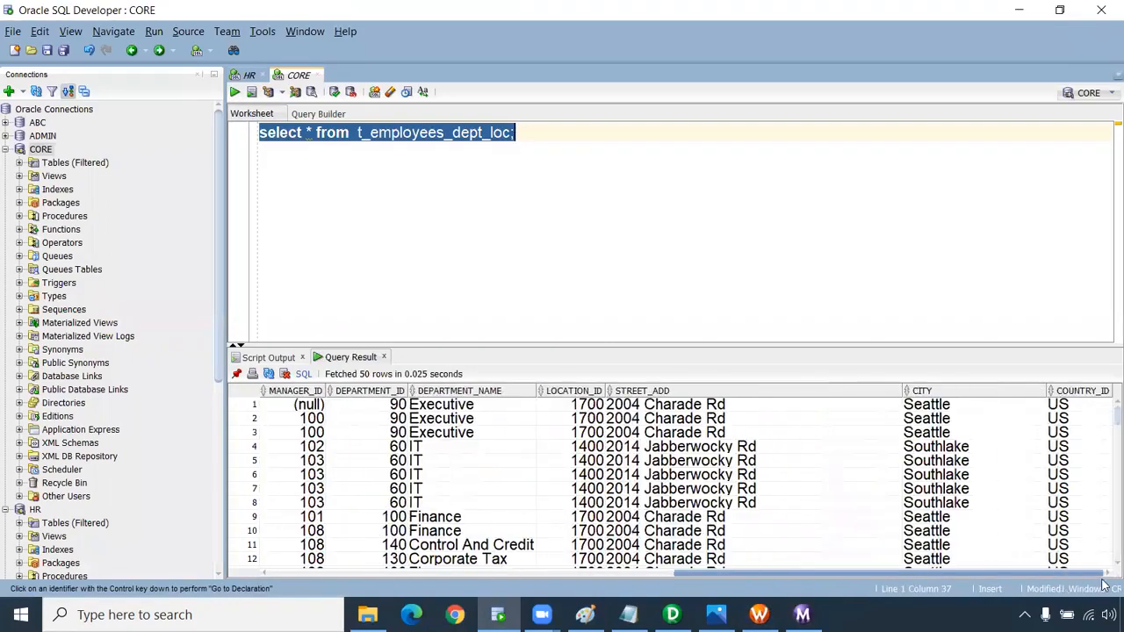
drag(458, 405, 1077, 558)
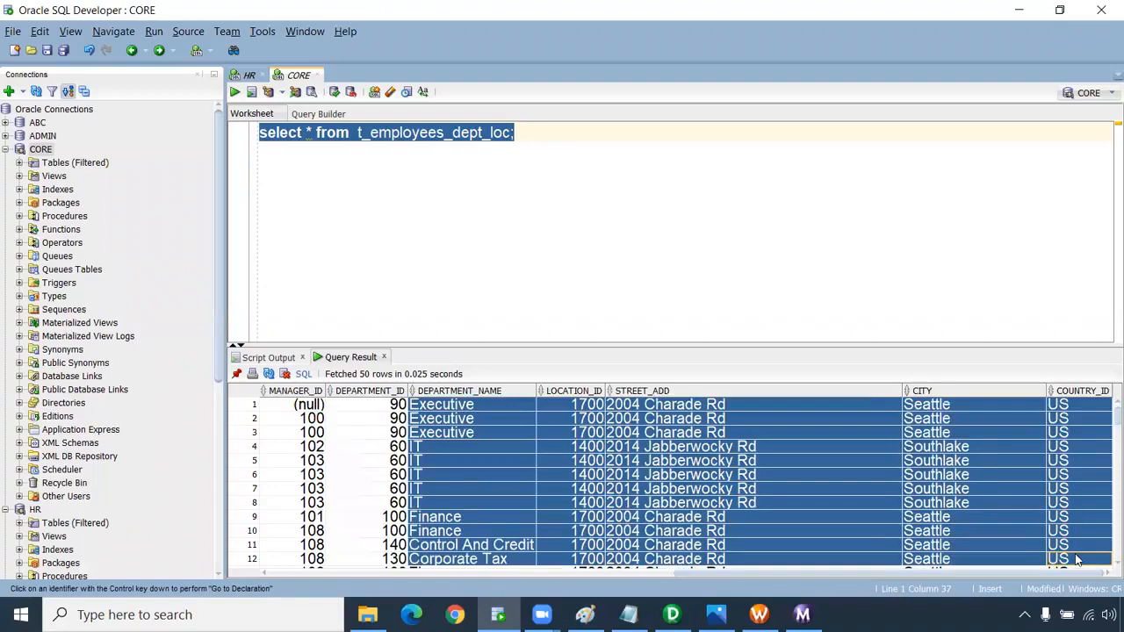
scroll(1007, 478, down, 20)
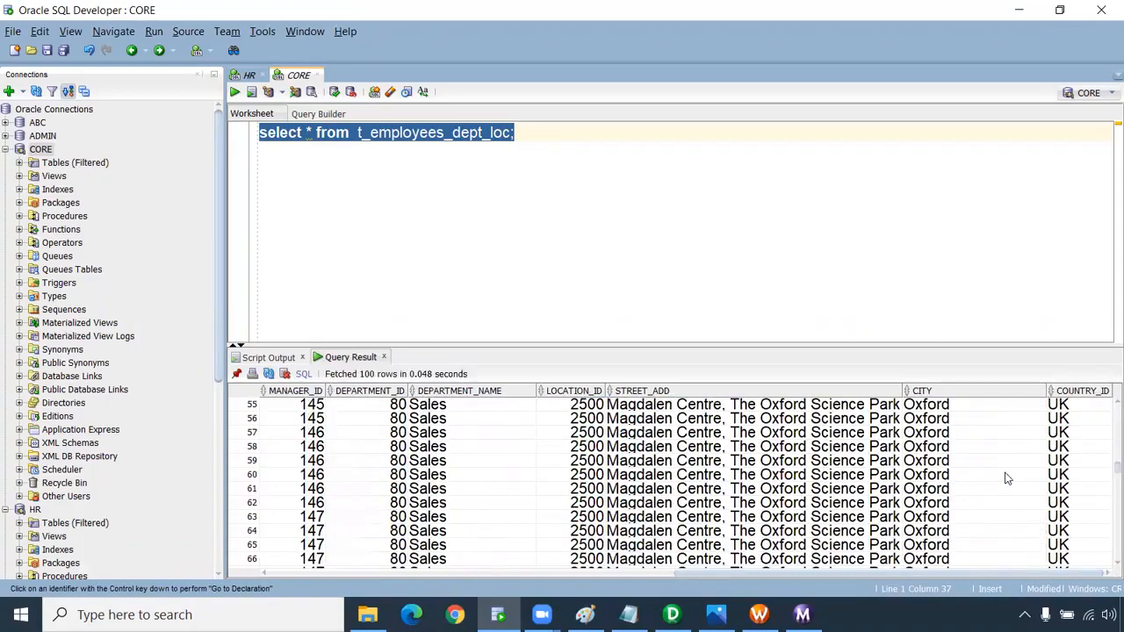
scroll(1007, 478, down, 3)
scroll(983, 502, up, 20)
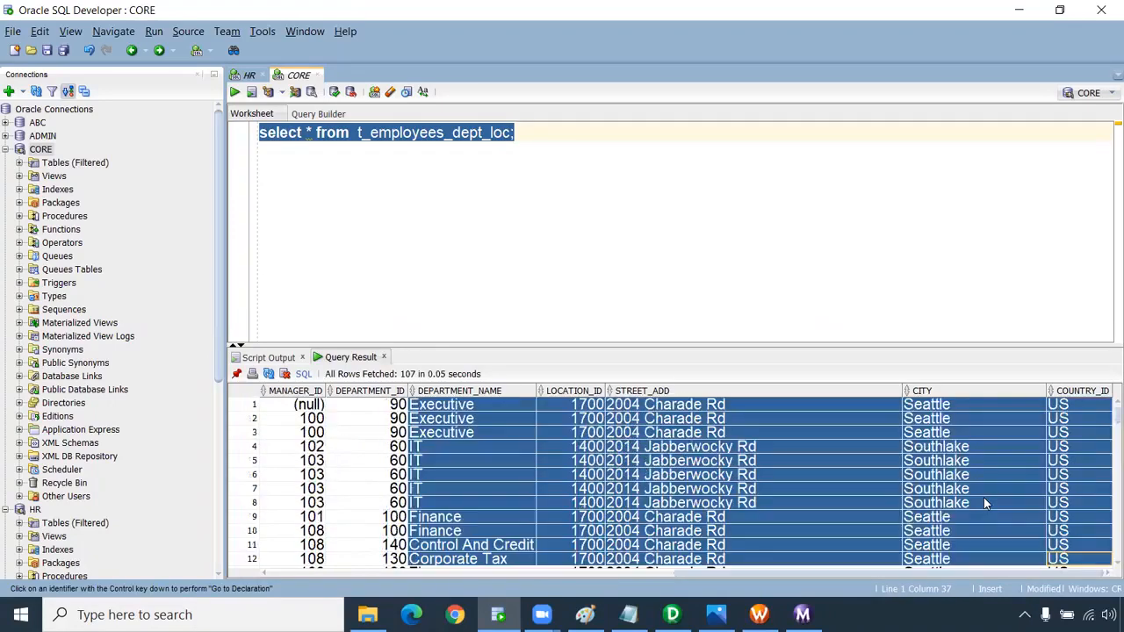
click(830, 502)
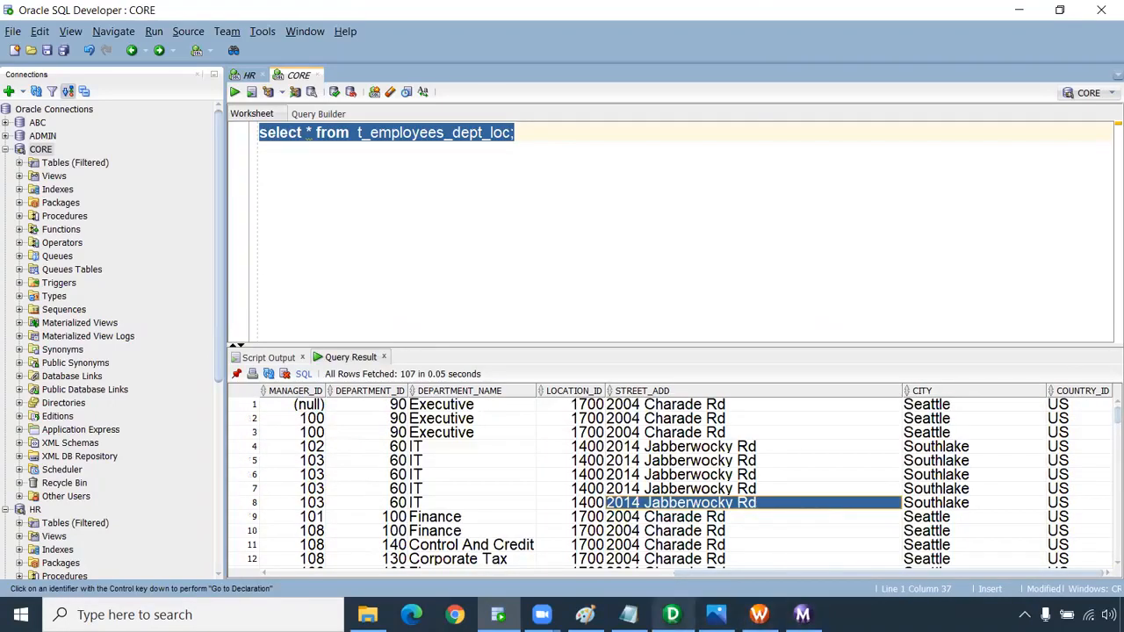
mouse_move(671, 614)
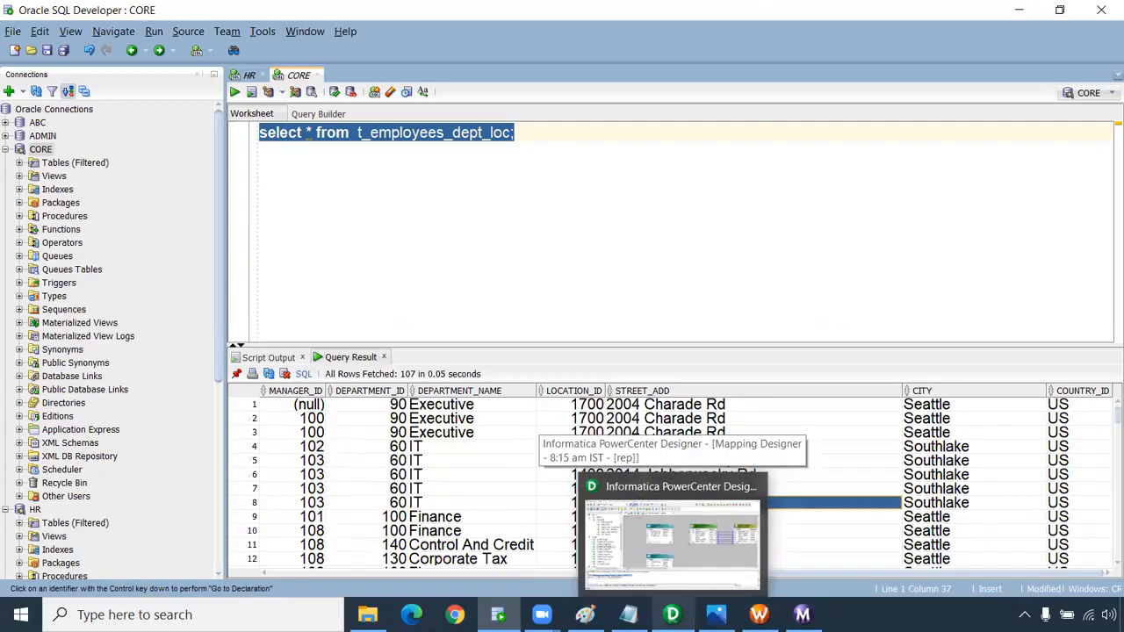
click(671, 540)
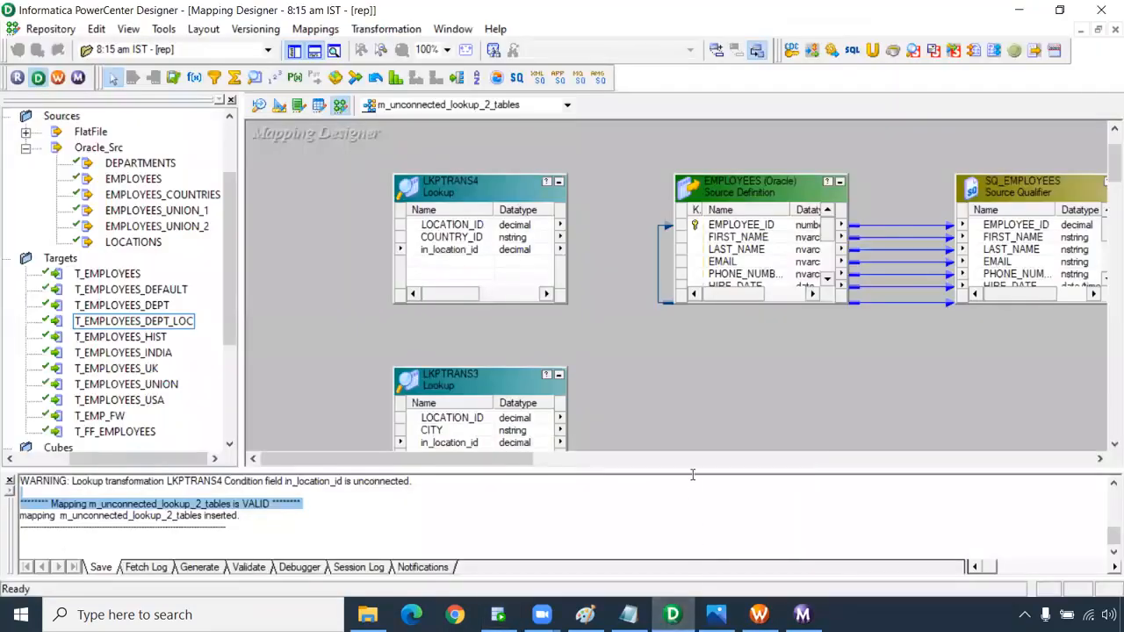
Shrink the output panel and open the m_connected_lookup_2_tables mapping.
drag(690, 470, 689, 514)
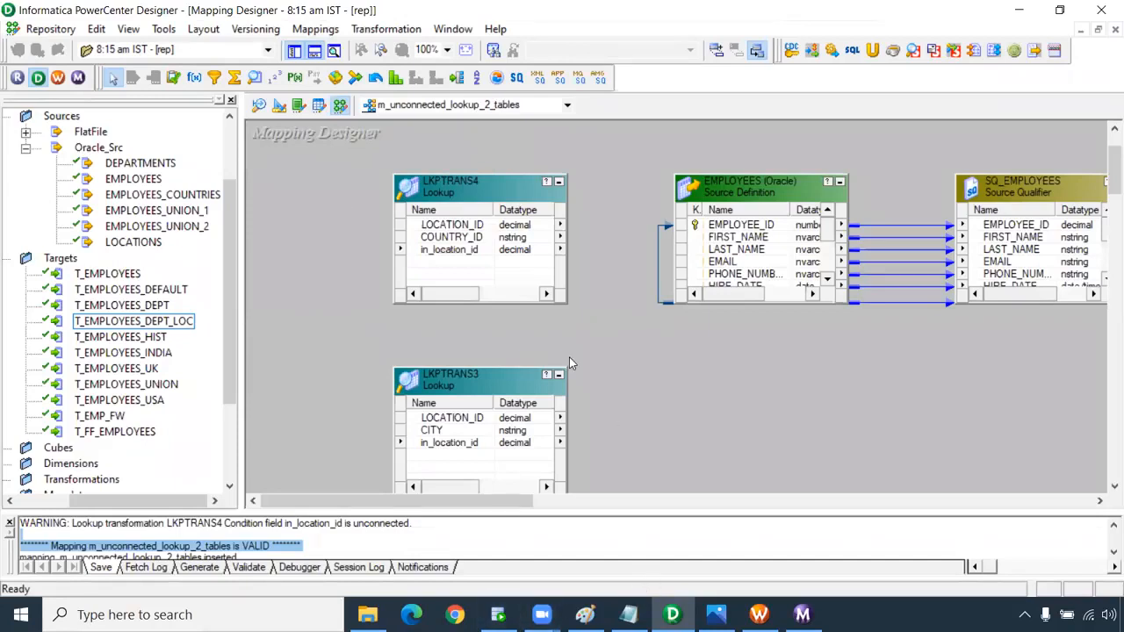
click(491, 106)
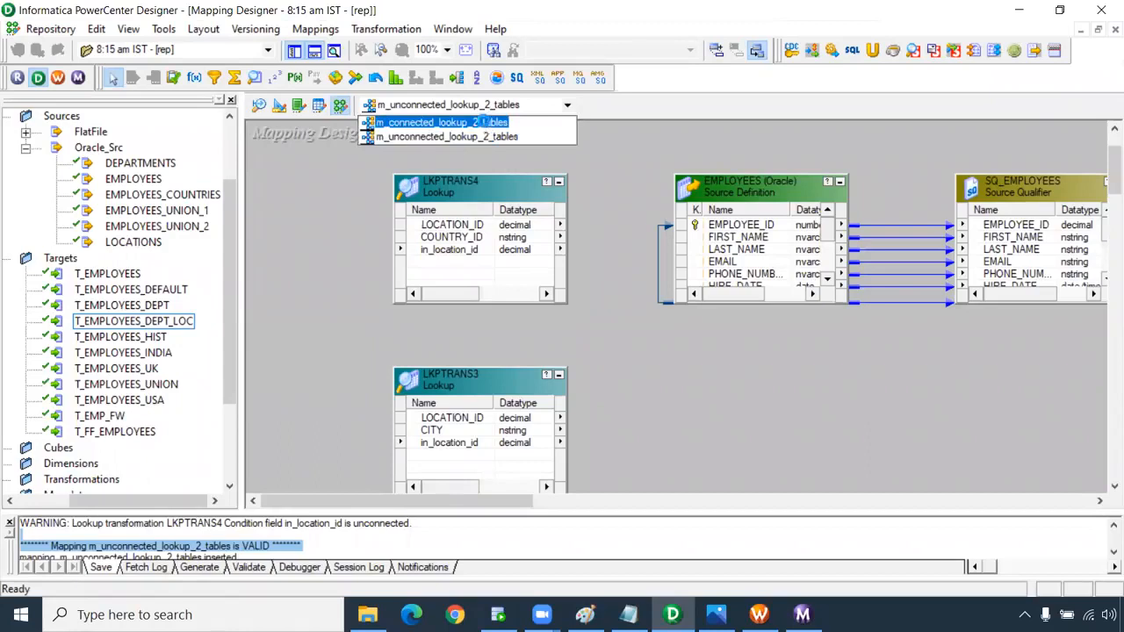
click(484, 117)
Show the LKPTRANS lookup's Properties, selecting the Lookup Sql Override property.
drag(540, 502, 641, 502)
double_click(555, 157)
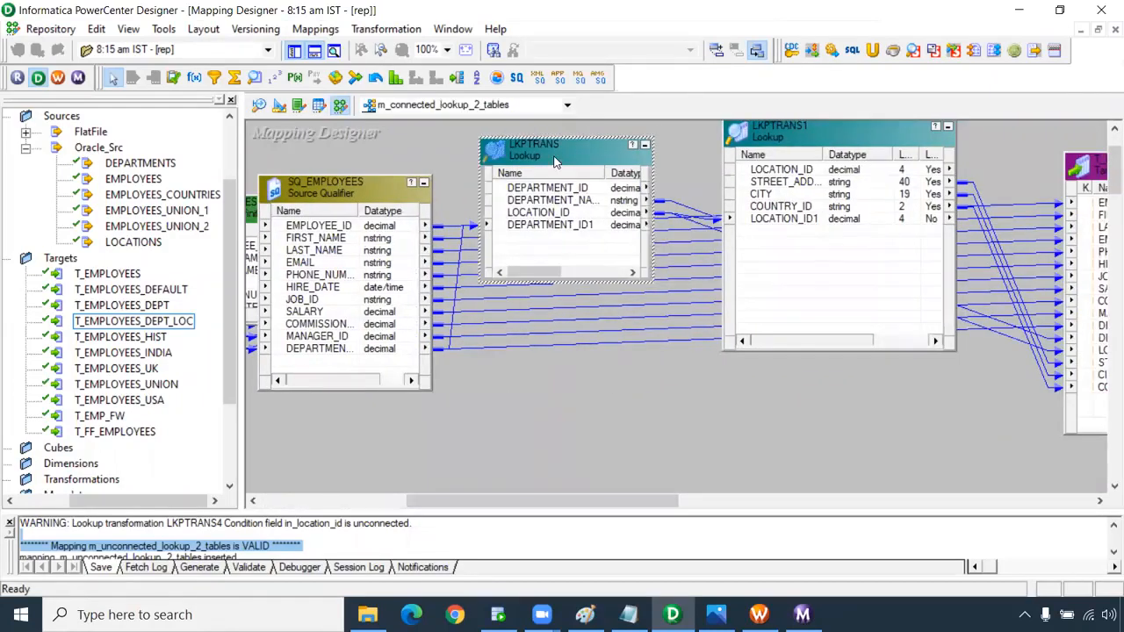
click(226, 77)
click(144, 155)
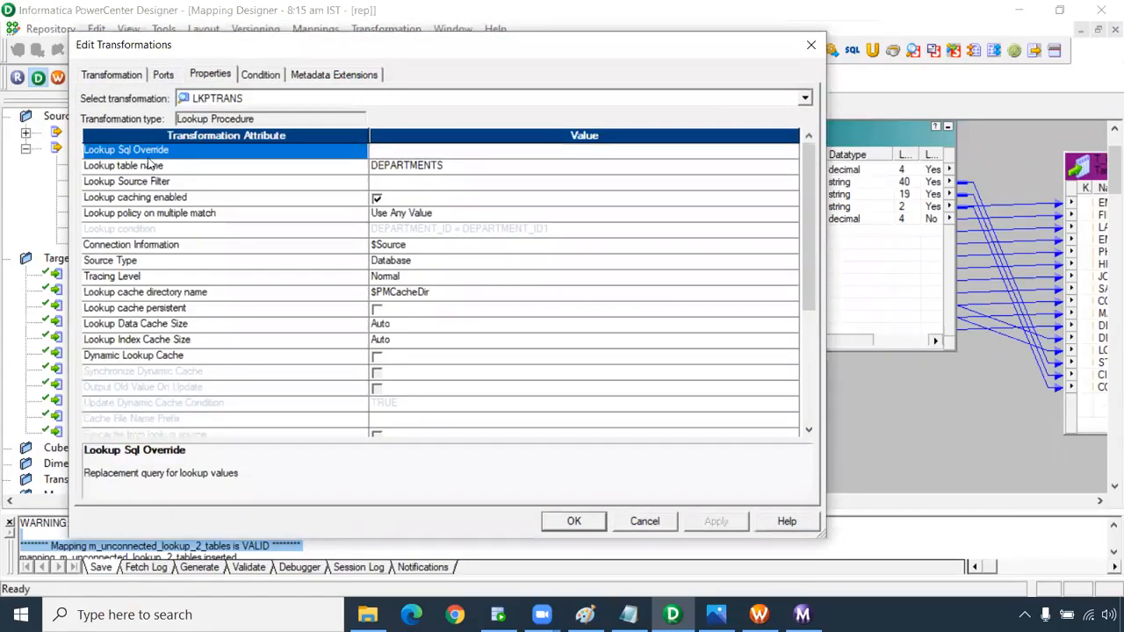
click(585, 614)
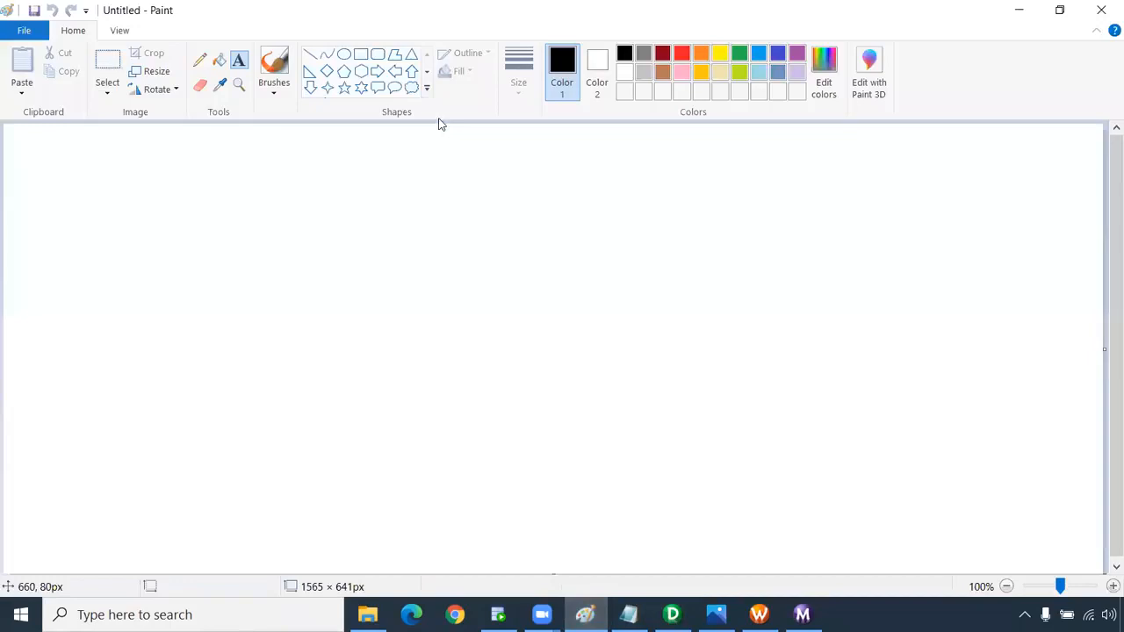
Draw three rounded rectangles: top centre, lower left and right.
click(377, 54)
drag(448, 147, 638, 278)
drag(79, 339, 279, 496)
click(925, 405)
drag(824, 302, 1054, 517)
click(199, 59)
Label the lower-left box Adhaar_no and paste the same label into the top box.
click(238, 60)
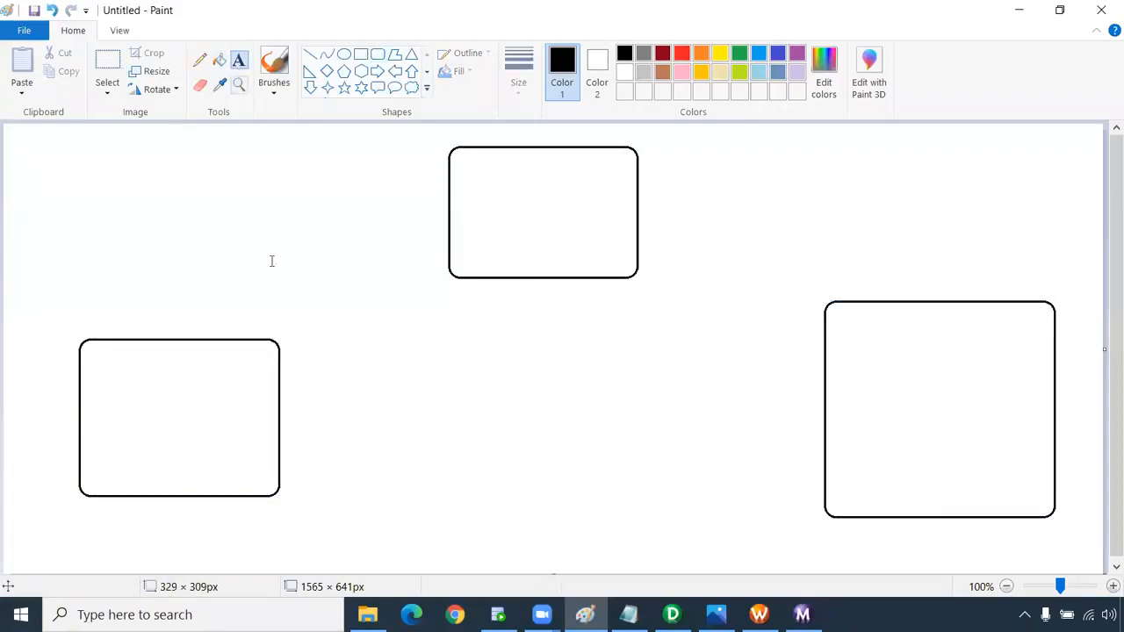
click(99, 446)
text(A)
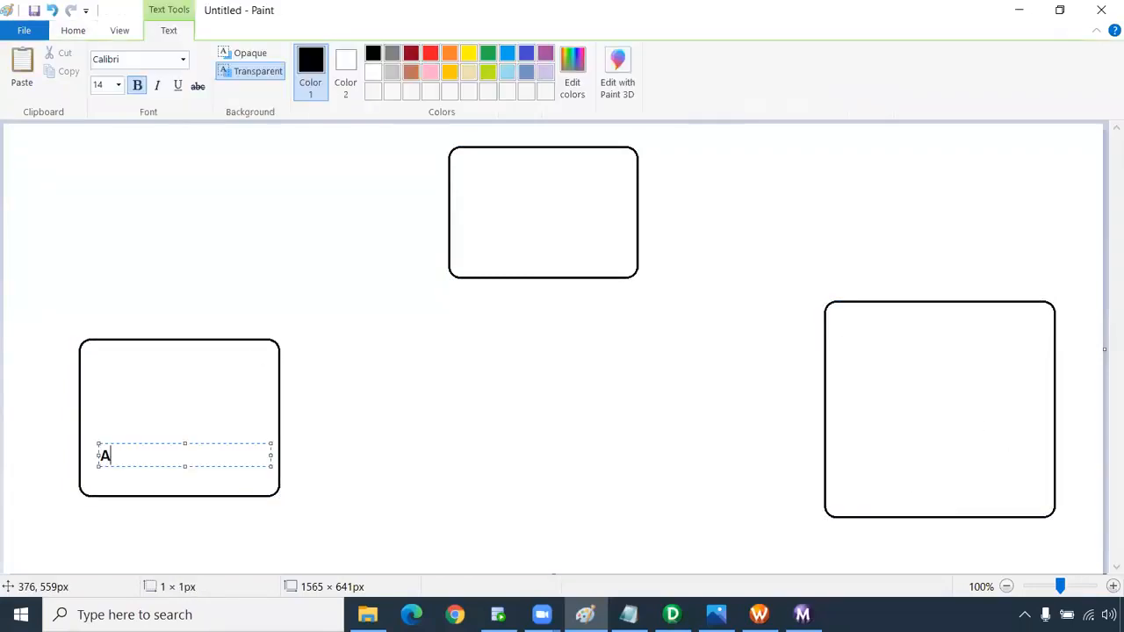
text(dhaar_no)
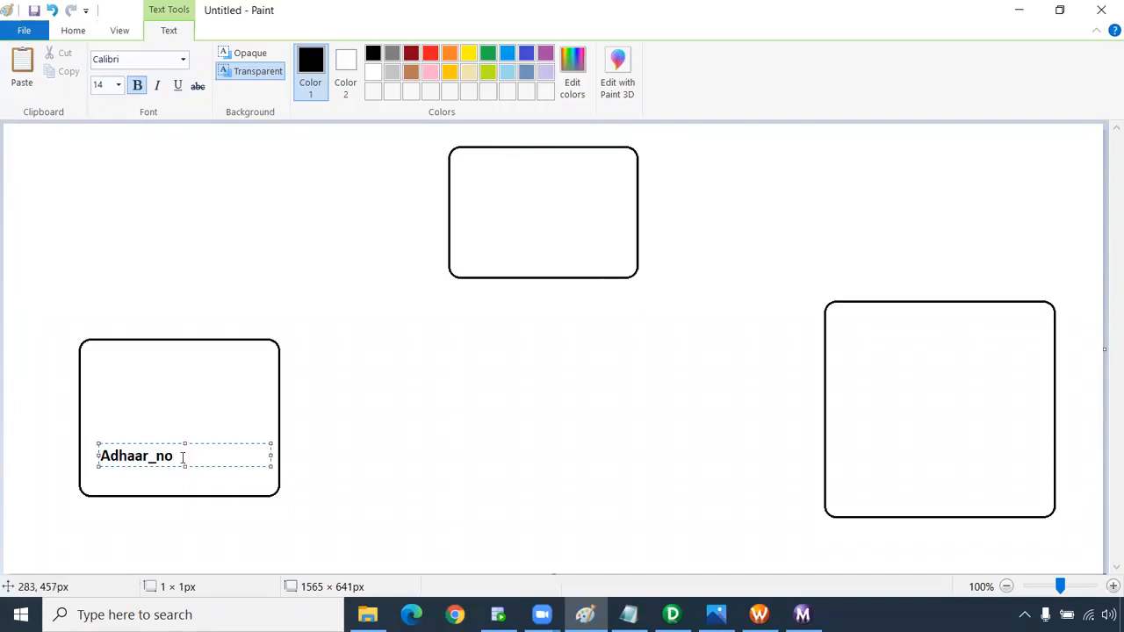
key(ctrl+a)
key(ctrl+c)
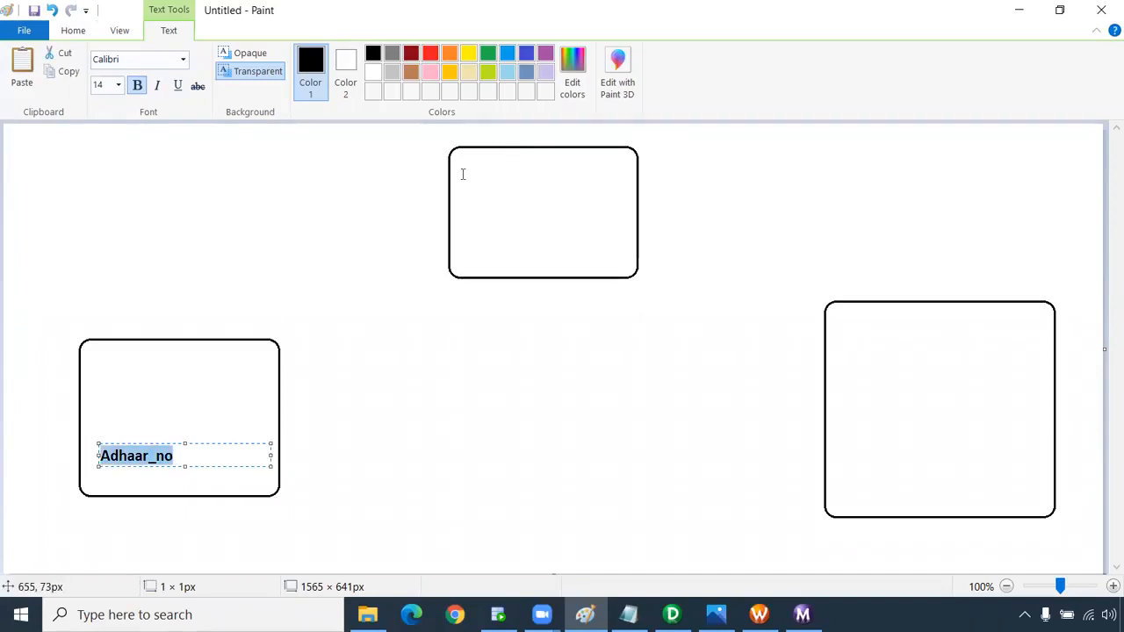
click(462, 174)
key(ctrl+v)
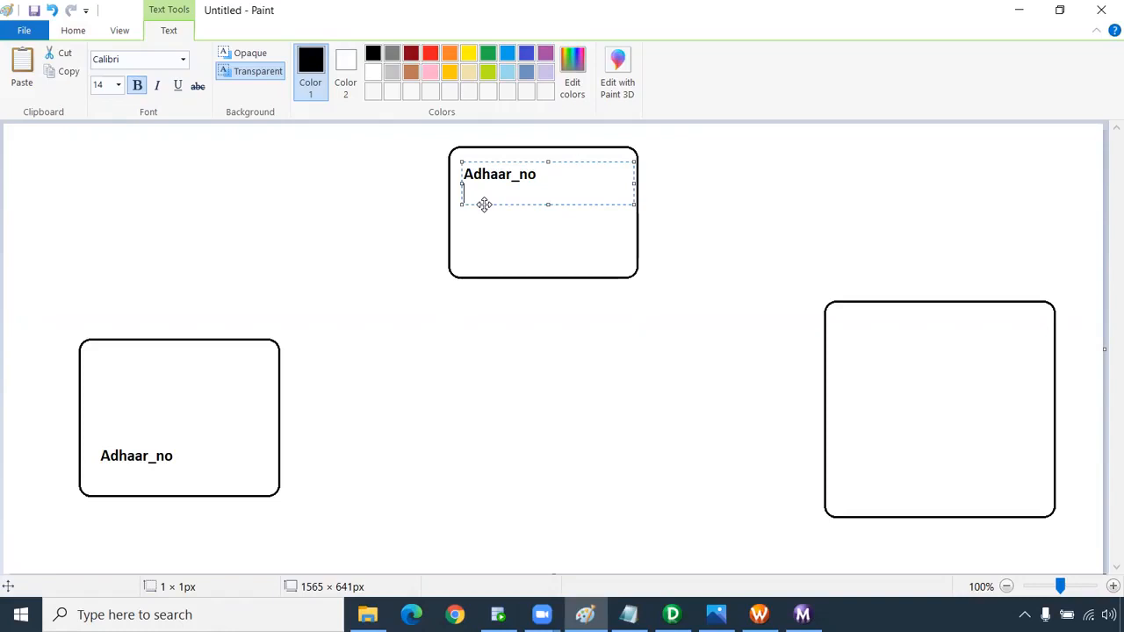
drag(484, 204, 484, 283)
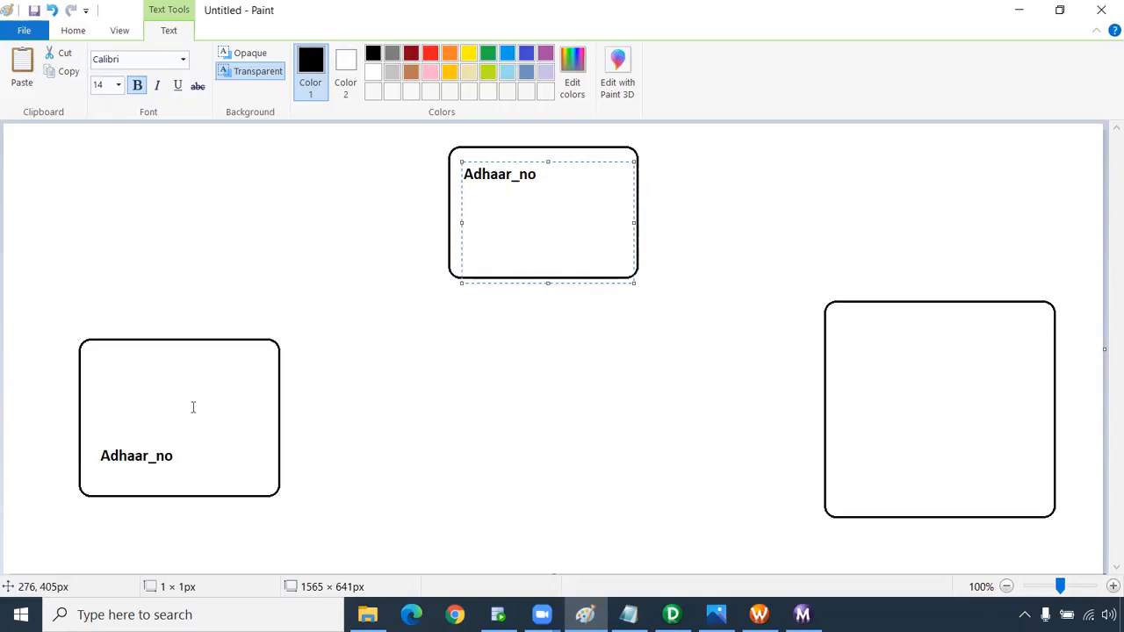
click(410, 219)
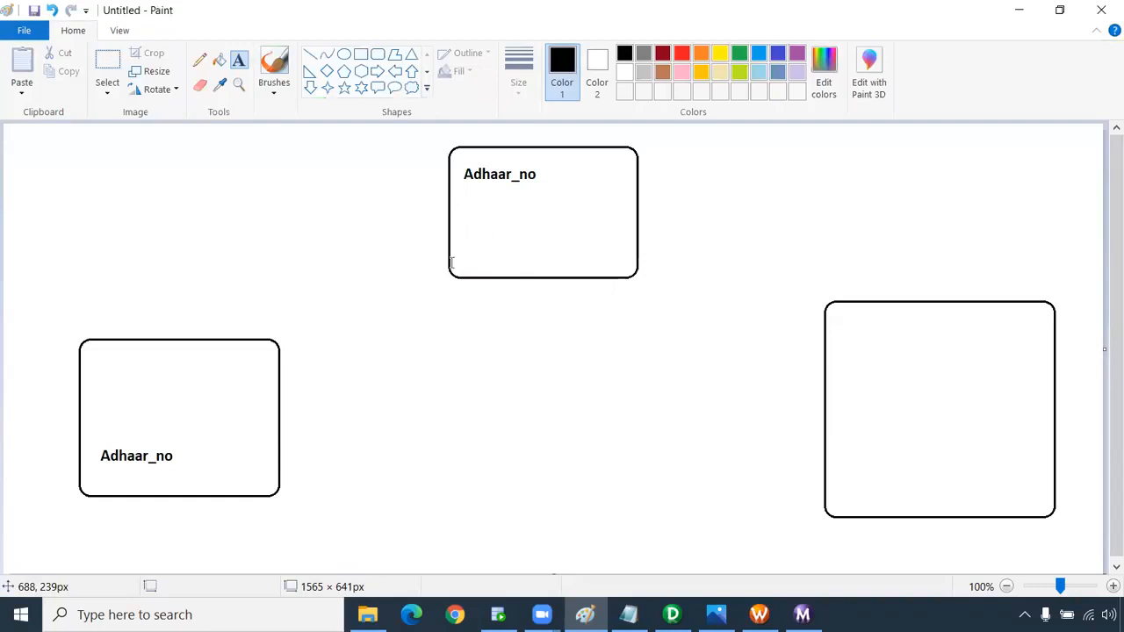
Pencil a curve linking the two Adhaar_no labels and write a circled TN in the top box.
click(199, 59)
mouse_move(175, 455)
mouse_down()
mouse_move(290, 463)
mouse_move(447, 178)
mouse_up()
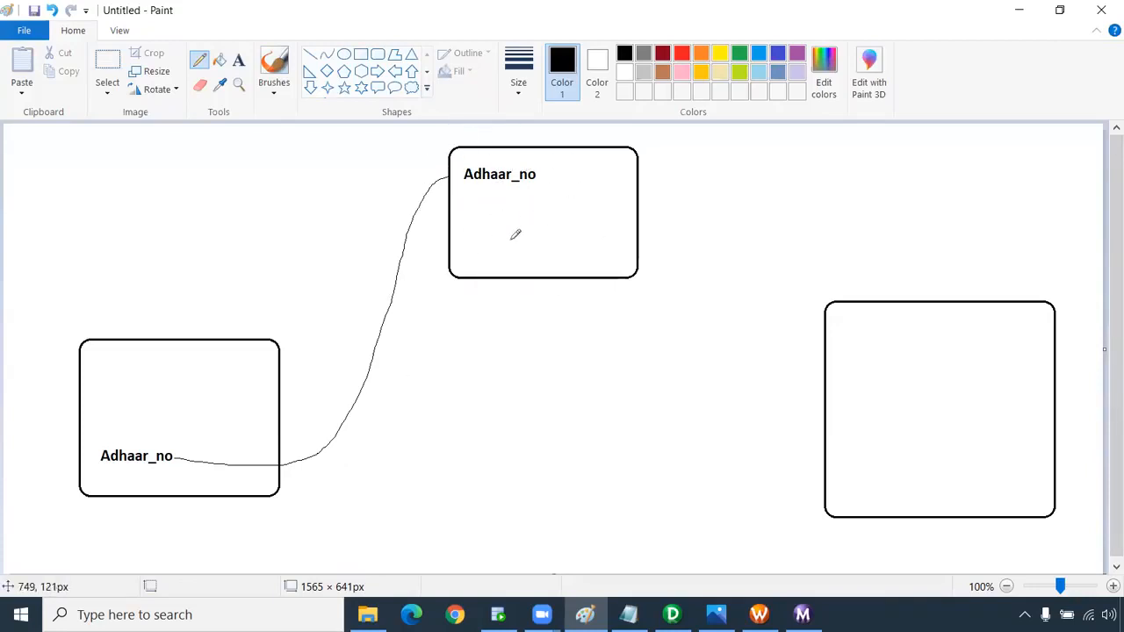
mouse_move(599, 175)
mouse_down()
mouse_move(631, 163)
mouse_move(604, 189)
mouse_move(633, 150)
mouse_move(618, 144)
mouse_up()
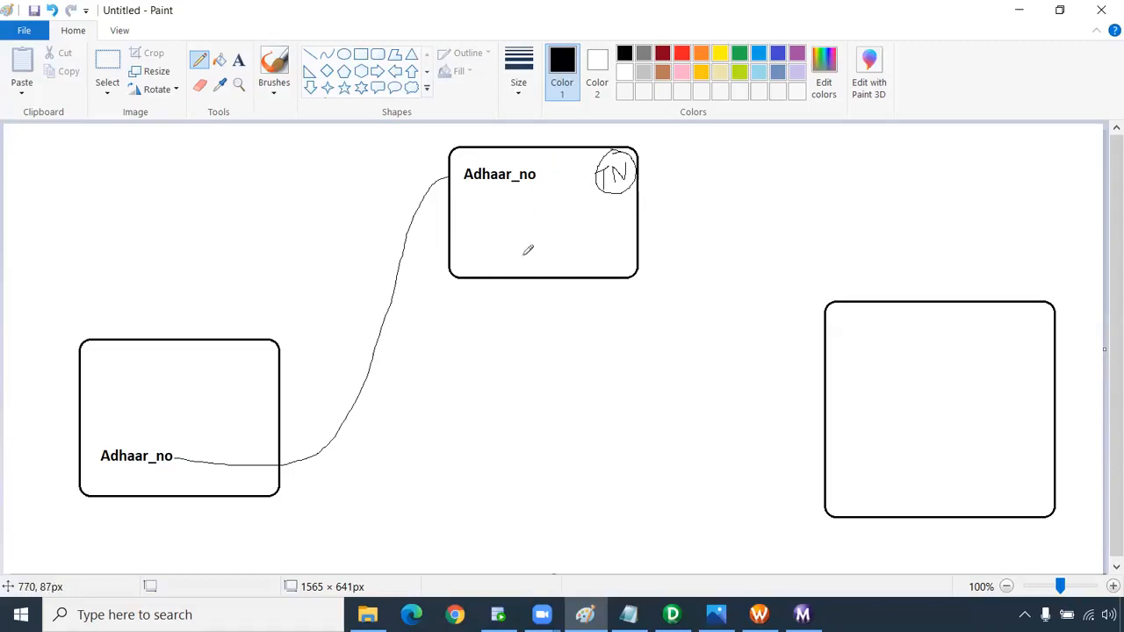
Draw a red straight line from the lower-left box to the right box.
click(311, 56)
click(680, 54)
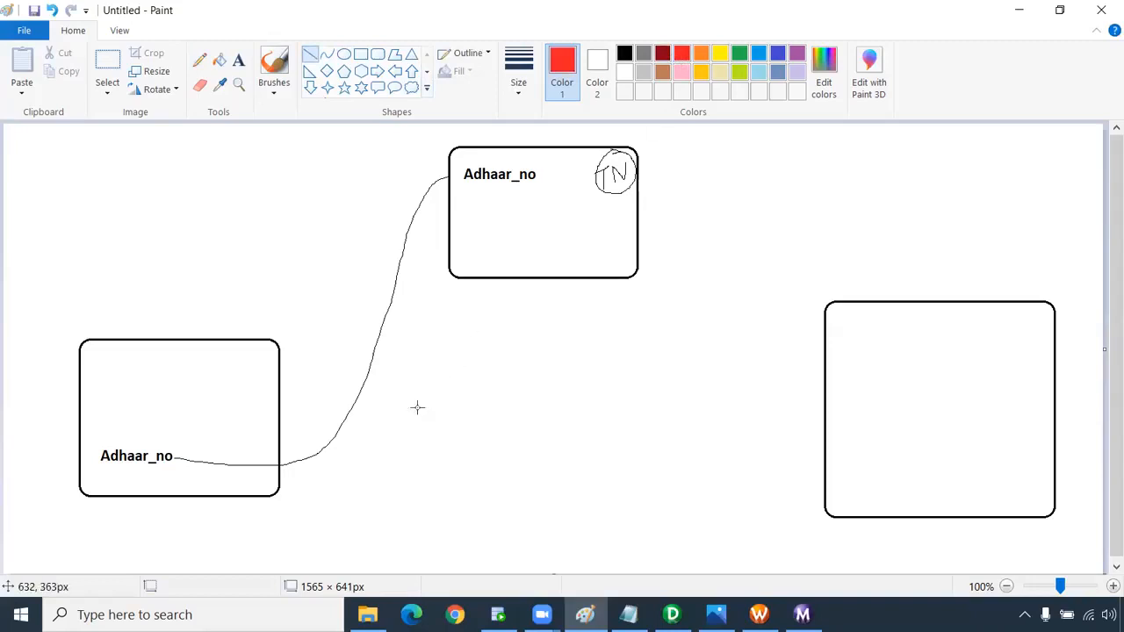
drag(300, 471, 821, 465)
click(483, 542)
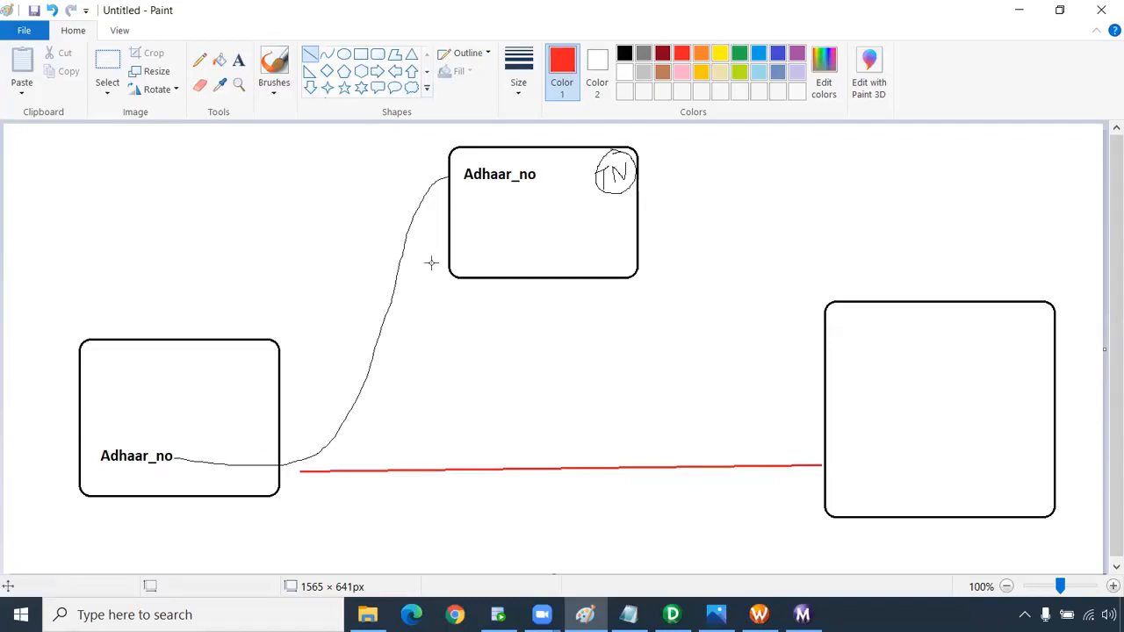
Sketch a red ellipse below, link the upper box into it, and mark an X in the upper box.
click(199, 60)
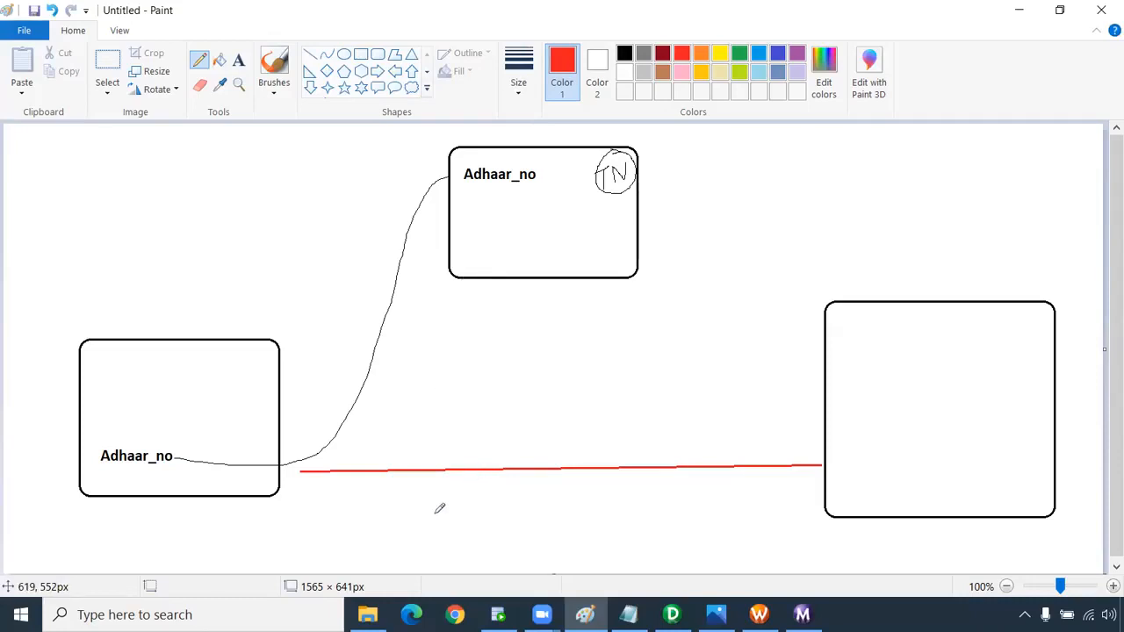
mouse_move(433, 521)
mouse_down()
mouse_move(532, 483)
mouse_move(585, 547)
mouse_move(459, 544)
mouse_move(442, 509)
mouse_move(435, 520)
mouse_up()
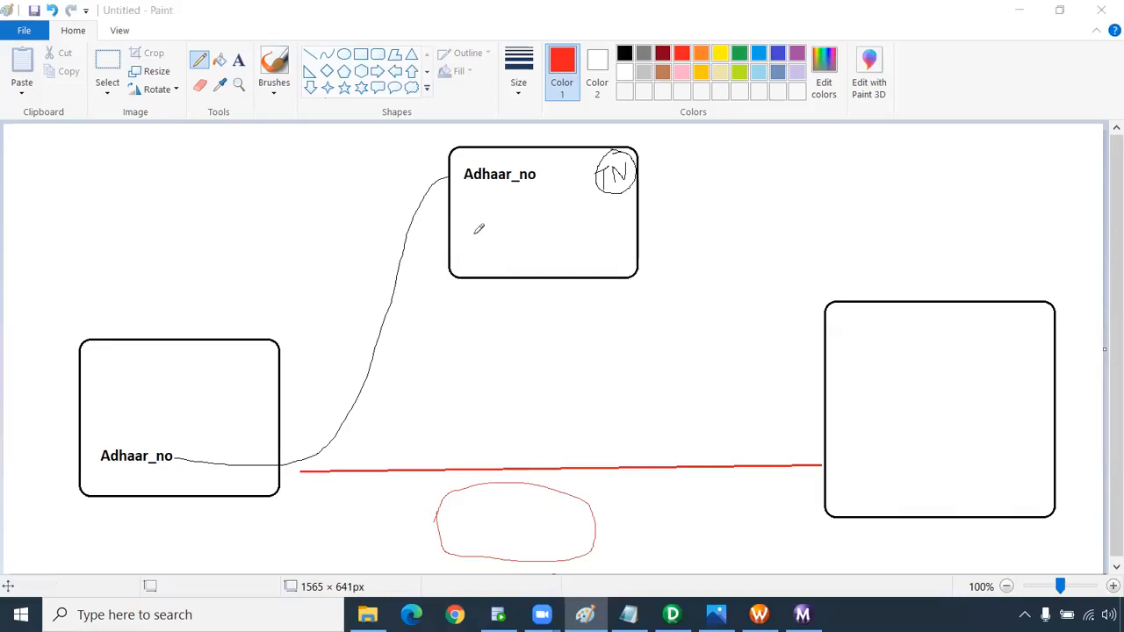
mouse_move(467, 278)
mouse_down()
mouse_move(465, 506)
mouse_move(479, 499)
mouse_up()
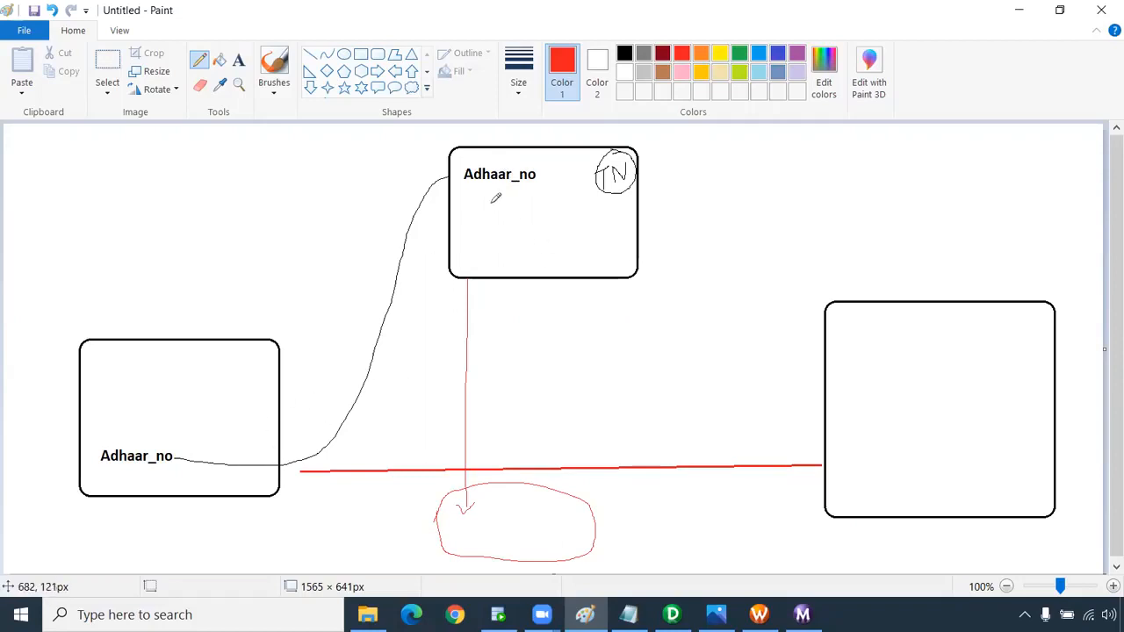
mouse_move(532, 204)
mouse_down()
mouse_move(575, 154)
mouse_move(571, 194)
mouse_up()
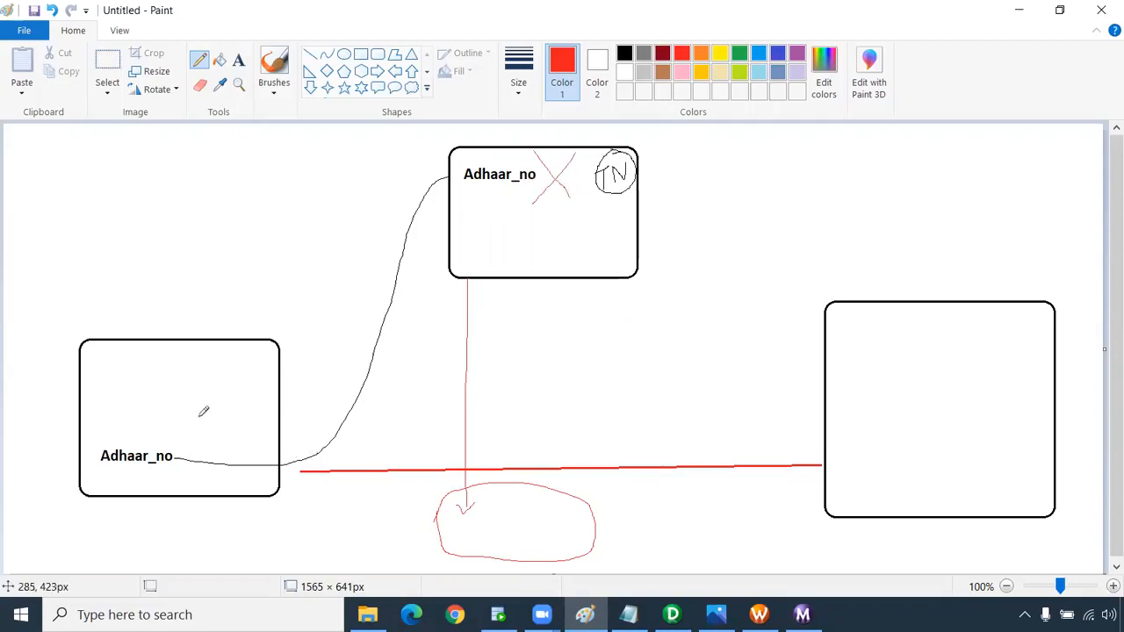
Add red strokes in the left box and ellipse, plus connectors to the ellipse and right box.
mouse_move(233, 382)
mouse_down()
mouse_move(190, 383)
mouse_move(230, 401)
mouse_up()
drag(185, 431, 230, 432)
drag(191, 488, 210, 493)
mouse_move(231, 383)
mouse_down()
mouse_move(457, 485)
mouse_move(464, 512)
mouse_move(798, 436)
mouse_move(835, 449)
mouse_up()
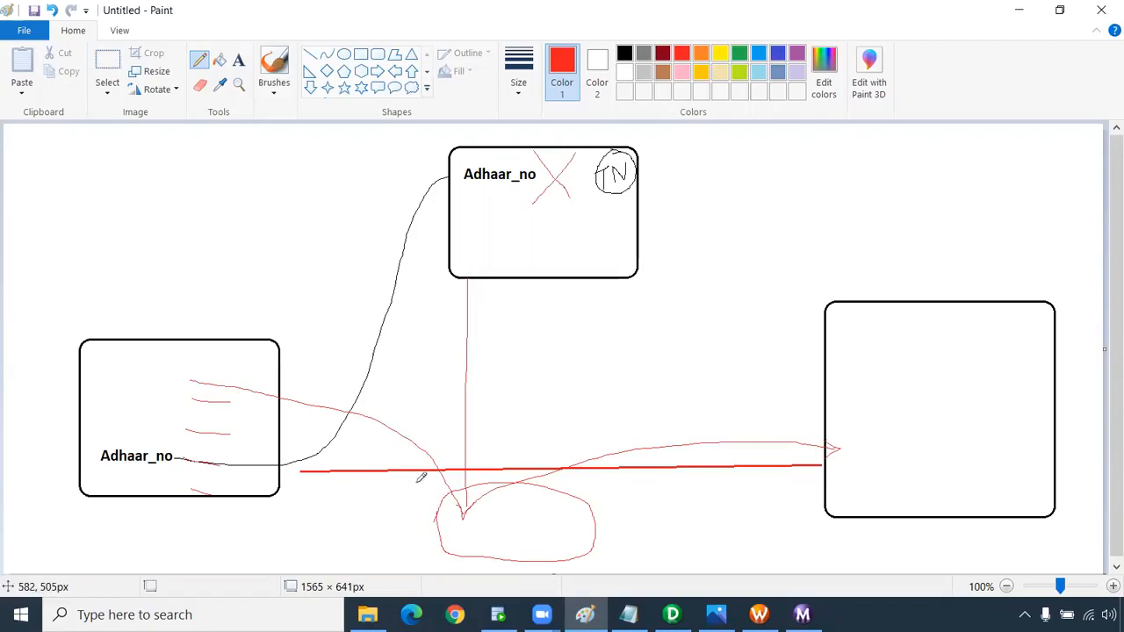
mouse_move(494, 509)
mouse_down()
mouse_move(519, 512)
mouse_move(514, 541)
mouse_up()
drag(491, 545, 503, 550)
click(671, 614)
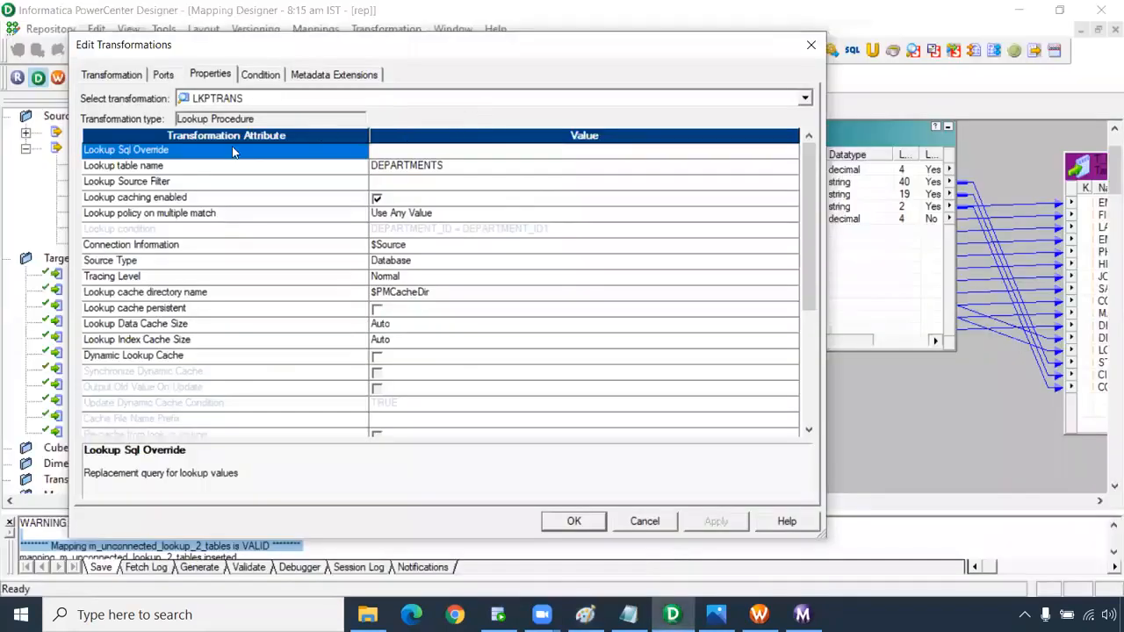
click(413, 151)
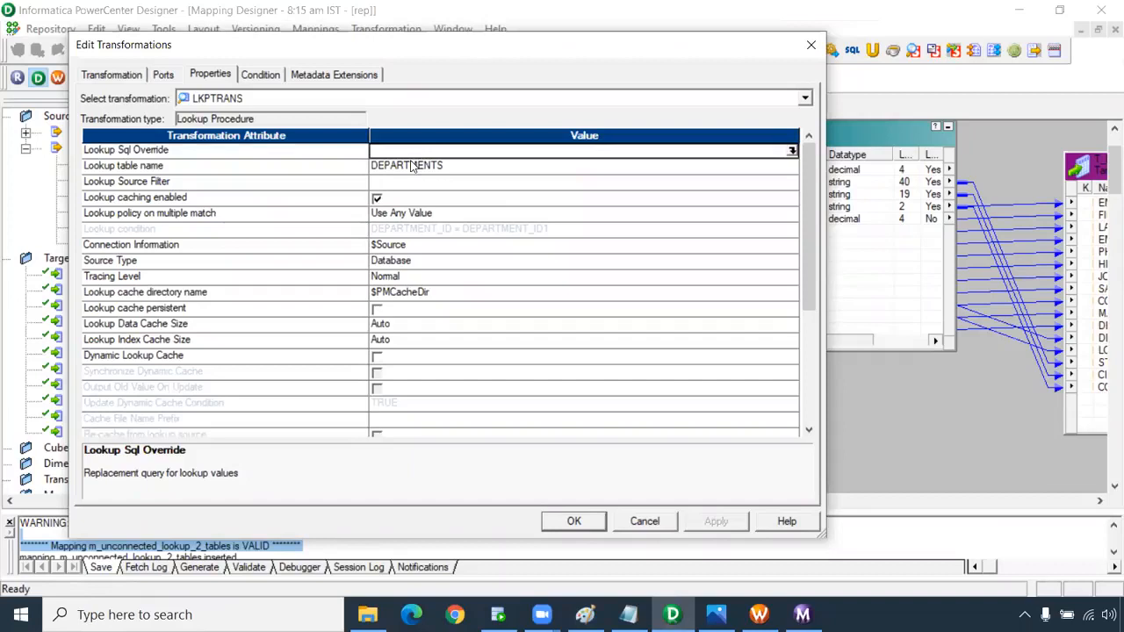
click(173, 169)
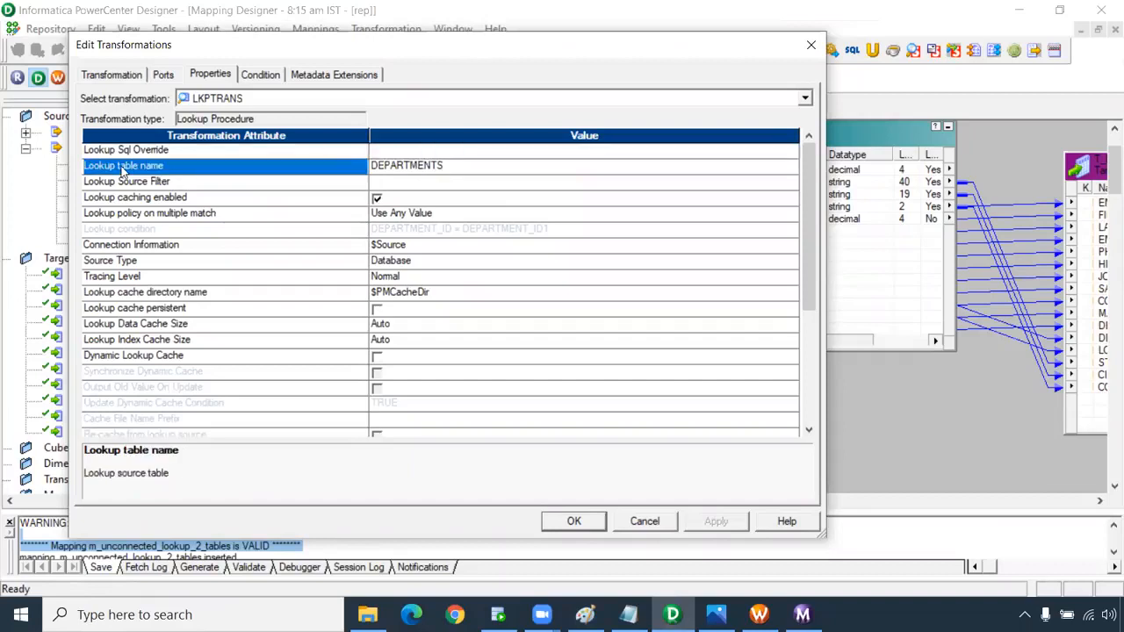
click(404, 169)
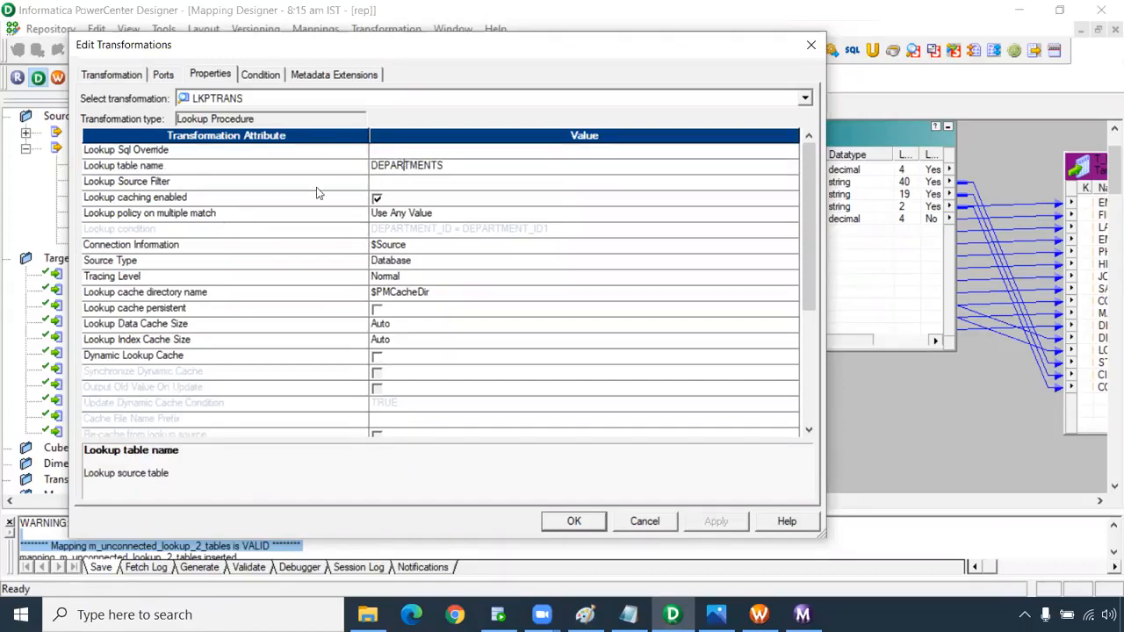
click(153, 185)
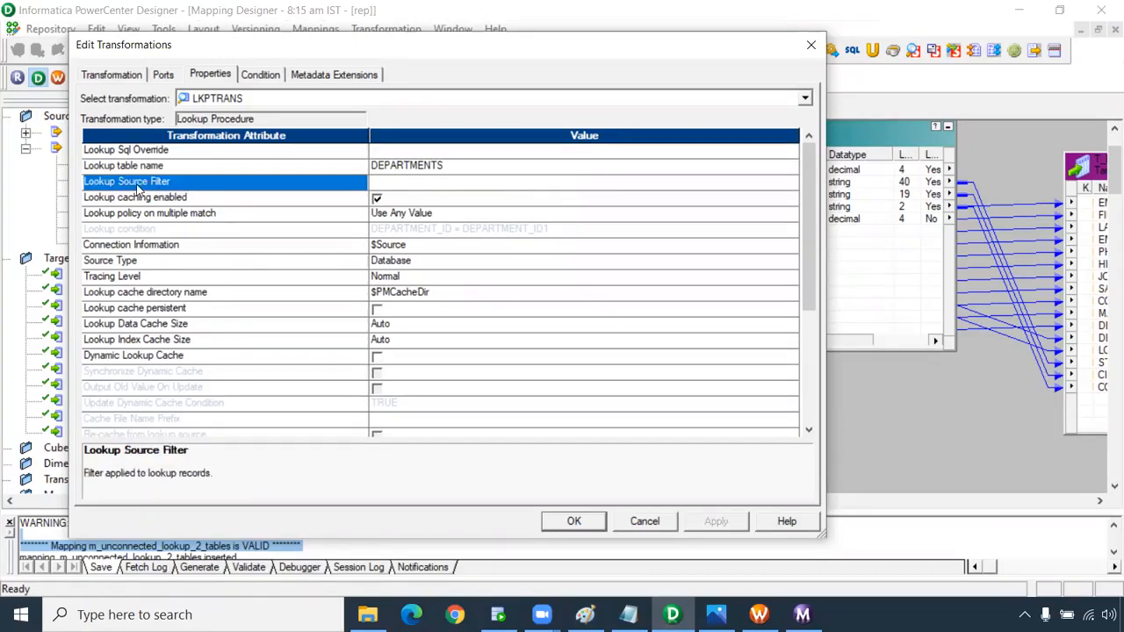
click(388, 185)
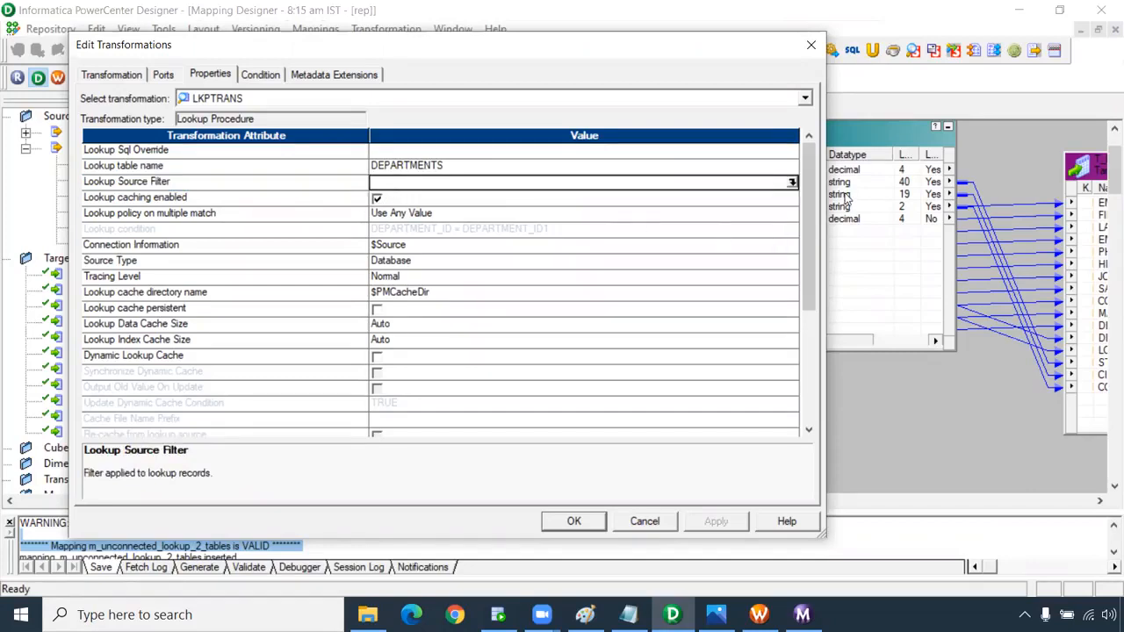
click(792, 183)
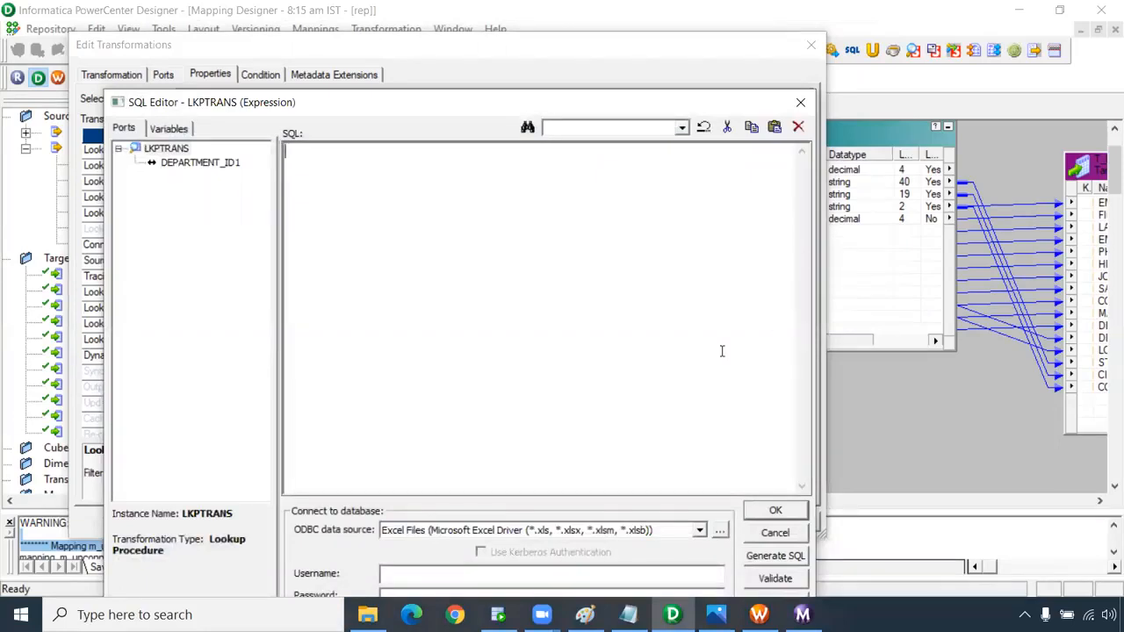
key(alt+Tab)
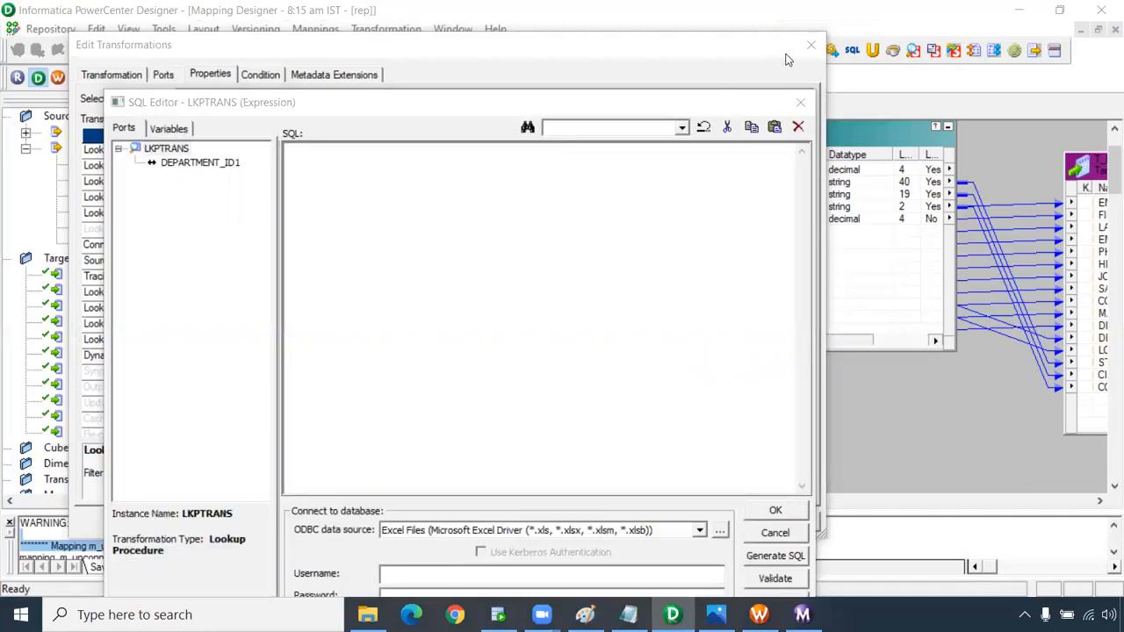
click(809, 45)
click(774, 533)
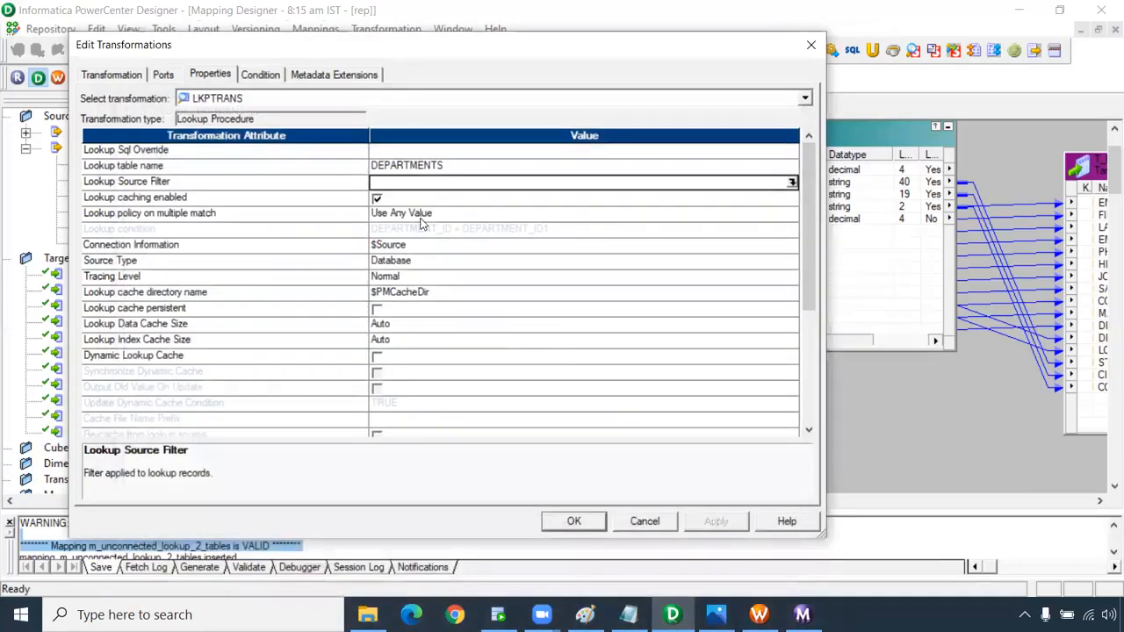
click(184, 201)
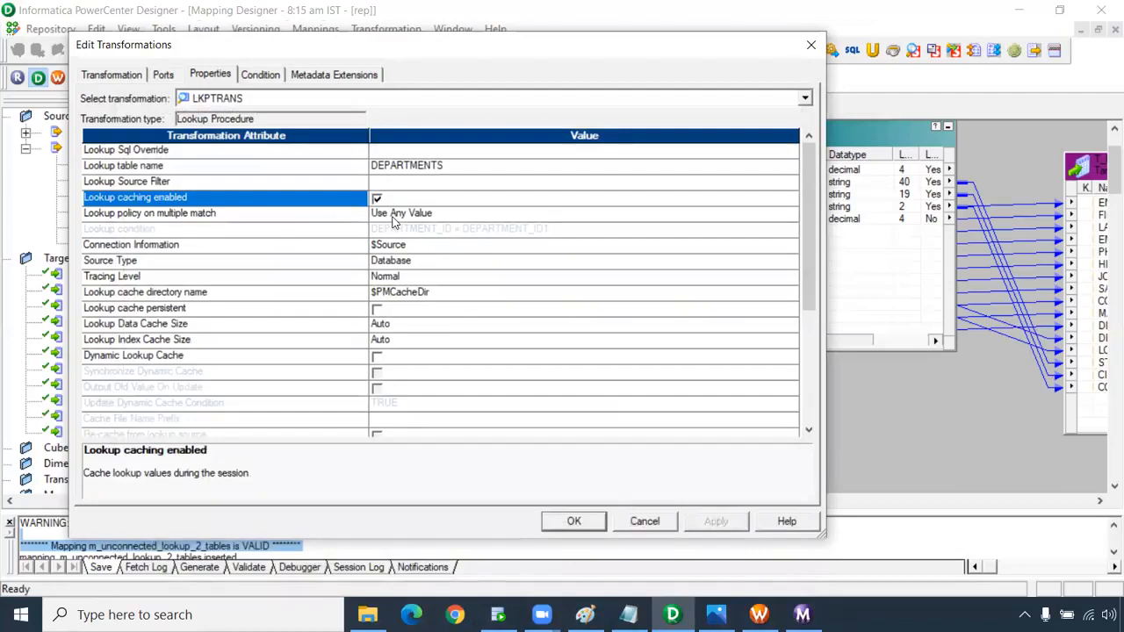
click(132, 216)
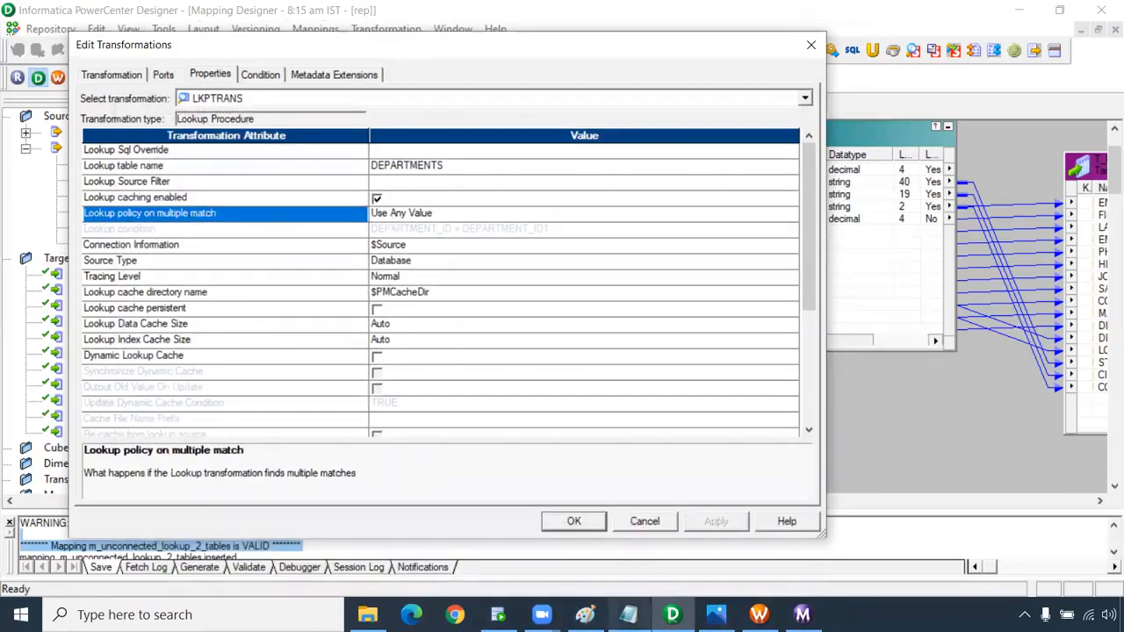
mouse_move(628, 614)
click(585, 614)
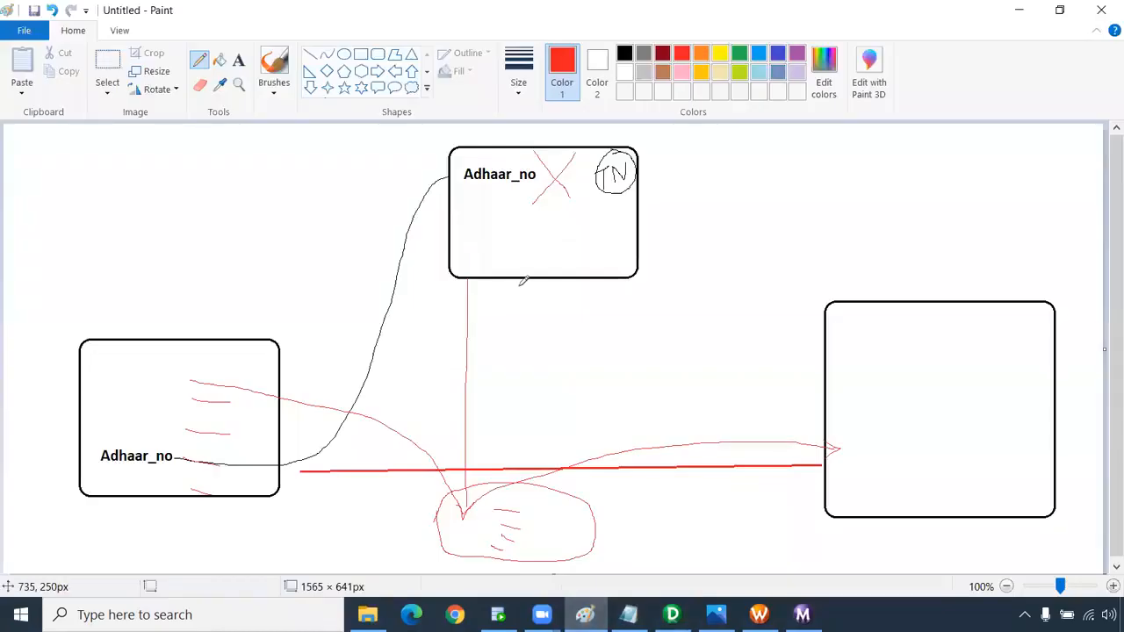
click(238, 59)
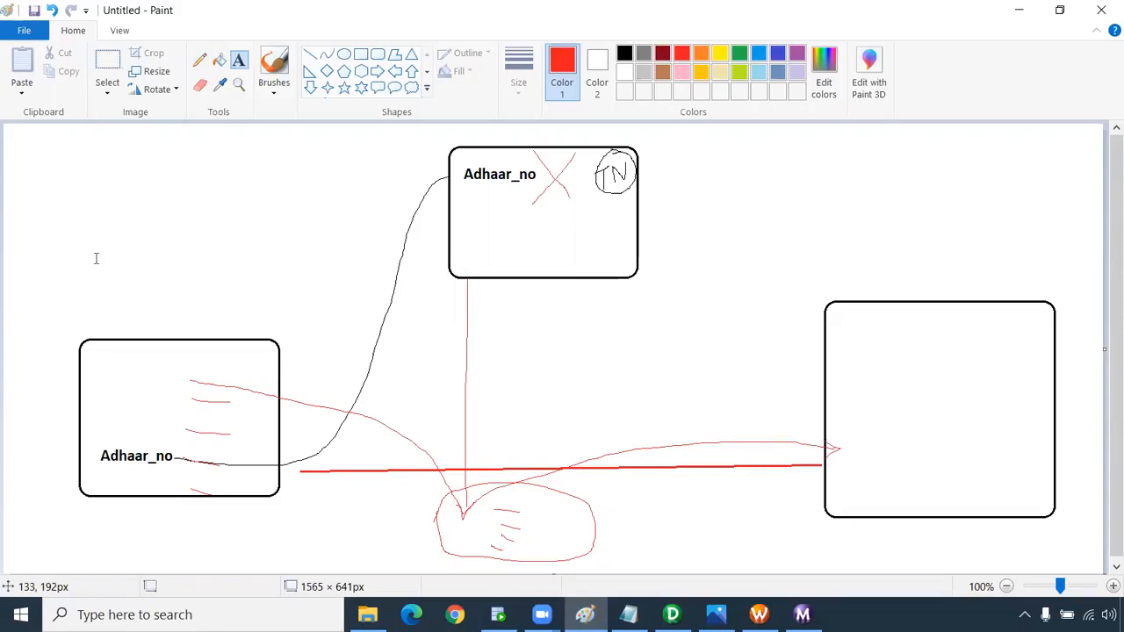
click(112, 468)
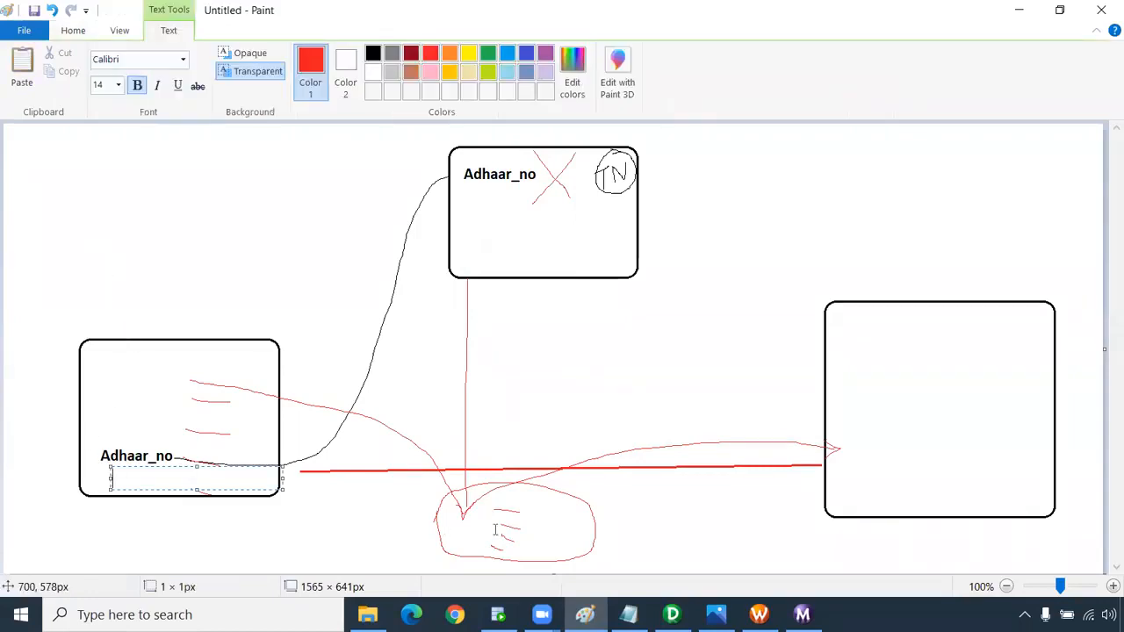
text(3432432432432)
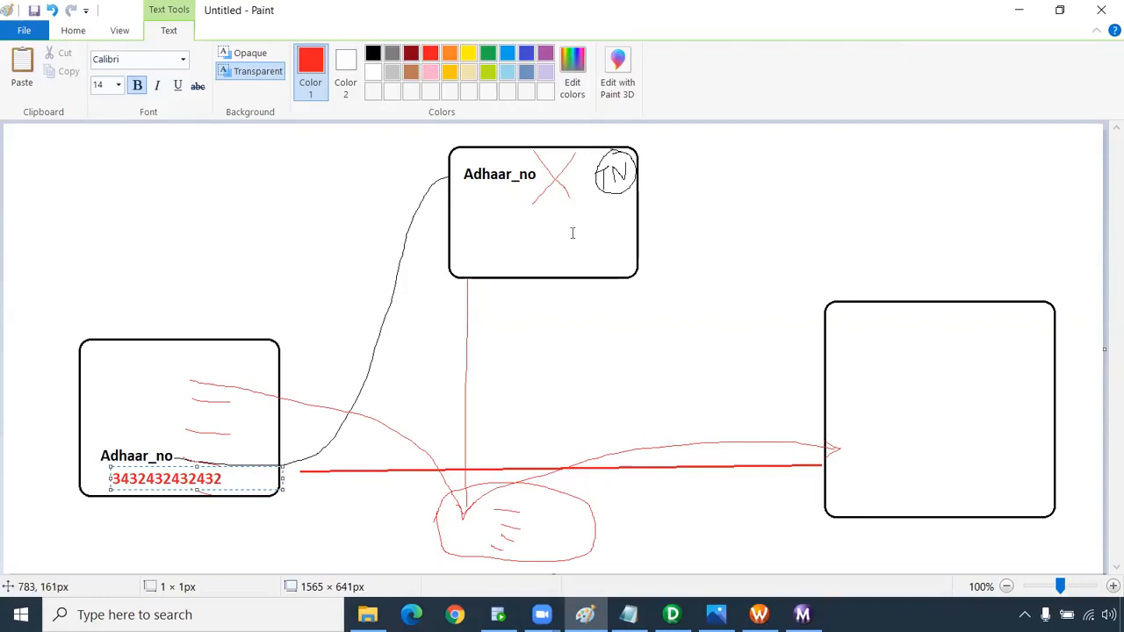
click(658, 185)
Type 3432 beside the top box, then undo it and the digits under Adhaar_no.
click(653, 187)
text(3432)
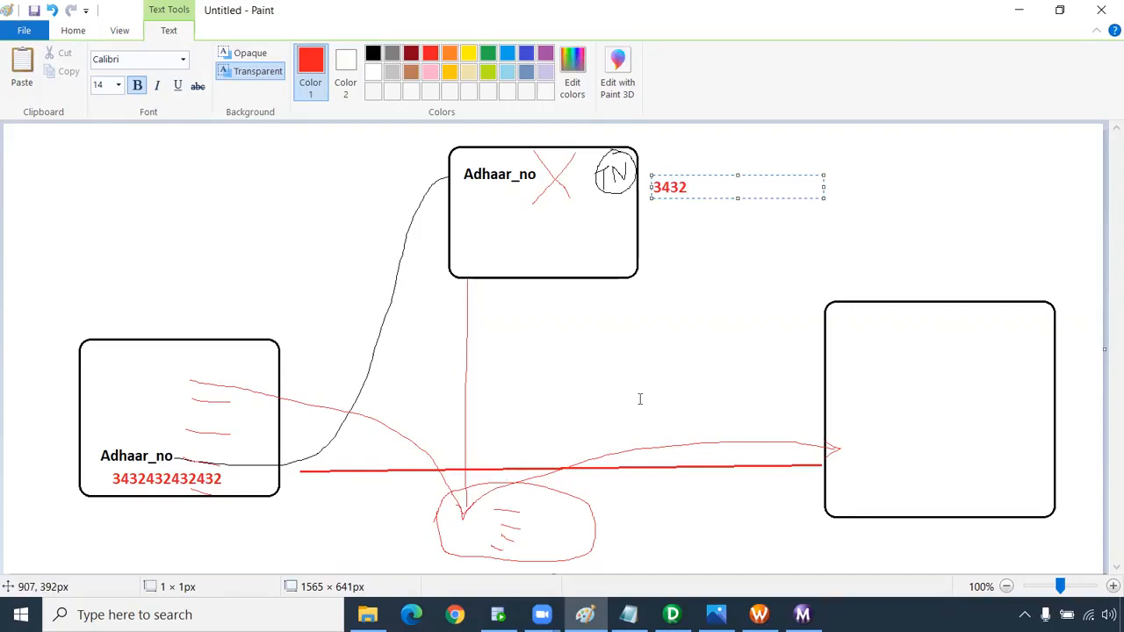
key(ctrl+z)
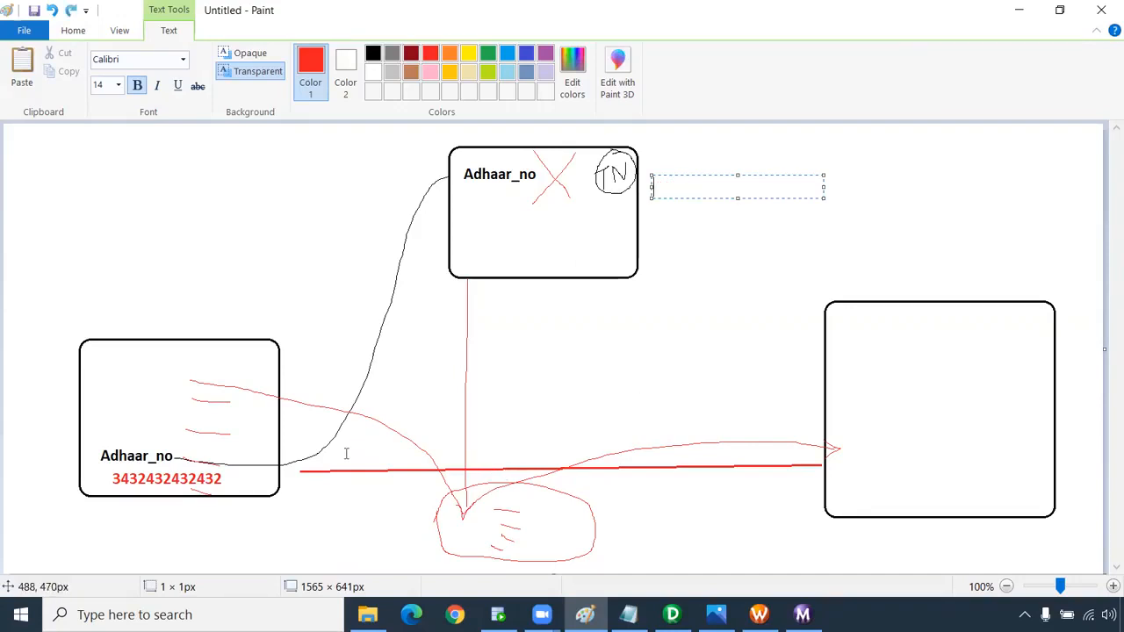
click(456, 401)
key(ctrl+z)
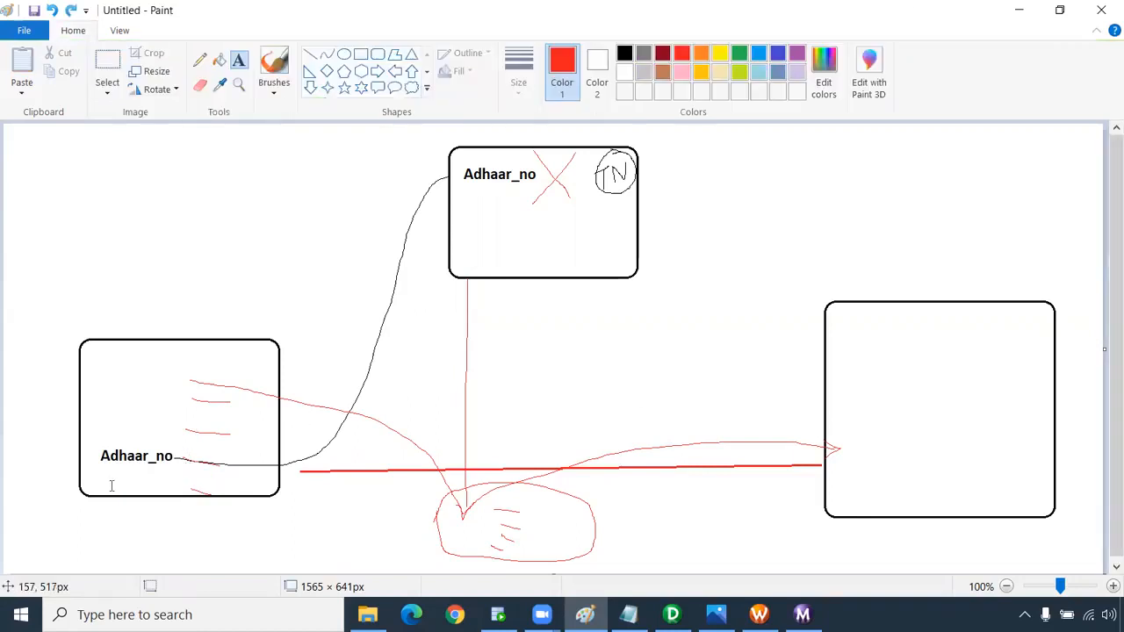
click(105, 471)
click(506, 53)
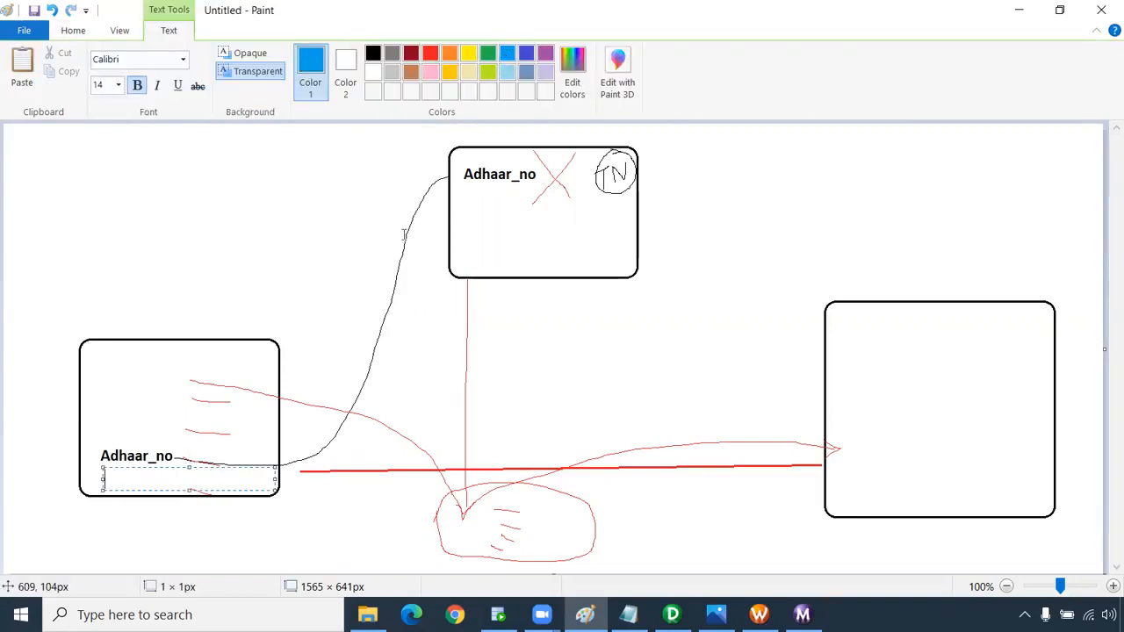
text(43254354354343)
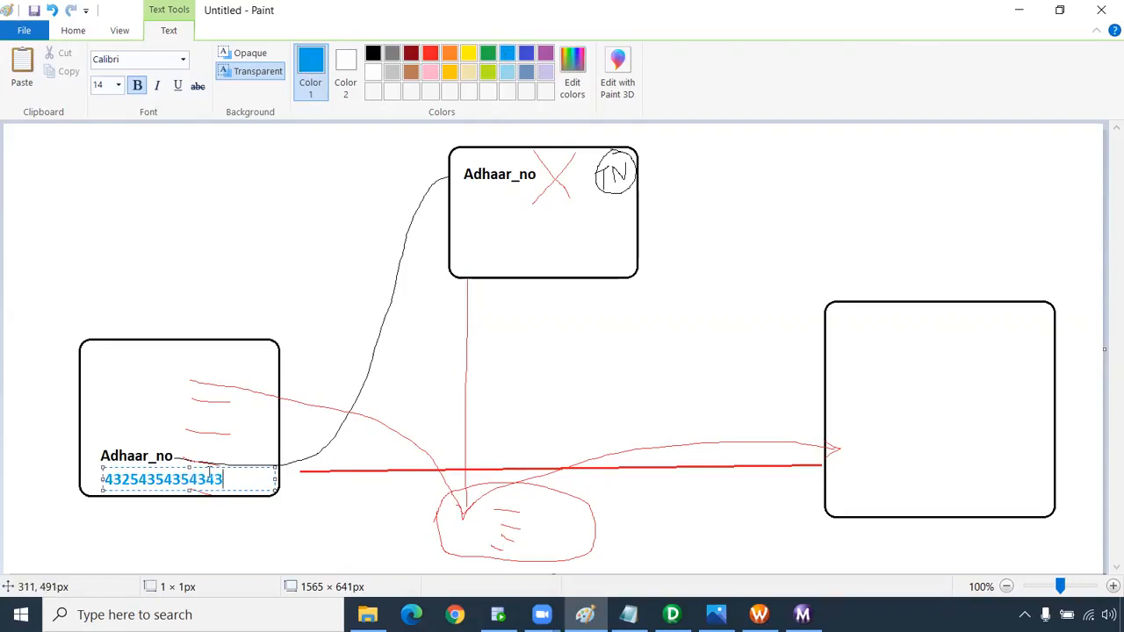
key(ctrl+a)
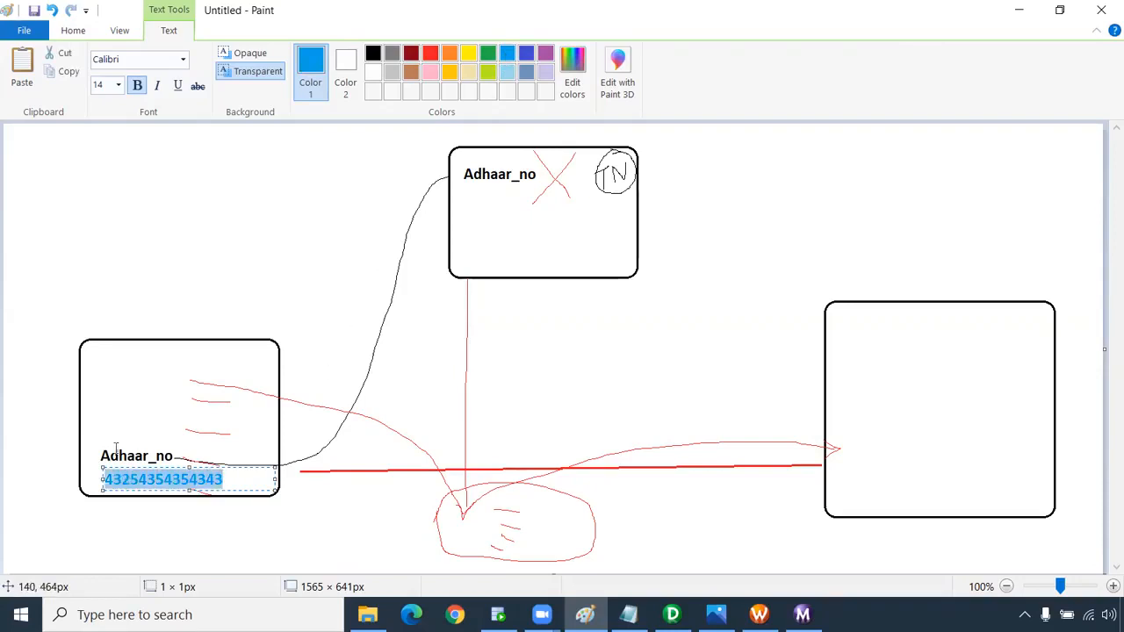
key(ctrl+c)
click(657, 171)
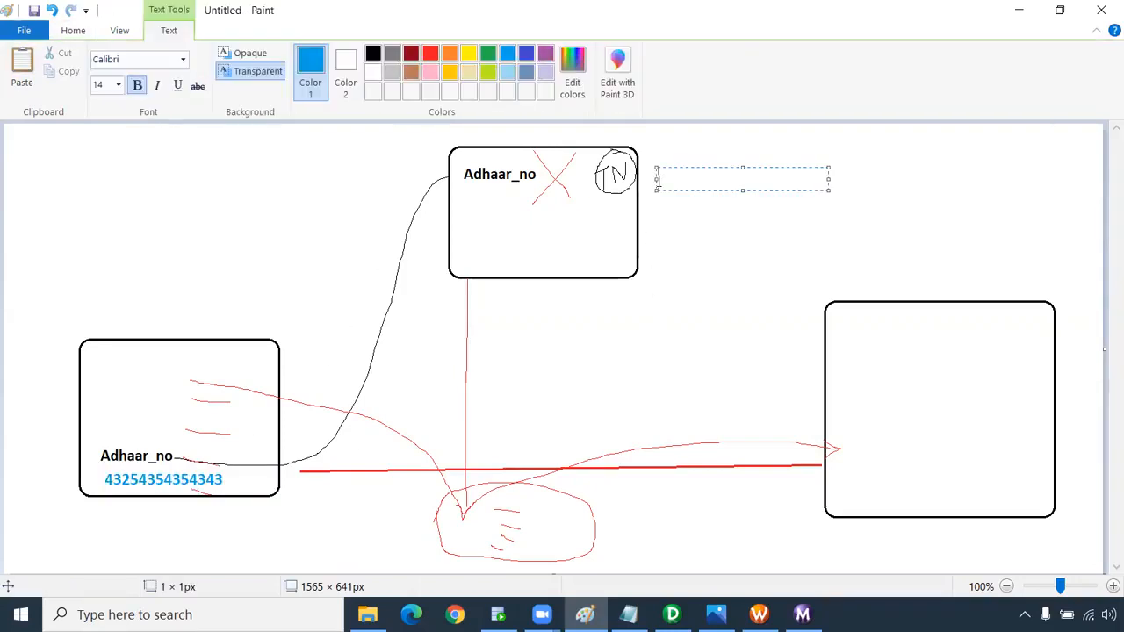
key(ctrl+v)
Add a person's name and phone number after the first Aadhaar number.
drag(827, 187, 967, 236)
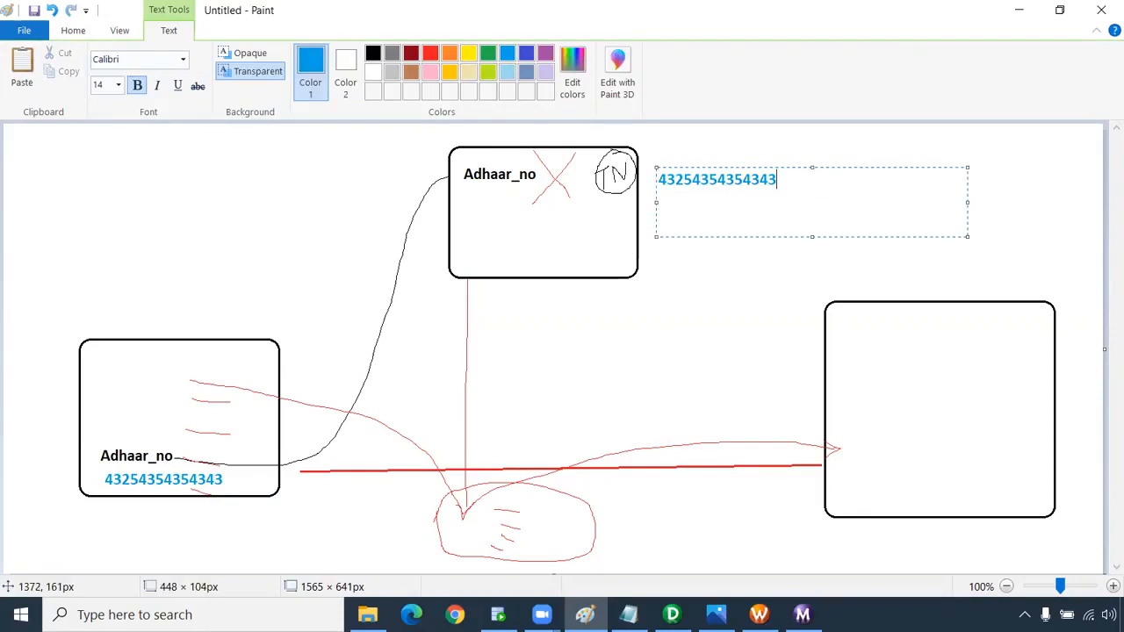
text(Au)
text(un)
text( 9090909090)
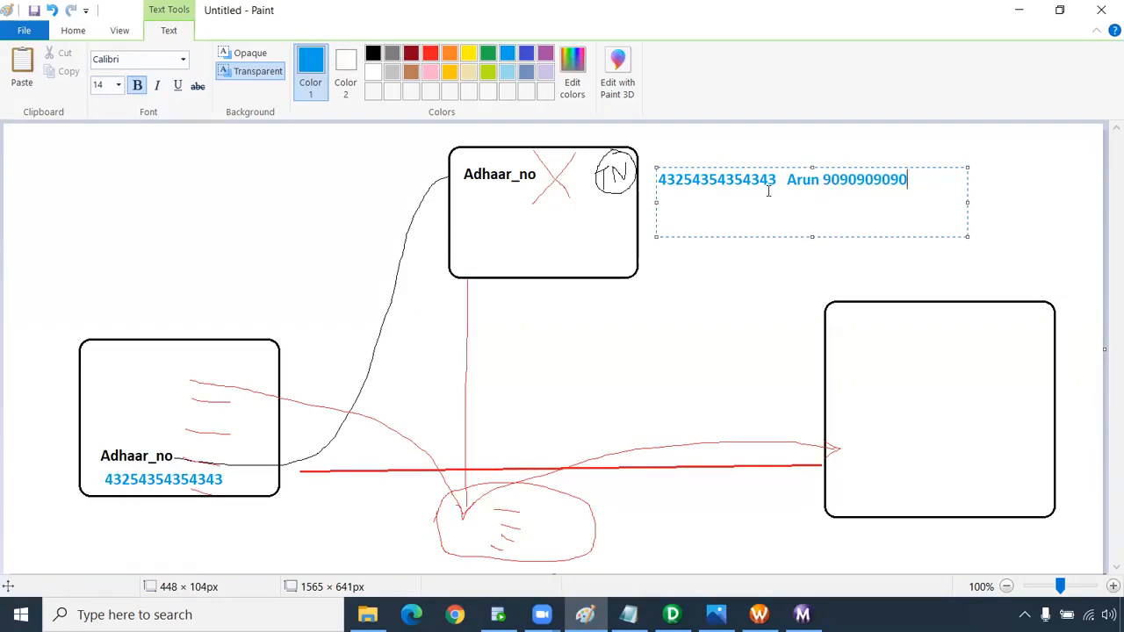
key(Return)
Paste the number onto three more lines, trimming the last digit of the third.
drag(776, 179, 643, 178)
key(ctrl+c)
click(723, 203)
key(ctrl+v)
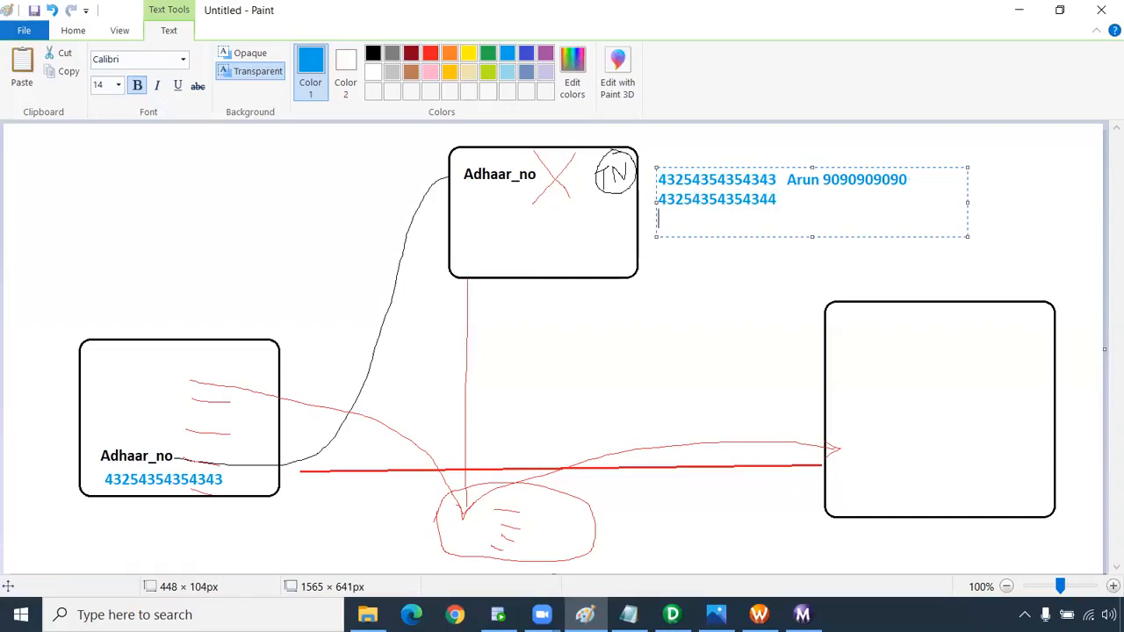
key(ctrl+v)
key(Return)
key(ctrl+v)
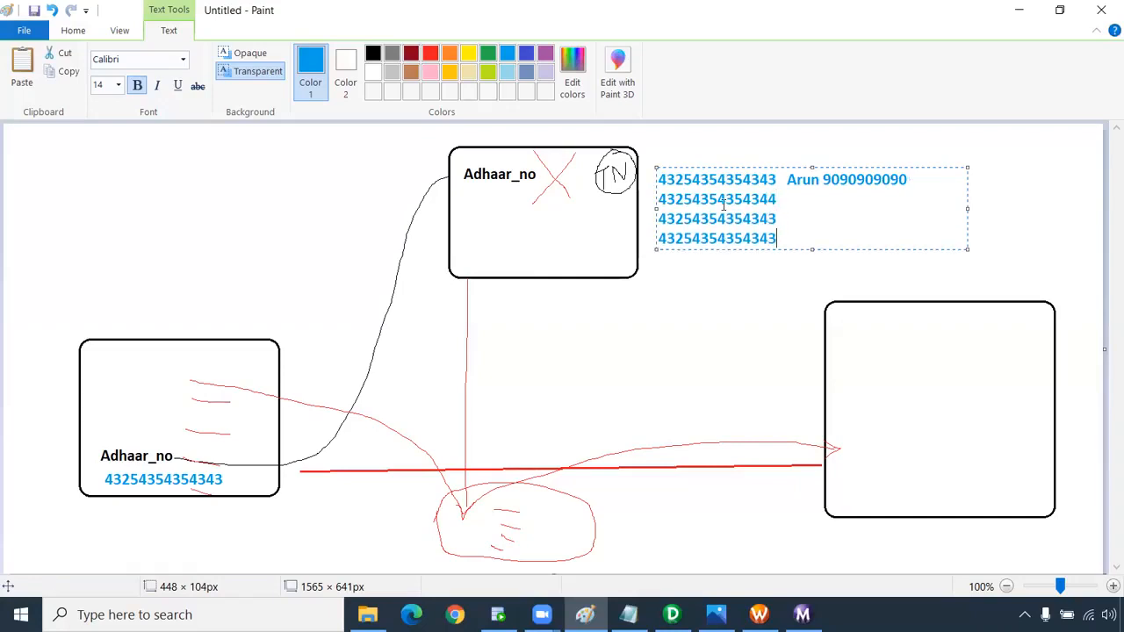
click(812, 225)
key(BackSpace)
key(BackSpace)
Add a fifth line matching the first number and colour both identical rows green.
drag(967, 248, 973, 271)
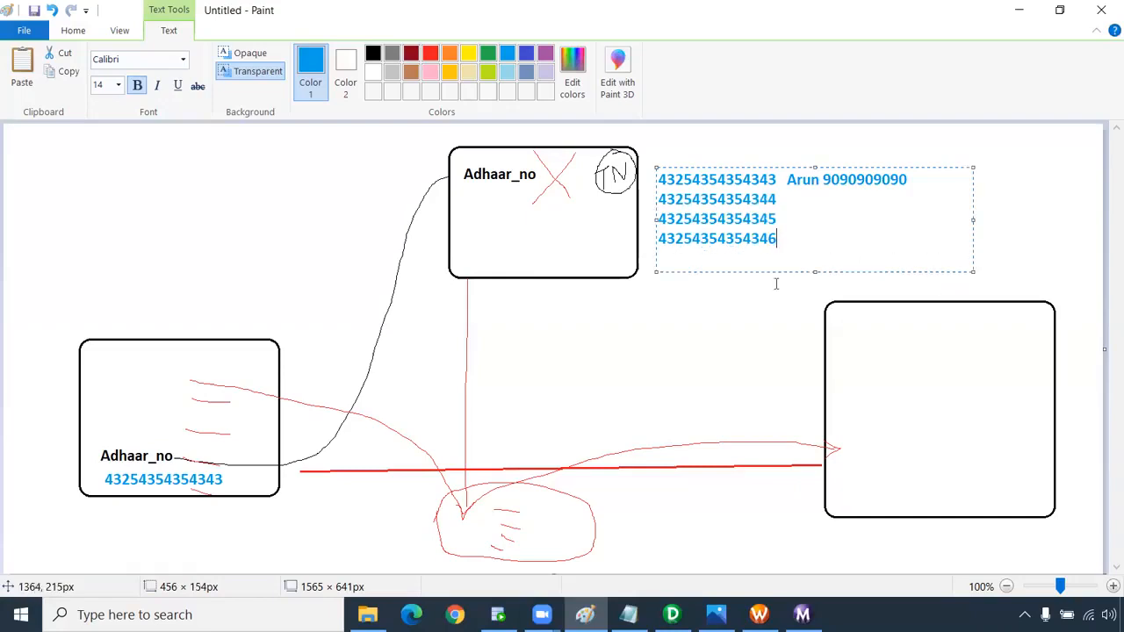
double_click(748, 179)
click(689, 253)
key(Return)
key(ctrl+v)
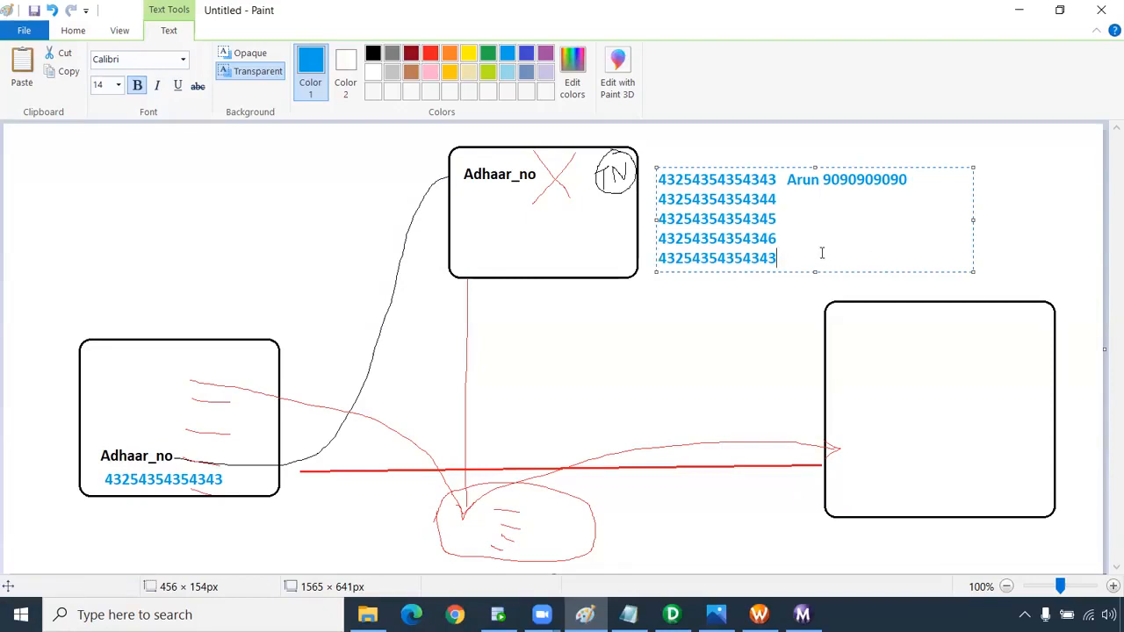
drag(774, 257, 642, 257)
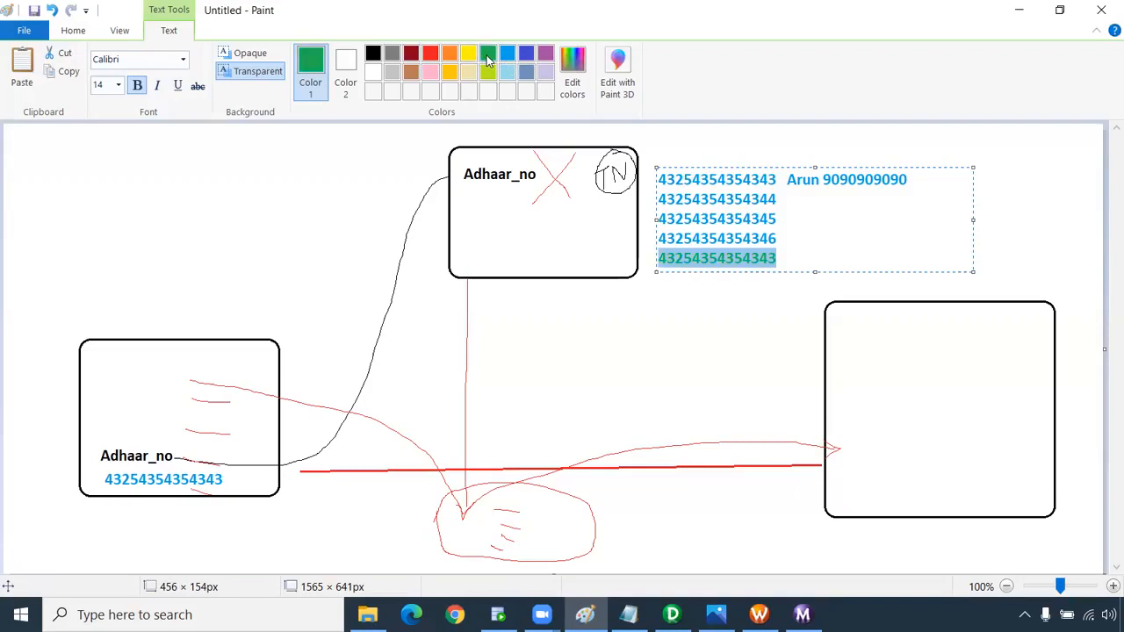
drag(775, 180, 654, 180)
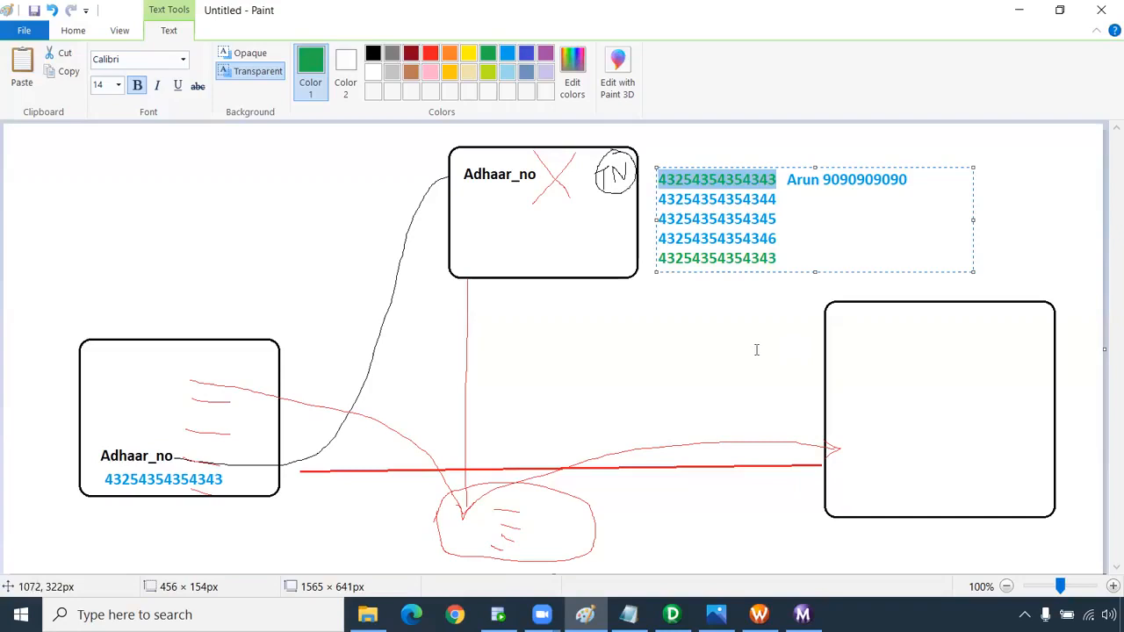
click(759, 295)
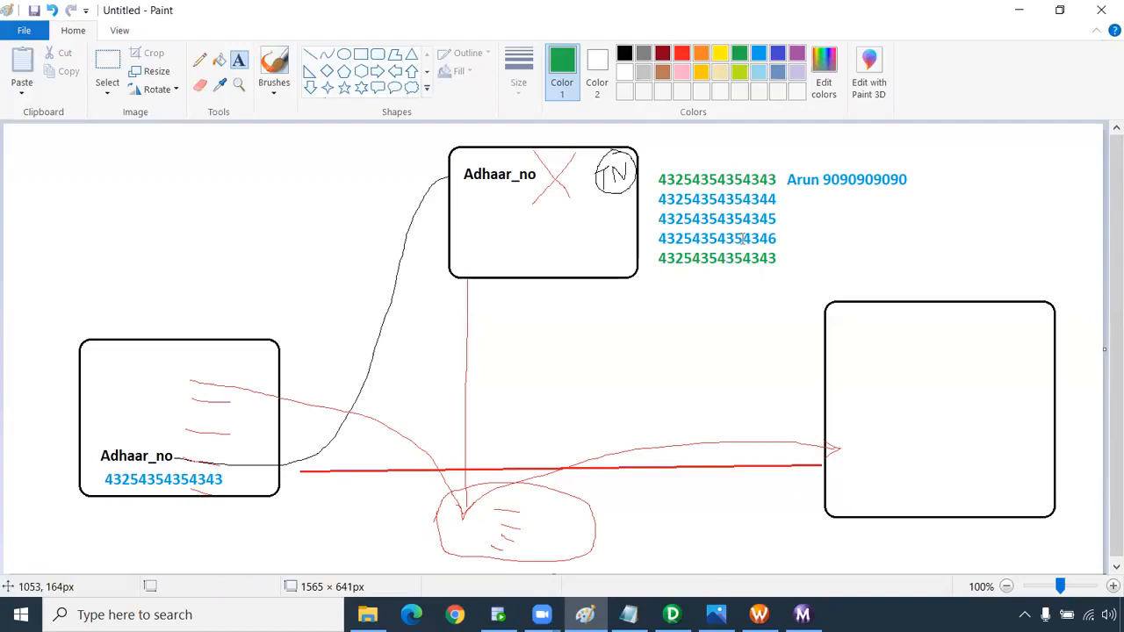
Add a second name and phone number as text after the last row.
click(796, 250)
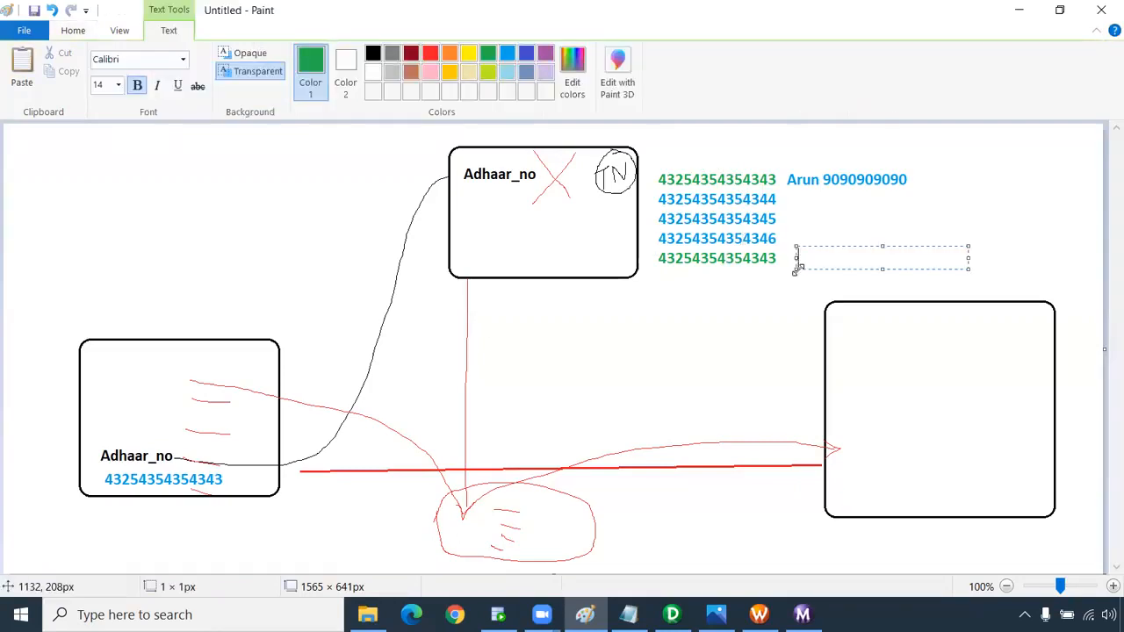
drag(796, 247, 792, 246)
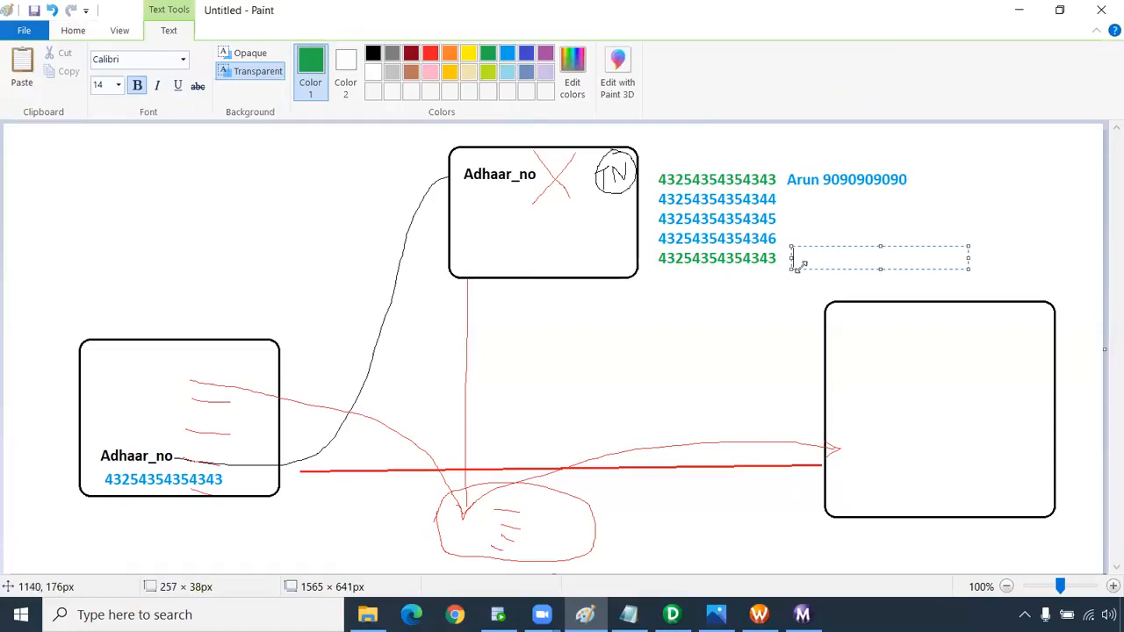
text(Rakehs)
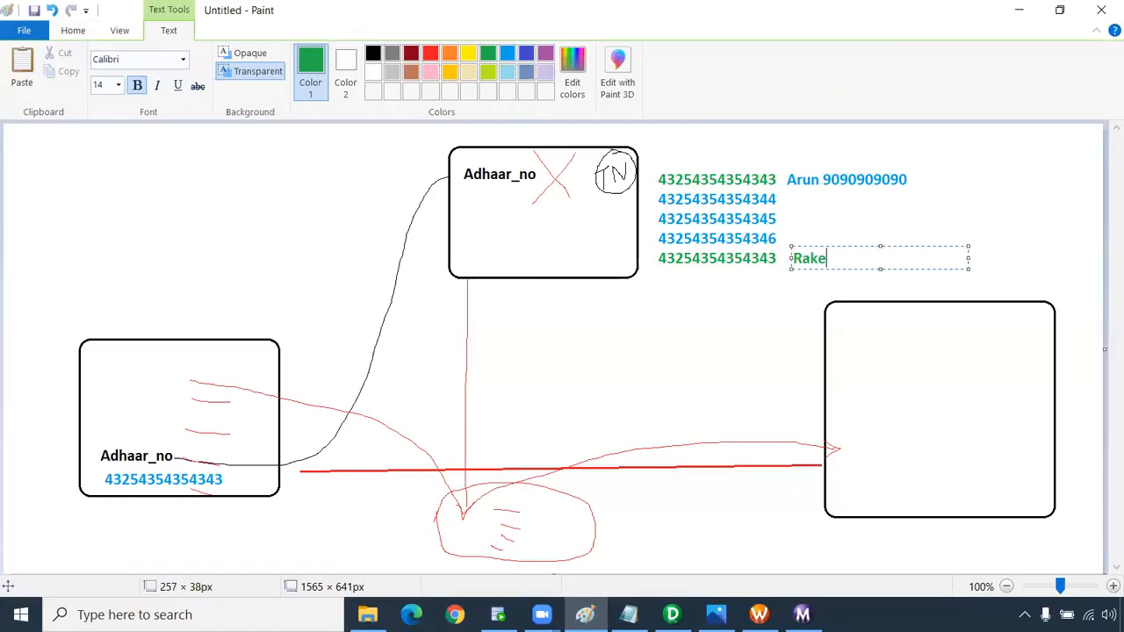
key(BackSpace)
key(BackSpace)
text(sh  43214343124)
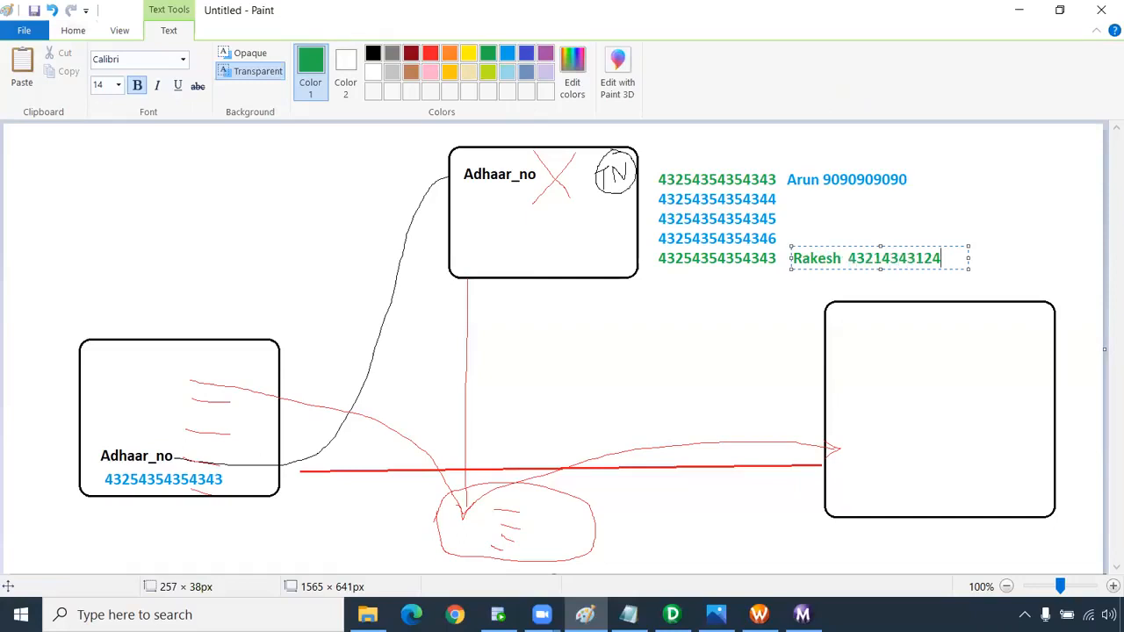
click(769, 326)
Draw orange pencil arrows from the input number to the first and last rows.
click(199, 60)
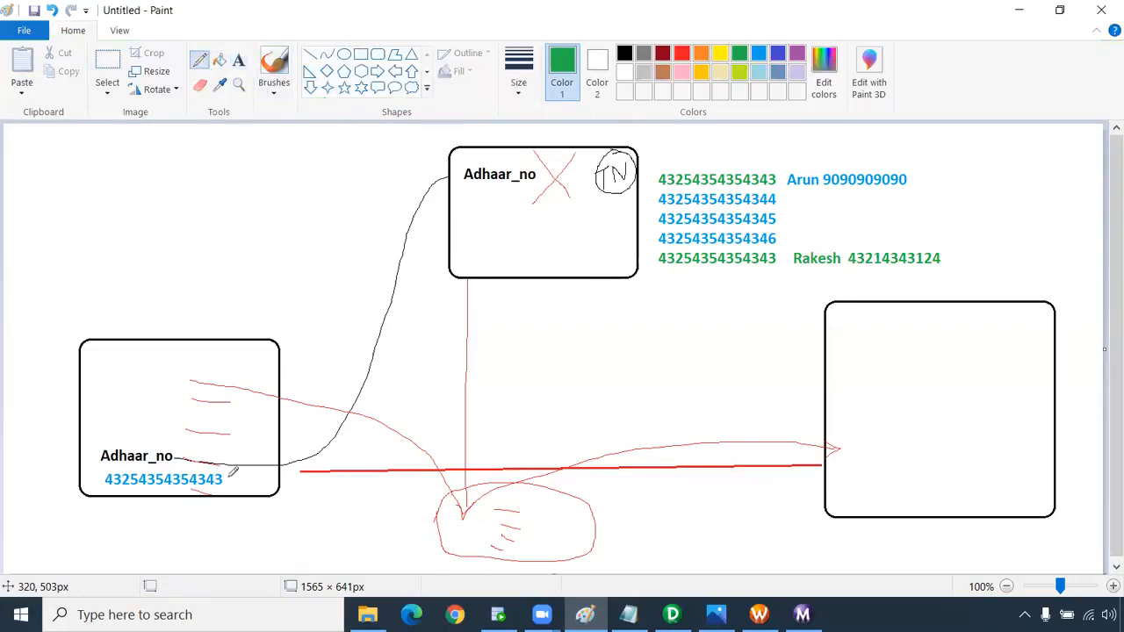
click(700, 55)
mouse_move(225, 474)
mouse_down()
mouse_move(269, 469)
mouse_move(427, 394)
mouse_move(655, 178)
mouse_up()
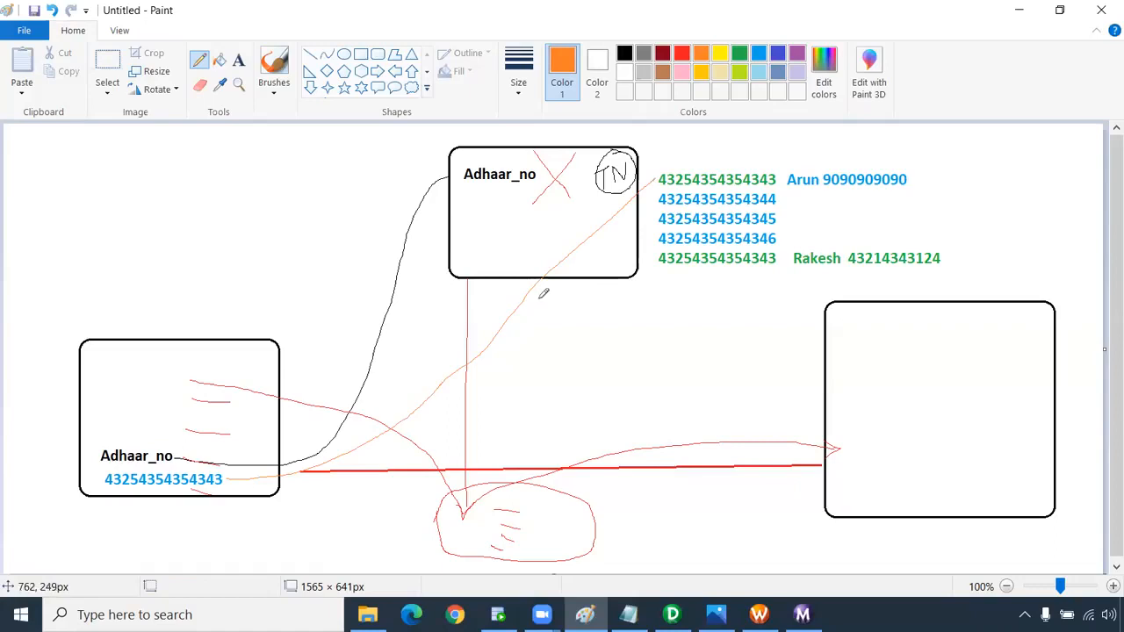
mouse_move(526, 298)
mouse_down()
mouse_move(660, 253)
mouse_move(646, 266)
mouse_up()
drag(650, 177, 651, 186)
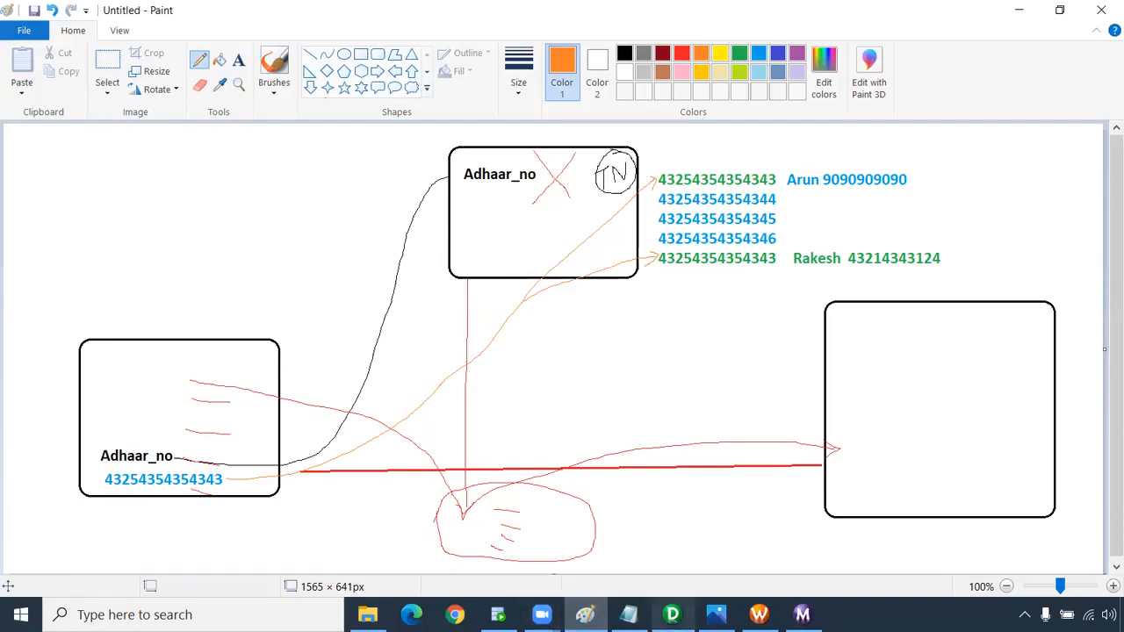
Underline and tick both matching rows' name and phone entries in orange.
mouse_move(801, 615)
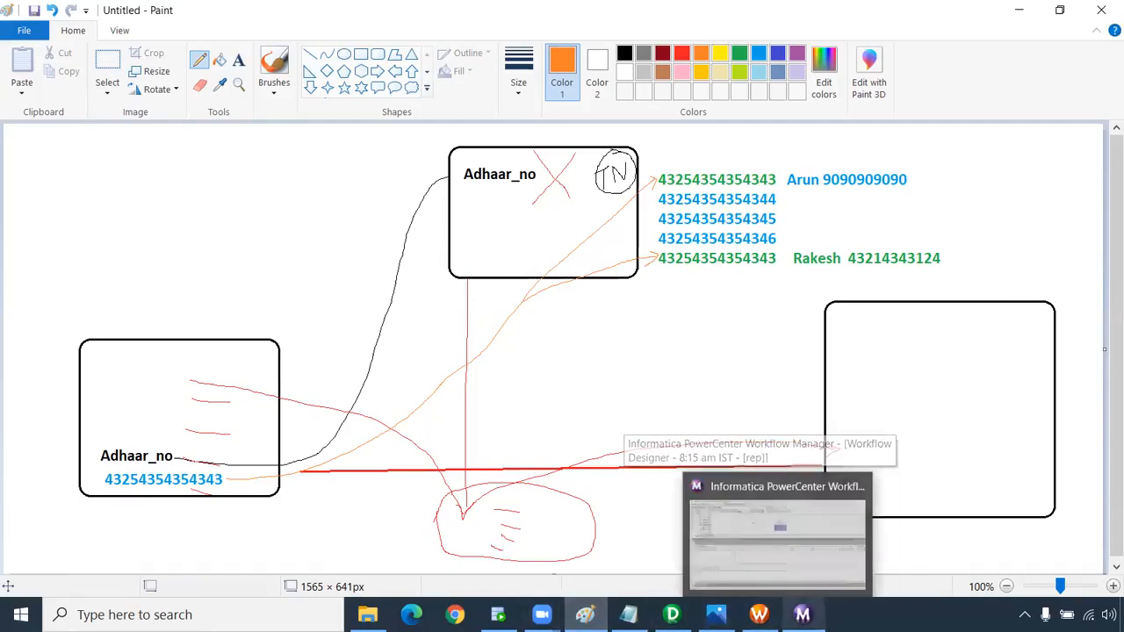
click(802, 615)
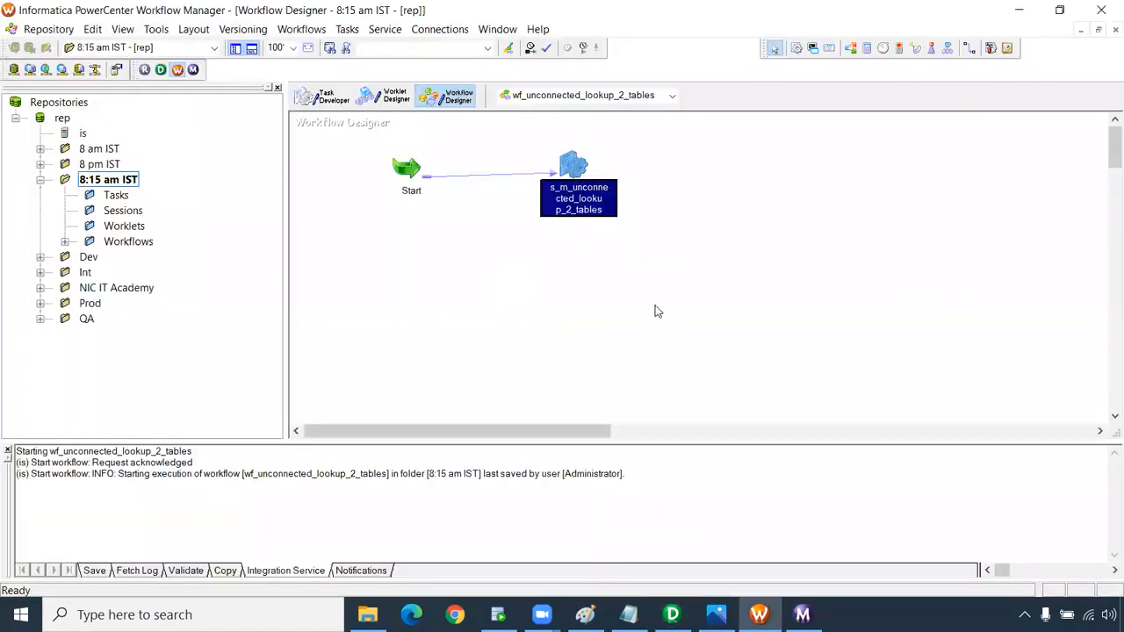
key(alt+Tab)
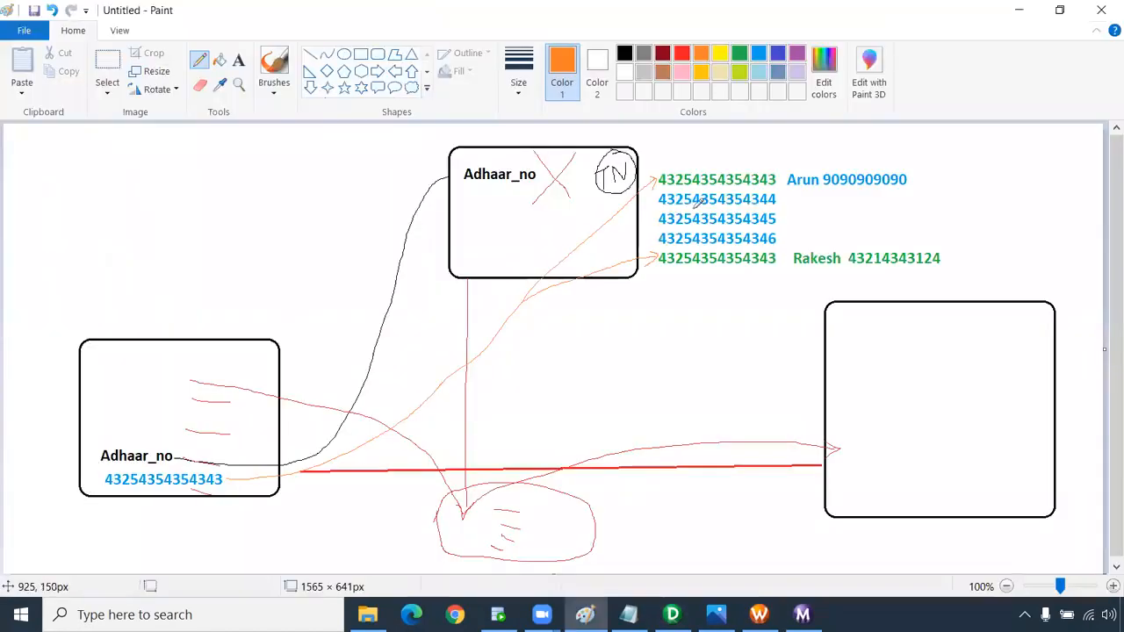
drag(790, 190, 906, 190)
mouse_move(802, 273)
mouse_down()
mouse_move(939, 265)
mouse_move(969, 238)
mouse_up()
drag(930, 180, 964, 170)
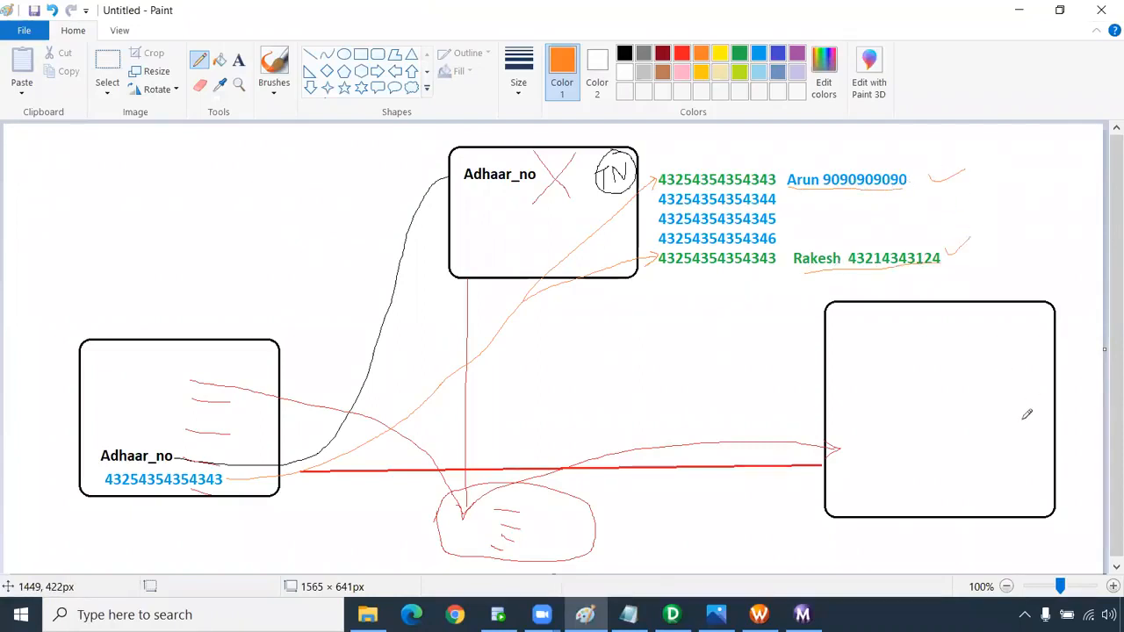
Change LKPTRANS's Lookup policy on multiple match from Use First Value to Use Last Value.
key(alt+Tab)
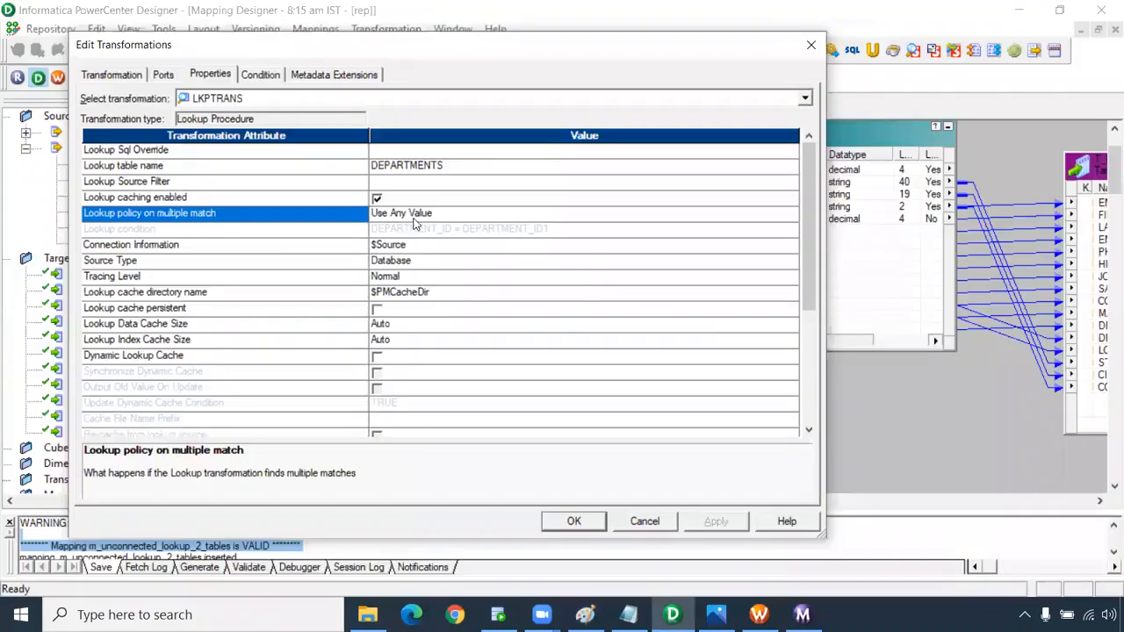
click(412, 219)
click(418, 233)
key(alt+Tab)
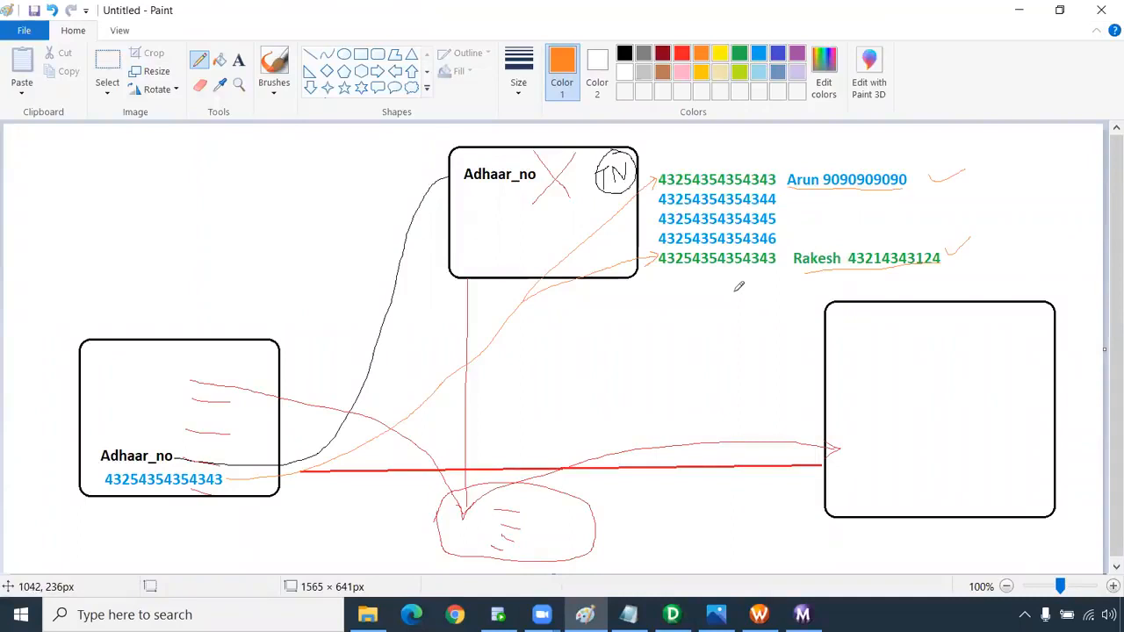
key(alt+Tab)
click(529, 213)
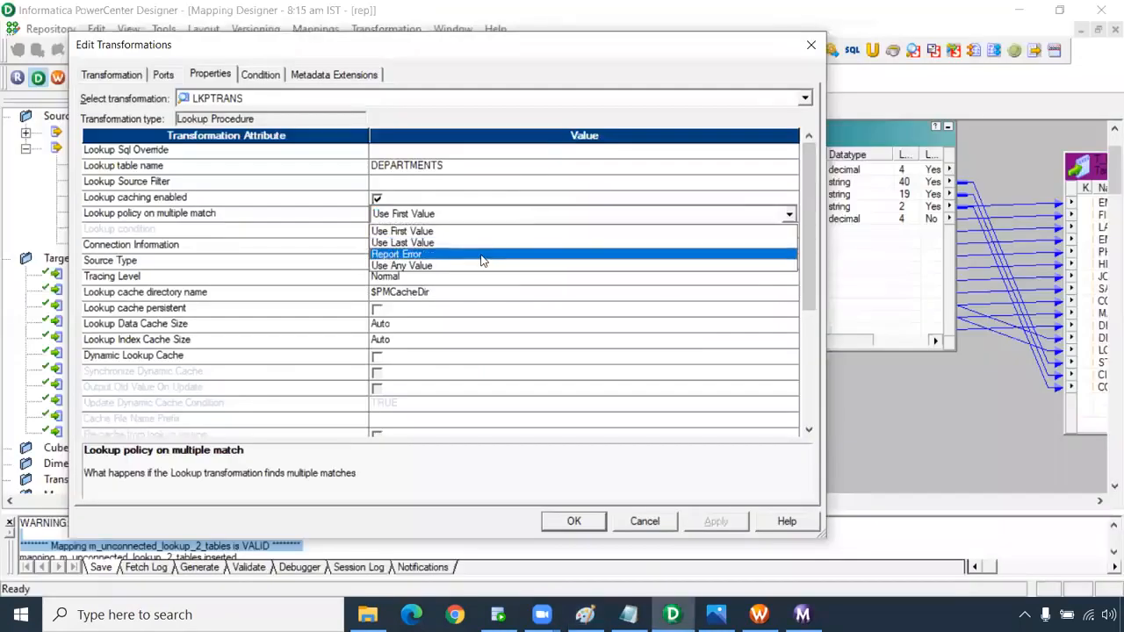
click(491, 243)
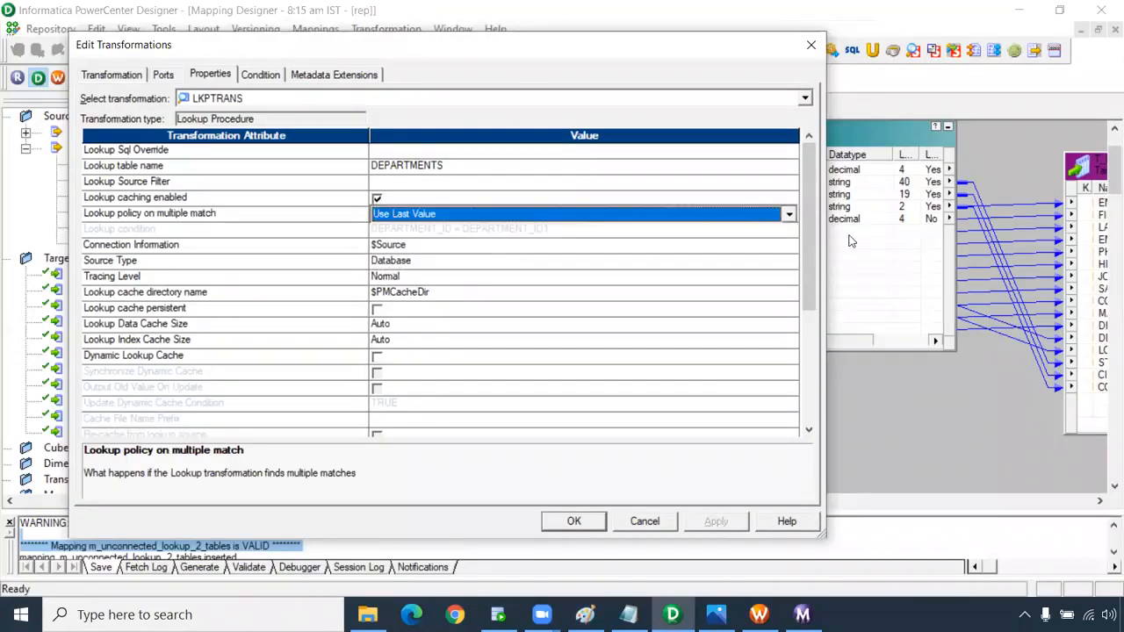
key(alt+Tab)
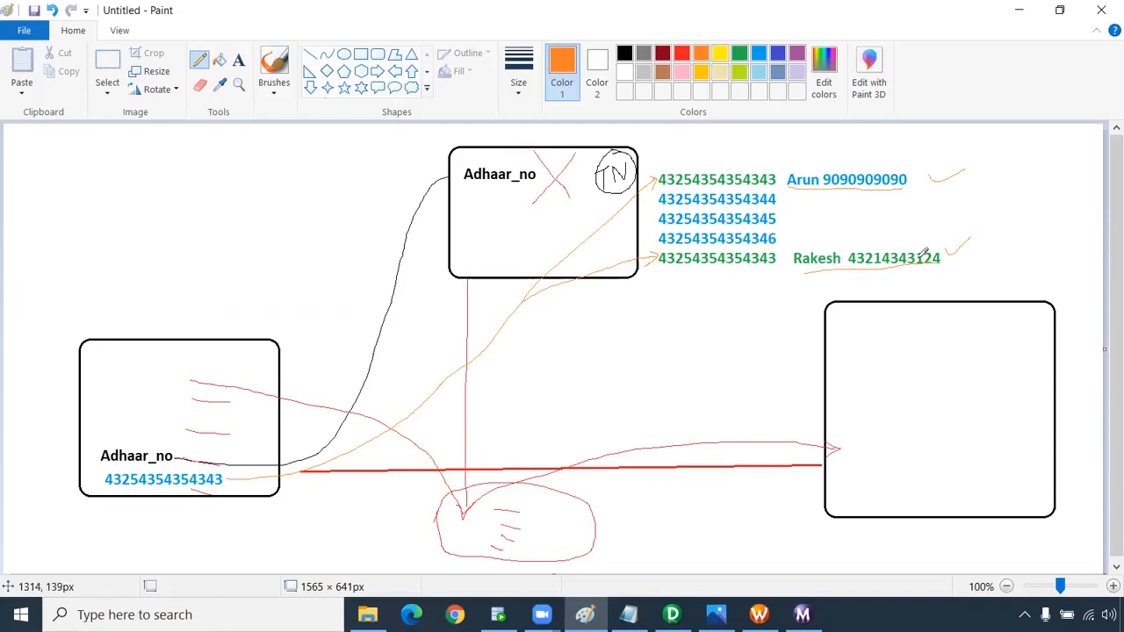
Circle the list of number rows in orange and draw a short line out from it.
mouse_move(647, 282)
mouse_down()
mouse_move(649, 176)
mouse_move(834, 151)
mouse_move(971, 211)
mouse_up()
mouse_move(978, 298)
mouse_down()
mouse_move(678, 309)
mouse_move(649, 264)
mouse_up()
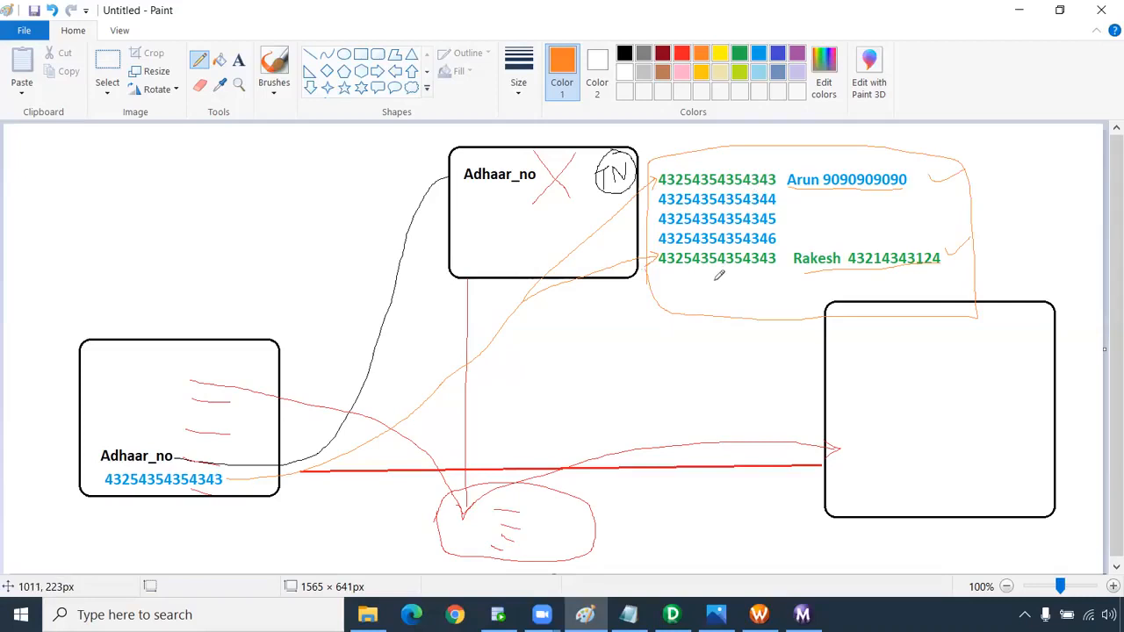
drag(965, 209, 1009, 209)
Sketch a top-left orange line forking into two branches with arrowheads.
drag(39, 196, 135, 204)
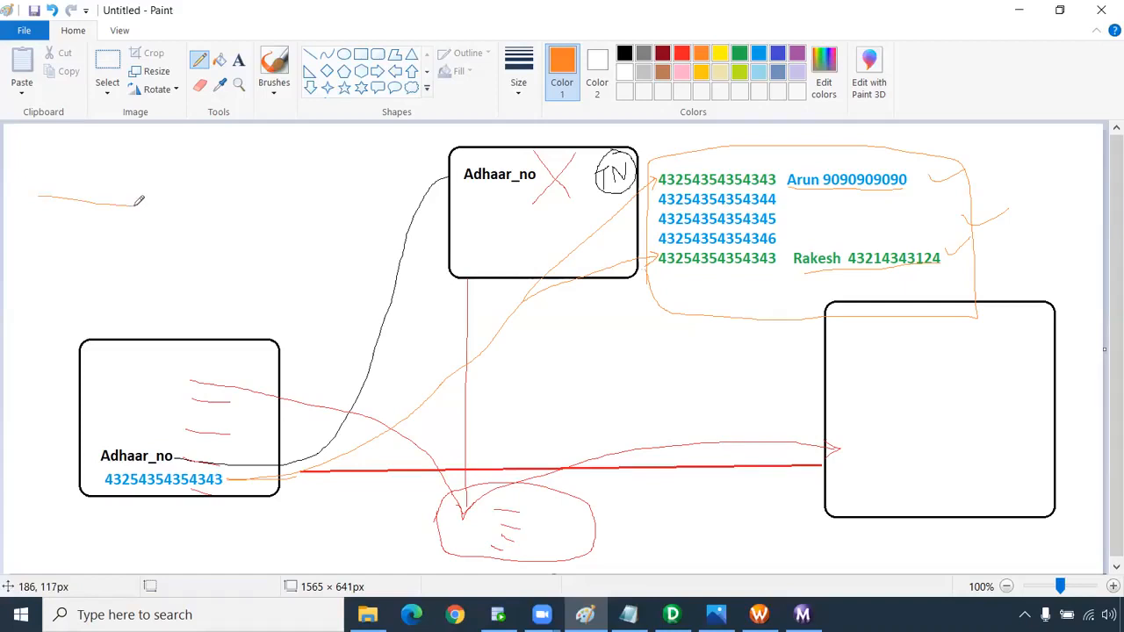
drag(195, 178, 287, 180)
drag(194, 234, 292, 229)
drag(133, 205, 194, 178)
drag(138, 205, 206, 227)
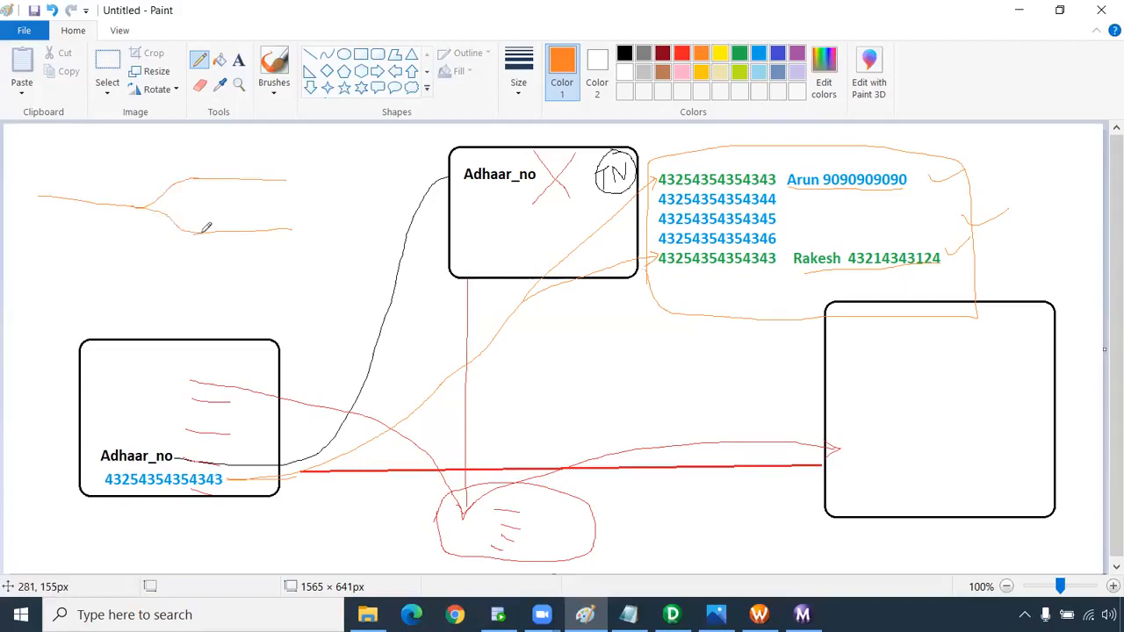
mouse_move(284, 173)
mouse_down()
mouse_move(296, 181)
mouse_move(293, 233)
mouse_up()
Reset LKPTRANS's multiple-match policy to Use Any Value and place a new lookup on the canvas.
click(672, 614)
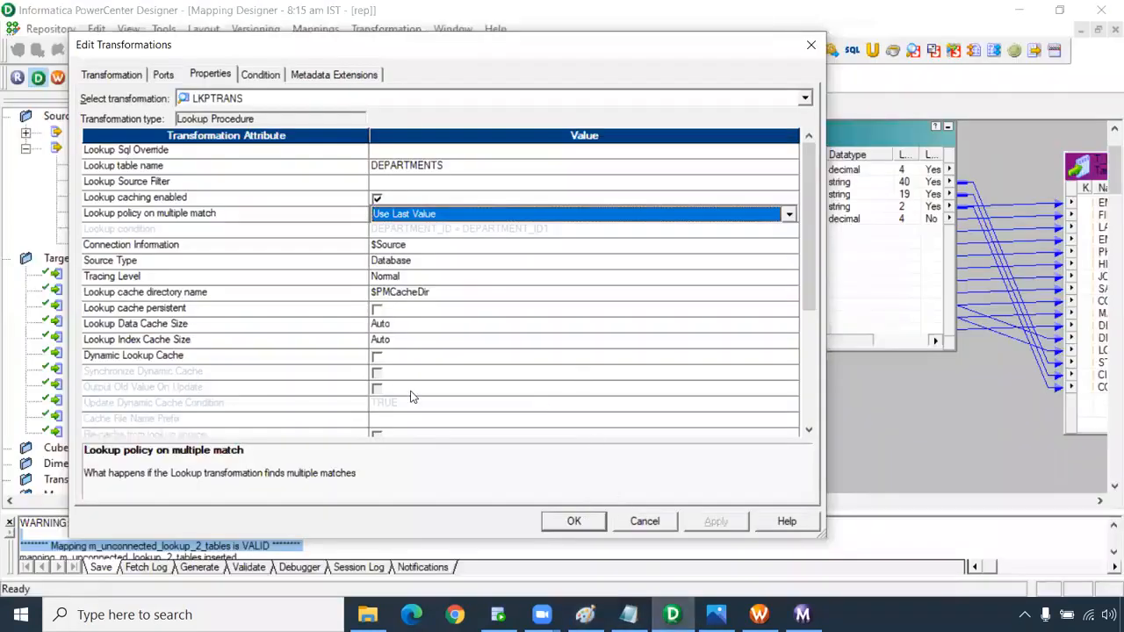
click(414, 220)
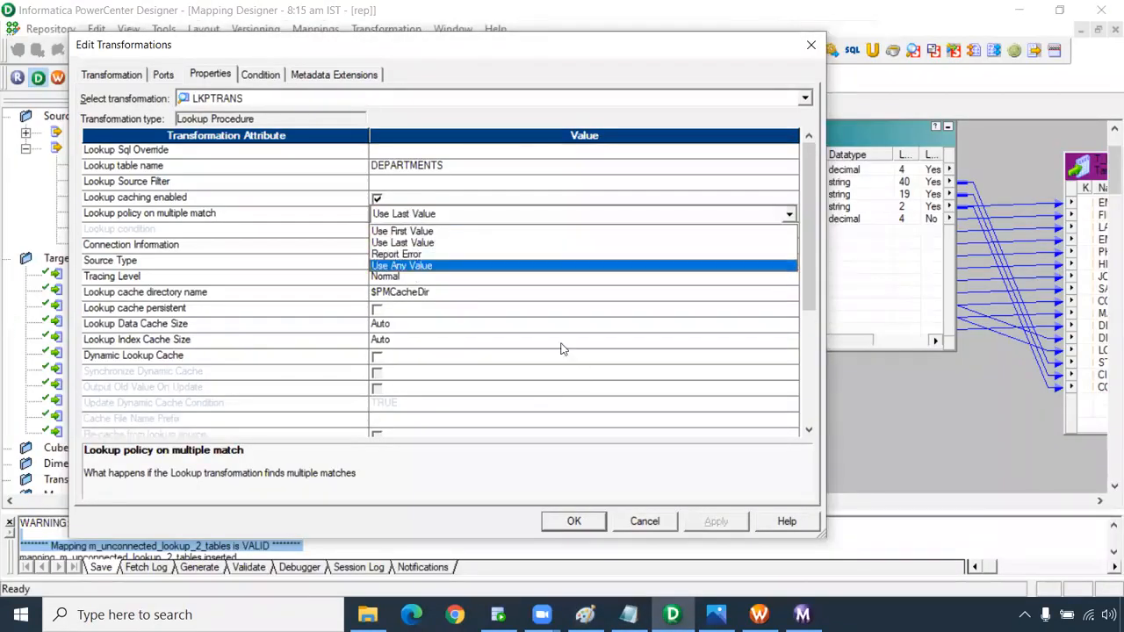
click(646, 519)
click(646, 520)
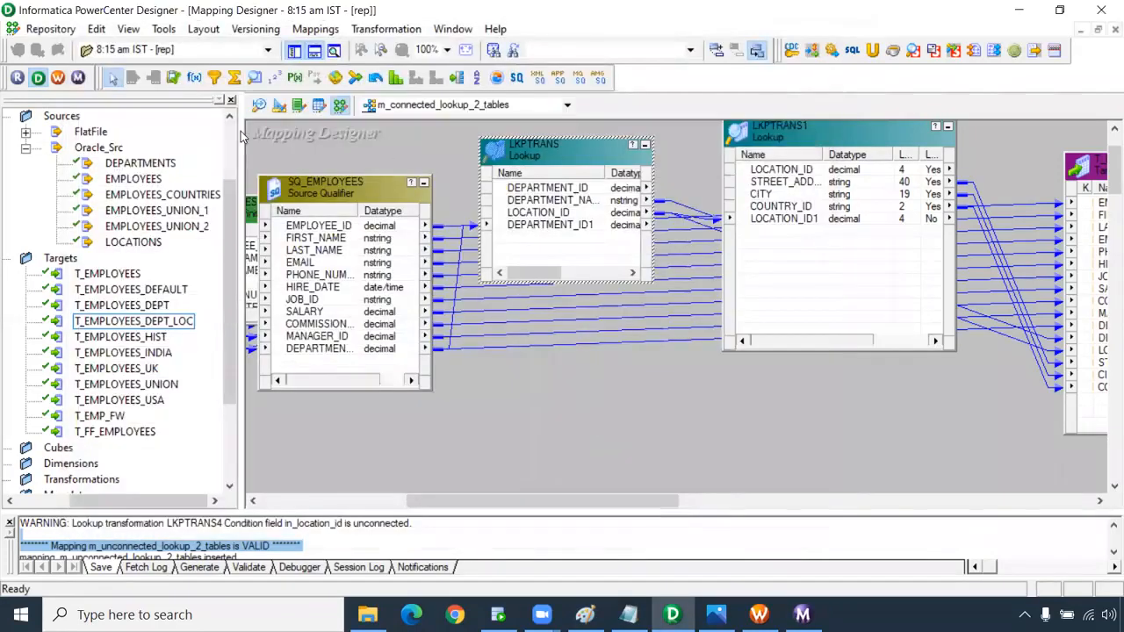
click(255, 78)
click(420, 160)
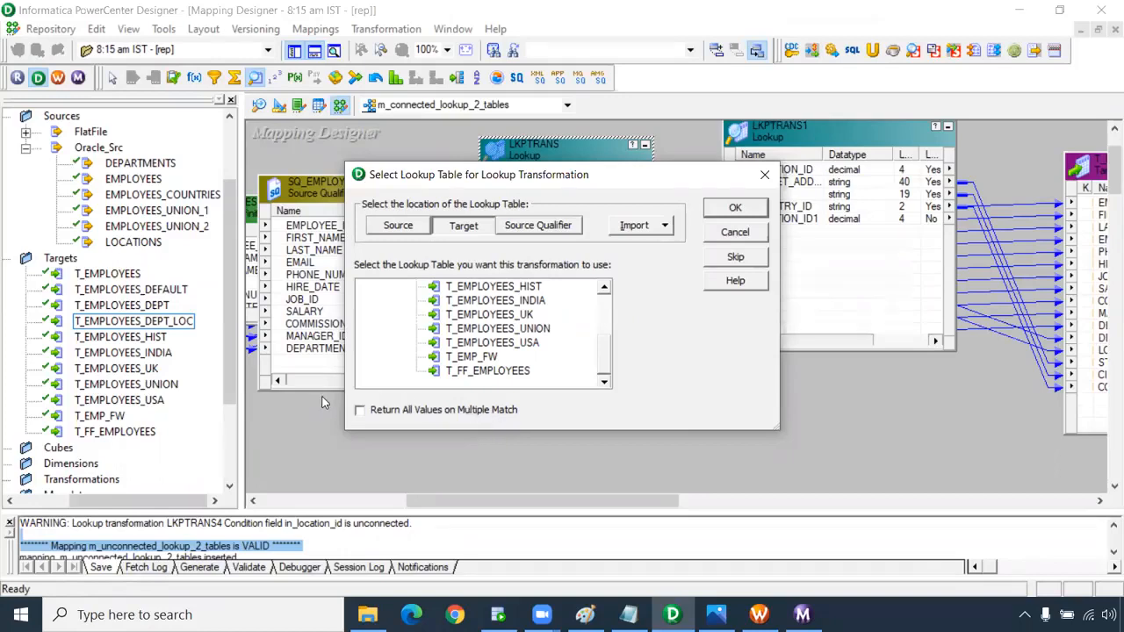
Create LKPTRANS2 with Return All Values on Multiple Match and inspect its policy.
click(360, 410)
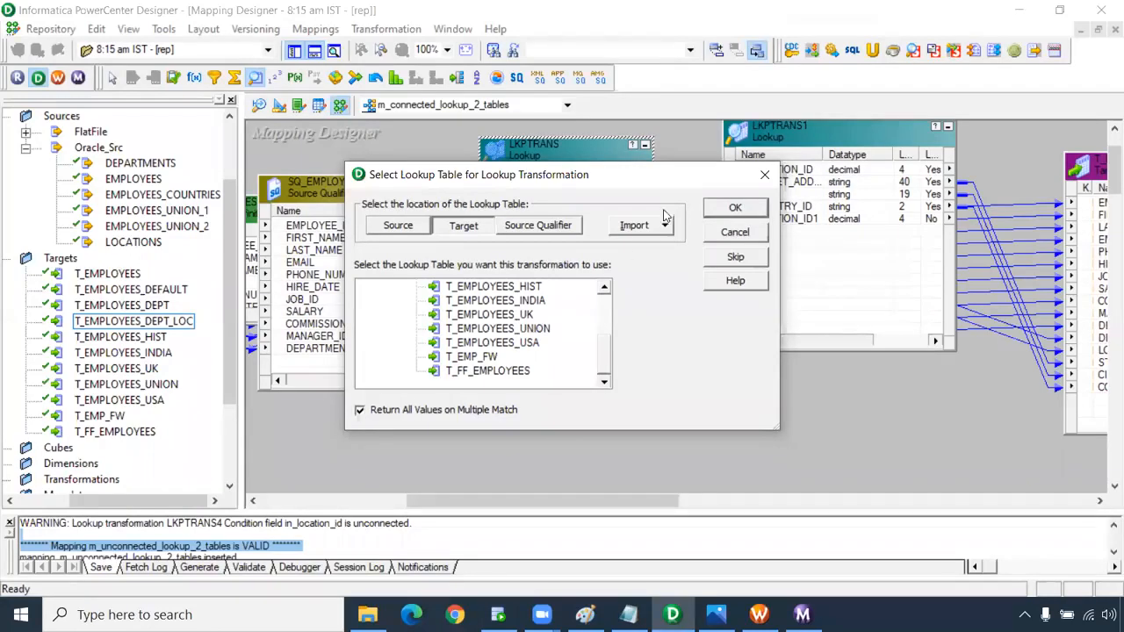
click(734, 208)
double_click(479, 241)
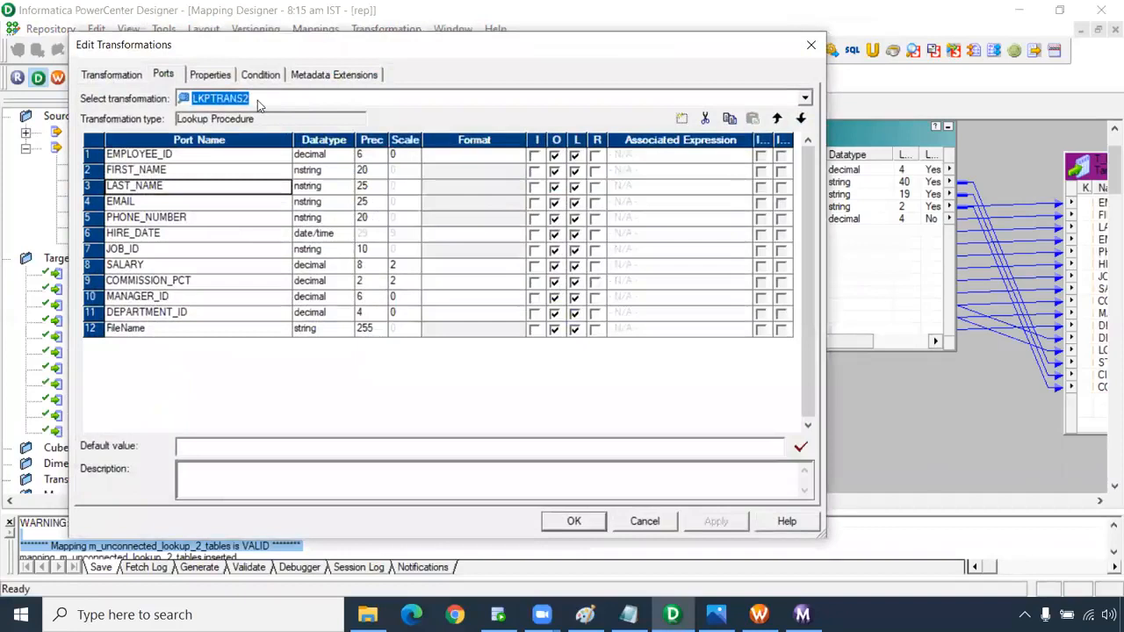
click(215, 75)
click(197, 216)
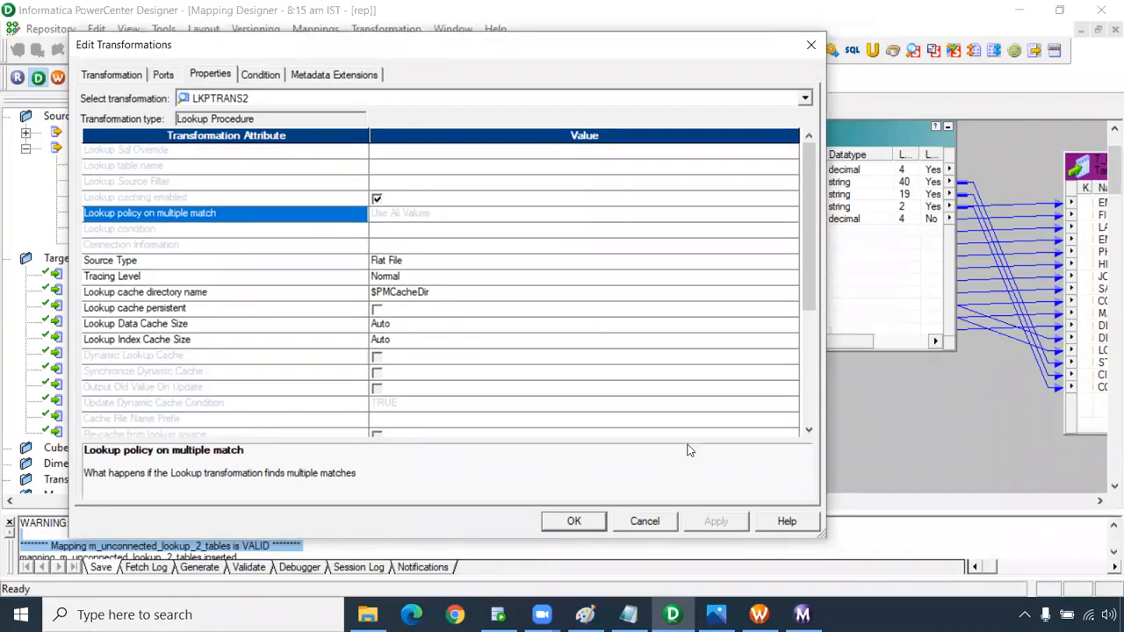
click(663, 524)
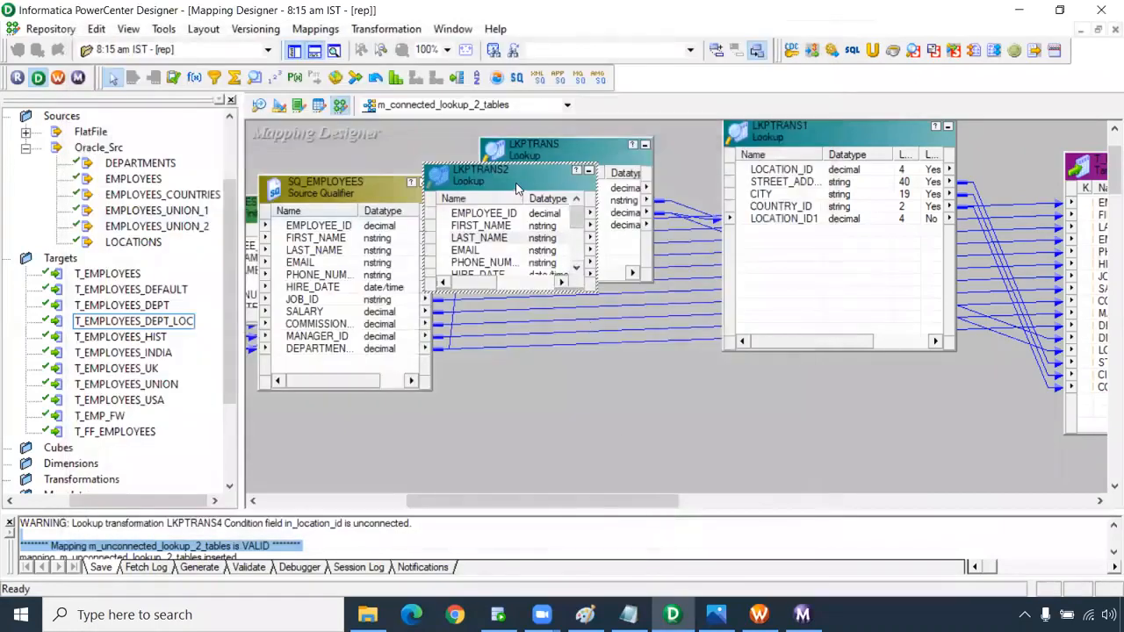
Delete the LKPTRANS2 lookup from the mapping.
click(516, 189)
key(Delete)
key(Return)
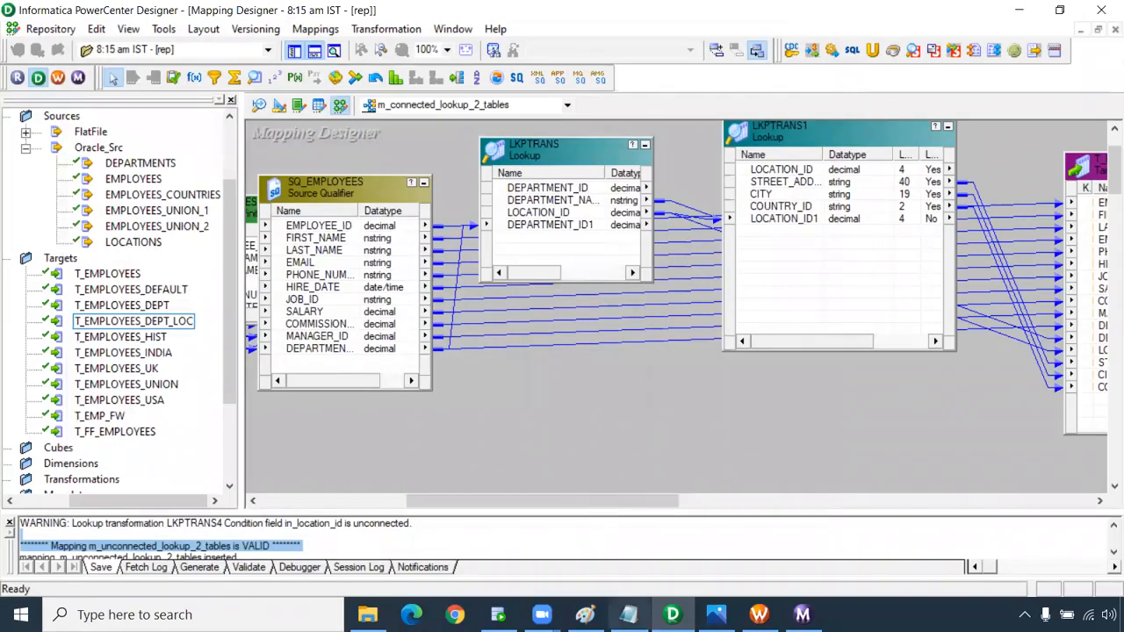
double_click(562, 156)
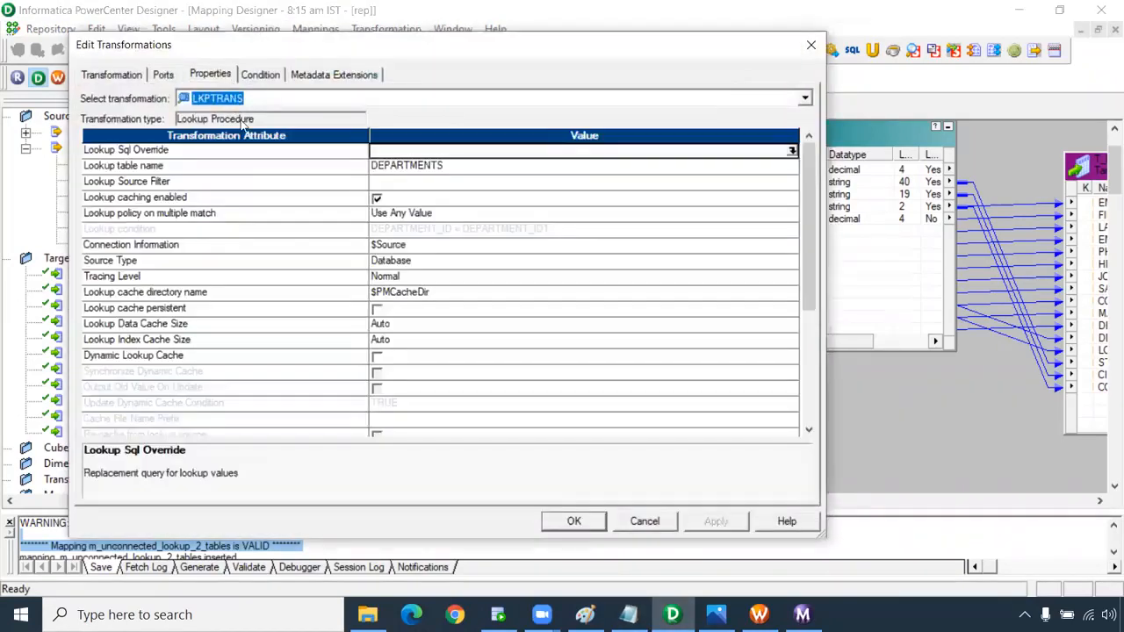
click(186, 217)
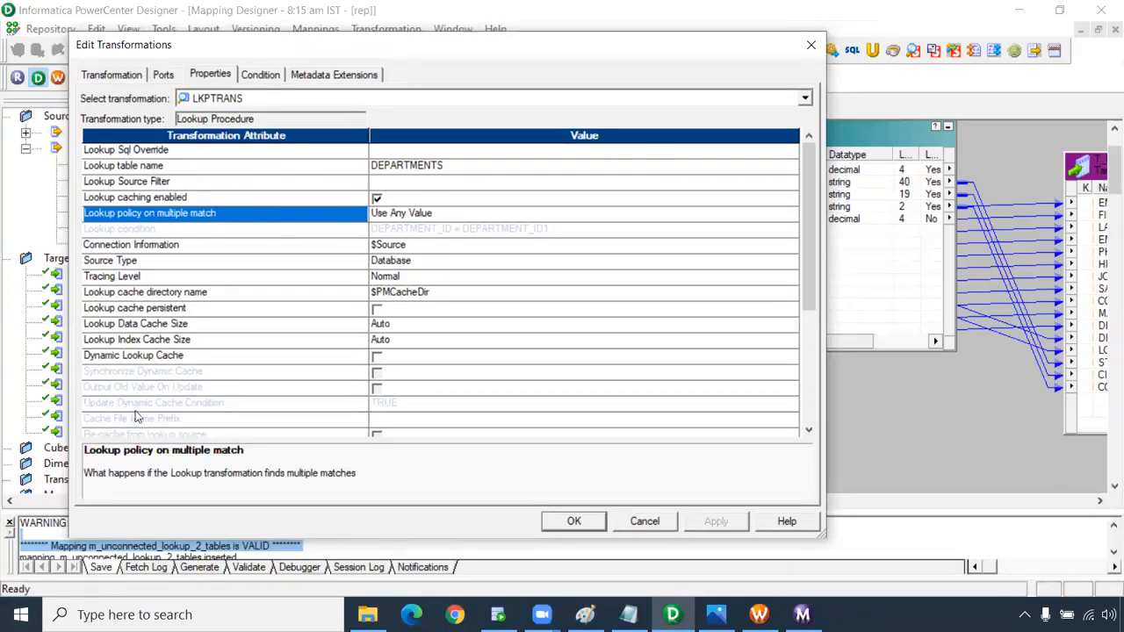
click(644, 520)
click(628, 614)
scroll(363, 371, down, 4)
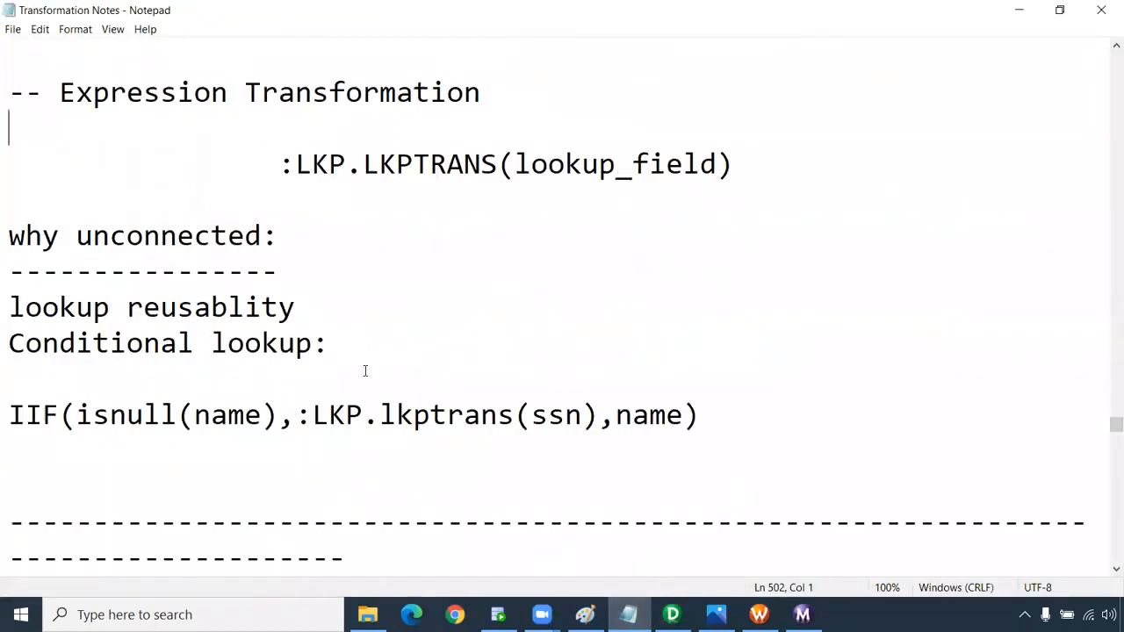
drag(7, 130, 296, 138)
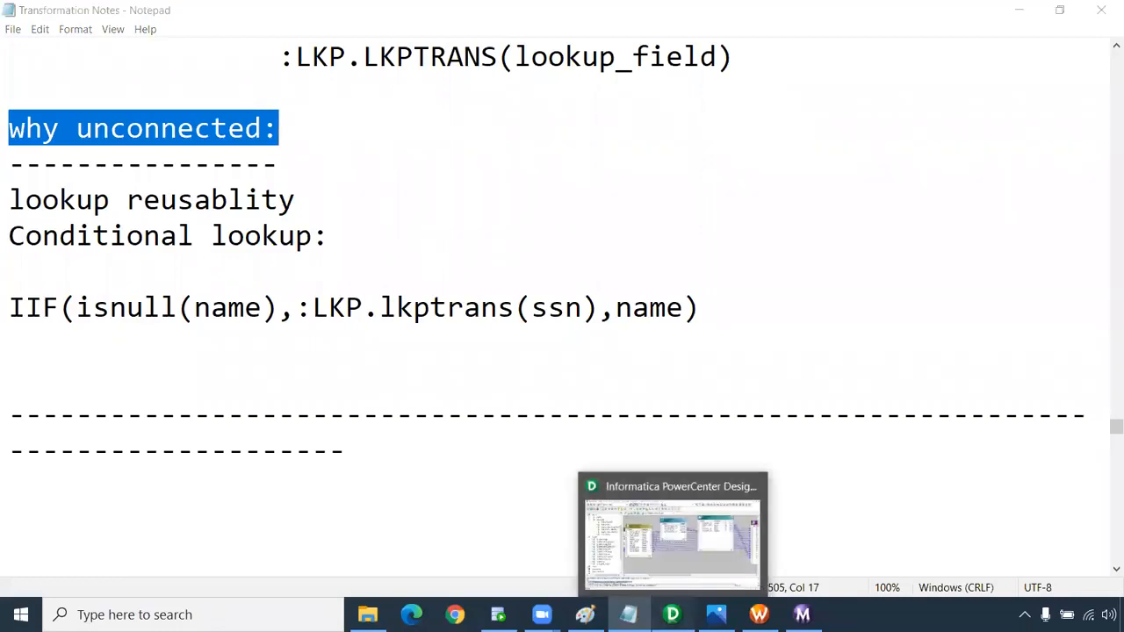
click(615, 555)
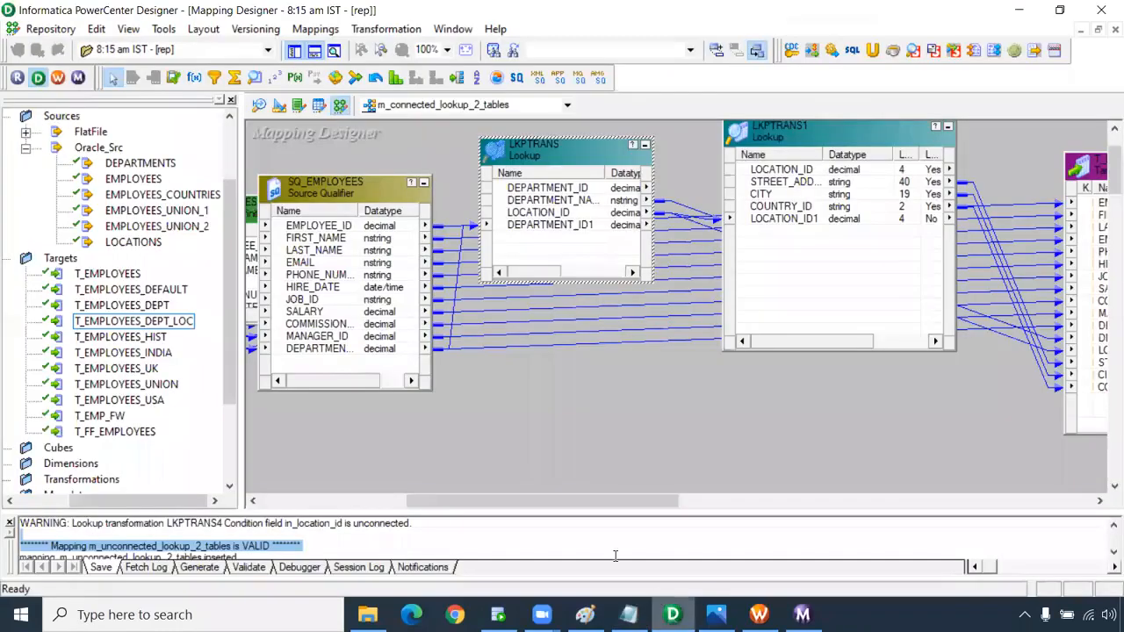
click(567, 105)
Open m_unconnected_lookup_2_tables and select the SQ_EMPLOYEES and EXPTRANS transformations.
click(517, 138)
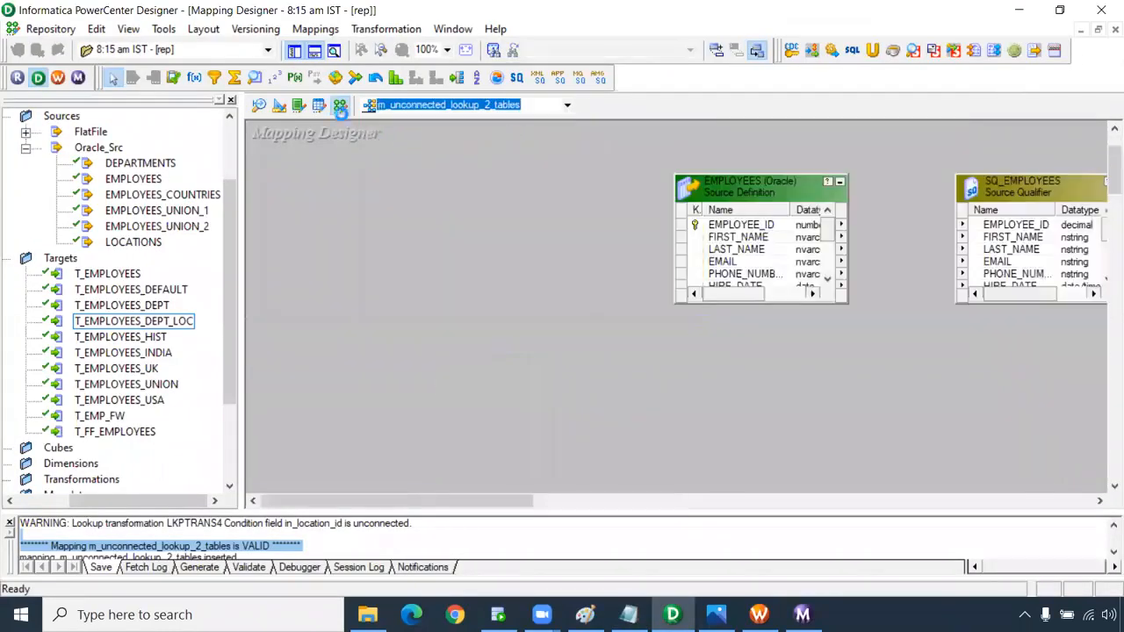
drag(475, 506, 666, 512)
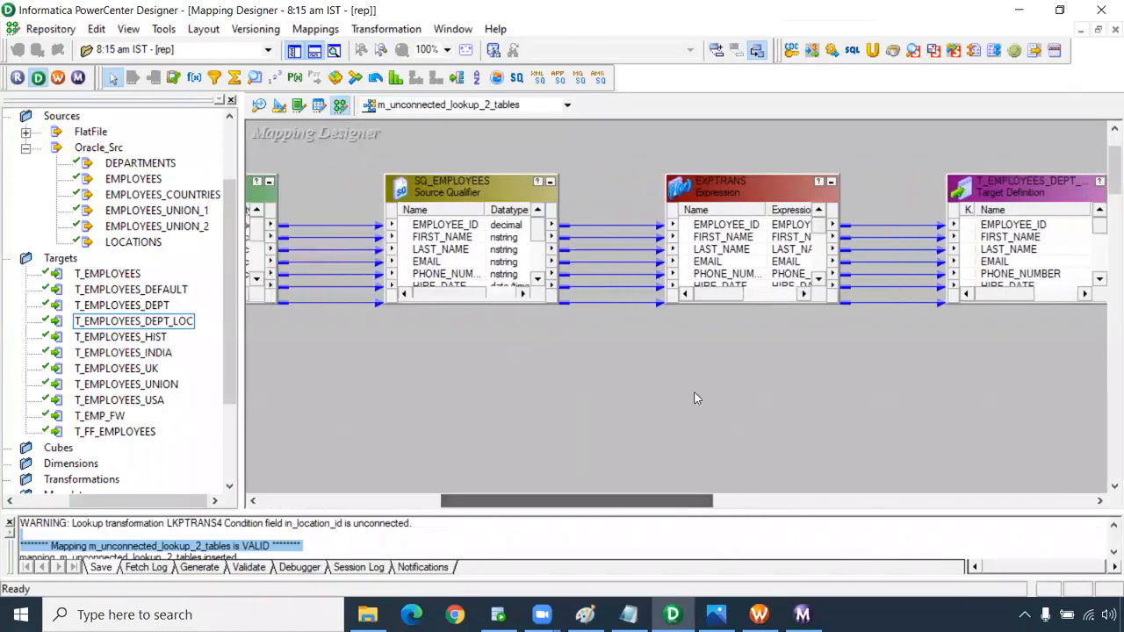
click(512, 188)
click(757, 199)
click(480, 192)
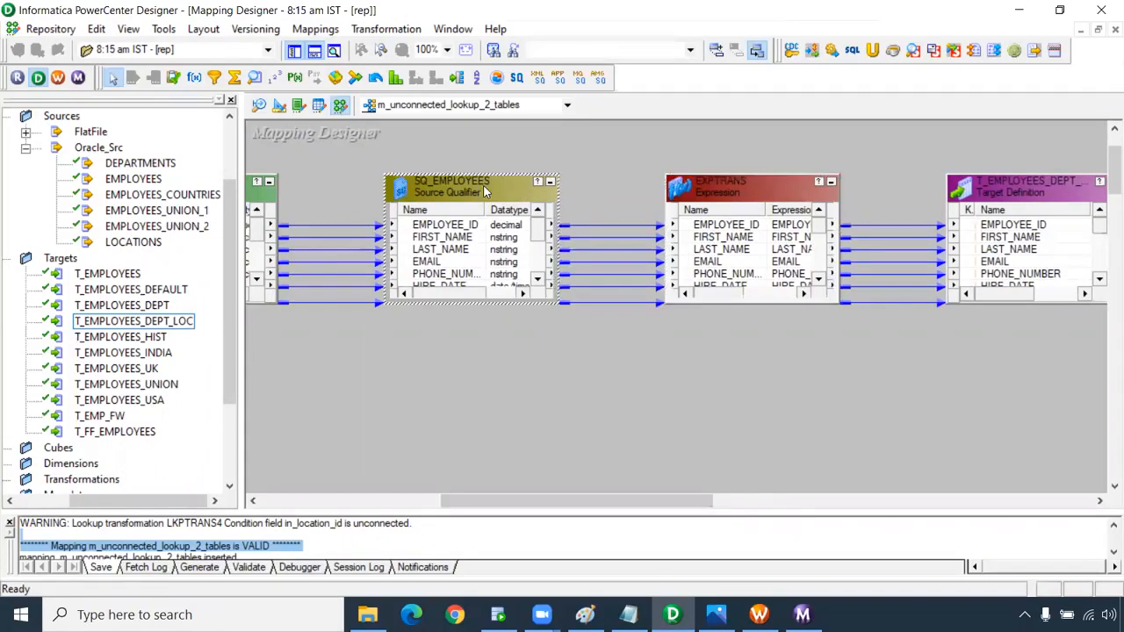
ctrl+click(728, 186)
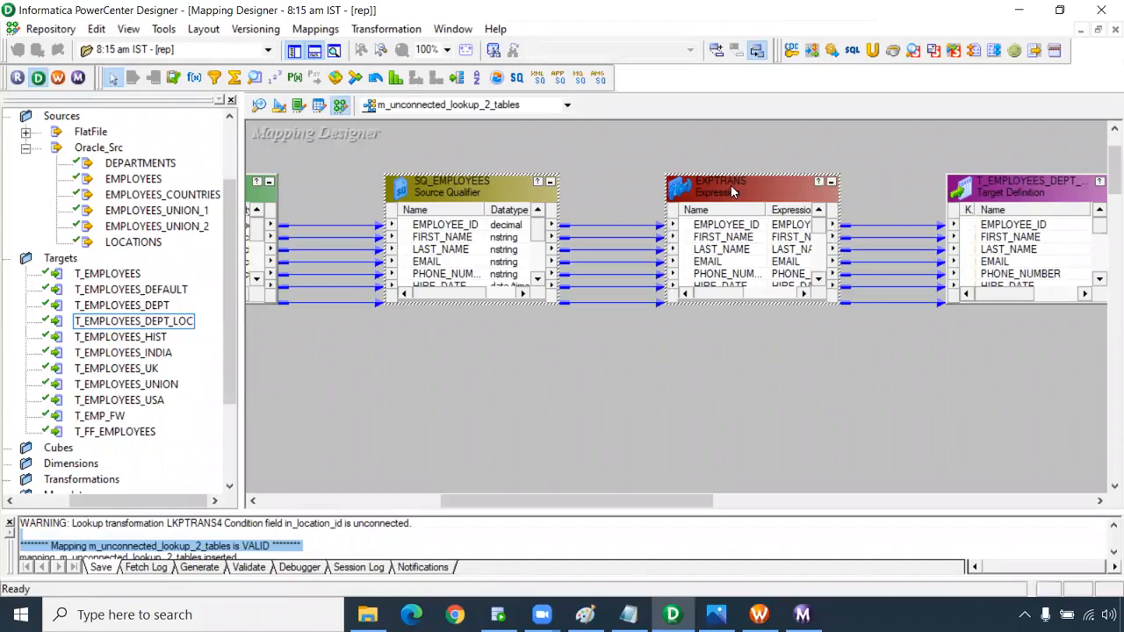
right_click(733, 191)
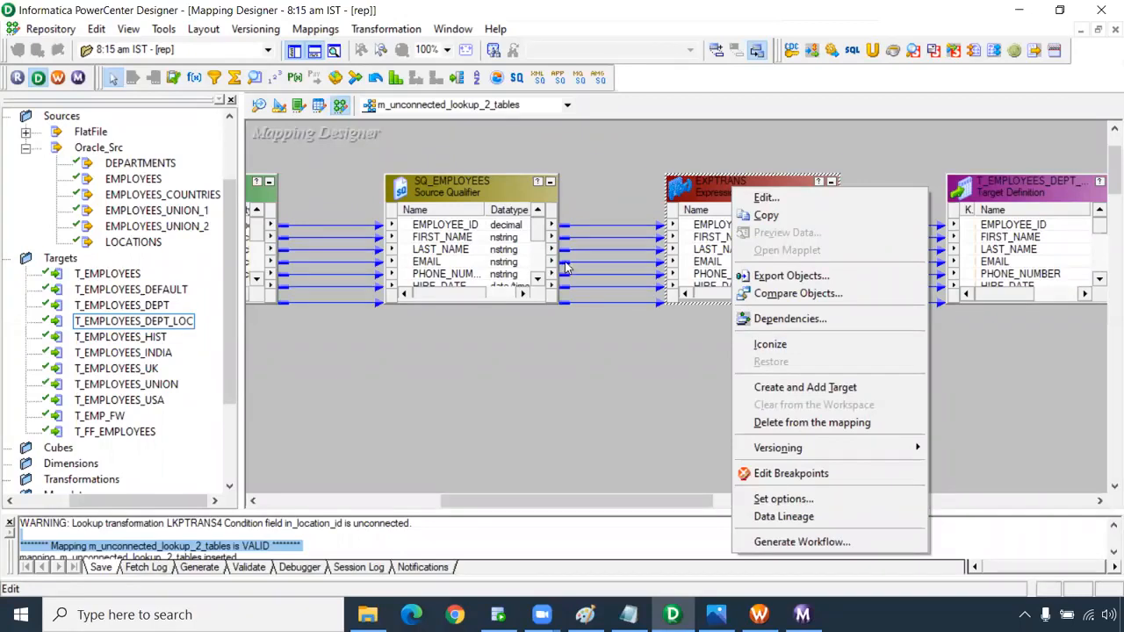
click(571, 186)
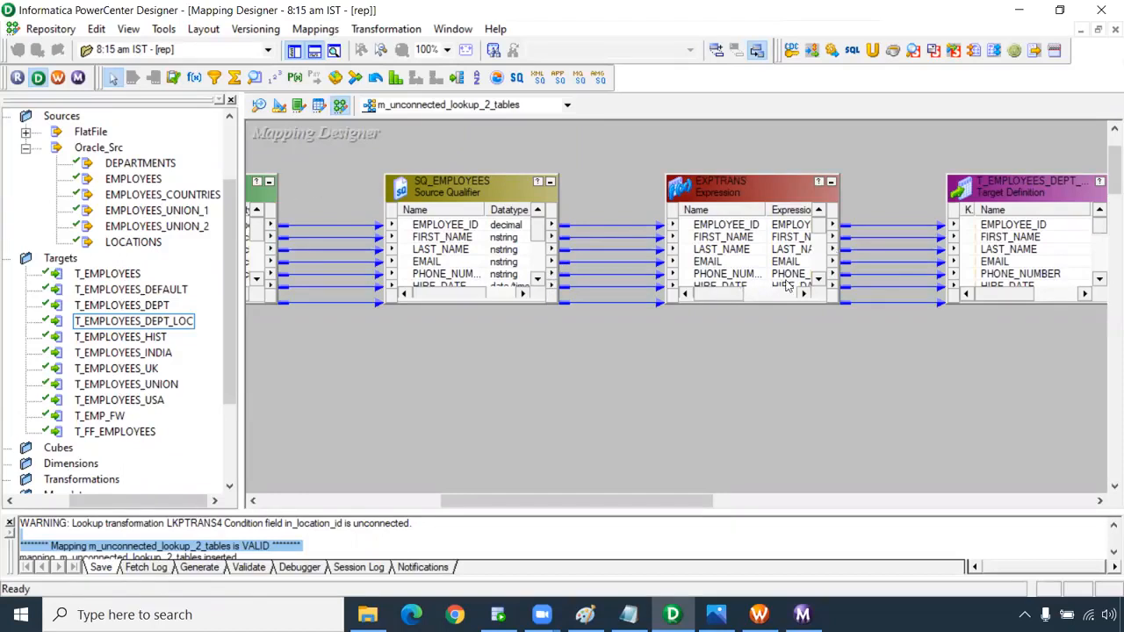
Scroll EXPTRANS's ports to the o_street_address and o_country_id lookup outputs, then return to the notes.
click(817, 279)
click(817, 279)
click(817, 280)
click(818, 279)
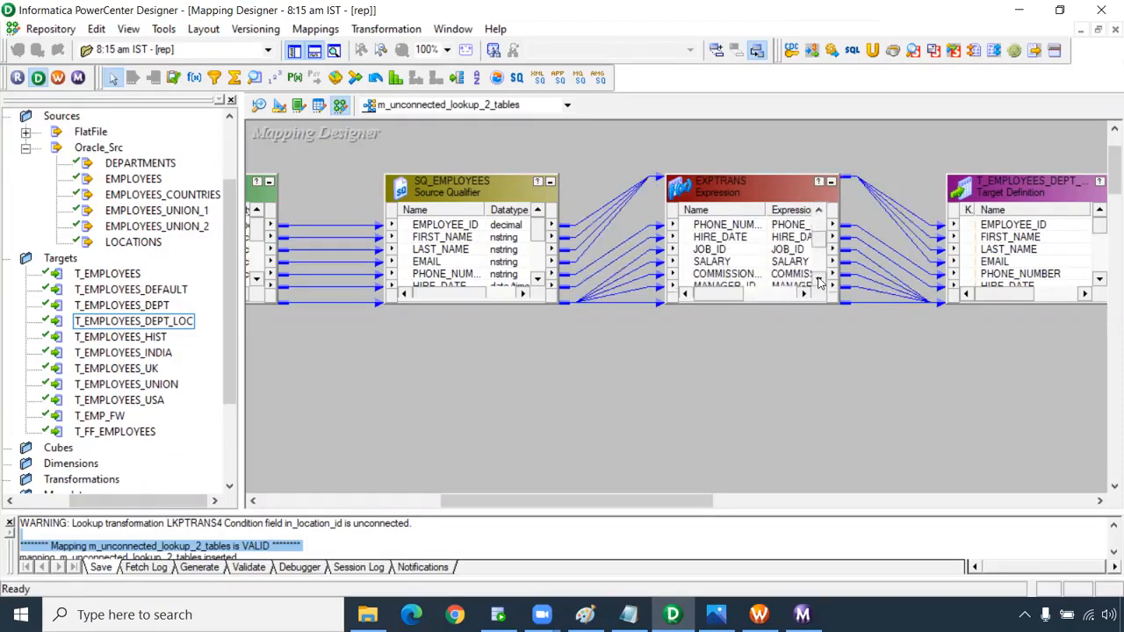
click(819, 279)
click(819, 279)
click(819, 279)
click(819, 279)
click(819, 280)
click(819, 279)
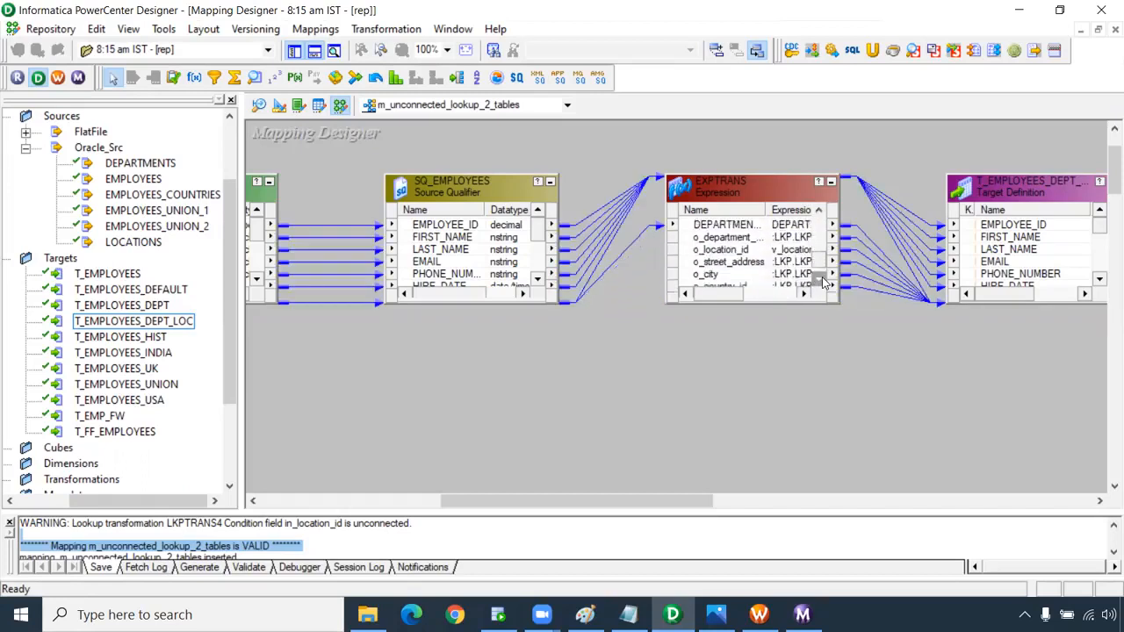
click(801, 263)
click(818, 279)
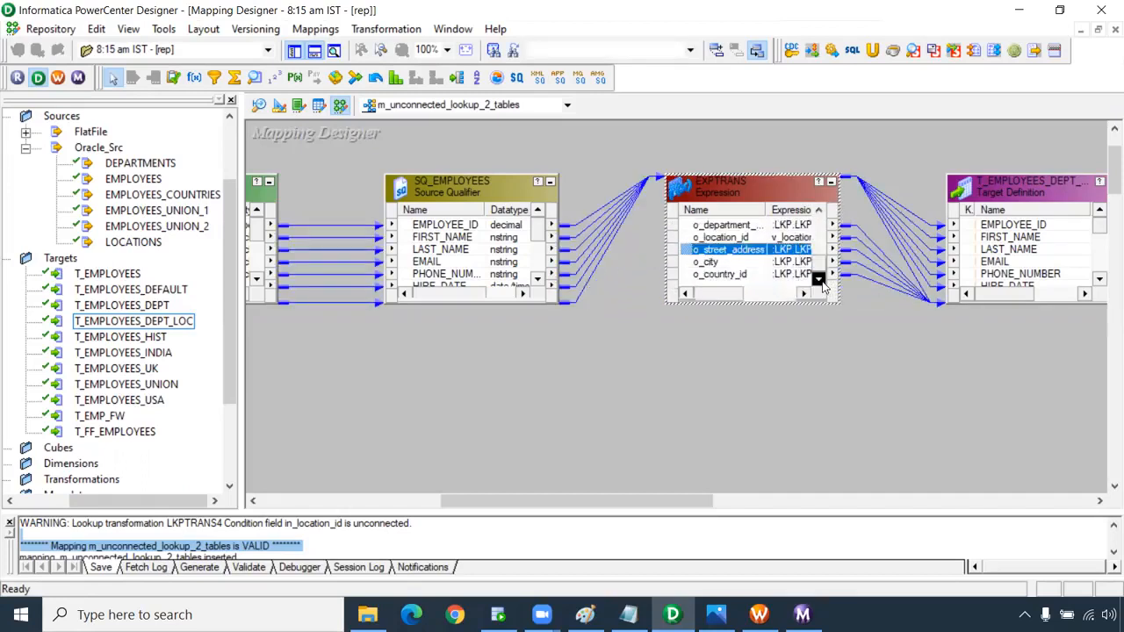
click(724, 275)
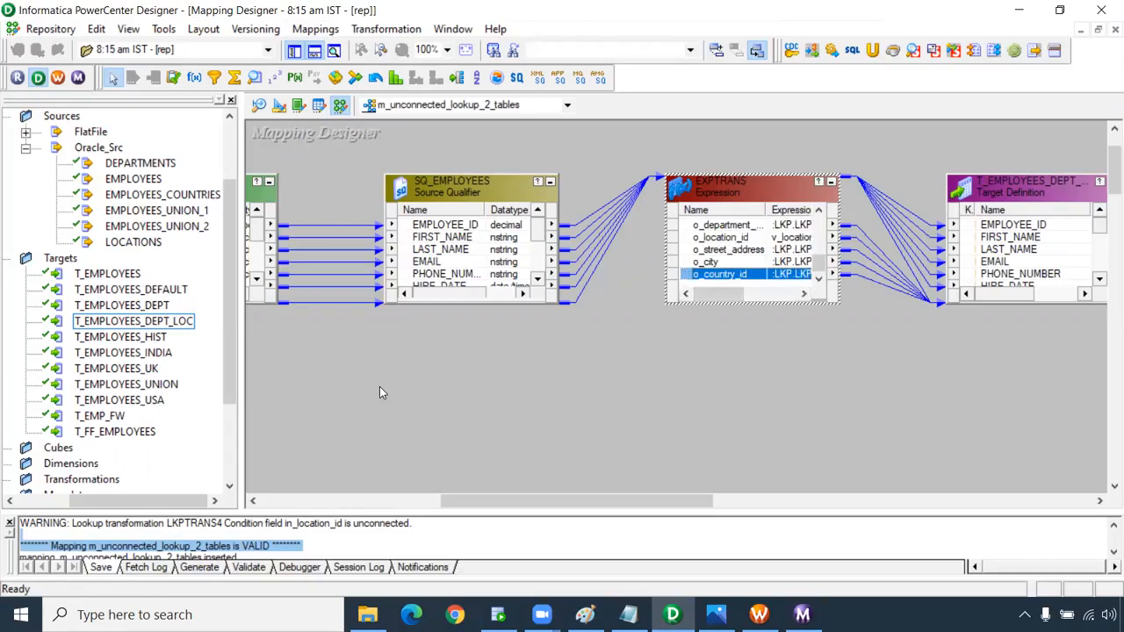
click(628, 614)
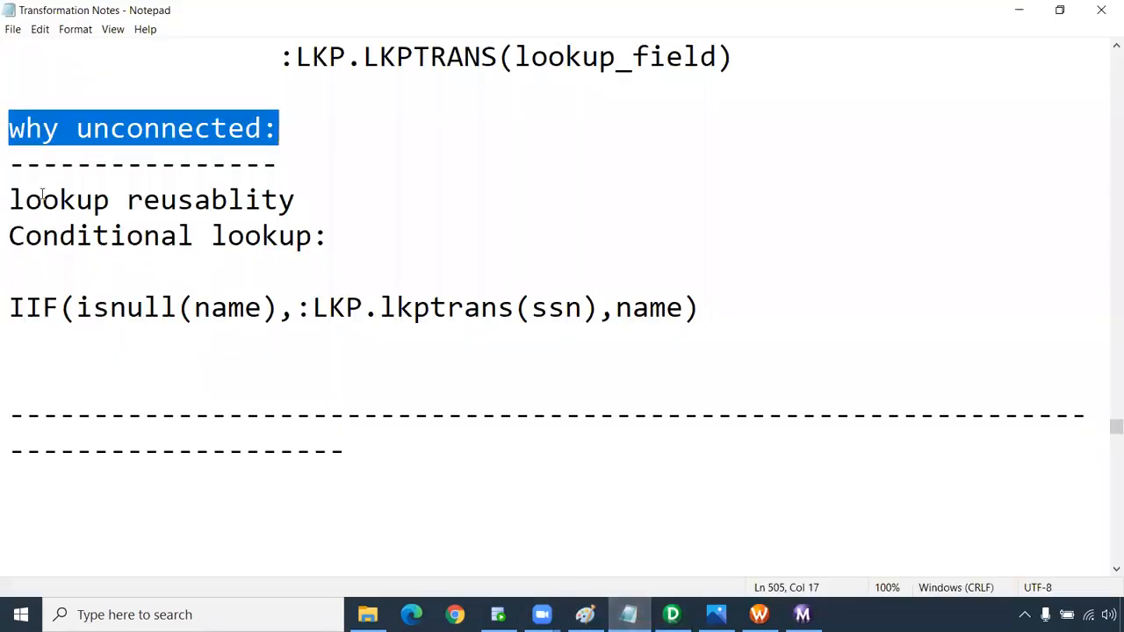
Highlight the lookup reusability and Conditional lookup lines, then bring up the Paint diagram.
drag(11, 197, 313, 196)
click(363, 237)
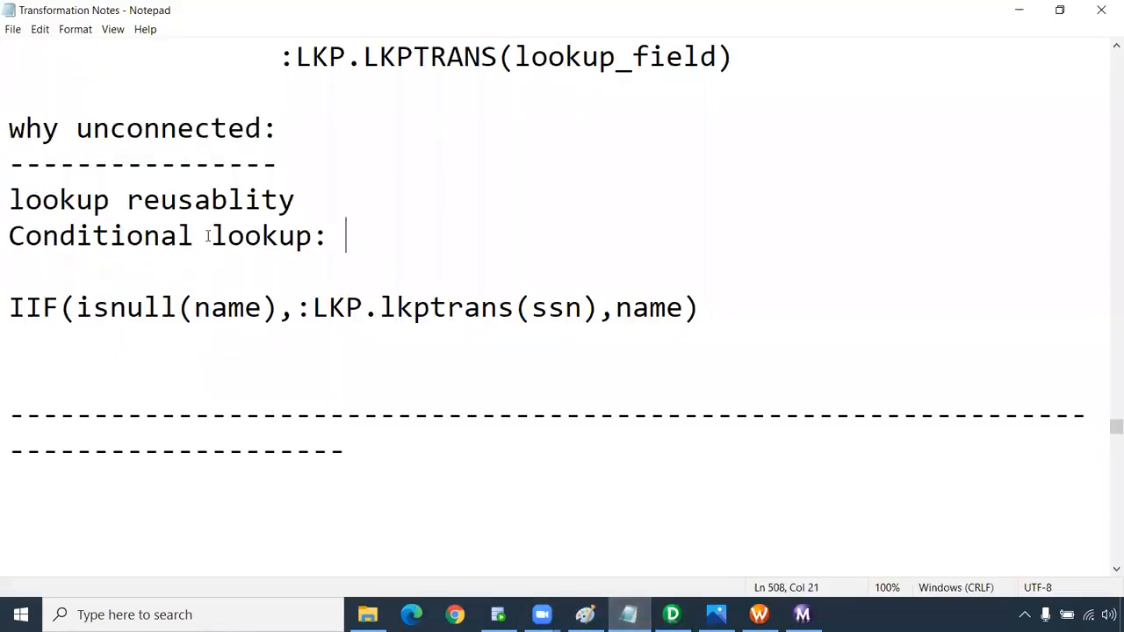
shift+click(7, 237)
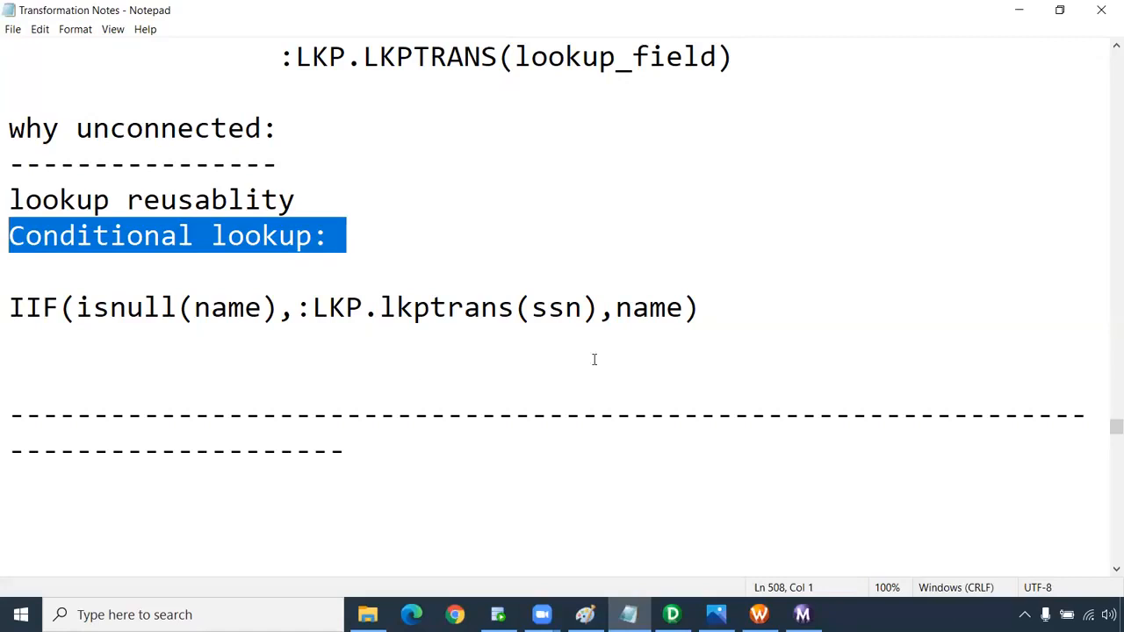
click(6, 366)
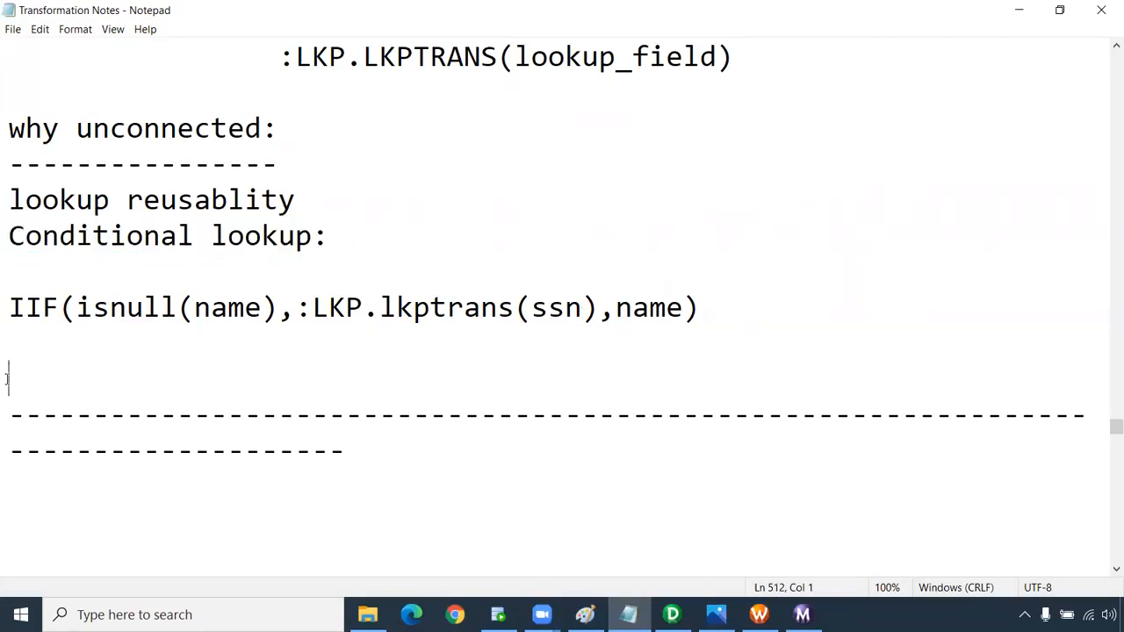
click(585, 614)
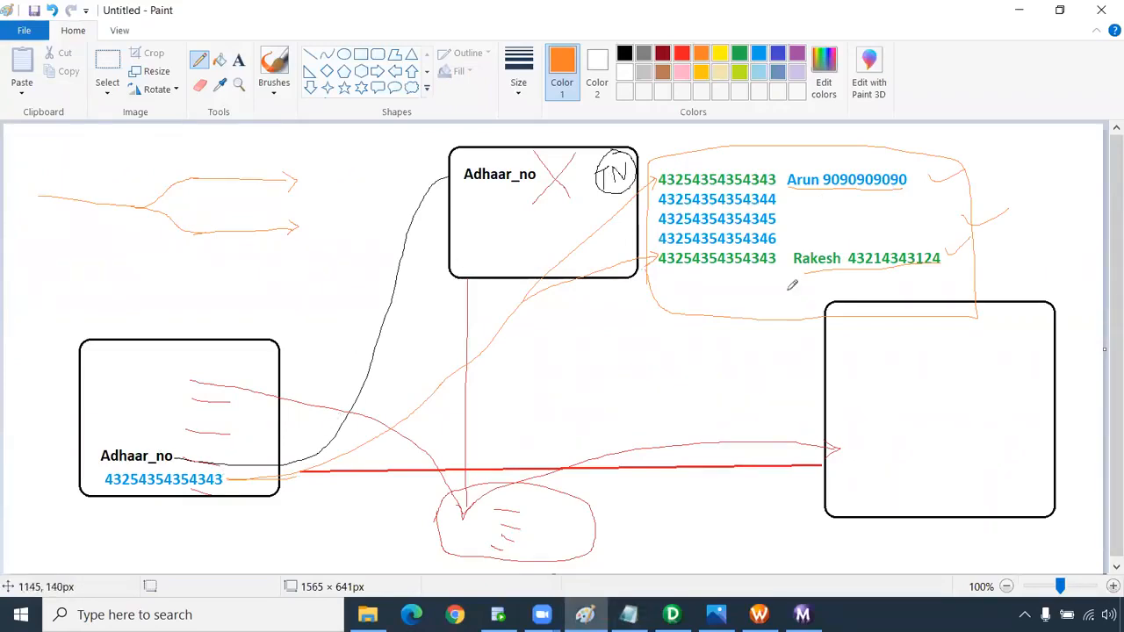
Write, underline and circle 1M and mark 10000 in orange in the left margin.
mouse_move(27, 307)
mouse_down()
mouse_move(24, 326)
mouse_move(66, 315)
mouse_up()
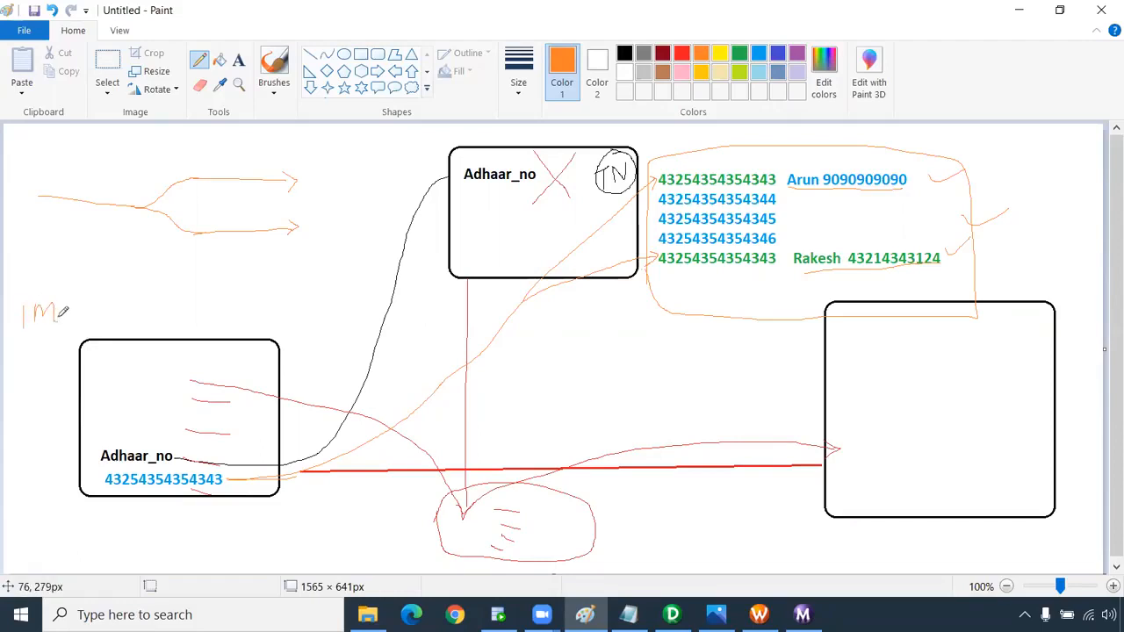
mouse_move(21, 349)
mouse_down()
mouse_move(79, 325)
mouse_move(44, 349)
mouse_move(79, 338)
mouse_up()
mouse_move(119, 296)
mouse_down()
mouse_move(120, 315)
mouse_move(146, 293)
mouse_move(185, 297)
mouse_move(176, 308)
mouse_up()
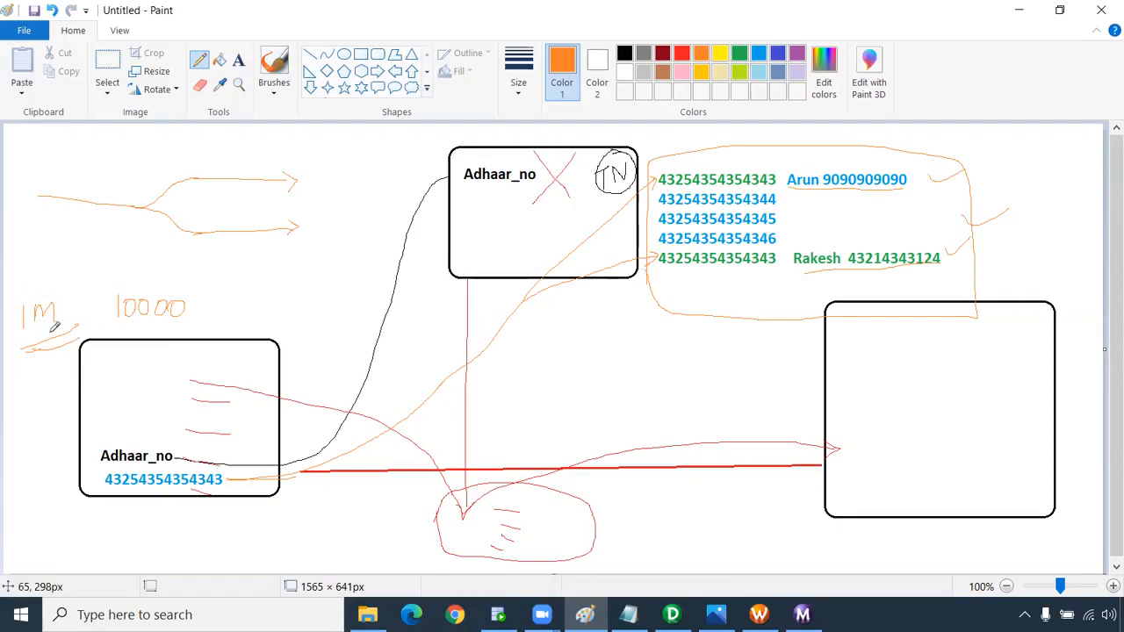
mouse_move(19, 284)
mouse_down()
mouse_move(65, 331)
mouse_move(18, 289)
mouse_up()
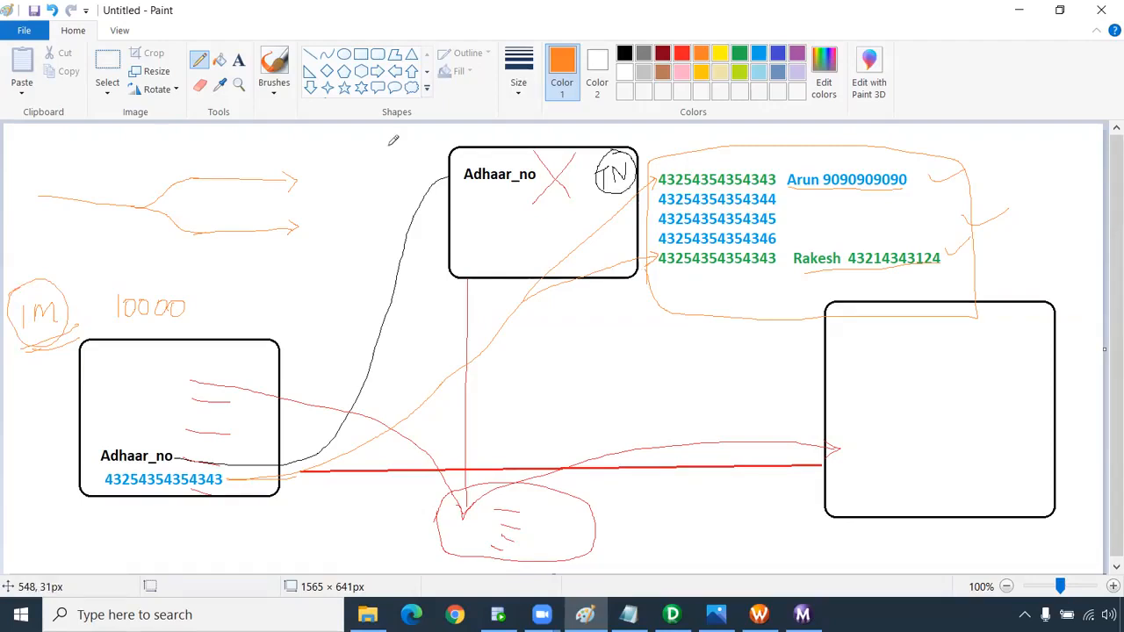
drag(191, 305, 257, 268)
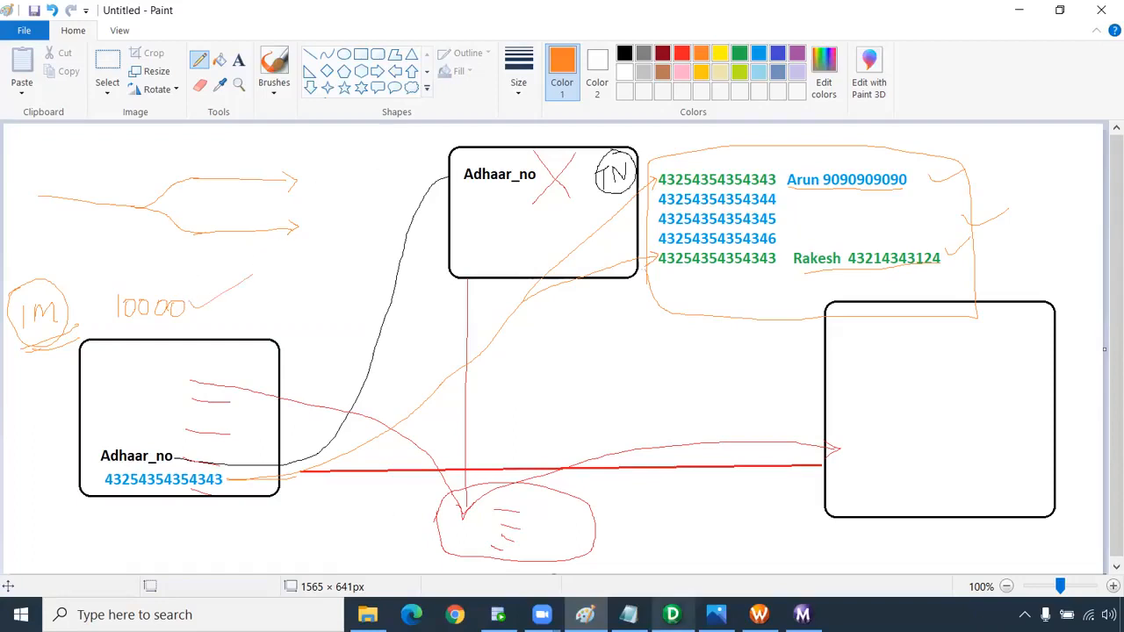
click(628, 614)
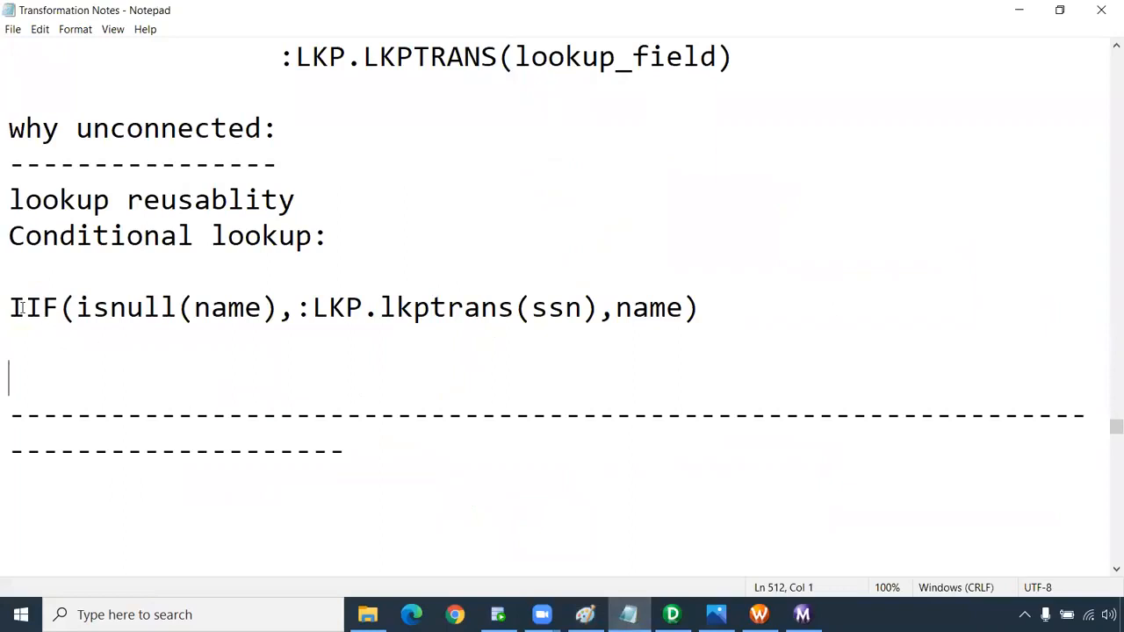
drag(11, 308, 87, 307)
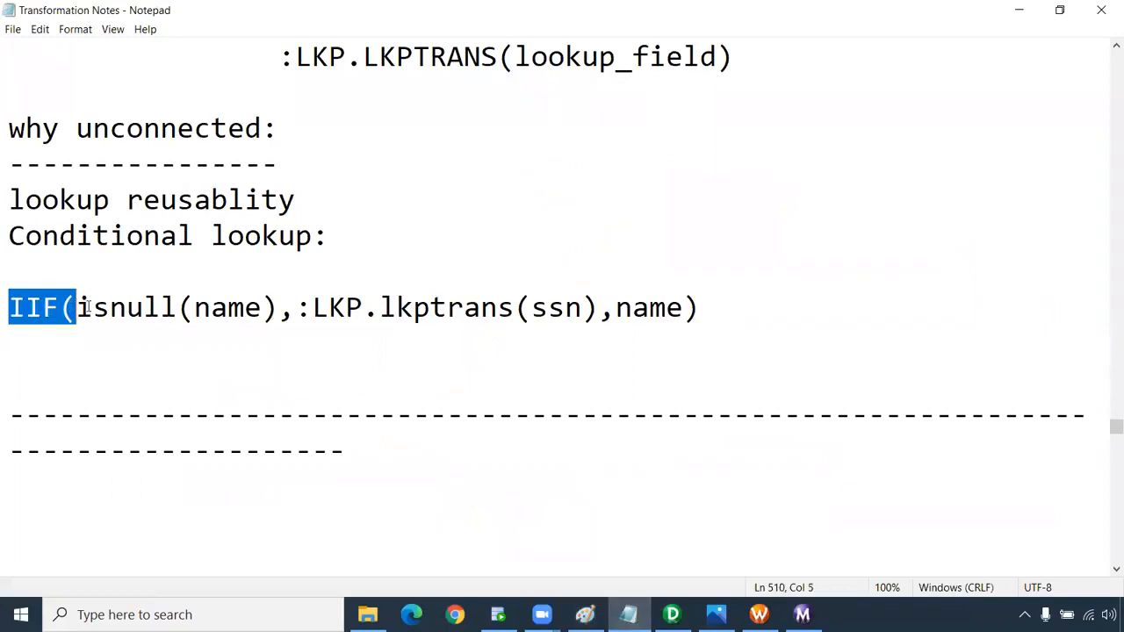
double_click(218, 309)
drag(298, 309, 599, 312)
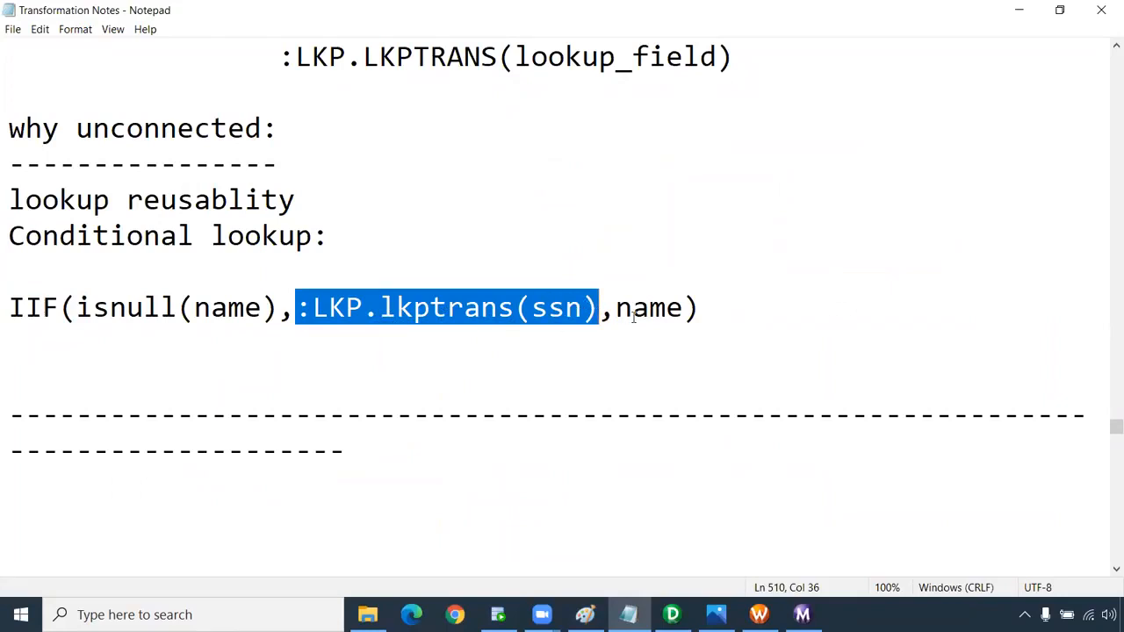
drag(616, 307, 684, 307)
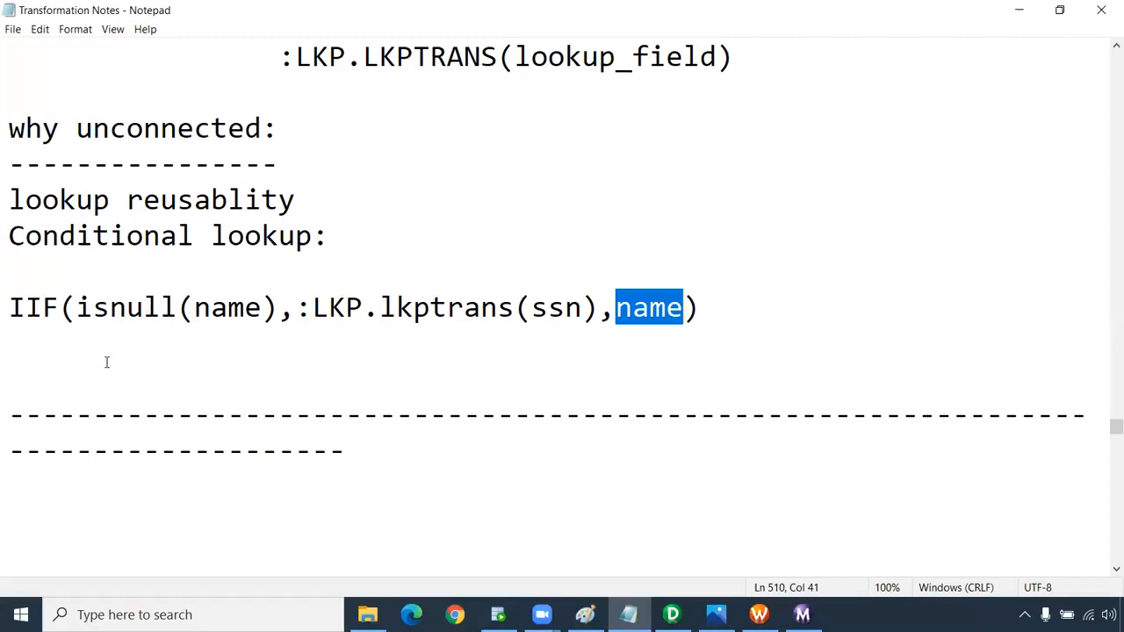
Scroll the notes down toward the ADD_TO_DATE example and 12. Update Strategy section.
scroll(106, 363, down, 5)
Create a new note reading 'can we take multiple return port in unconnected lookup?'.
click(12, 29)
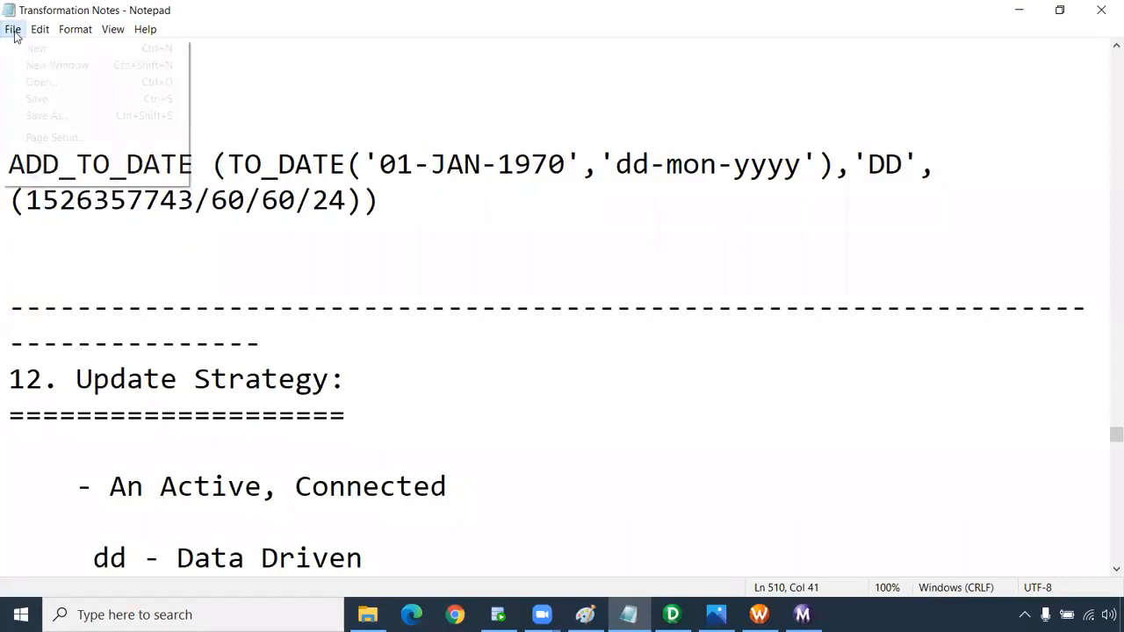
click(33, 47)
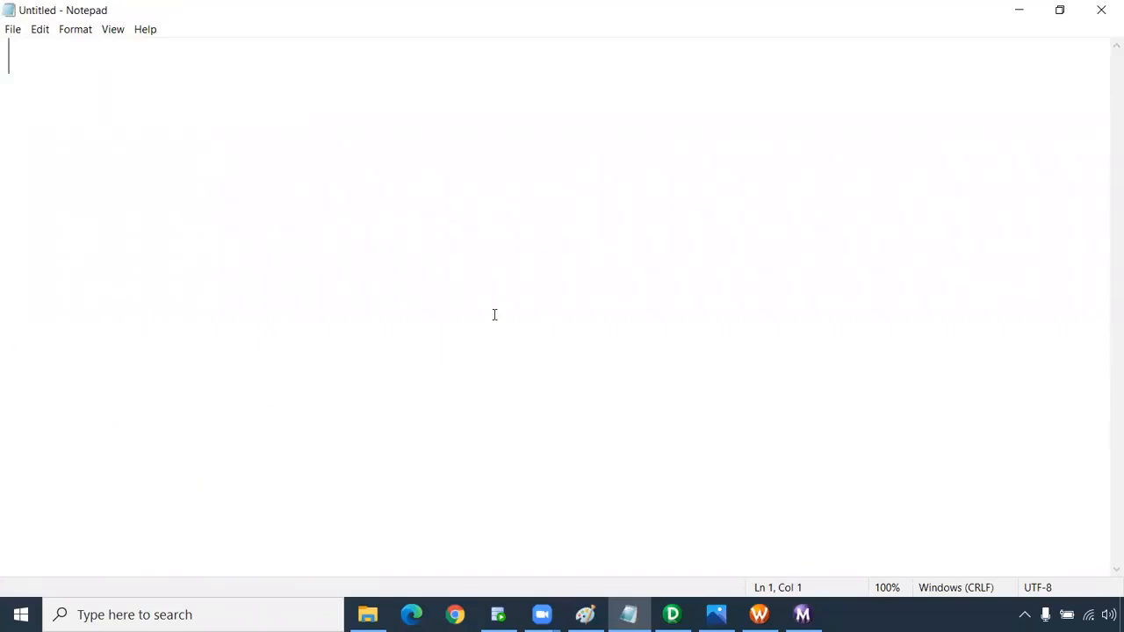
text(ca)
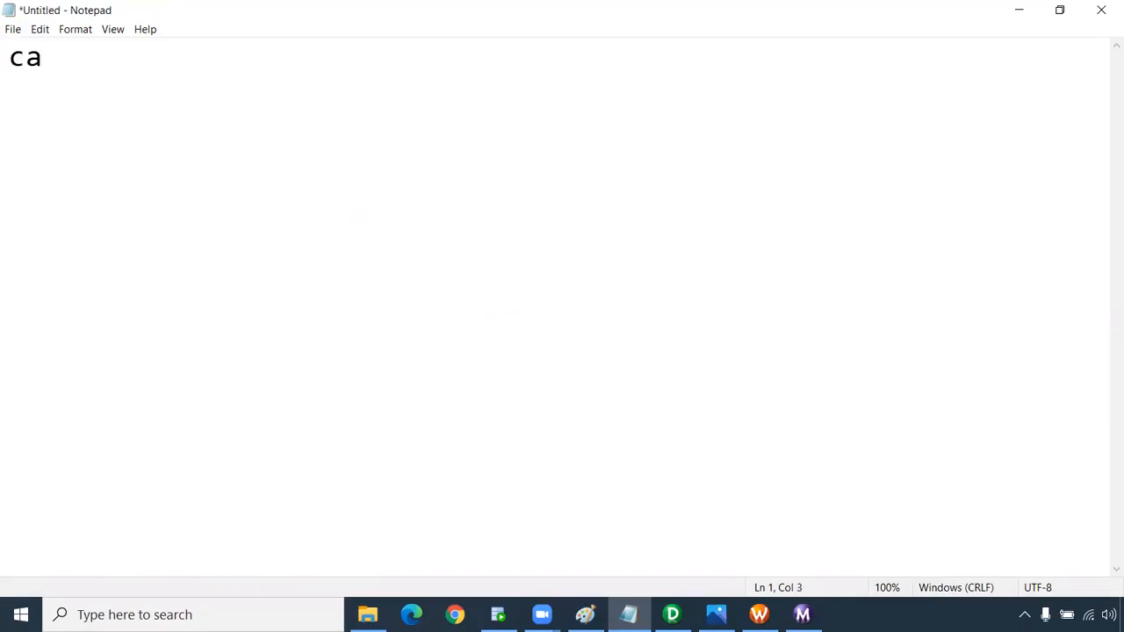
text(n we ta)
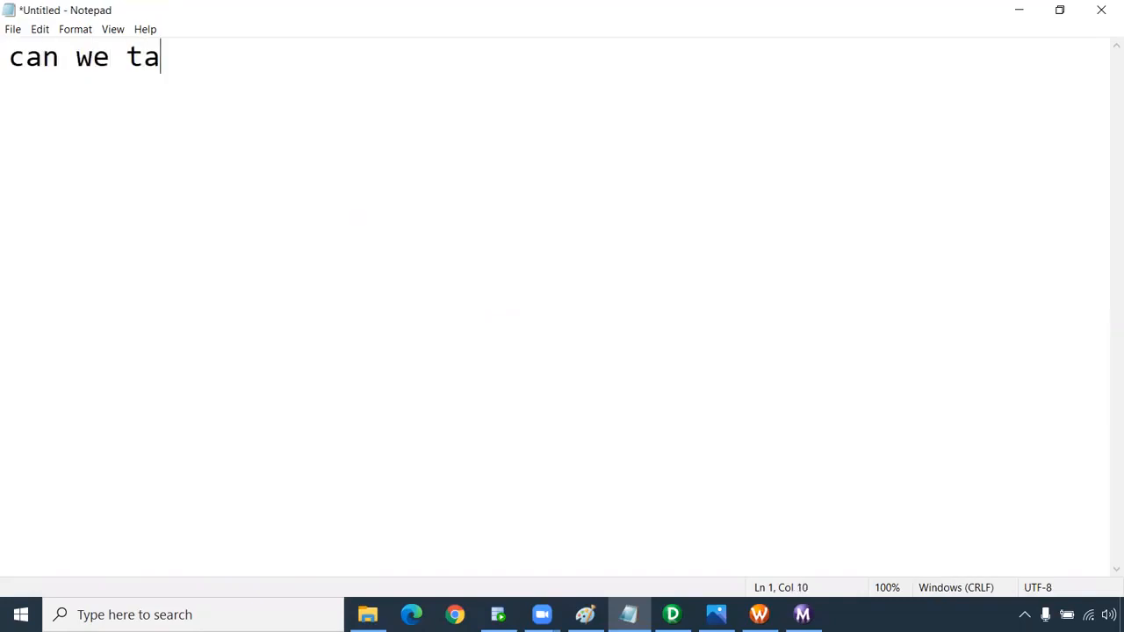
text(ke mu)
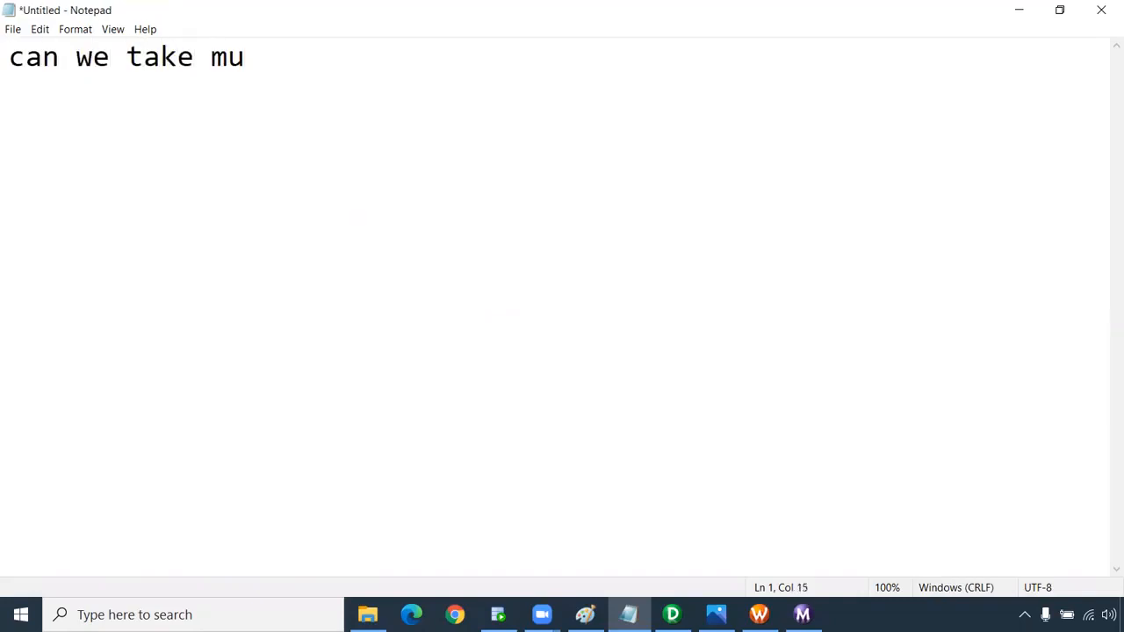
text(ltiple ret)
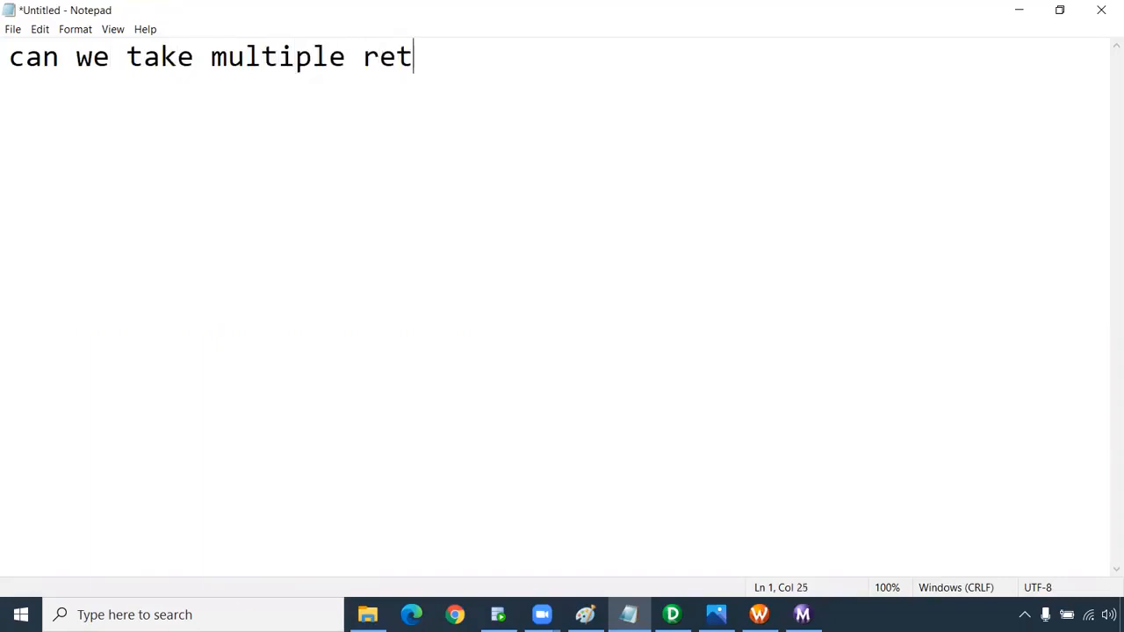
text(urn port)
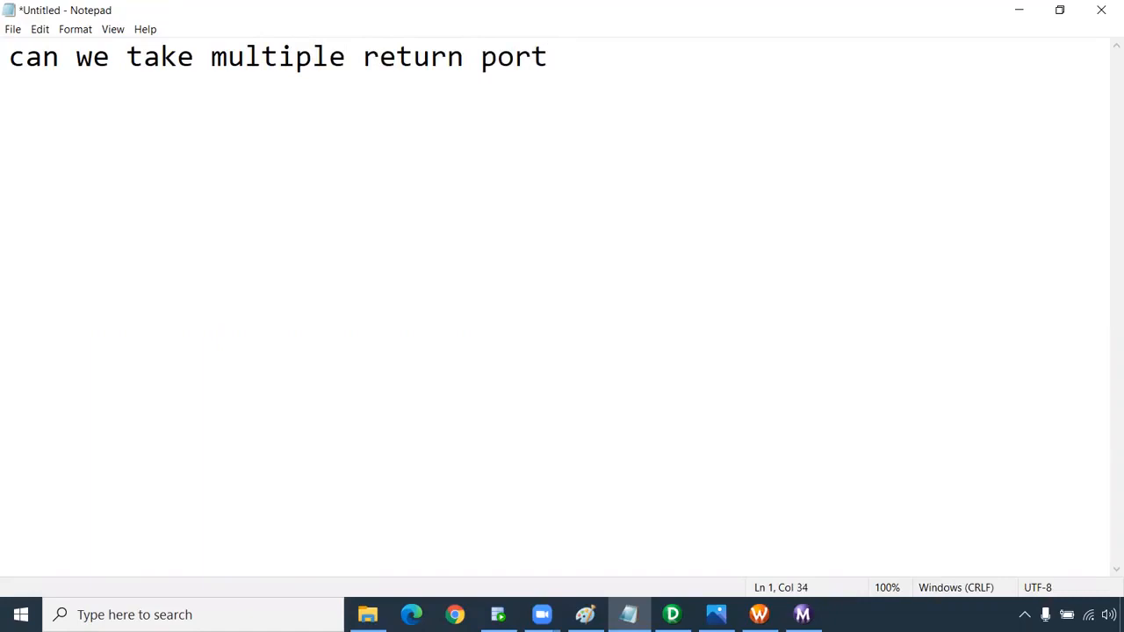
text(in unconnected lookup?)
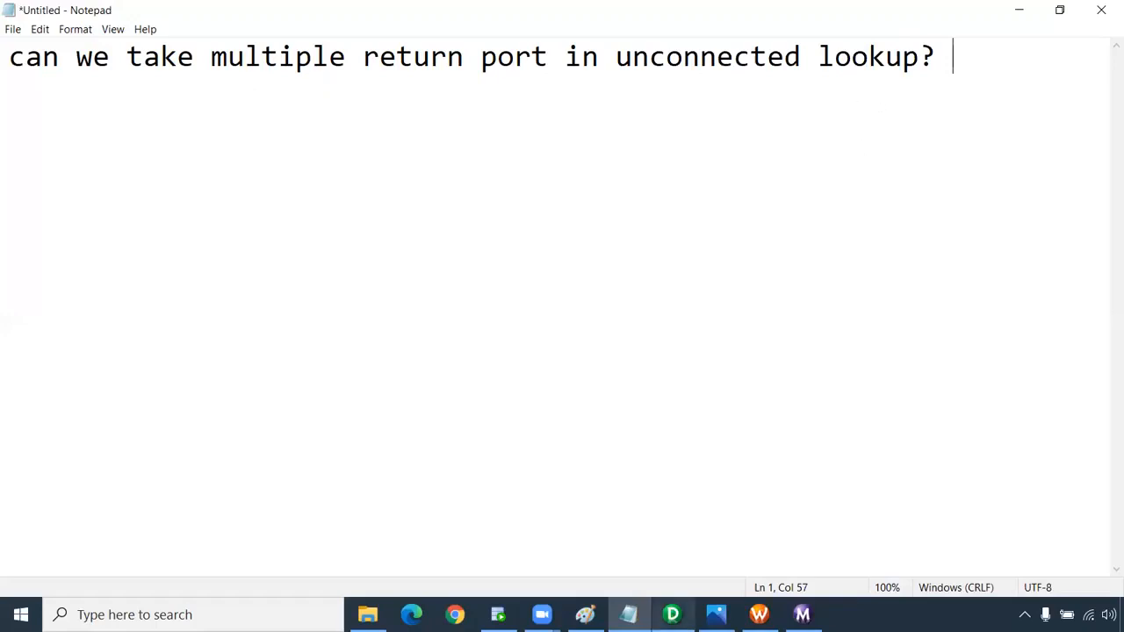
Inspect the LKPTRANS4 lookup's ports in Edit Transformations, cancel without changes, and go back to Notepad.
click(672, 615)
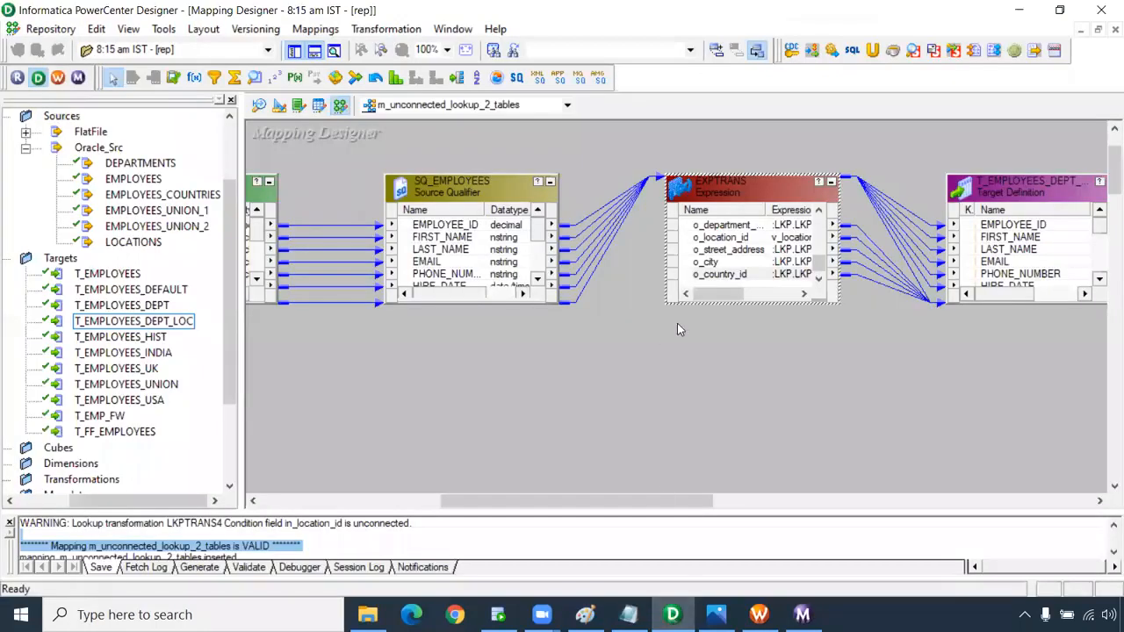
drag(597, 501, 414, 501)
double_click(481, 230)
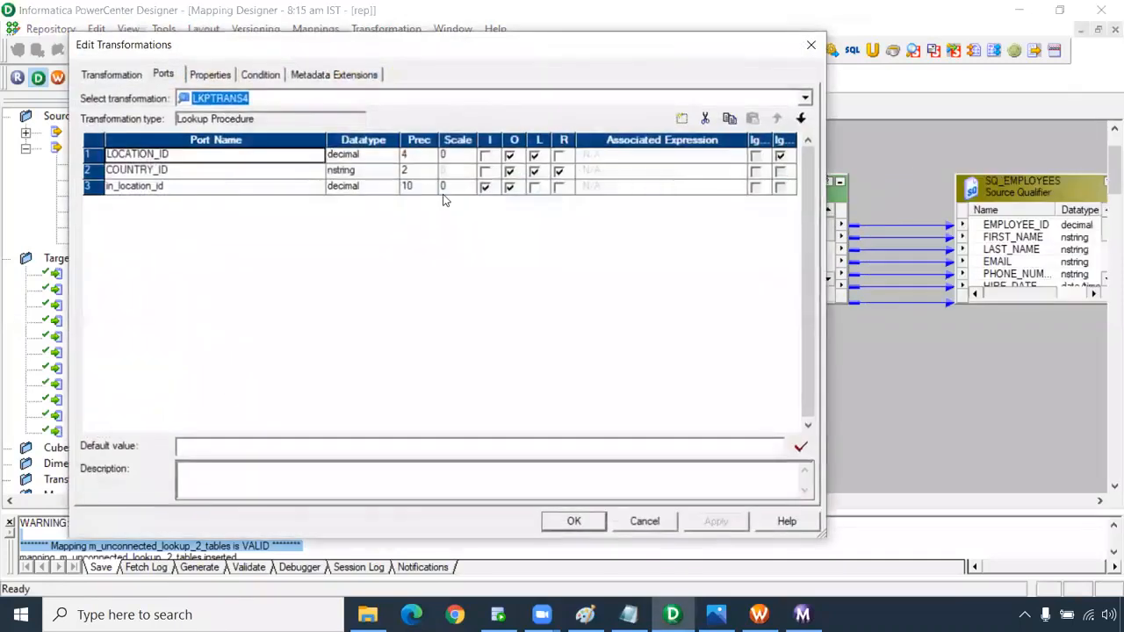
click(558, 171)
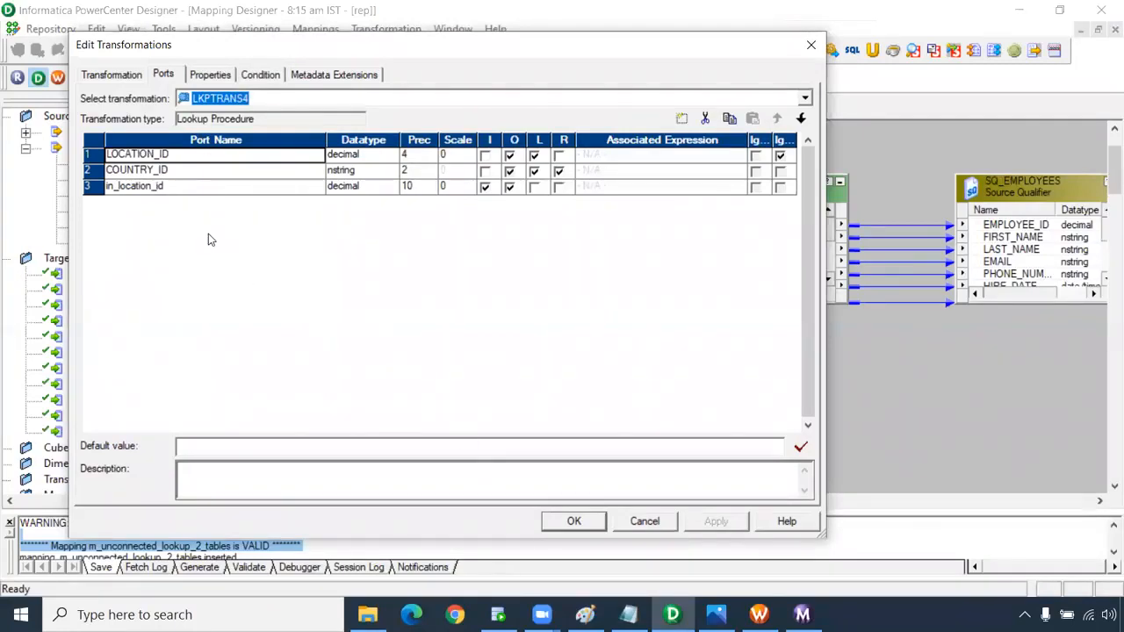
click(645, 521)
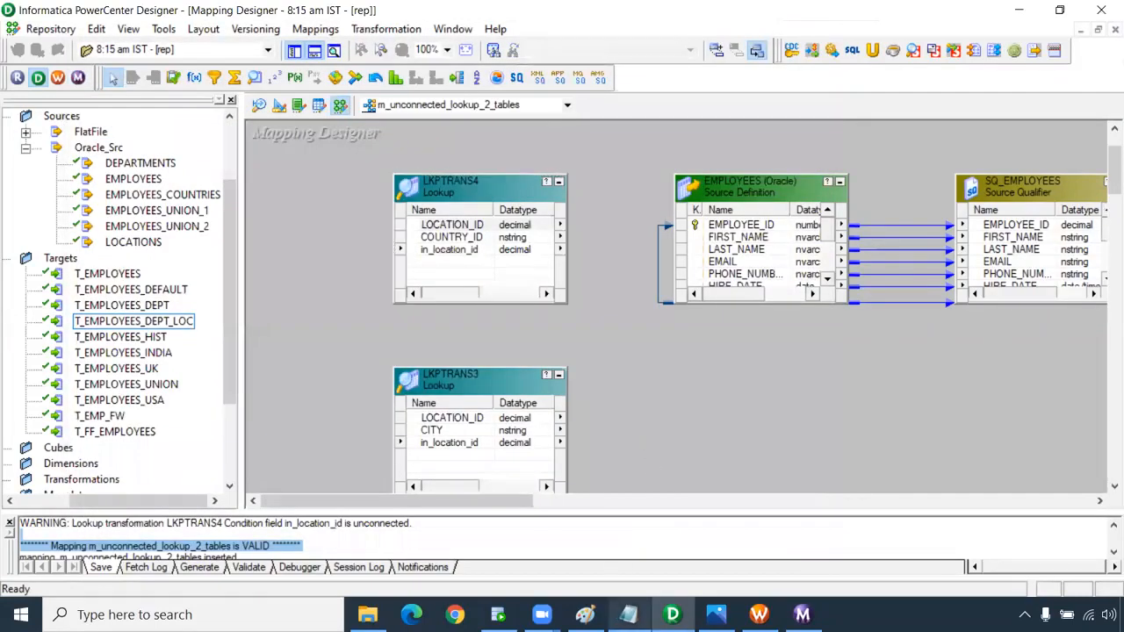
click(628, 615)
Answer the multiple-return-port question with 'concatenate' on a new line below it.
key(Return)
key(Return)
text(cao)
key(BackSpace)
key(BackSpace)
text(oncatenate)
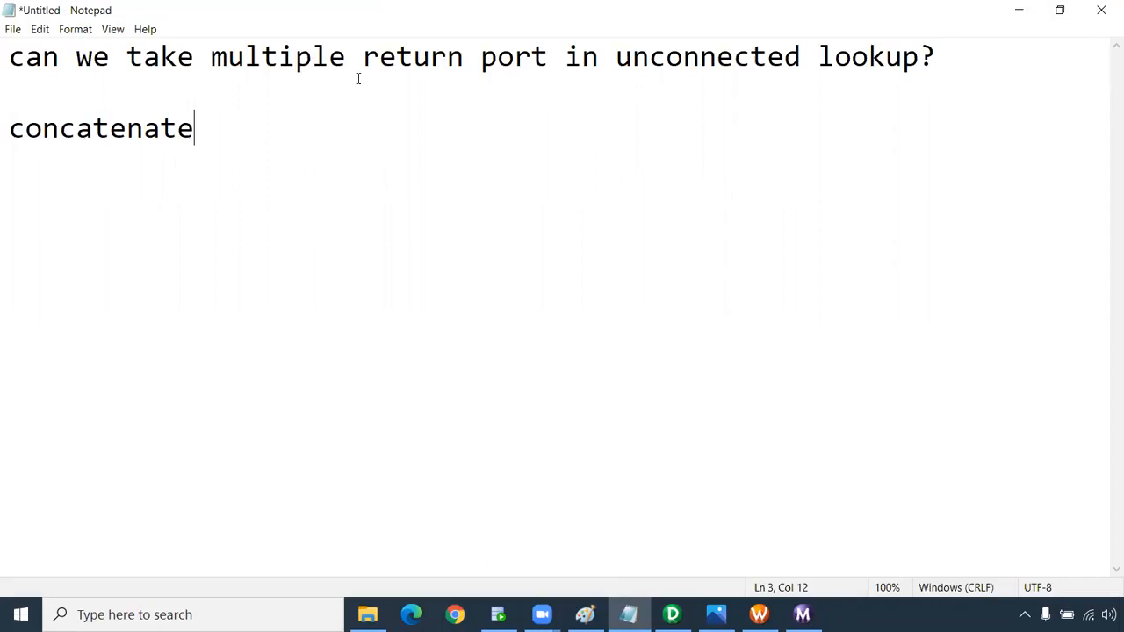
key(alt+Tab)
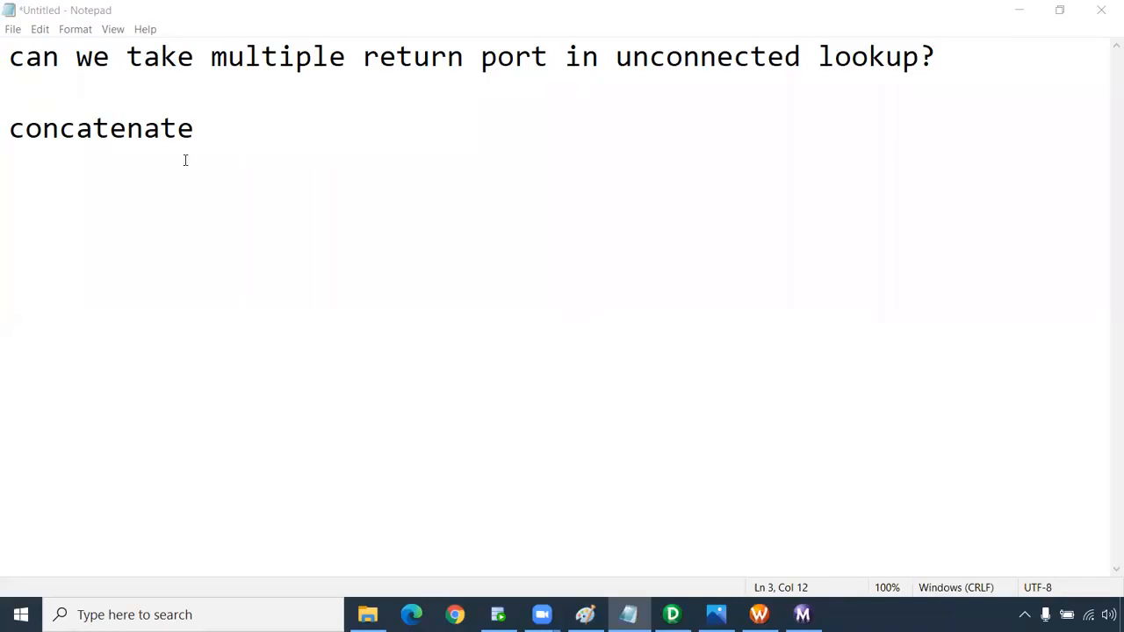
Add a blank line below 'concatenate' in the note and return to the Paint diagram.
key(Return)
key(Return)
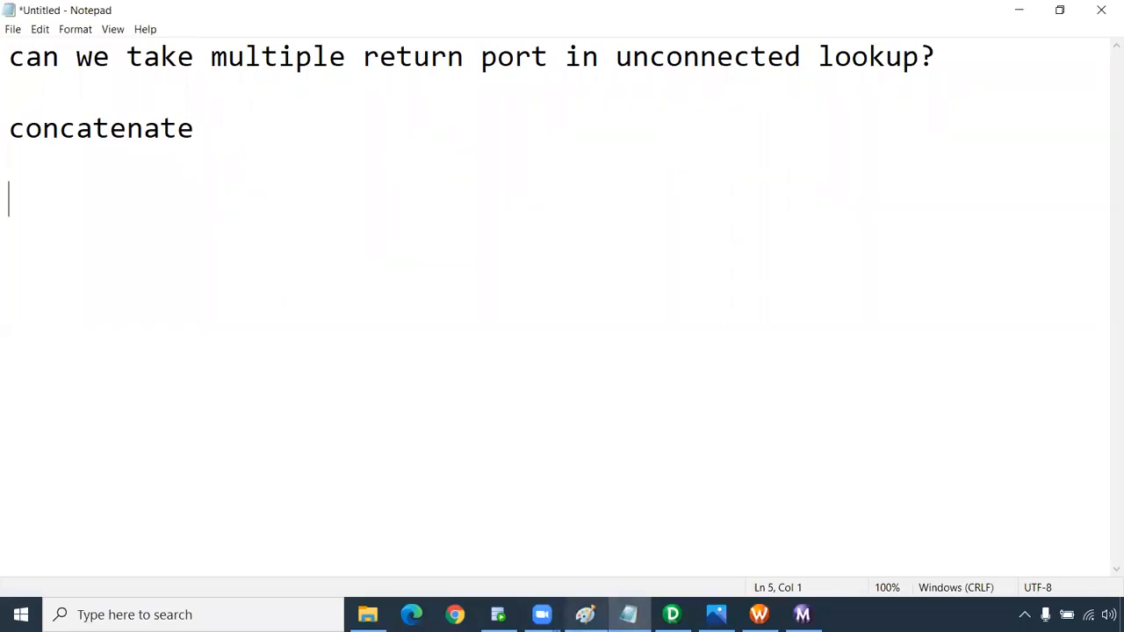
click(585, 614)
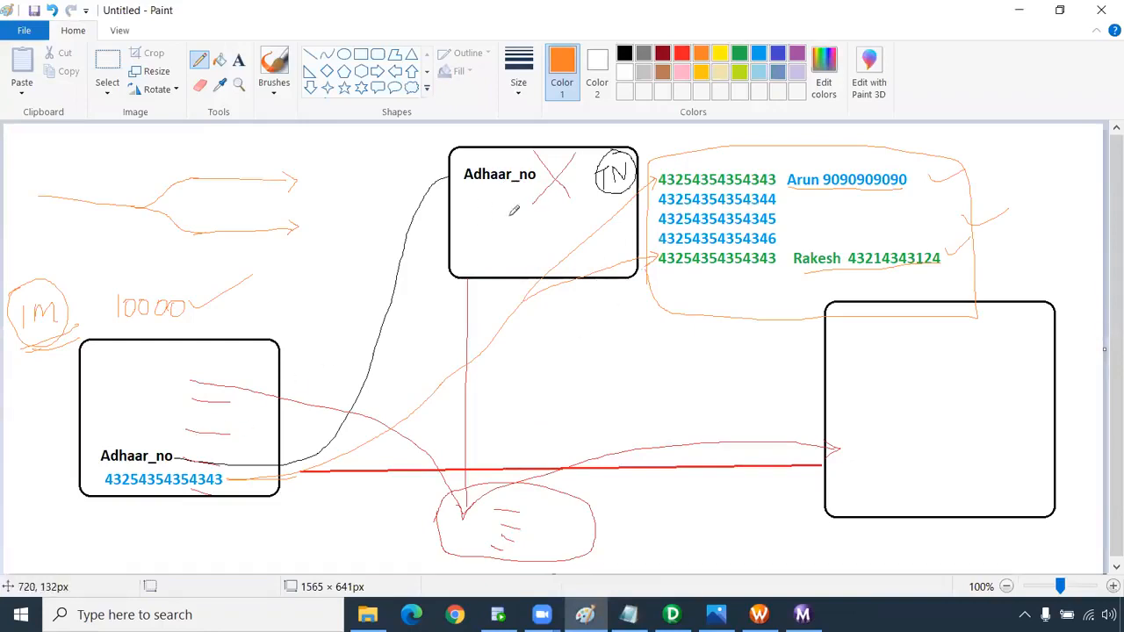
Draw a short orange stroke beside the first green row of the upper-right lookup table.
mouse_move(800, 172)
mouse_down()
mouse_move(838, 143)
mouse_move(886, 152)
mouse_up()
In Designer, create the mapping m_unconnected_lookup_multiple_return_port through Mappings > Create.
click(672, 615)
click(315, 28)
click(323, 47)
text(m)
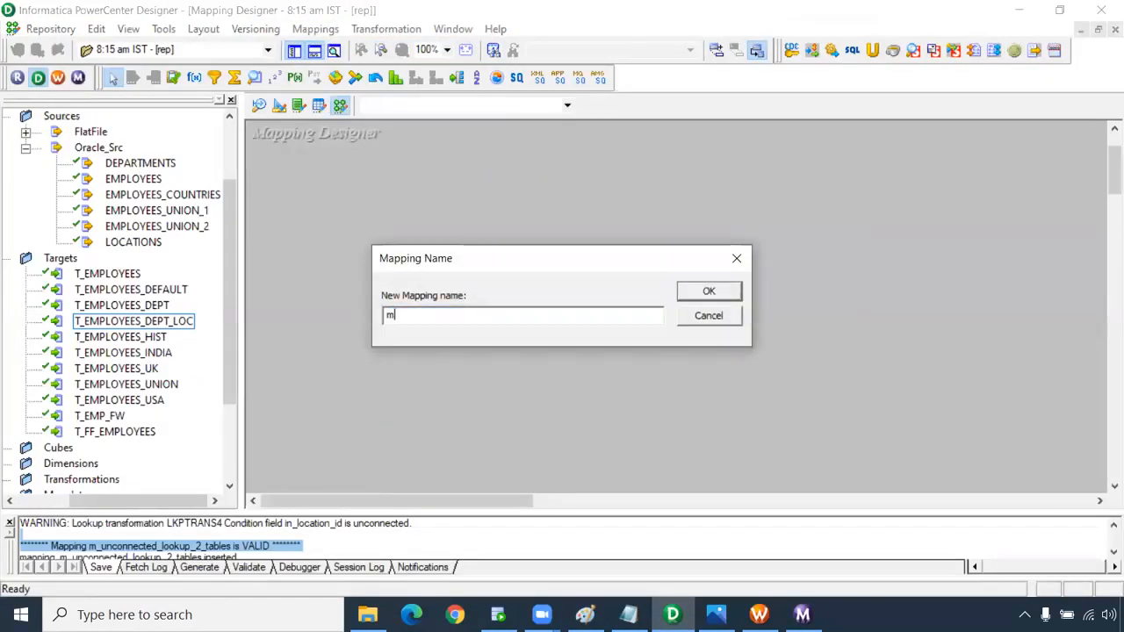
text(_unconnected_lookup)
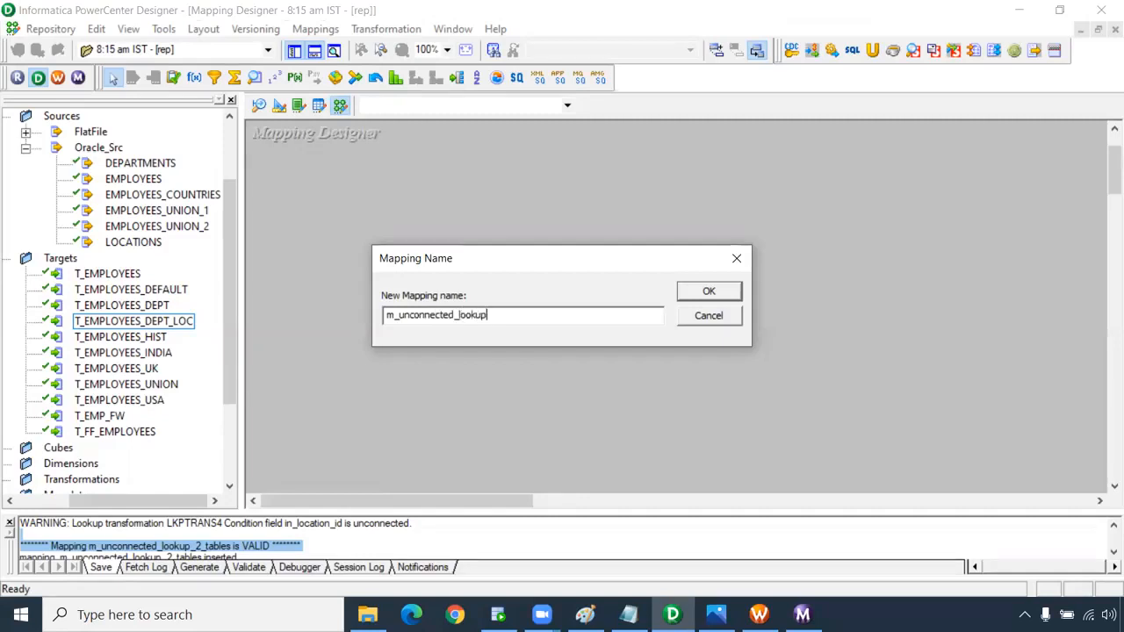
text(_multiple_return)
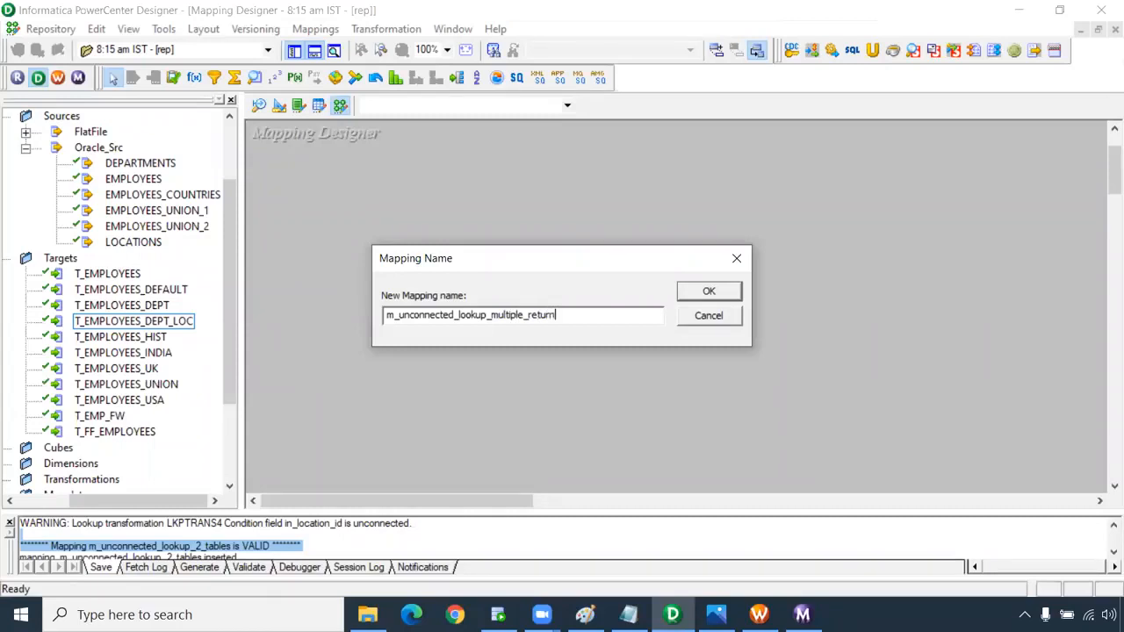
text(_port)
key(Return)
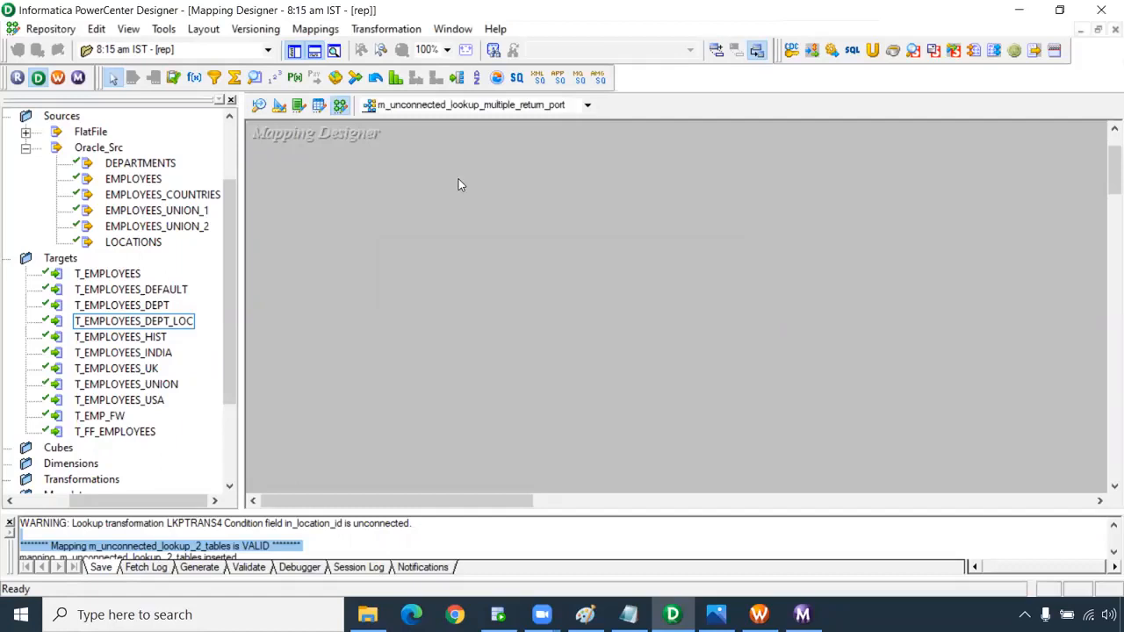
Place the EMPLOYEES source and T_EMPLOYEES_DEPT target on the canvas, resizing and repositioning the target.
mouse_move(226, 280)
mouse_down()
mouse_move(230, 301)
mouse_move(235, 266)
mouse_up()
drag(140, 229, 297, 222)
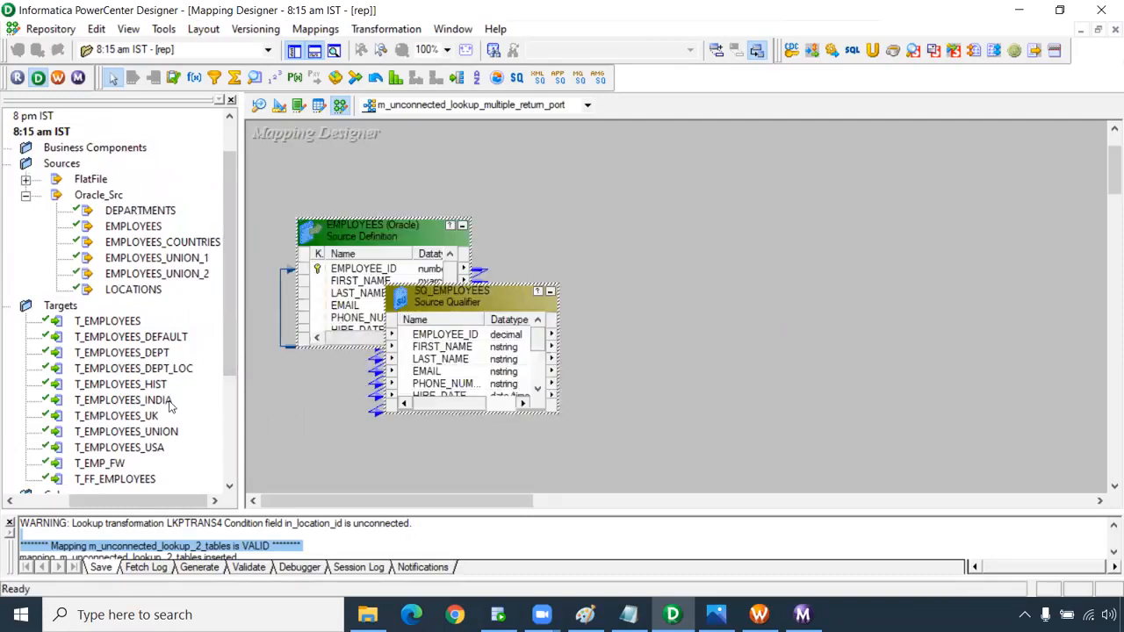
scroll(168, 406, down, 2)
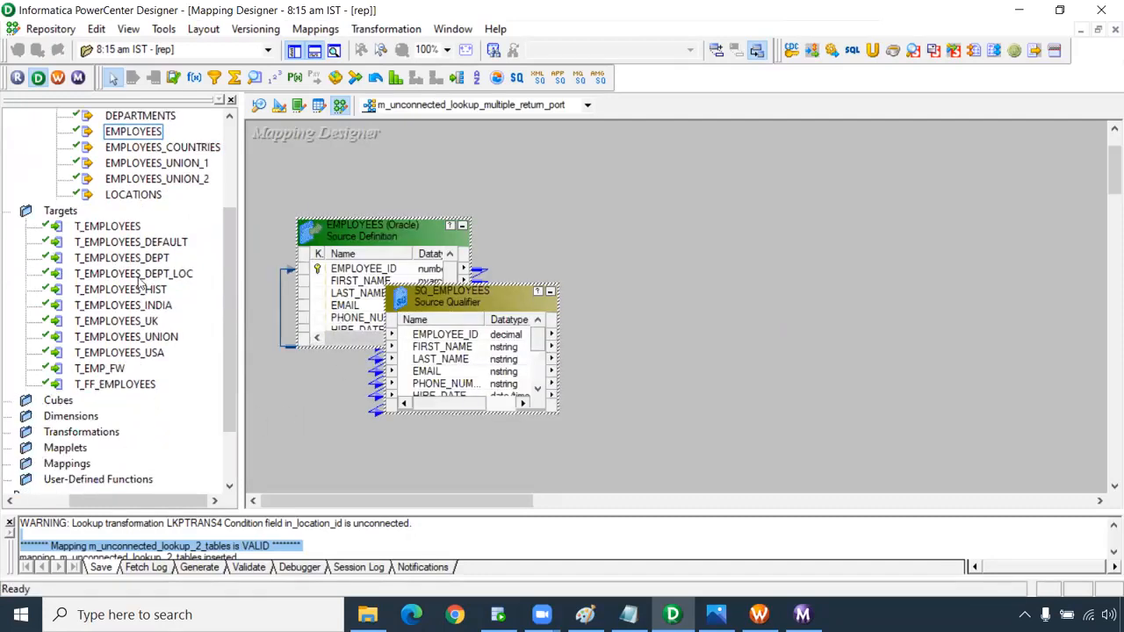
drag(138, 264, 816, 235)
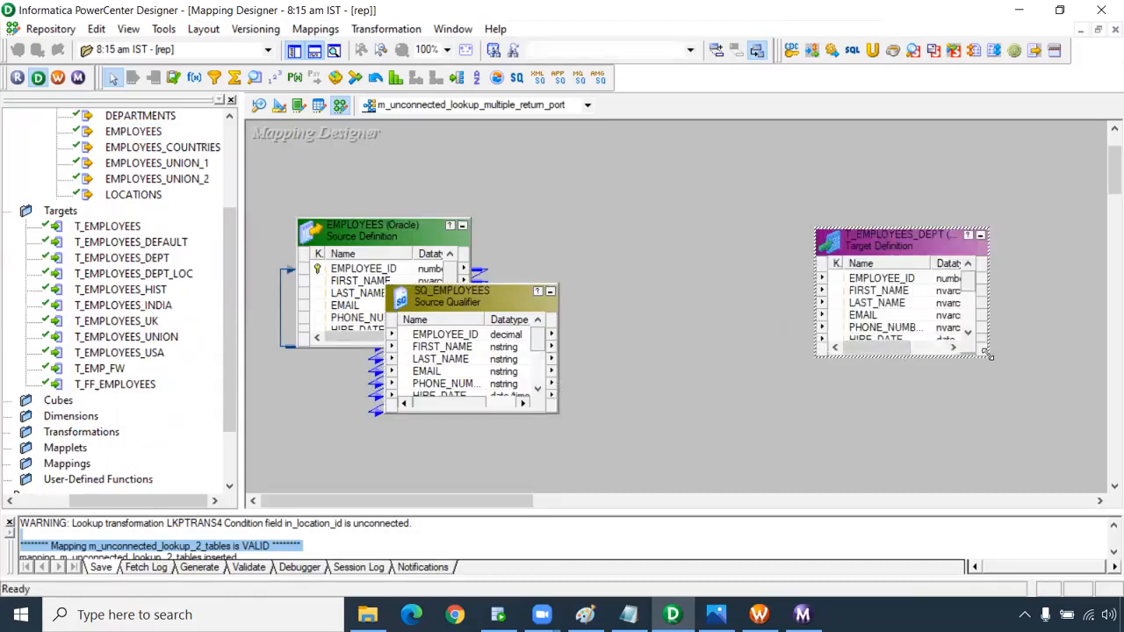
drag(989, 355, 1068, 485)
click(904, 425)
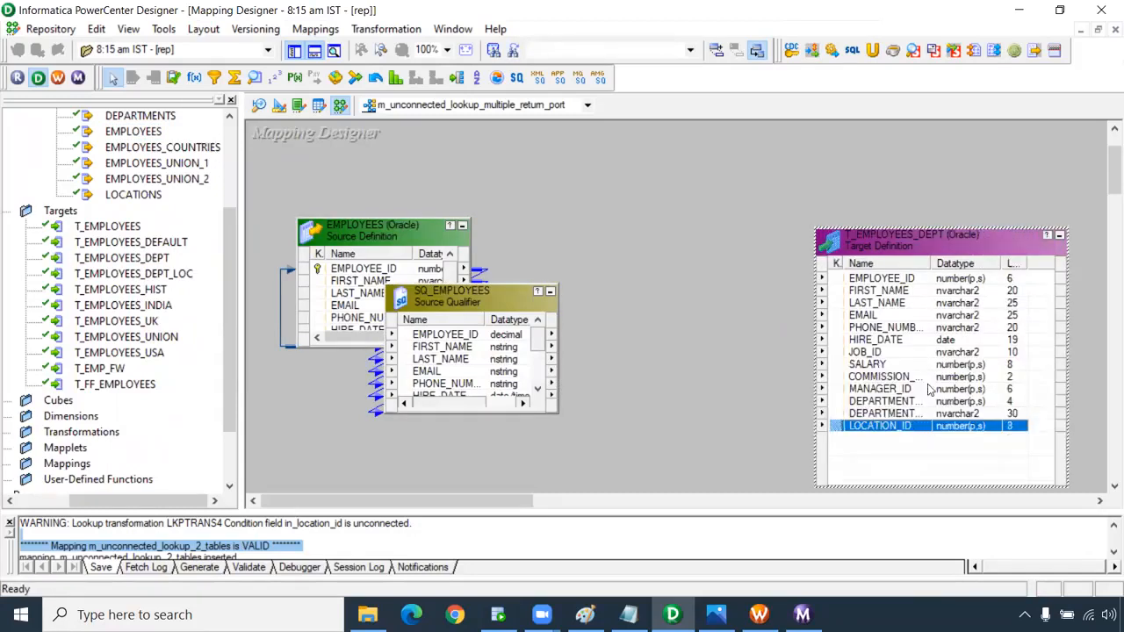
drag(930, 263, 975, 263)
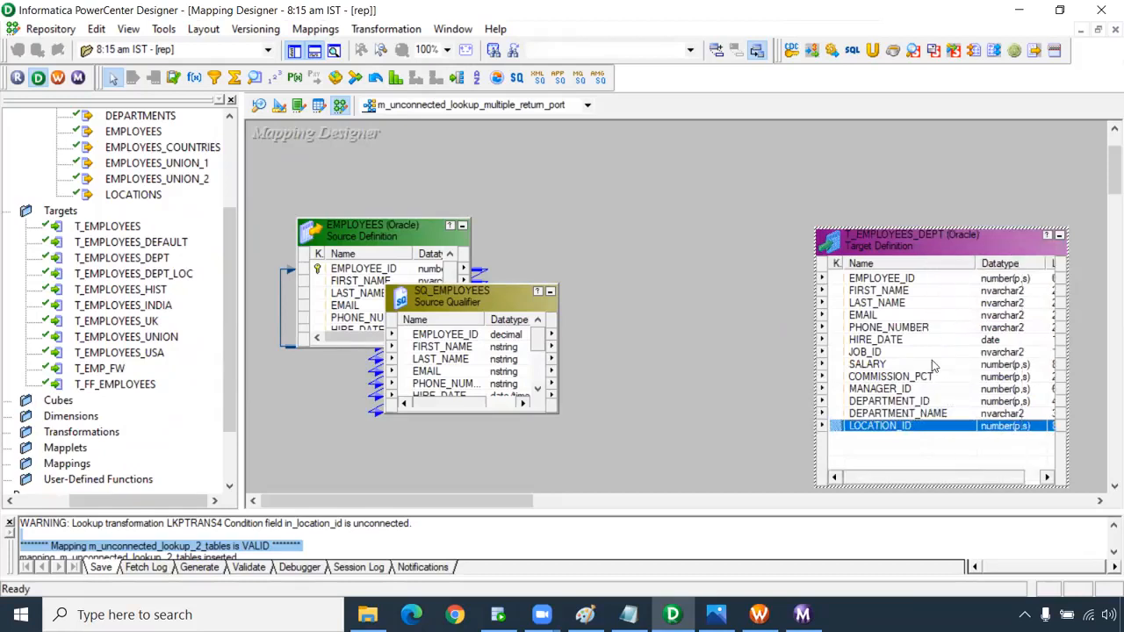
ctrl+click(920, 414)
ctrl+click(917, 426)
ctrl+click(918, 425)
drag(886, 246, 964, 236)
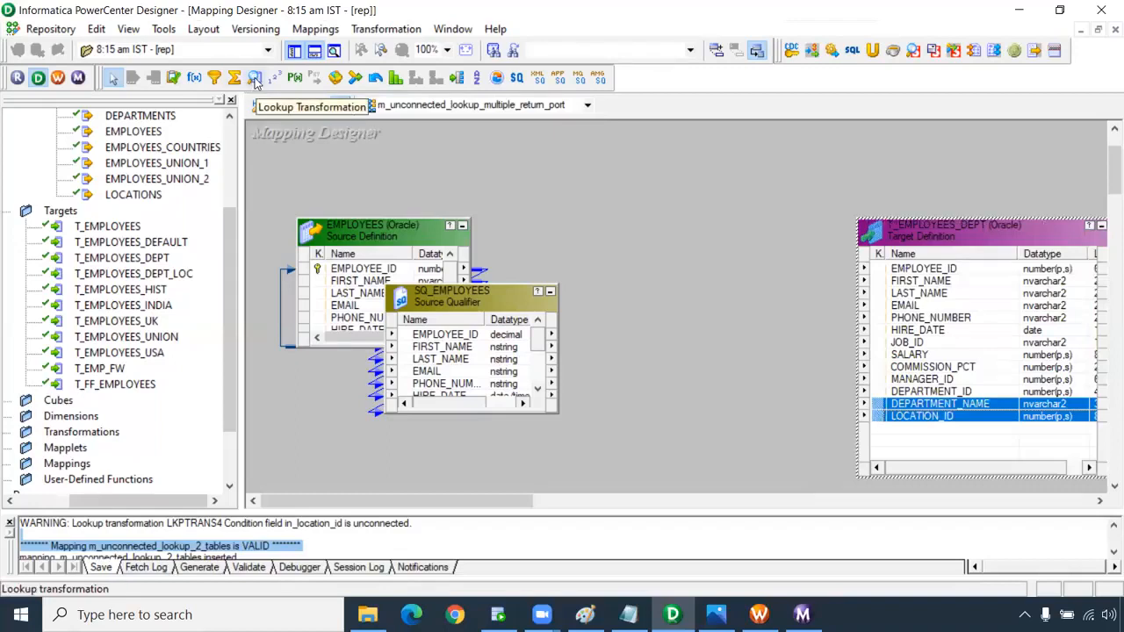
Add an EXPTRANS expression and link all SQ_EMPLOYEES ports into it.
click(194, 78)
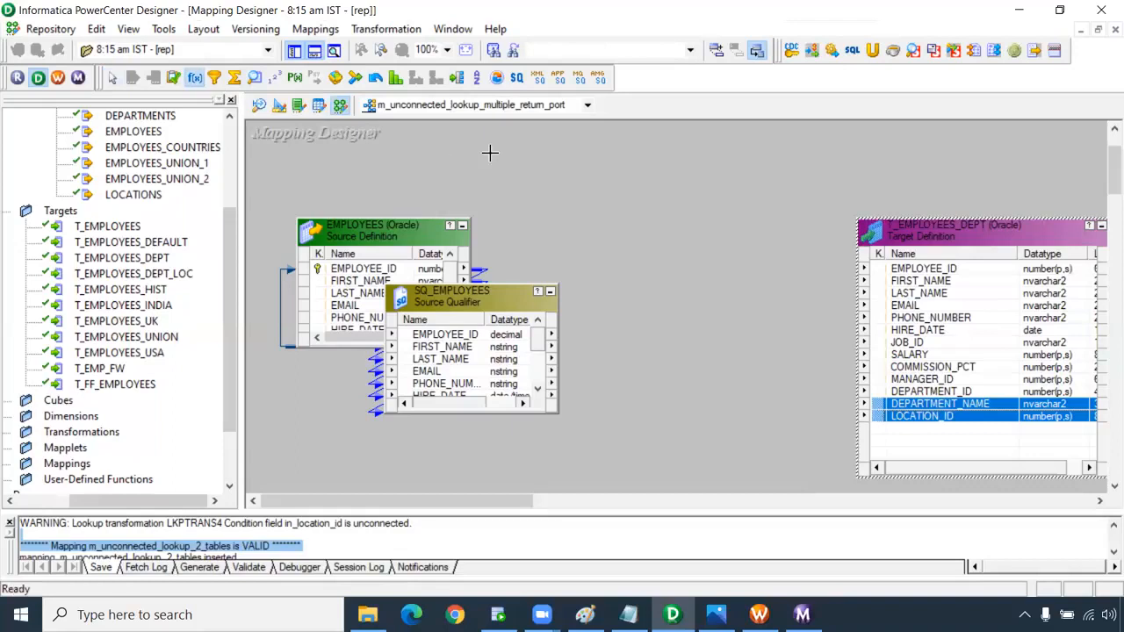
drag(635, 174, 825, 483)
right_click(457, 335)
click(488, 343)
drag(462, 339, 693, 247)
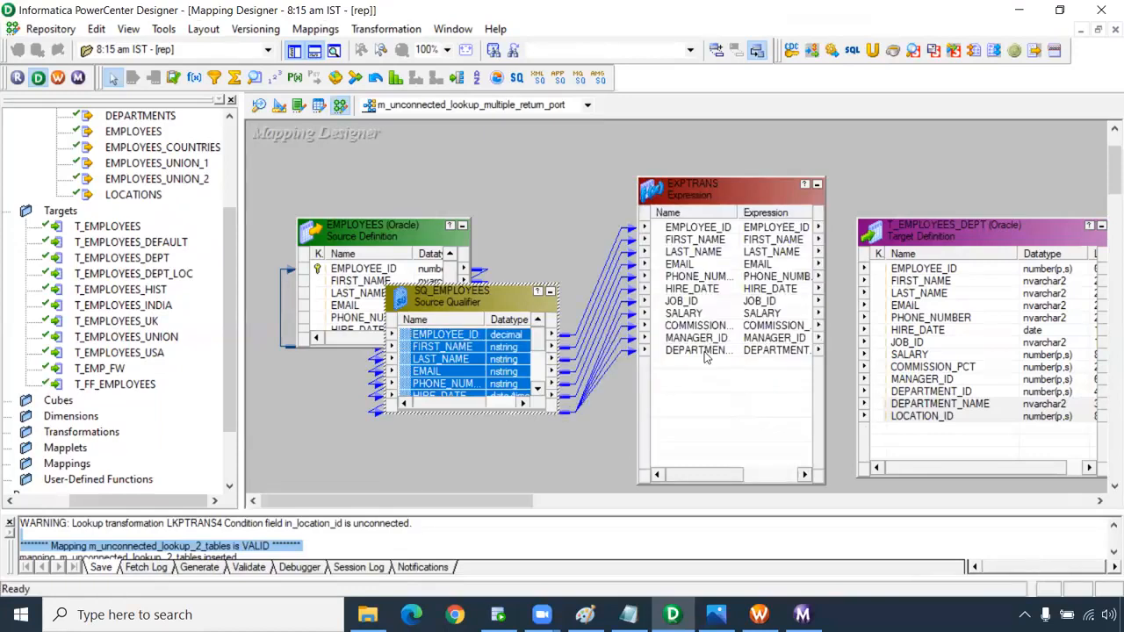
Move the target up and right, then open EXPTRANS's port settings.
double_click(704, 351)
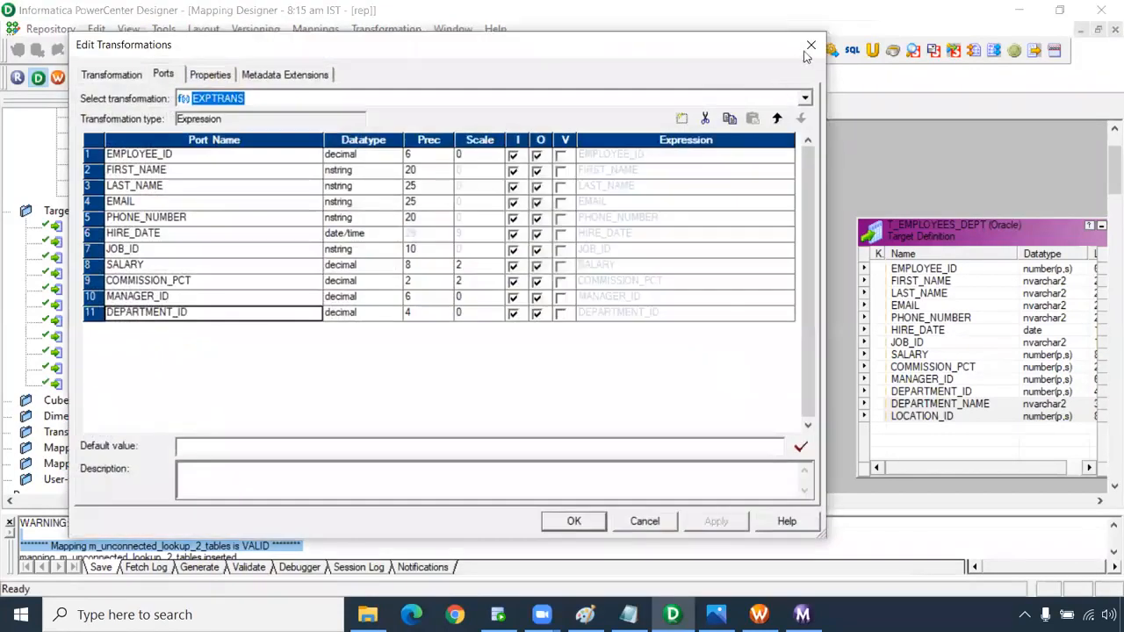
click(807, 47)
click(727, 351)
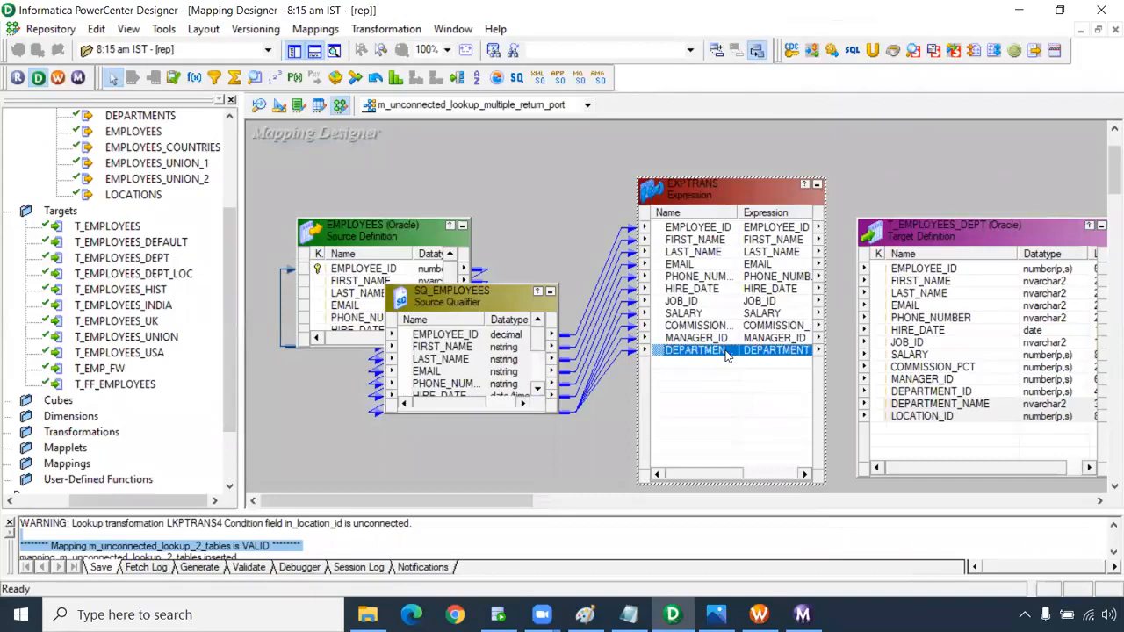
drag(948, 237, 969, 193)
click(728, 353)
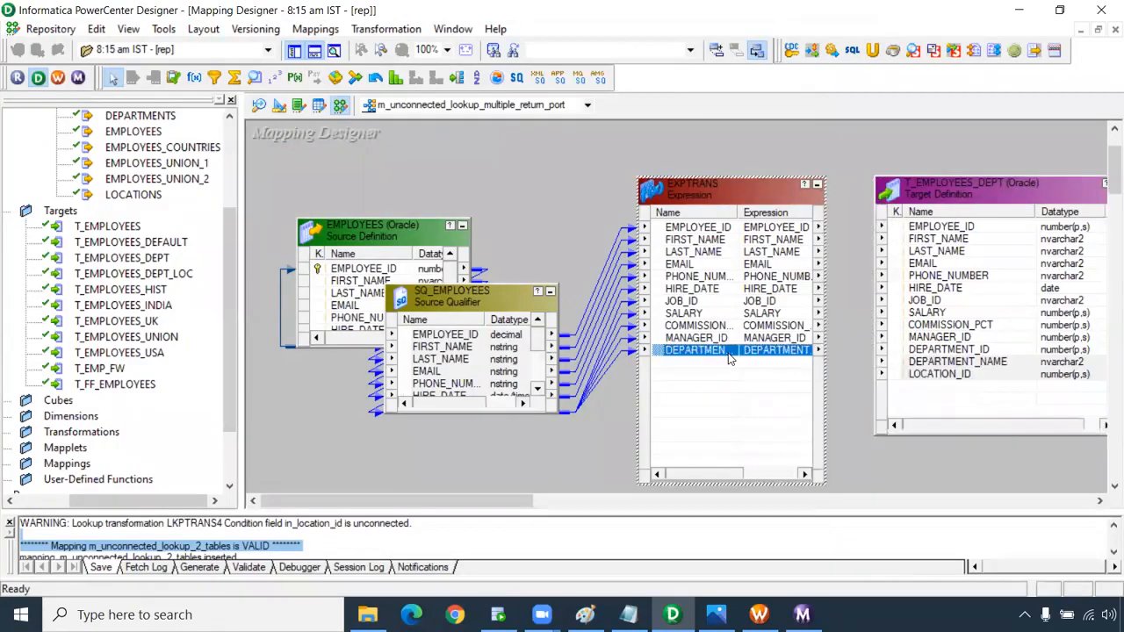
double_click(727, 353)
Add a port named v_dept_name_loc_id with precision 100, marked as a variable port.
click(682, 117)
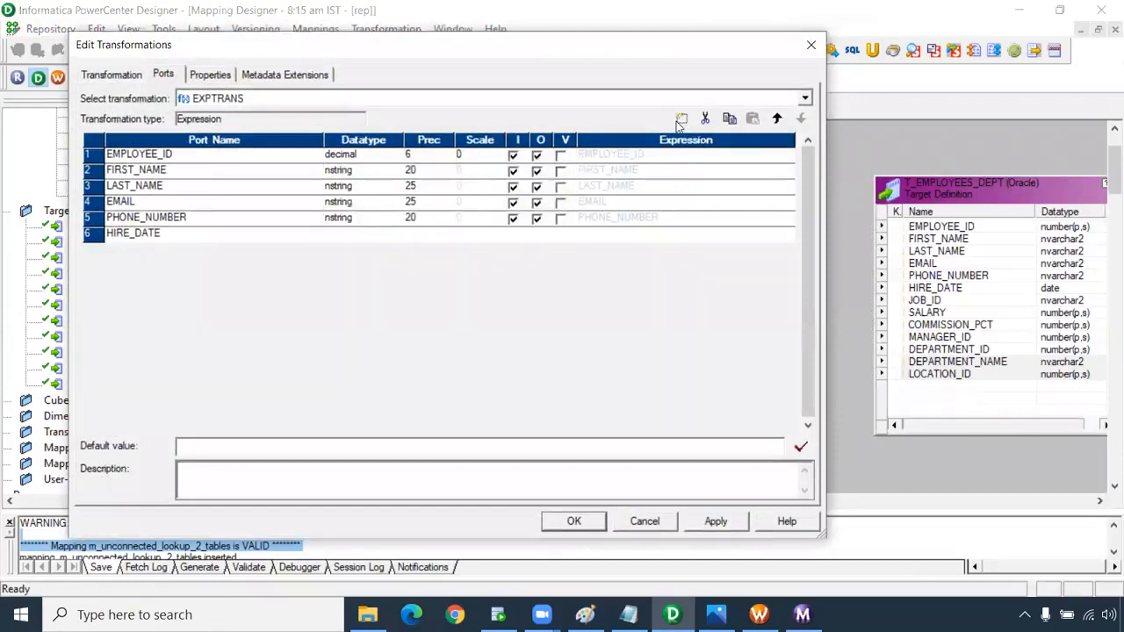
click(161, 328)
double_click(161, 327)
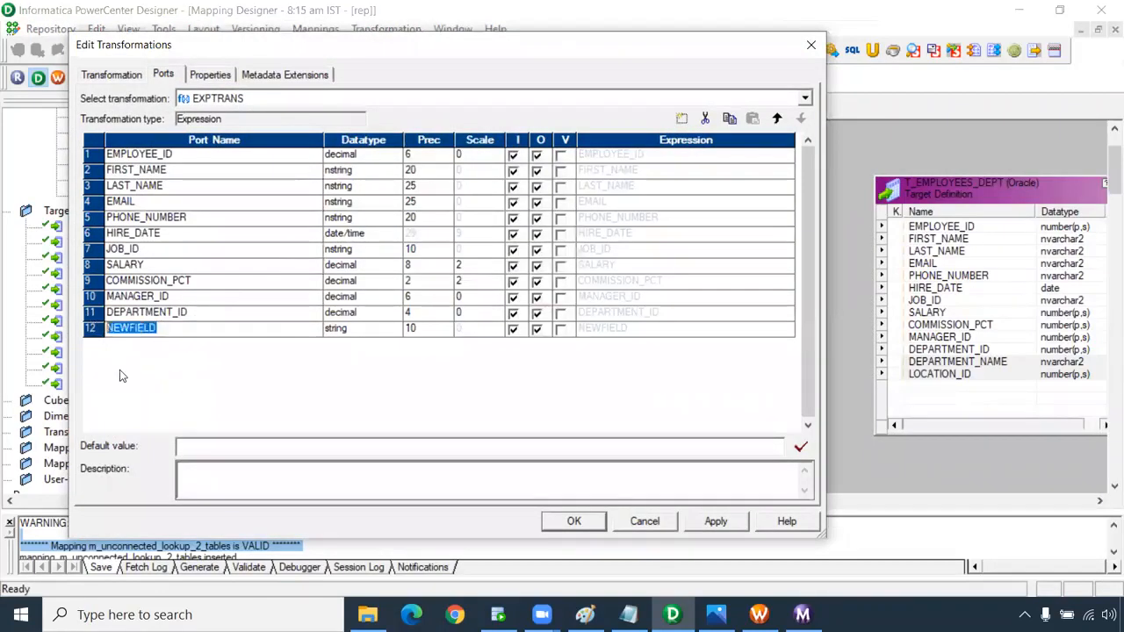
text(v)
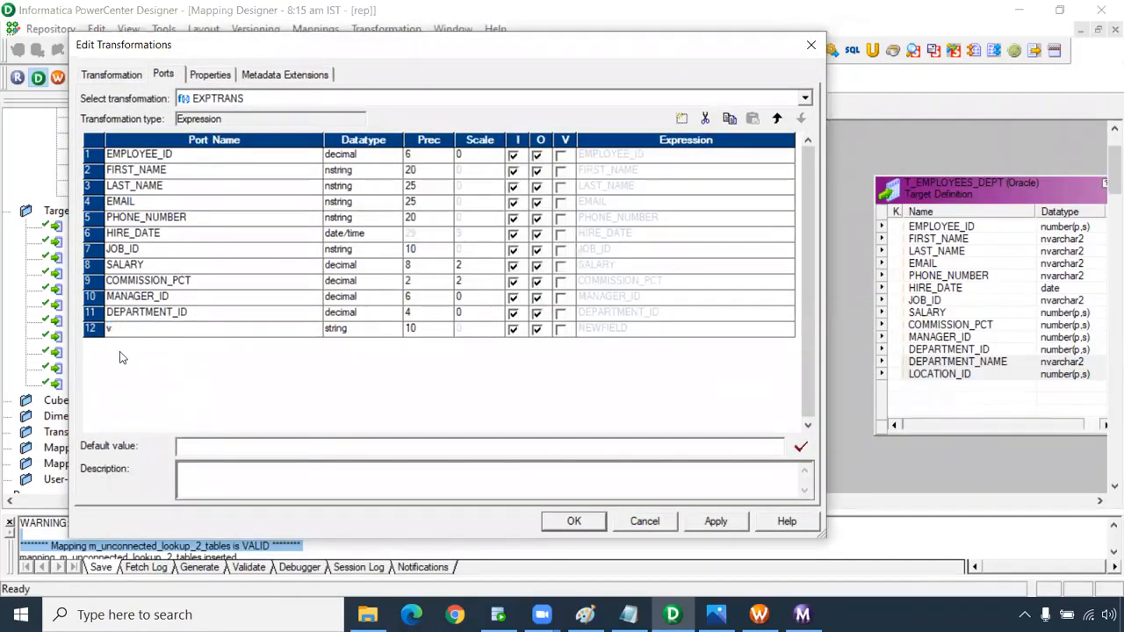
text(_depe)
key(BackSpace)
text(t_name_loc_id)
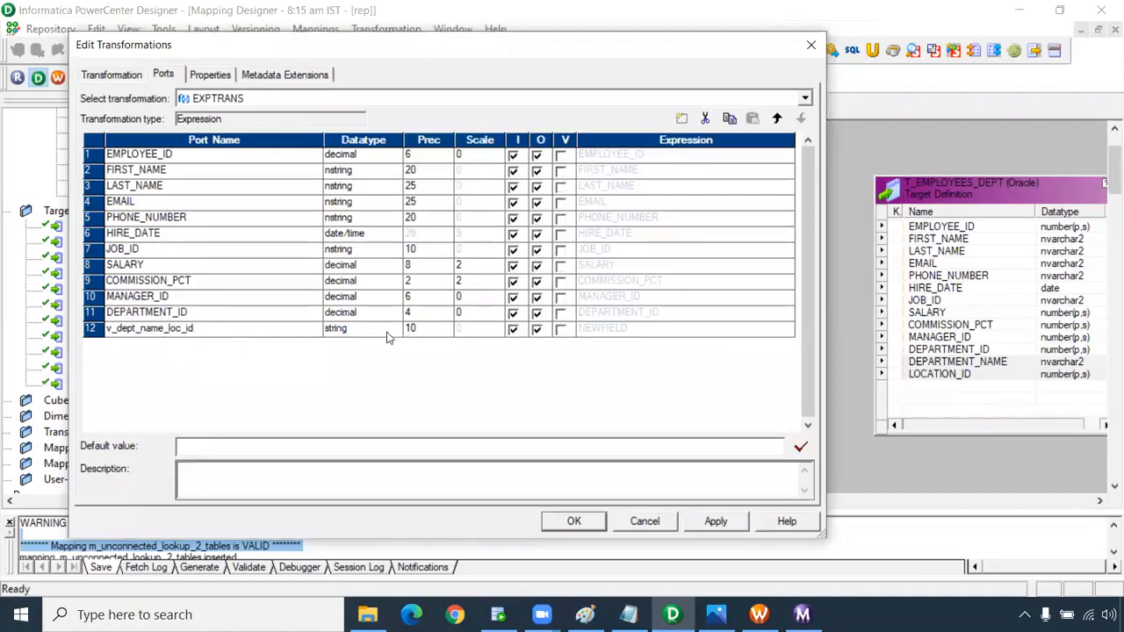
click(421, 329)
text(0)
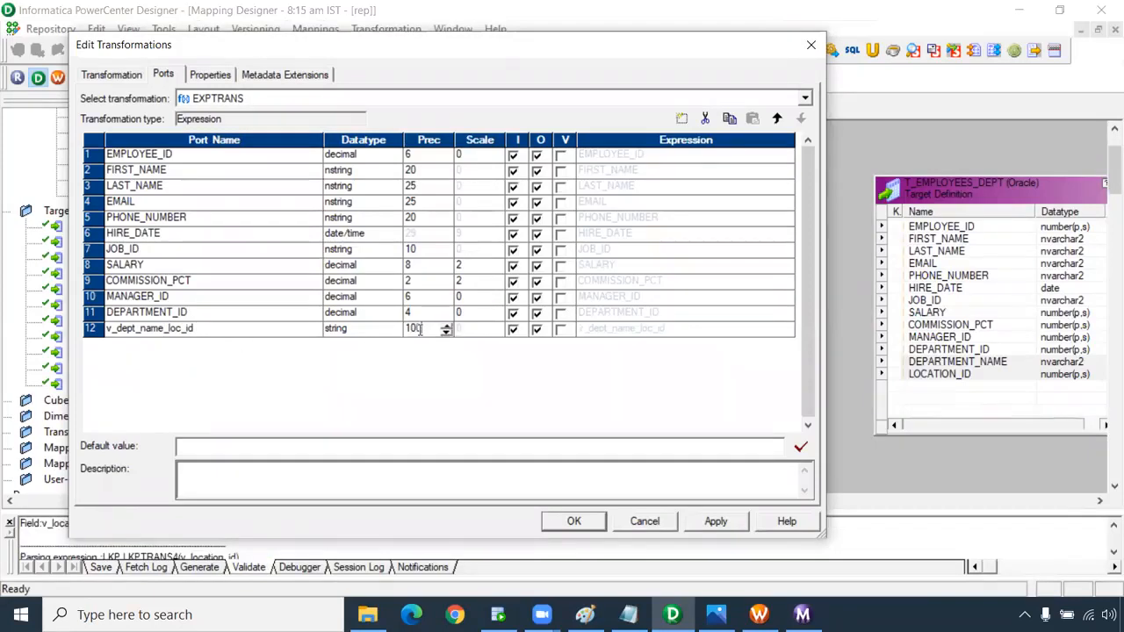
click(560, 330)
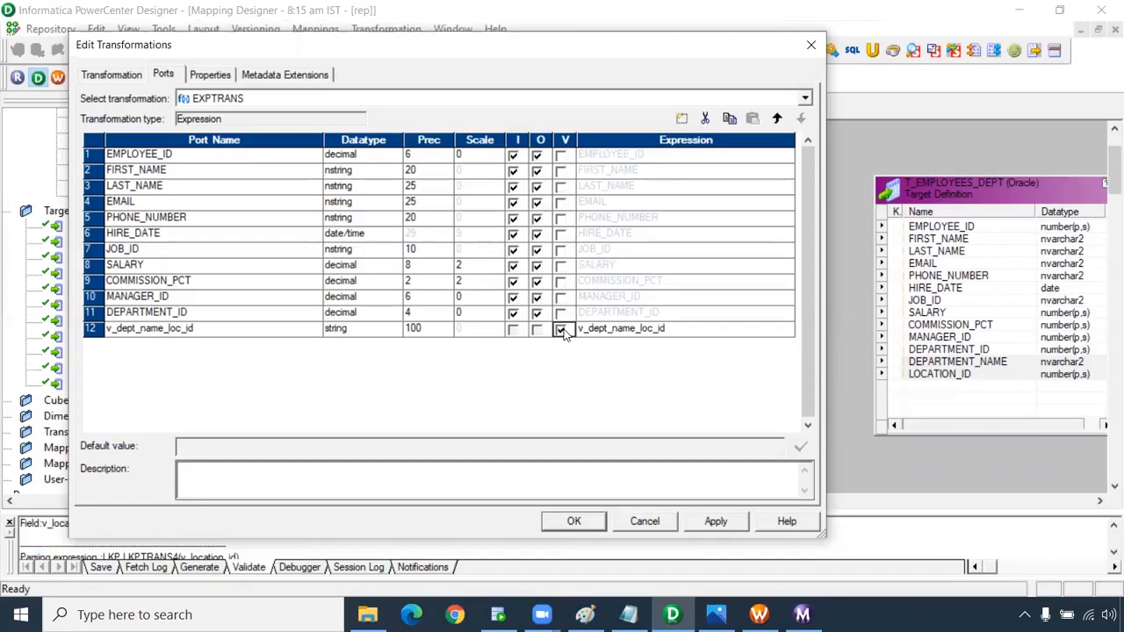
Replace v_dept_name_loc_id's expression with :LKP.LKPTRANS(DEPARTMENT_ID).
click(790, 330)
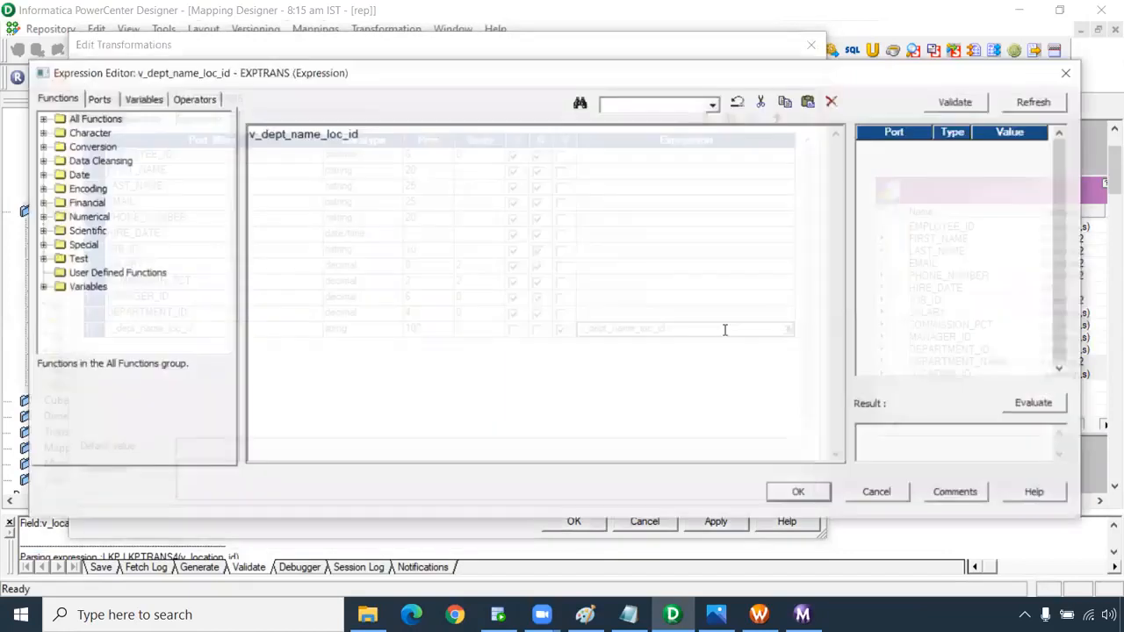
drag(360, 133, 173, 141)
key(BackSpace)
text(:LKP.)
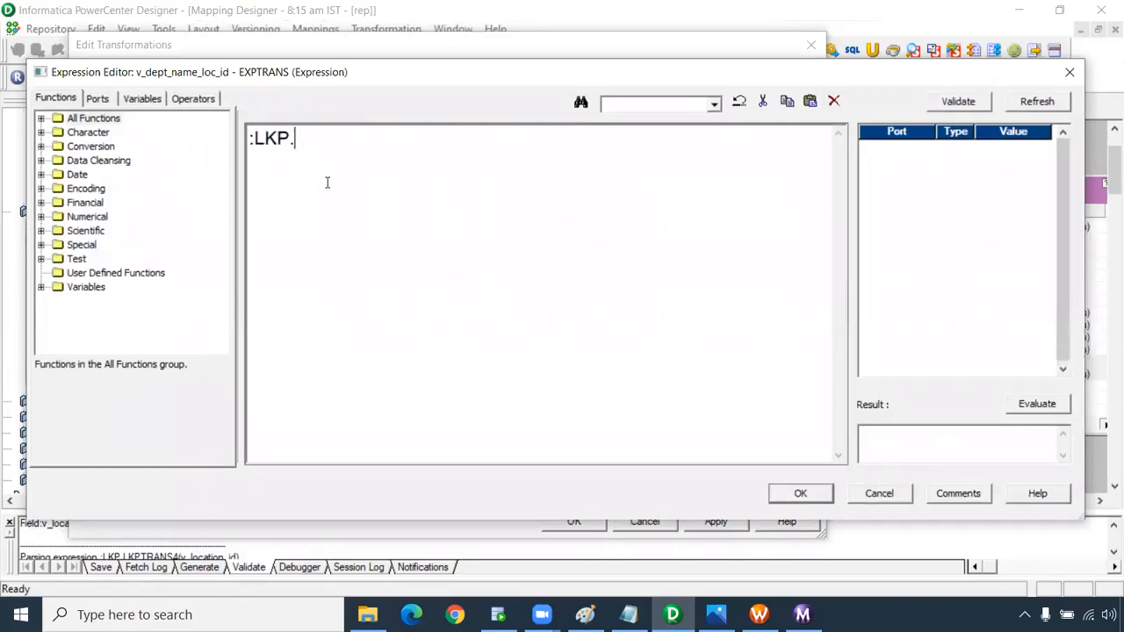
text(LKPTR)
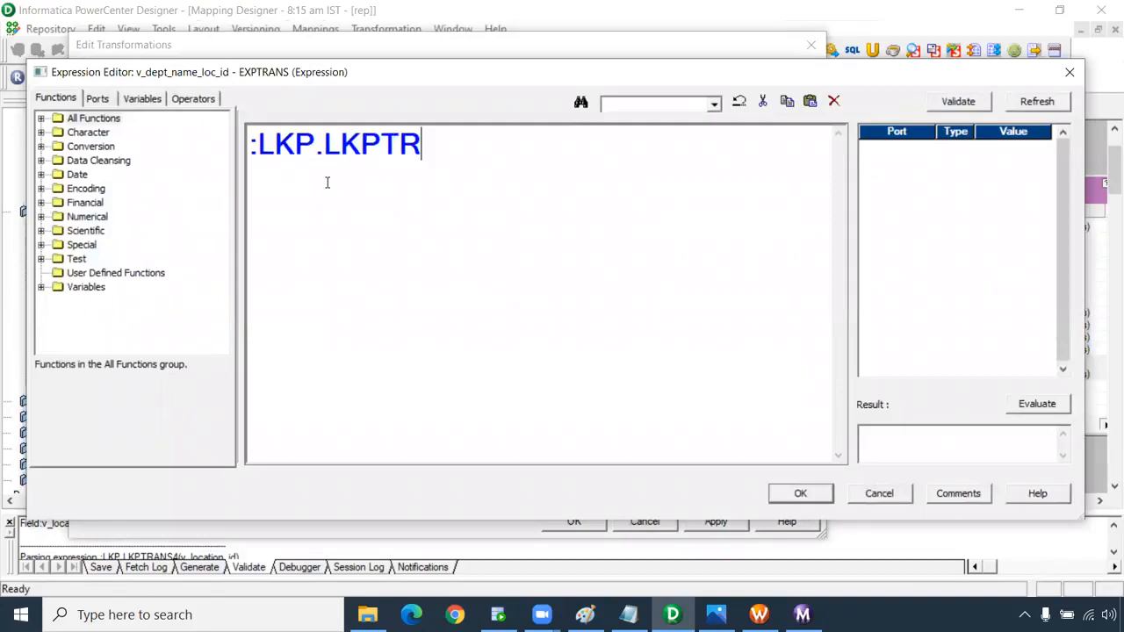
text(ANS()
click(97, 99)
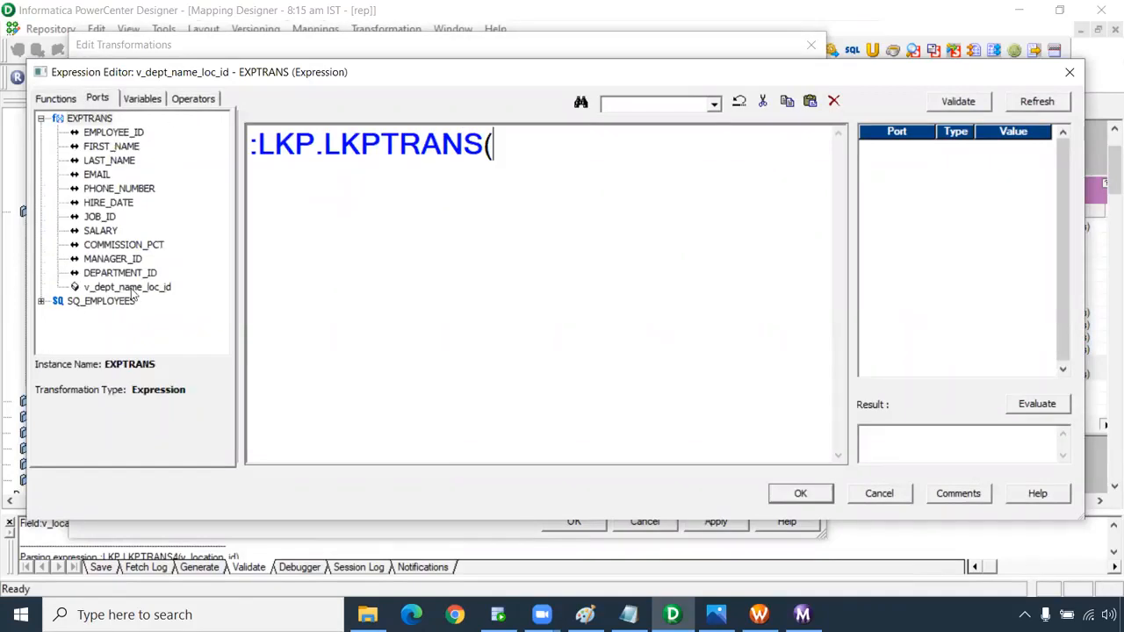
double_click(119, 272)
text())
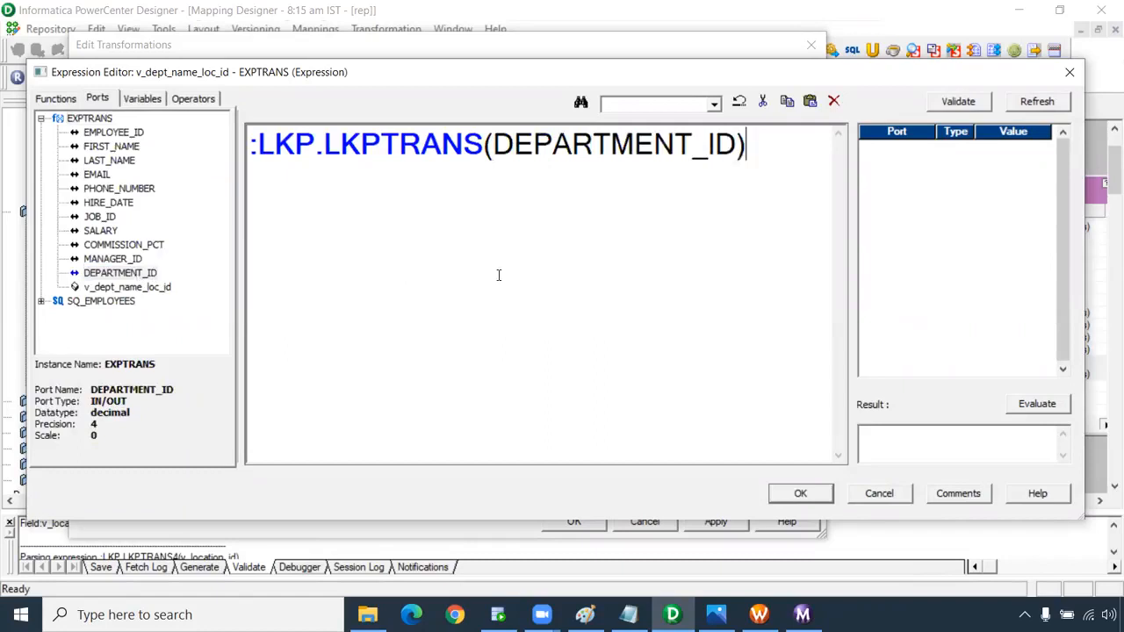
Accept the lookup expression past the parse-error message and close Edit Transformations.
click(796, 493)
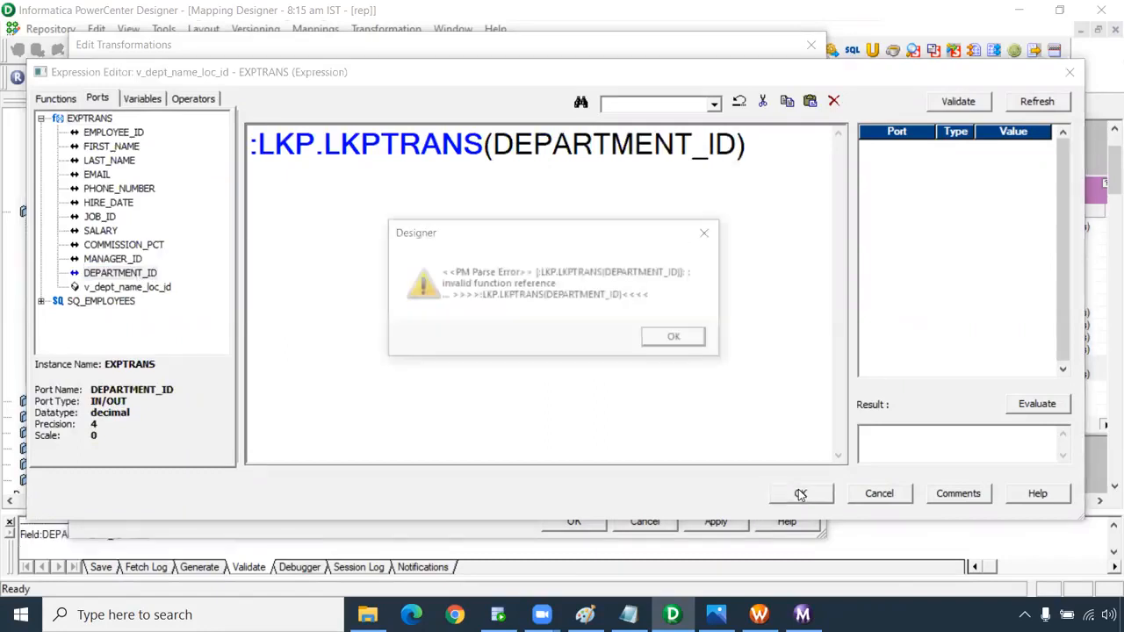
click(677, 338)
click(599, 337)
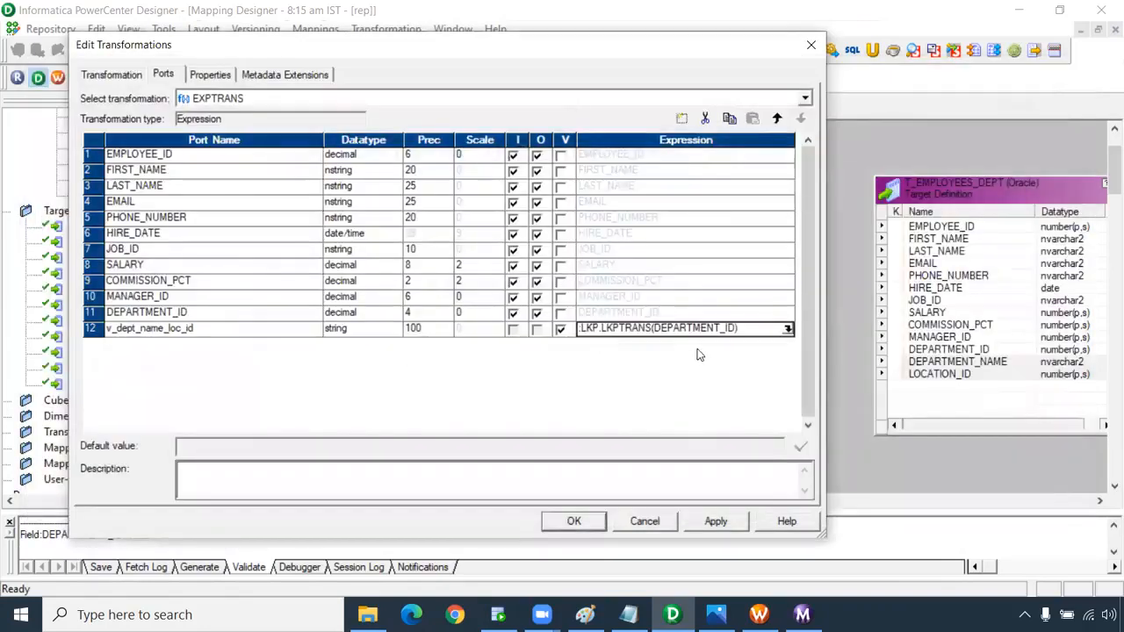
click(734, 328)
drag(736, 328, 652, 329)
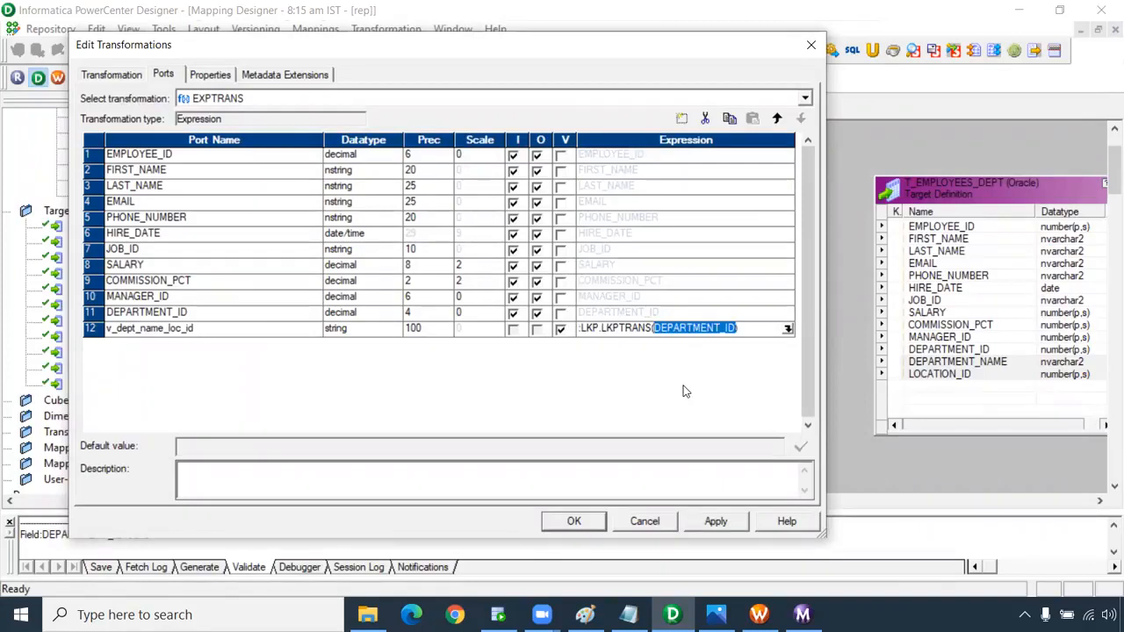
click(574, 521)
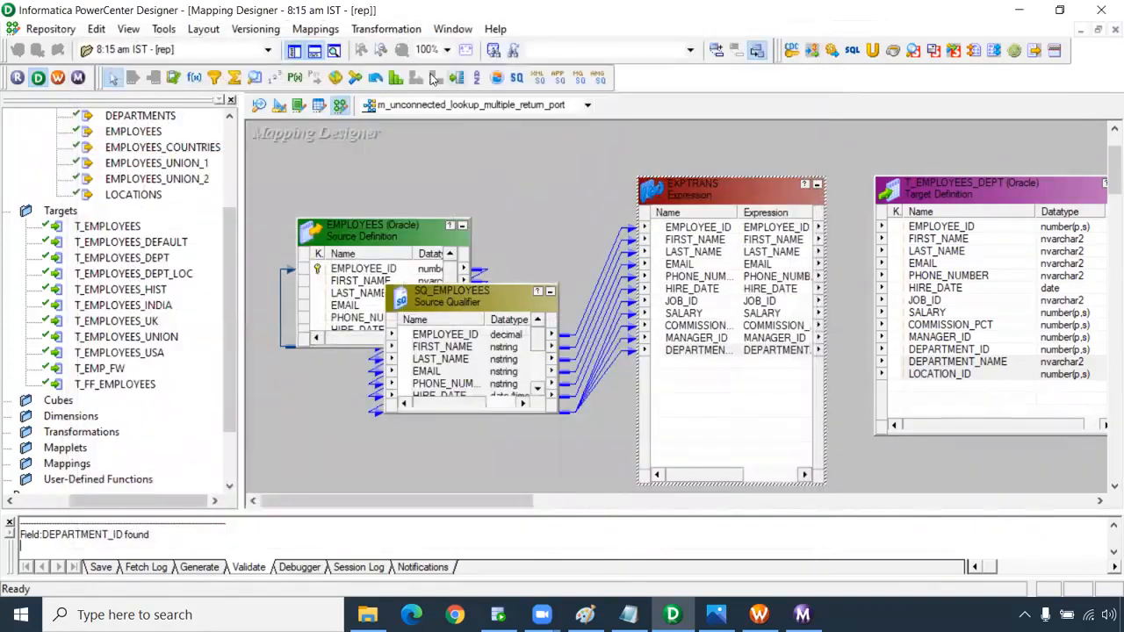
Create a lookup transformation LKPTRANS on the DEPARTMENTS source table.
click(255, 78)
click(330, 152)
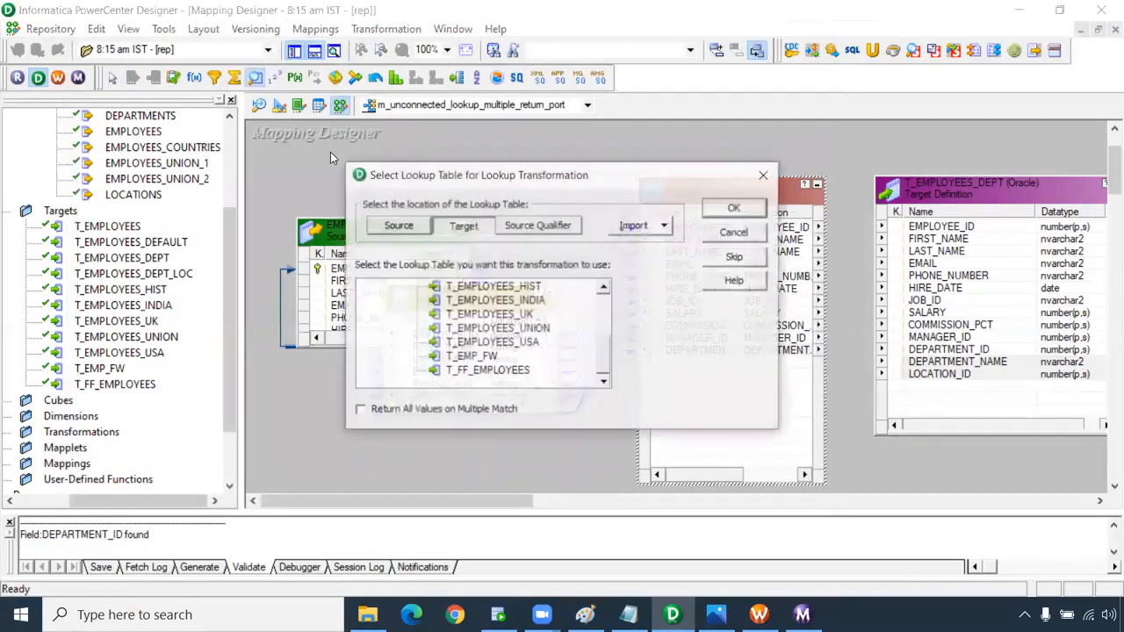
click(425, 227)
scroll(518, 329, up, 1)
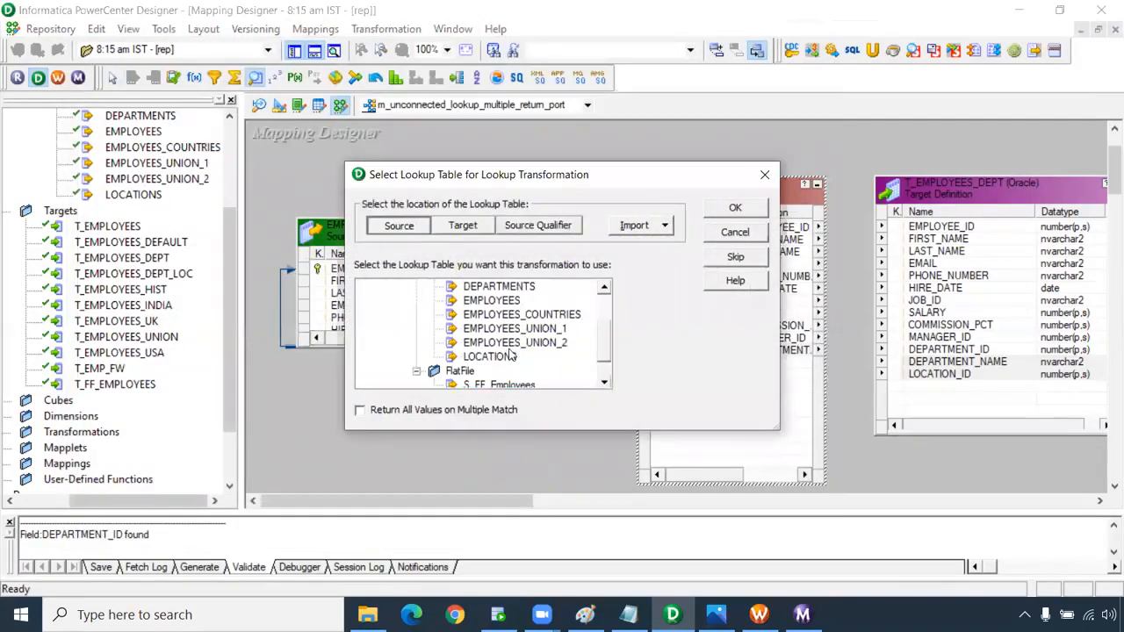
click(499, 286)
click(735, 207)
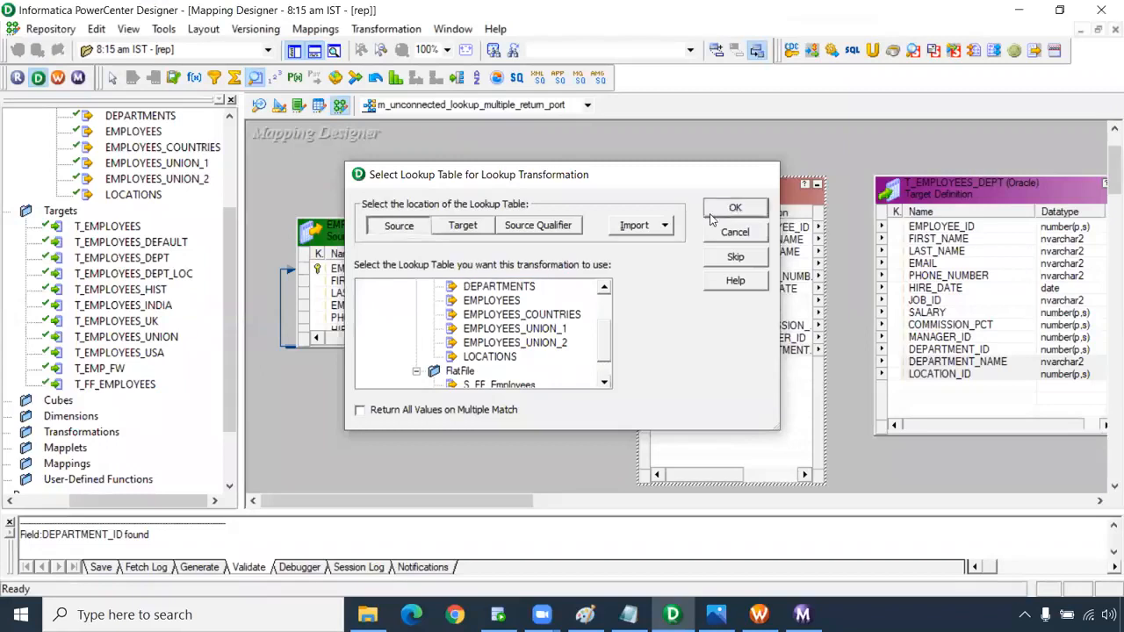
Delete the extra lookup ports and rename LOCATION_ID to O_DEPT_LOC as string, precision 100.
double_click(412, 216)
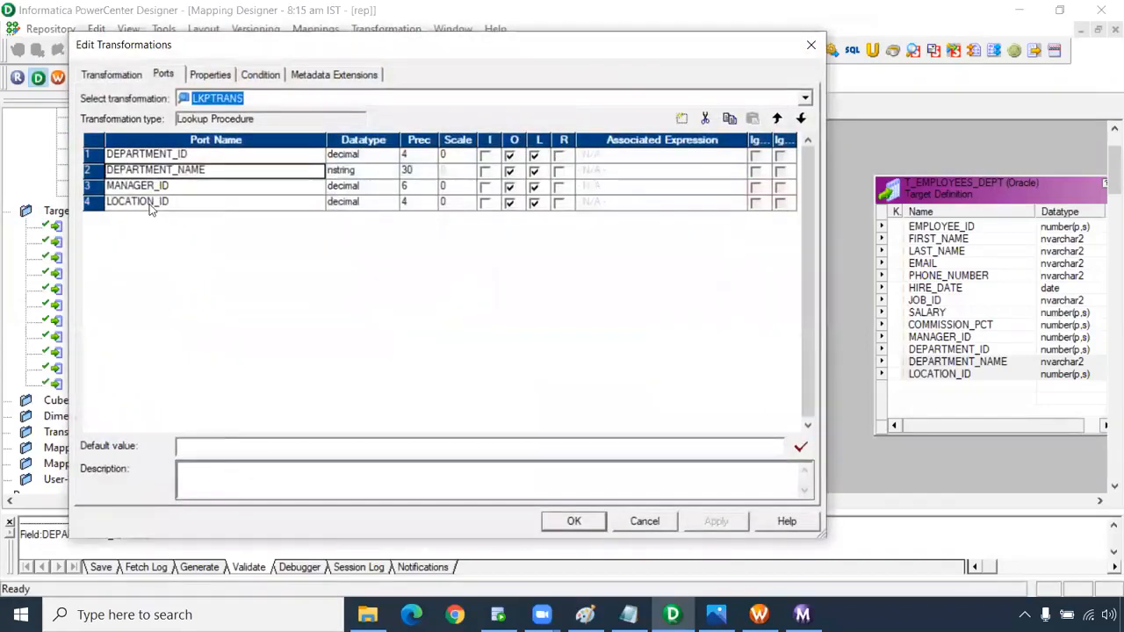
click(164, 186)
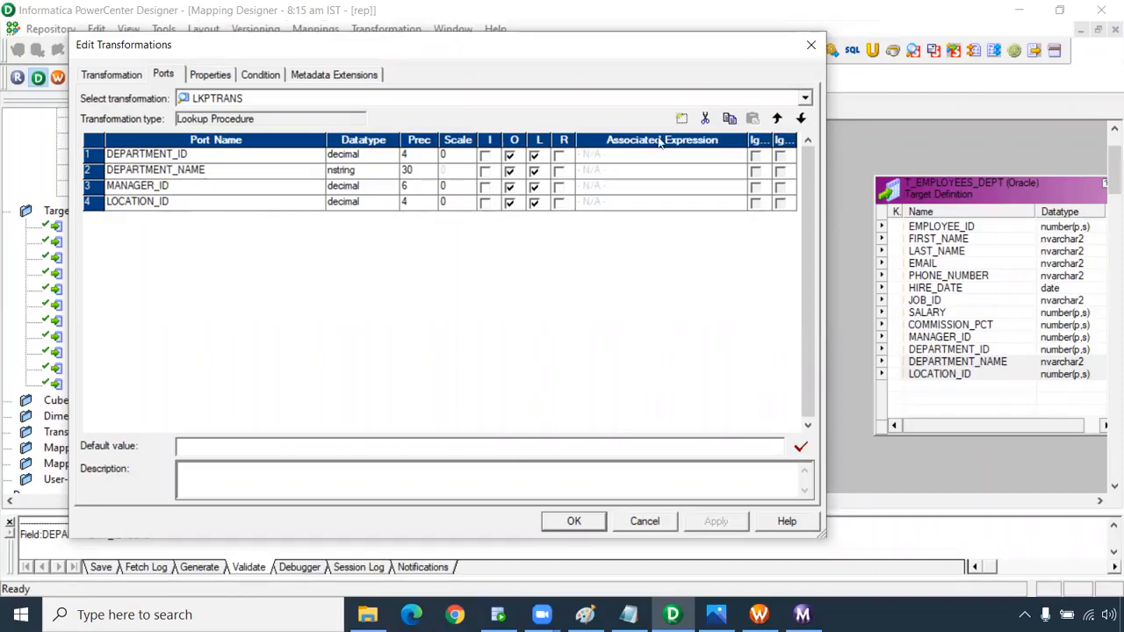
click(702, 122)
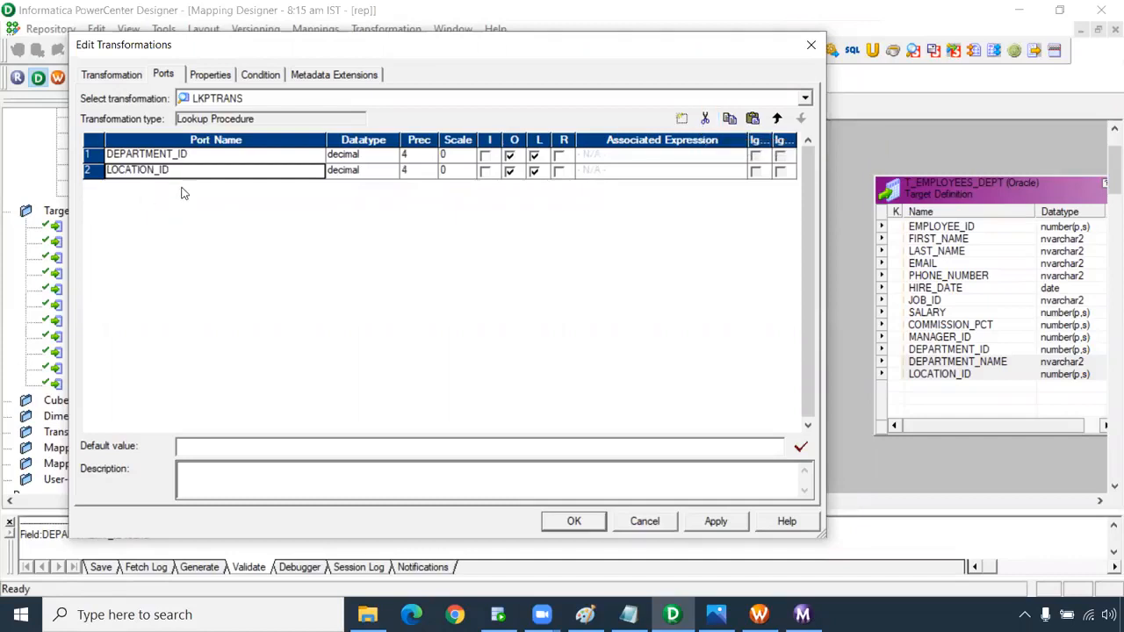
click(174, 170)
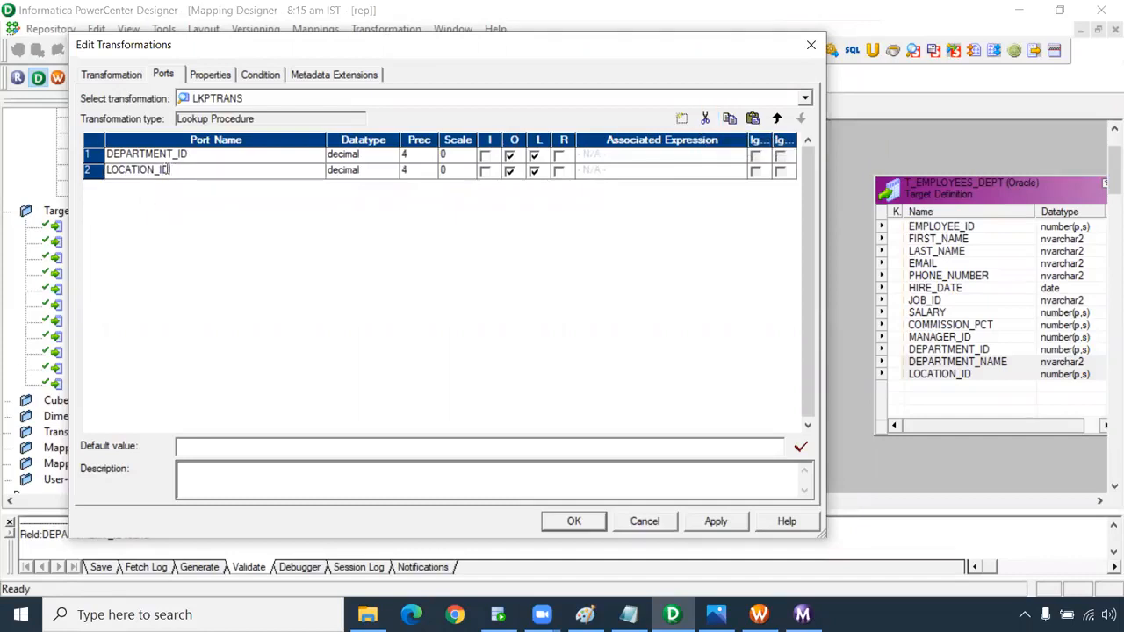
drag(169, 169, 78, 171)
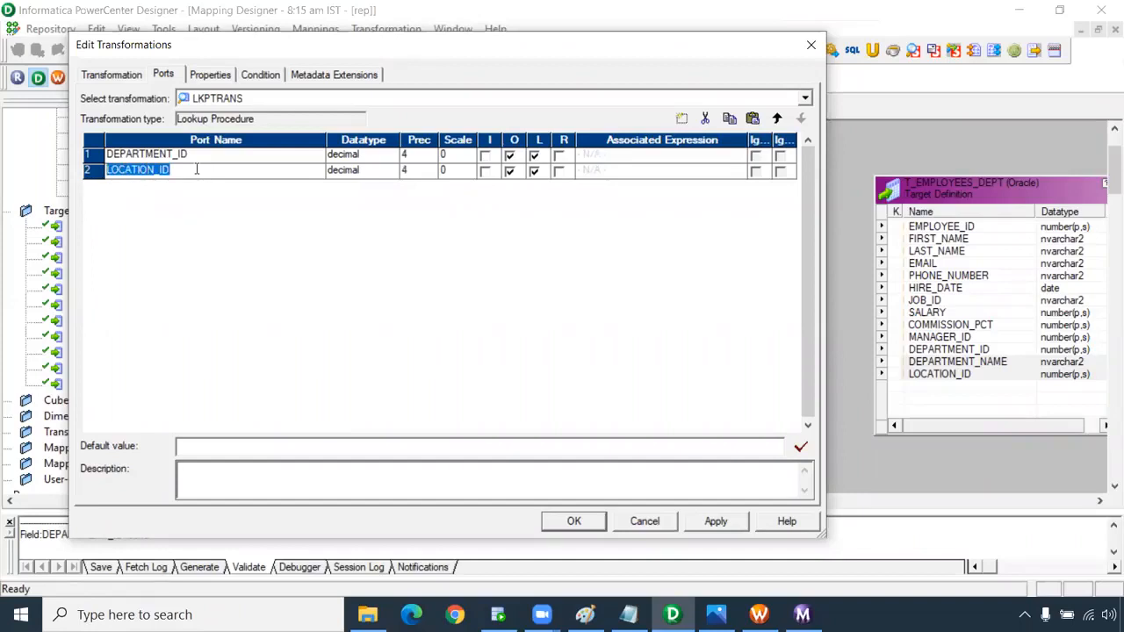
text(O_DEPT_LOC)
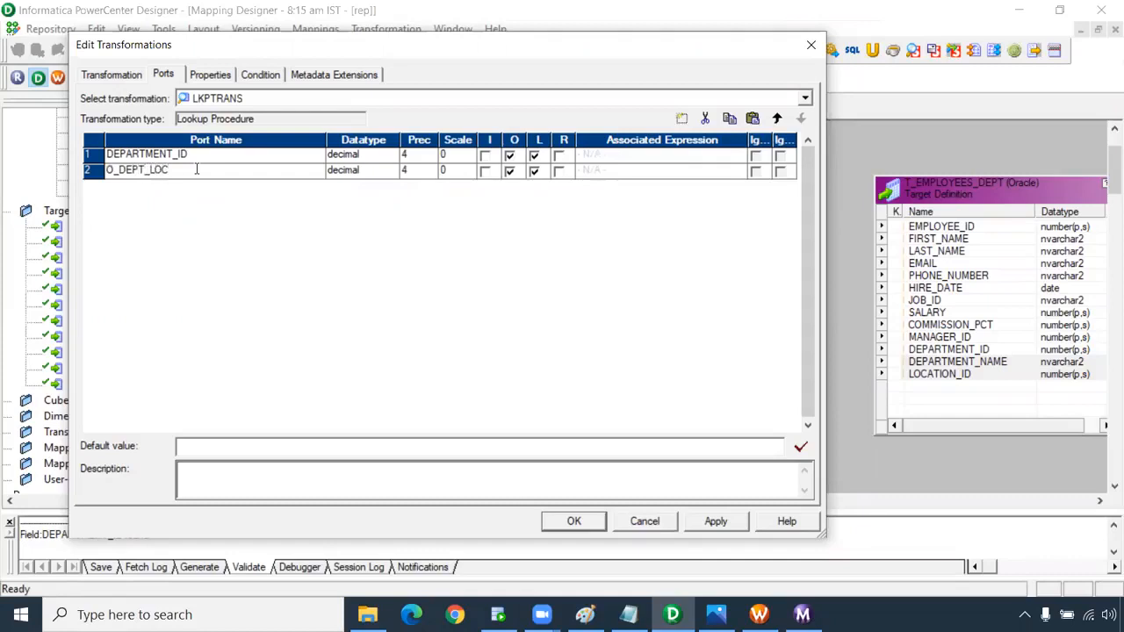
drag(184, 172, 94, 172)
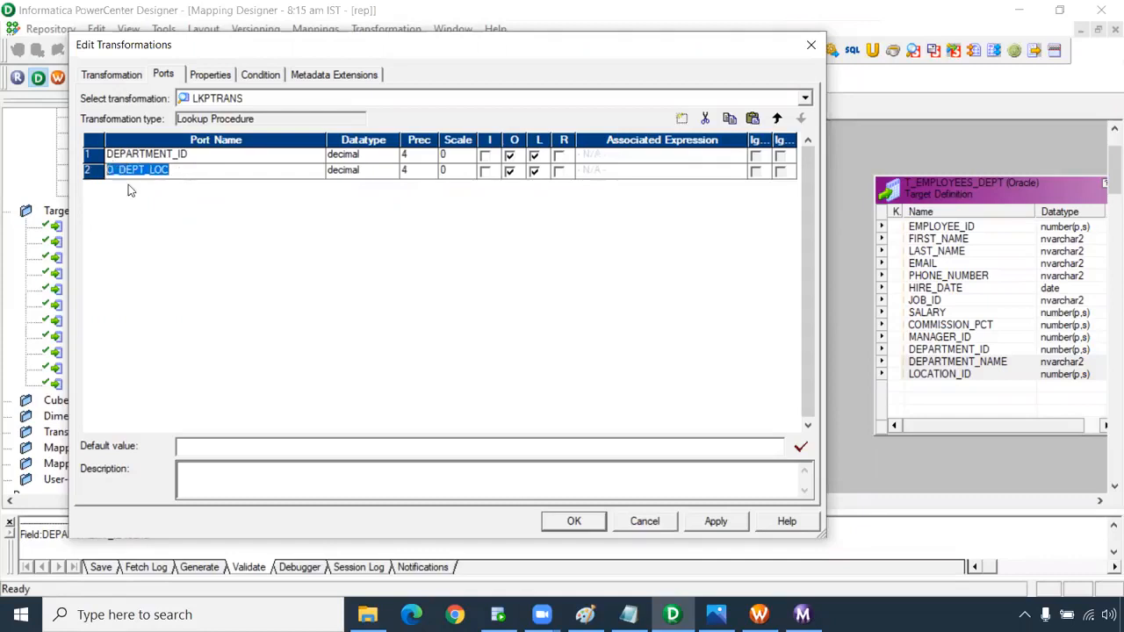
click(365, 173)
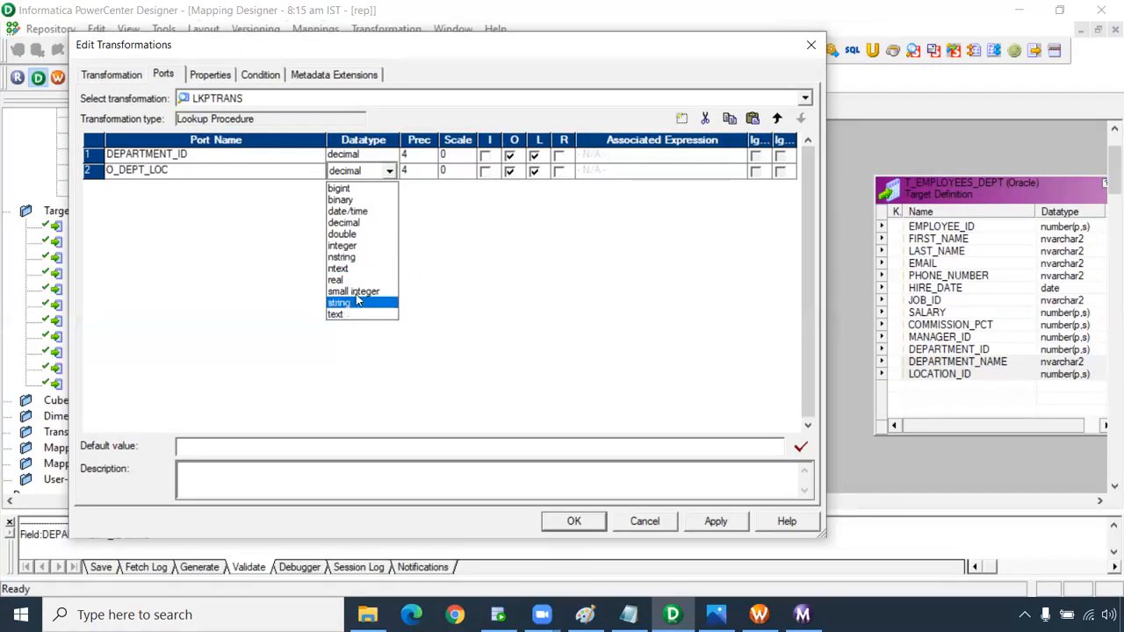
click(340, 303)
click(417, 173)
drag(410, 173, 380, 170)
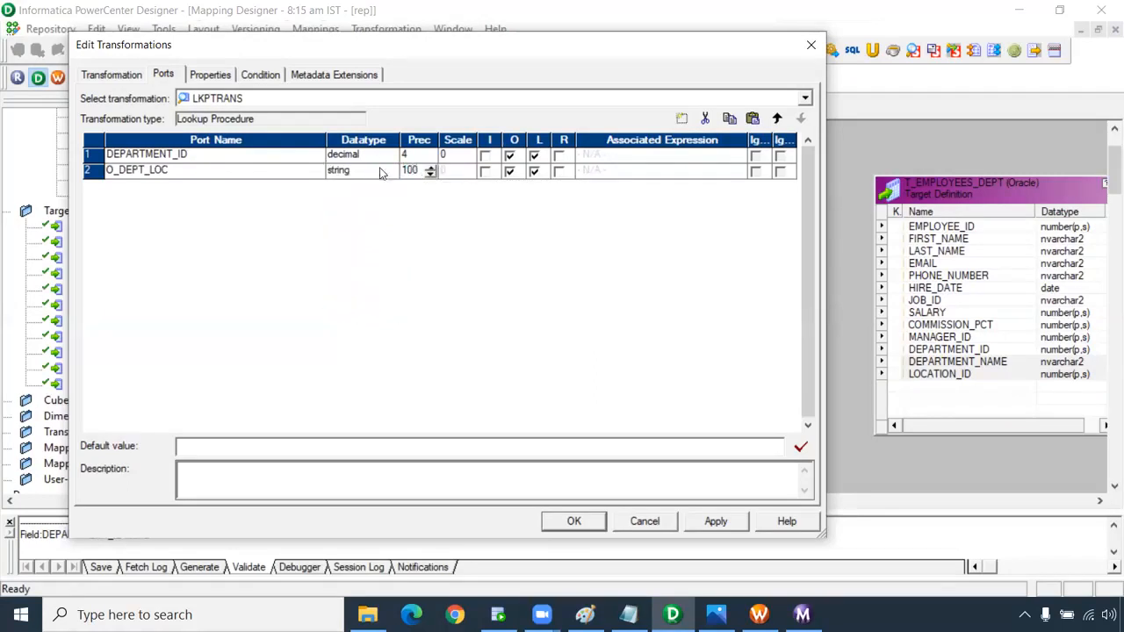
click(244, 170)
Add a decimal input port in_DEPARTMENT_ID and mark O_DEPT_LOC as the return port.
click(684, 122)
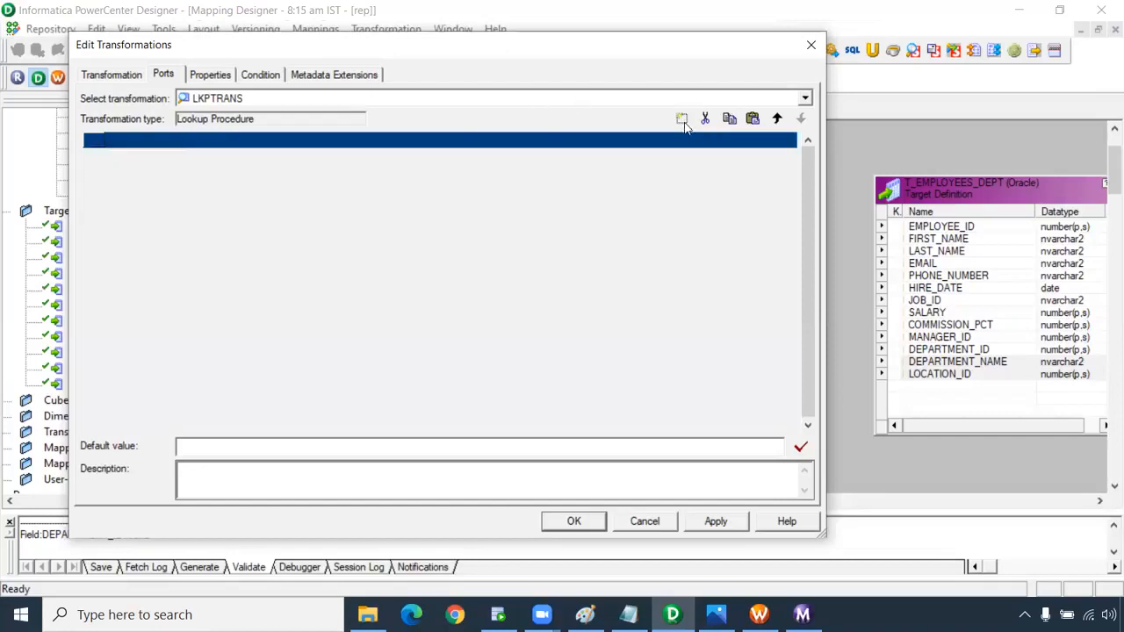
drag(164, 187, 46, 192)
text(DEPARTMENT_ID)
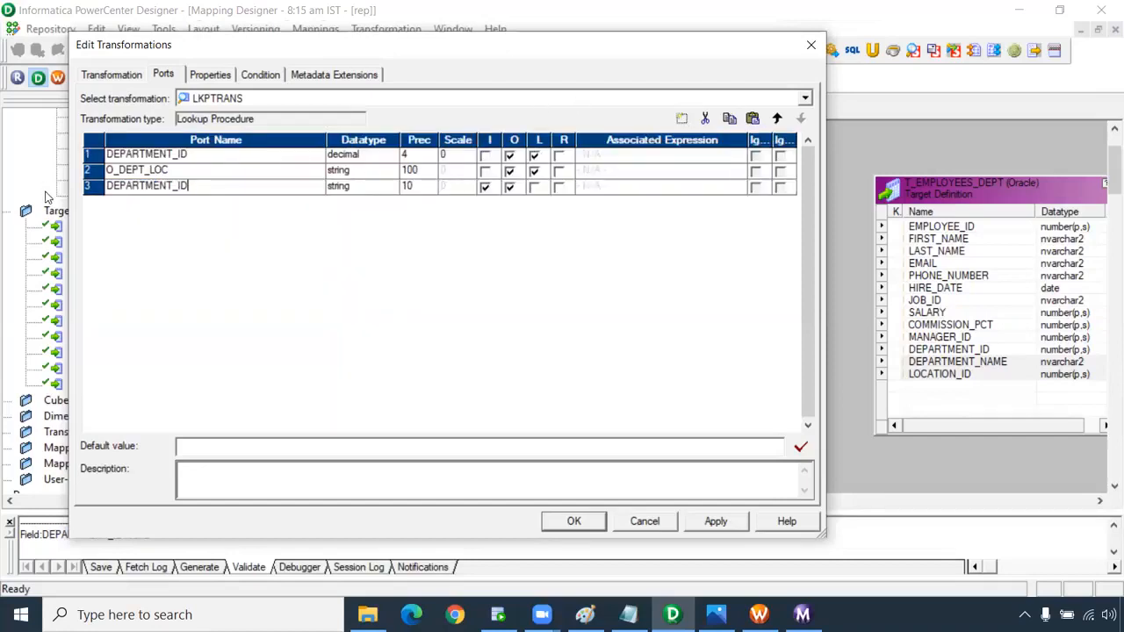
click(108, 186)
text(O_)
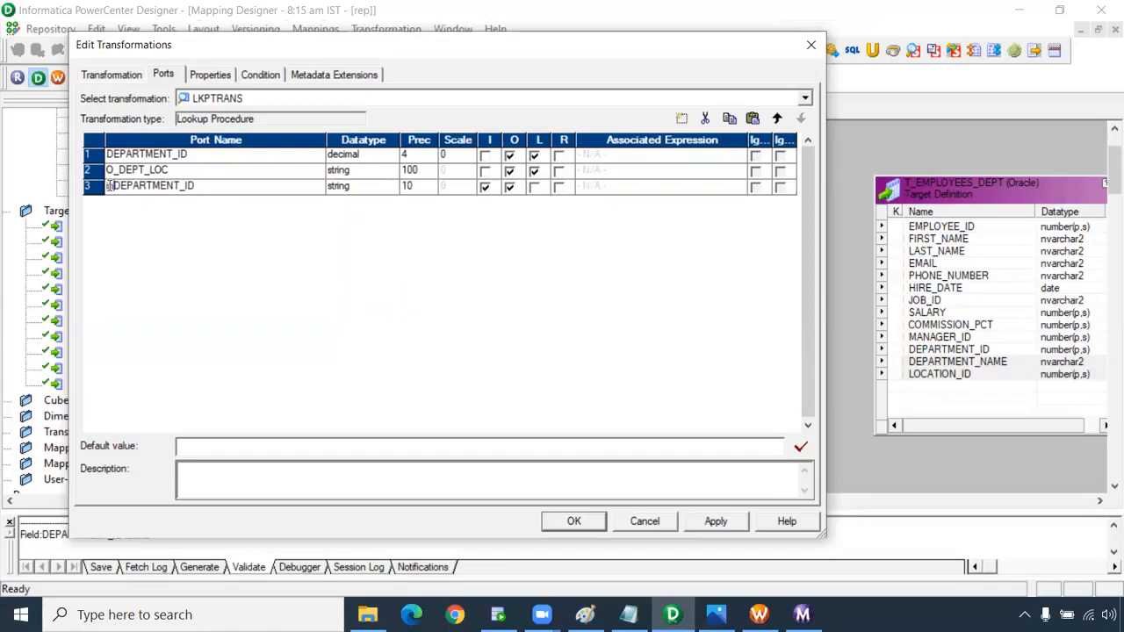
click(352, 188)
click(351, 239)
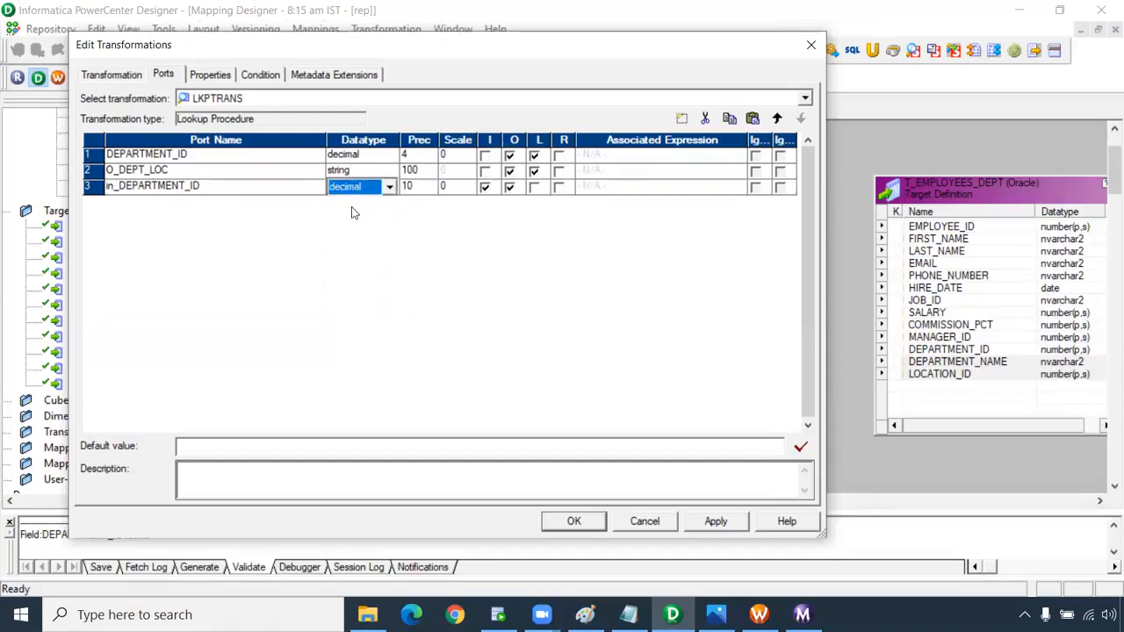
click(556, 171)
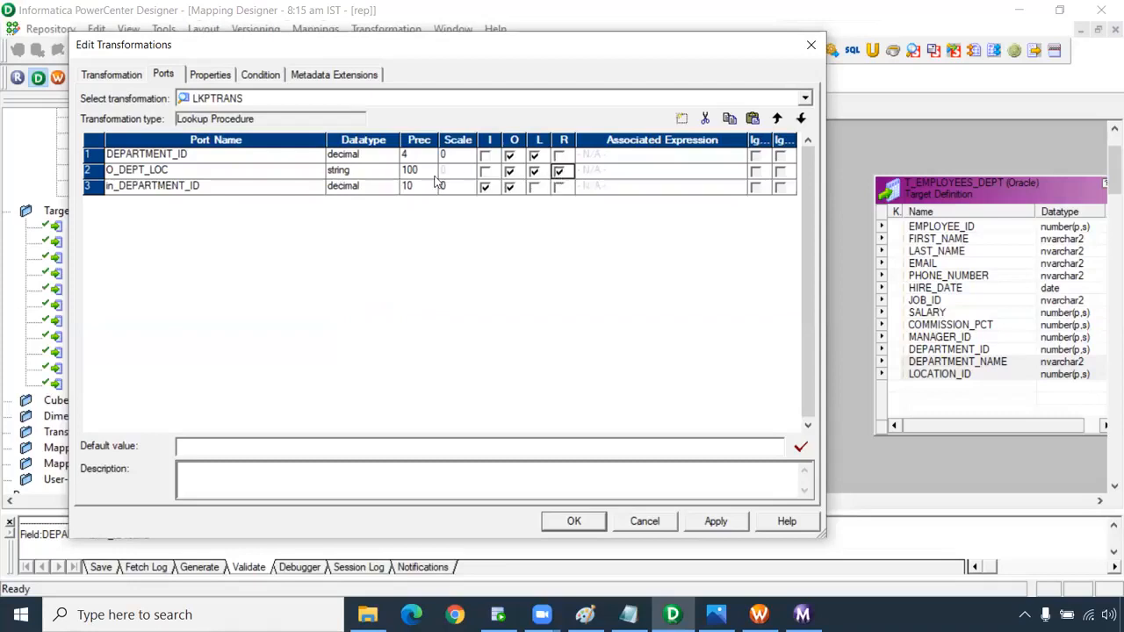
Add the lookup condition DEPARTMENT_ID = in_DEPARTMENT_ID, then go to SQL Developer.
click(263, 76)
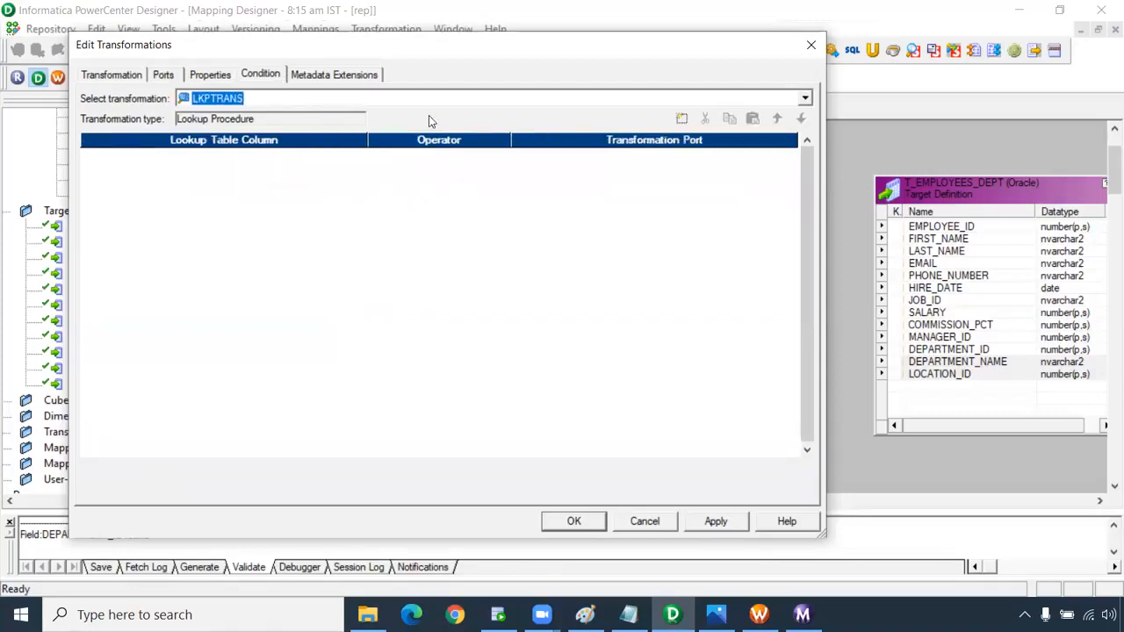
click(681, 118)
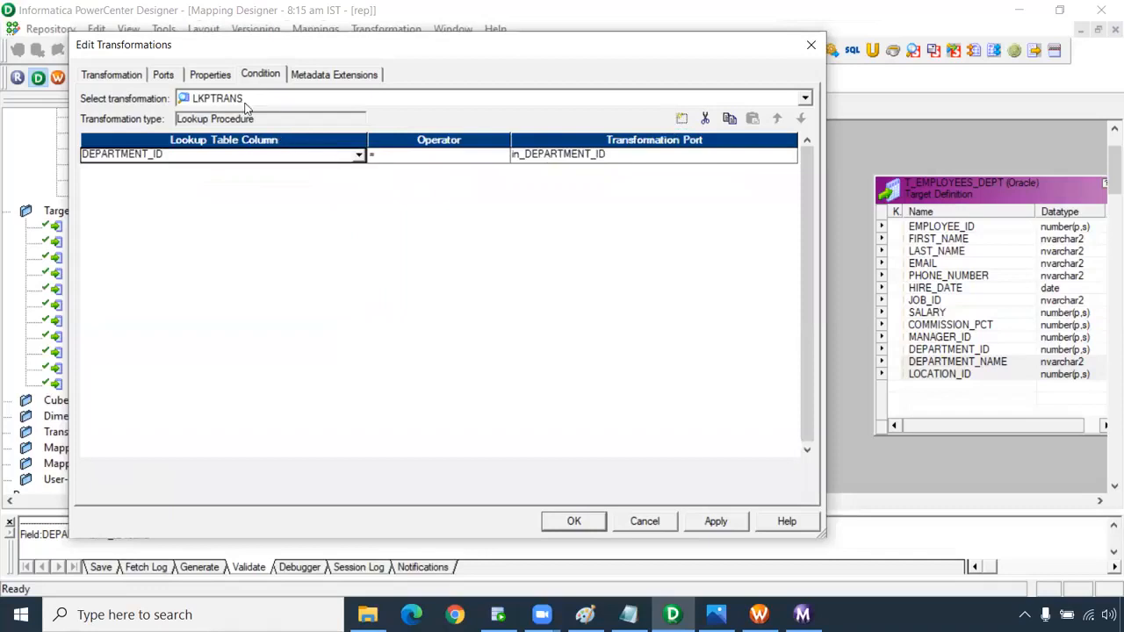
click(173, 77)
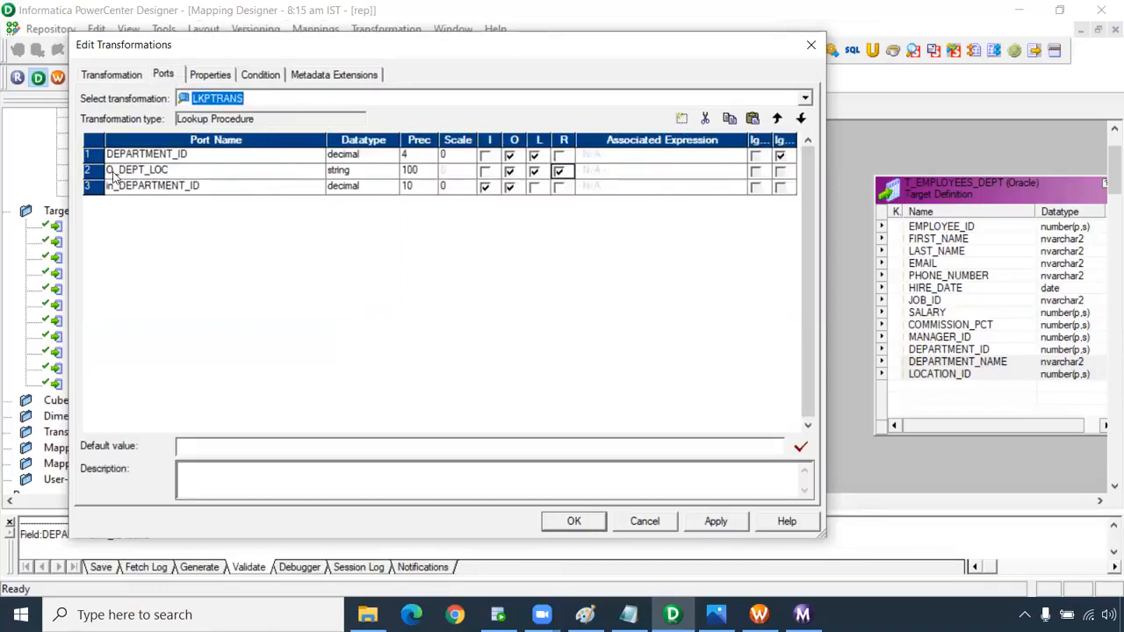
drag(168, 170, 65, 173)
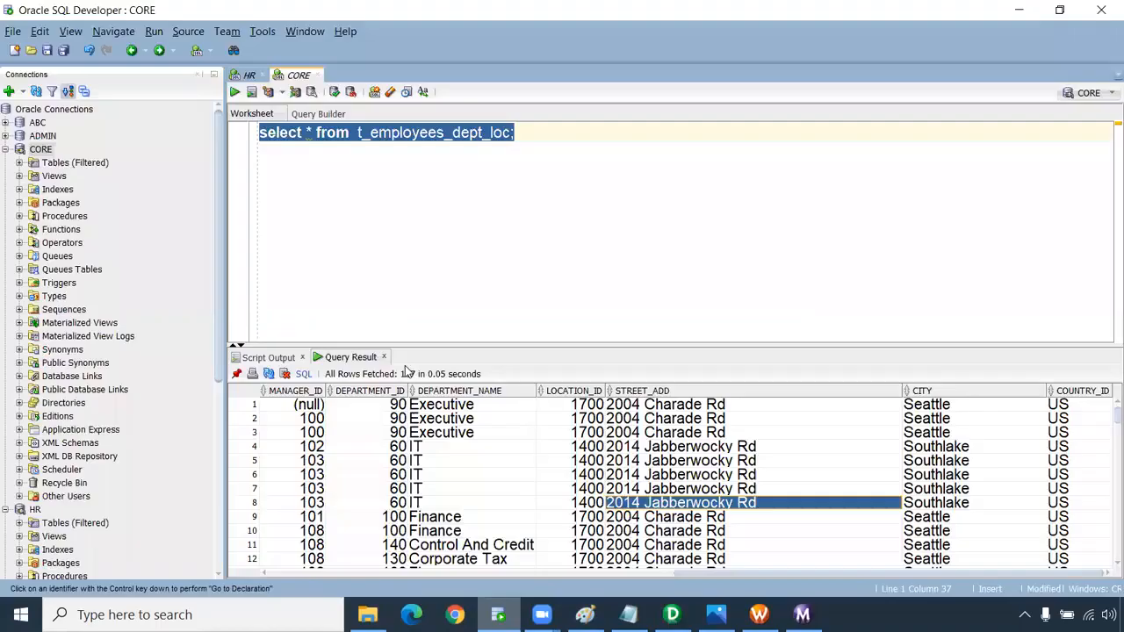
click(498, 615)
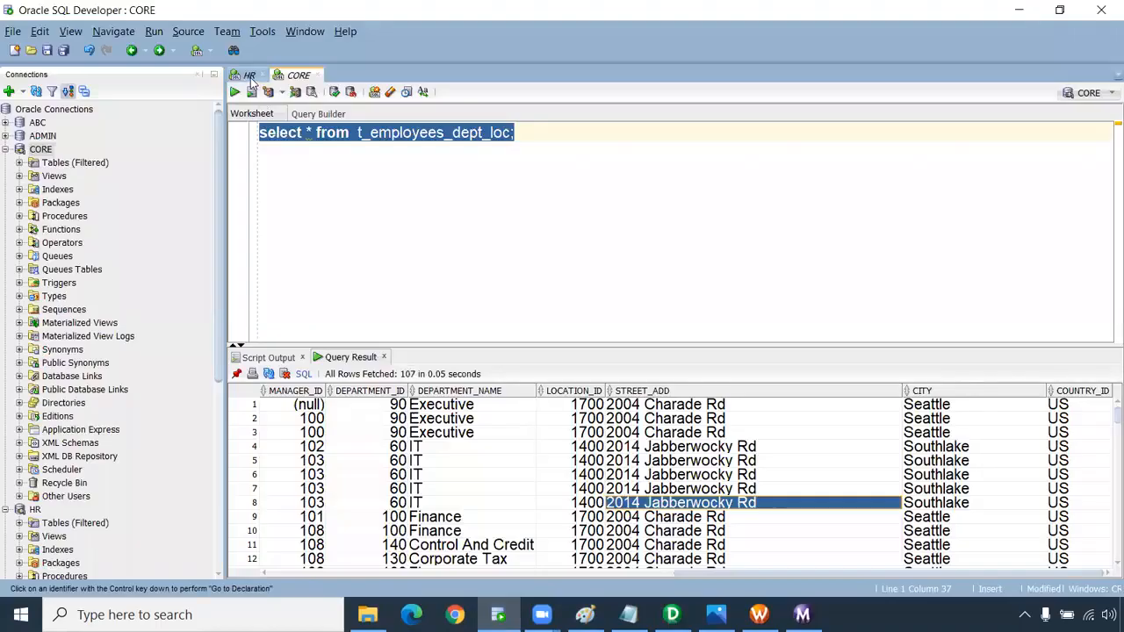
Replace the HR worksheet contents with 'select DEPARTMENT_ID,O_DEPT_LOC from departments;'.
click(249, 74)
drag(417, 224, 308, 127)
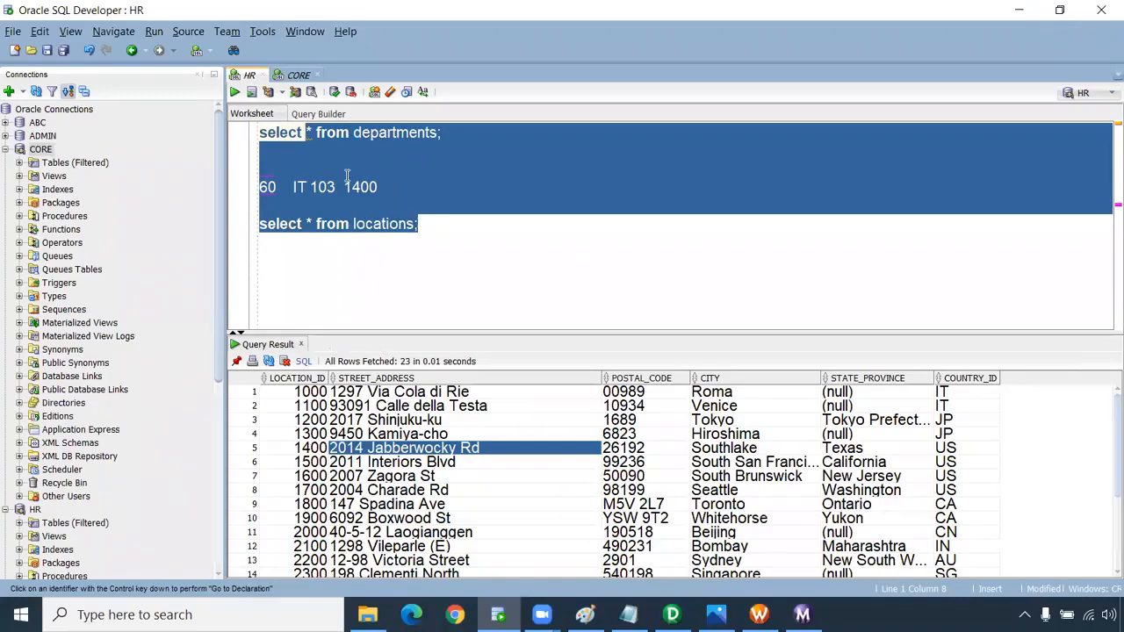
text(DPE)
key(BackSpace)
key(BackSpace)
text(EPAE)
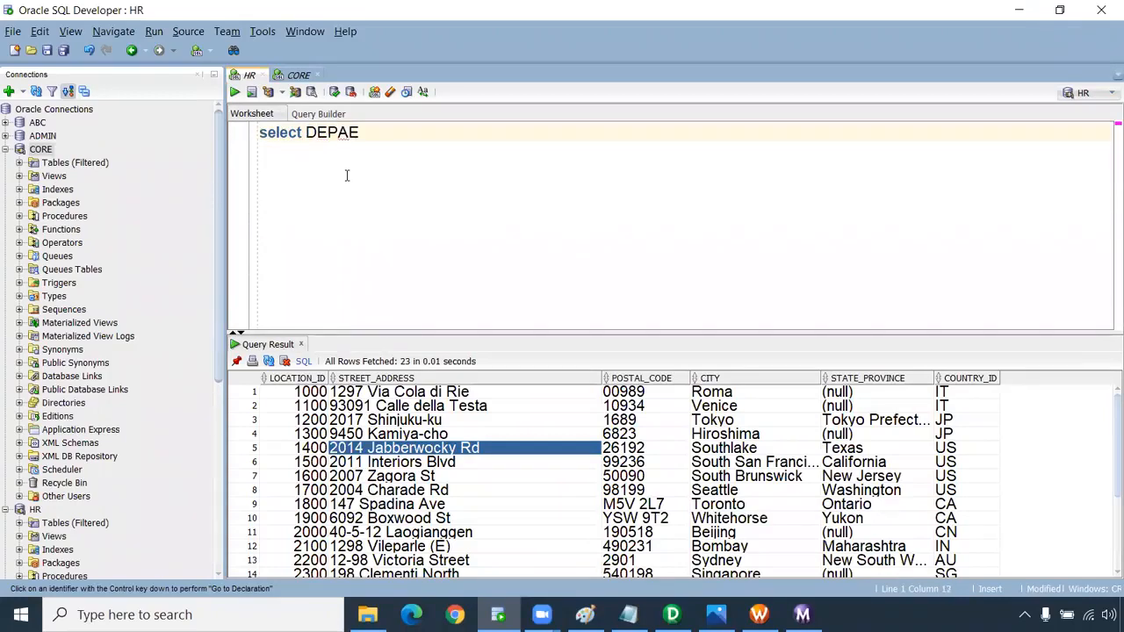
key(BackSpace)
text(RTMENT_ID,O_DEPT_LOC)
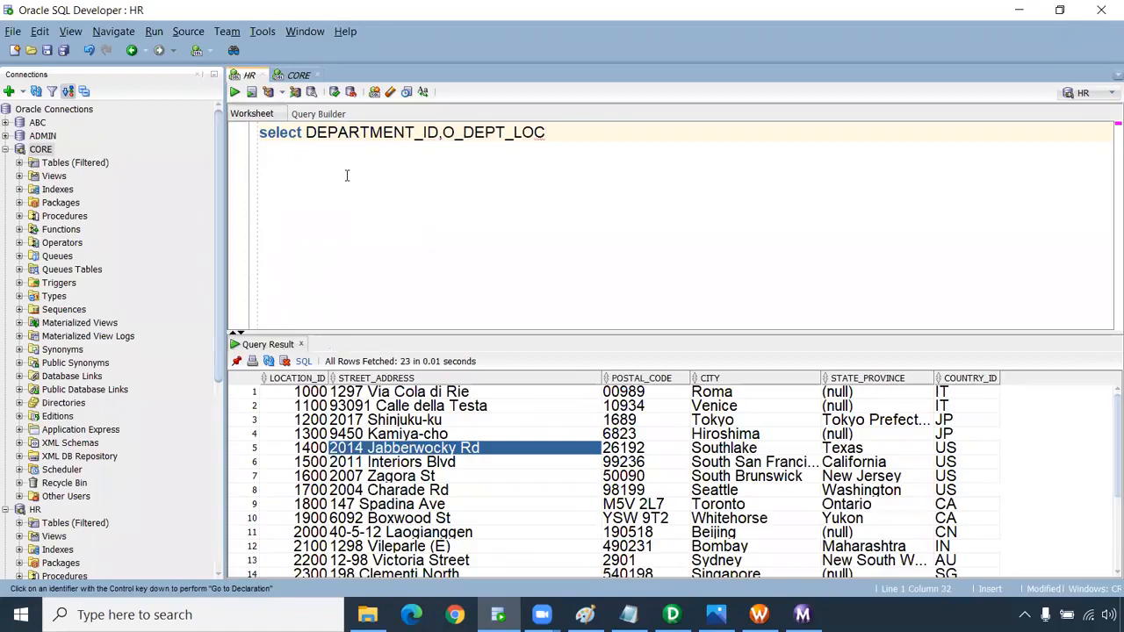
text( from departments)
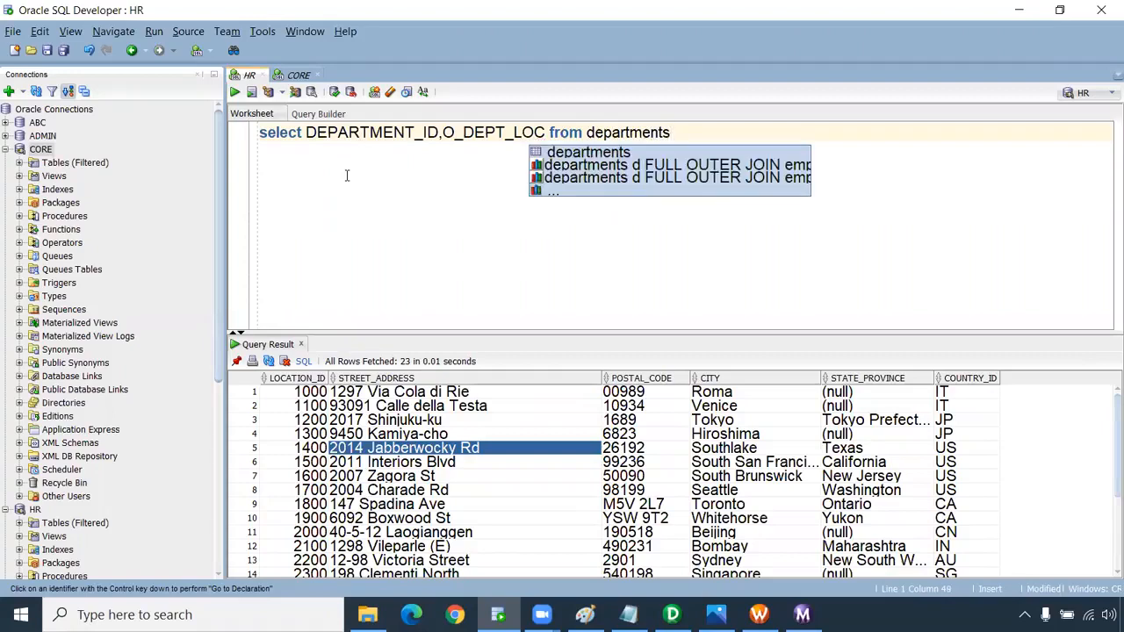
text(;)
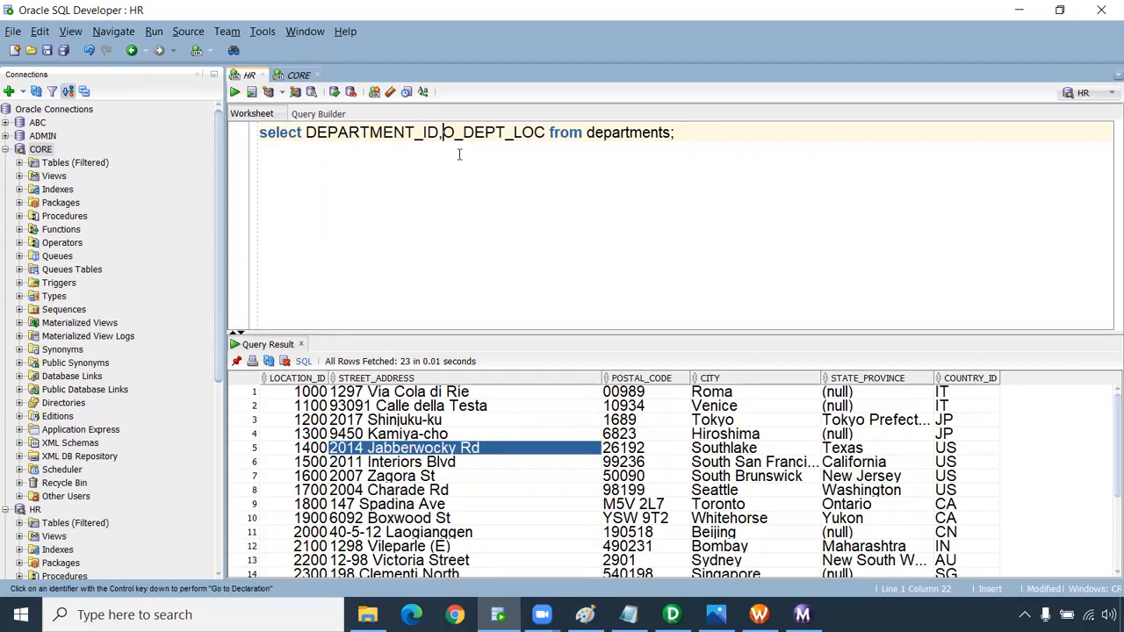
Rewrite the columns as DEPARTMENT_ID as DEPARTMENT_ID, DEPARTMENT_ID||'~'||DEPARTMENT_NAME as O_DEPT_LOC.
text(DEPARTM)
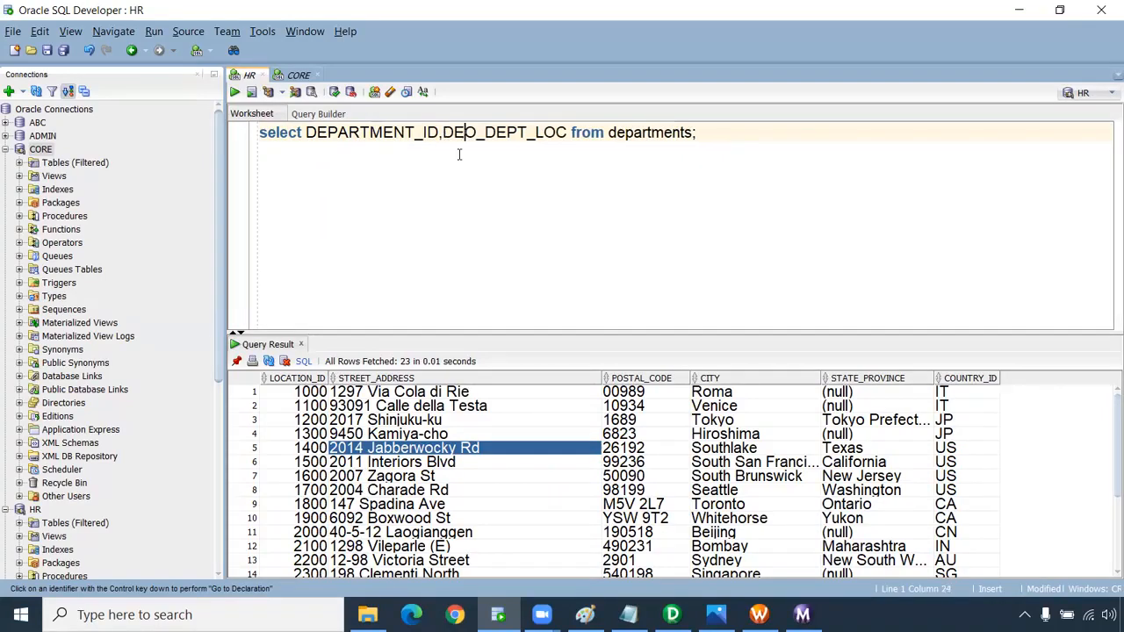
text(ENT_ID)
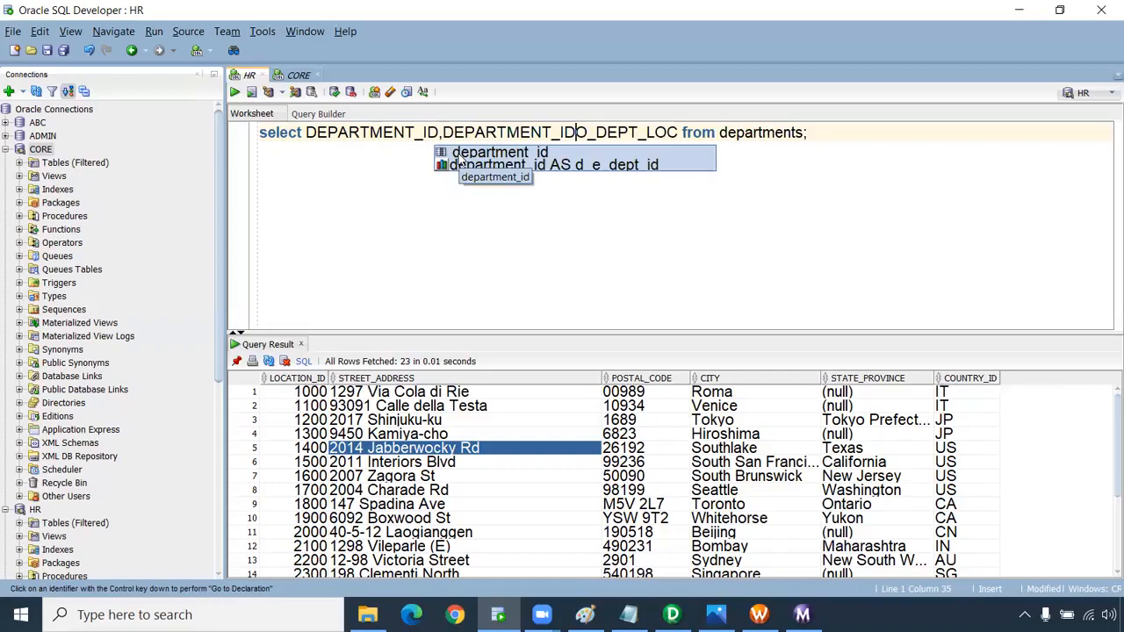
text(||)
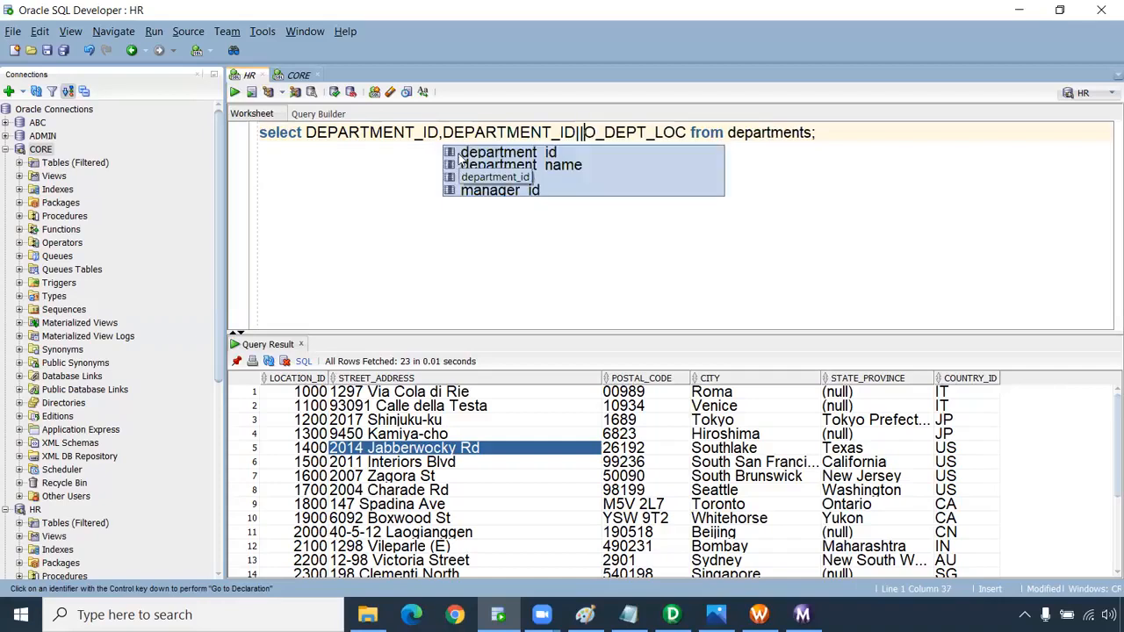
text(')
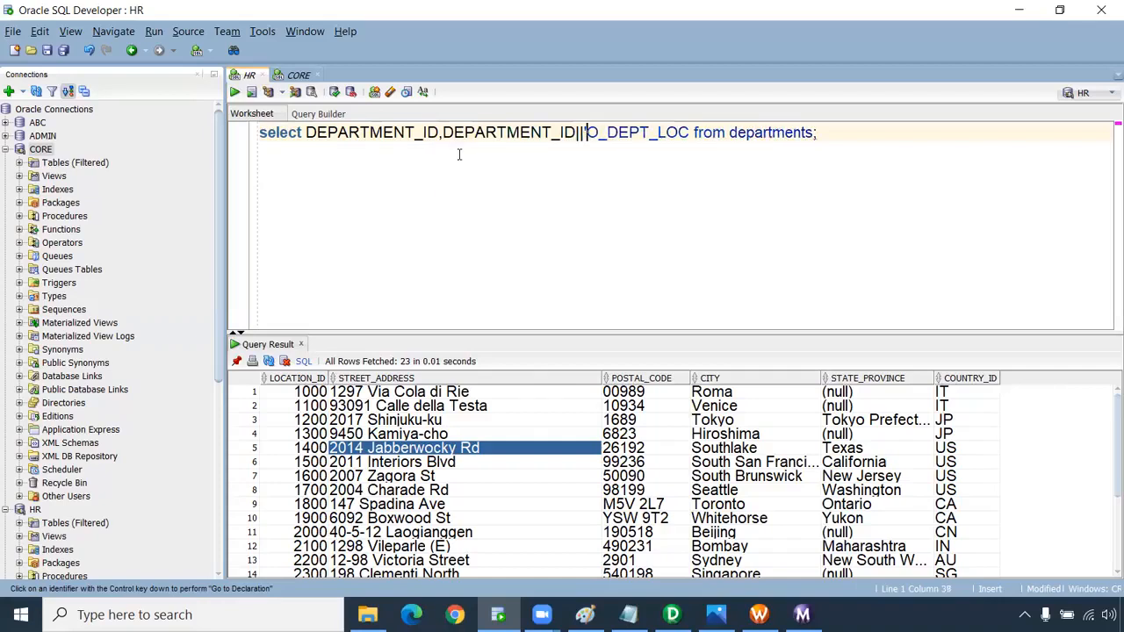
text(~'||)
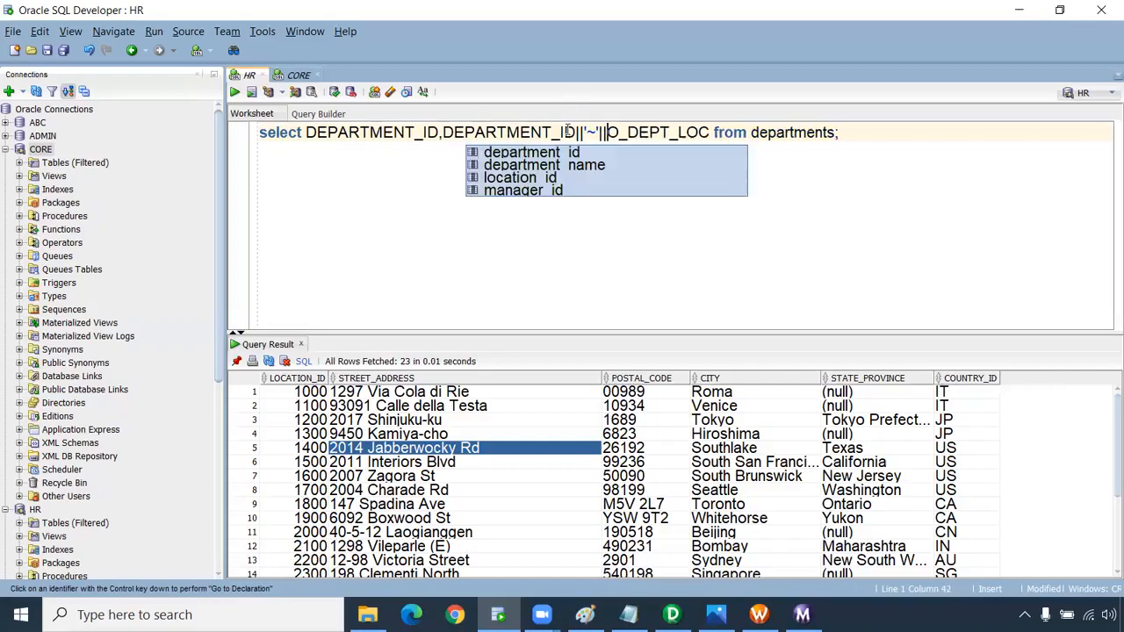
drag(576, 131, 442, 131)
key(Escape)
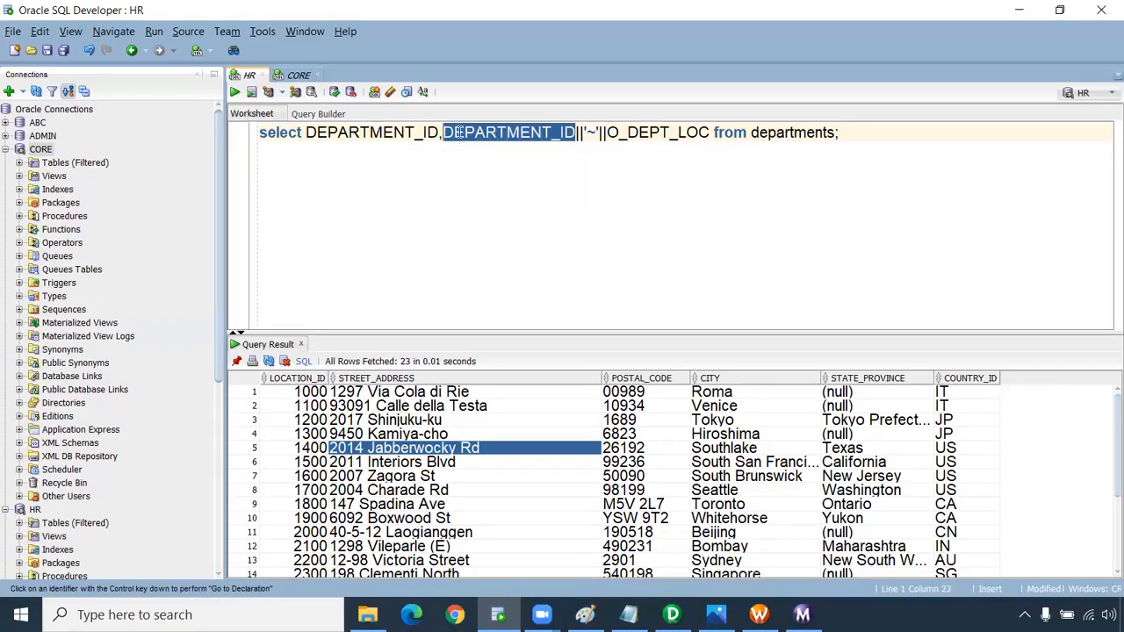
click(604, 132)
text(DEPARTMENT)
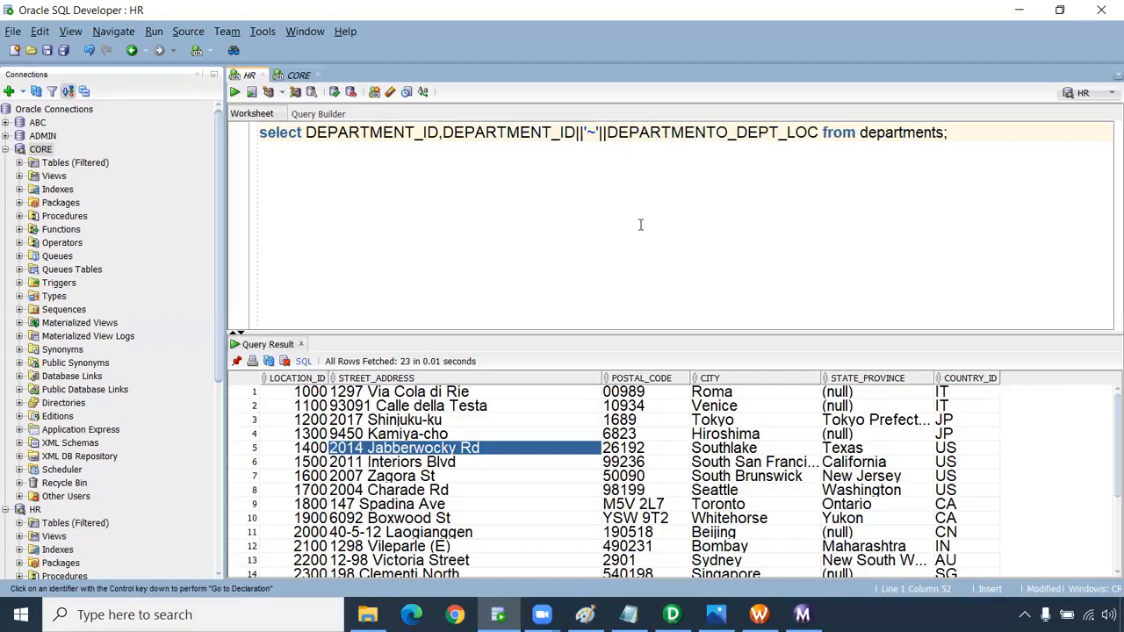
text(_NAME )
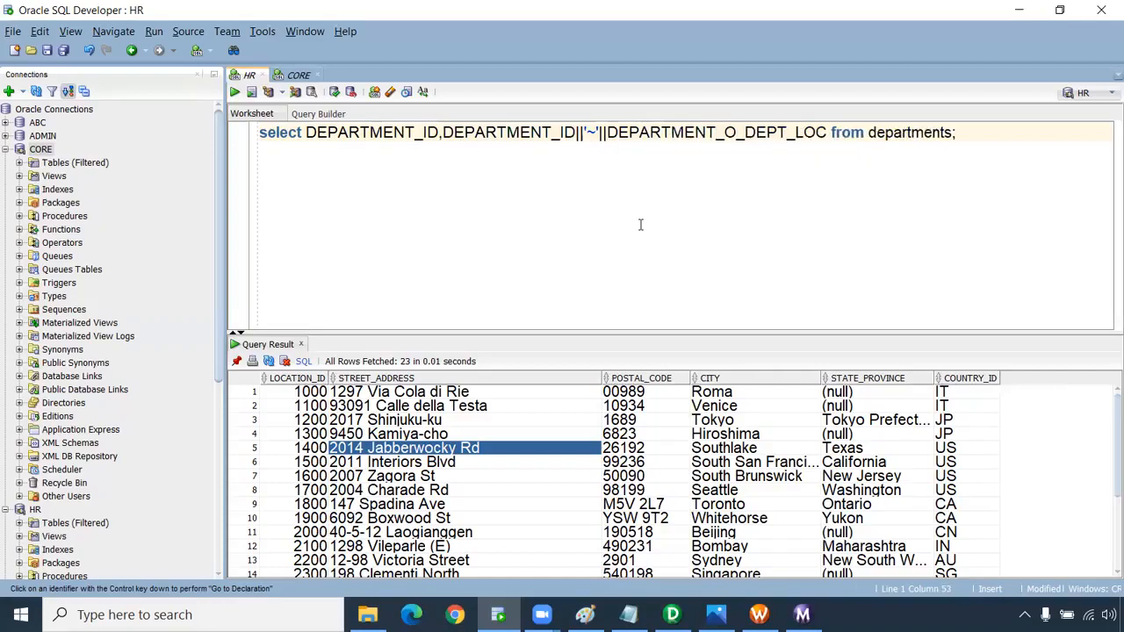
text(as)
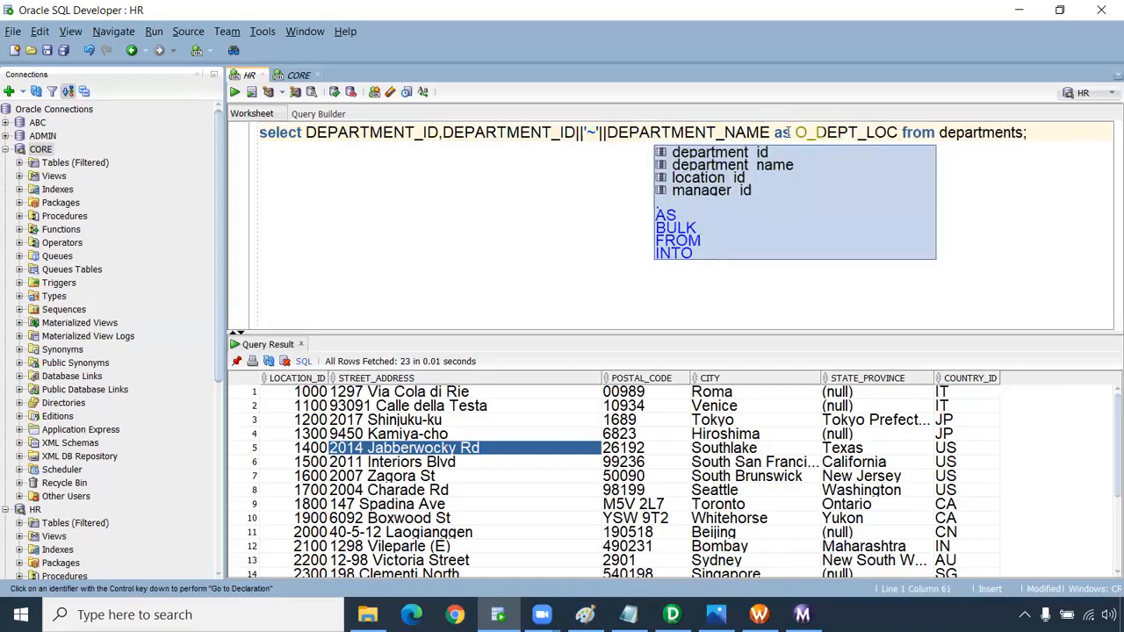
click(437, 132)
text(as)
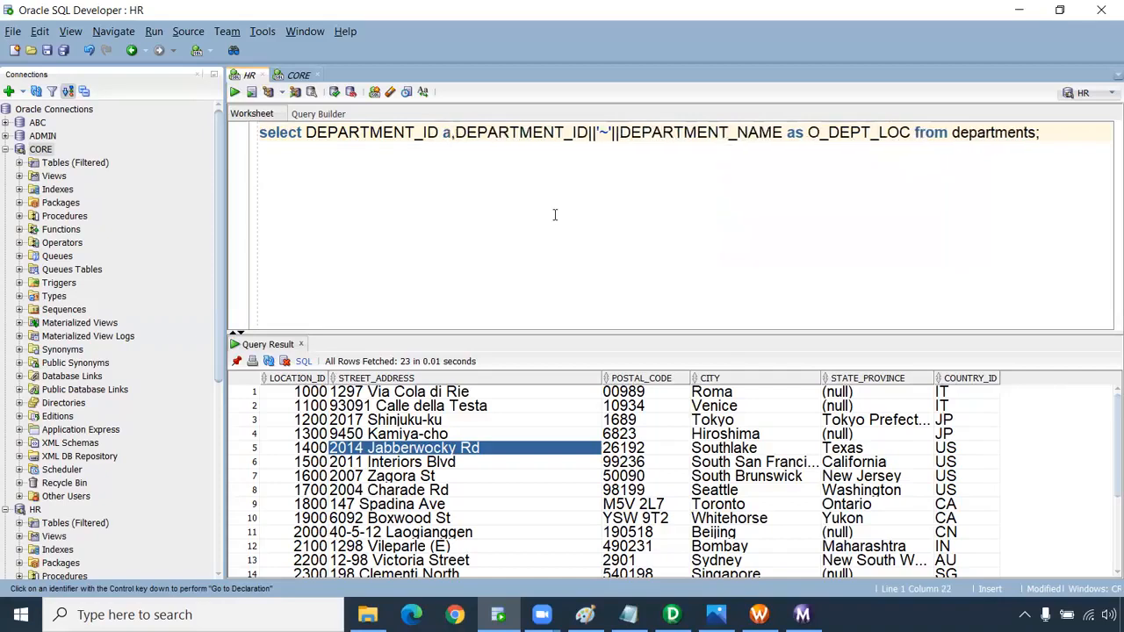
double_click(416, 133)
key(ctrl+c)
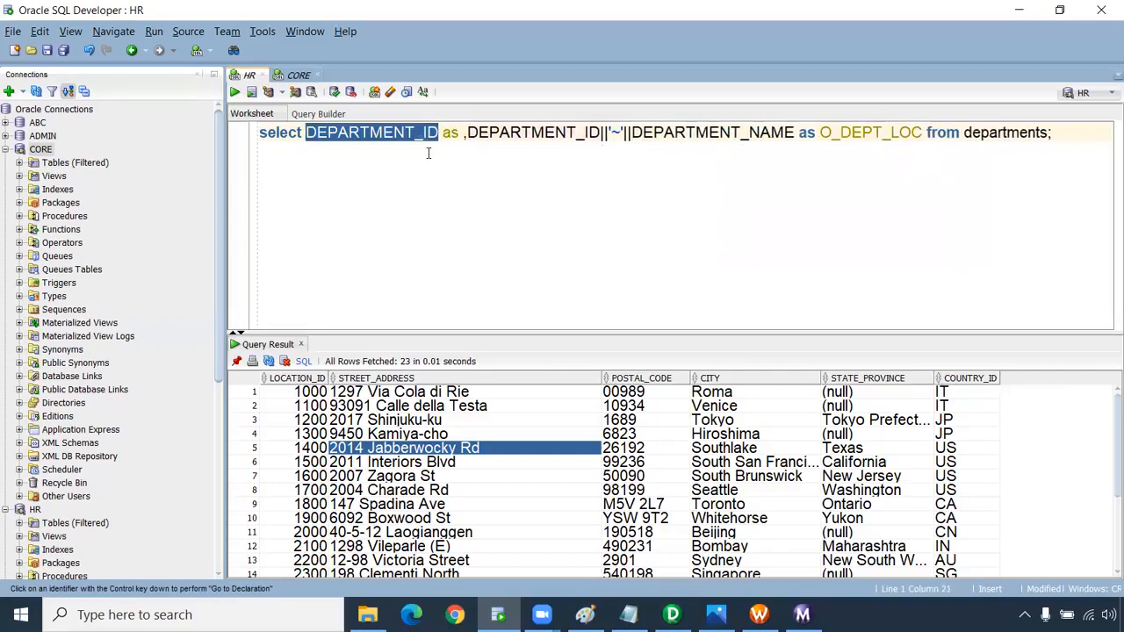
click(458, 138)
key(ctrl+v)
click(459, 138)
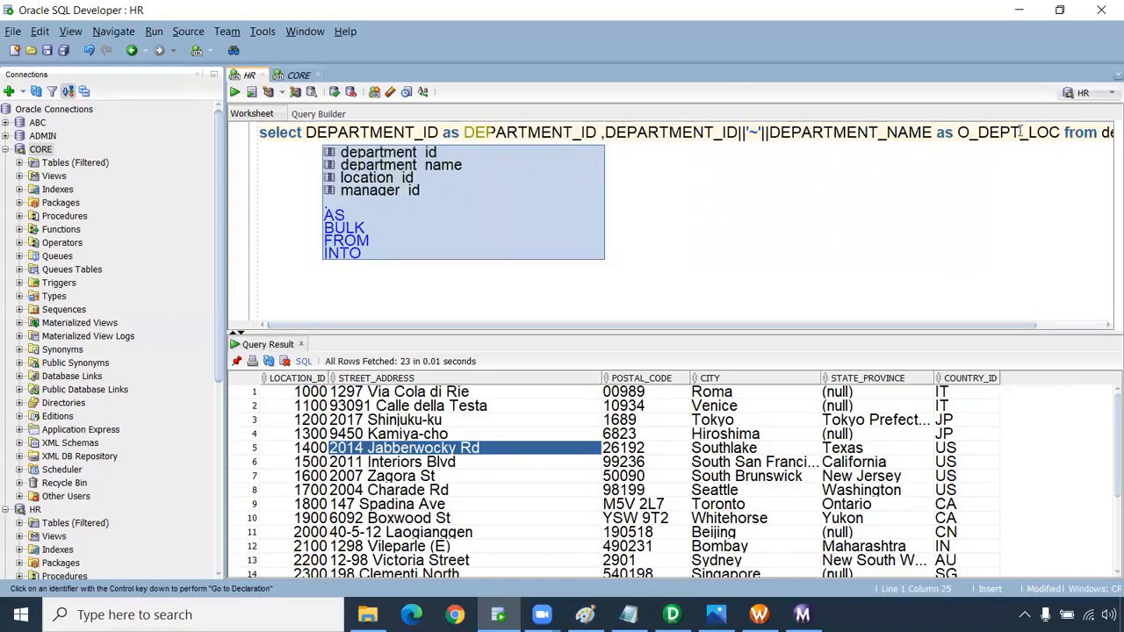
Move FROM onto its own line and run the query, returning values like 10~Administration.
click(1056, 132)
key(Return)
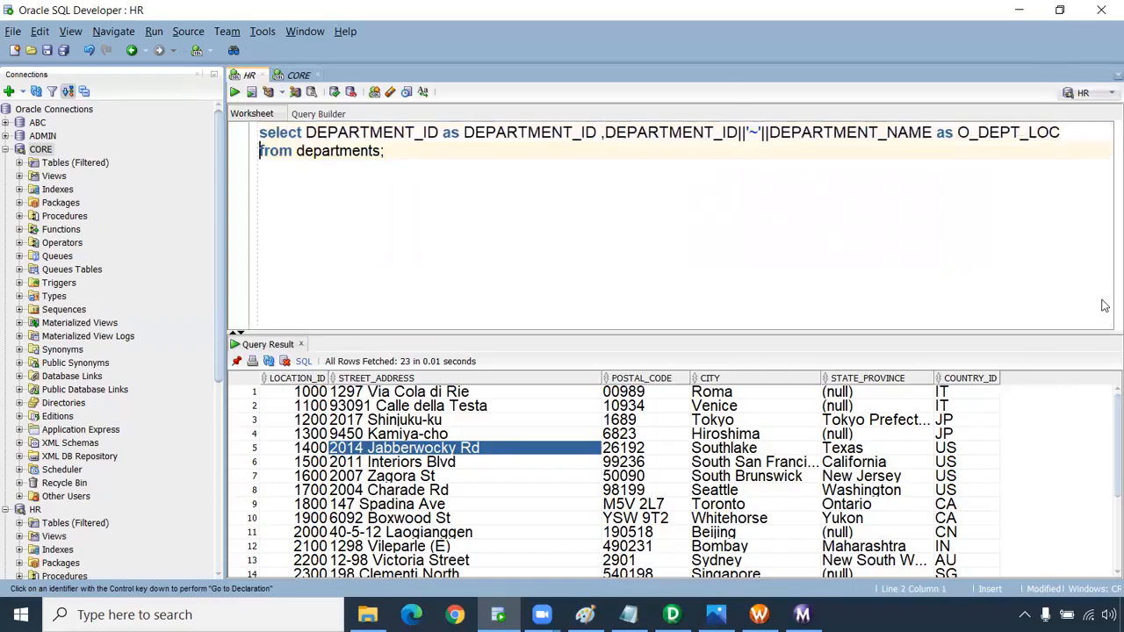
key(ctrl+a)
key(ctrl+Return)
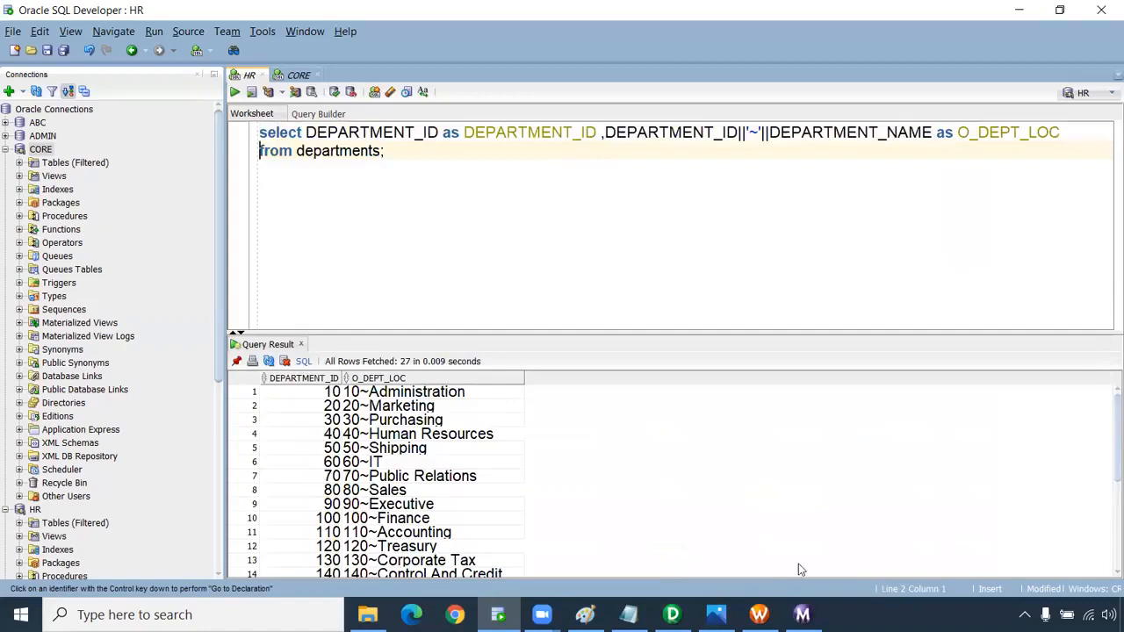
Change O_DEPT_LOC to DEPARTMENT_NAME||'~'||LOCATION_ID, rerun, and check results like Administration~1700.
click(311, 397)
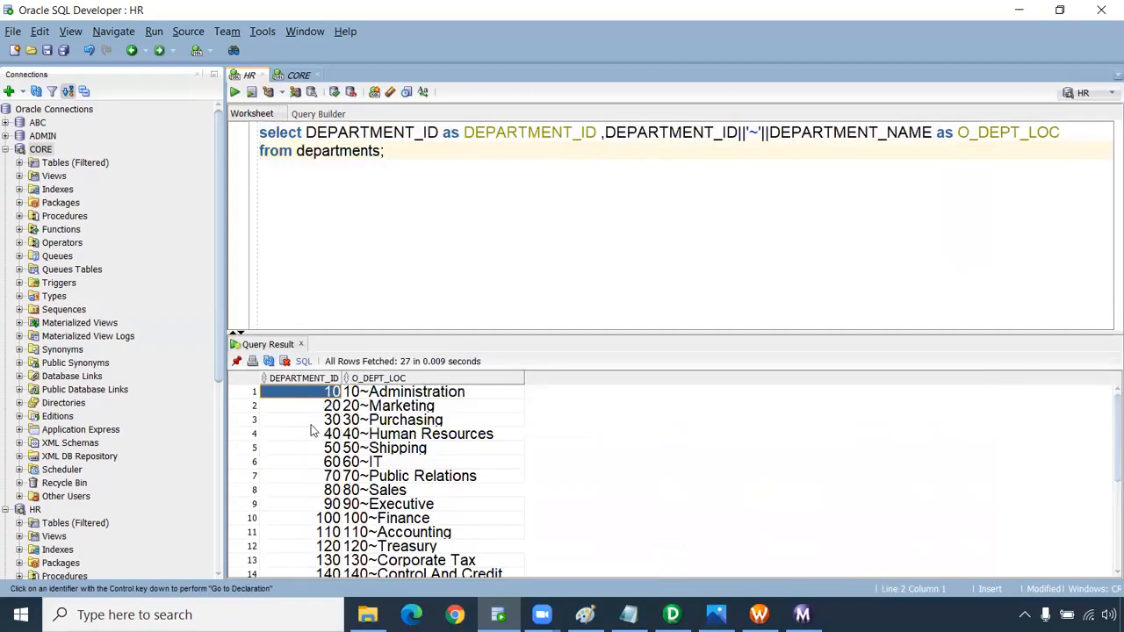
click(360, 394)
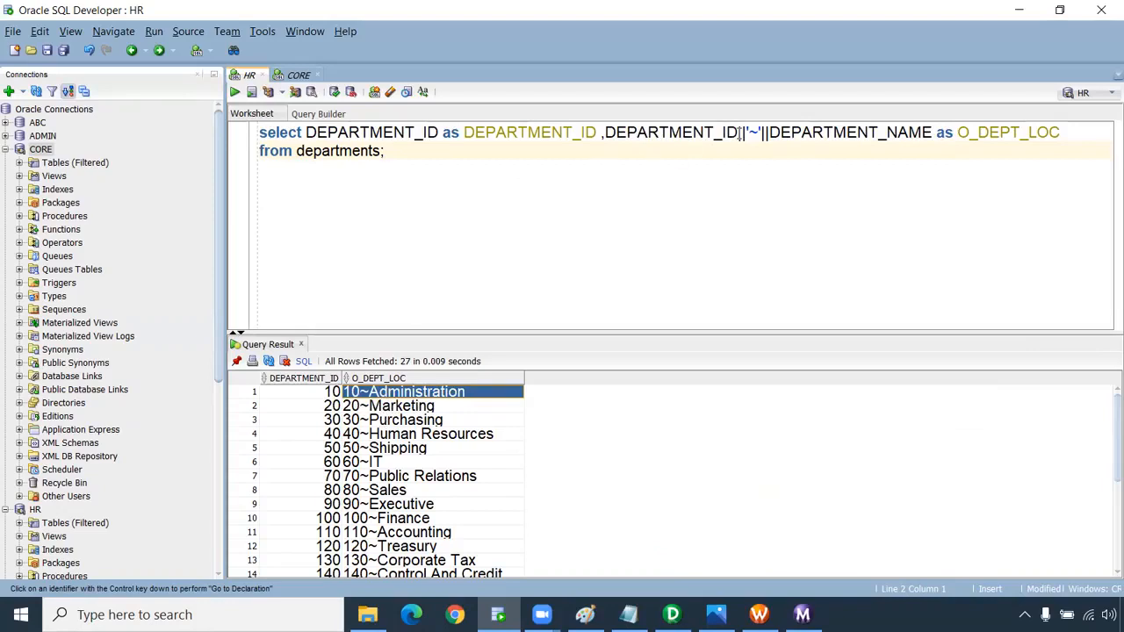
drag(768, 132, 604, 132)
key(BackSpace)
click(769, 131)
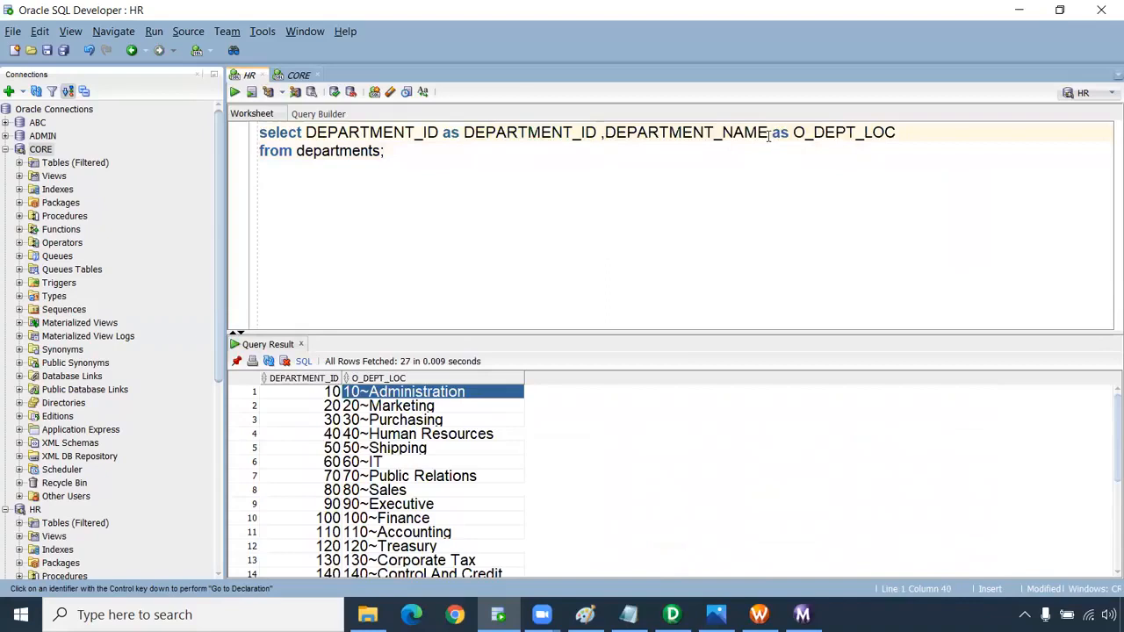
text(||)
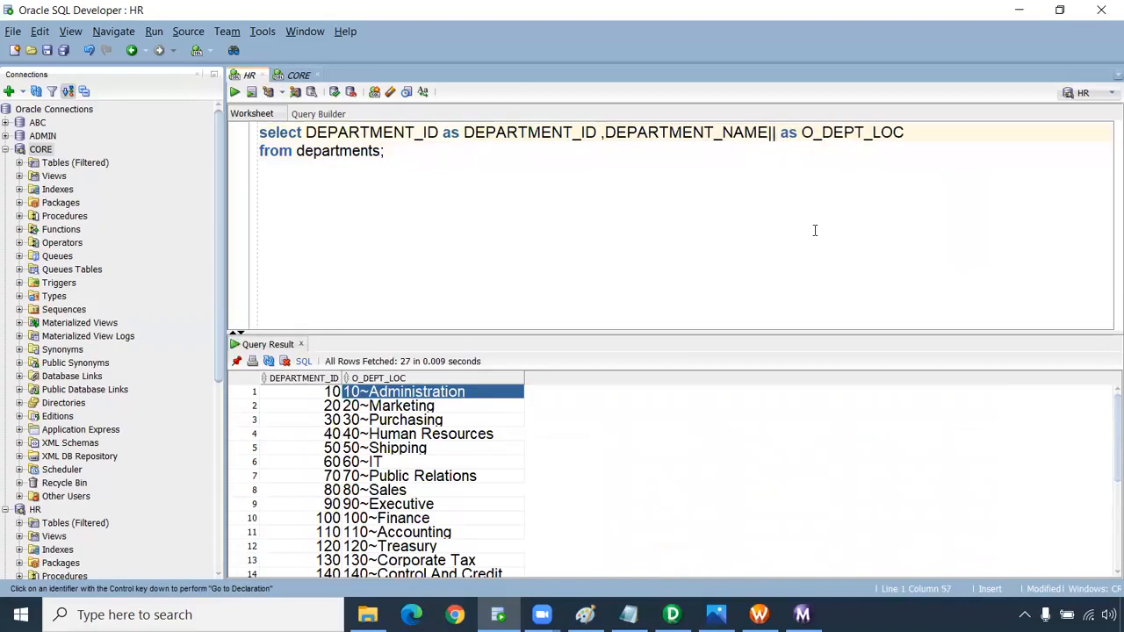
text('~')
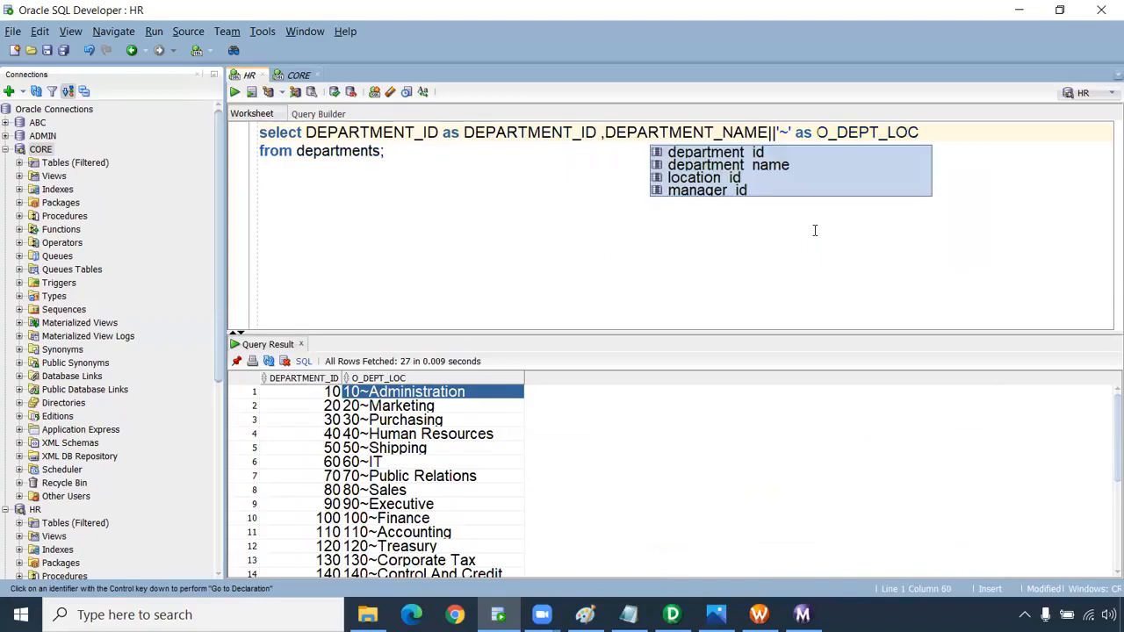
text(||LO)
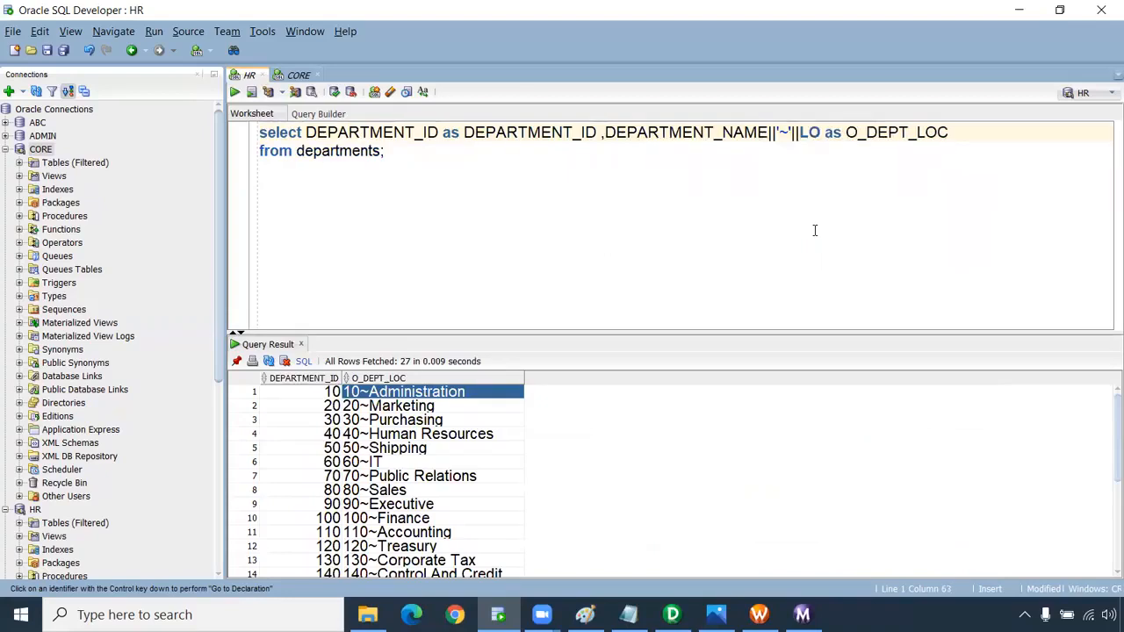
text(CATION_)
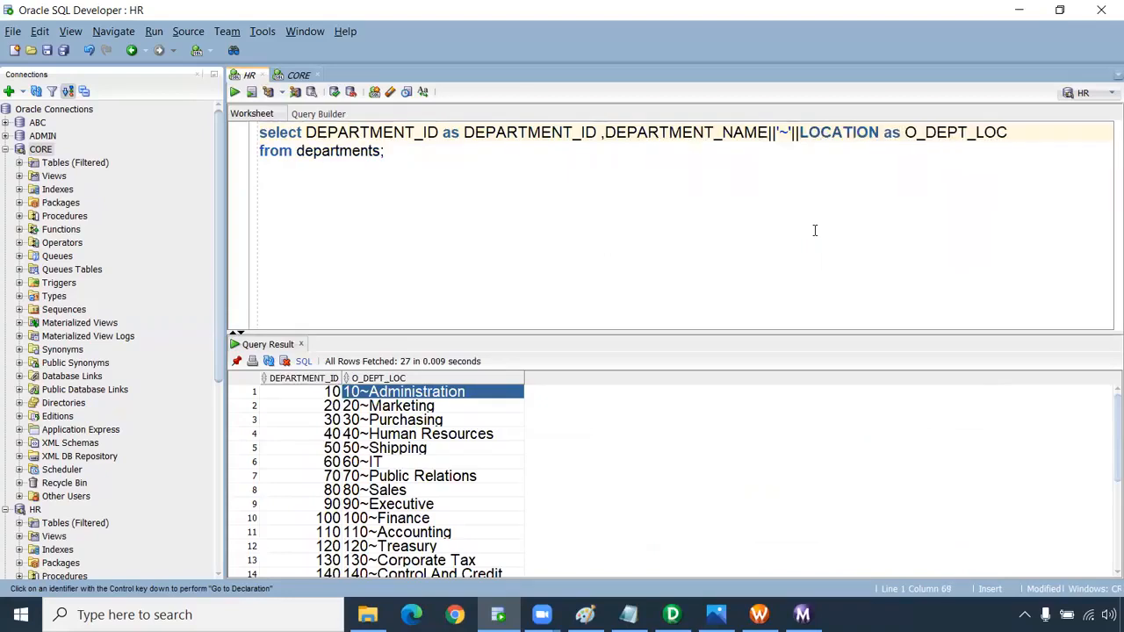
text(ID)
key(ctrl+Return)
drag(377, 397, 374, 466)
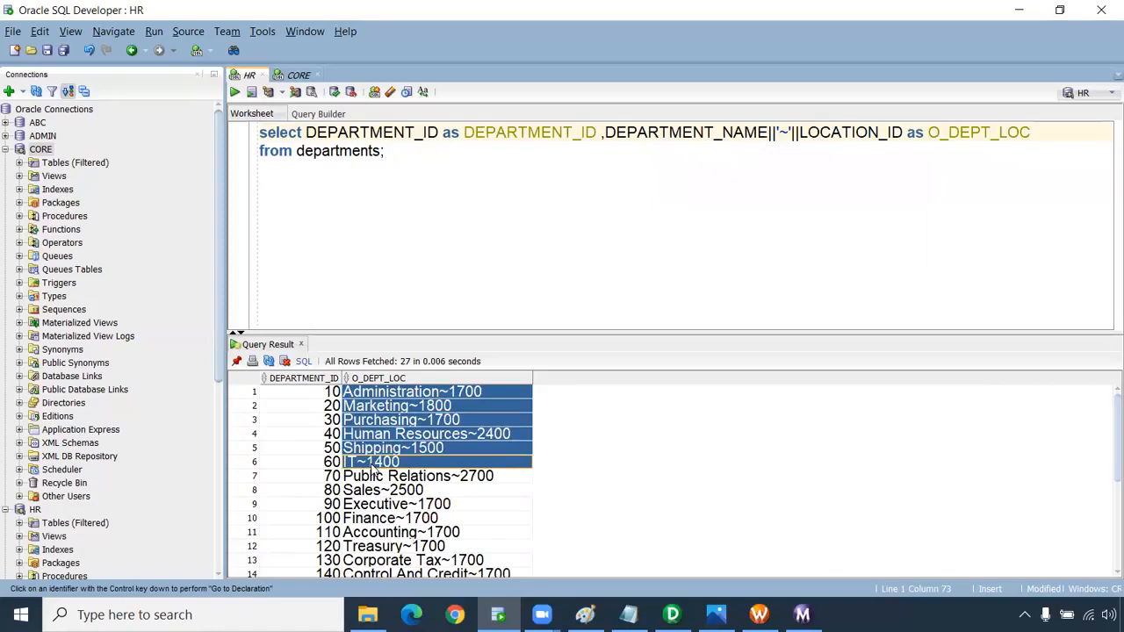
click(330, 394)
click(402, 392)
drag(409, 468, 406, 400)
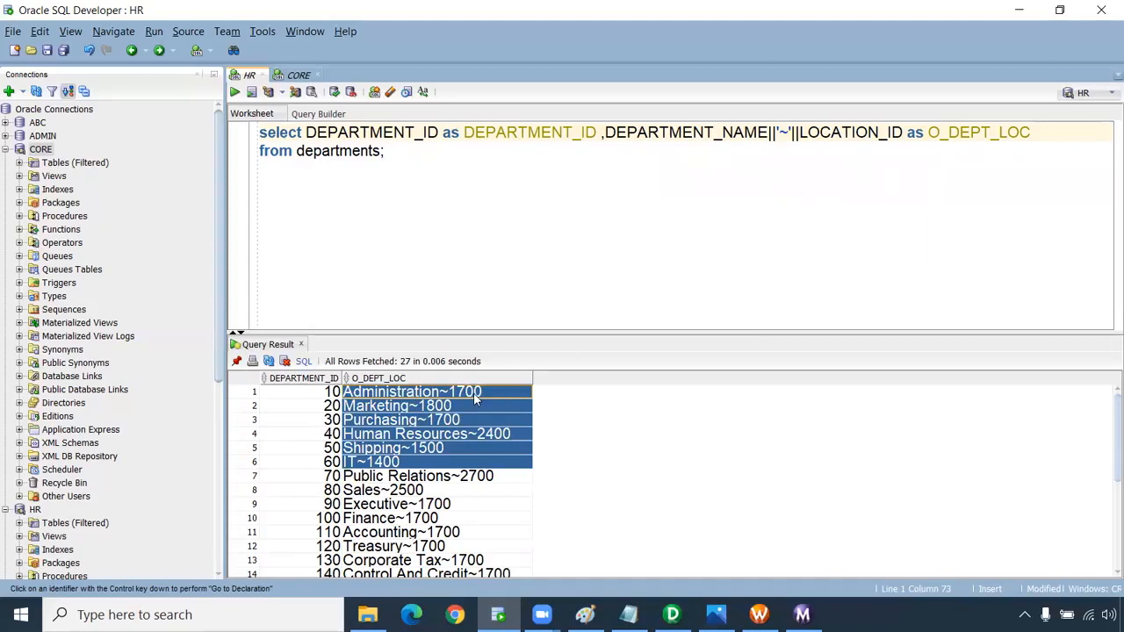
Copy the whole finished query and bring up LKPTRANS's Properties tab in Designer.
click(787, 132)
click(647, 166)
drag(606, 131, 903, 131)
click(383, 151)
key(ctrl+a)
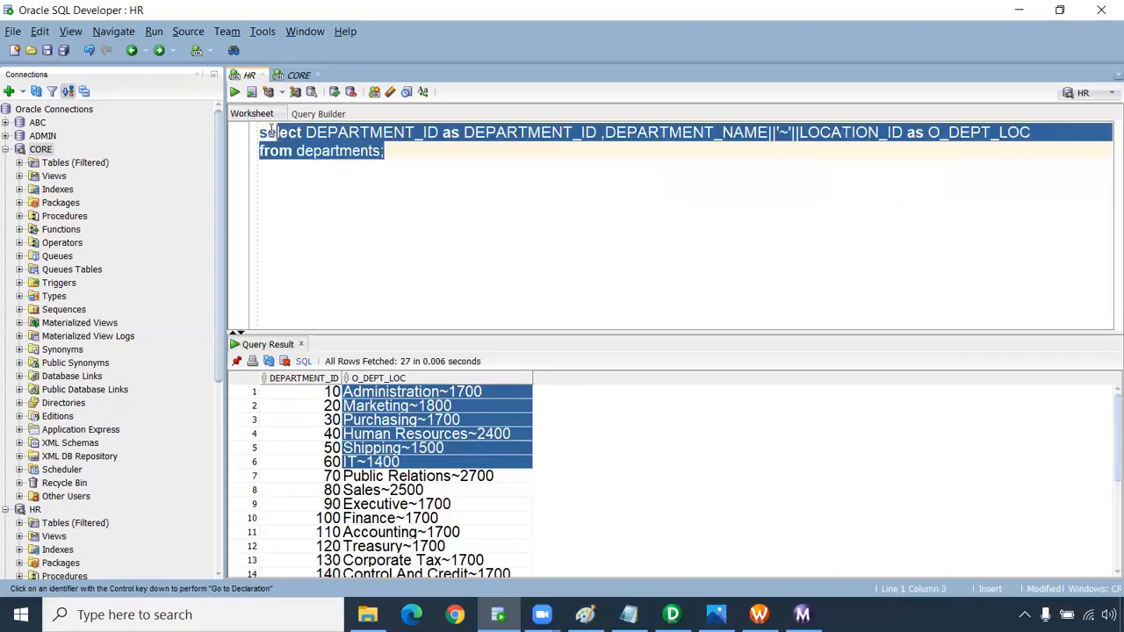
click(381, 151)
key(ctrl+a)
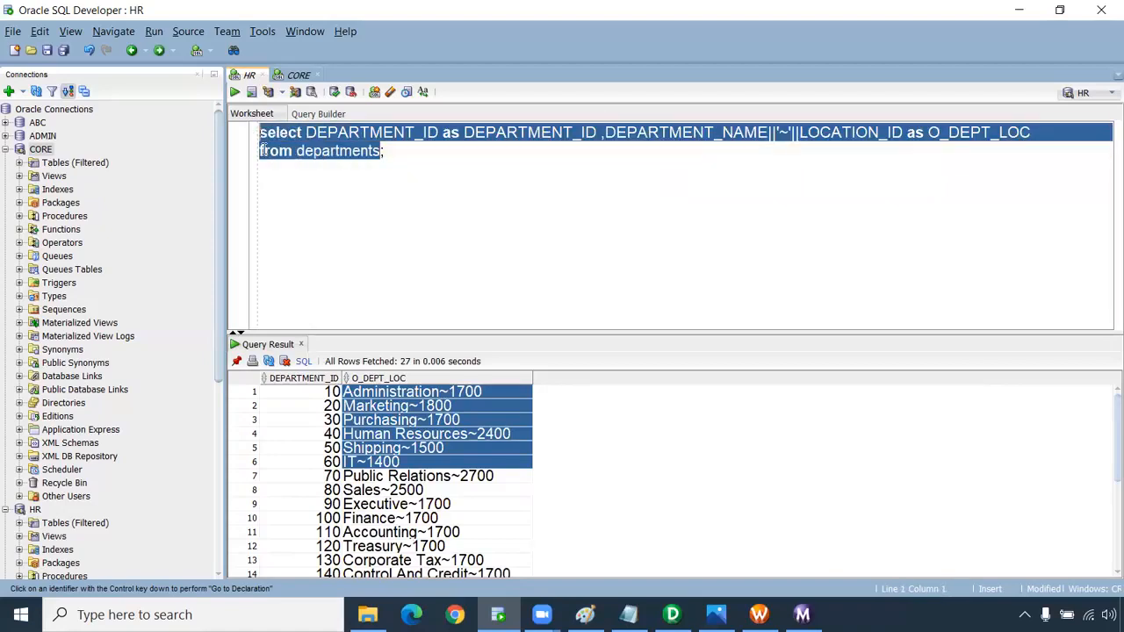
click(673, 615)
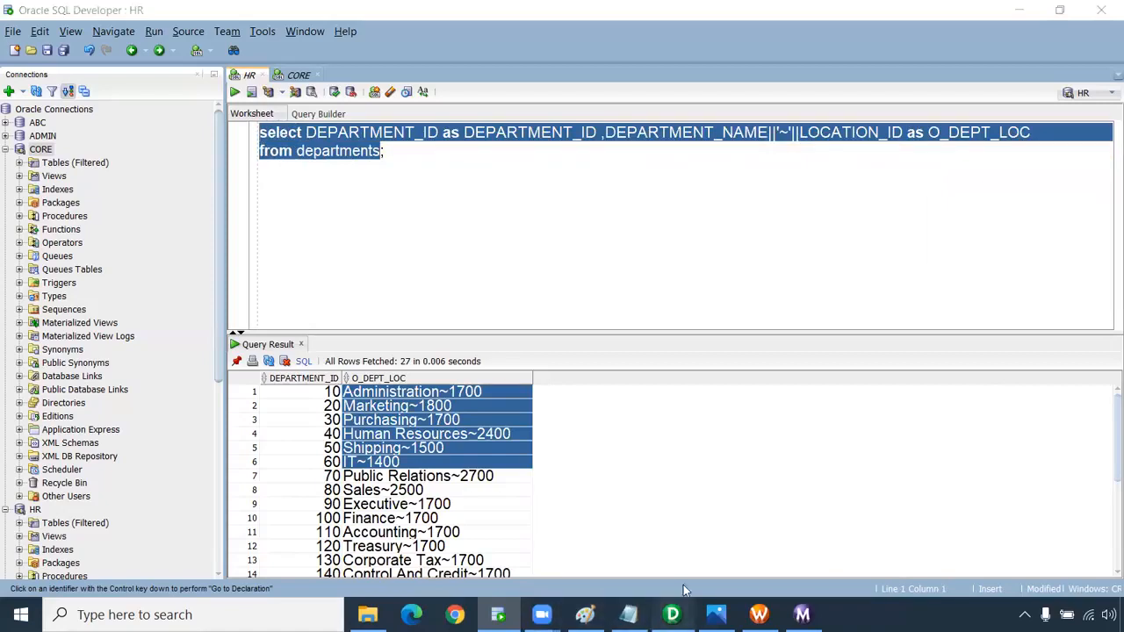
click(227, 75)
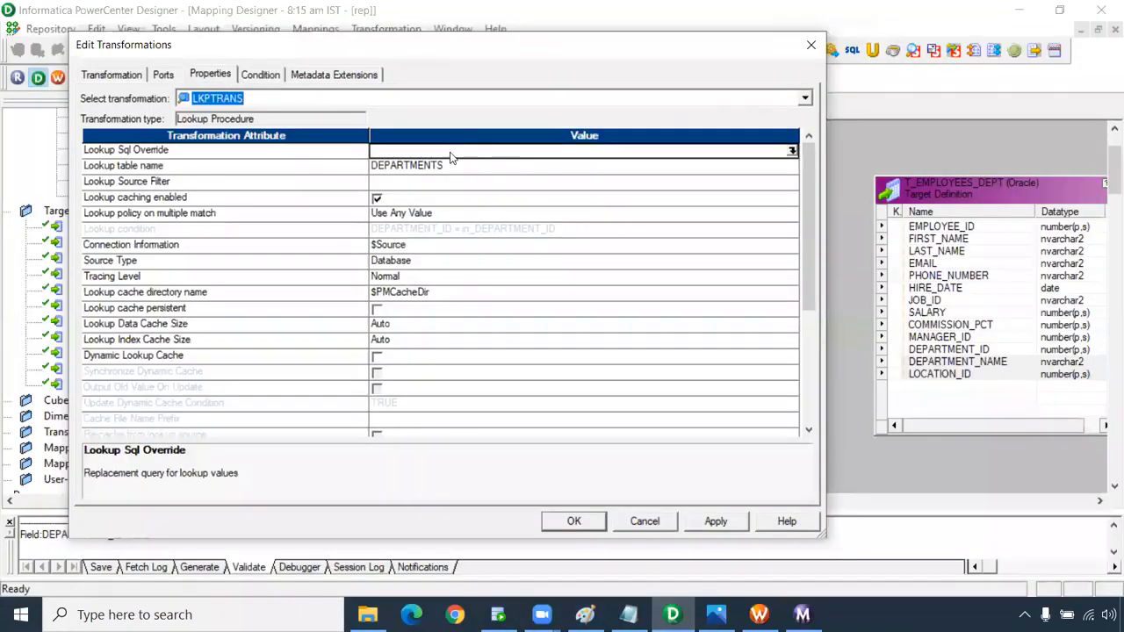
Paste the tested query as LKPTRANS's Lookup Sql Override, check its aliases against the ports, and close with OK.
click(791, 151)
text(select DEPARTMENT_ID as DEPARTMENT_ID,DEPARTMENT_NAME||'~'||LOCATION_ID as O_DEPT_LOC from departments)
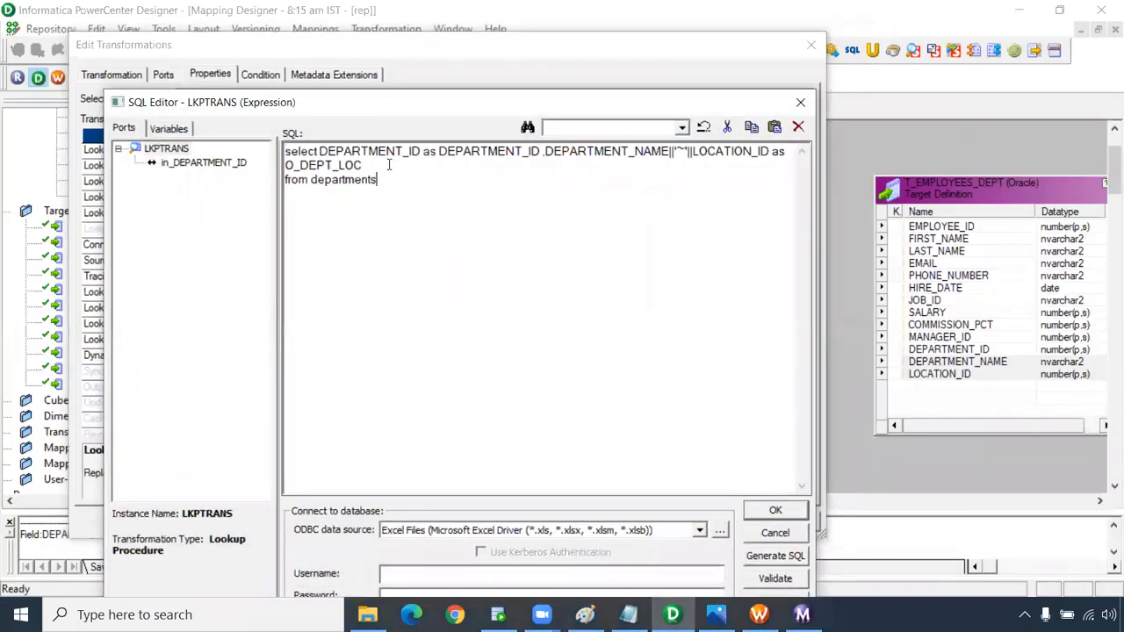
key(BackSpace)
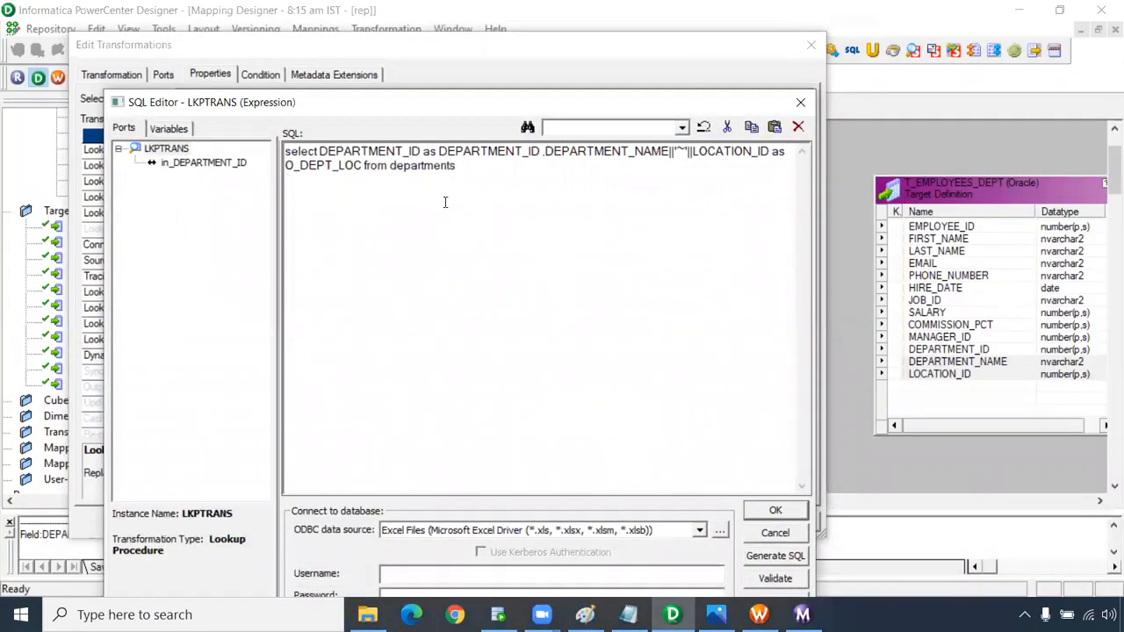
drag(539, 151, 439, 151)
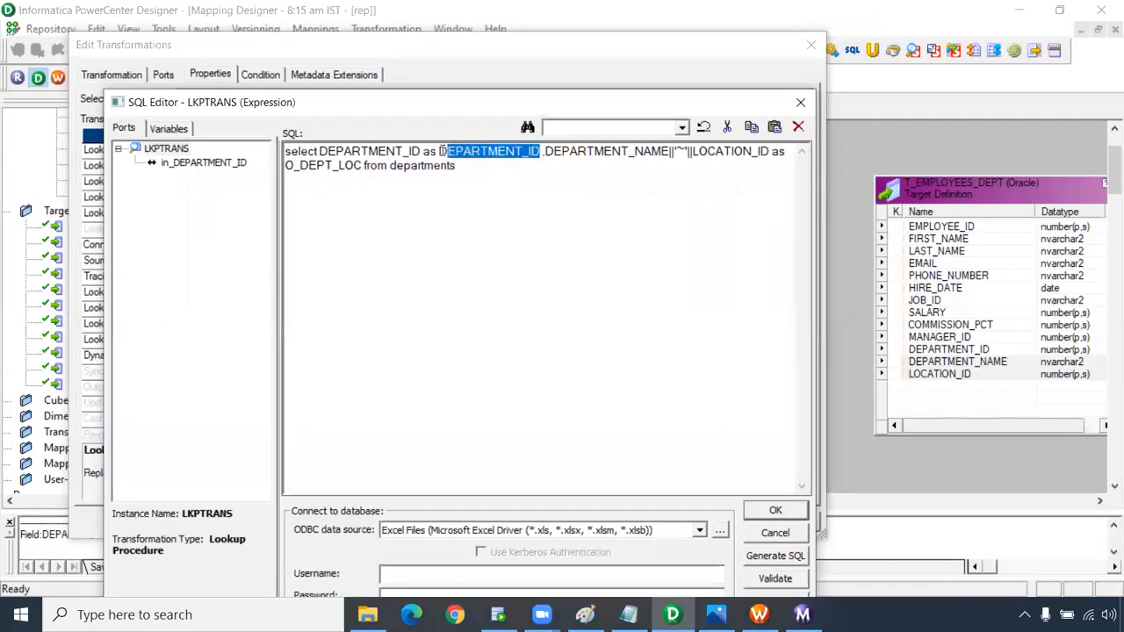
drag(363, 165, 284, 166)
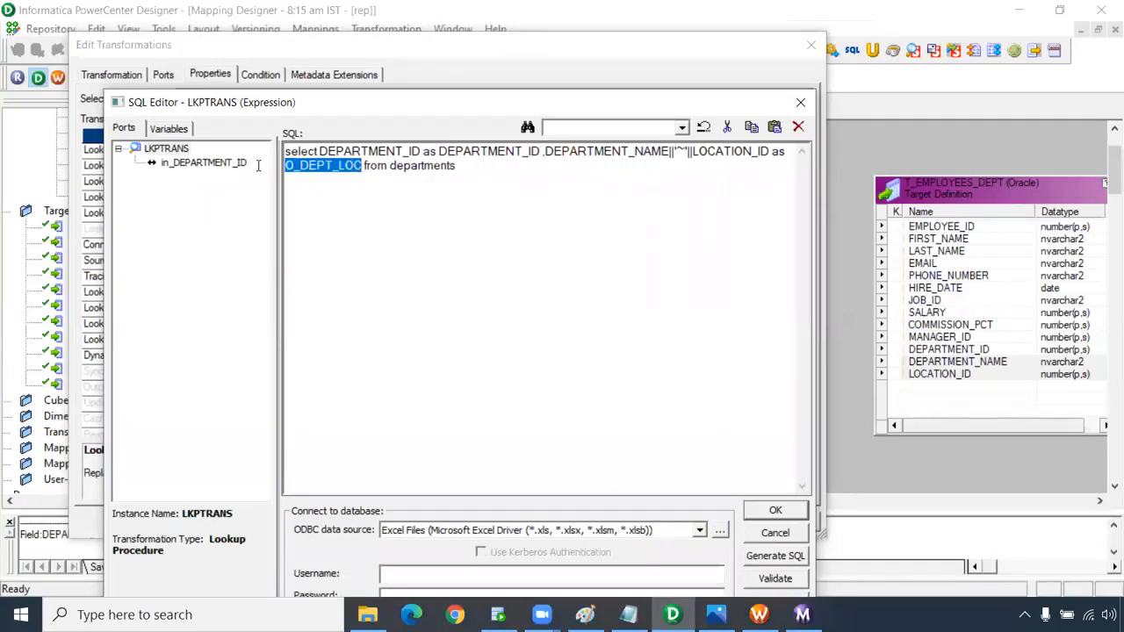
click(775, 512)
click(715, 524)
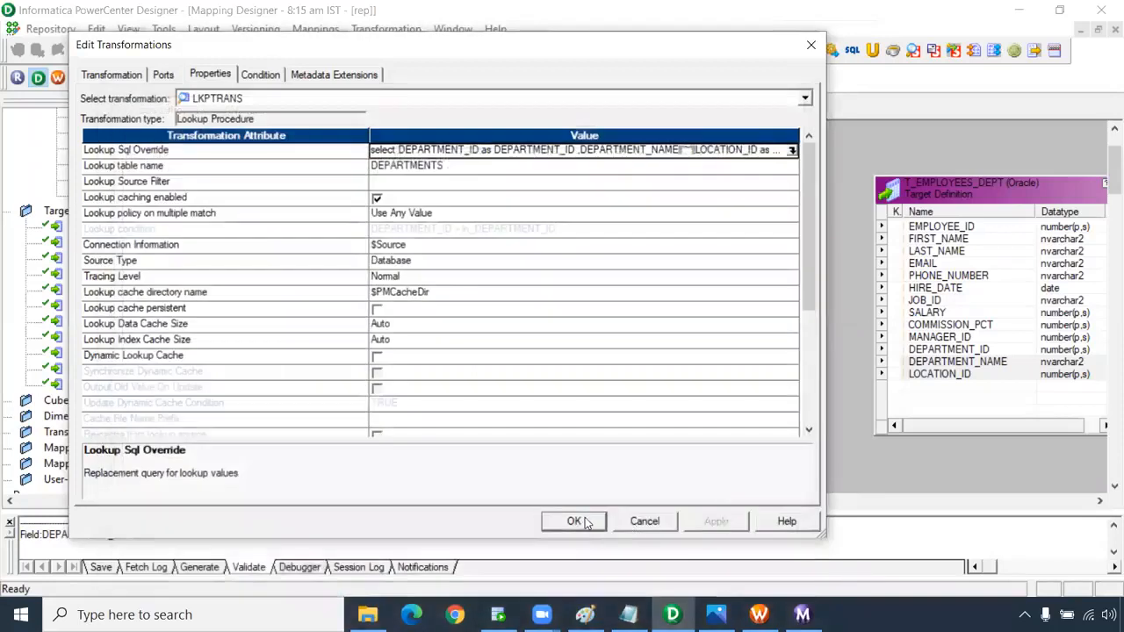
click(164, 75)
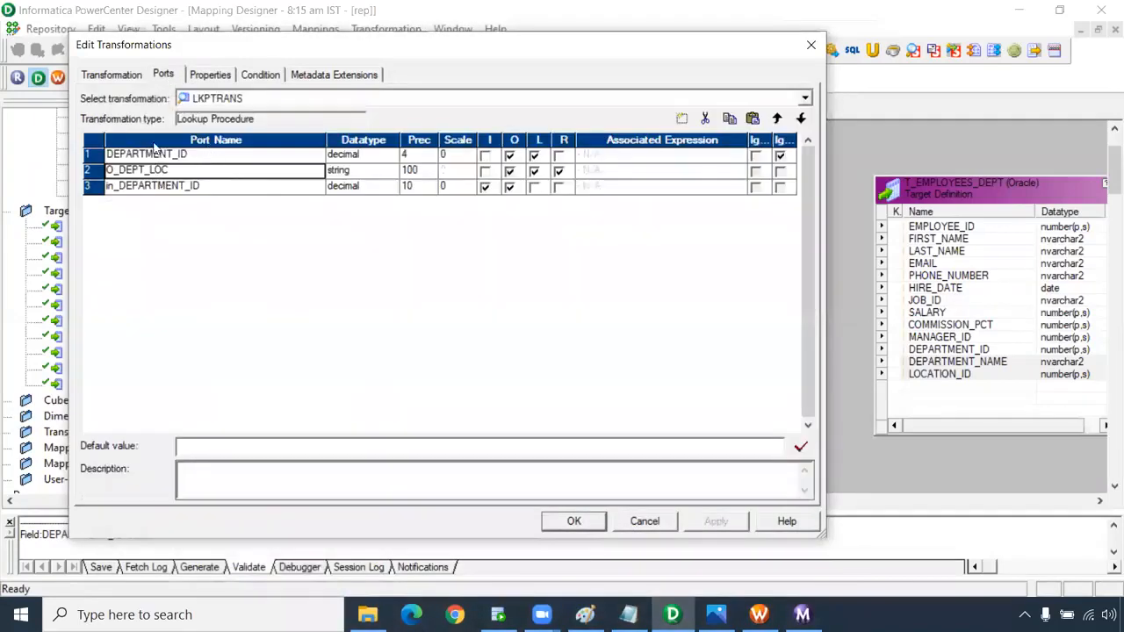
click(220, 76)
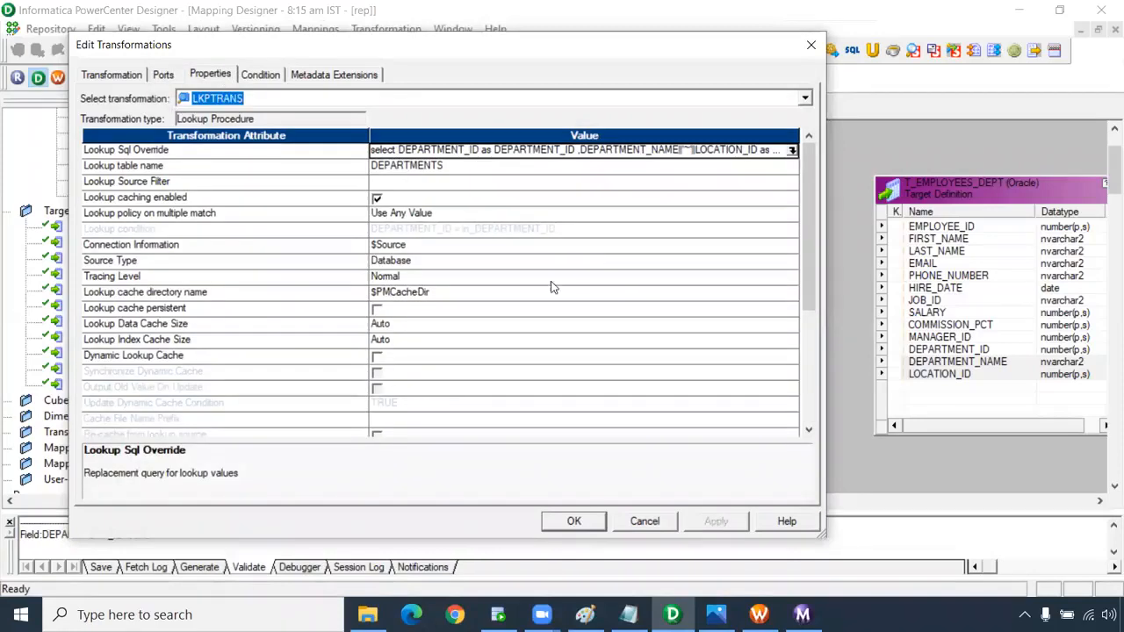
click(575, 522)
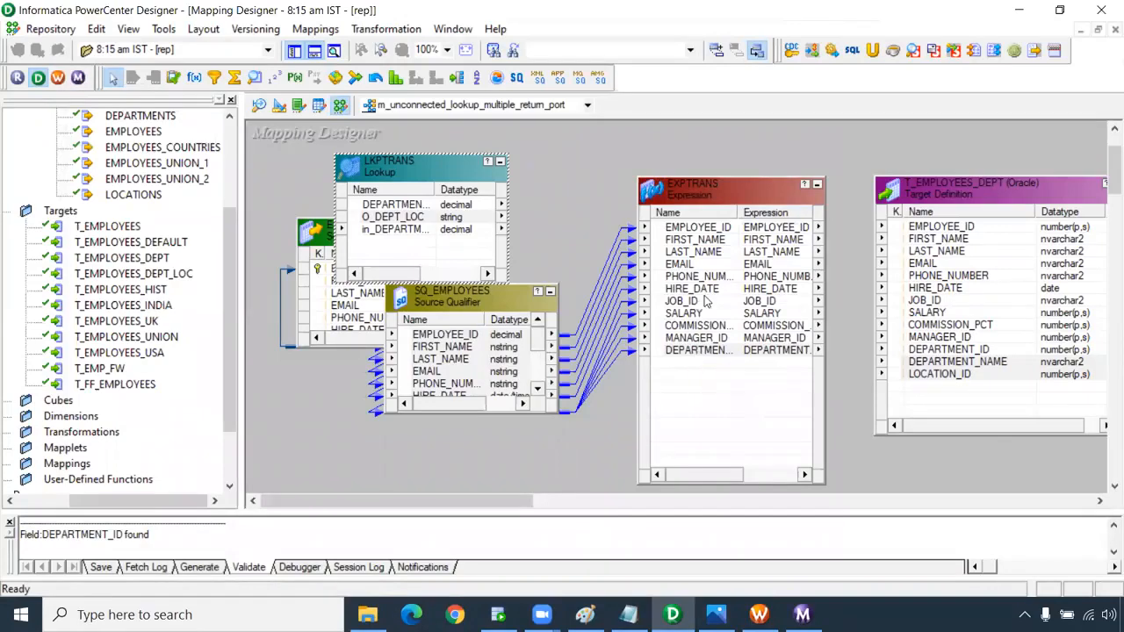
Link the EXPTRANS ports EMPLOYEE_ID through MANAGER_ID and DEPARTMENT_ID to the T_EMPLOYEES_DEPT columns.
click(691, 228)
shift+click(690, 340)
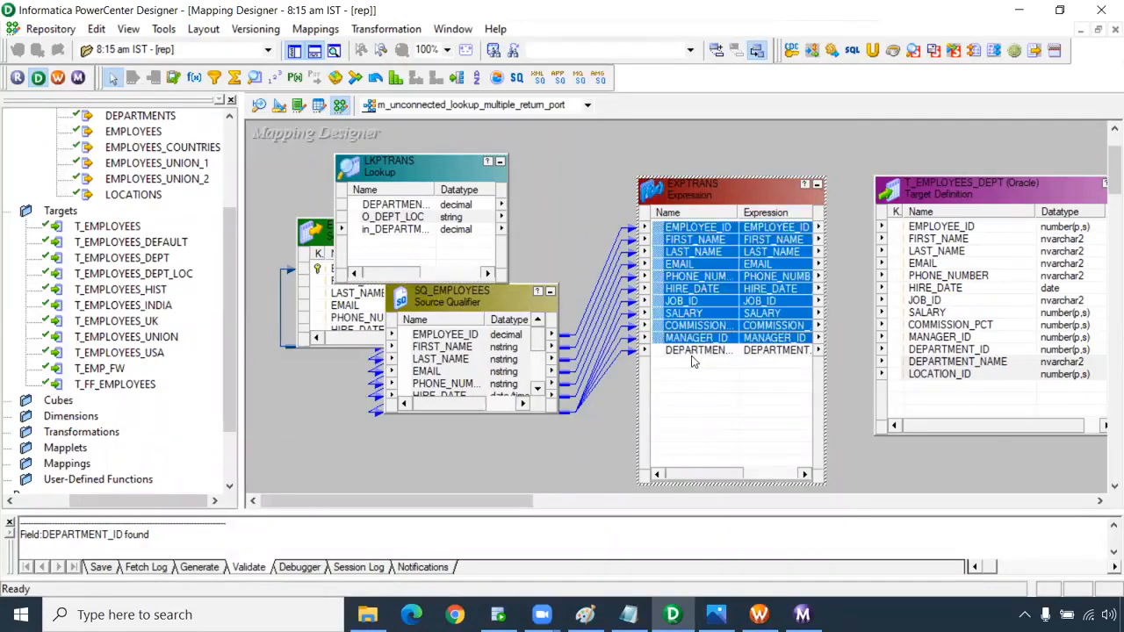
shift+click(694, 350)
drag(669, 230, 961, 237)
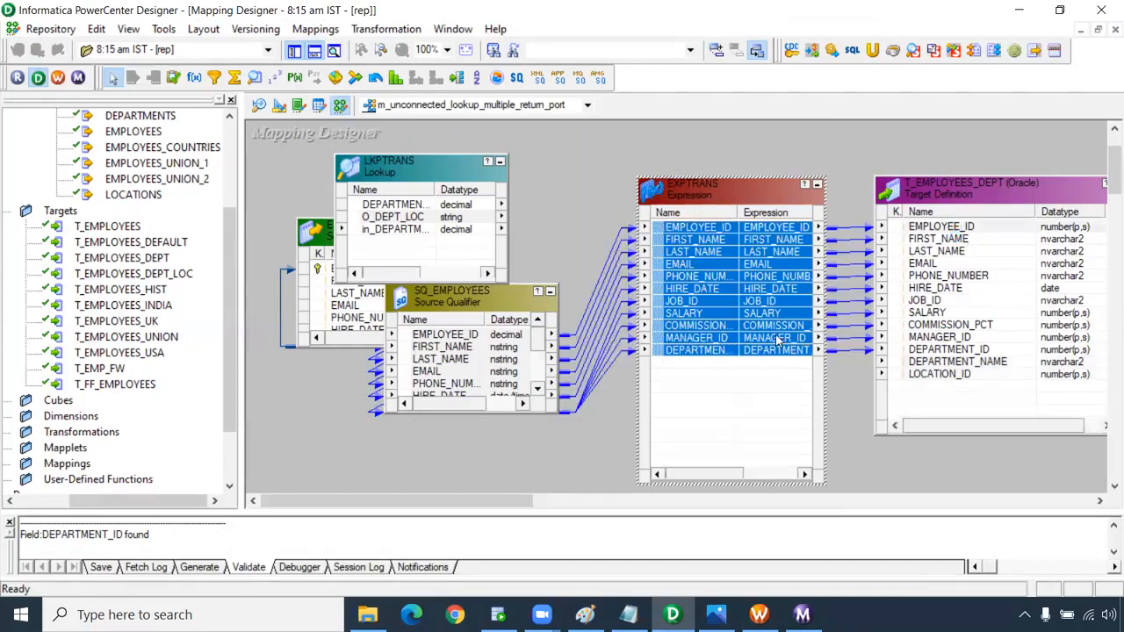
Add a new EXPTRANS port below v_dept_name_loc_id named o_dept_name_loc_id.
click(728, 363)
double_click(727, 365)
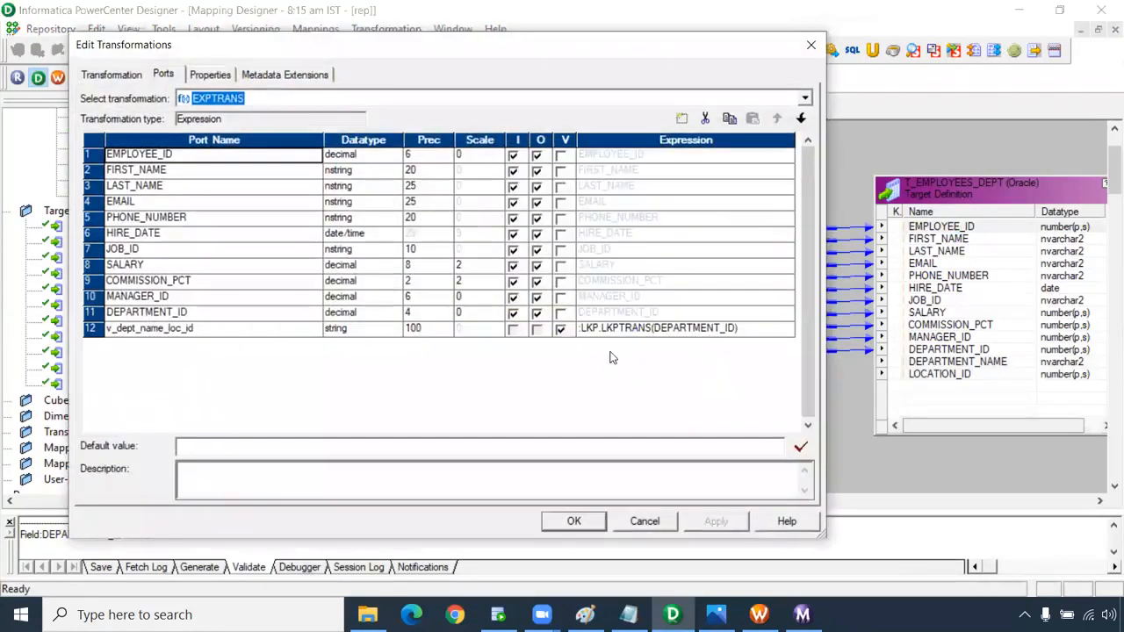
click(297, 326)
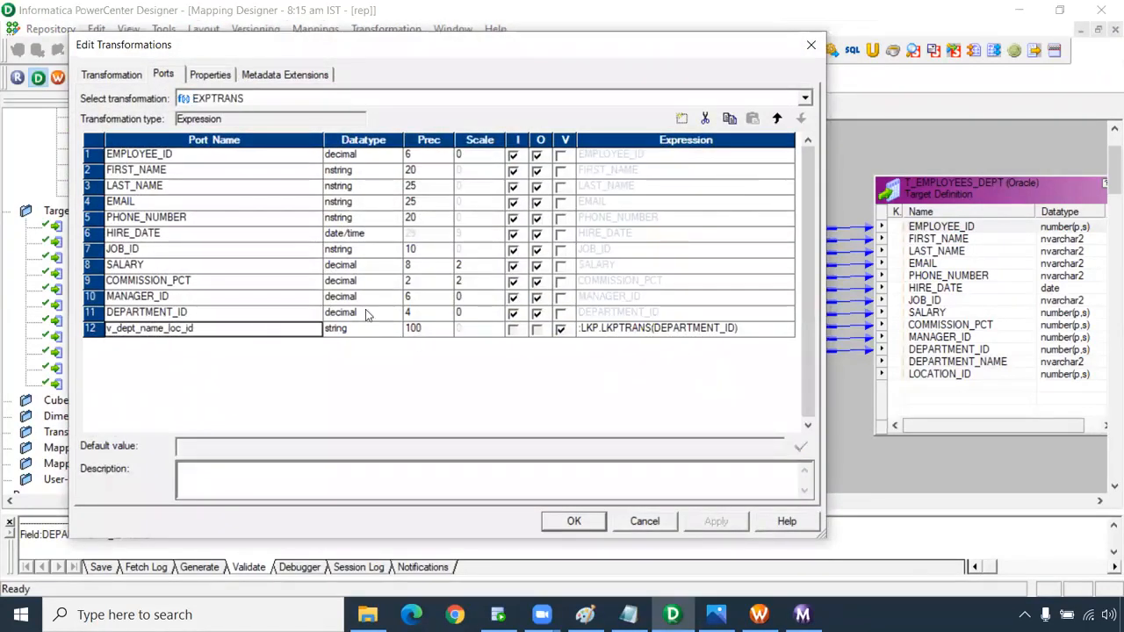
click(681, 118)
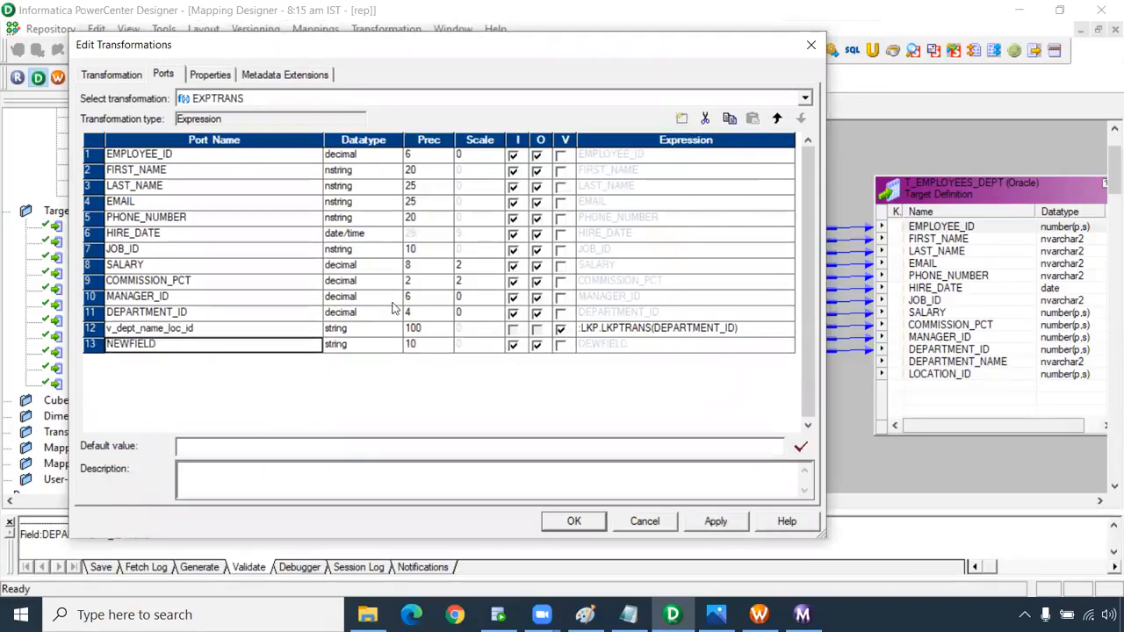
click(185, 347)
drag(185, 347, 113, 344)
drag(193, 331, 93, 337)
key(ctrl+c)
click(160, 344)
drag(160, 344, 72, 344)
key(ctrl+v)
key(BackSpace)
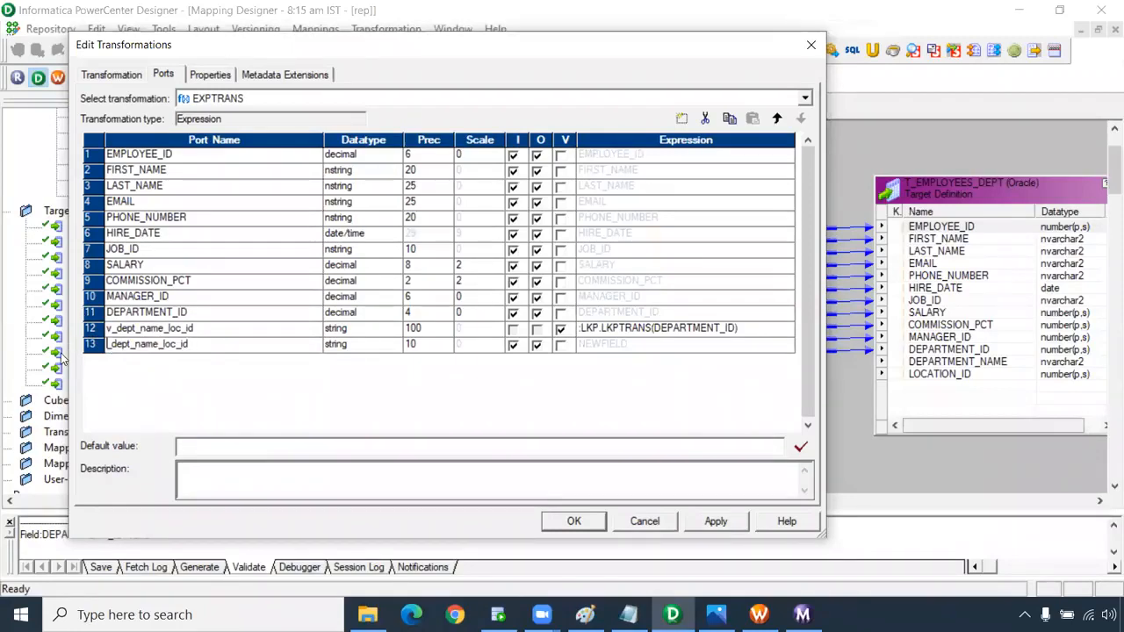
text(o)
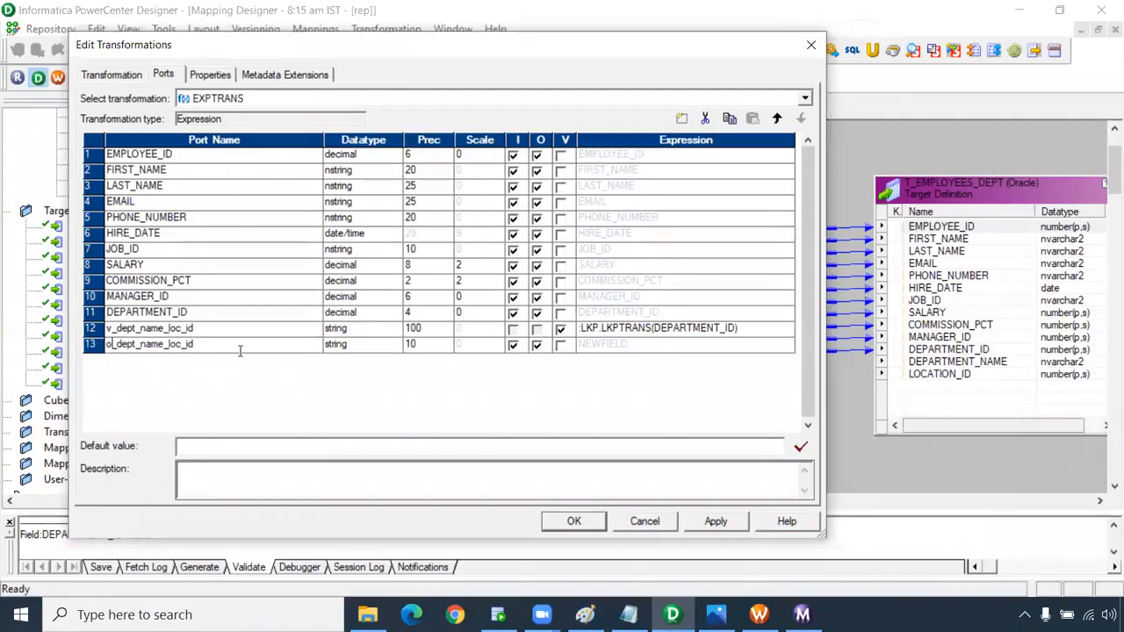
Make o_dept_name_loc_id output-only with precision 100 and expression v_dept_name_loc_id.
click(420, 345)
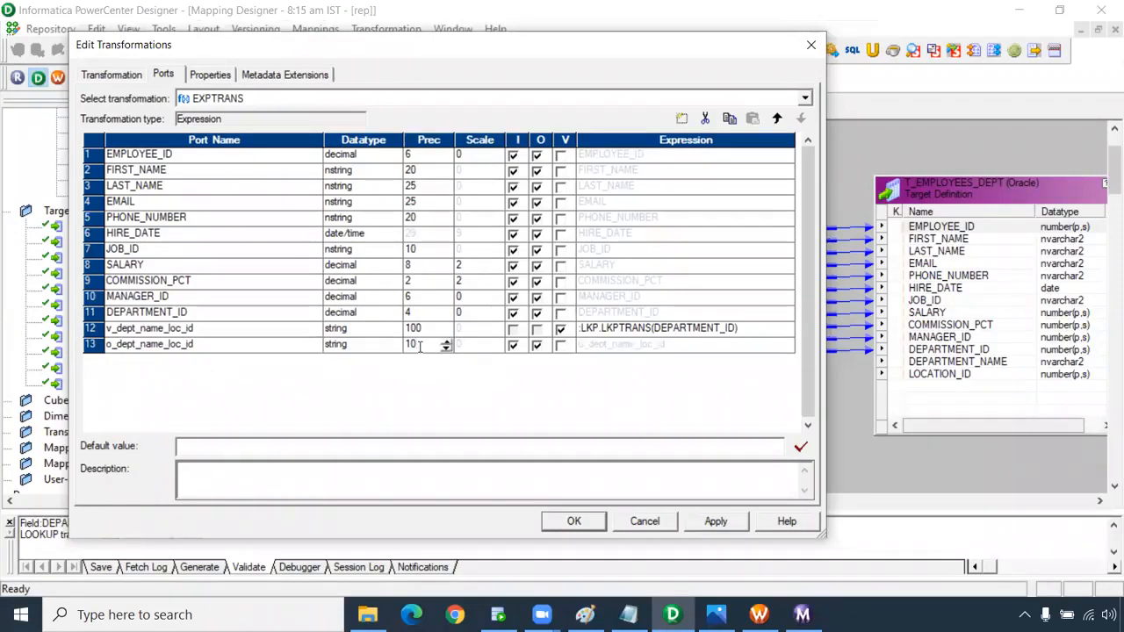
click(513, 345)
click(582, 345)
key(BackSpace)
text(v_dept_name_loc_id)
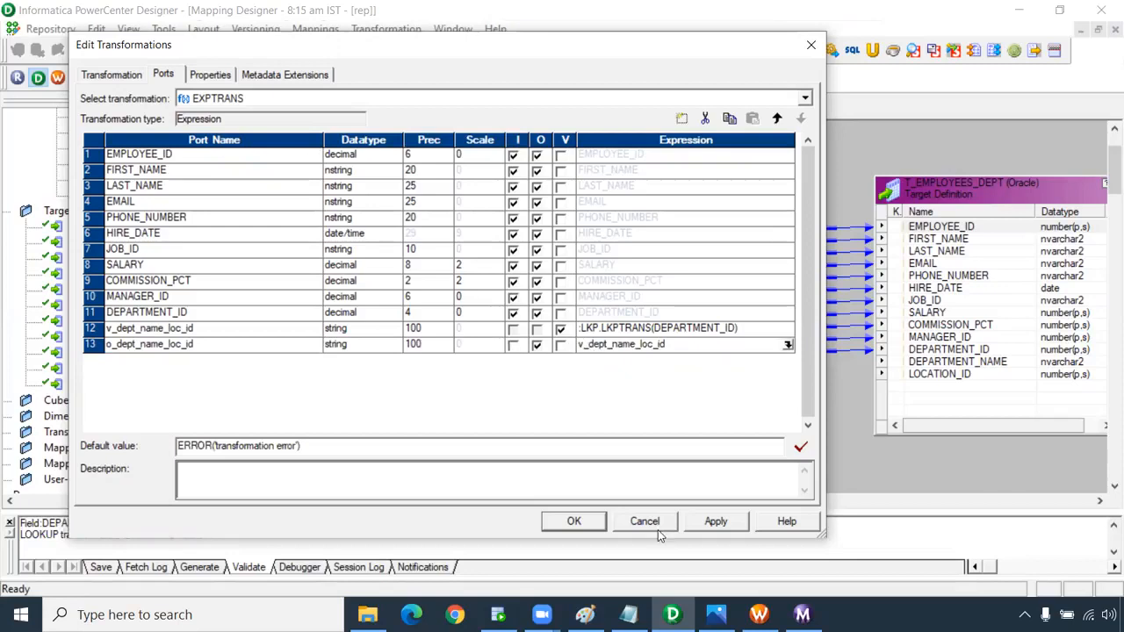
click(573, 520)
Connect o_dept_name_loc_id to the target's DEPARTMENT_NAME, Arrange All the mapping, and go to Workflow Manager.
drag(759, 363, 944, 362)
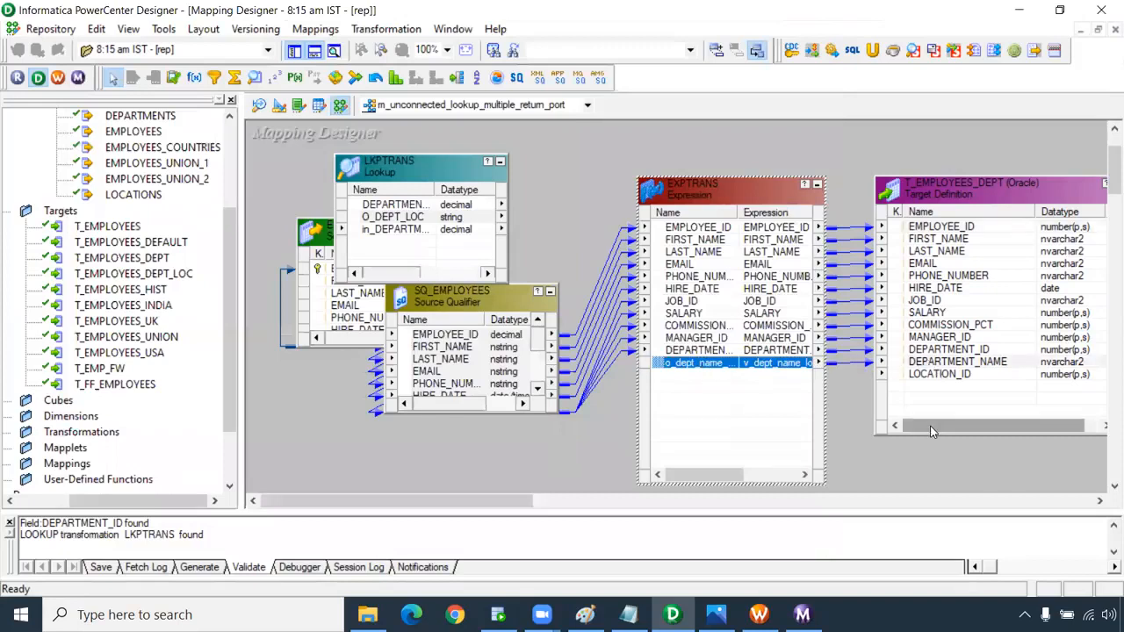
click(948, 374)
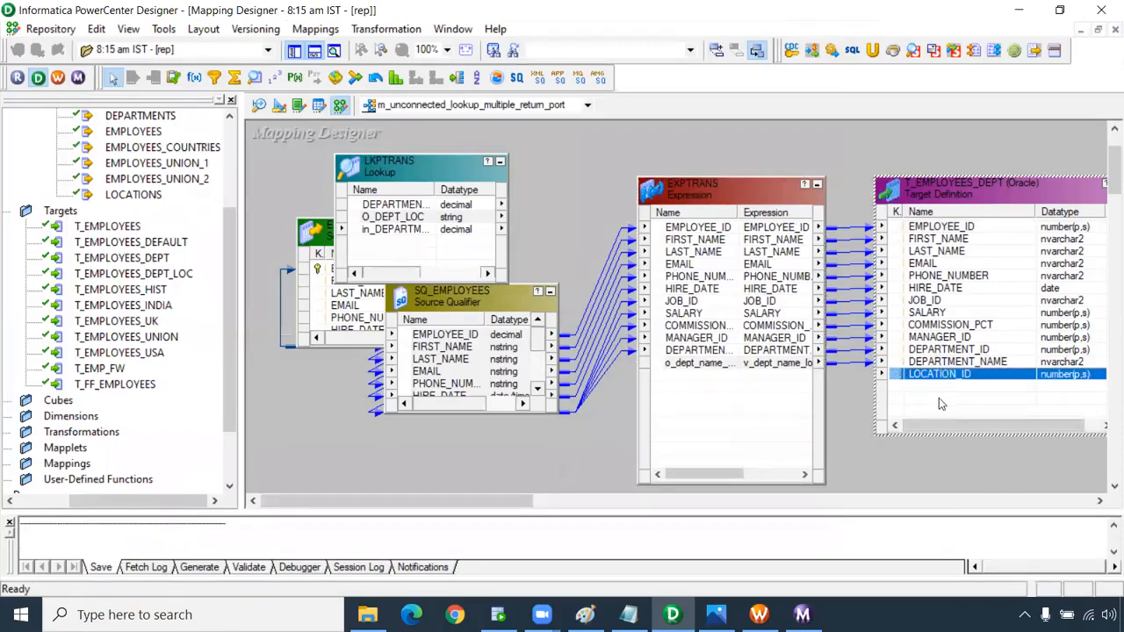
right_click(550, 201)
click(600, 297)
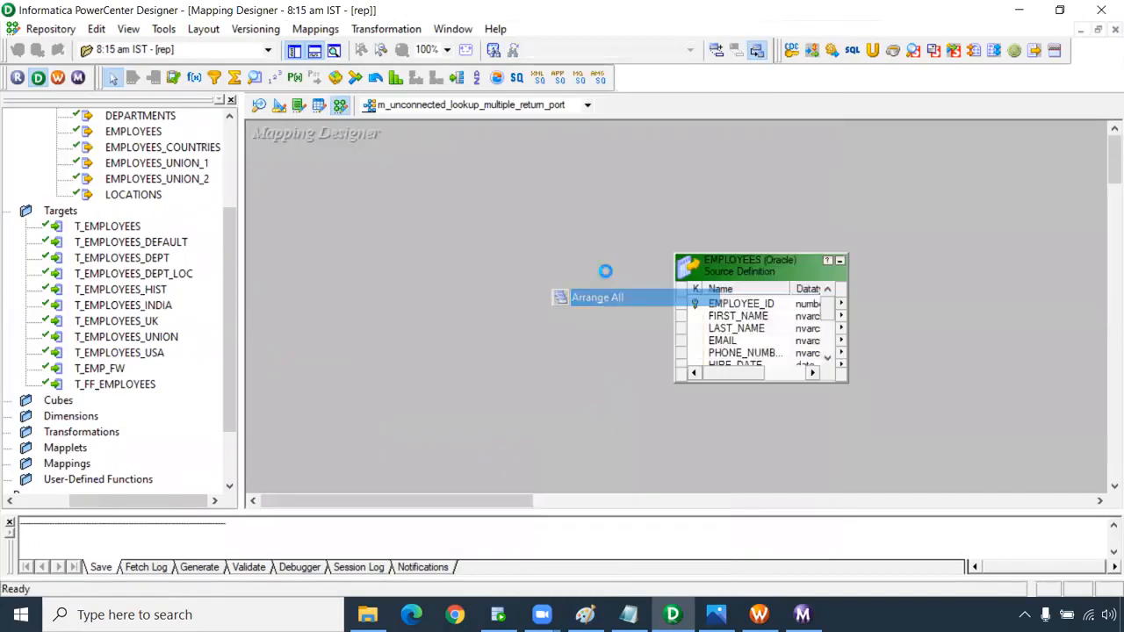
drag(505, 500, 610, 500)
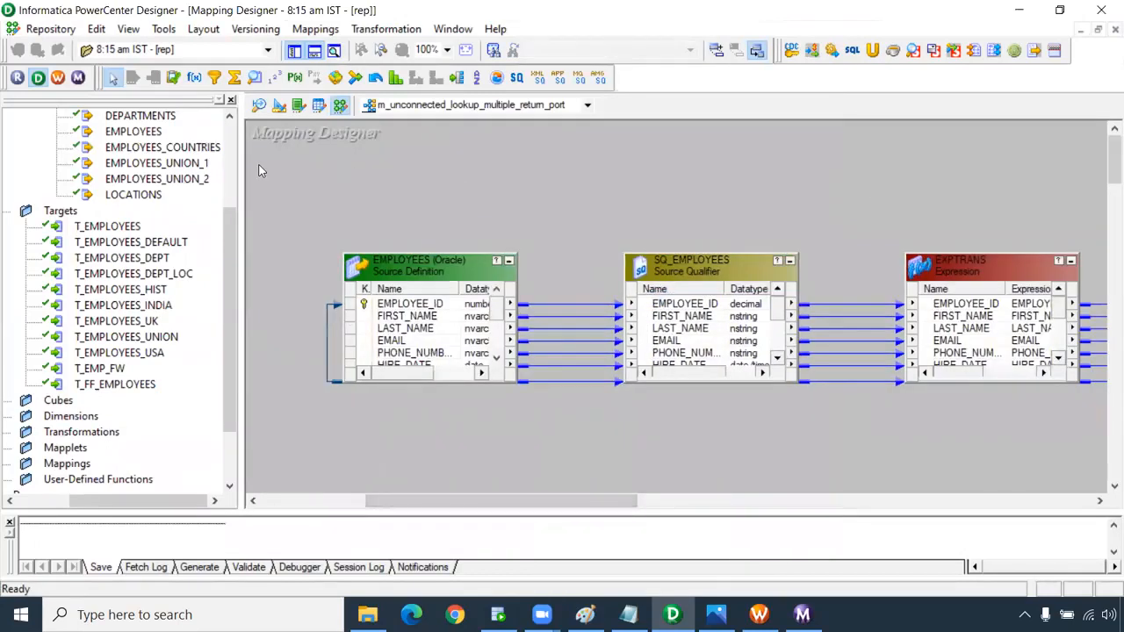
click(60, 78)
Create a new workflow named wf_Unconnected_lookup_multiple_return.
click(301, 29)
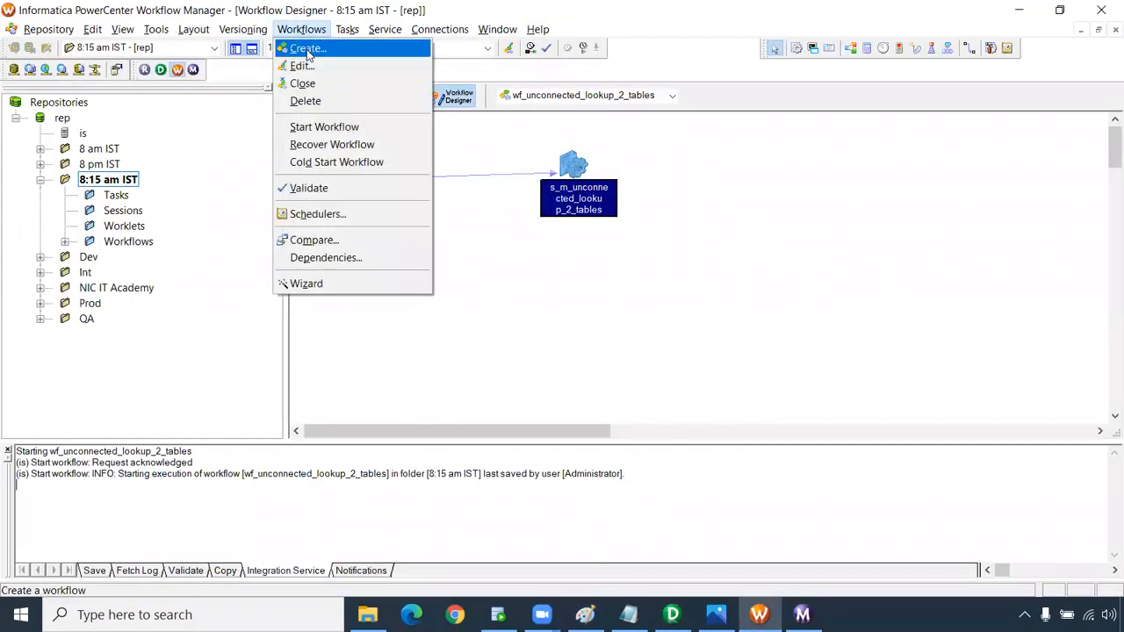
click(303, 46)
text(wf_)
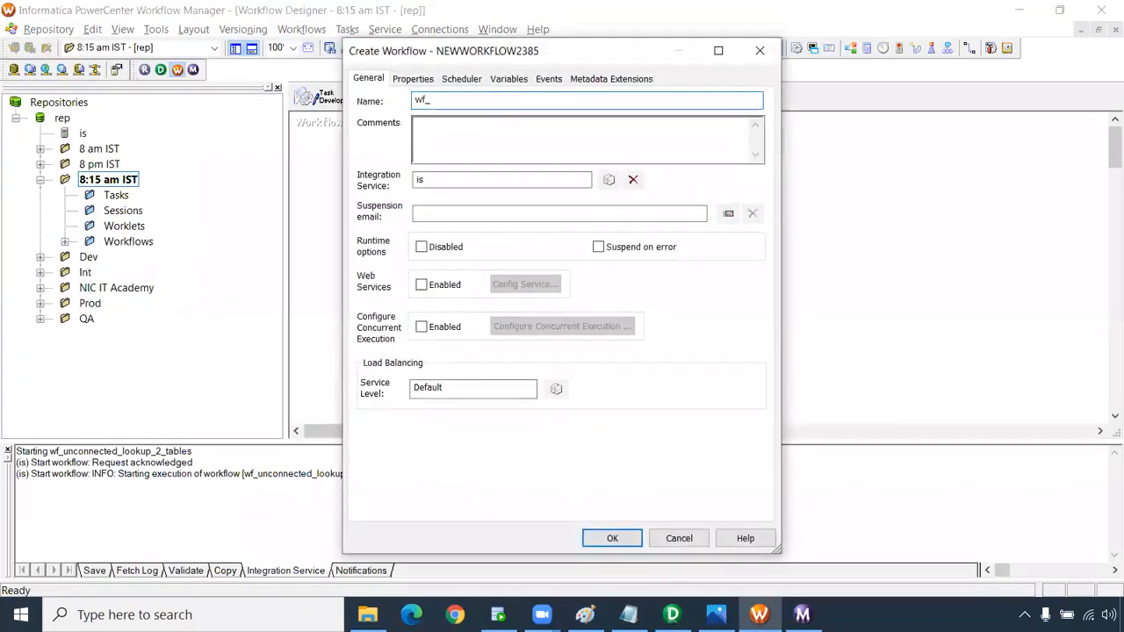
text(Unconnected_lookup_multiple_ret)
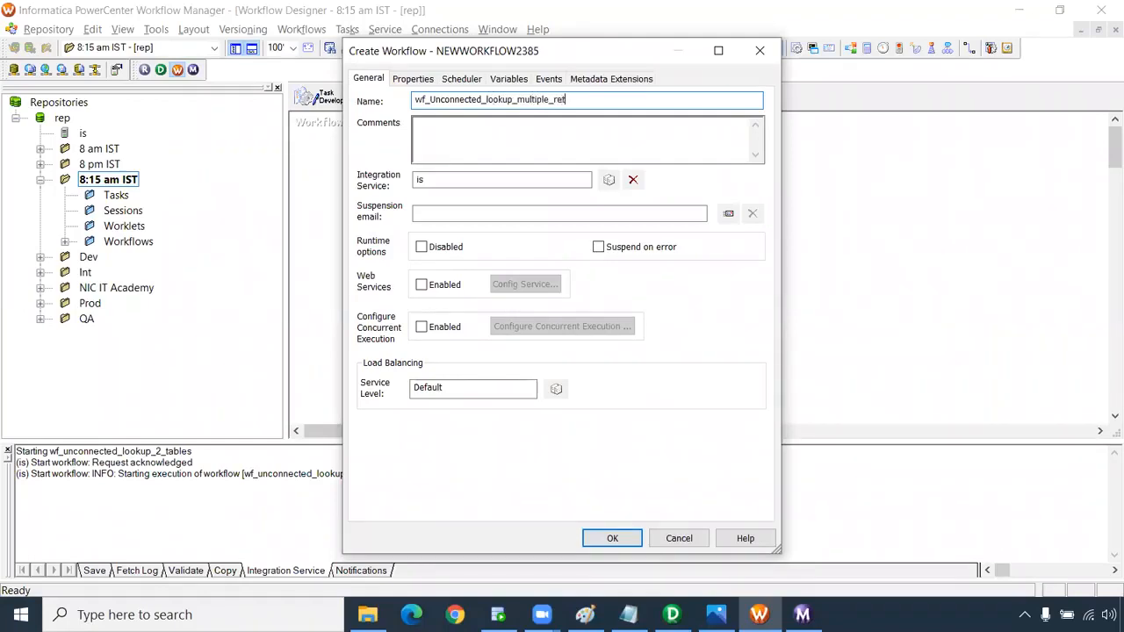
text(urn)
key(Return)
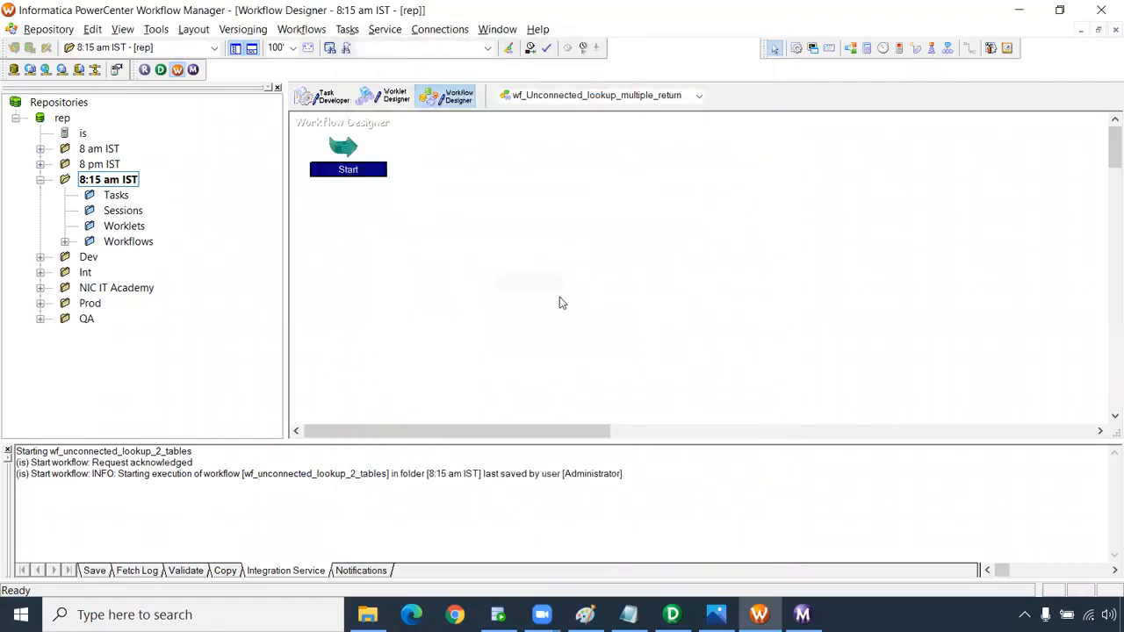
Add a session for m_unconnected_lookup_multiple_return_port and link Start to it.
click(797, 47)
click(591, 173)
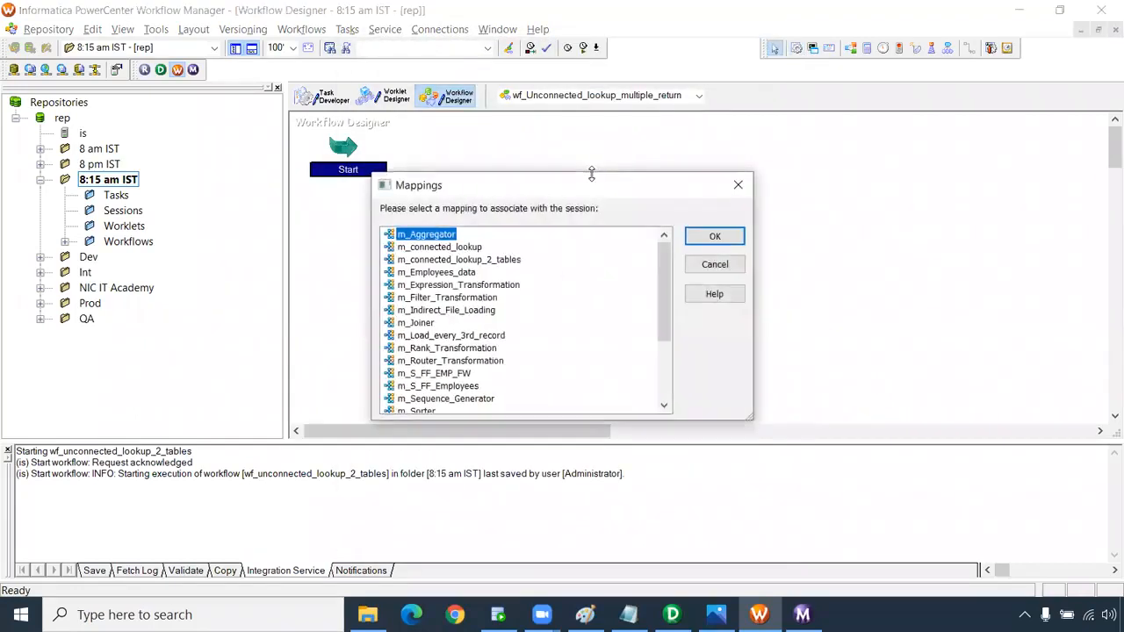
scroll(526, 299, down, 3)
click(529, 390)
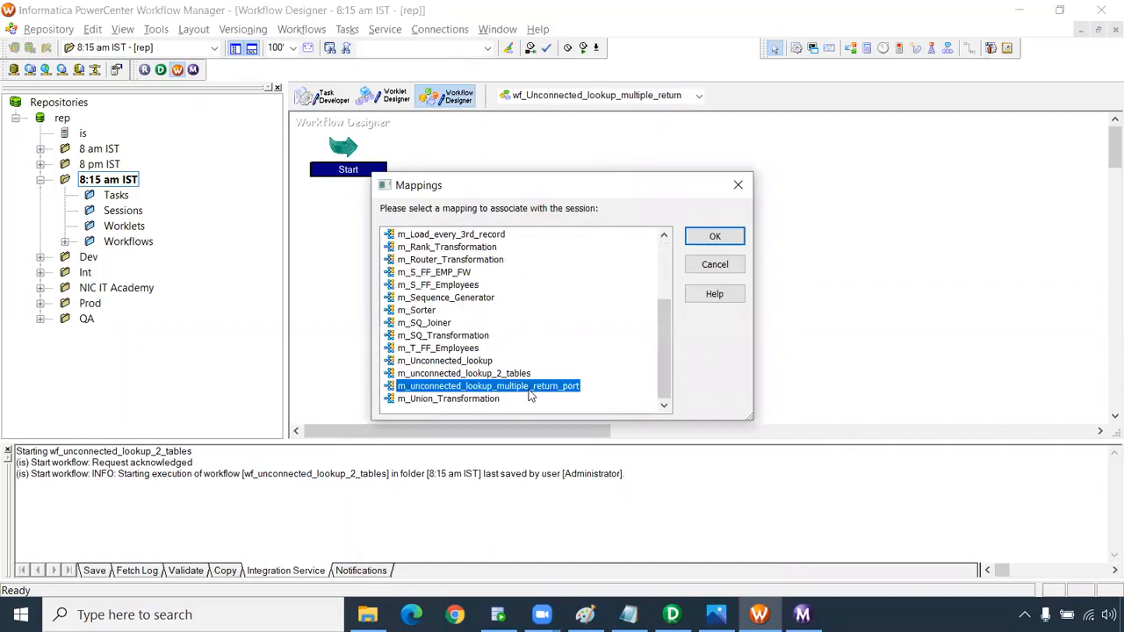
click(711, 237)
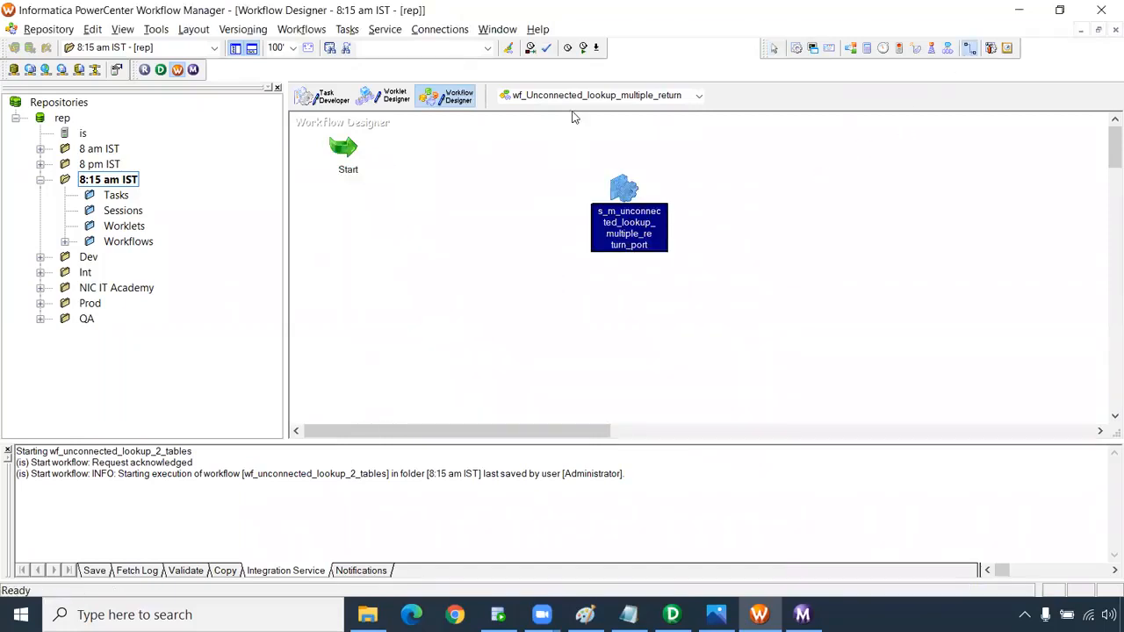
drag(347, 151, 624, 189)
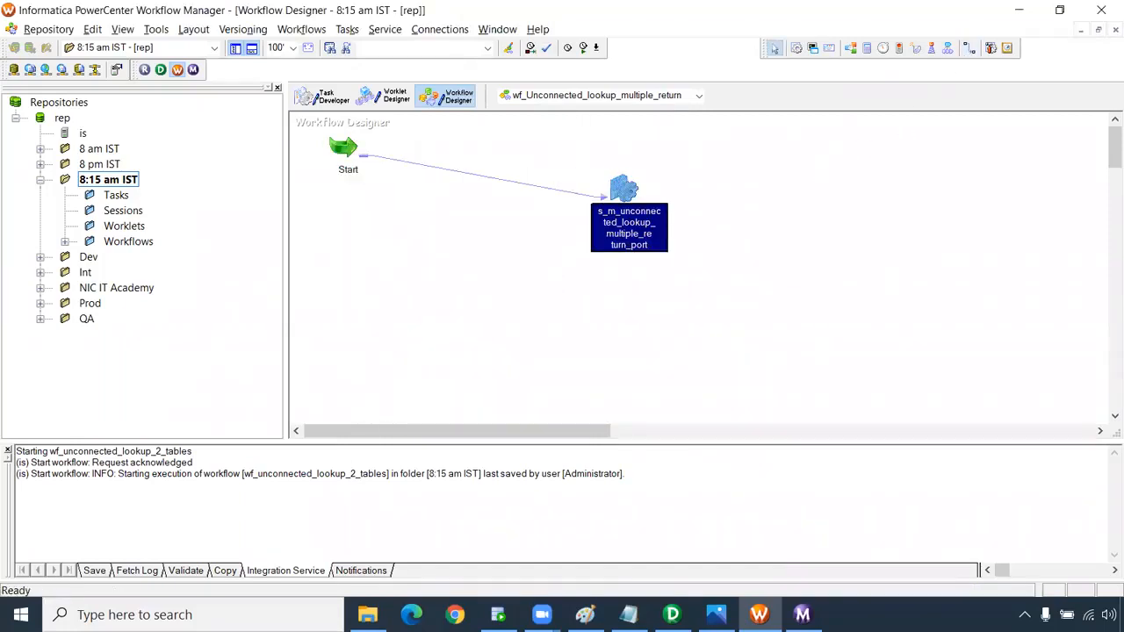
double_click(626, 219)
Set the LKPTRANS lookup connection to Oracle_Src in the session's mapping properties.
click(303, 122)
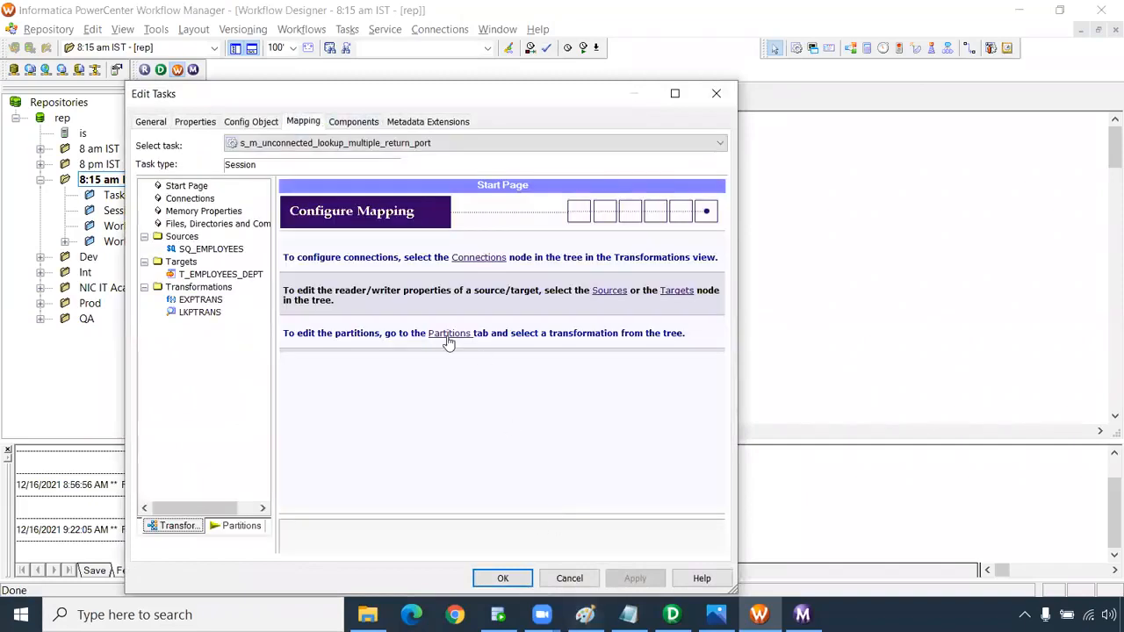
click(209, 302)
click(200, 313)
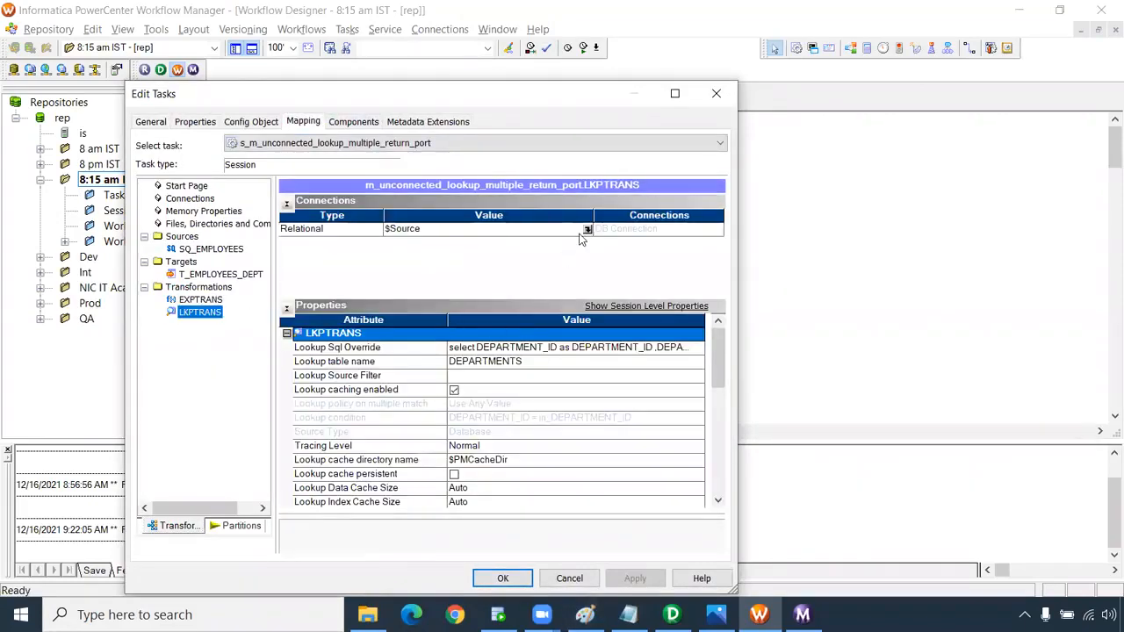
click(586, 229)
click(307, 246)
click(351, 340)
click(525, 249)
Set the T_EMPLOYEES_DEPT target connection to Oracle_Tgt.
click(251, 275)
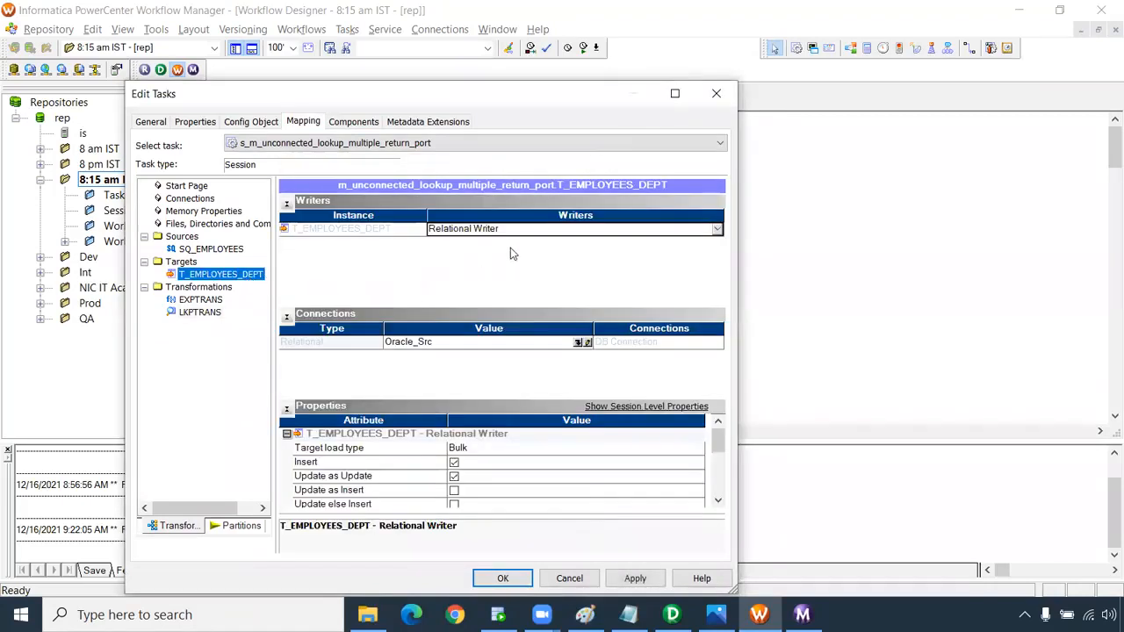
click(581, 342)
click(369, 354)
click(369, 340)
click(535, 253)
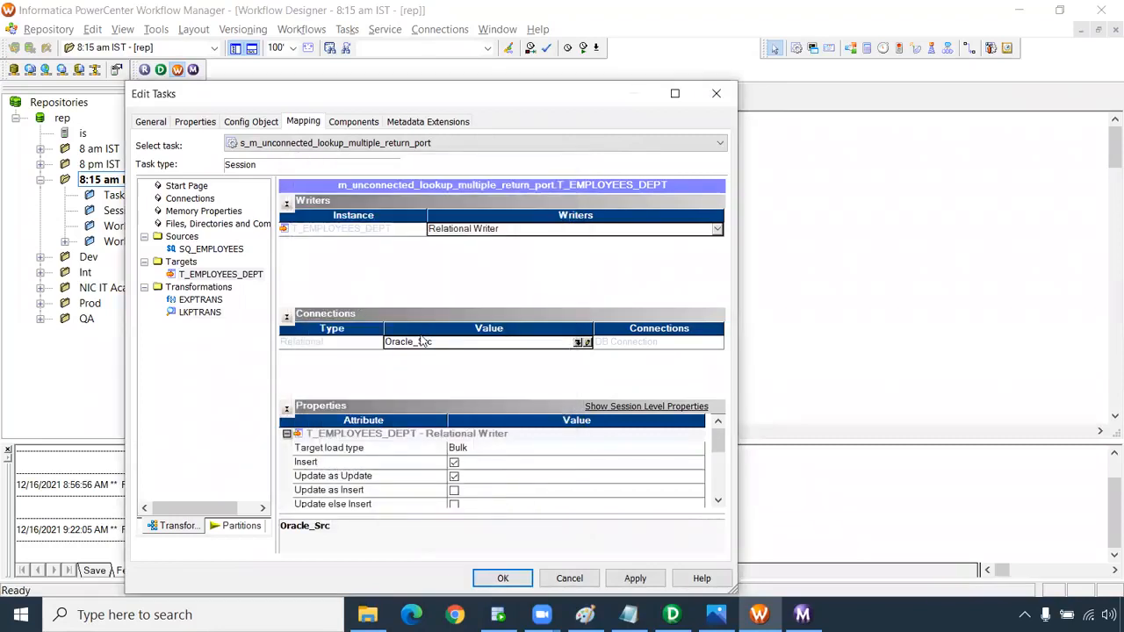
click(582, 342)
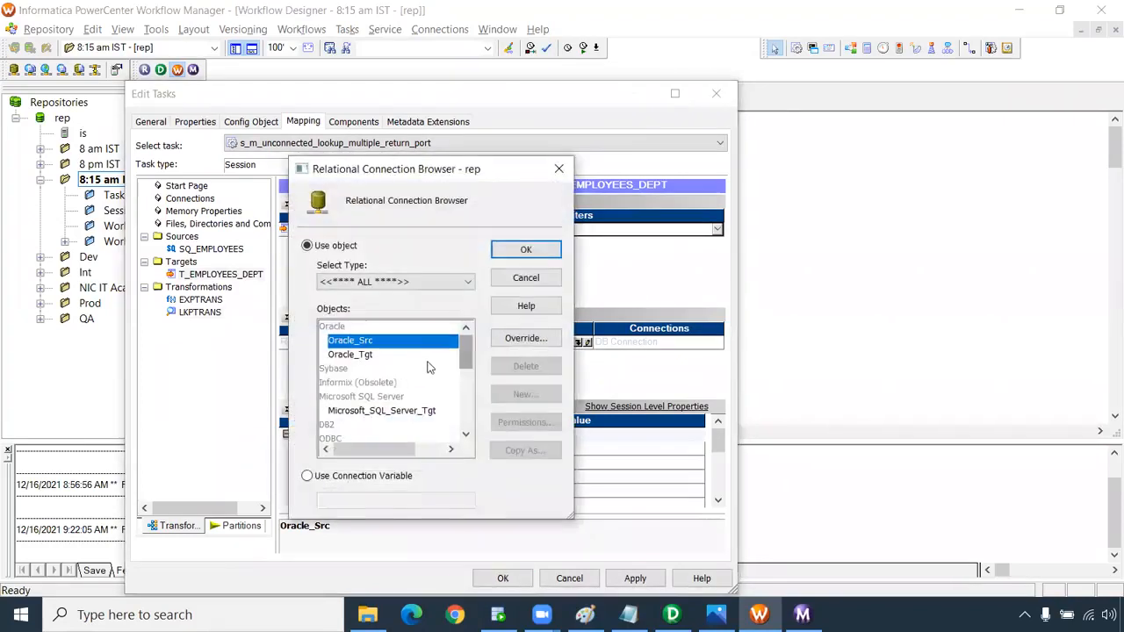
click(369, 354)
key(Escape)
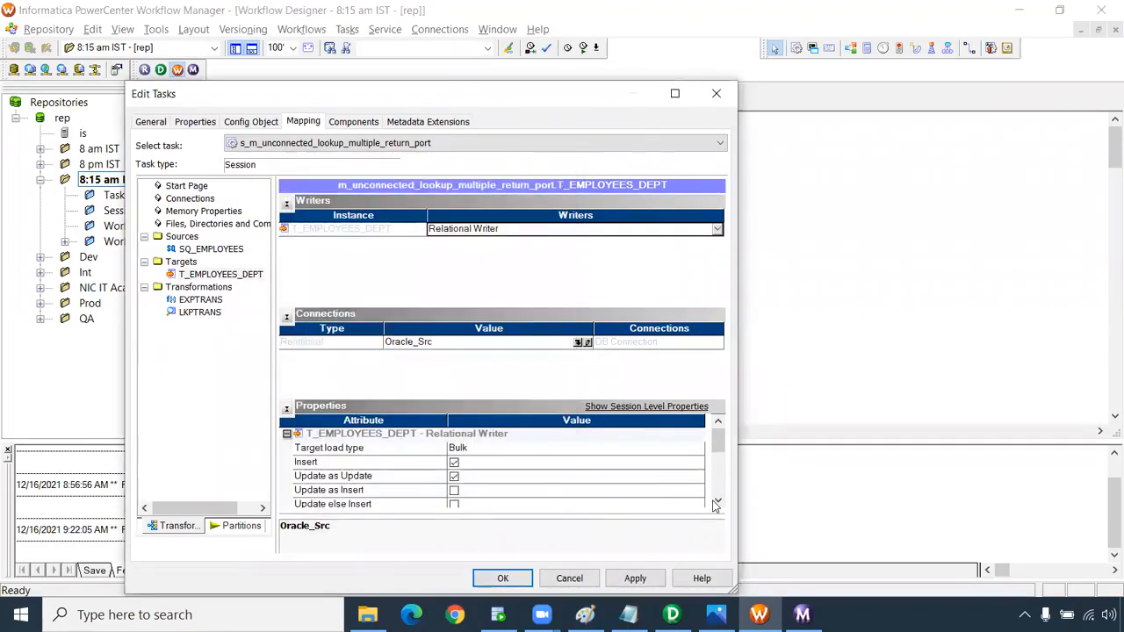
Enable truncate target table, apply the session settings, and save the workflow.
click(717, 500)
click(717, 500)
click(717, 500)
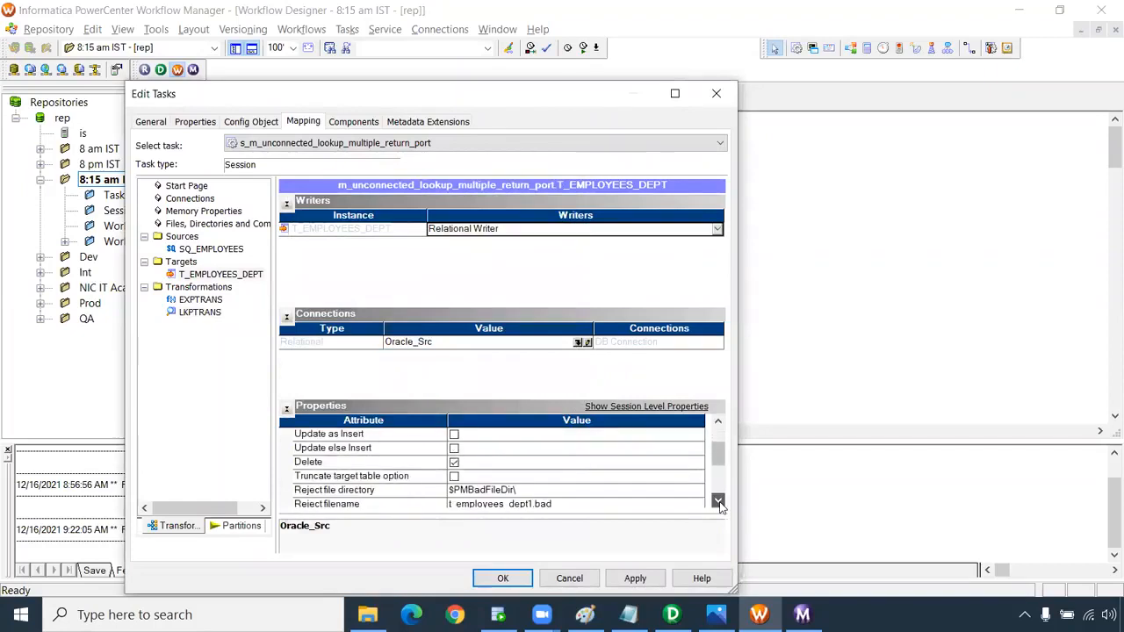
click(454, 476)
click(638, 579)
click(525, 576)
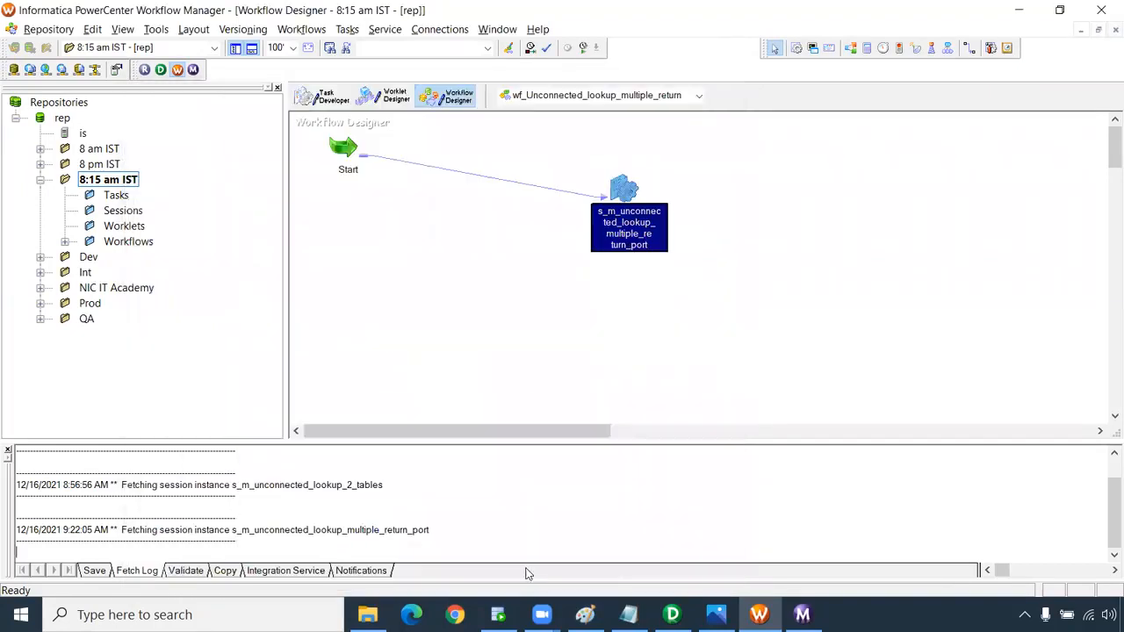
key(ctrl+s)
Start the workflow, then bring up SQL Developer's CORE worksheet.
right_click(492, 283)
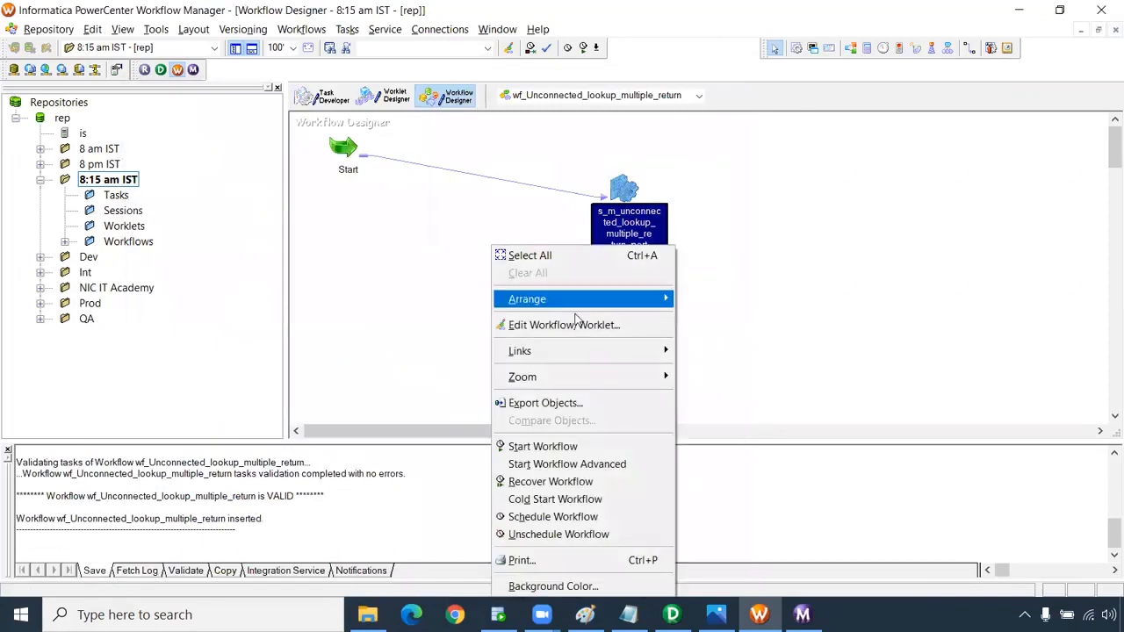
click(576, 445)
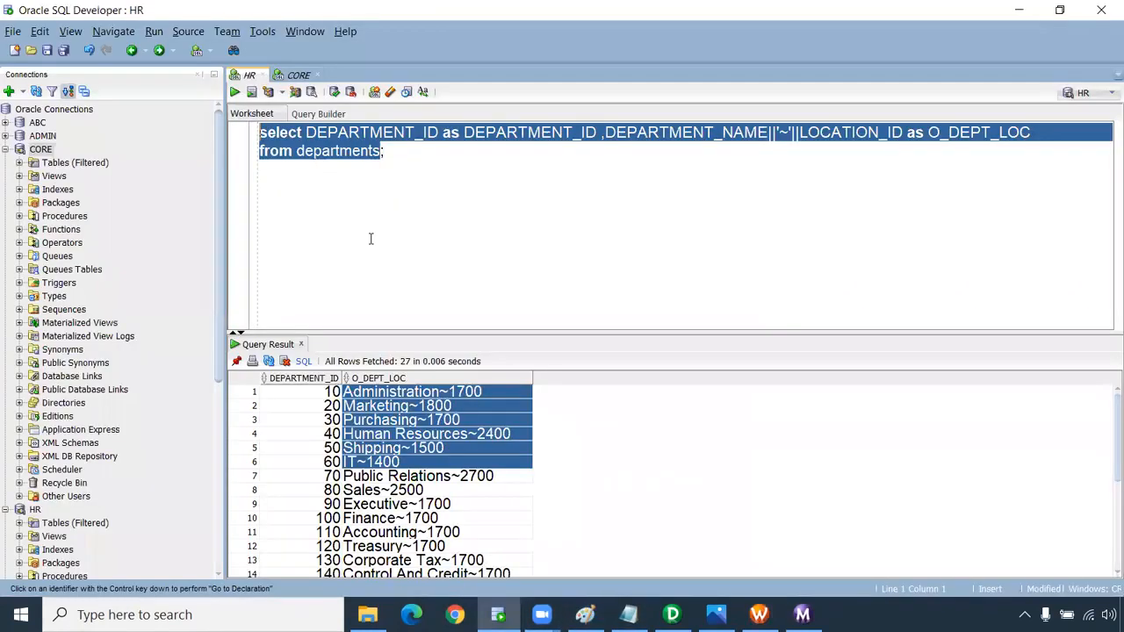
click(498, 615)
click(298, 75)
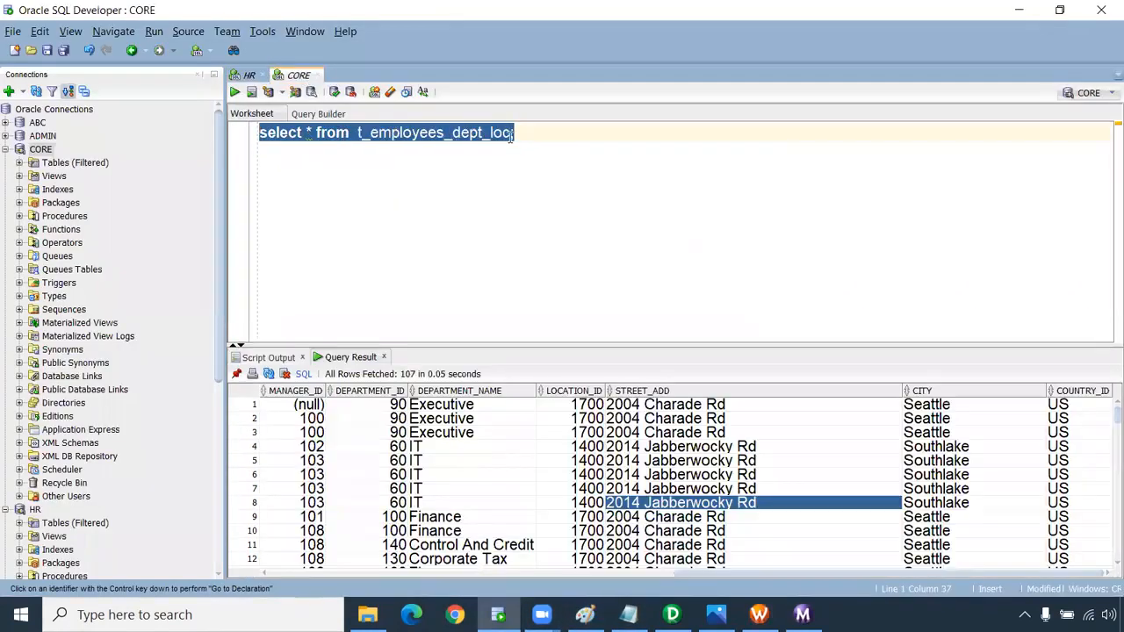
Change the query to t_employees_dept, run it, and look over the LOCATION and DEPARTMENT_NAME values.
click(512, 133)
key(Left)
key(BackSpace)
key(BackSpace)
key(ctrl+Return)
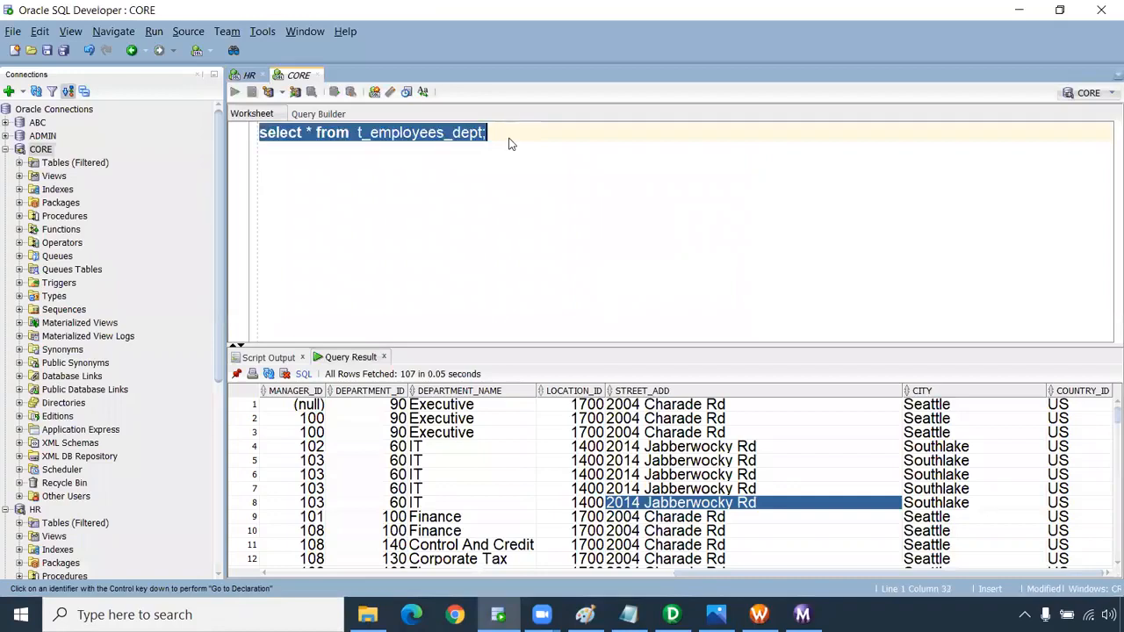
drag(998, 407, 996, 525)
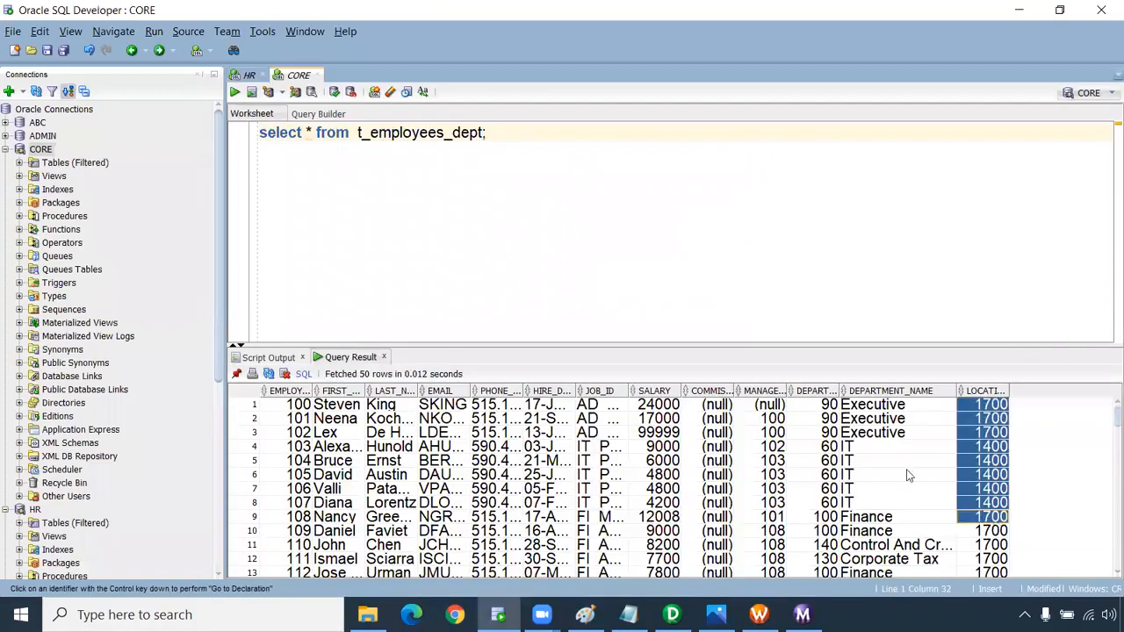
drag(900, 406, 890, 560)
Rerun the whole t_employees_dept query, then switch to the Workflow Monitor.
click(499, 146)
key(ctrl+a)
key(ctrl+Return)
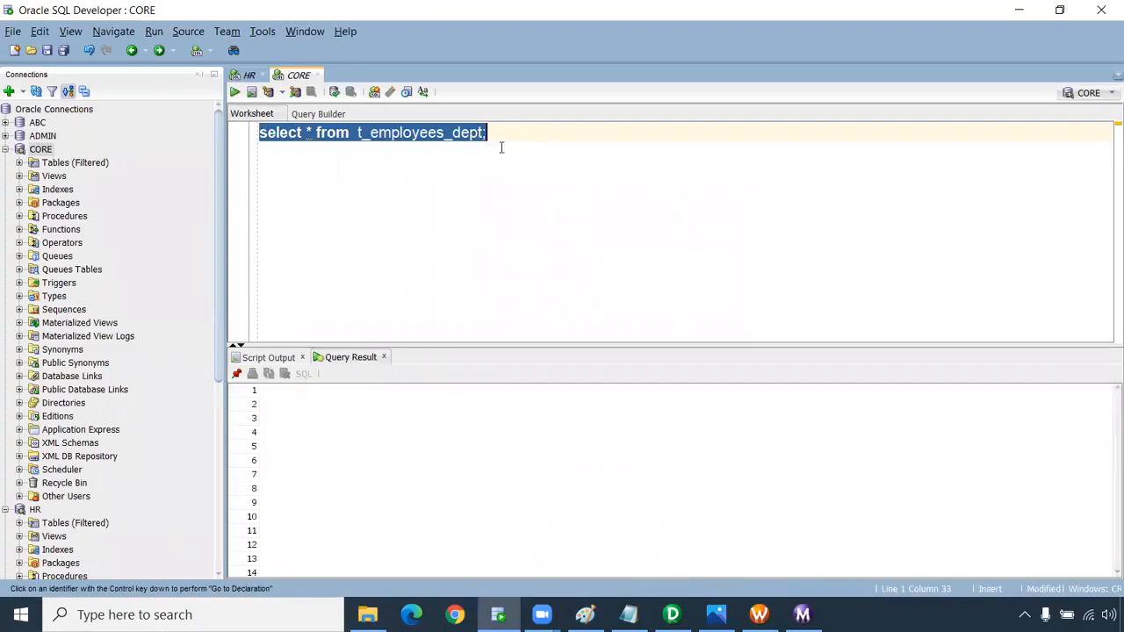
click(801, 614)
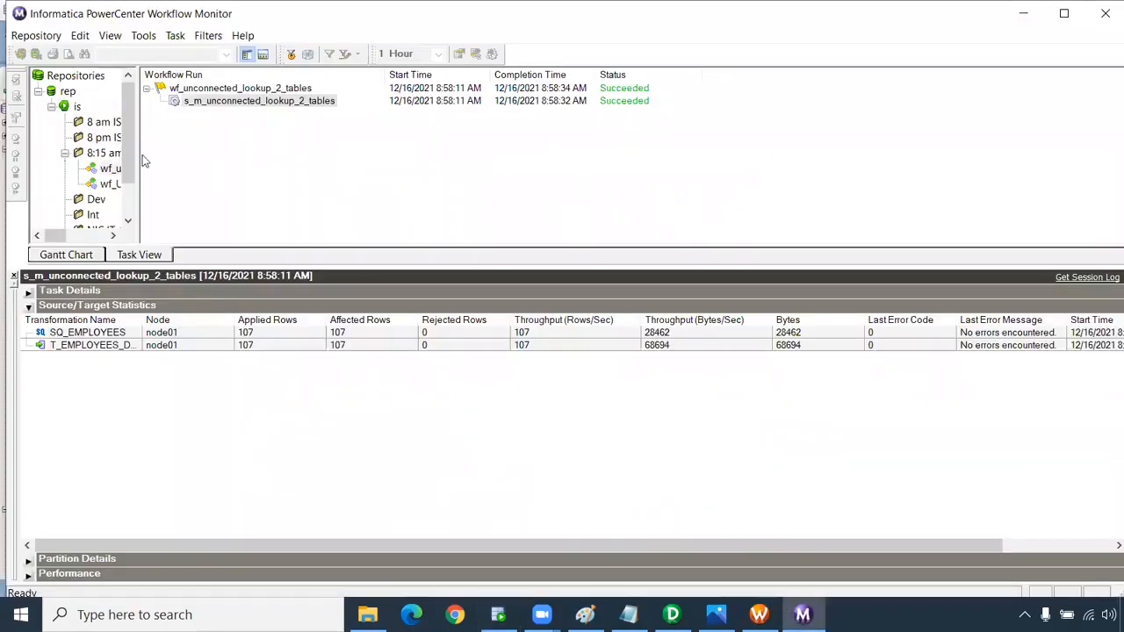
Check that the wf_Unconnected_lookup_multiple_return session loaded 107 rows, then return to SQL Developer.
click(111, 184)
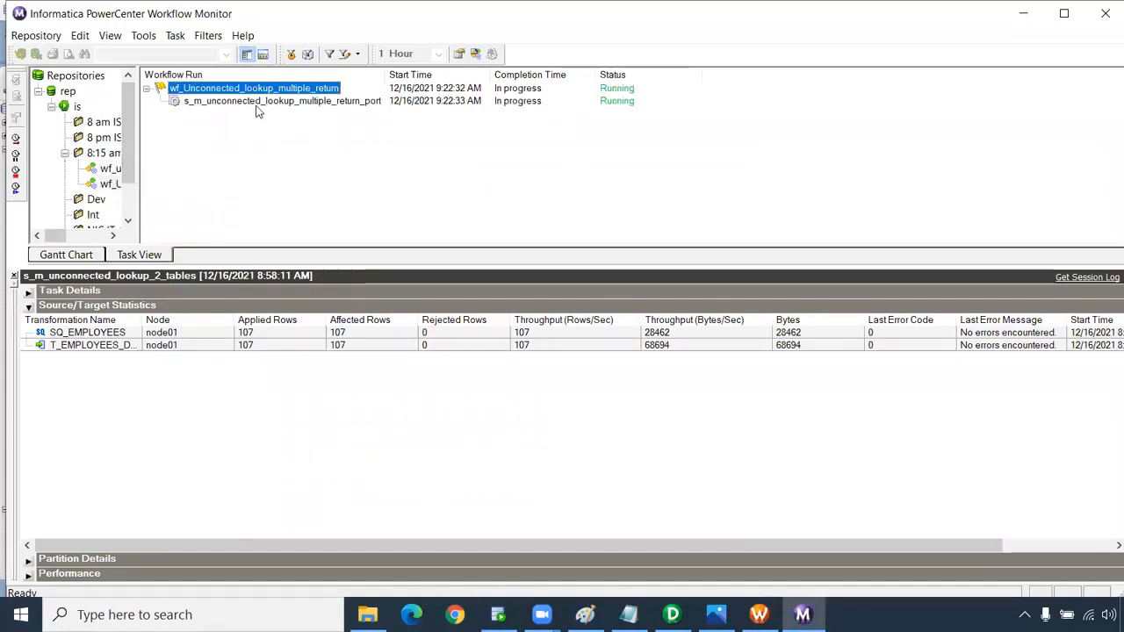
click(258, 101)
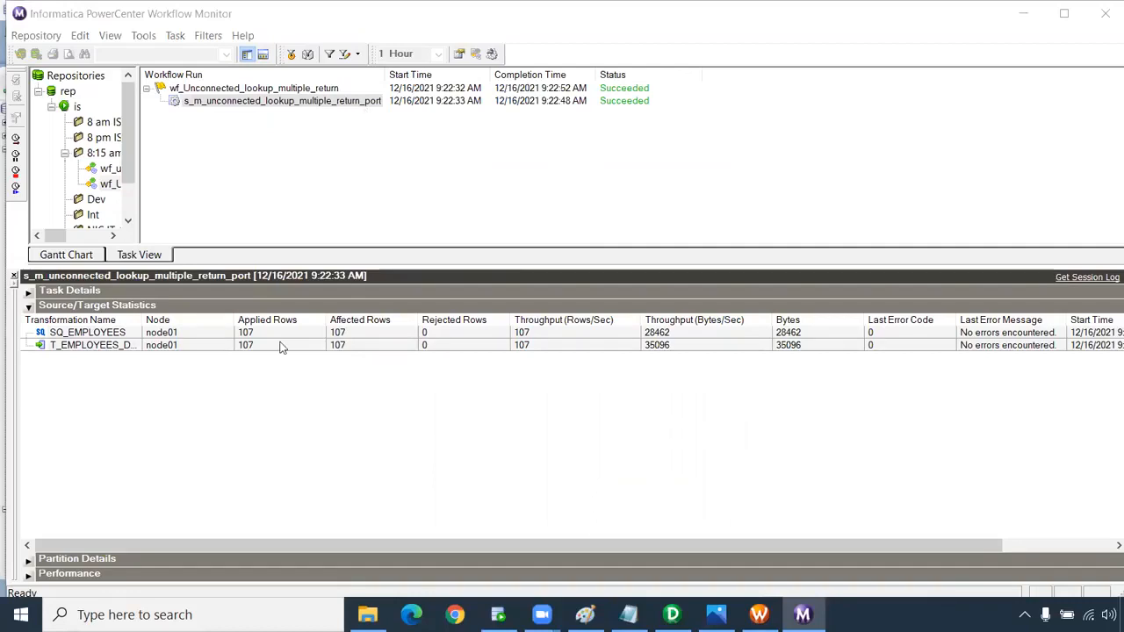
click(498, 614)
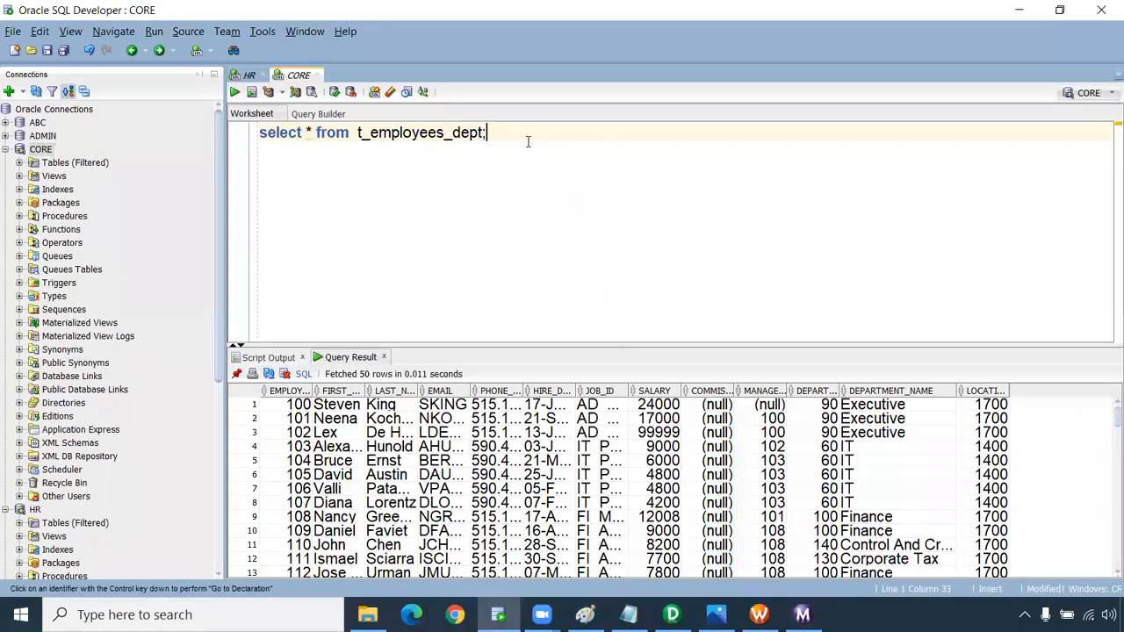
Rerun the t_employees_dept query and widen the DEPARTMENT_NAME column.
drag(526, 137, 240, 129)
click(243, 93)
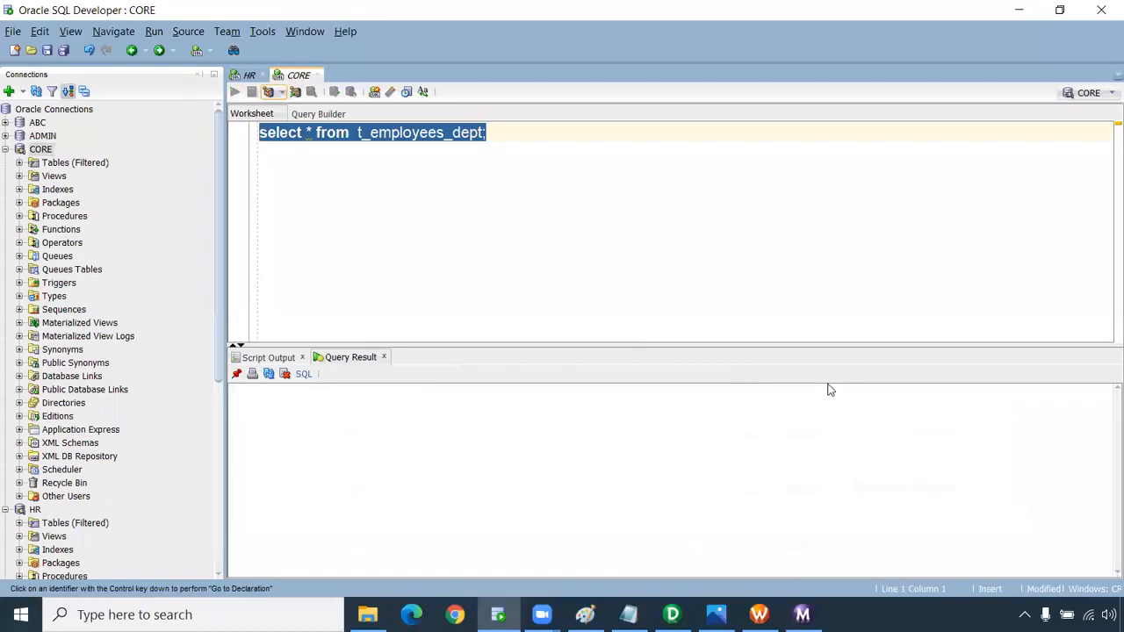
drag(889, 409, 883, 506)
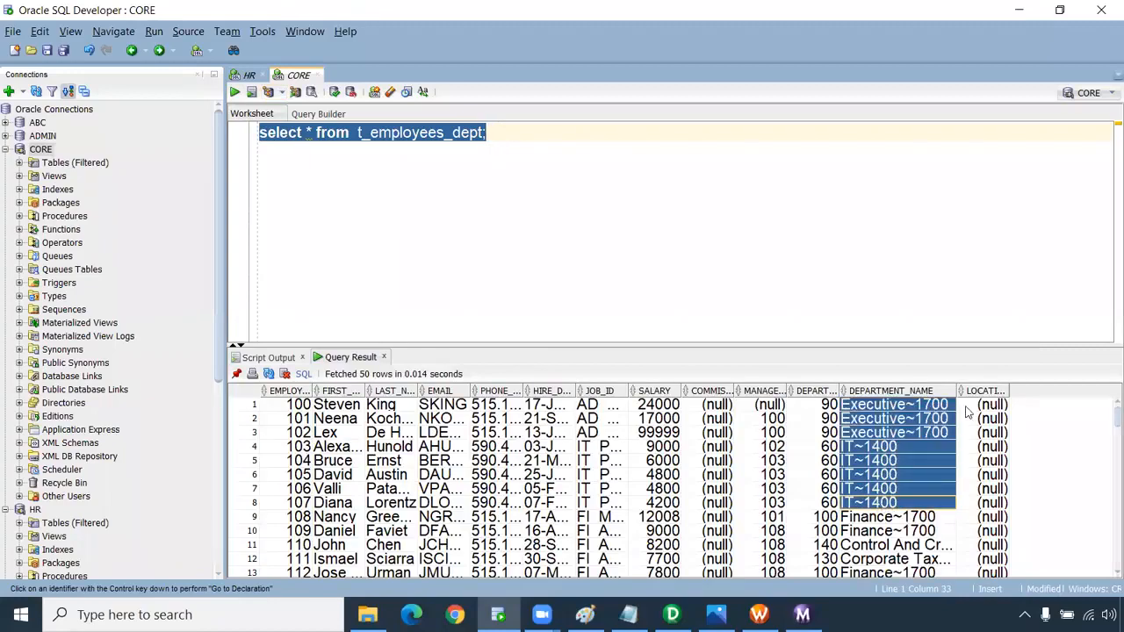
drag(952, 391, 1020, 391)
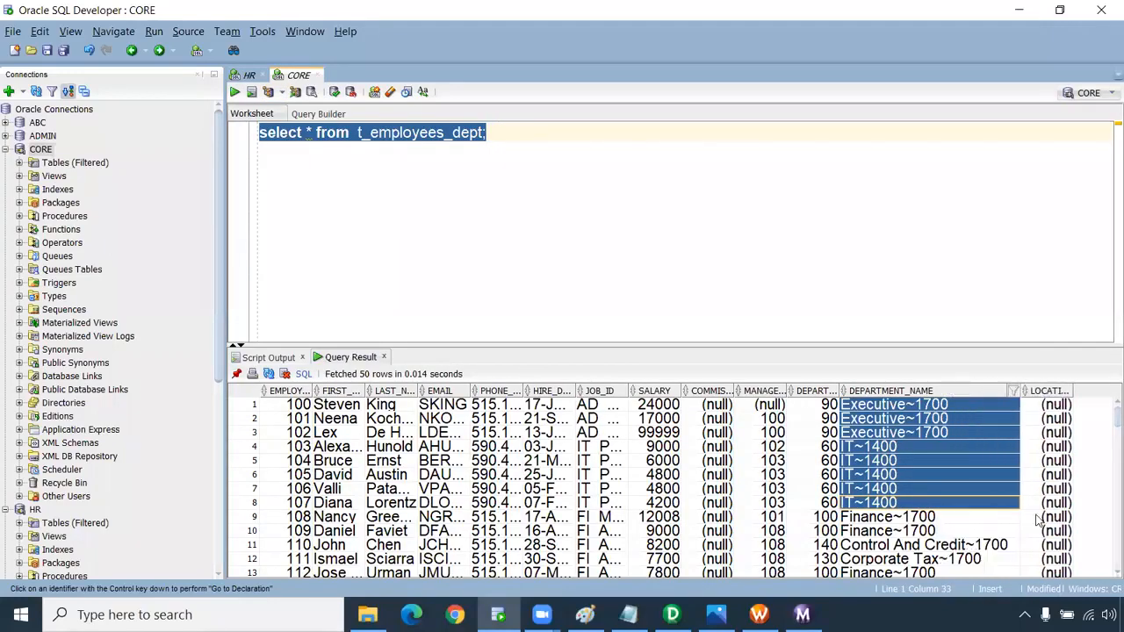
Inspect DEPARTMENT_NAME values such as Finance~1700, Control And Credit~1700 and Executive~1700.
click(924, 531)
click(925, 551)
click(922, 411)
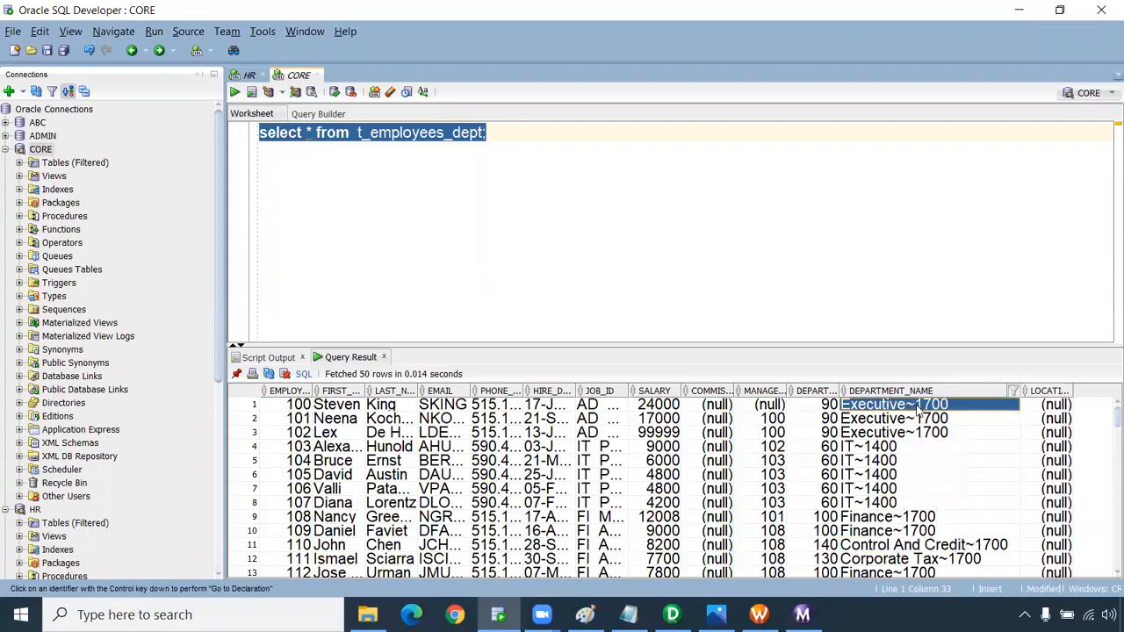
click(923, 420)
click(913, 409)
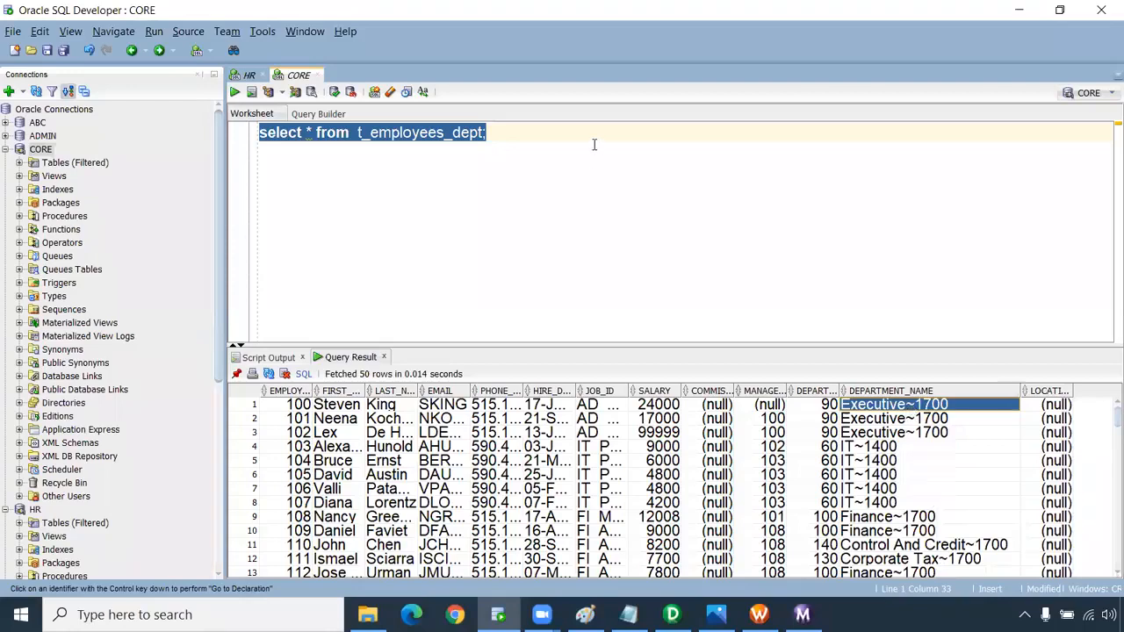
click(556, 137)
key(Return)
key(Return)
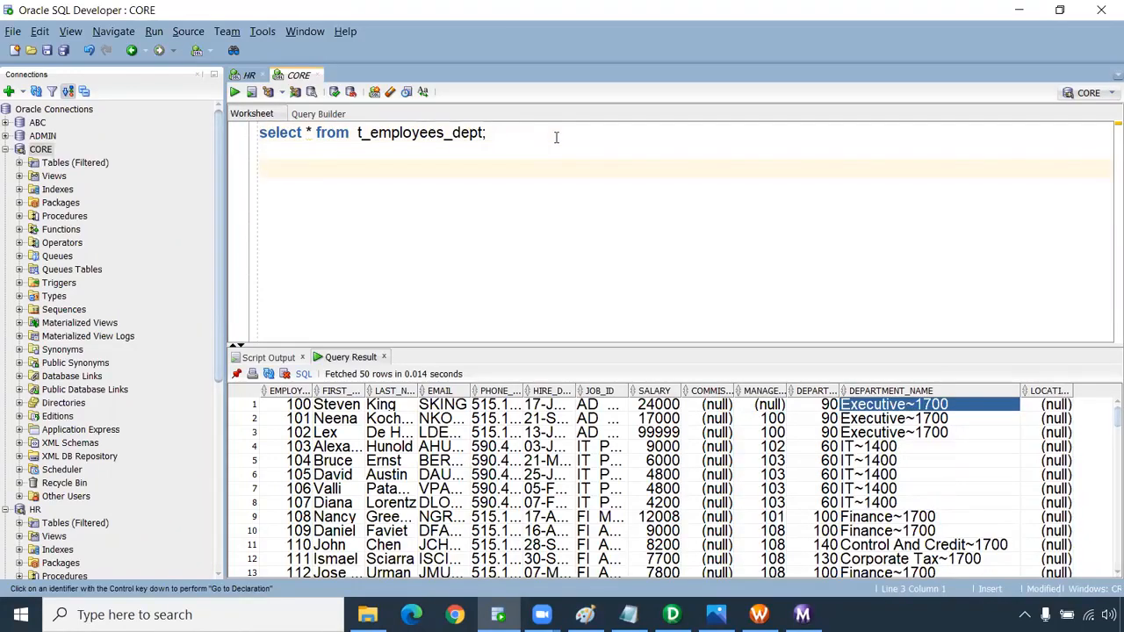
Paste the sample Executive~1700 and begin 'select substr(departemnt_name' on a new line.
text(Executive~1700)
key(Return)
key(Return)
text(select)
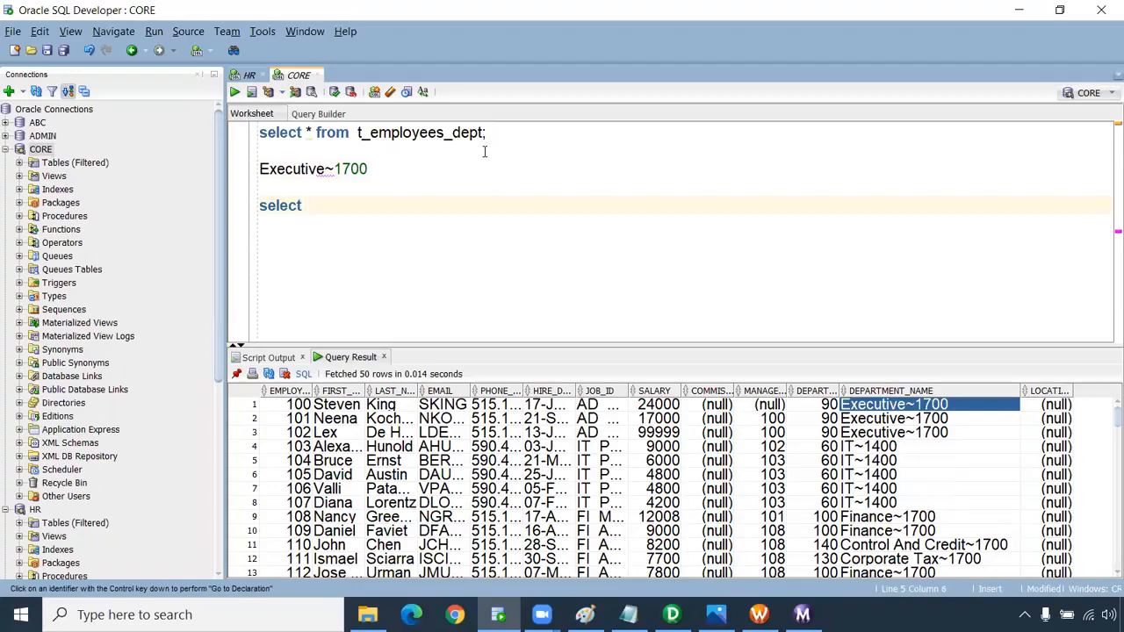
text( sub)
text(str(depa)
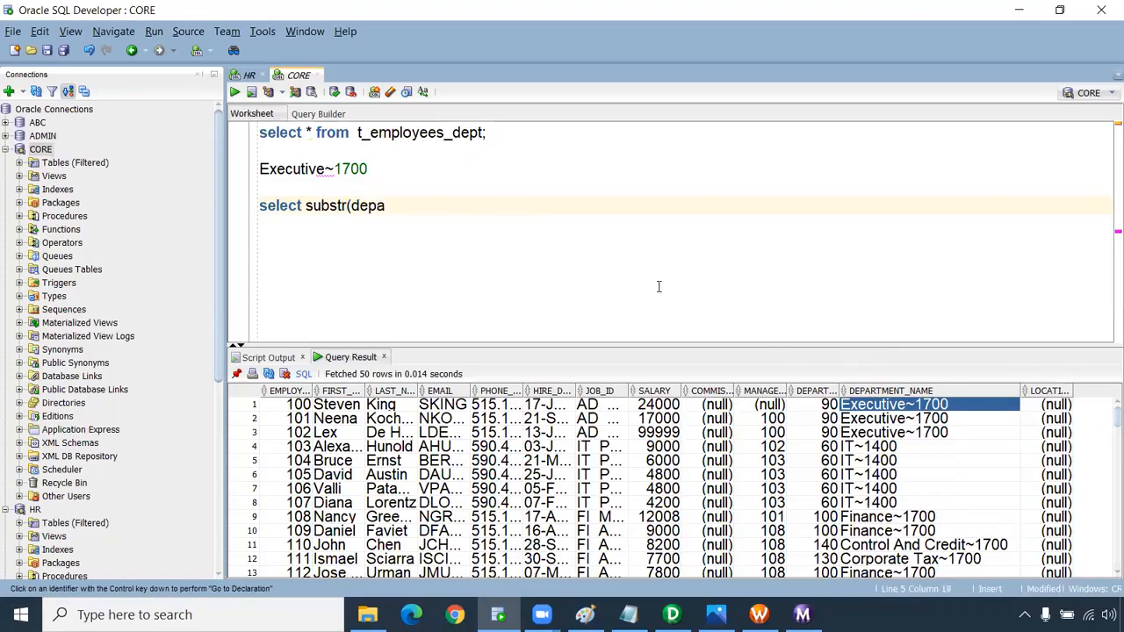
text(rtemnt_name,1,)
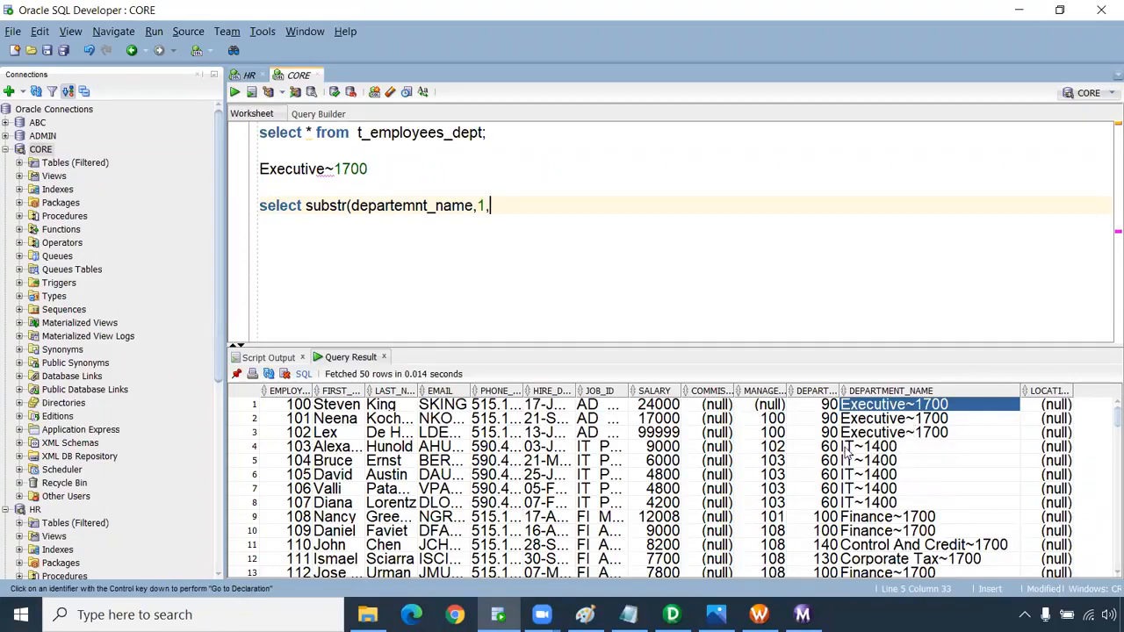
Look at the IT~1400 and Executive~1700 values, then start a 'select instr(' line.
click(878, 448)
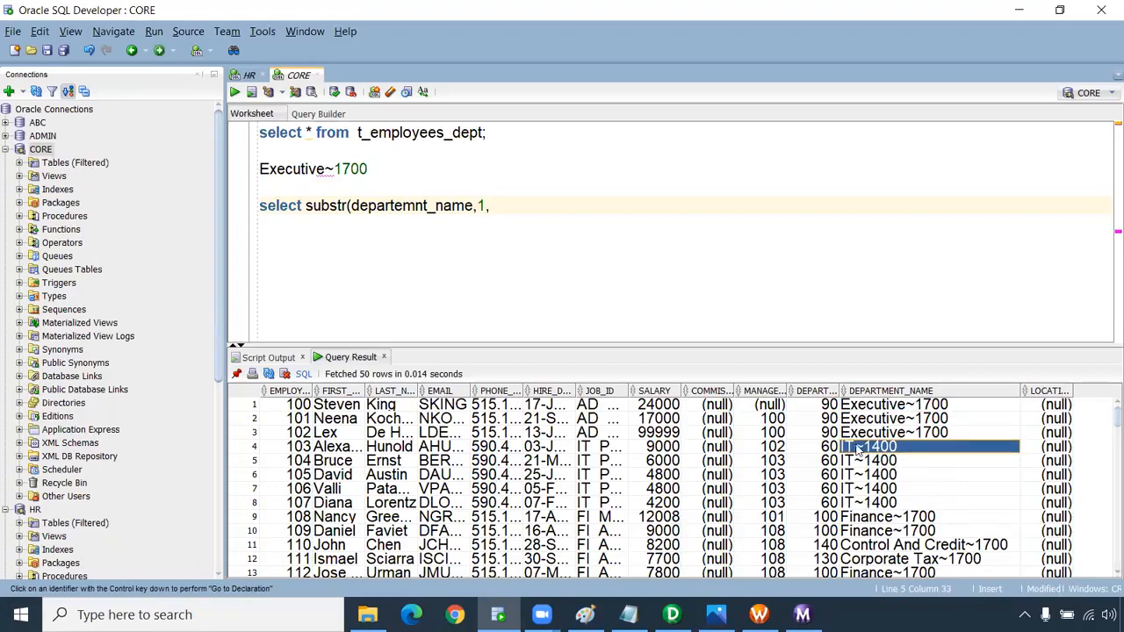
click(908, 434)
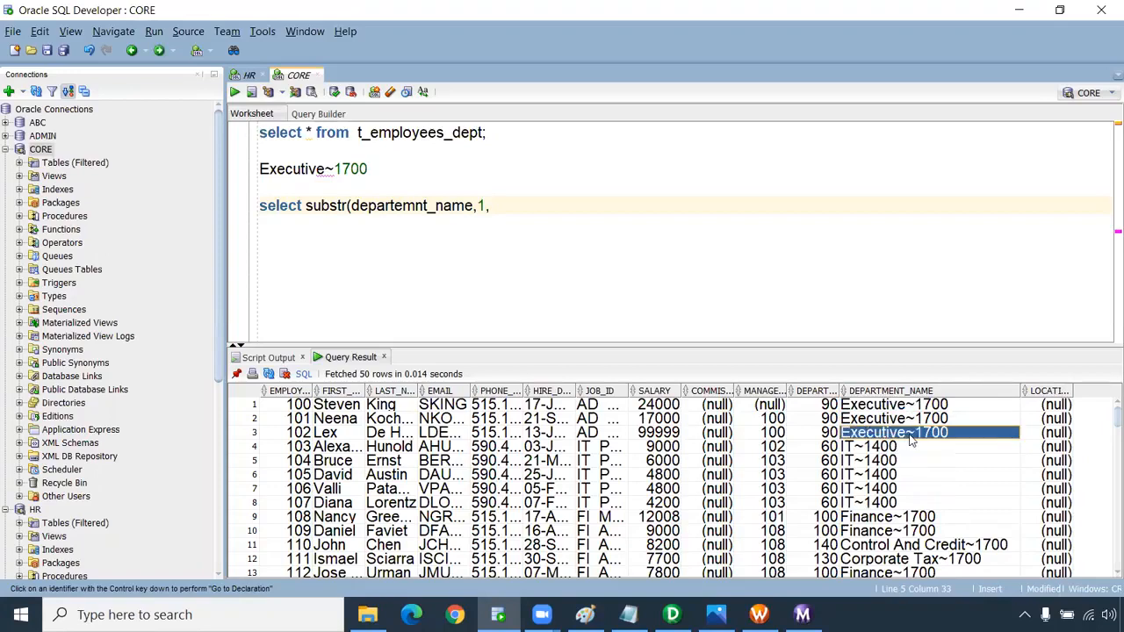
click(503, 208)
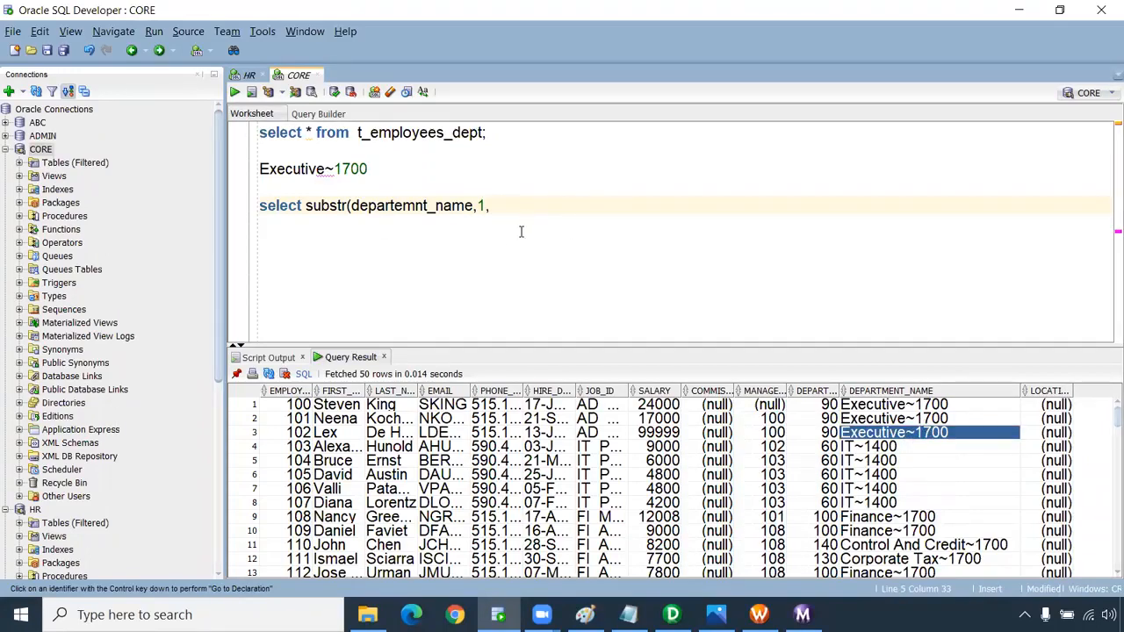
key(Return)
key(Return)
text(select )
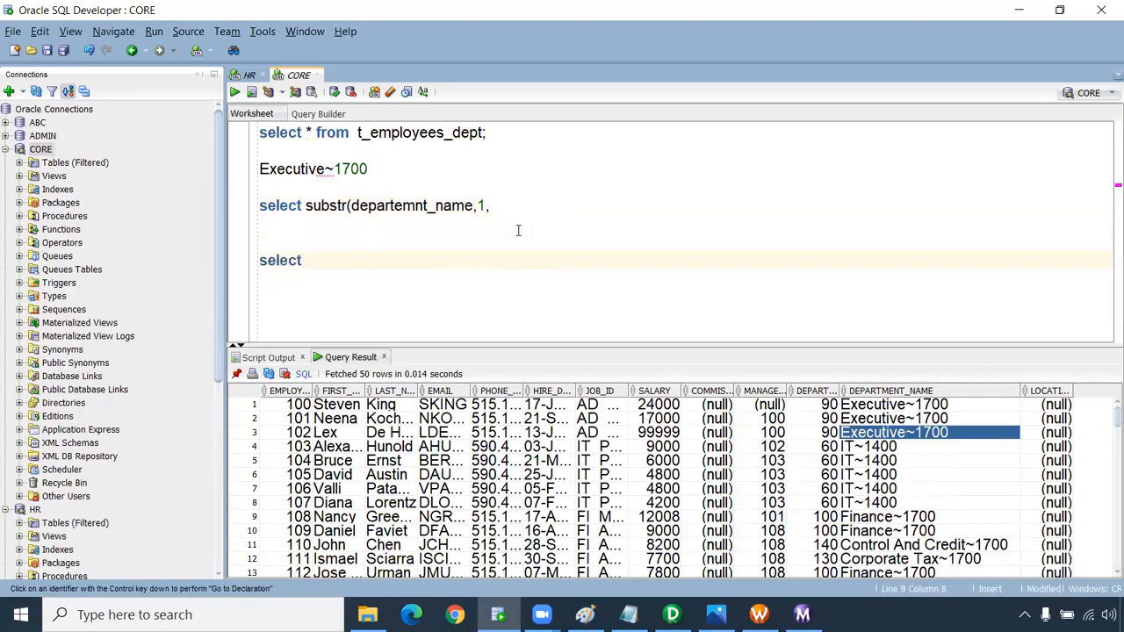
text(instr()
Write 'select instr(departemnt_name,'~') from t_employees_dept;' and run it.
double_click(460, 205)
key(ctrl+c)
click(366, 266)
key(ctrl+v)
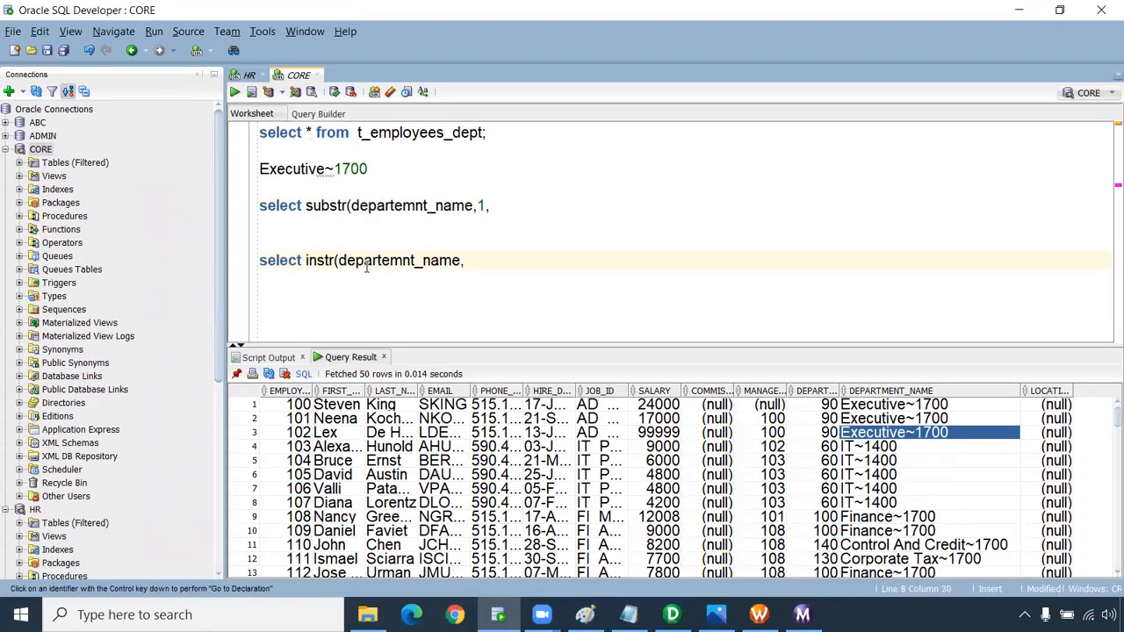
text(,'~')
text(from)
double_click(409, 133)
key(ctrl+c)
click(554, 261)
key(ctrl+v)
text(;)
key(ctrl+Return)
Run the selected instr statement, then add the ',1,1' arguments and rerun it.
drag(554, 260, 658, 260)
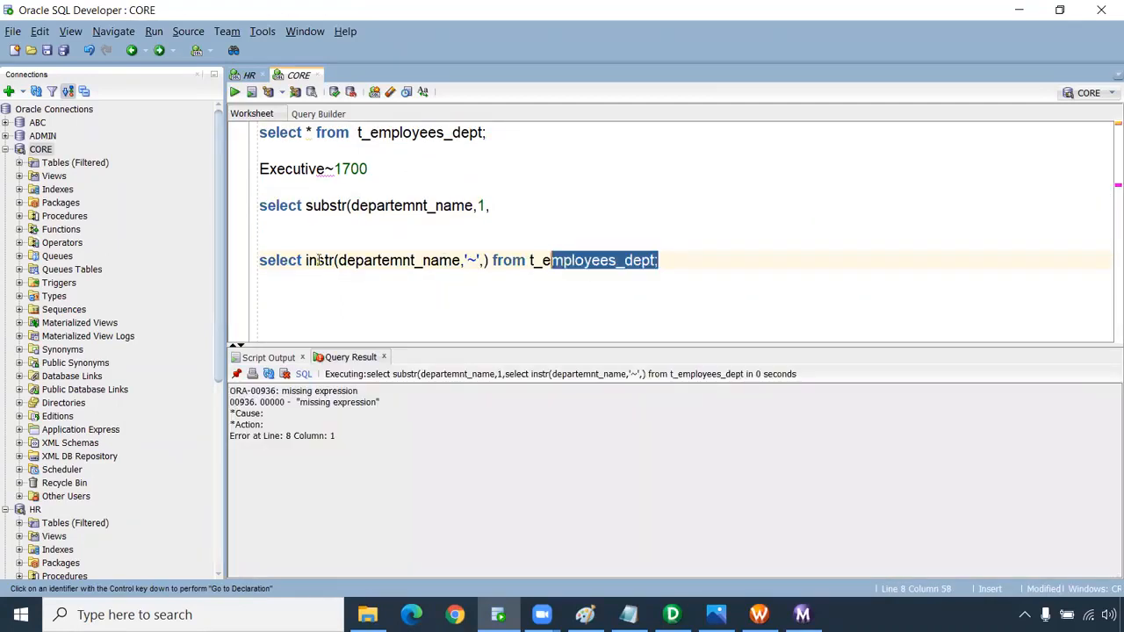
drag(319, 260, 243, 269)
click(234, 91)
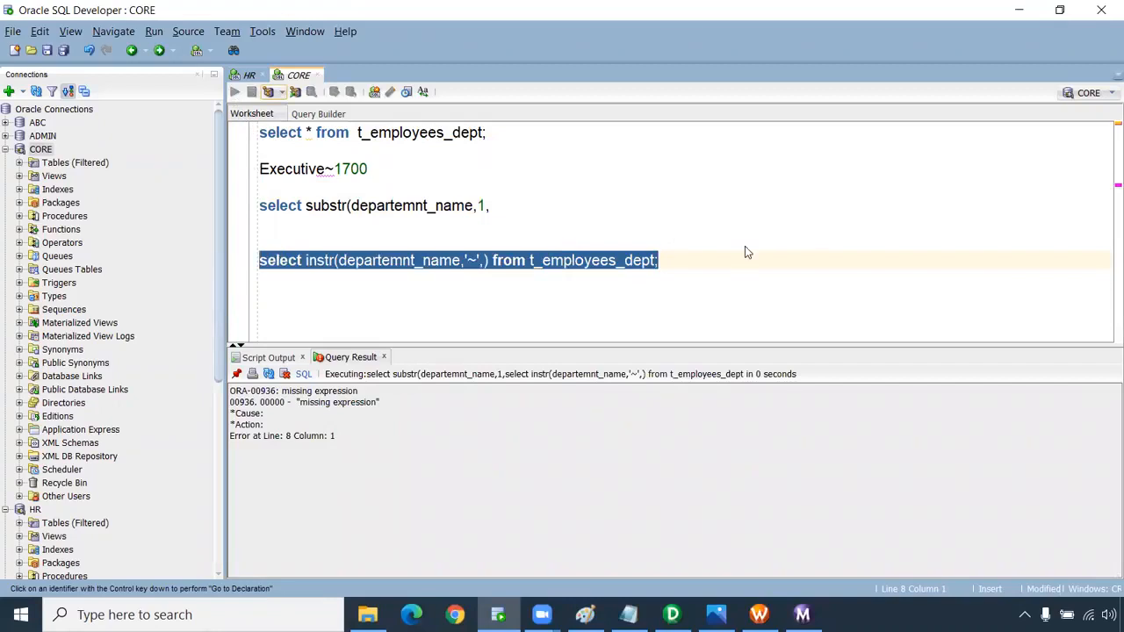
click(454, 304)
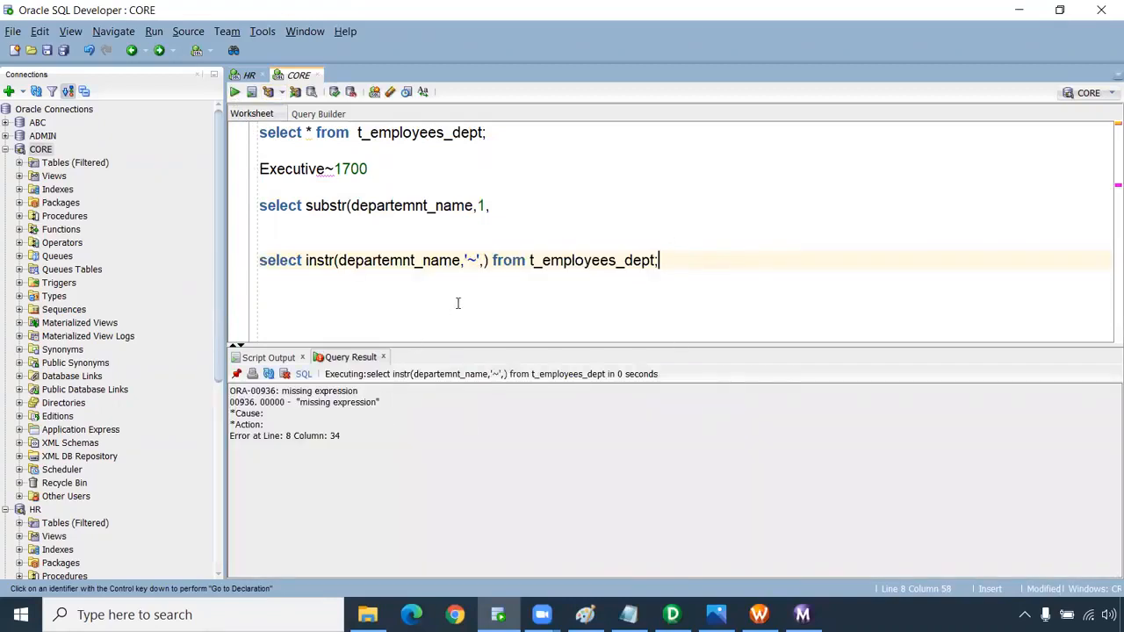
click(482, 261)
text(,)
text(1,1)
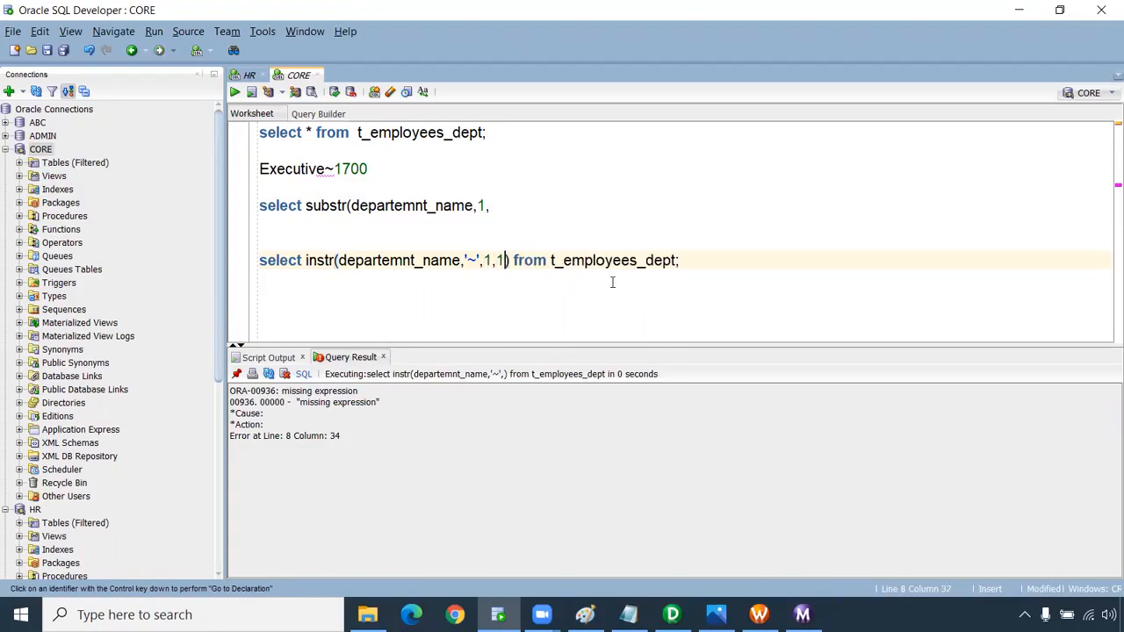
drag(685, 262, 249, 274)
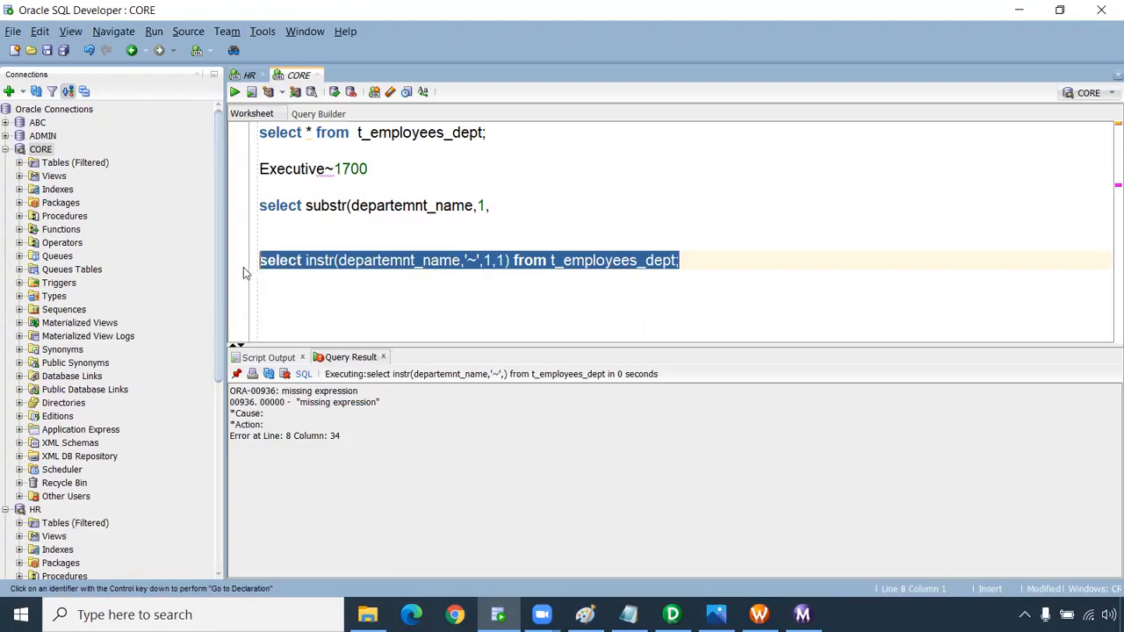
key(ctrl+Return)
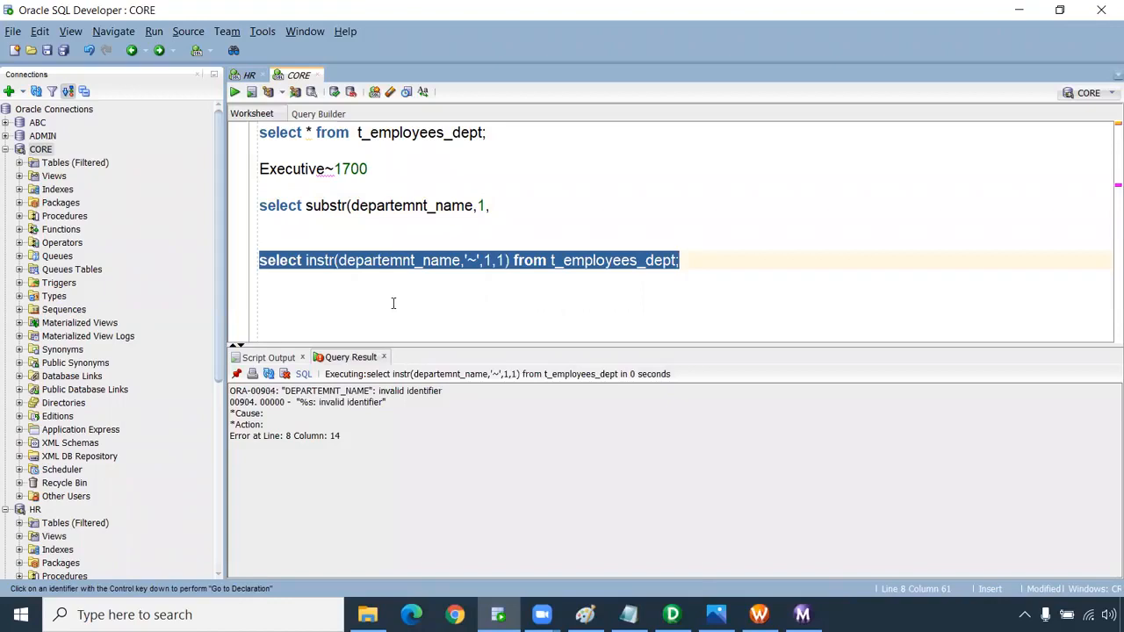
Correct the column name to department_name and rerun, returning tilde positions like 10, 3 and 8.
click(391, 289)
click(406, 261)
key(BackSpace)
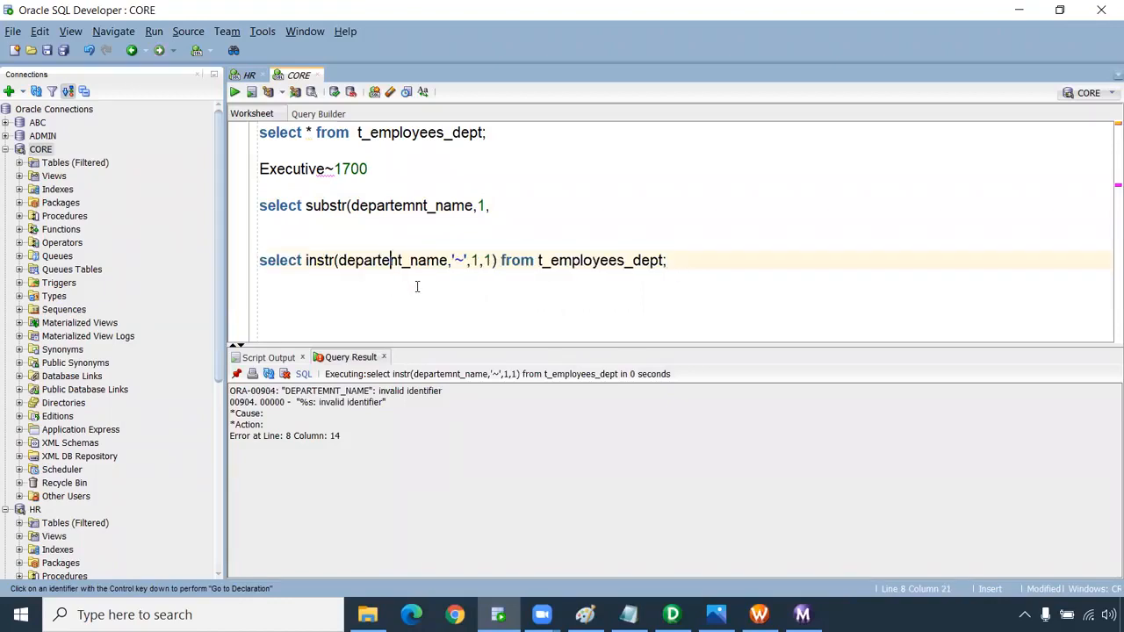
key(BackSpace)
text(me)
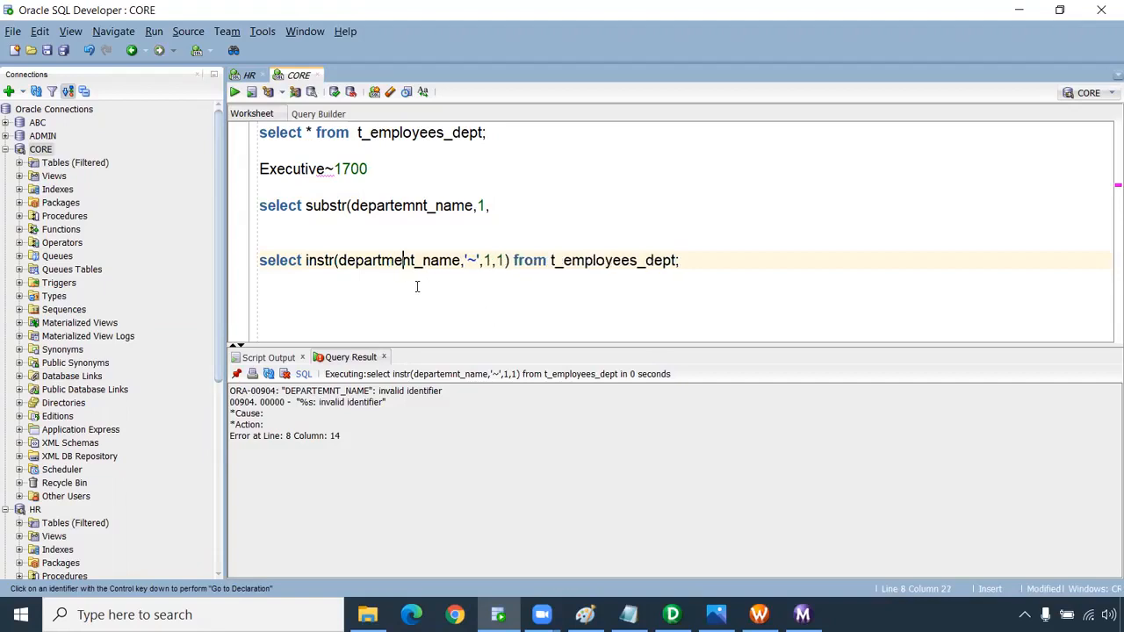
drag(694, 258, 244, 199)
click(234, 92)
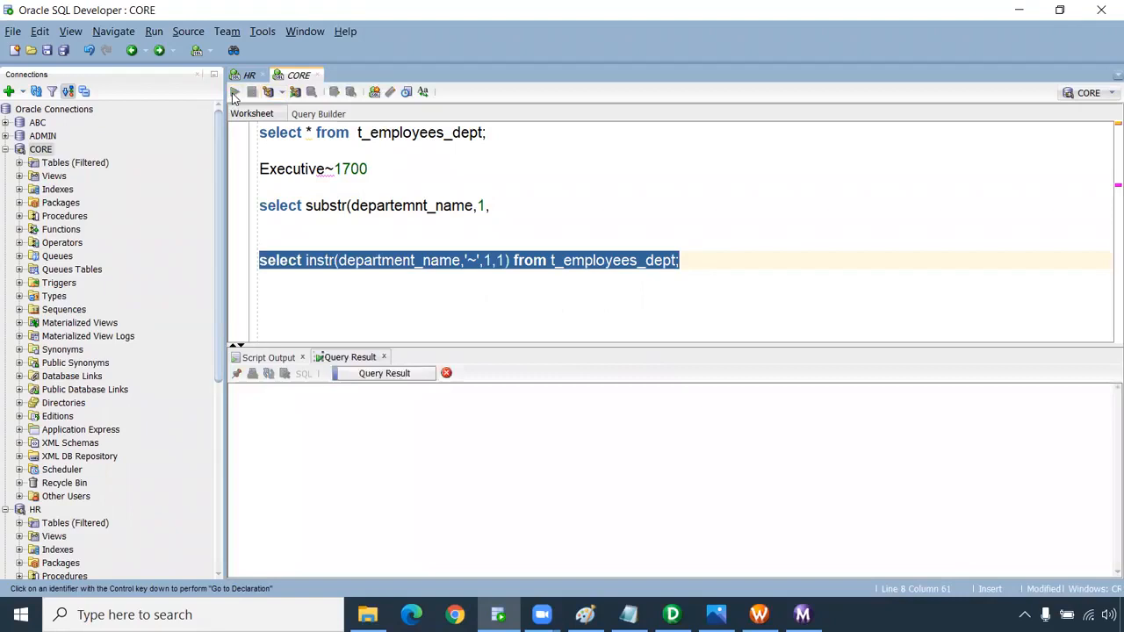
drag(408, 406, 397, 569)
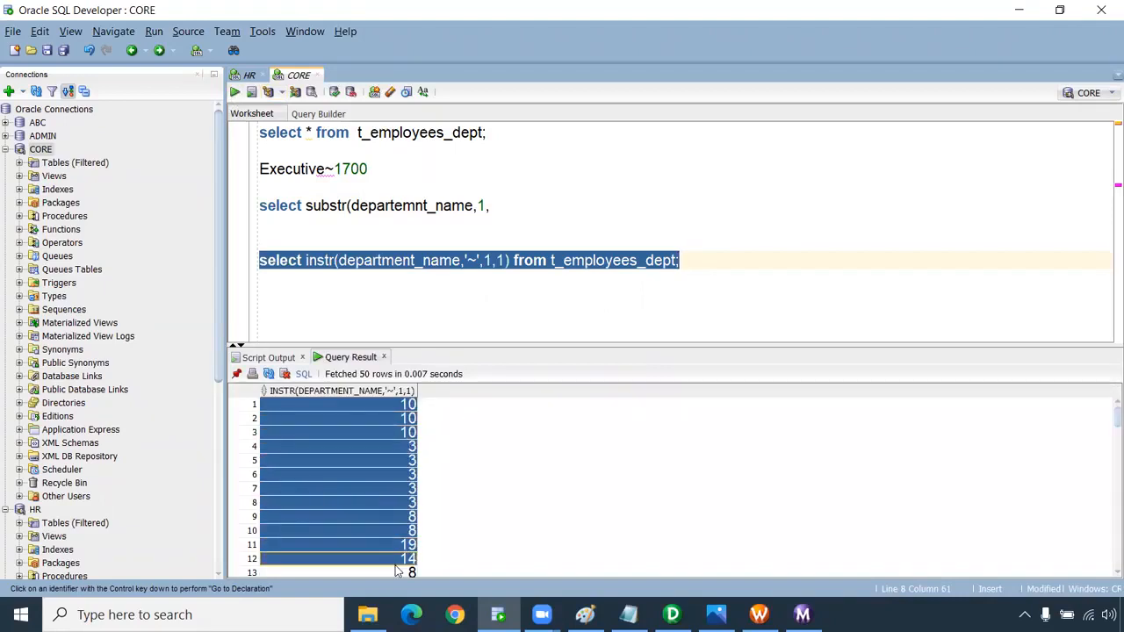
Paste the instr expression as substr's length argument, and rerun the full-table query on line 1.
click(410, 420)
click(305, 259)
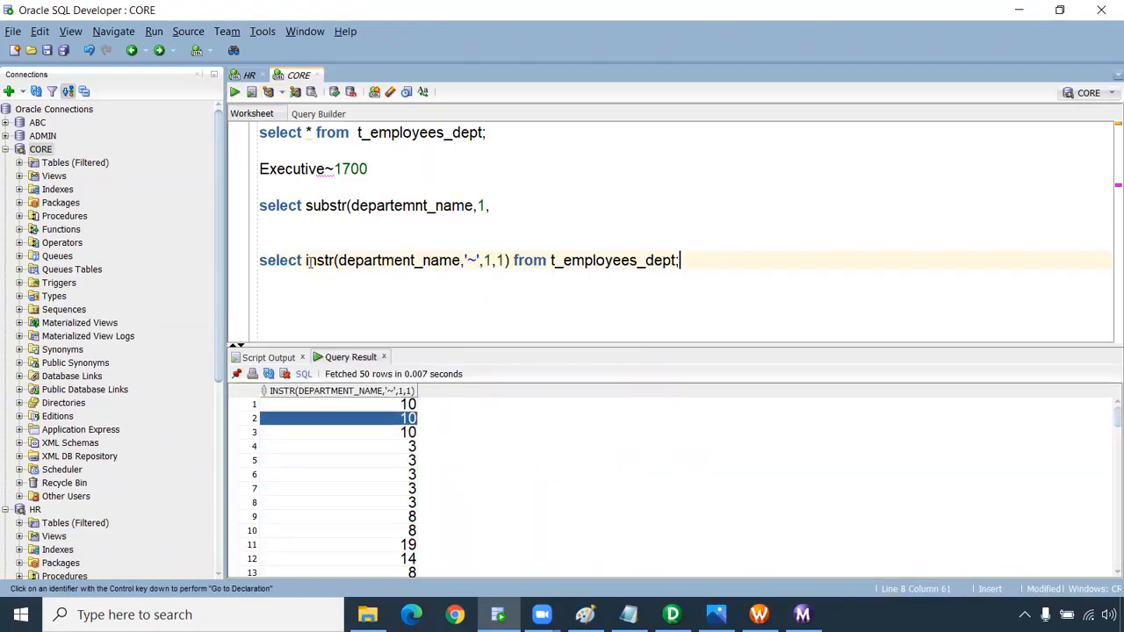
drag(305, 260, 512, 260)
key(ctrl+c)
click(491, 207)
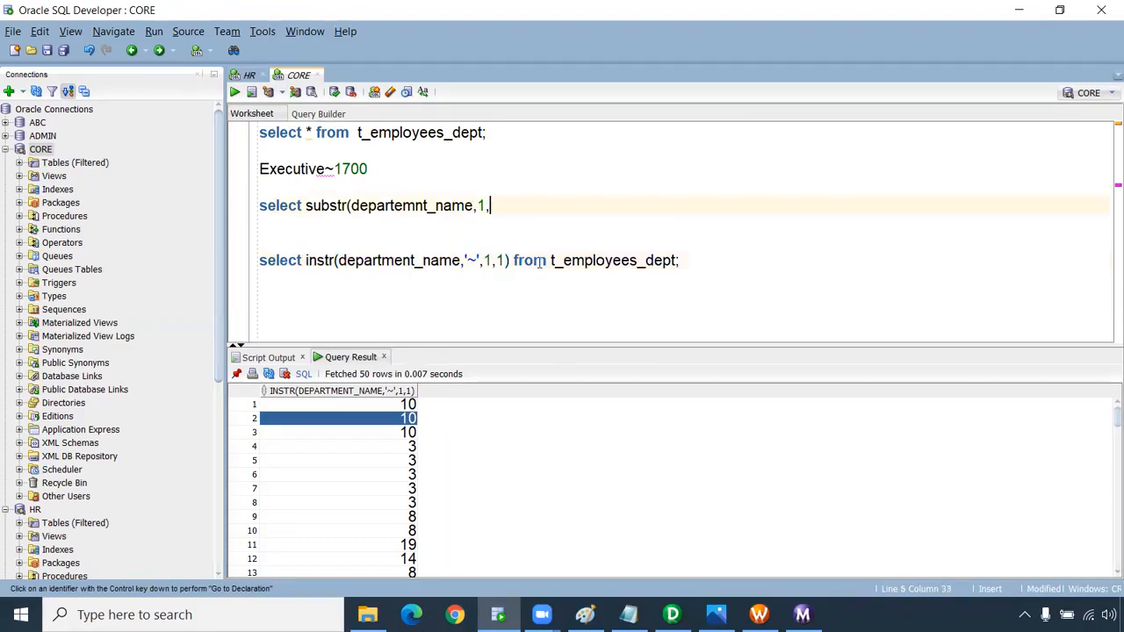
key(ctrl+v)
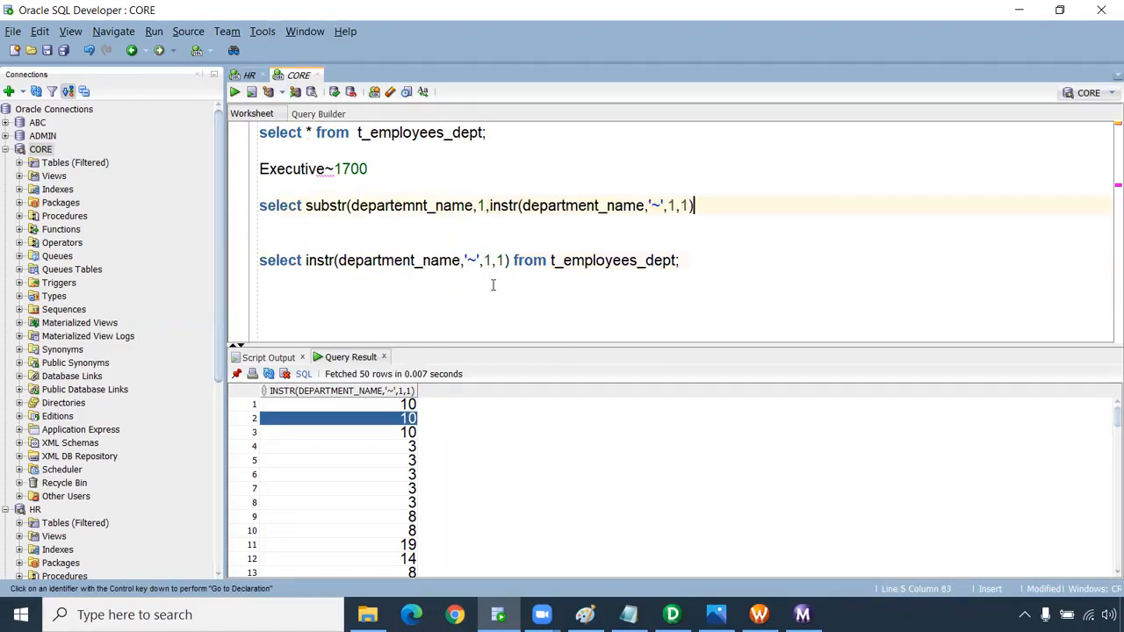
click(413, 405)
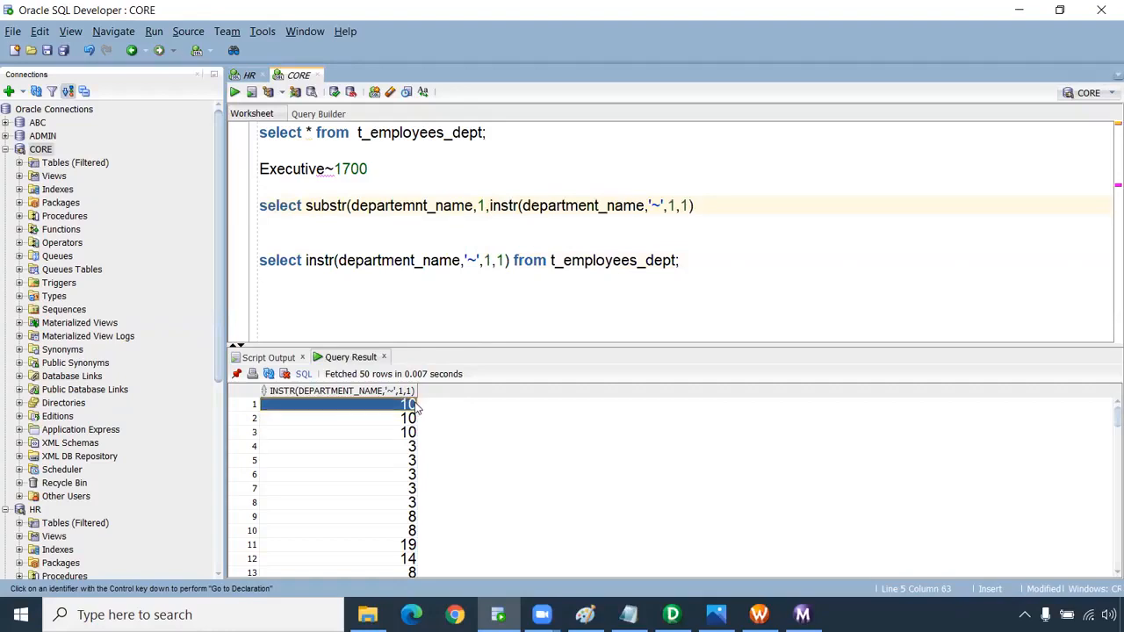
triple_click(485, 133)
key(ctrl+Return)
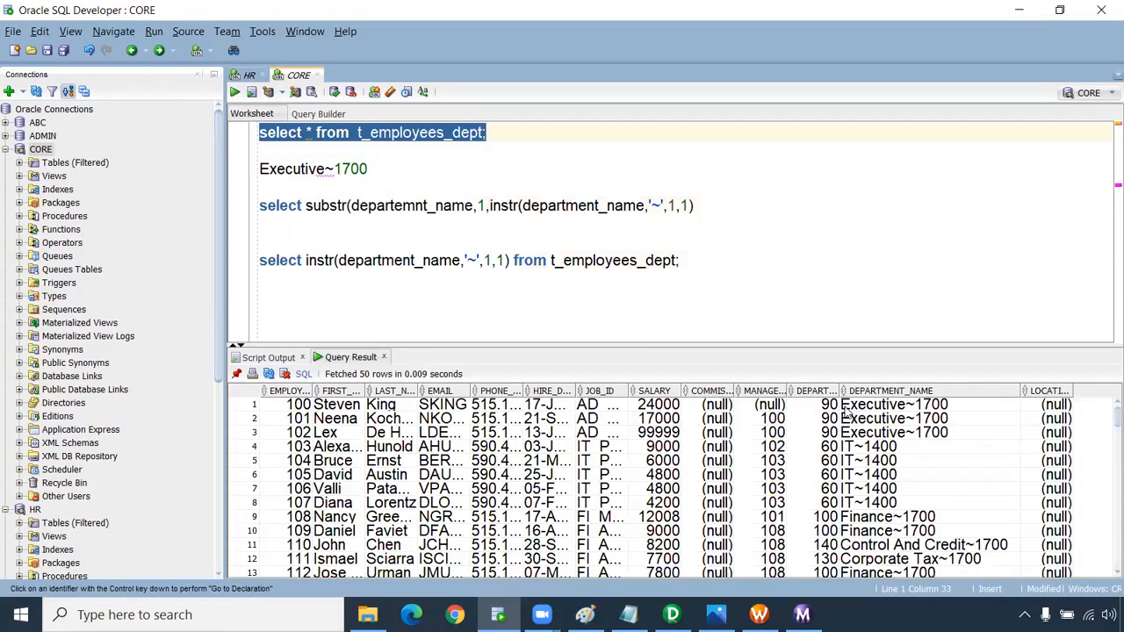
Complete the line-5 query with -1 and 'from t_employees_dept;', then run it.
click(696, 205)
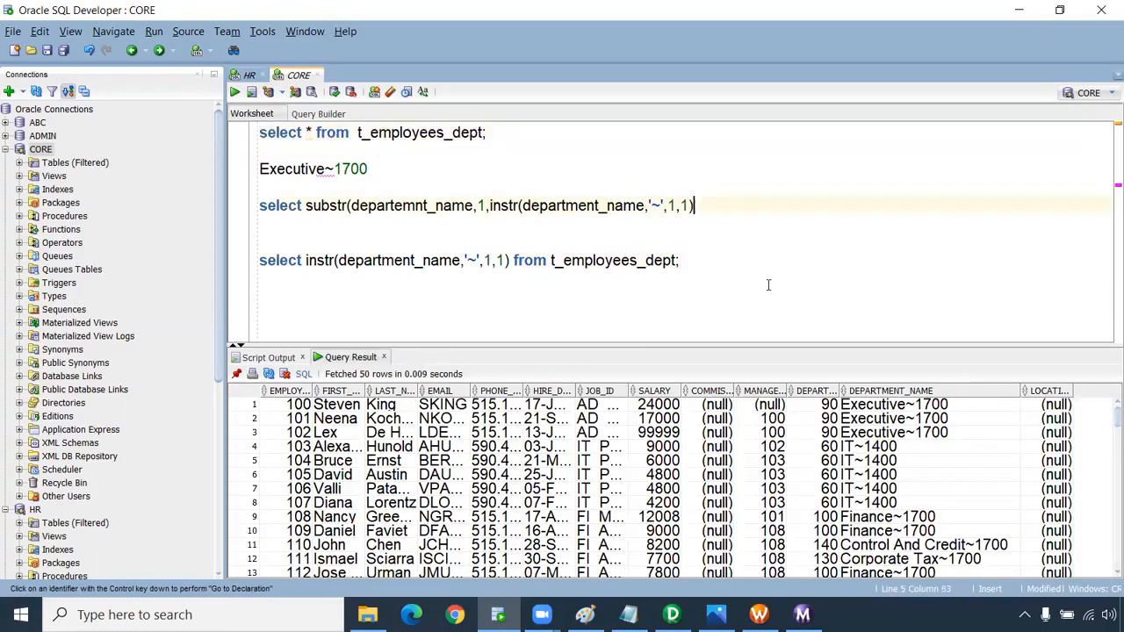
text(-1)
drag(695, 272, 518, 262)
key(ctrl+c)
click(728, 203)
text())
key(ctrl+v)
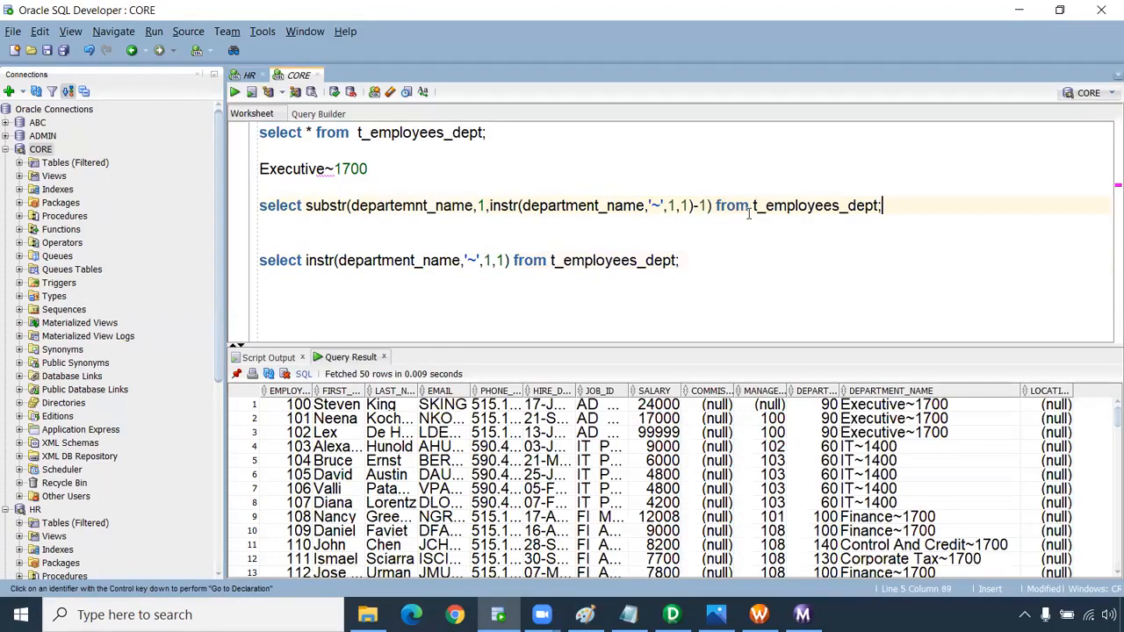
key(ctrl+Return)
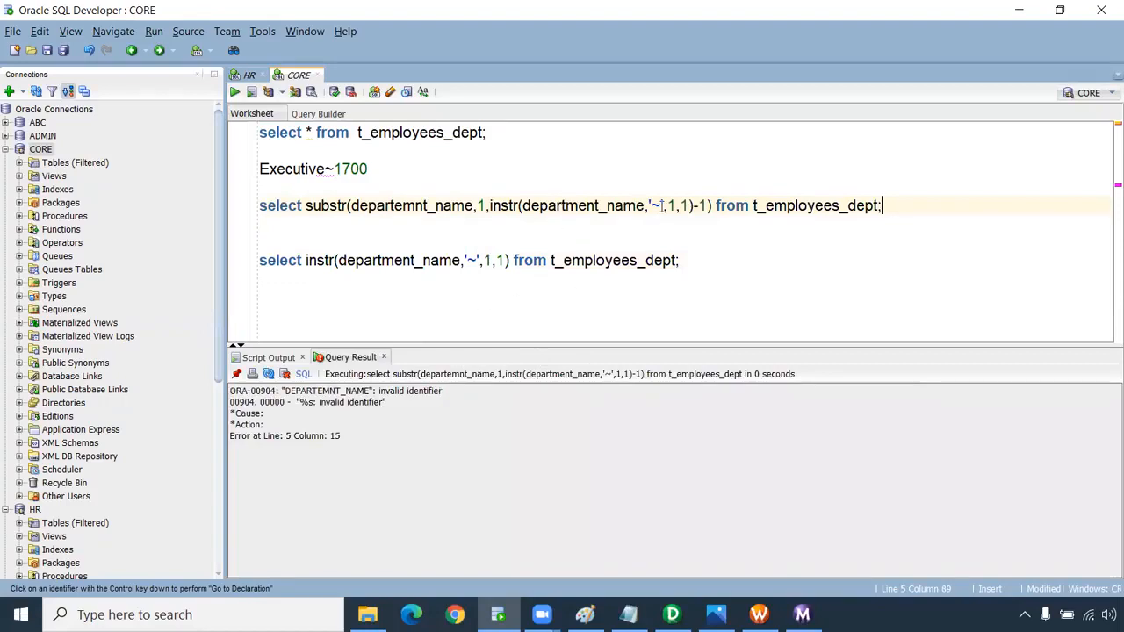
Correct the misspelled departemnt_name column and rerun, listing Executive, IT, Finance.
click(416, 207)
key(BackSpace)
key(BackSpace)
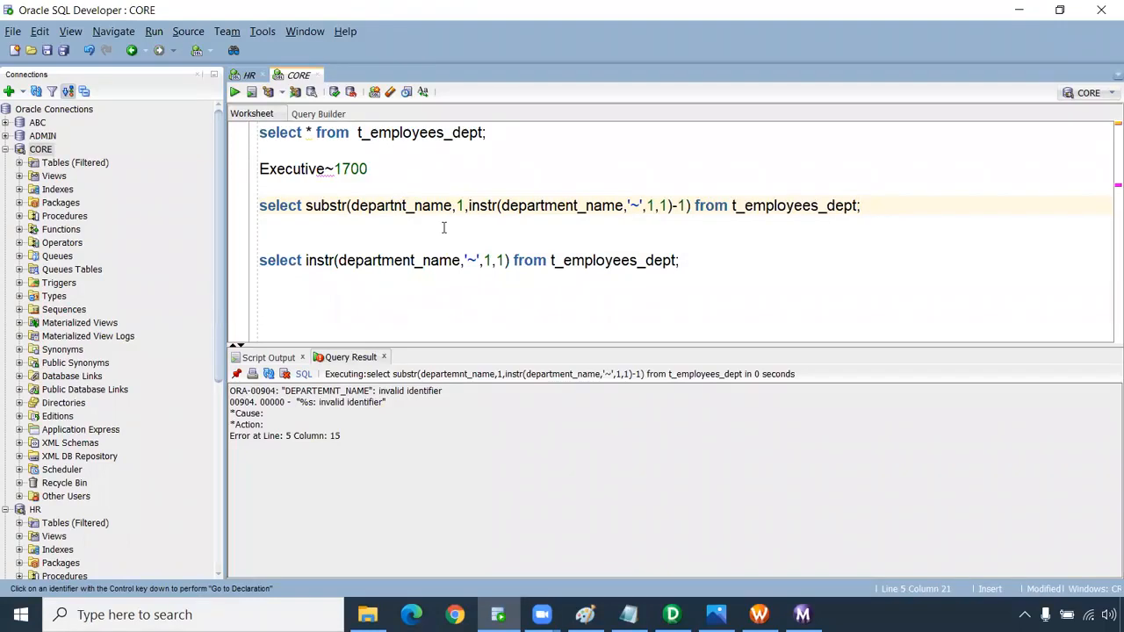
text(me)
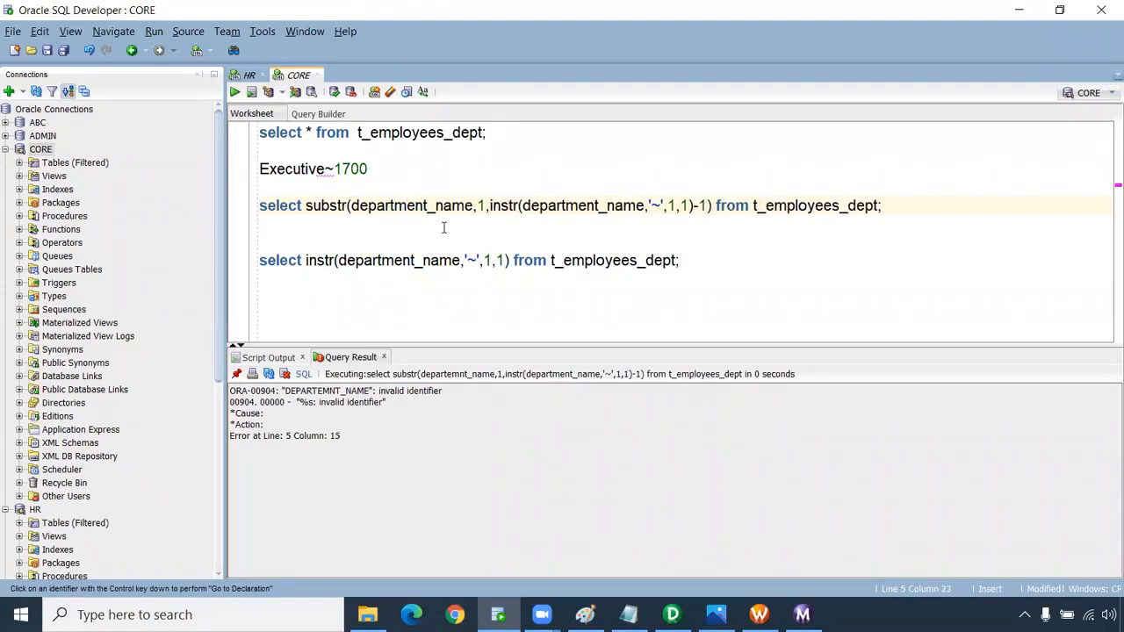
key(ctrl+Return)
mouse_move(344, 418)
mouse_down()
mouse_move(360, 545)
mouse_move(336, 498)
mouse_move(339, 422)
mouse_up()
scroll(369, 485, down, 2)
scroll(461, 446, up, 2)
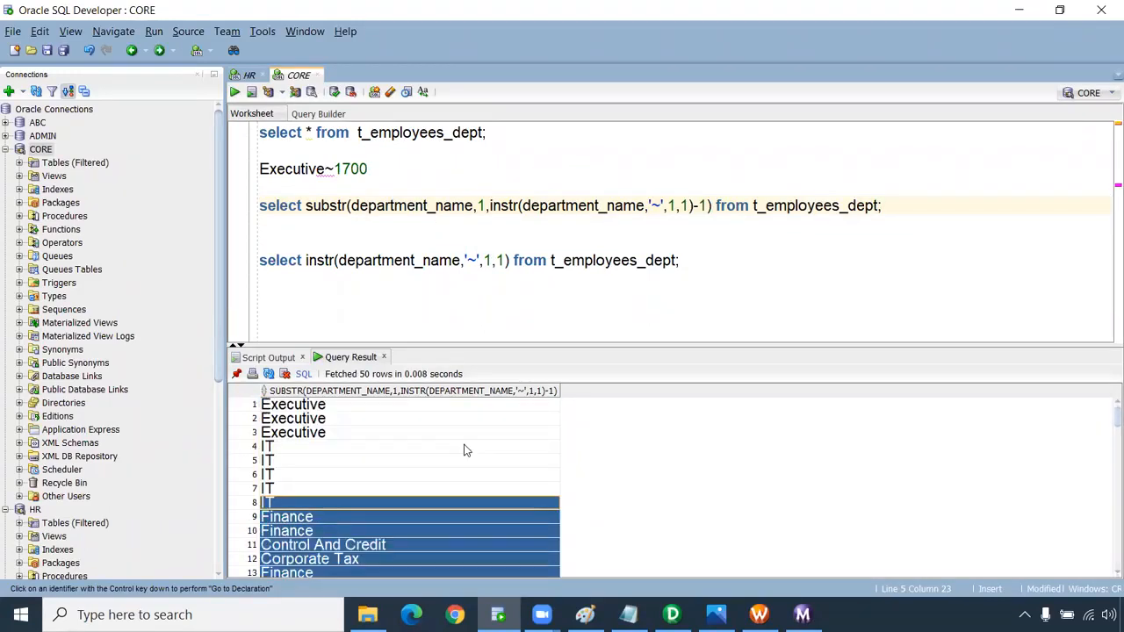
Duplicate the substr department-name query onto a new line below it.
drag(712, 206, 307, 206)
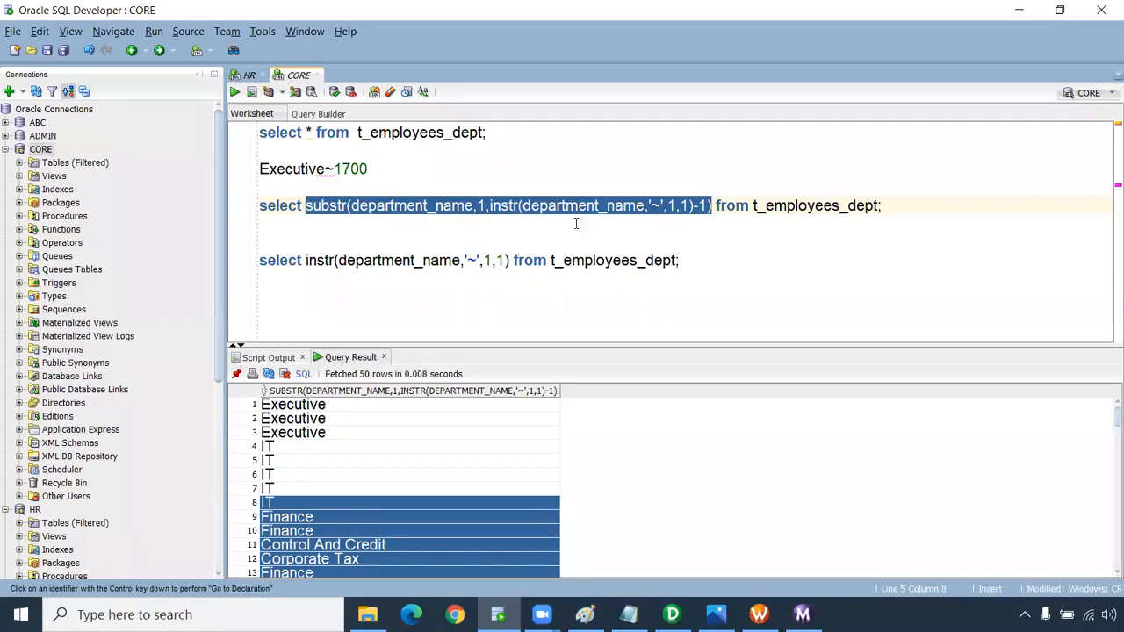
drag(881, 207, 258, 214)
key(ctrl+c)
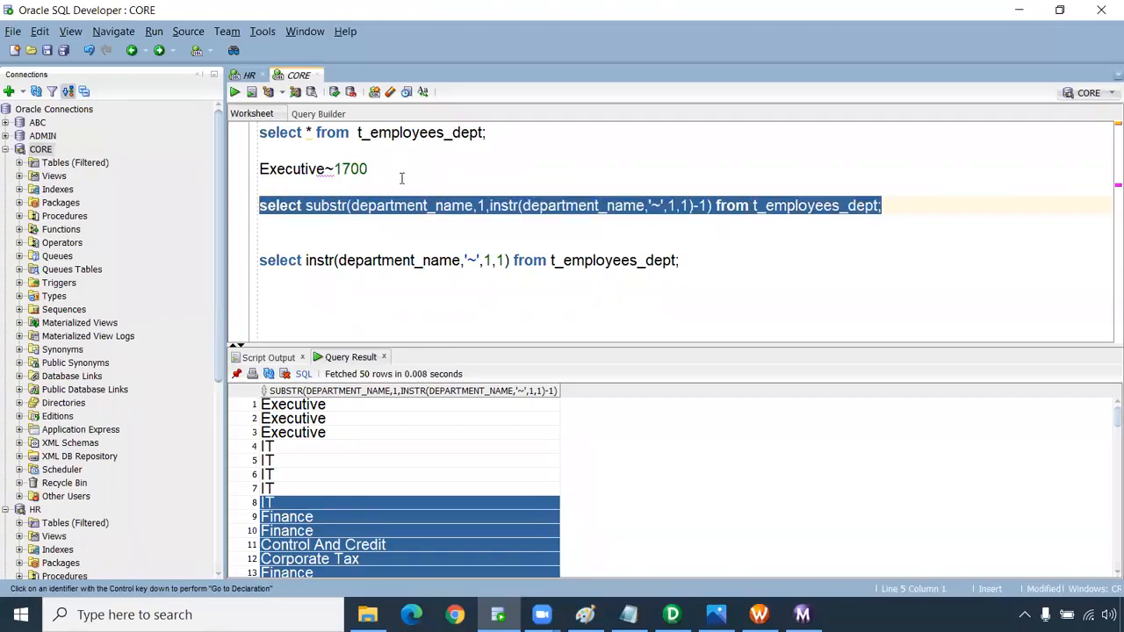
click(419, 225)
key(Return)
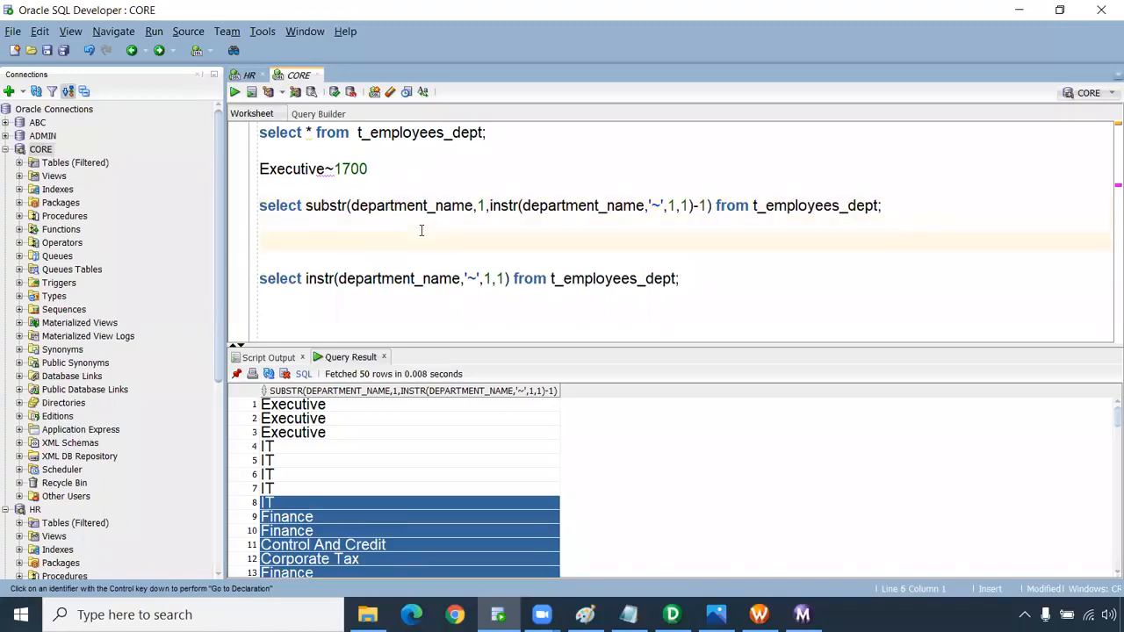
key(Return)
key(ctrl+v)
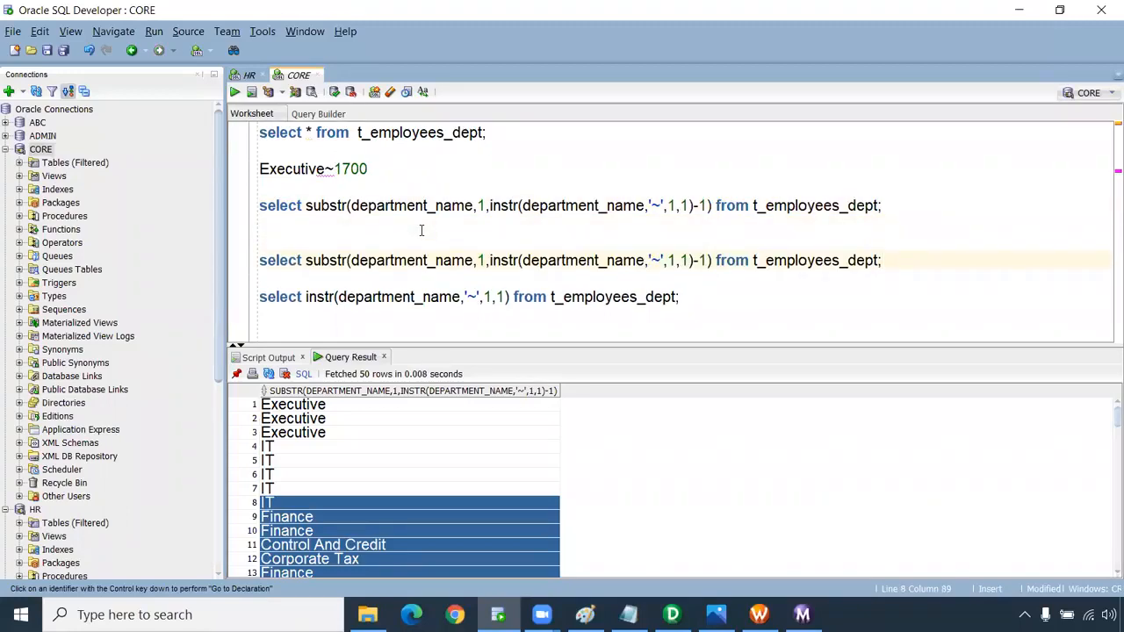
key(Return)
key(Return)
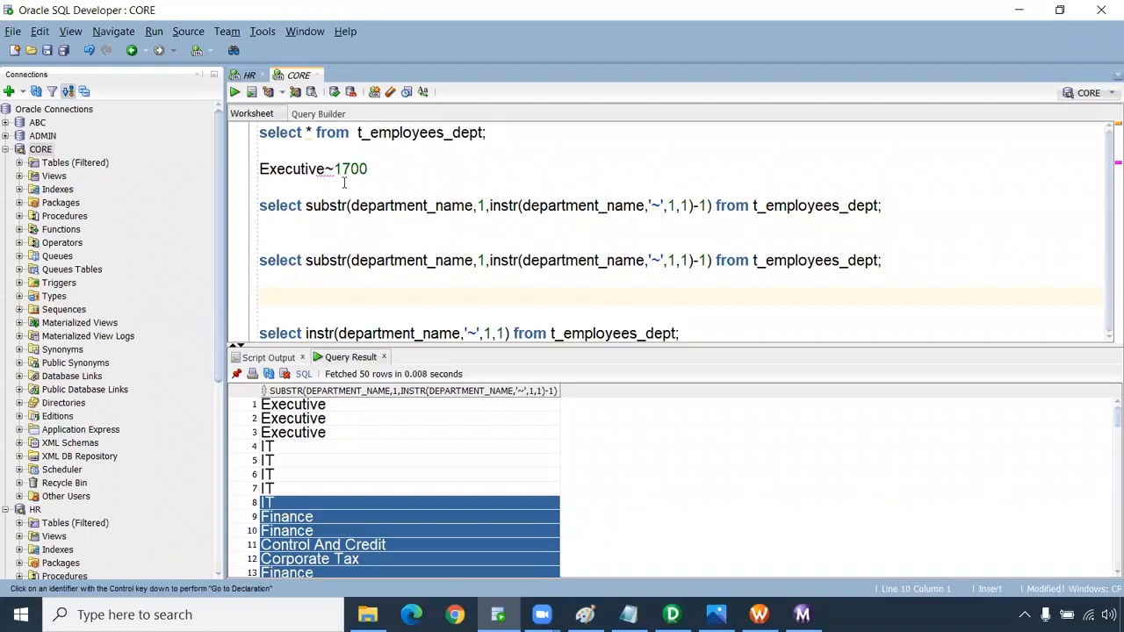
In the copy, replace the start position 1 with instr(department_name,'~',1,1)+1.
mouse_move(333, 169)
mouse_down()
mouse_move(324, 169)
mouse_move(366, 168)
mouse_move(337, 168)
mouse_up()
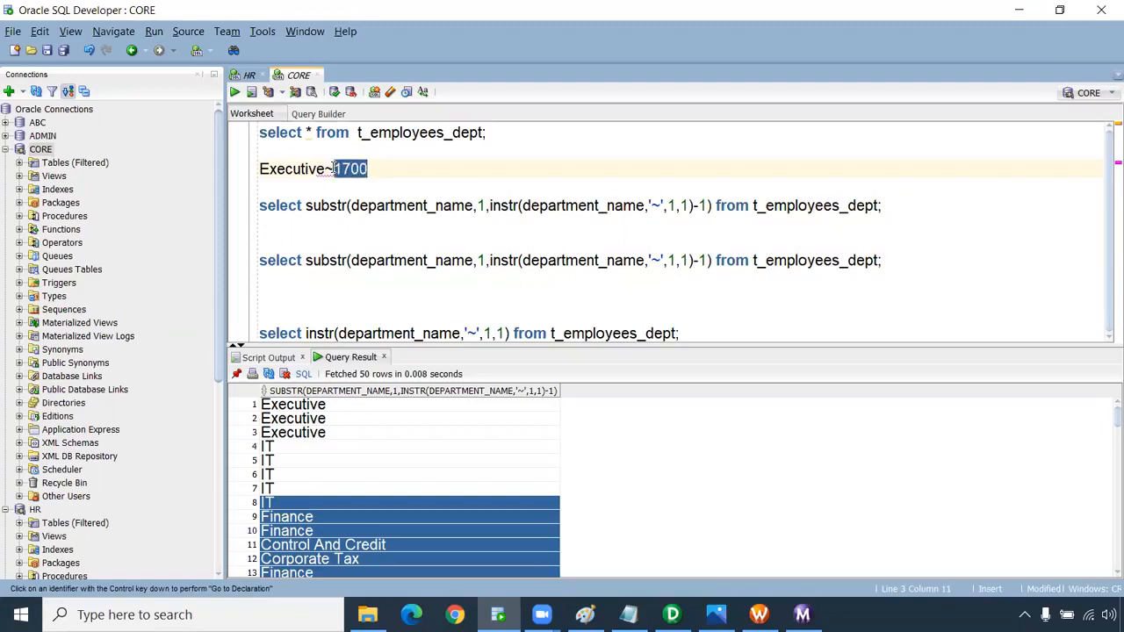
drag(335, 169, 328, 168)
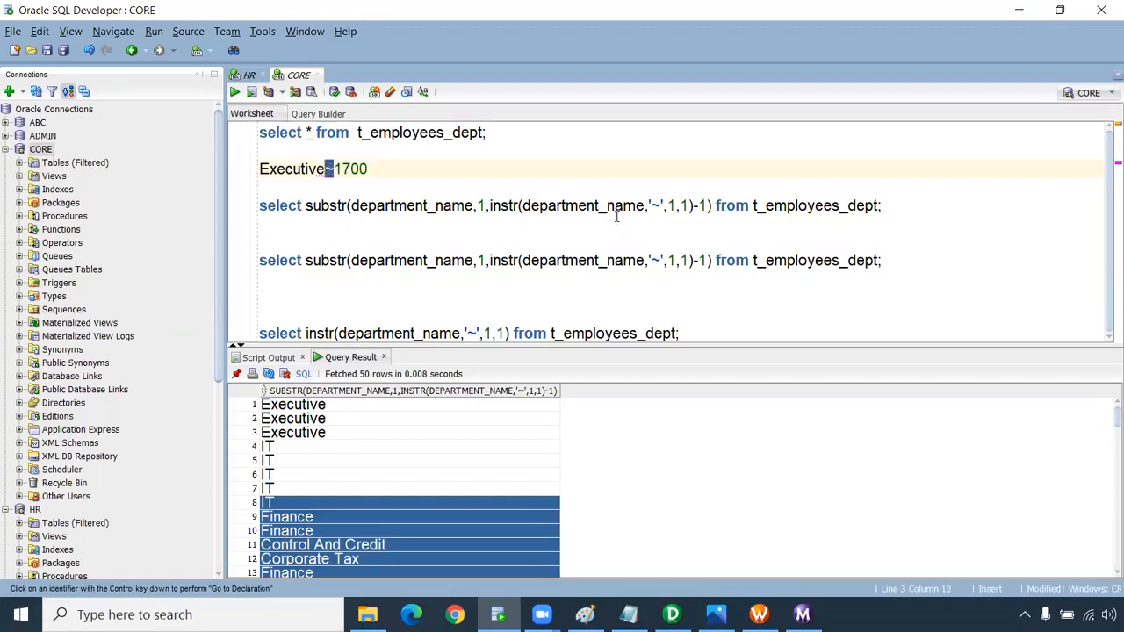
click(711, 207)
drag(711, 208, 498, 207)
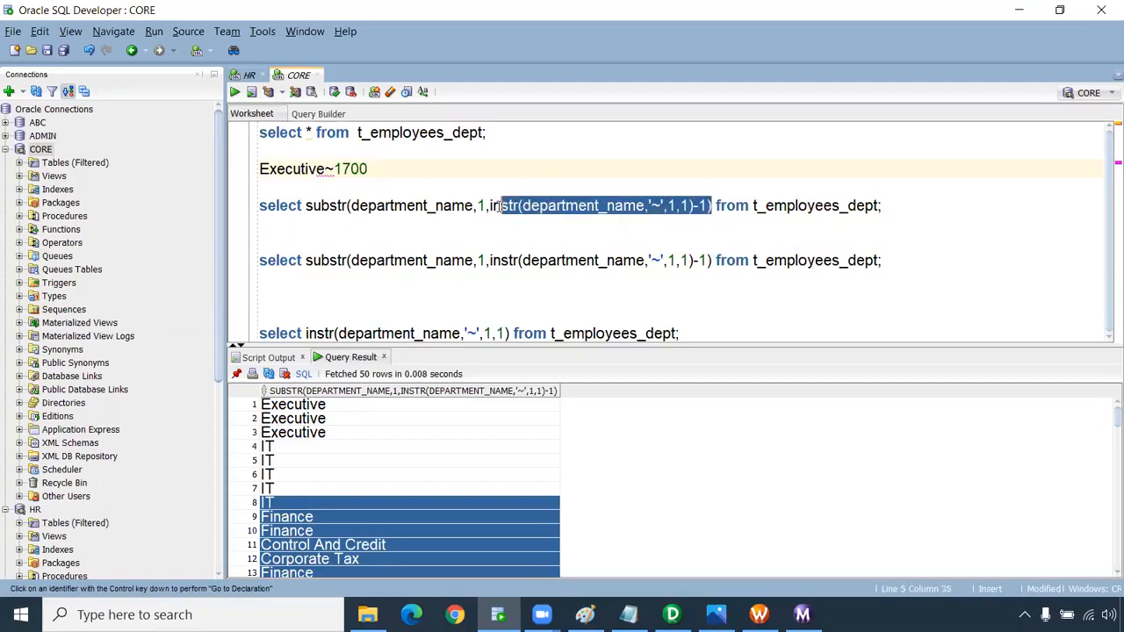
click(548, 207)
drag(694, 205, 492, 208)
key(ctrl+c)
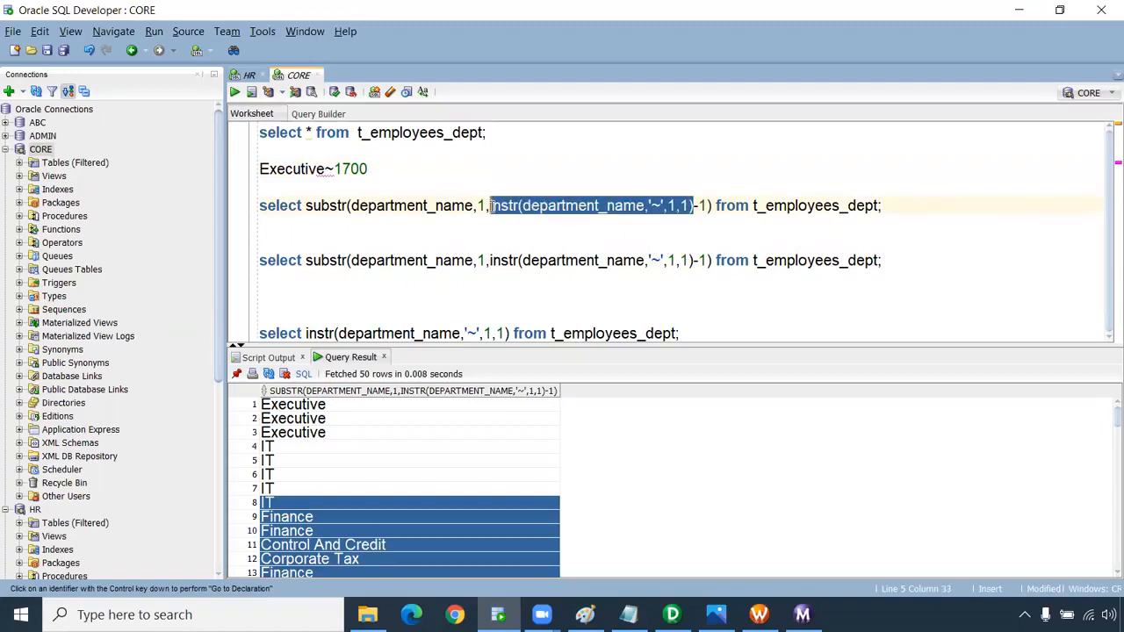
double_click(481, 260)
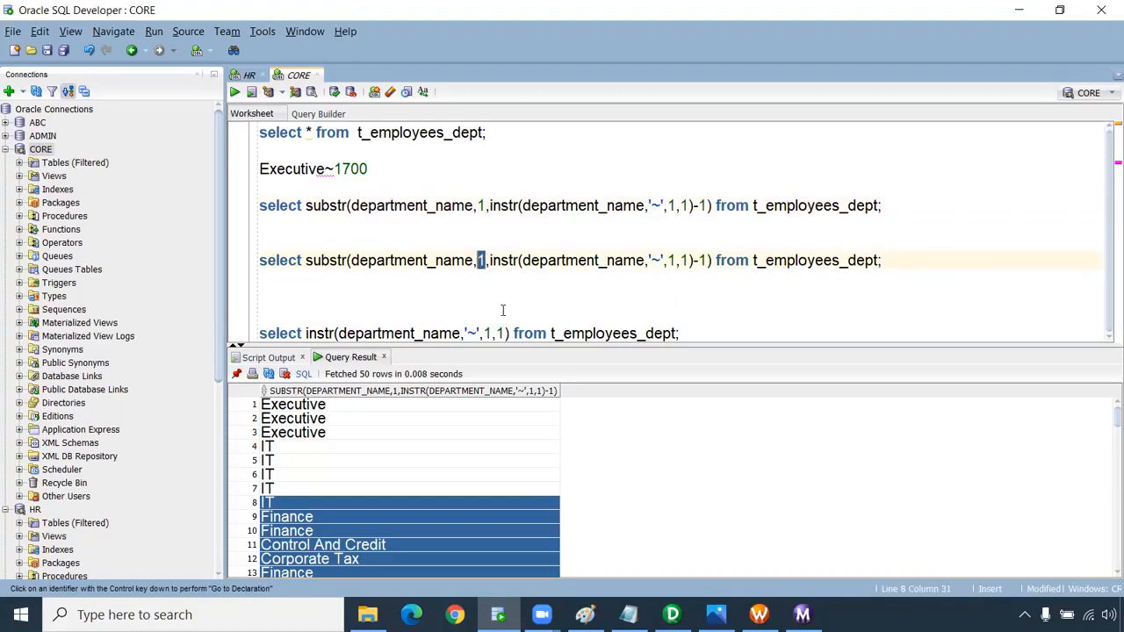
key(ctrl+v)
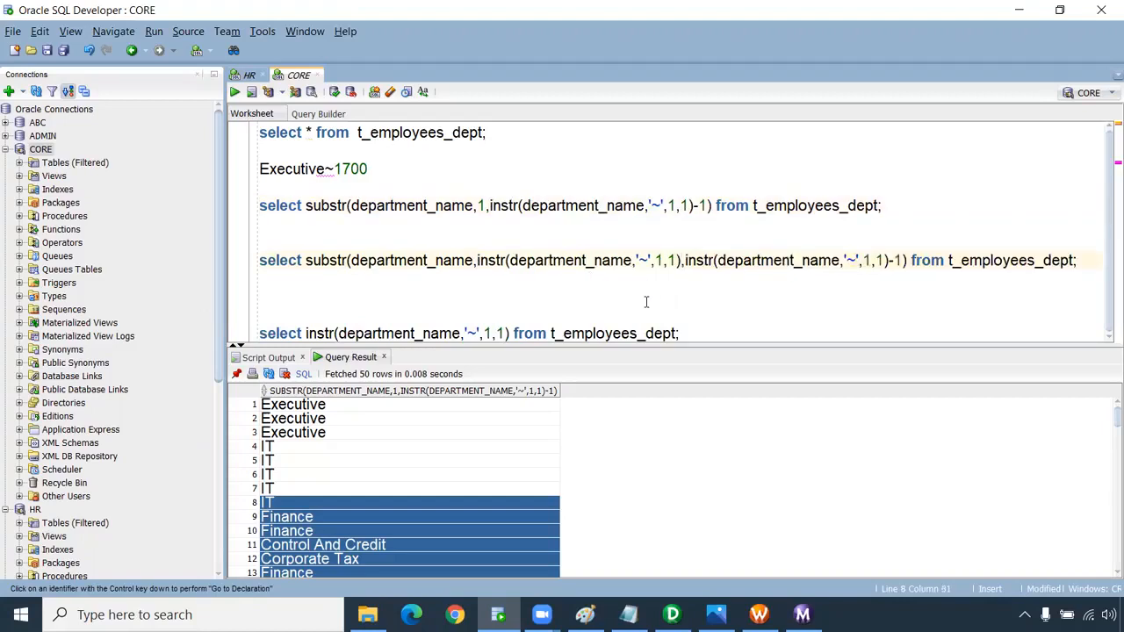
text(+1)
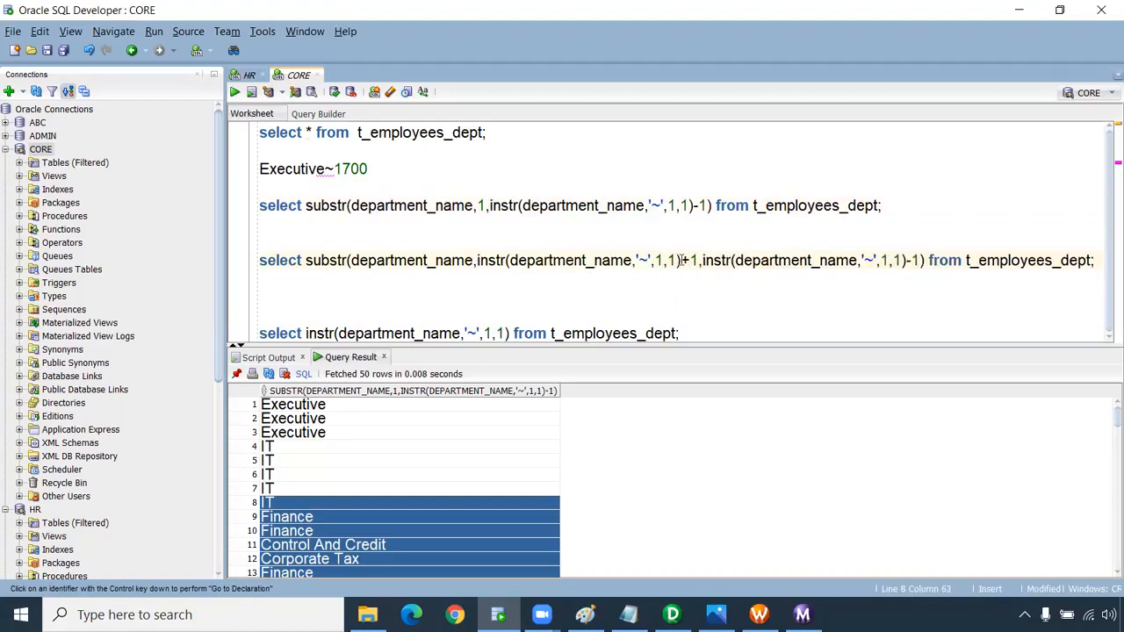
Remove the length argument and run the query, returning location ids like 1700 and 1400.
drag(336, 170, 370, 168)
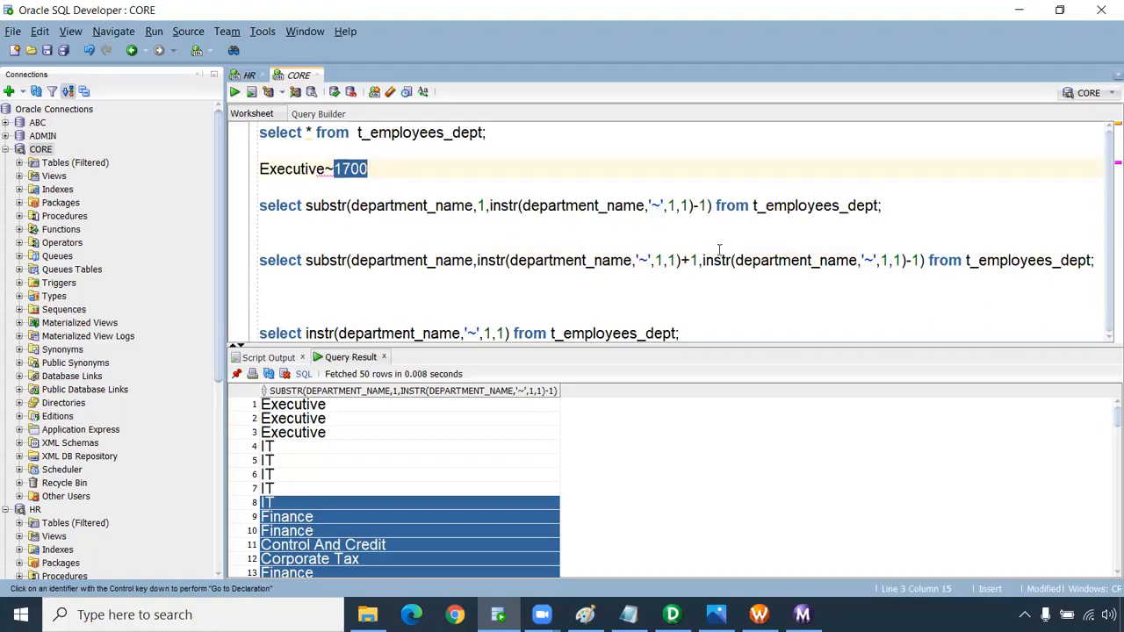
drag(699, 261, 920, 261)
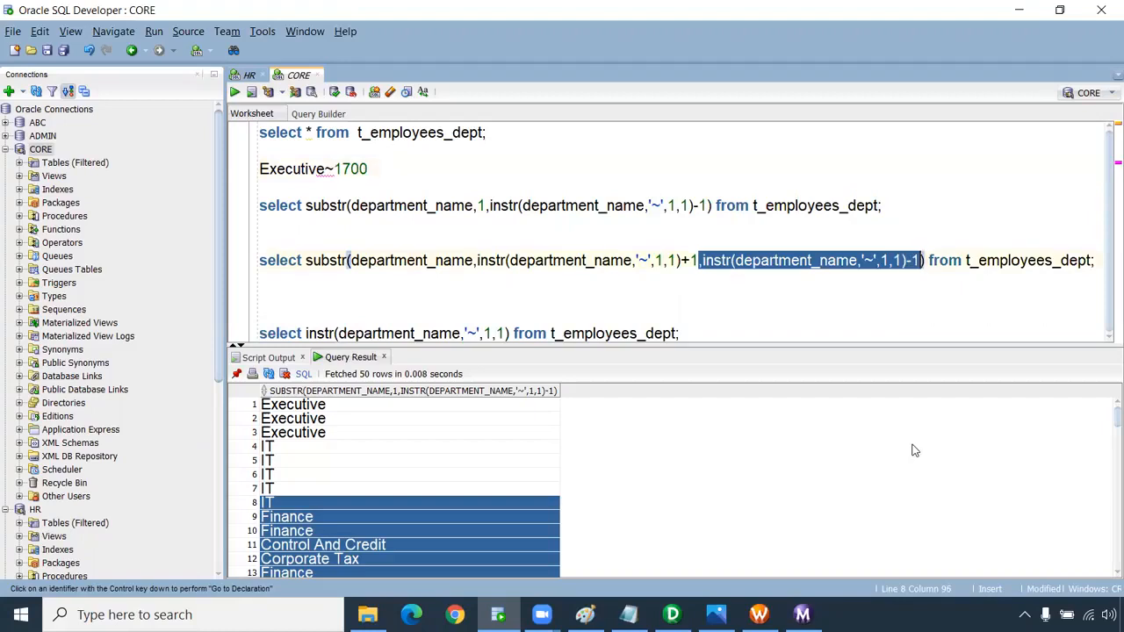
key(Delete)
key(ctrl+Return)
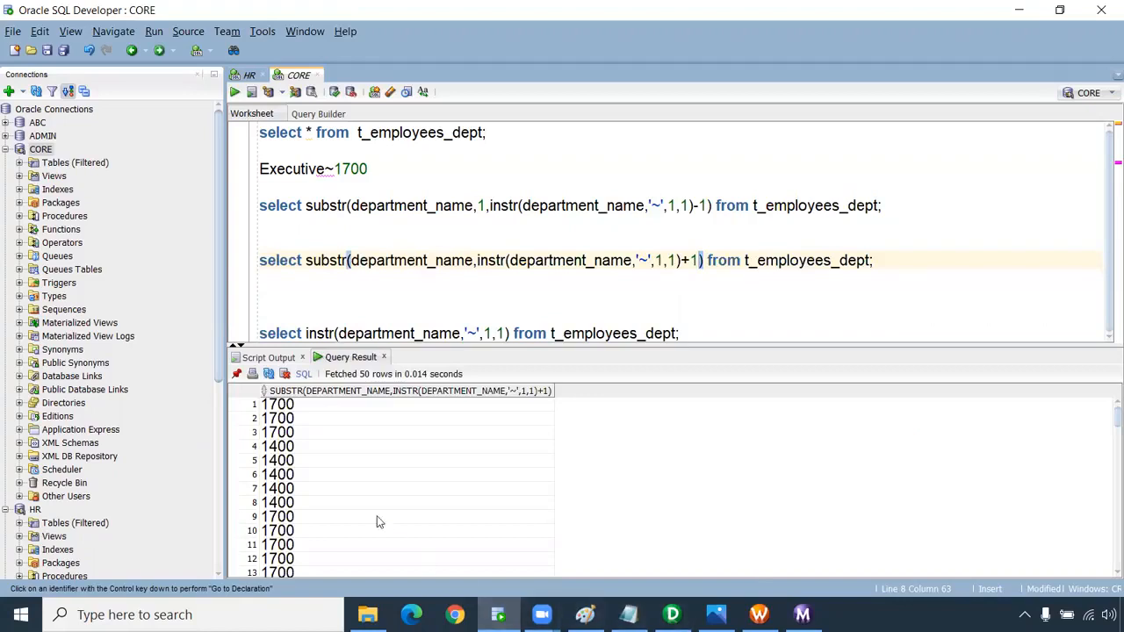
drag(330, 404, 326, 545)
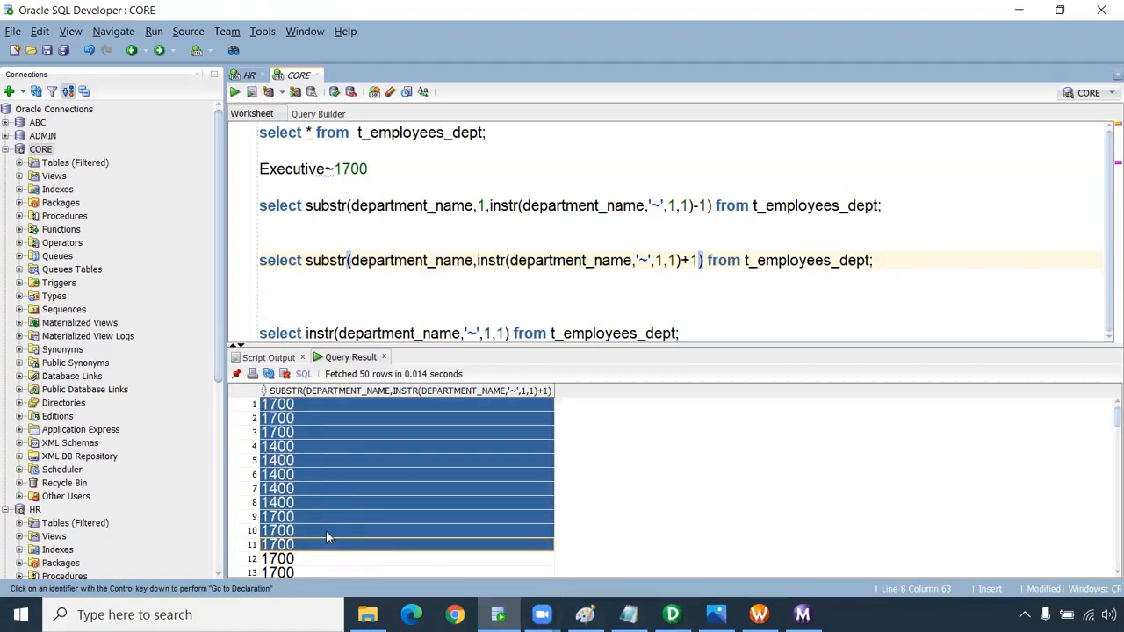
scroll(339, 492, down, 5)
Review both substr queries, then return to PowerCenter Designer.
click(753, 278)
drag(890, 260, 701, 260)
click(379, 290)
drag(713, 205, 307, 205)
key(ctrl+c)
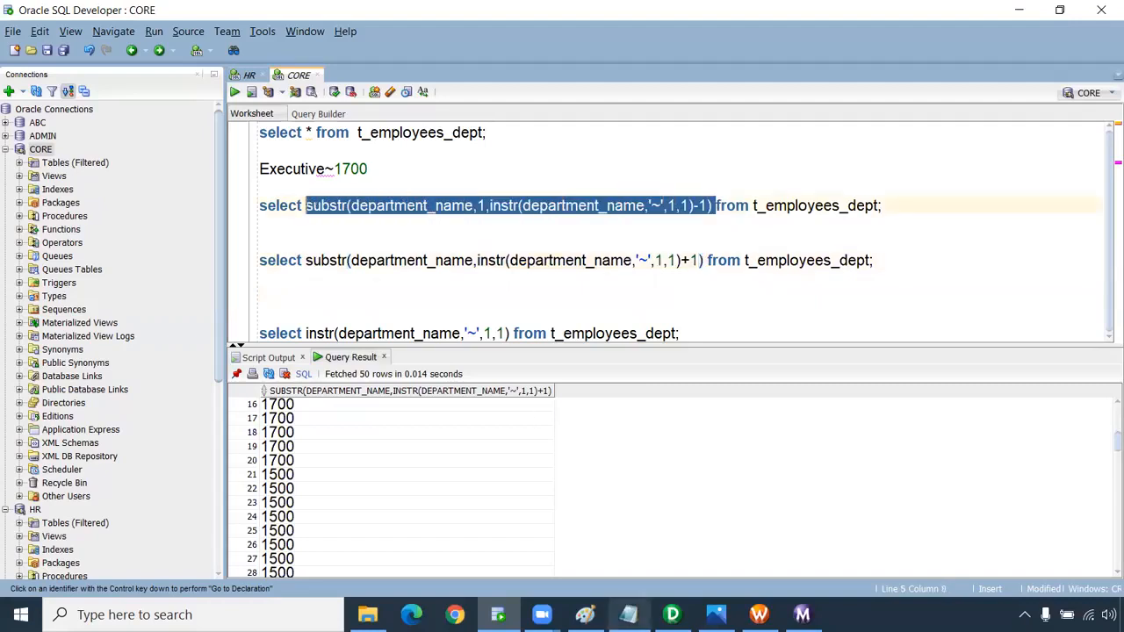
click(671, 615)
drag(577, 507, 718, 497)
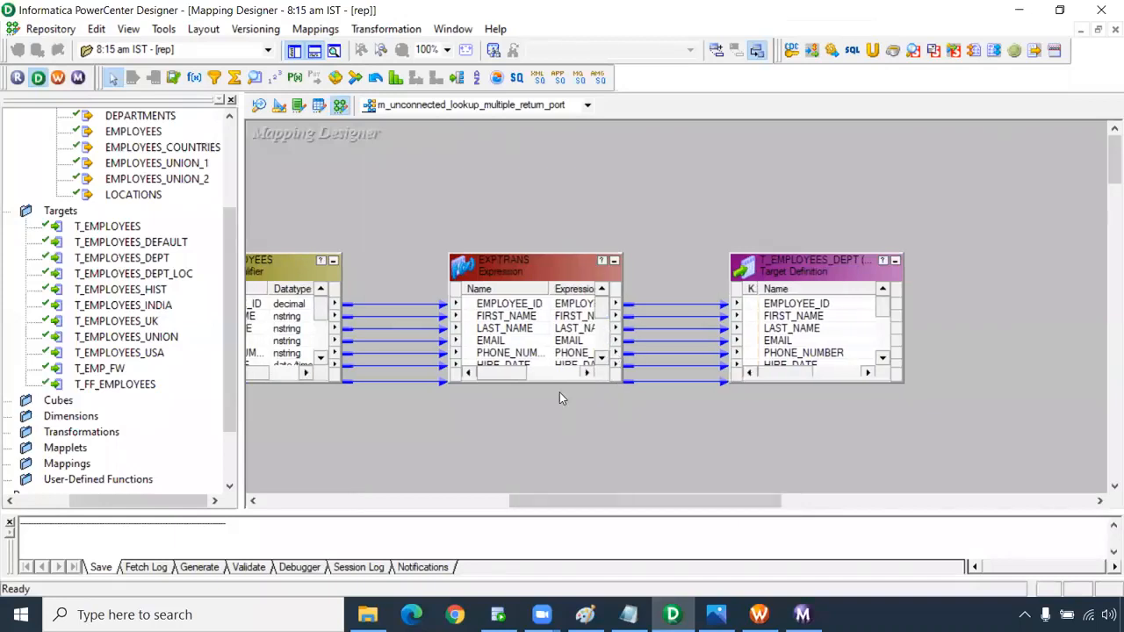
Rename the EXPTRANS output port o_dept_name_loc_id to o_dept_name.
scroll(593, 349, down, 3)
double_click(527, 353)
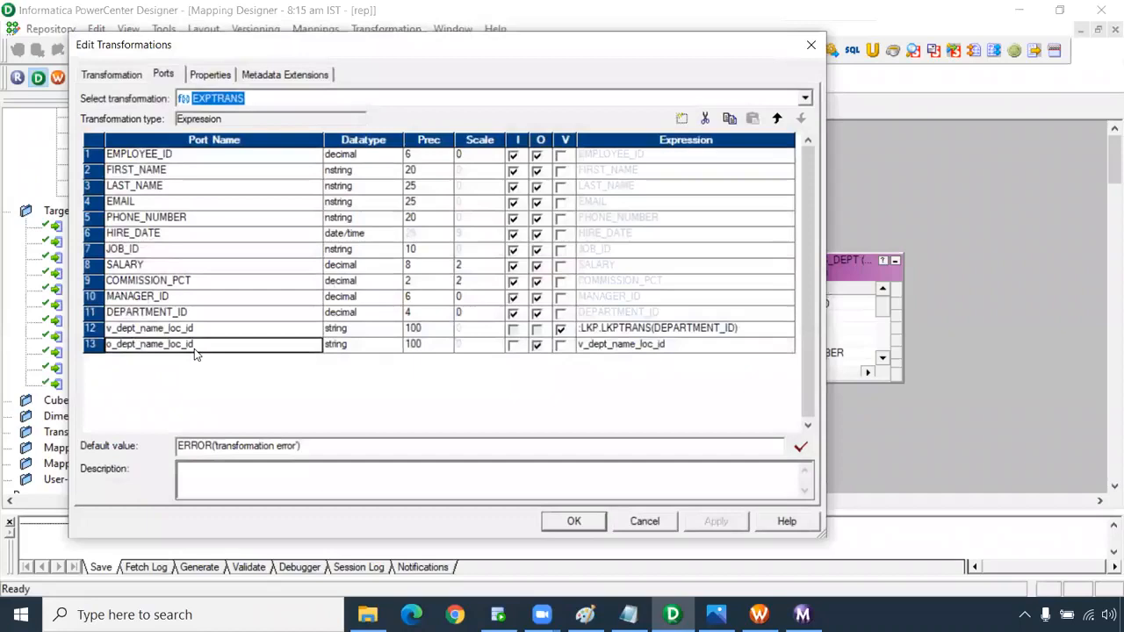
click(194, 345)
key(BackSpace)
key(BackSpace)
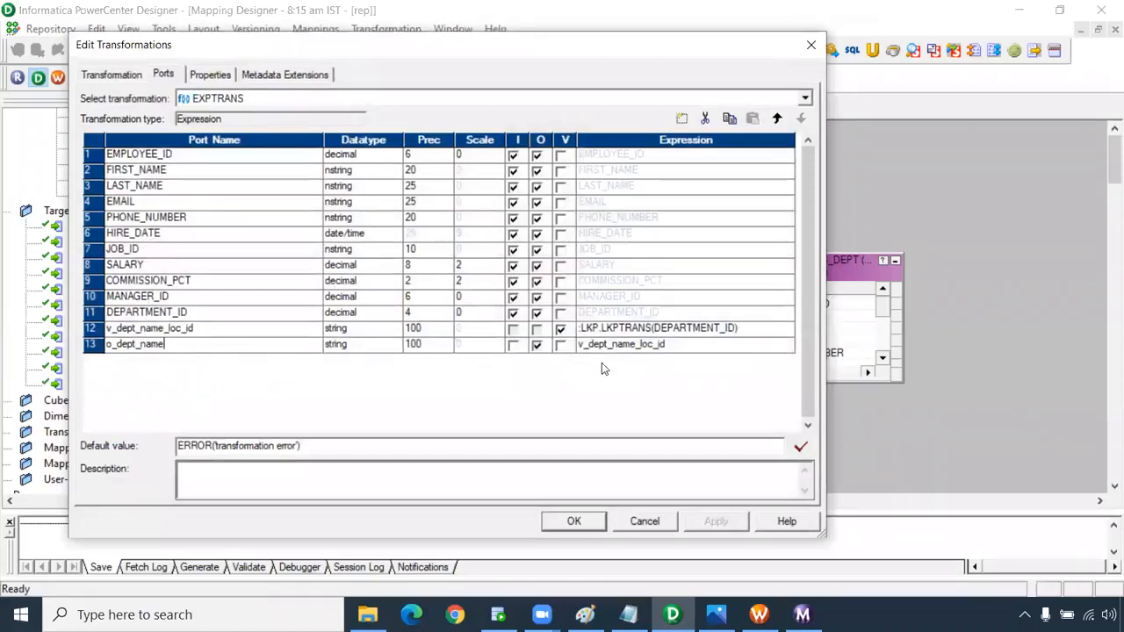
click(706, 346)
Replace the port's old v_dept_name_loc_id expression with the pasted substr department-name expression.
click(787, 345)
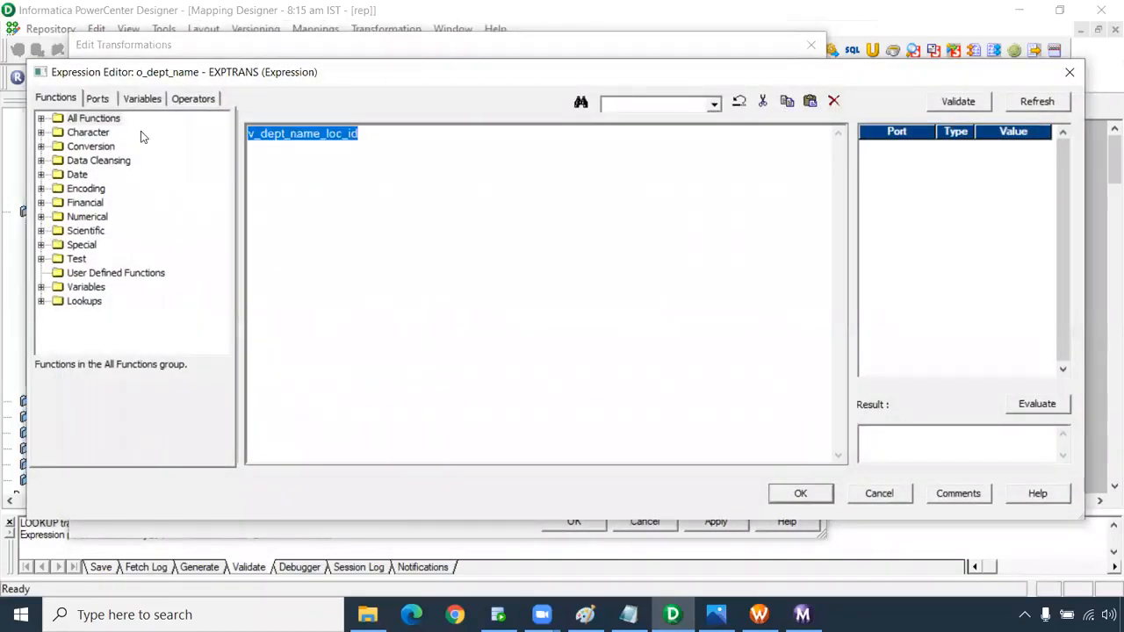
click(249, 135)
key(Return)
key(Return)
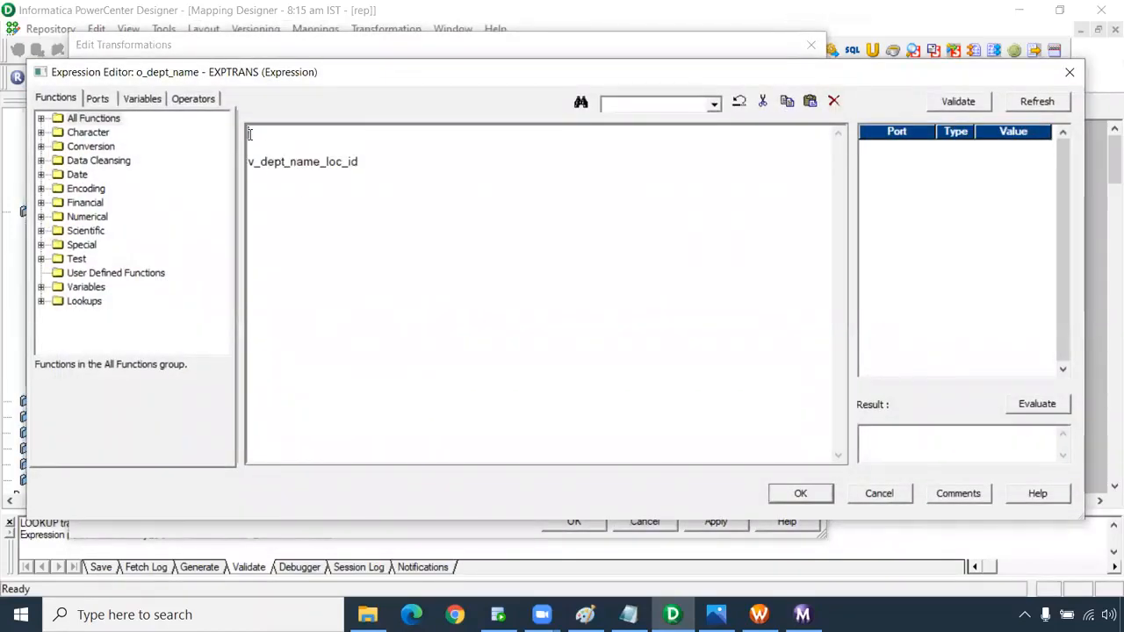
key(ctrl+v)
scroll(249, 317, up, 4)
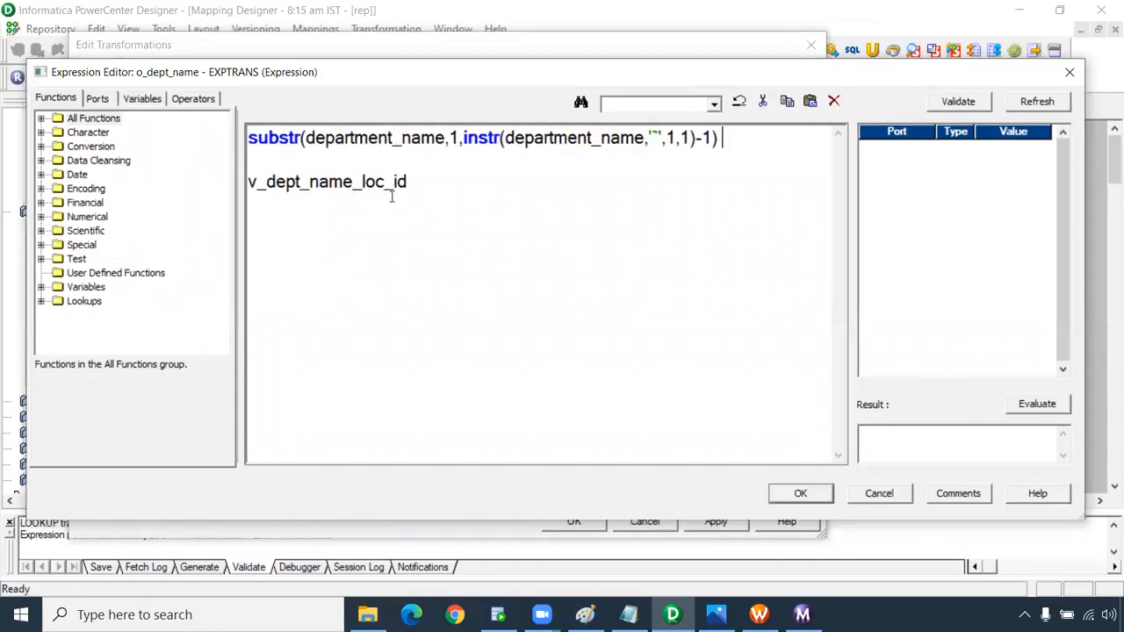
drag(409, 181, 205, 179)
key(ctrl+c)
key(Delete)
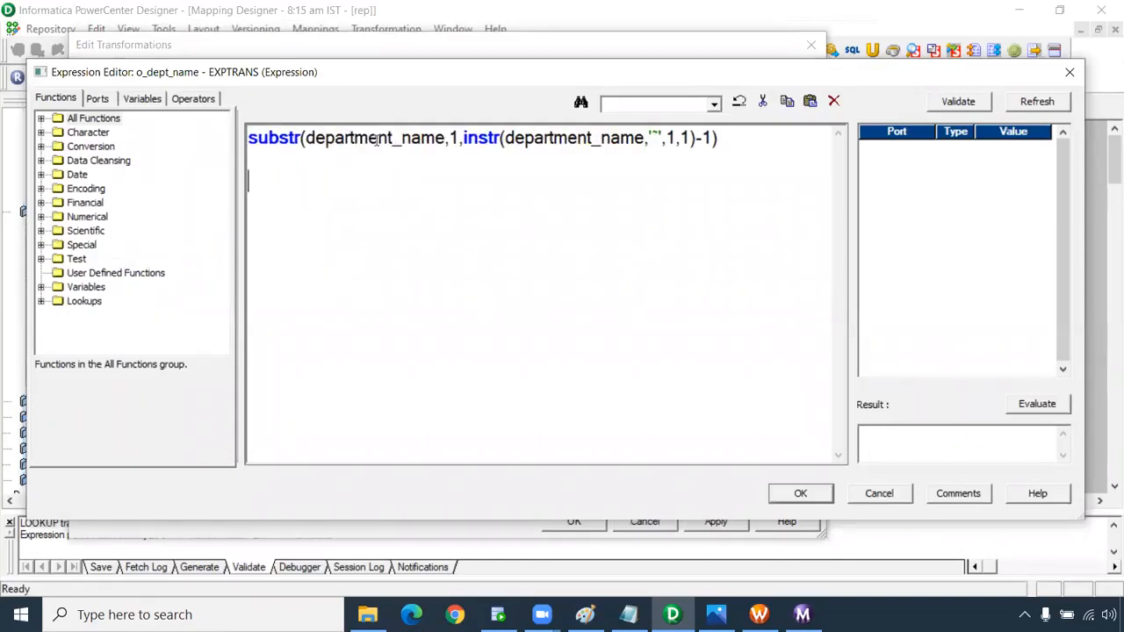
Swap department_name for v_dept_name_loc_id in substr and instr, fix the '~' delimiter, and accept.
drag(446, 138, 306, 138)
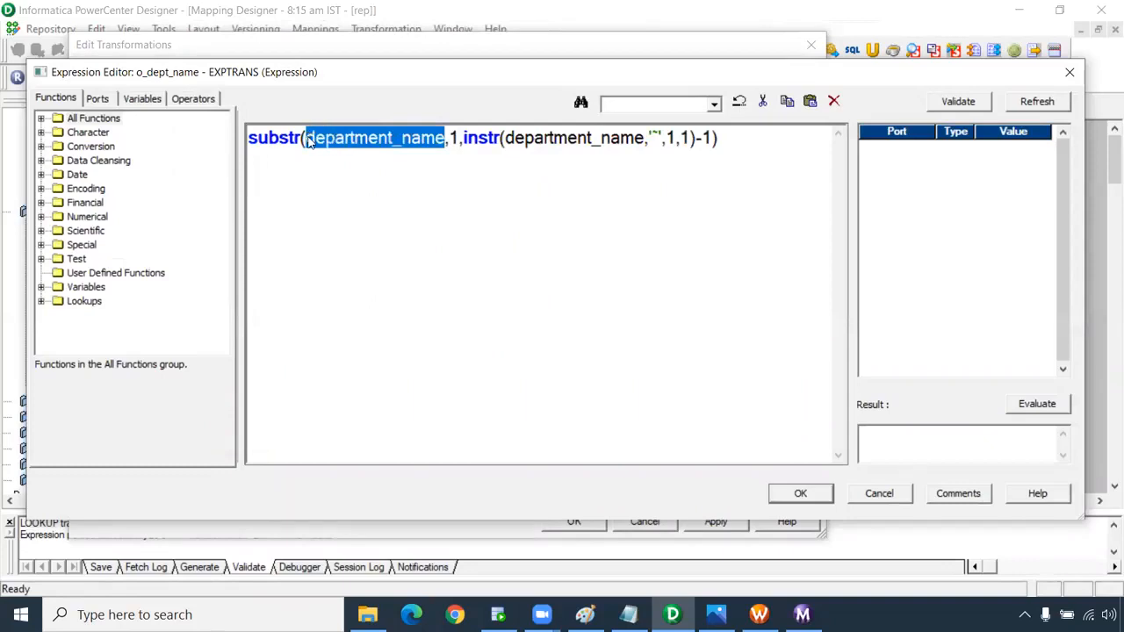
key(ctrl+v)
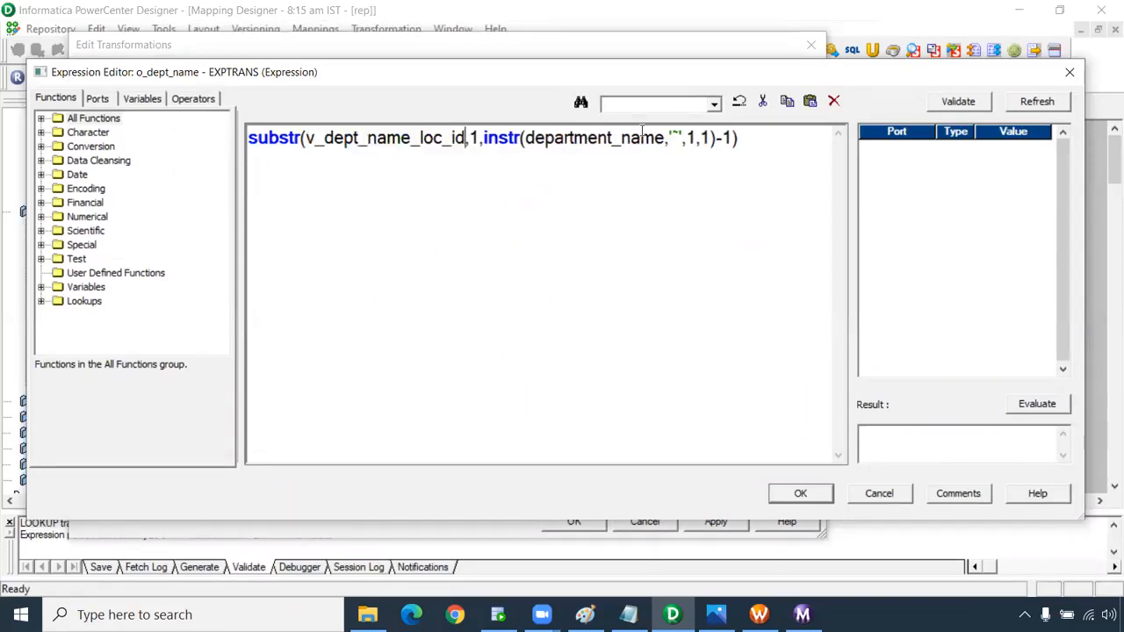
drag(665, 138, 526, 139)
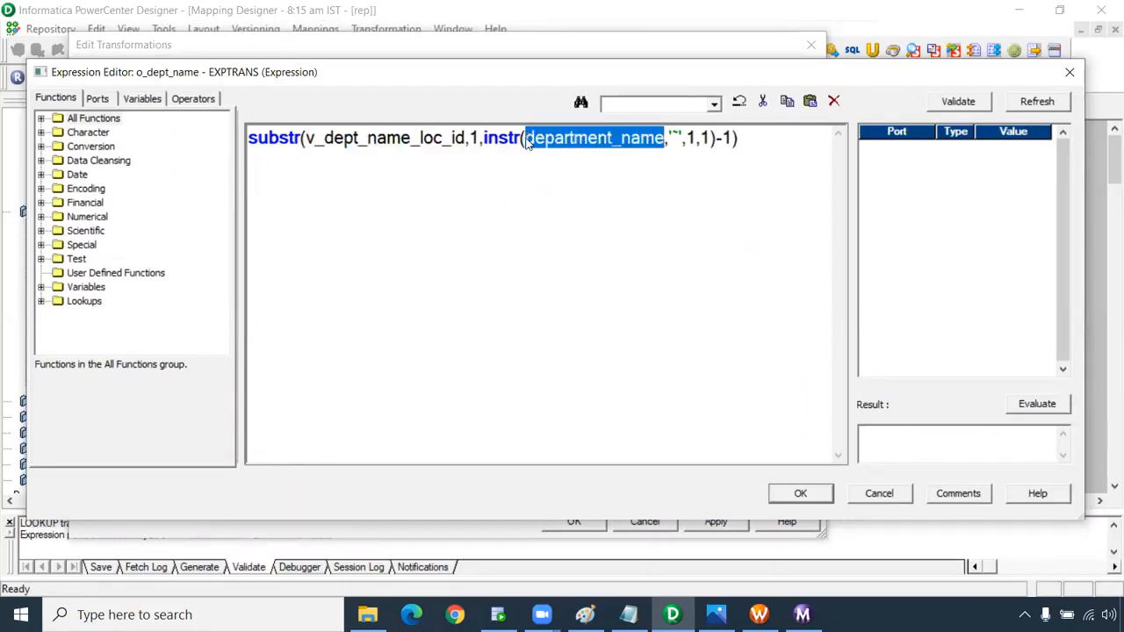
key(ctrl+v)
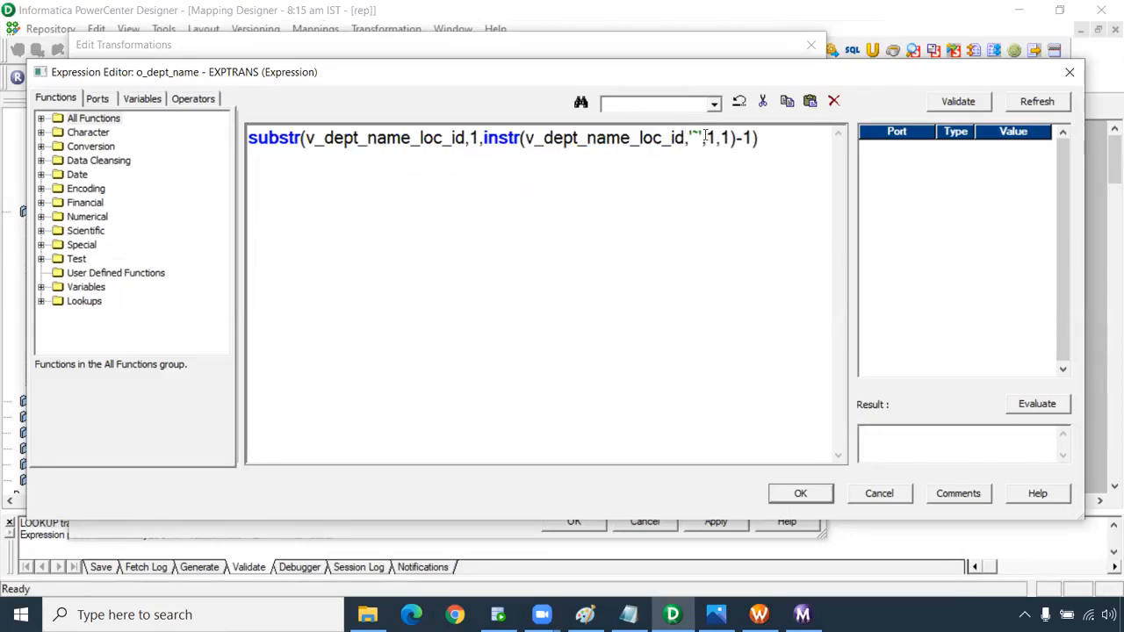
key(BackSpace)
key(BackSpace)
key(BackSpace)
key(BackSpace)
text('')
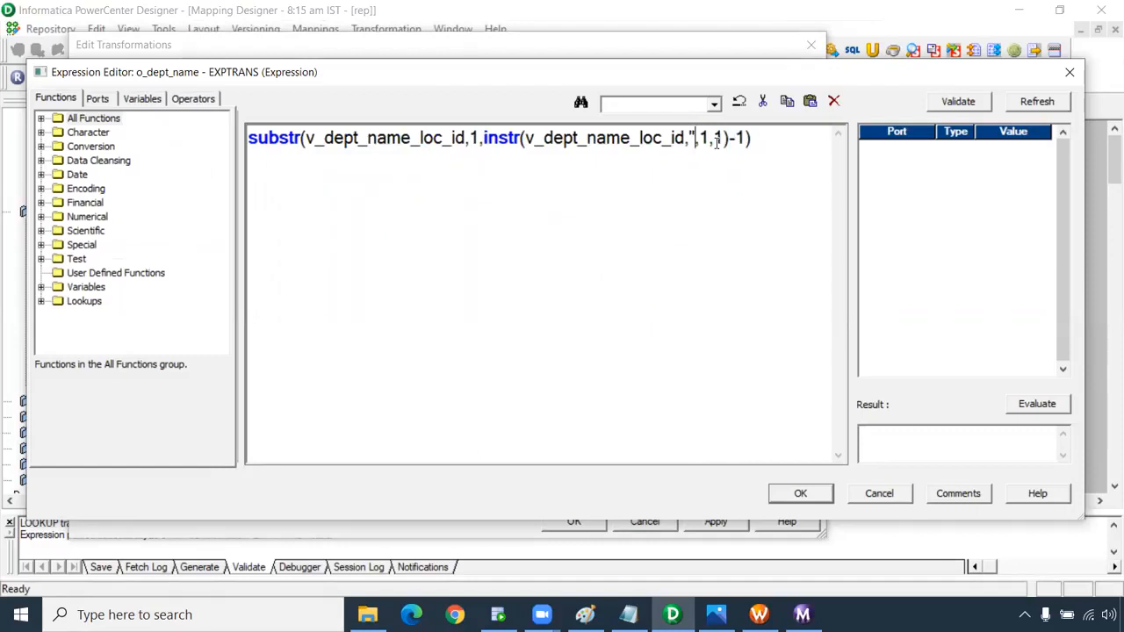
text(~)
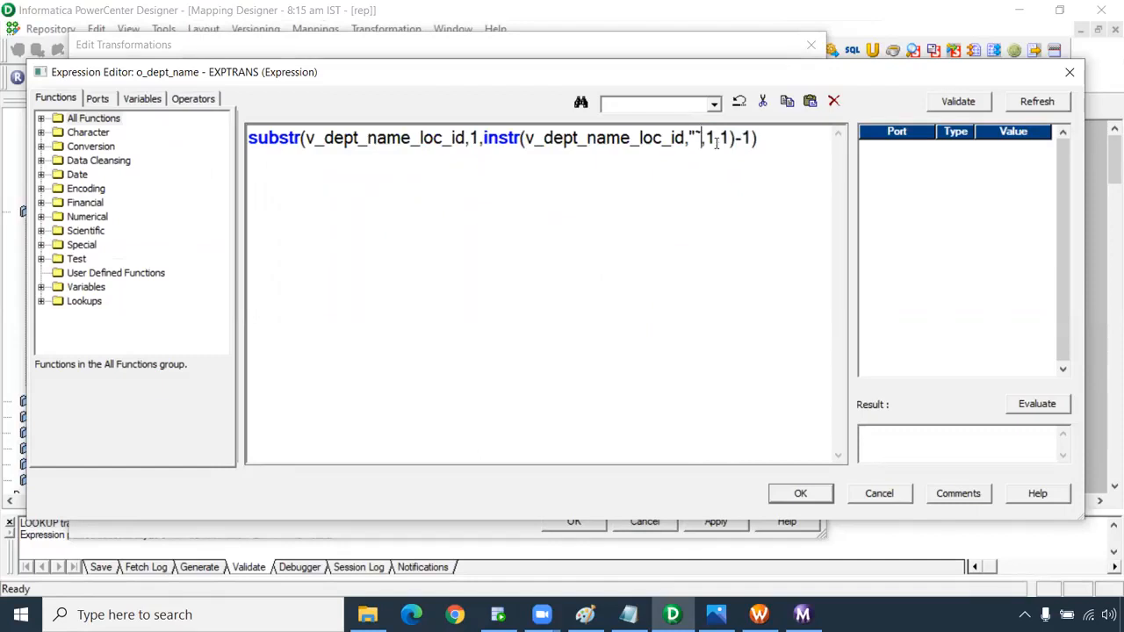
key(BackSpace)
key(BackSpace)
text('~')
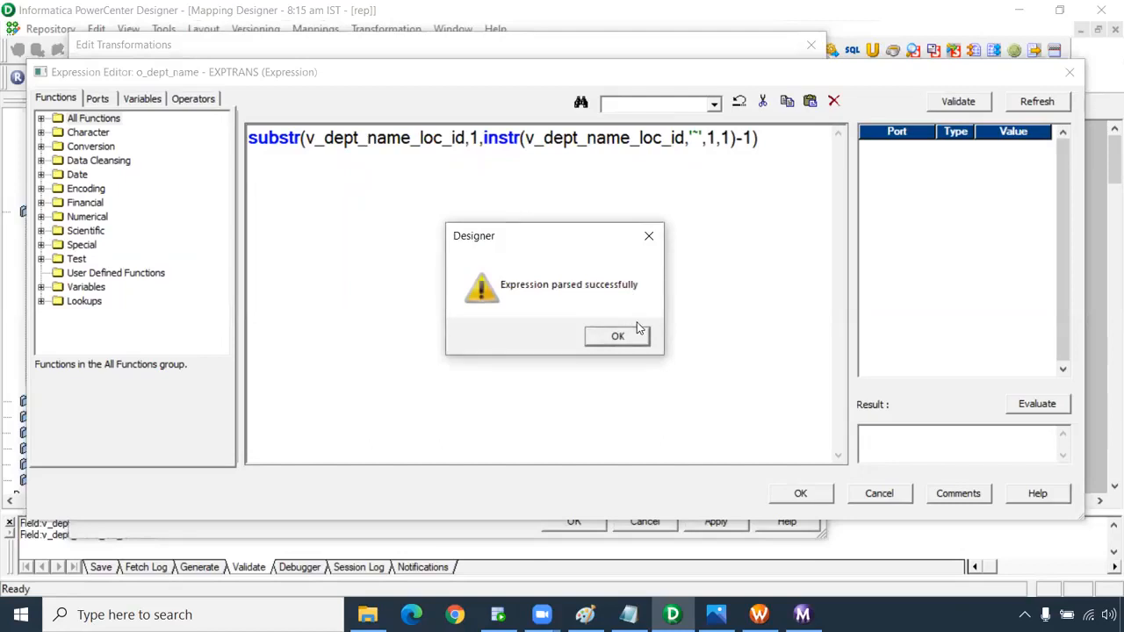
click(638, 330)
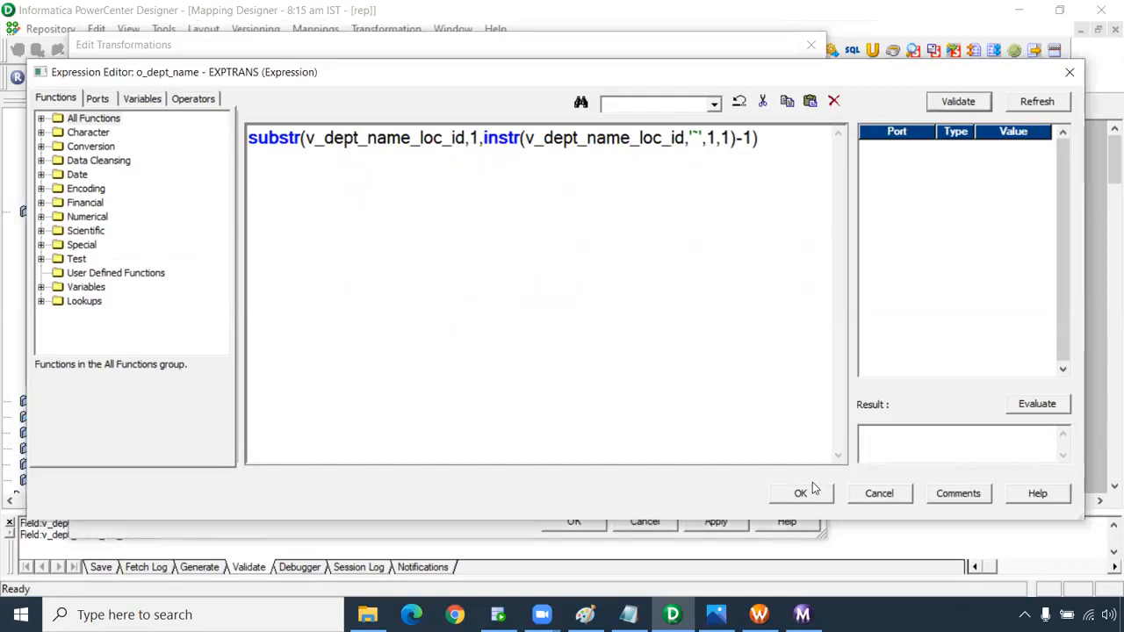
click(801, 493)
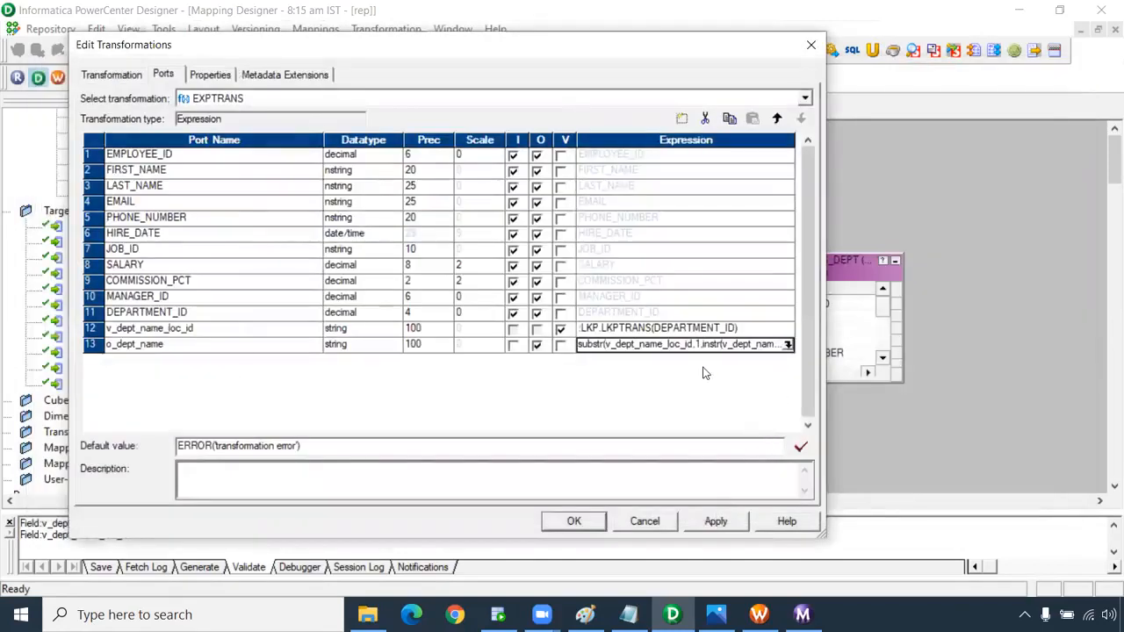
Add a new EXPTRANS port named o_loc_id, with decimal datatype and output only.
click(298, 344)
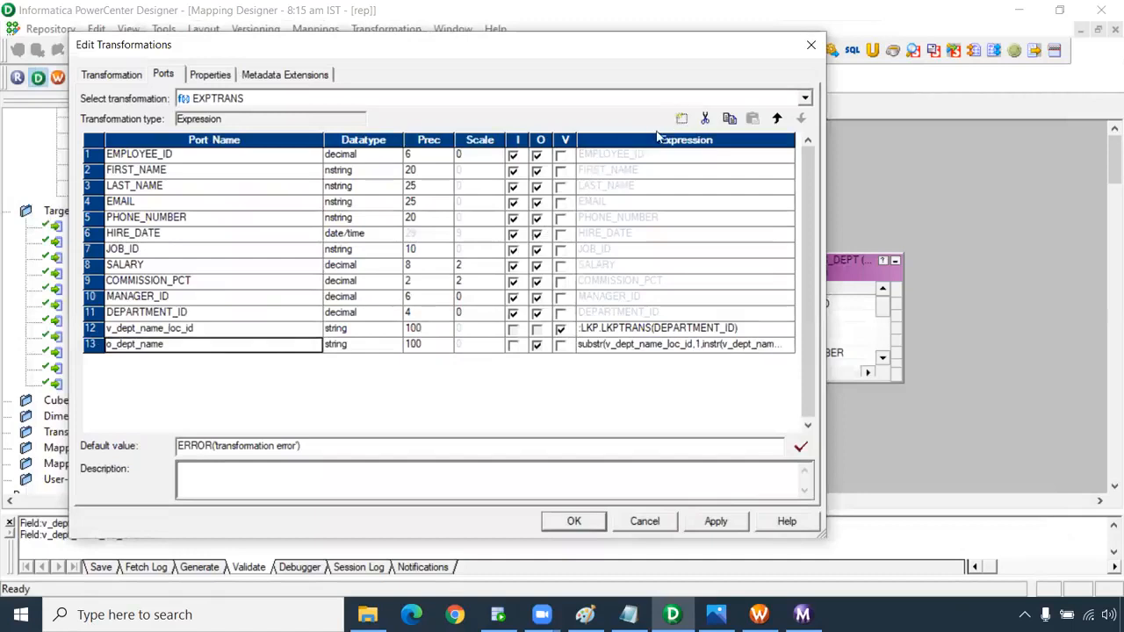
click(681, 118)
drag(172, 360, 46, 375)
text(o_loc_)
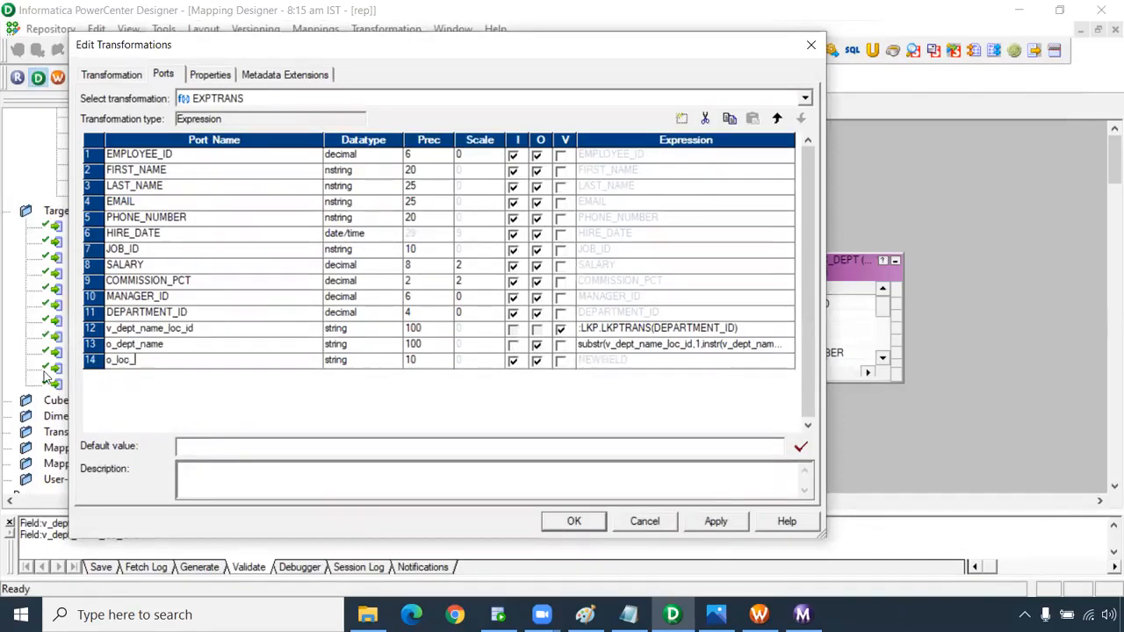
text(id)
click(418, 361)
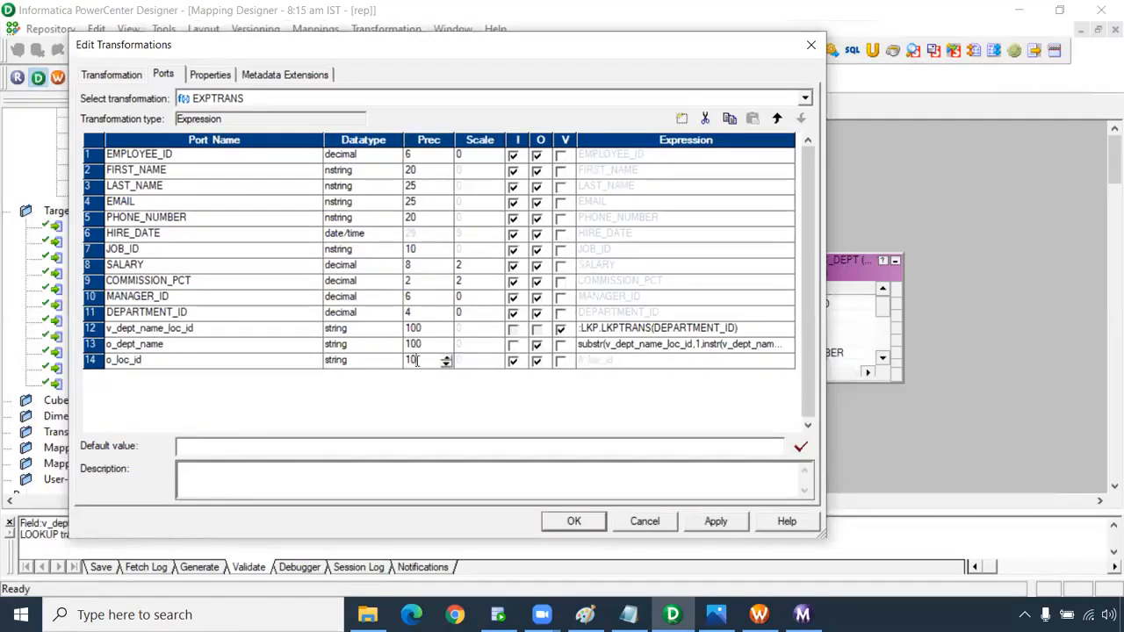
click(369, 365)
click(379, 363)
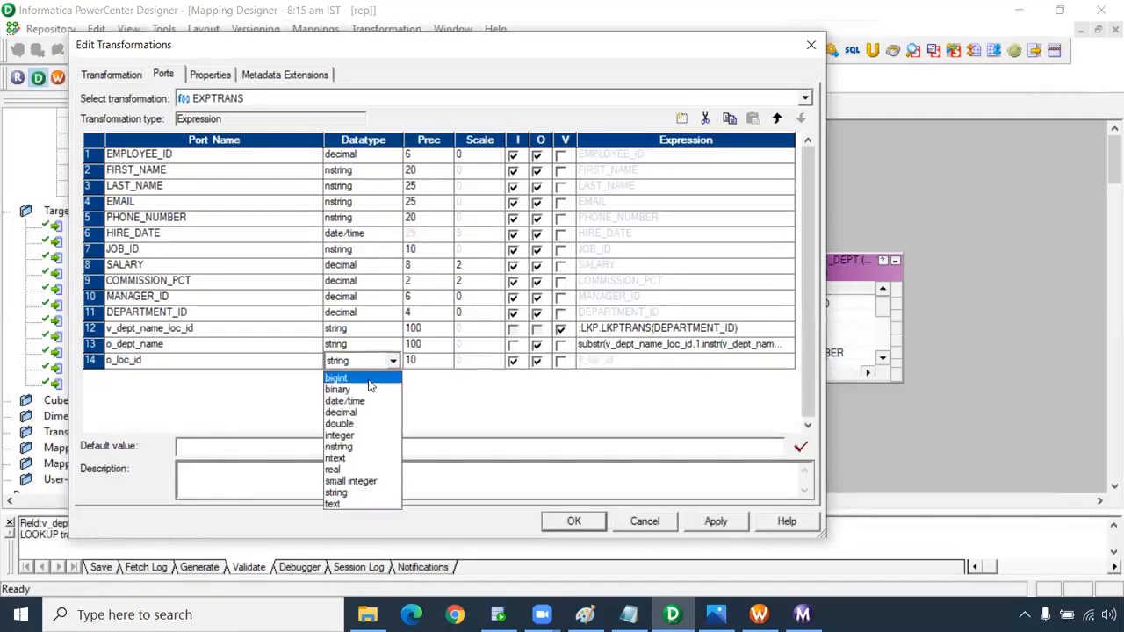
click(382, 399)
click(514, 361)
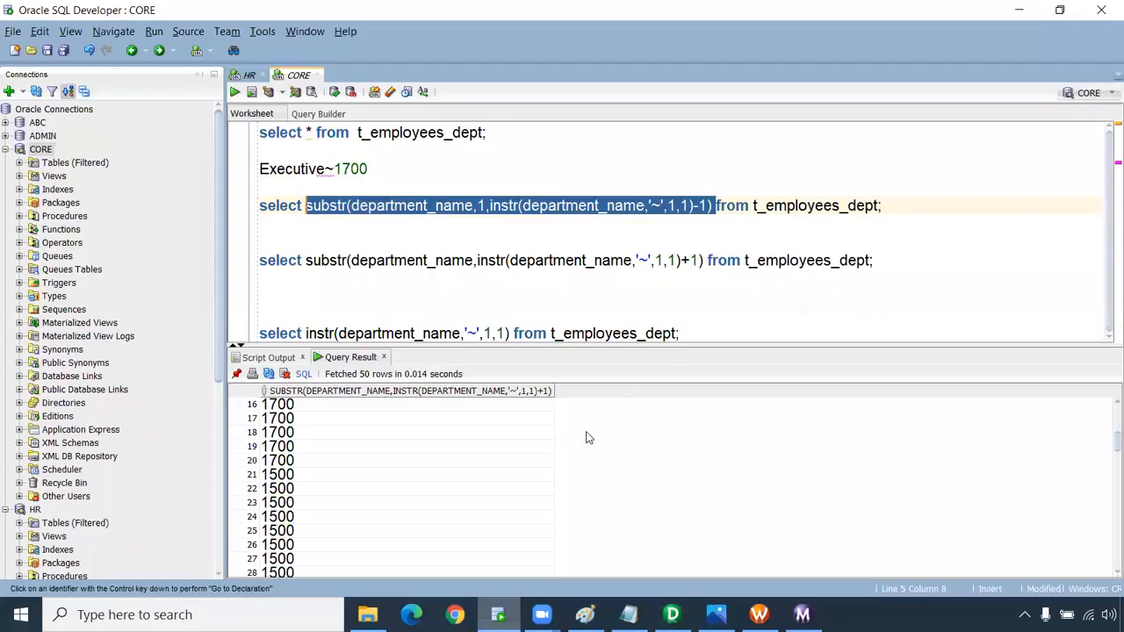
Copy the location-extracting substr expression from SQL Developer.
click(498, 614)
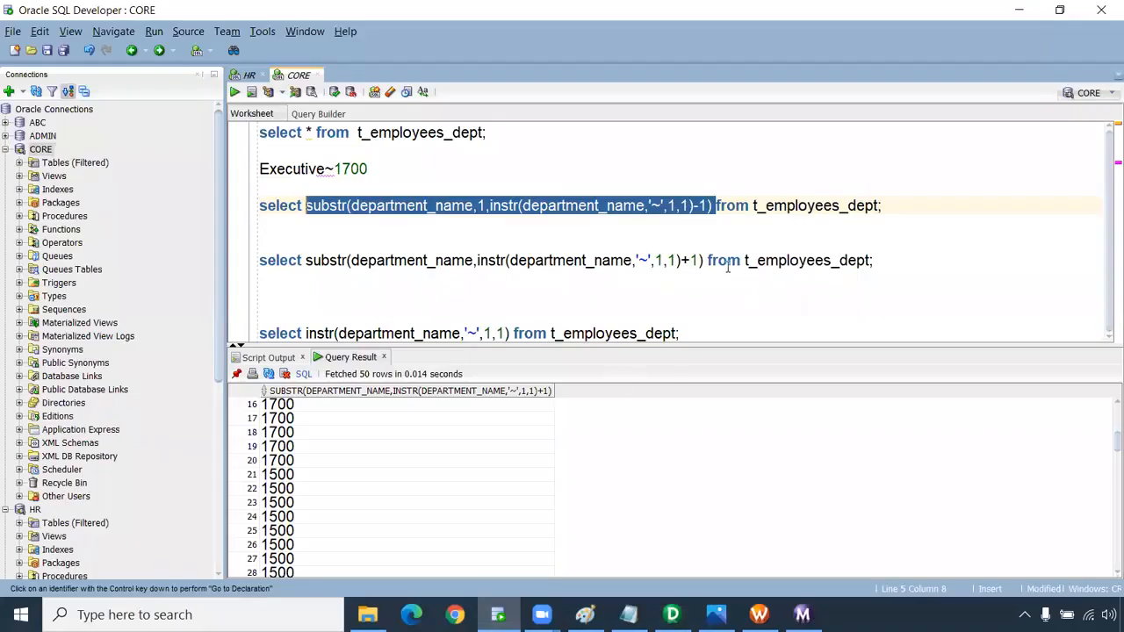
drag(704, 260, 307, 260)
key(ctrl+c)
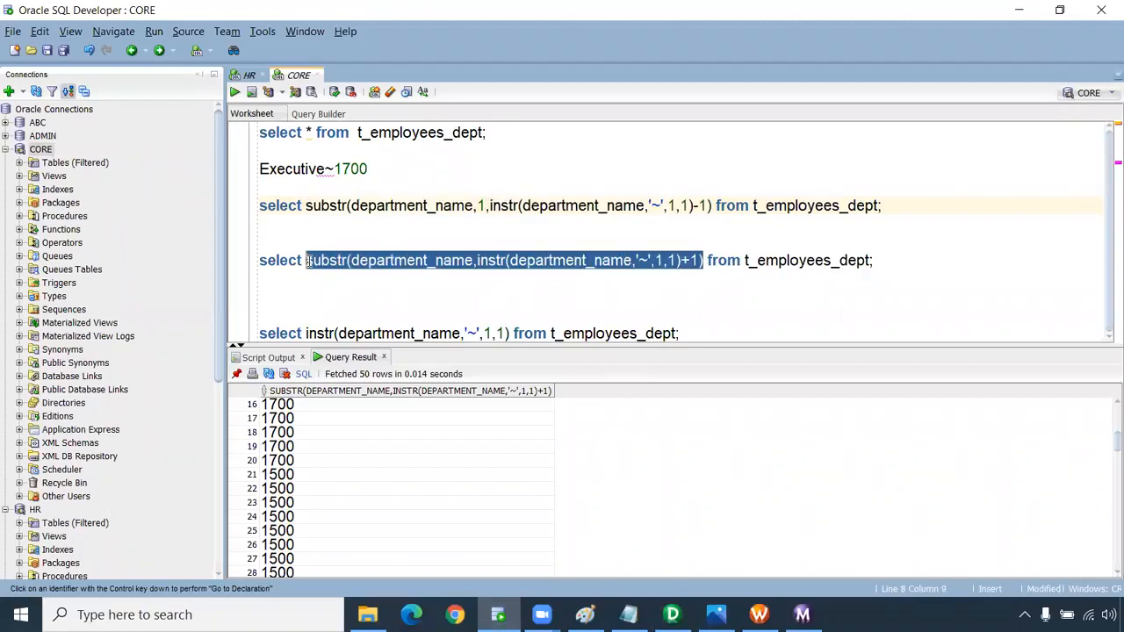
key(alt+Tab)
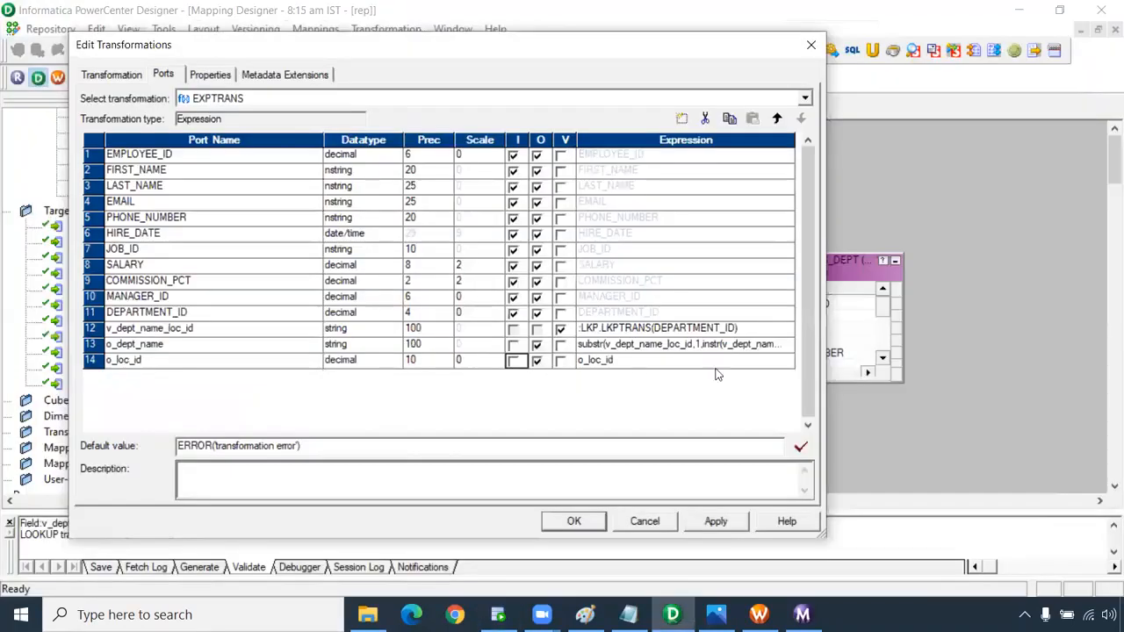
Paste the location substr expression into o_loc_id, using v_dept_name_loc_id as substr's input.
click(787, 360)
click(793, 360)
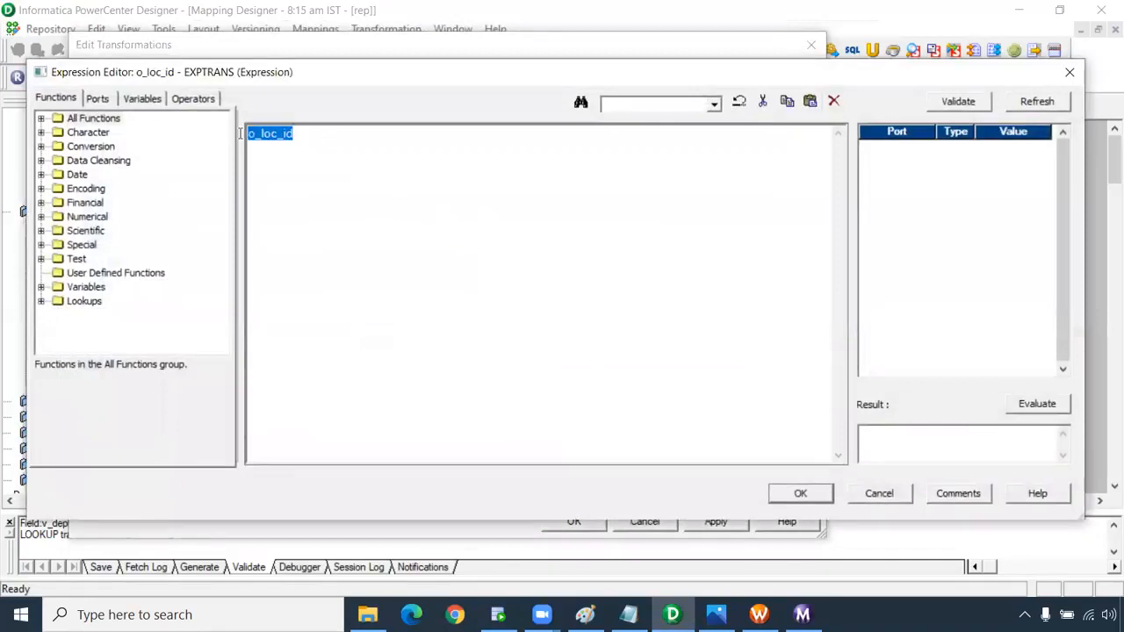
scroll(393, 221, up, 3)
key(ctrl+v)
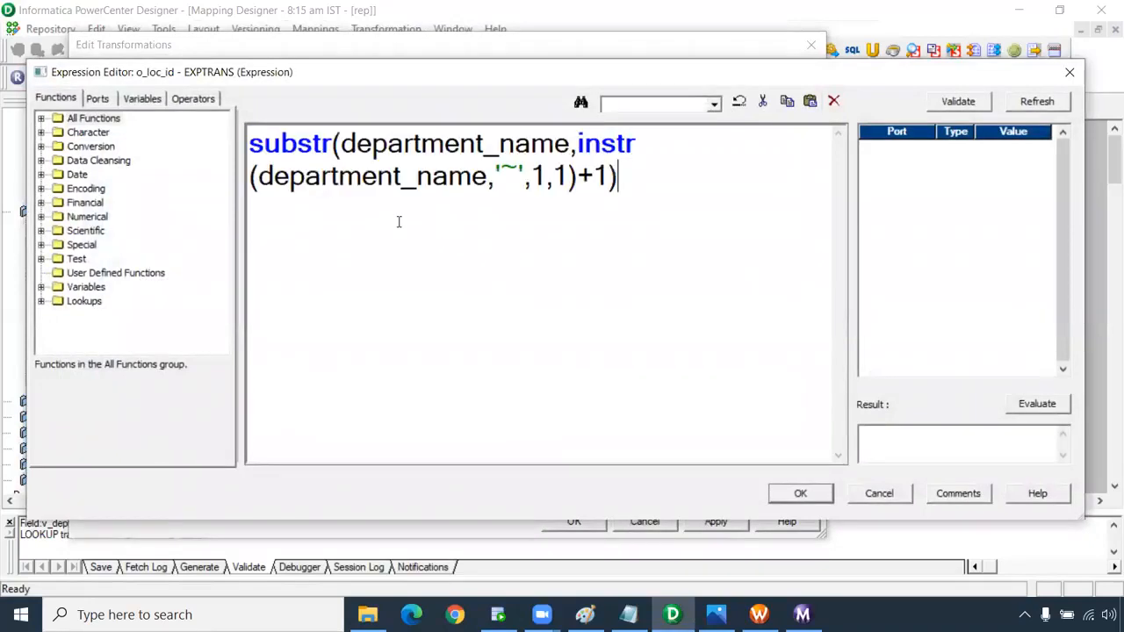
drag(570, 144, 340, 144)
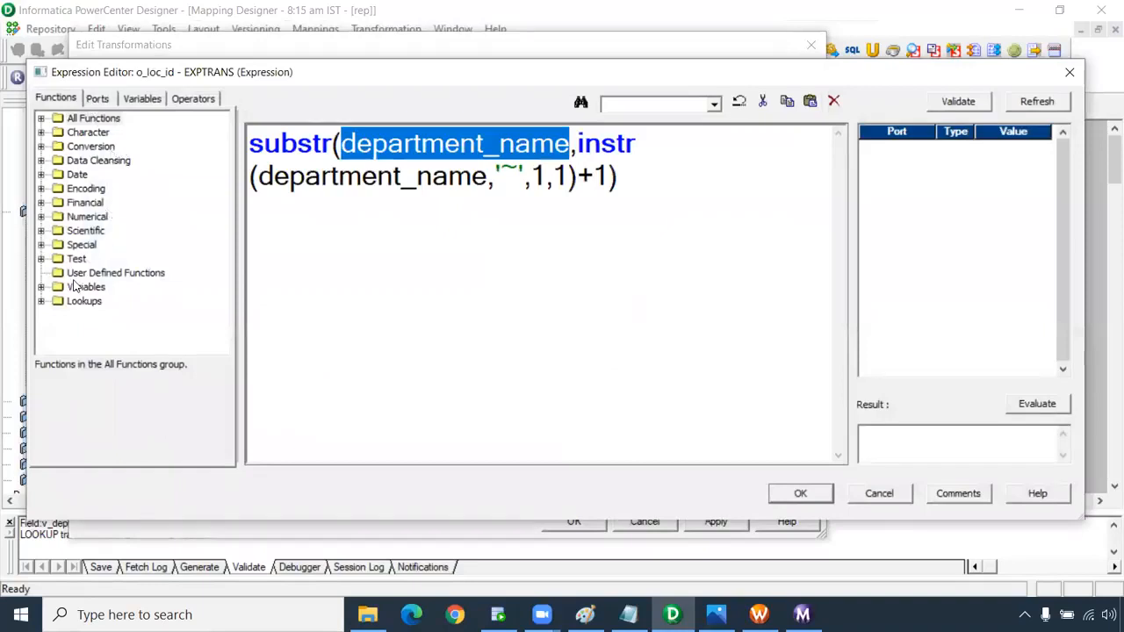
click(40, 287)
click(97, 99)
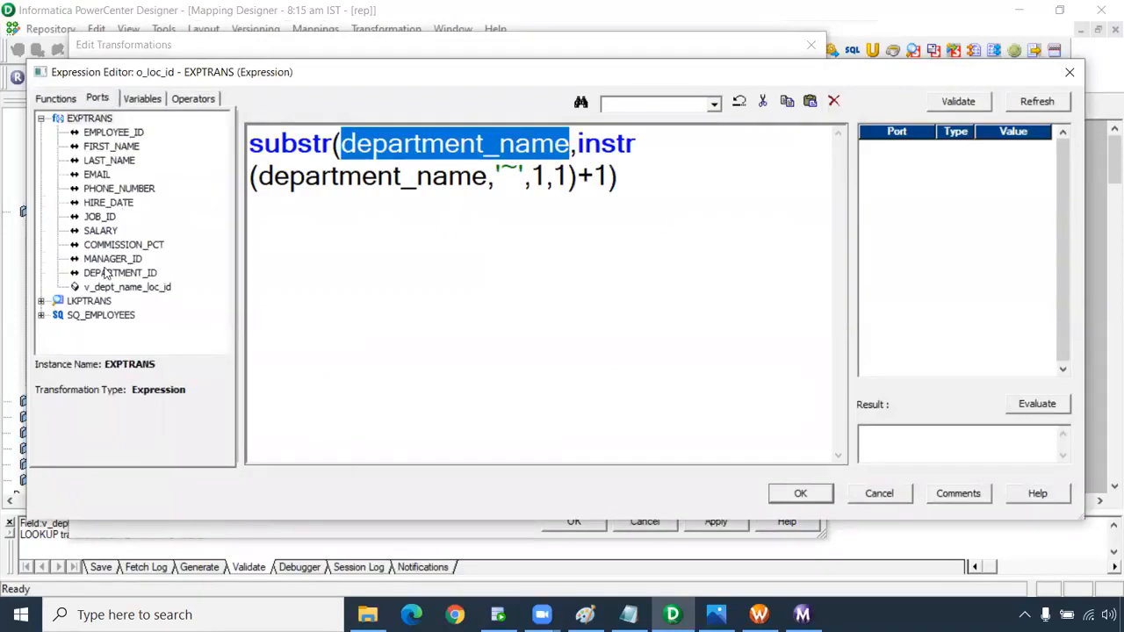
double_click(127, 288)
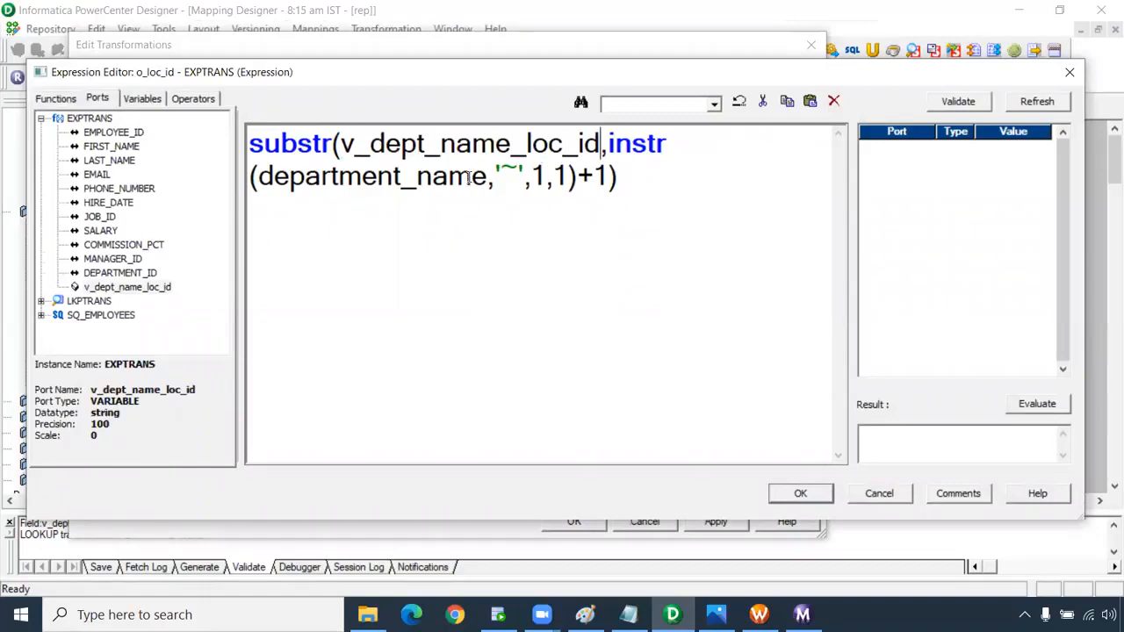
Use v_dept_name_loc_id in the instr call too, validate, and apply the EXPTRANS changes.
drag(487, 177, 261, 179)
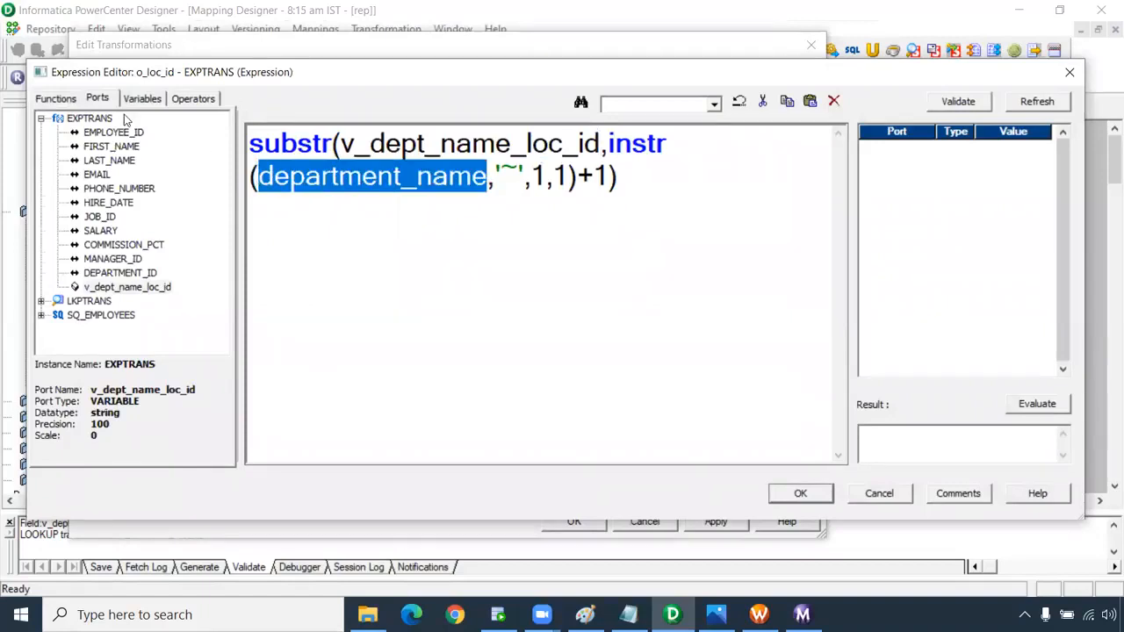
double_click(128, 287)
click(468, 338)
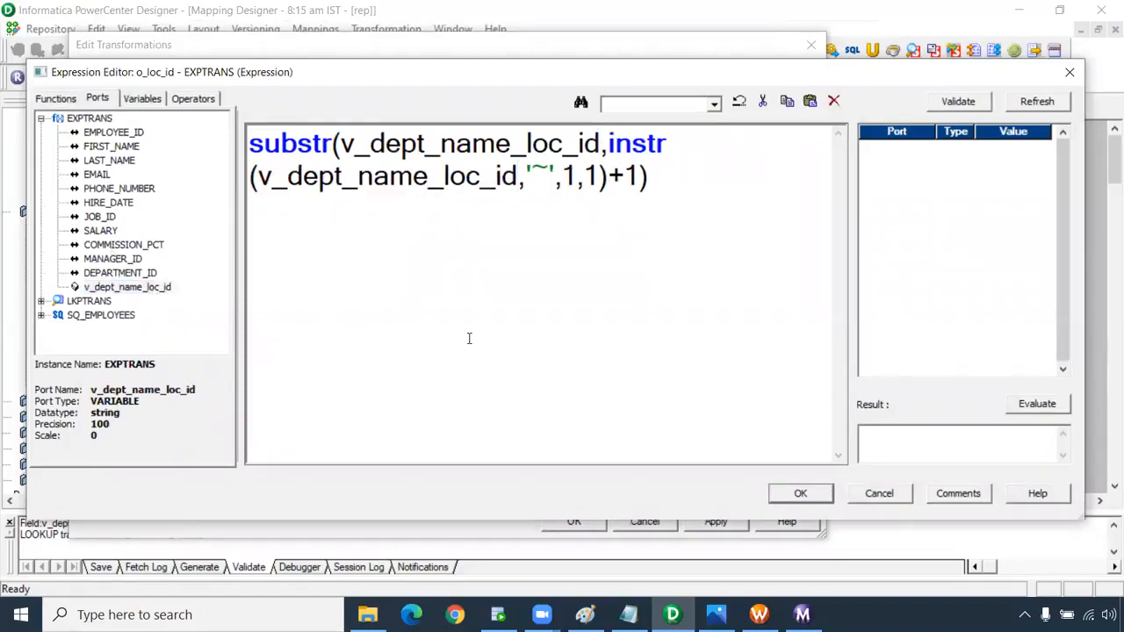
click(958, 101)
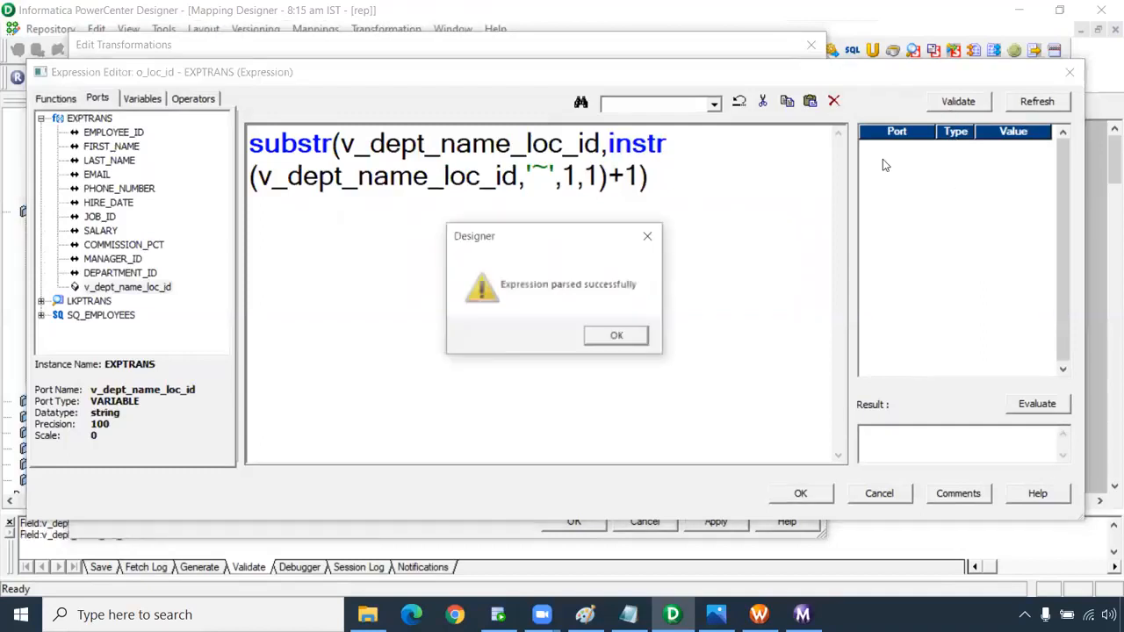
click(616, 337)
click(800, 492)
click(715, 521)
click(575, 521)
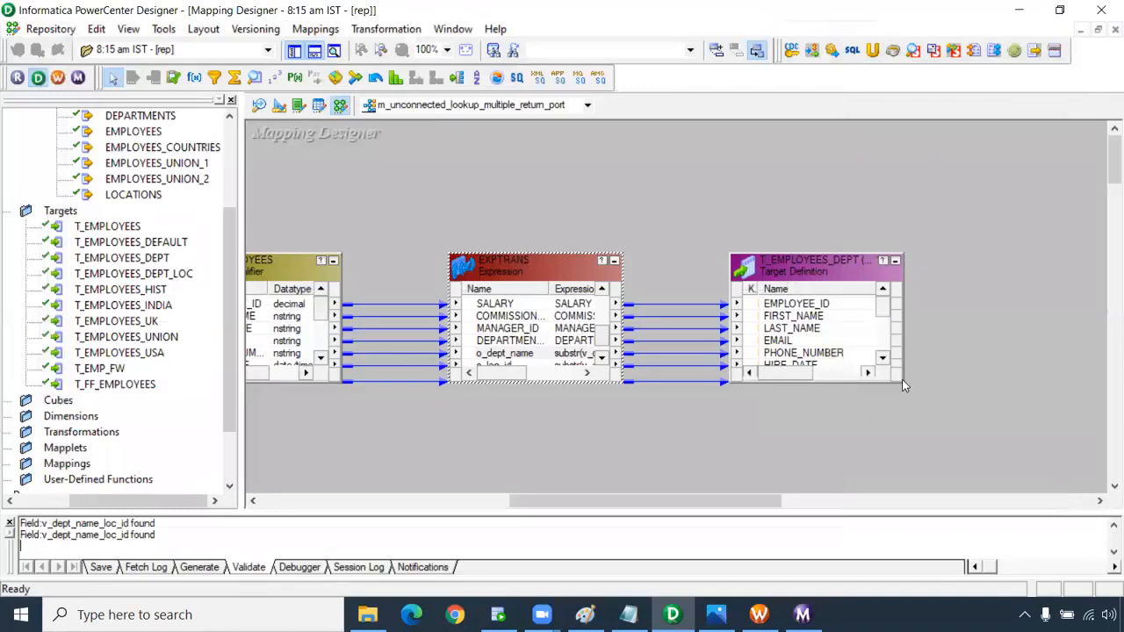
Enlarge EXPTRANS and T_EMPLOYEES_DEPT, link o_loc_id to LOCATION_ID, and save the mapping.
drag(904, 384, 997, 490)
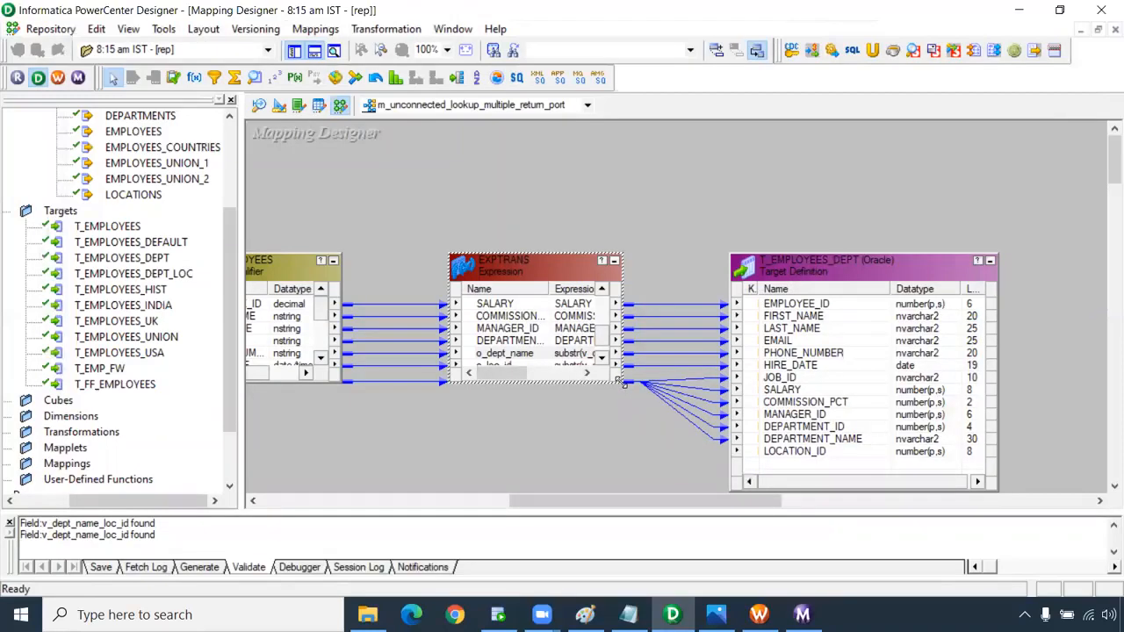
drag(622, 382, 637, 489)
click(491, 452)
drag(492, 457, 775, 451)
key(ctrl+s)
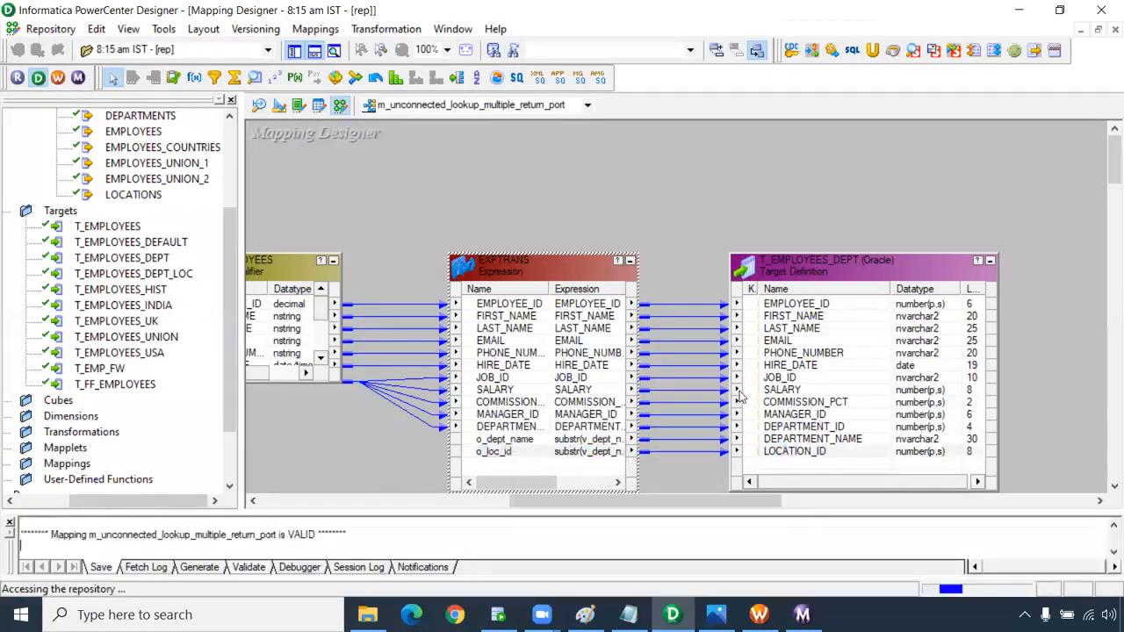
click(760, 615)
Refresh the session's mapping, save, and start wf_Unconnected_lookup_multiple_return.
right_click(625, 185)
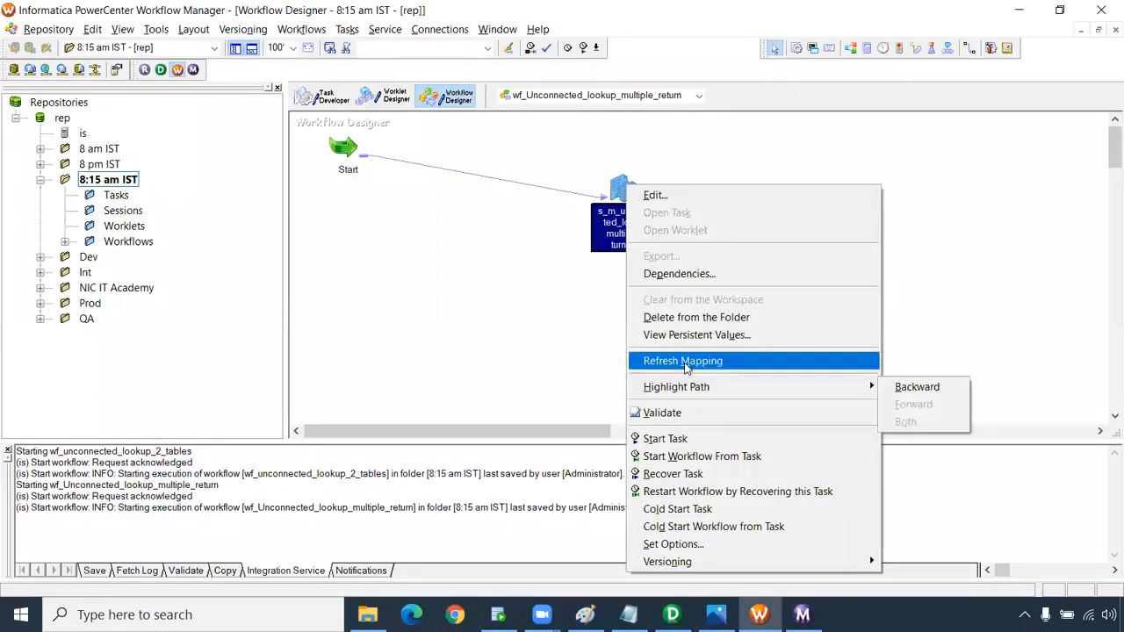
click(683, 361)
key(ctrl+s)
right_click(515, 216)
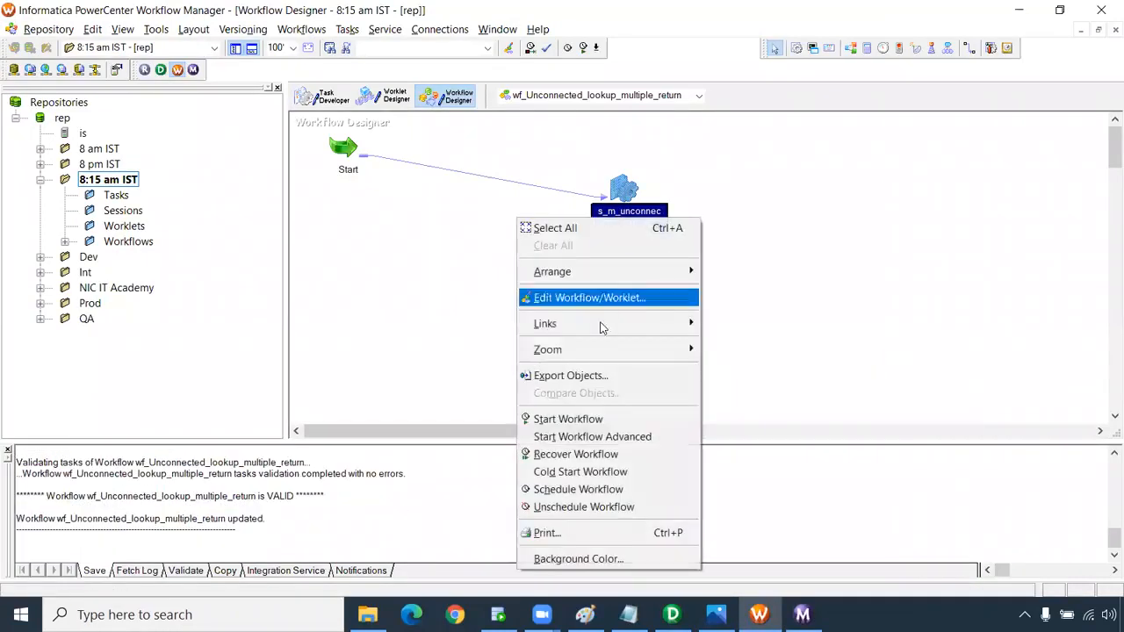
click(594, 419)
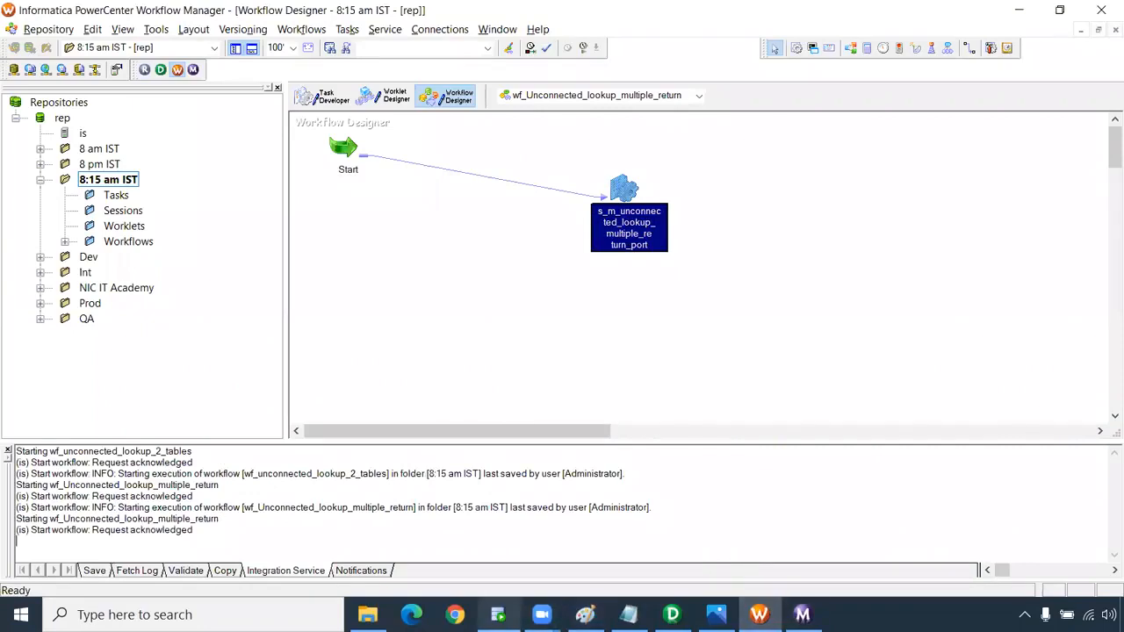
Run the line-1 t_employees_dept query in SQL Developer.
click(498, 614)
drag(485, 138, 235, 131)
click(235, 91)
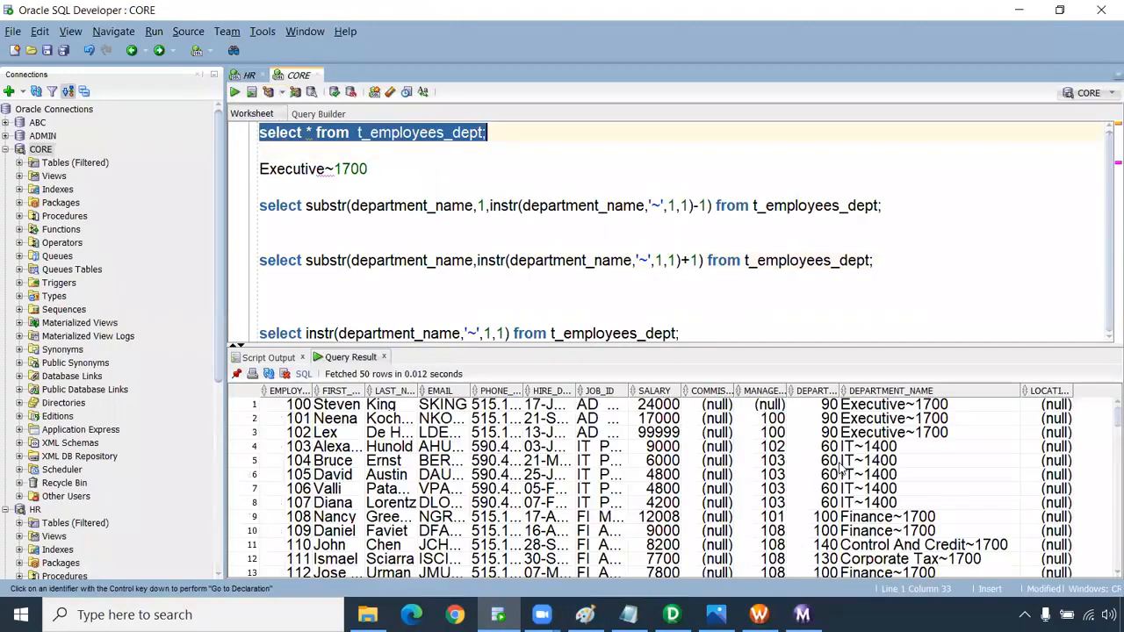
Note the still-combined DEPARTMENT_NAME values and check the session status in Workflow Monitor.
drag(913, 405, 930, 558)
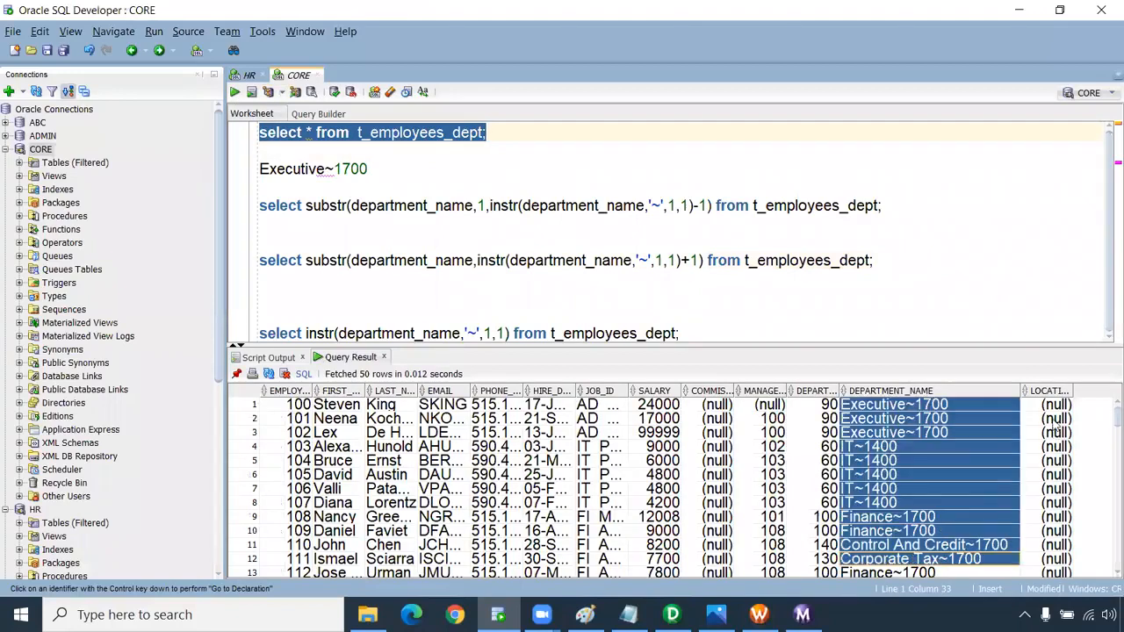
click(802, 614)
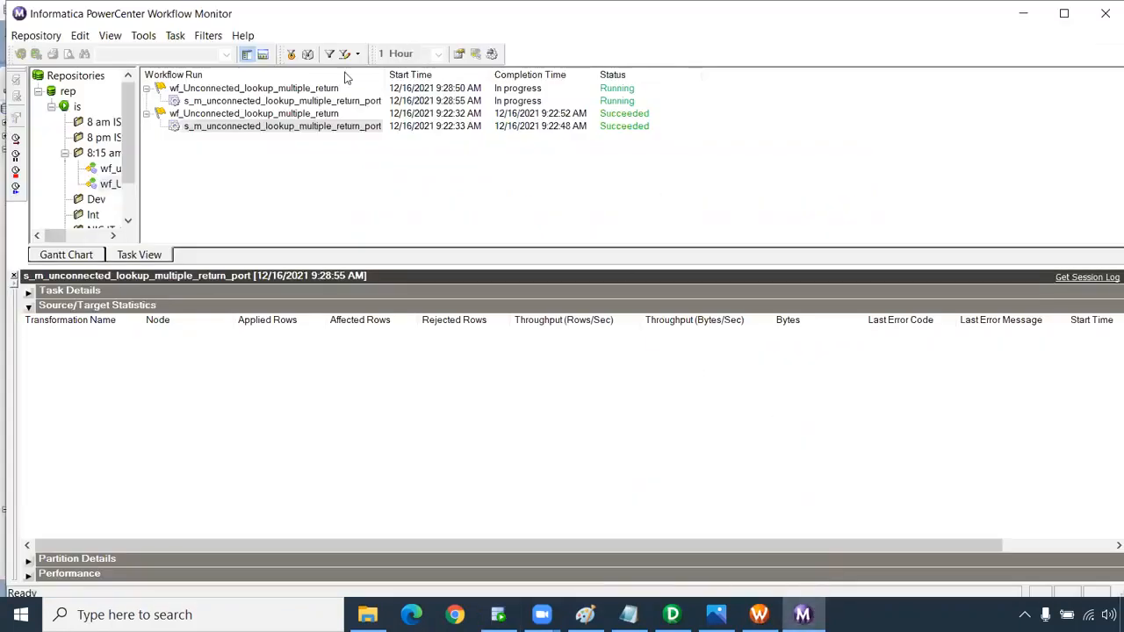
click(296, 101)
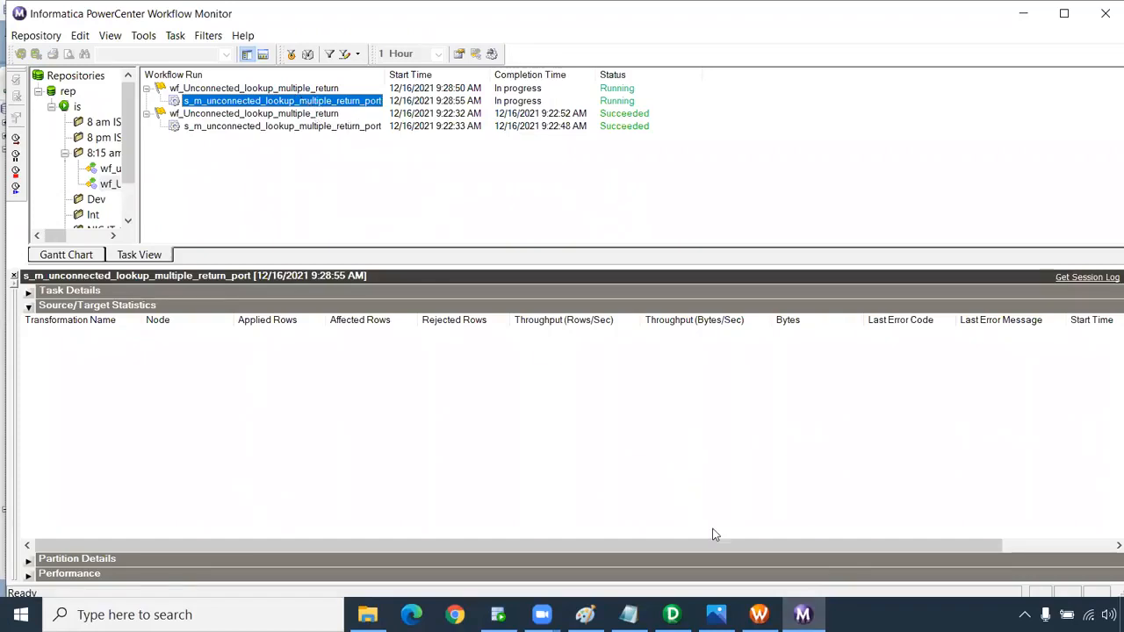
Re-run select * from t_employees_dept, showing plain names and LOCATION_ID values 1700 or 1400.
click(497, 615)
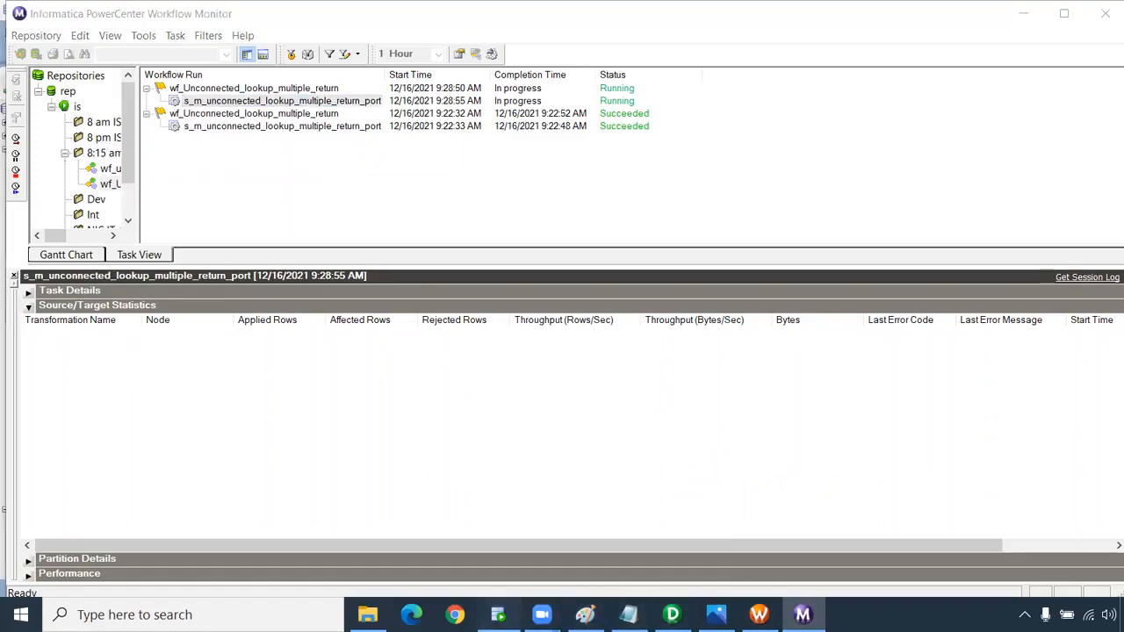
click(485, 133)
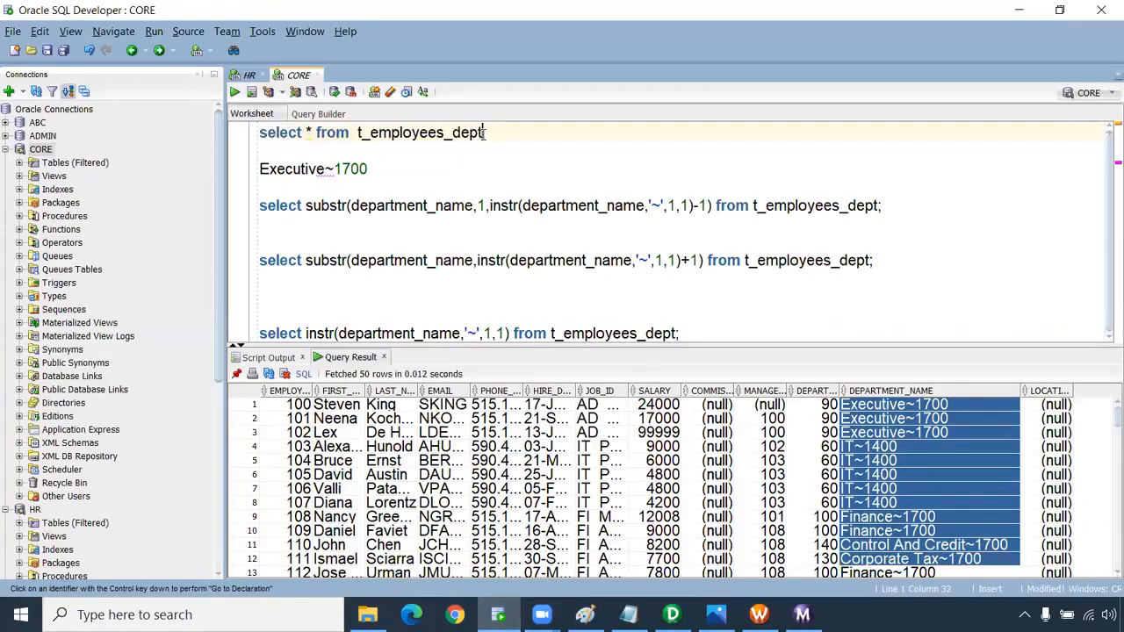
drag(539, 146, 174, 139)
click(237, 92)
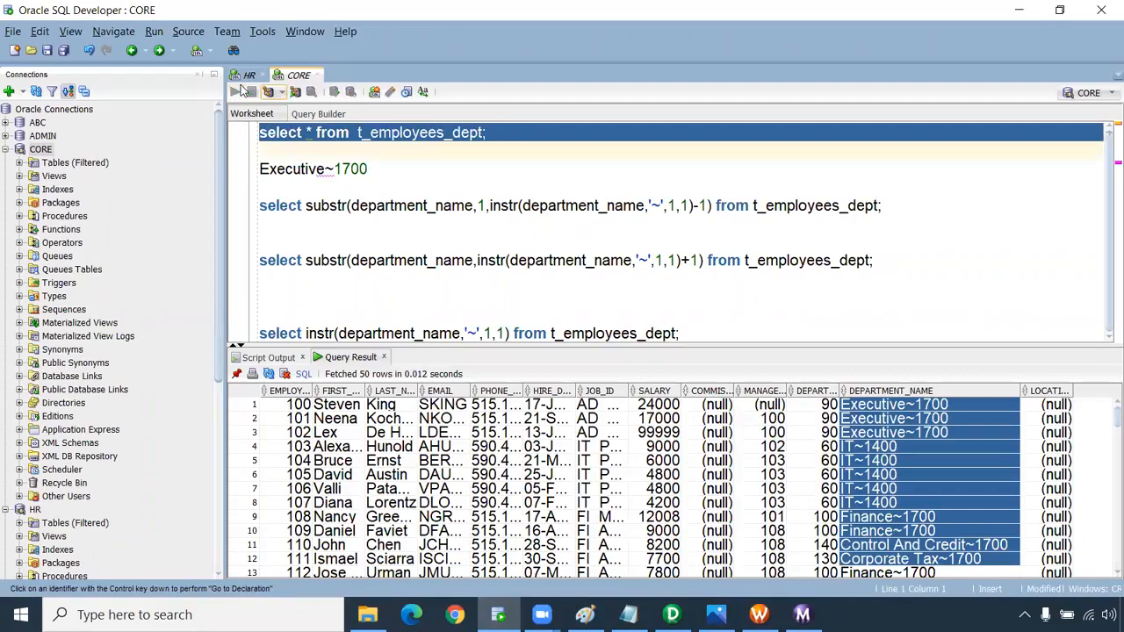
drag(955, 420, 955, 531)
drag(1057, 420, 1053, 558)
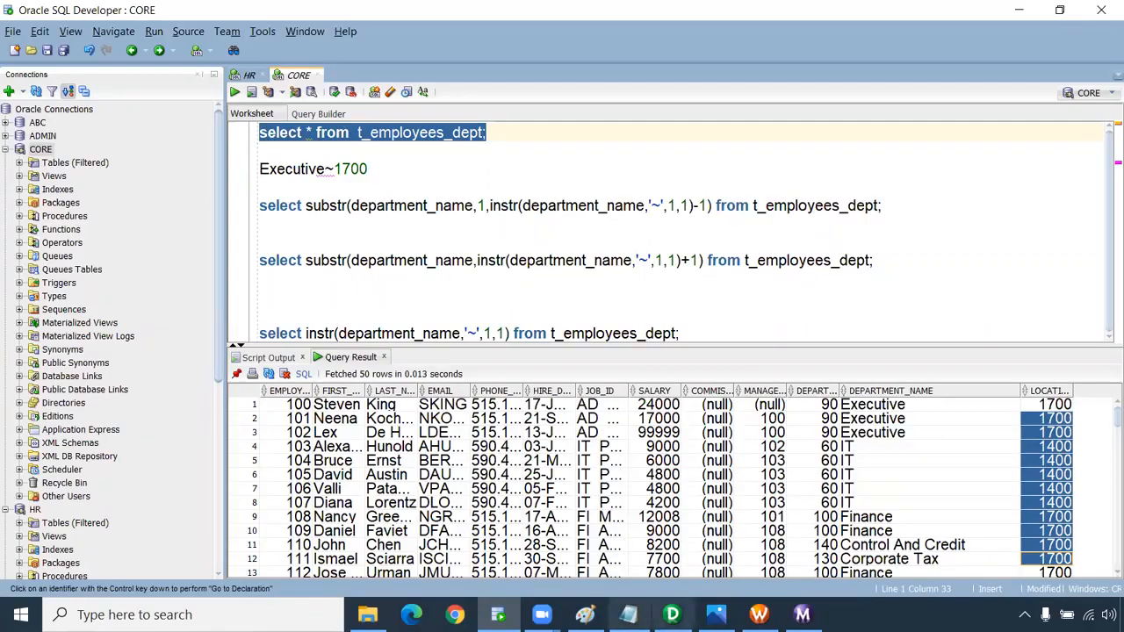
click(674, 611)
Switch to m_unconnected_lookup_2_tables and scroll across its LKPTRANS2, LKPTRANS3 and LKPTRANS4 lookups.
click(587, 105)
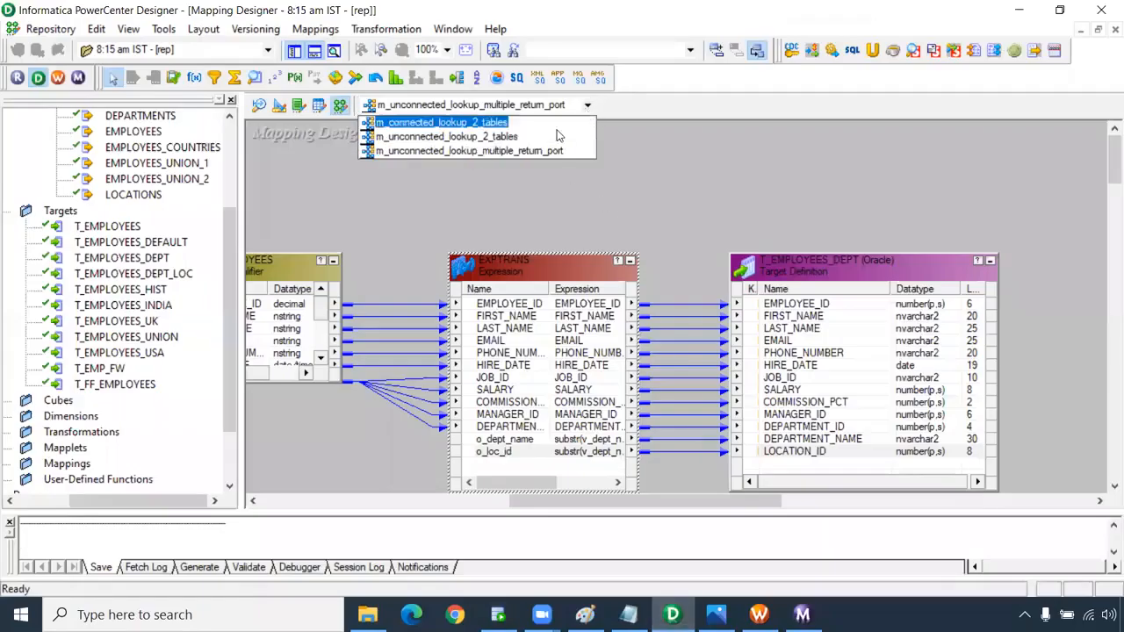
click(523, 134)
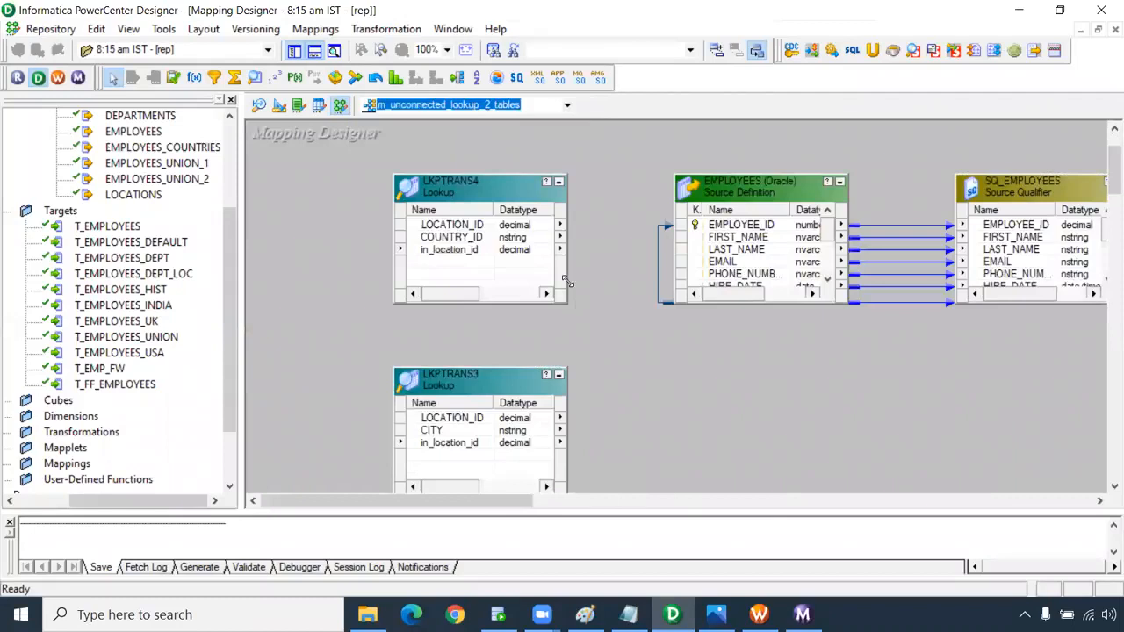
click(650, 272)
drag(430, 294, 449, 290)
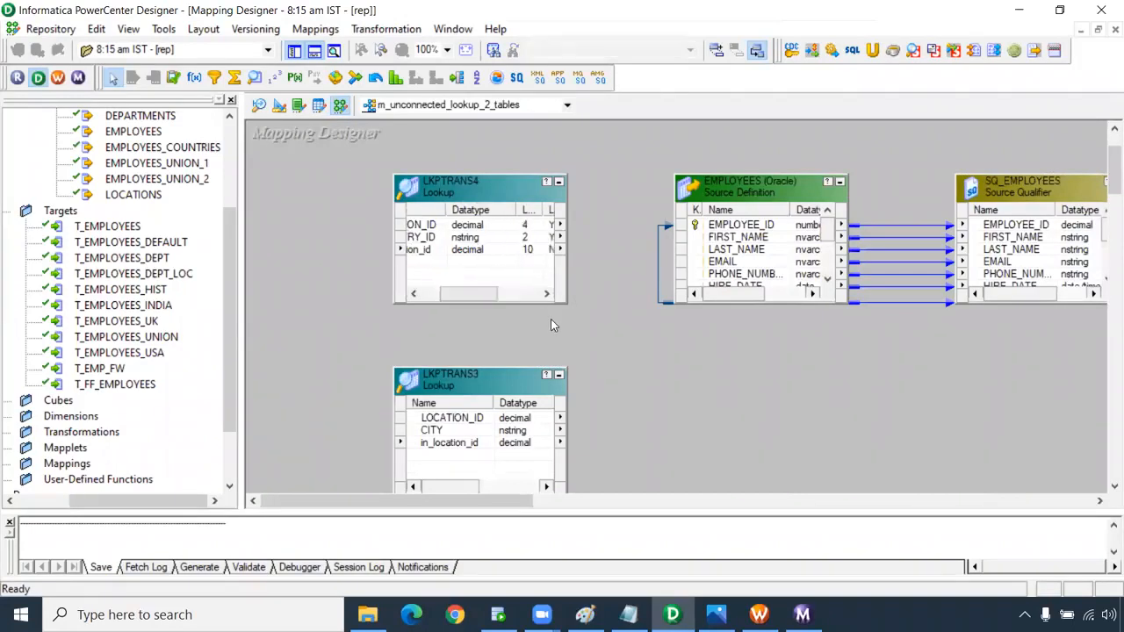
scroll(584, 377, down, 10)
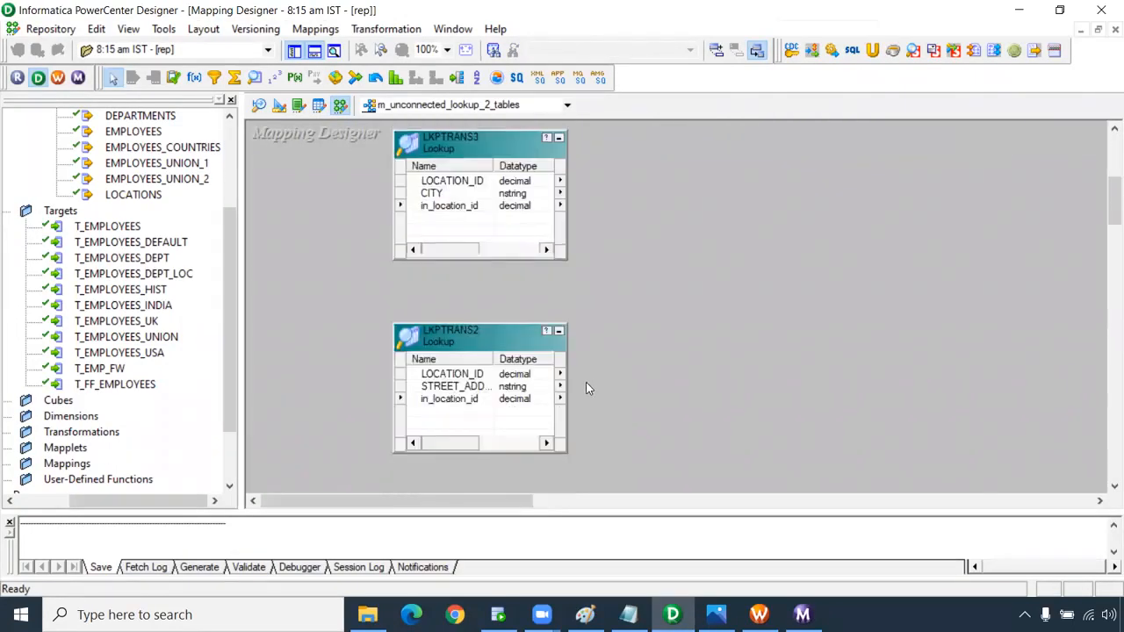
scroll(586, 382, up, 10)
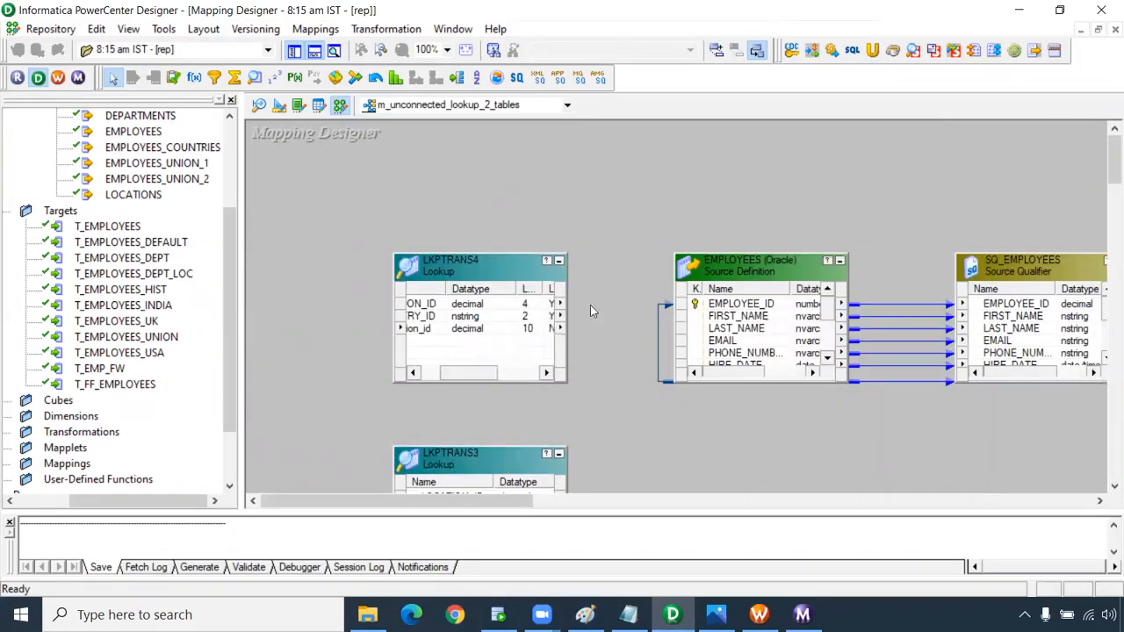
drag(517, 502, 500, 443)
scroll(587, 375, down, 5)
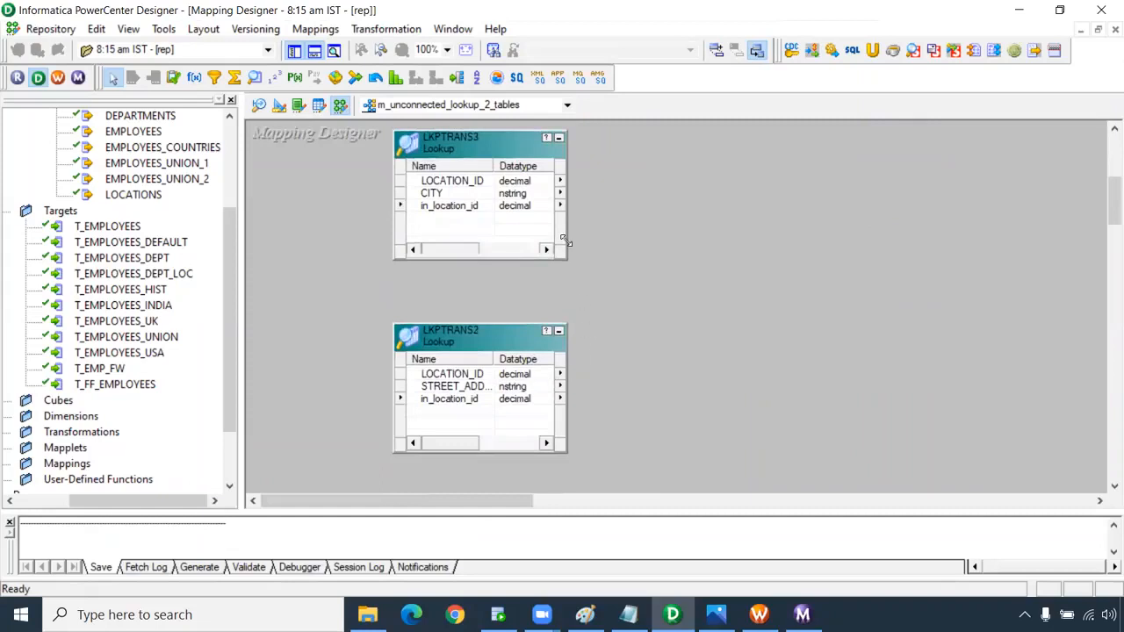
scroll(564, 240, up, 5)
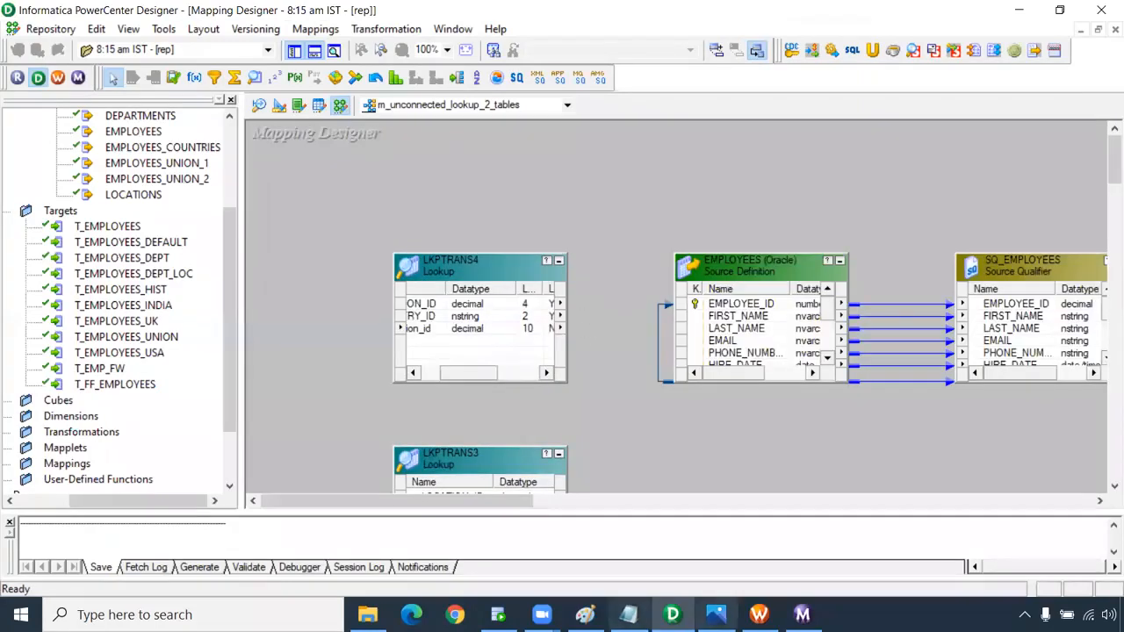
Re-run the line 1 query on t_employees_dept in SQL Developer.
click(515, 613)
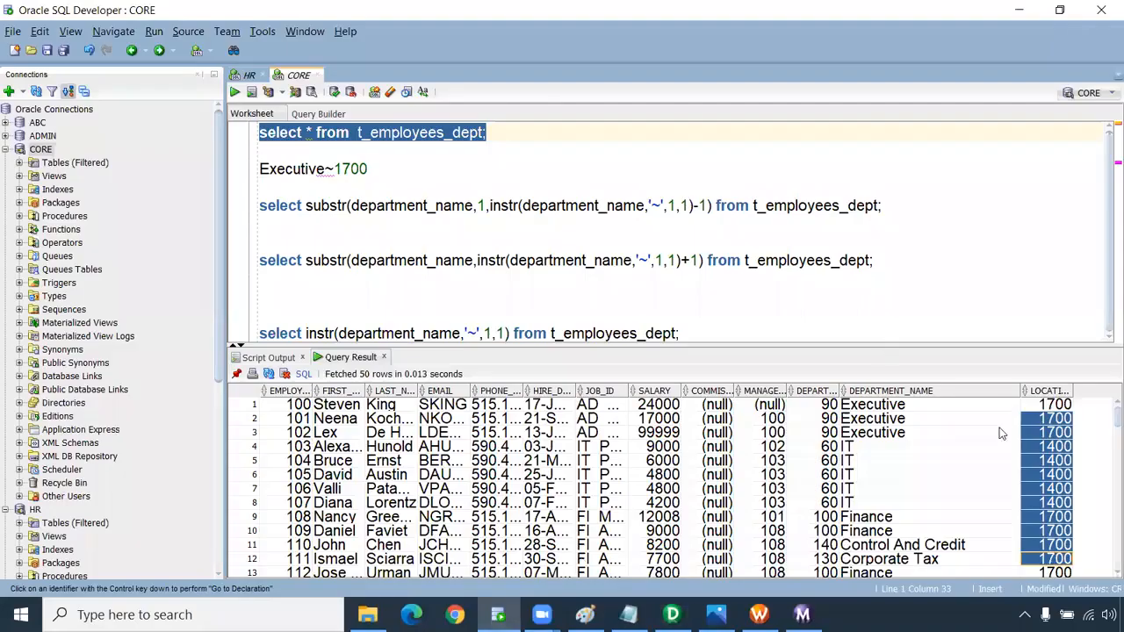
click(507, 150)
drag(499, 134, 255, 131)
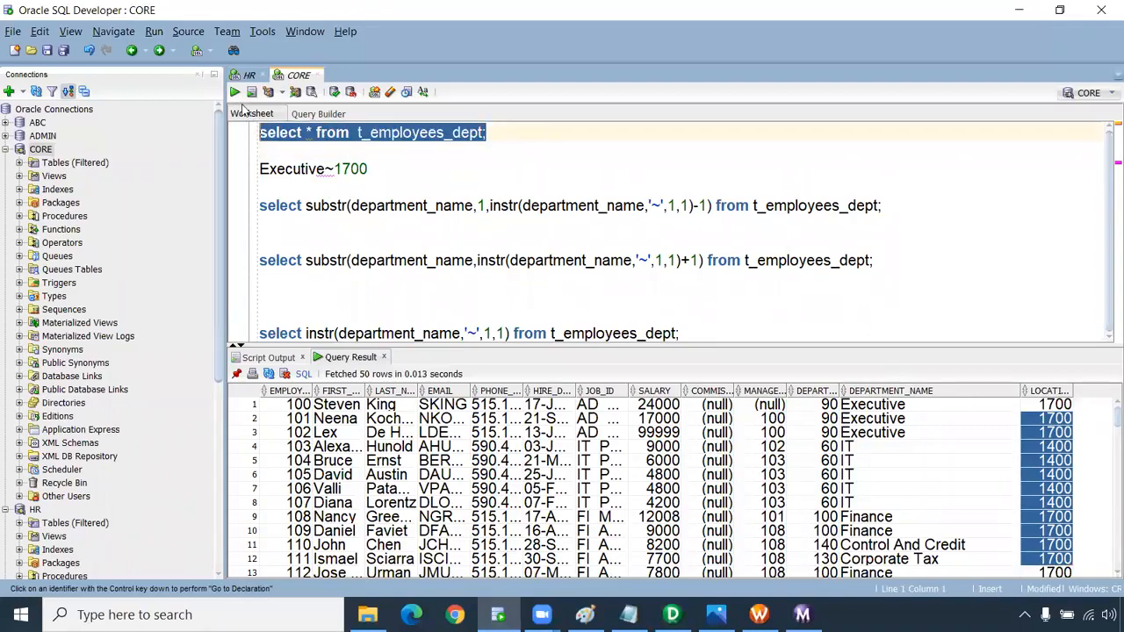
click(236, 92)
Check DEPARTMENT_NAME and LOCATION_ID values in the first and last rows, locations 1500 to 2700.
drag(913, 405, 918, 572)
drag(1050, 447, 1062, 567)
scroll(974, 484, down, 15)
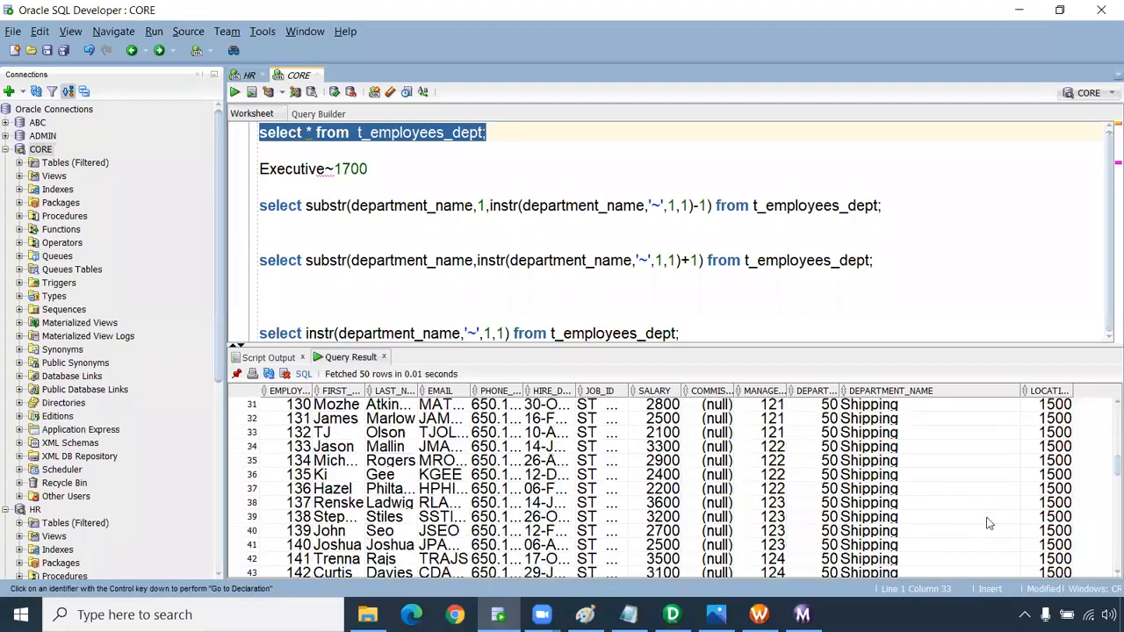
scroll(983, 518, down, 16)
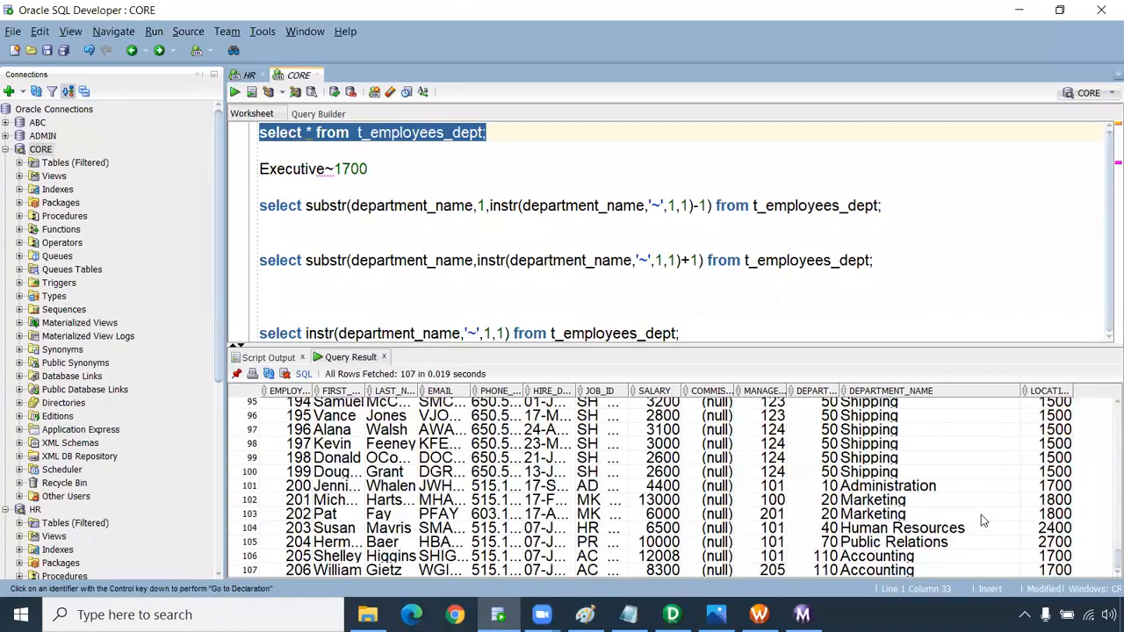
drag(910, 436, 915, 573)
drag(1049, 458, 1050, 550)
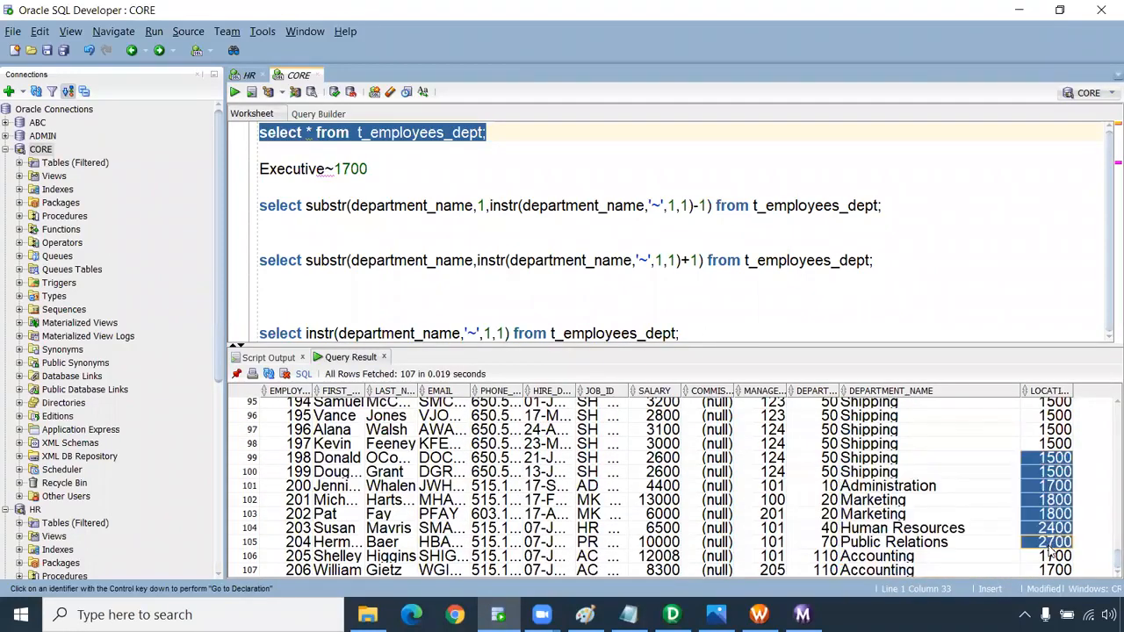
Review the worksheet queries, leaving the caret after Executive~1700.
click(593, 293)
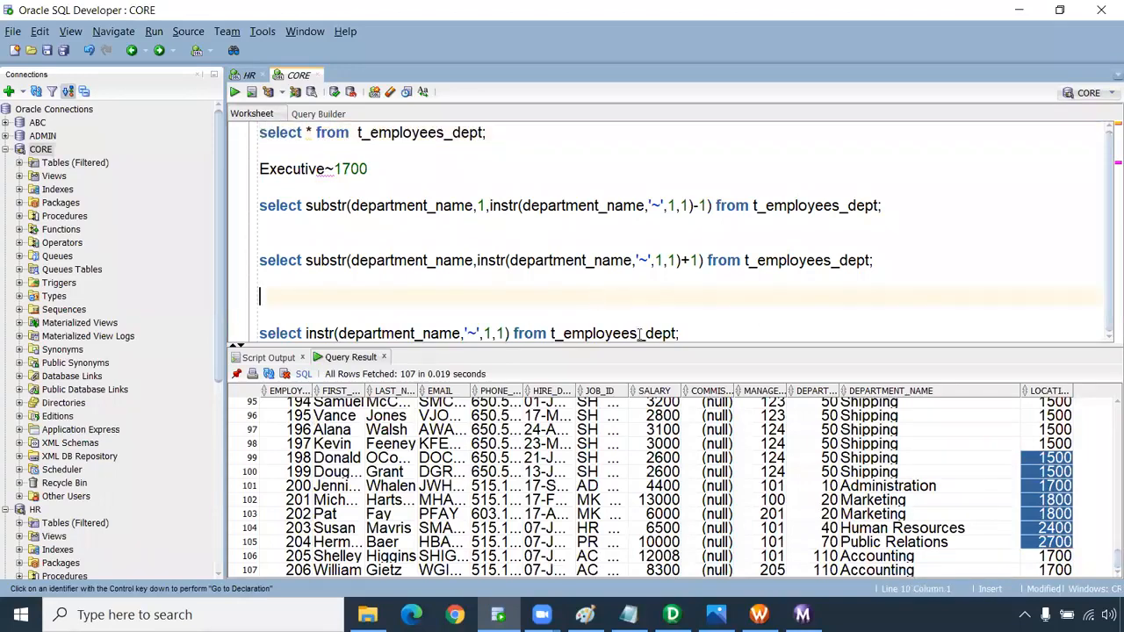
click(682, 332)
drag(700, 328, 194, 138)
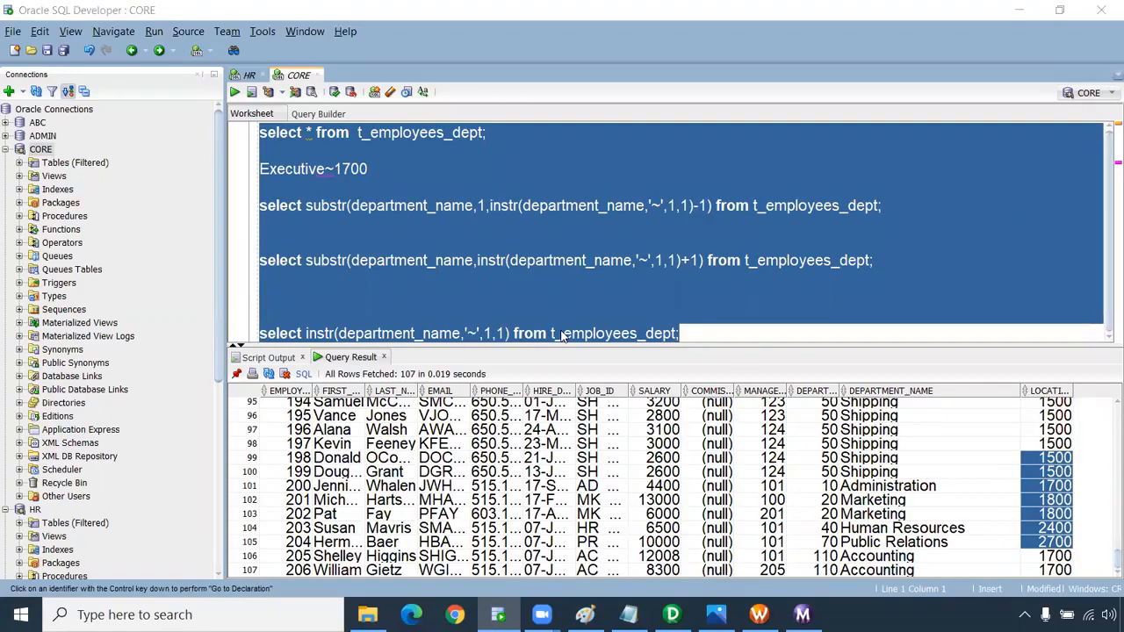
click(786, 301)
click(547, 171)
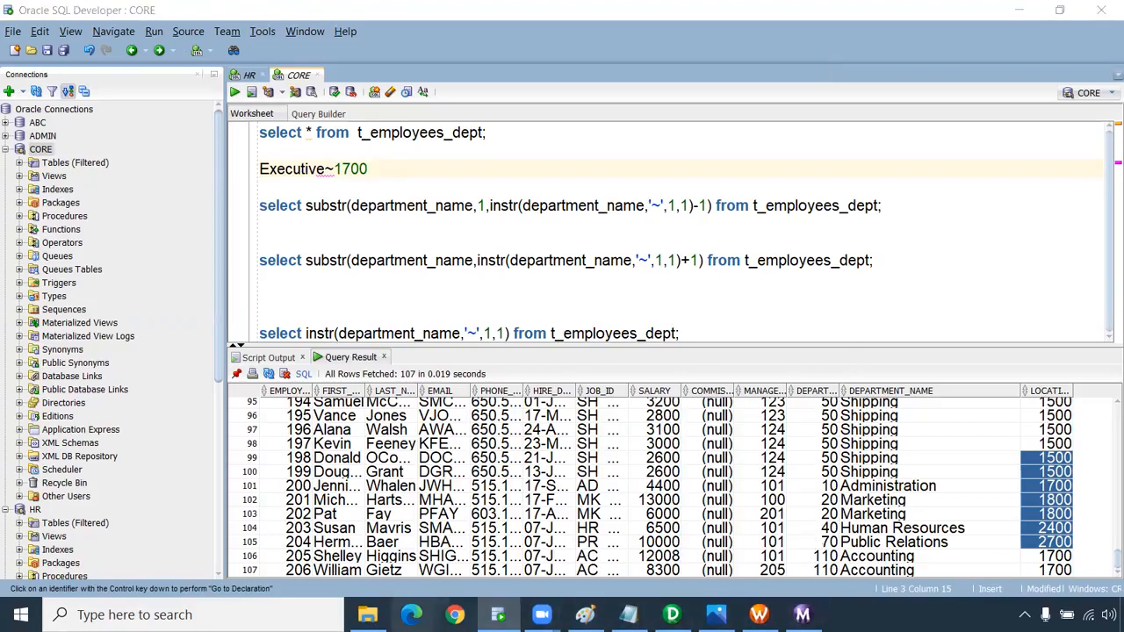
click(673, 614)
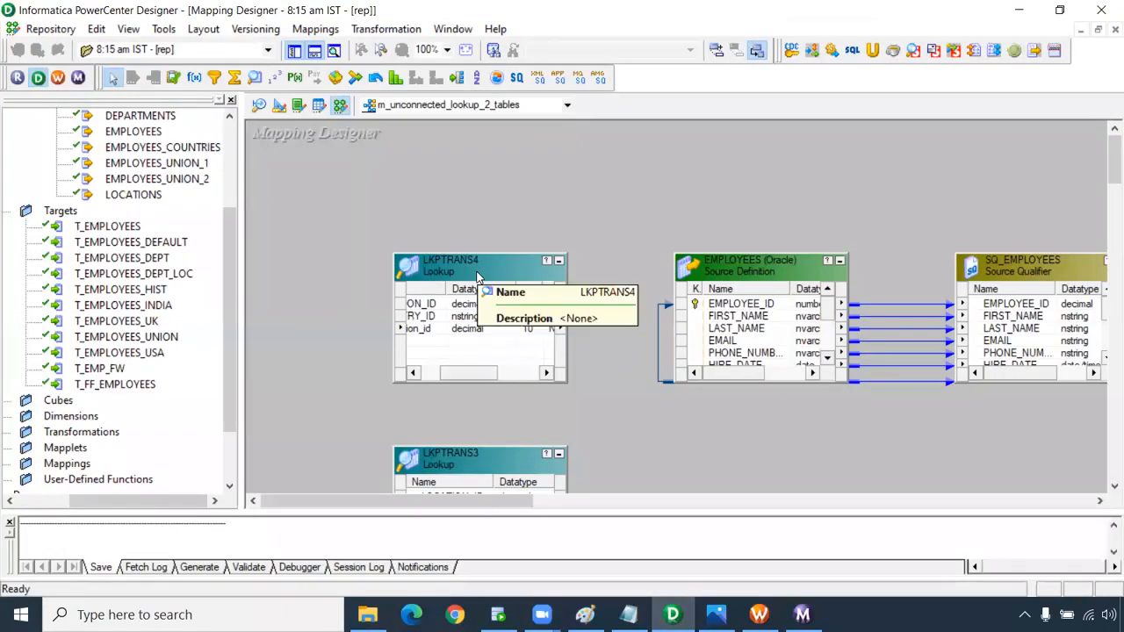
Switch to the m_unconnected_lookup_multiple_return_port mapping.
drag(468, 372, 433, 372)
click(450, 328)
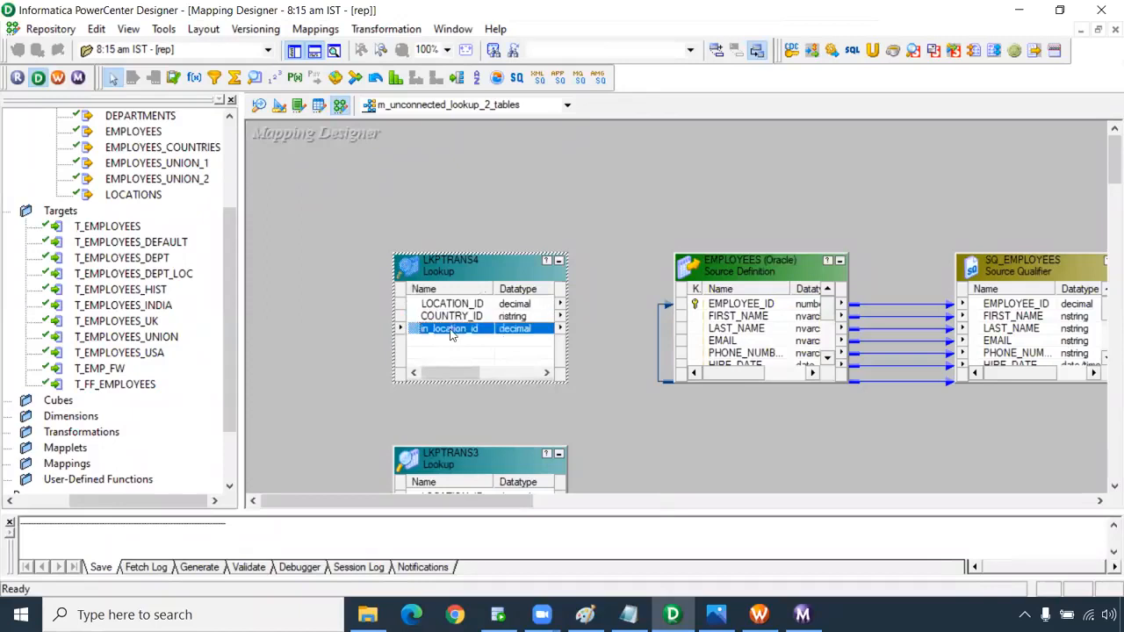
click(535, 105)
click(519, 146)
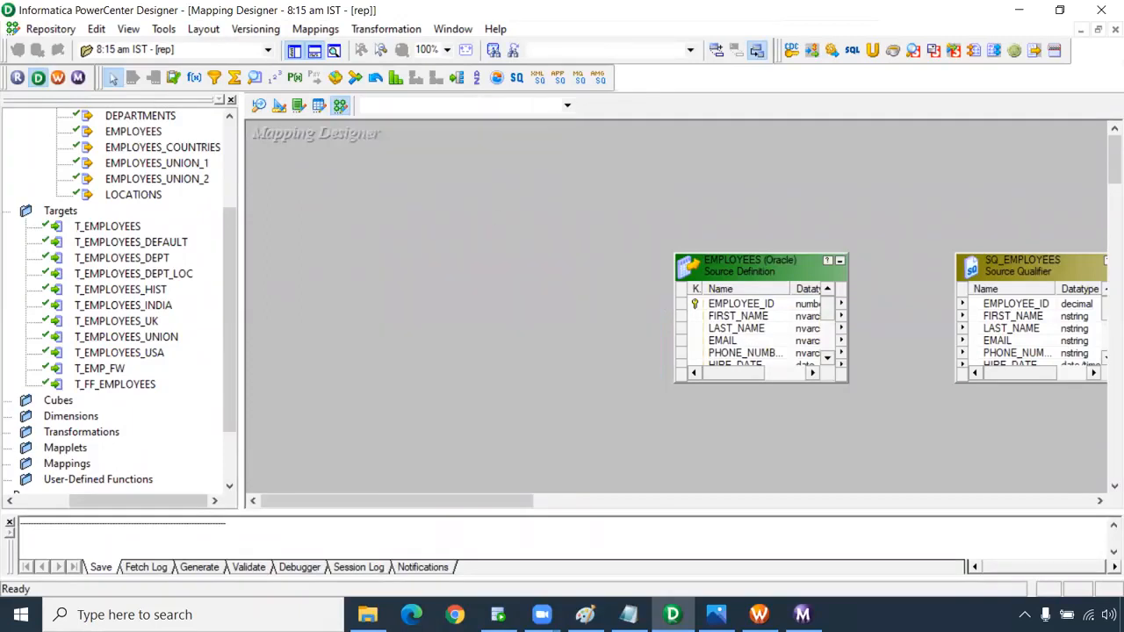
Open the LKPTRANS lookup's ports and select the O_DEPT_LOC return port name.
drag(581, 501, 325, 511)
click(453, 316)
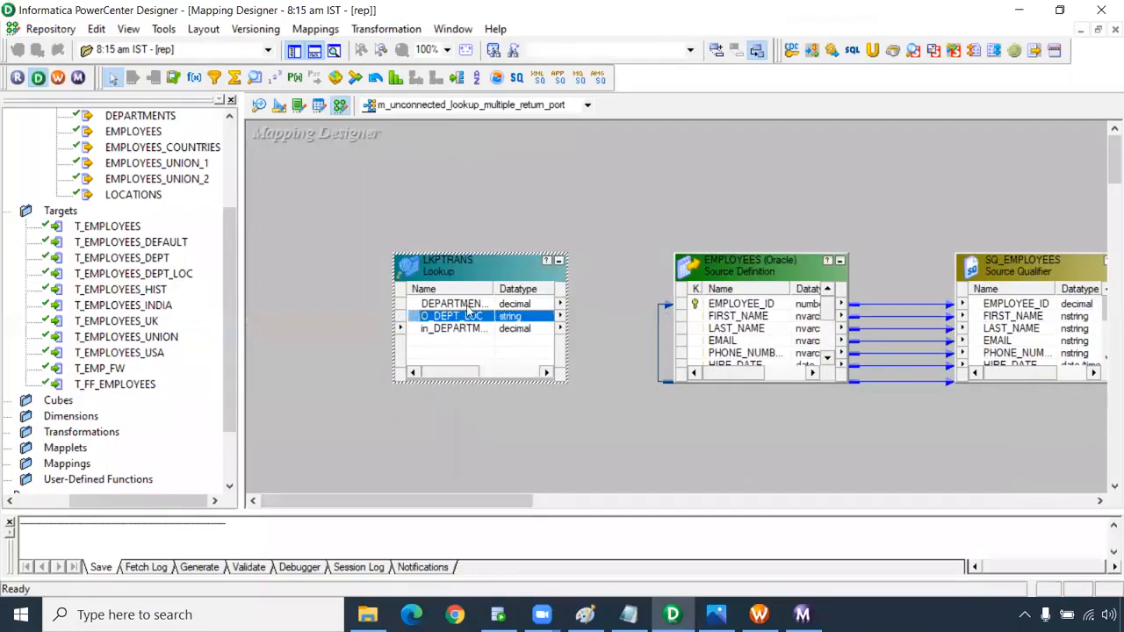
double_click(456, 314)
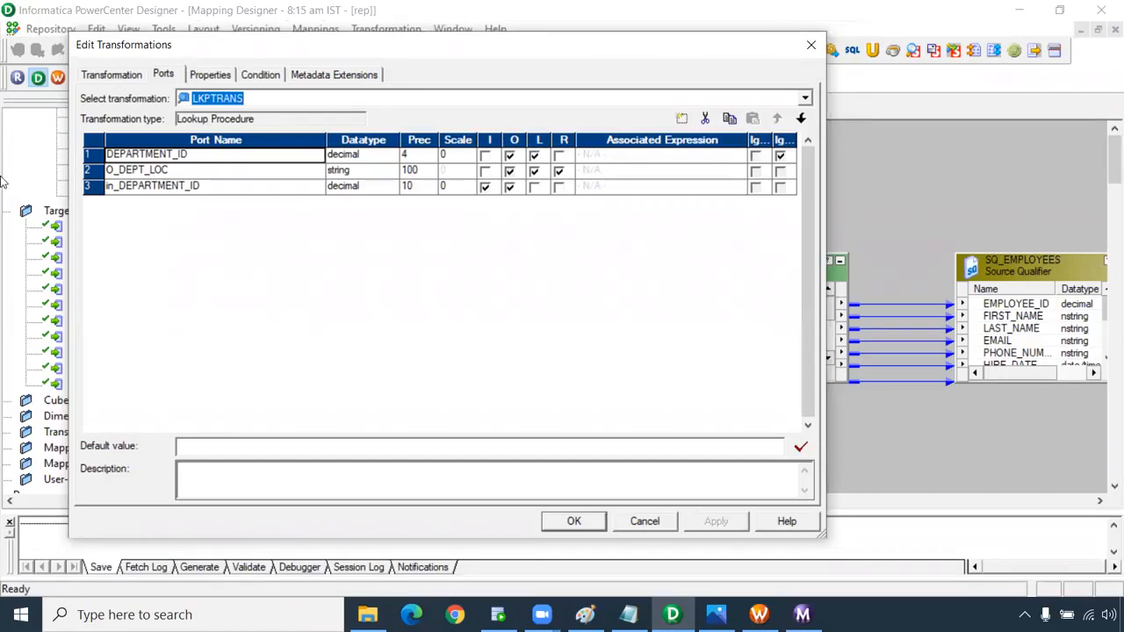
double_click(168, 171)
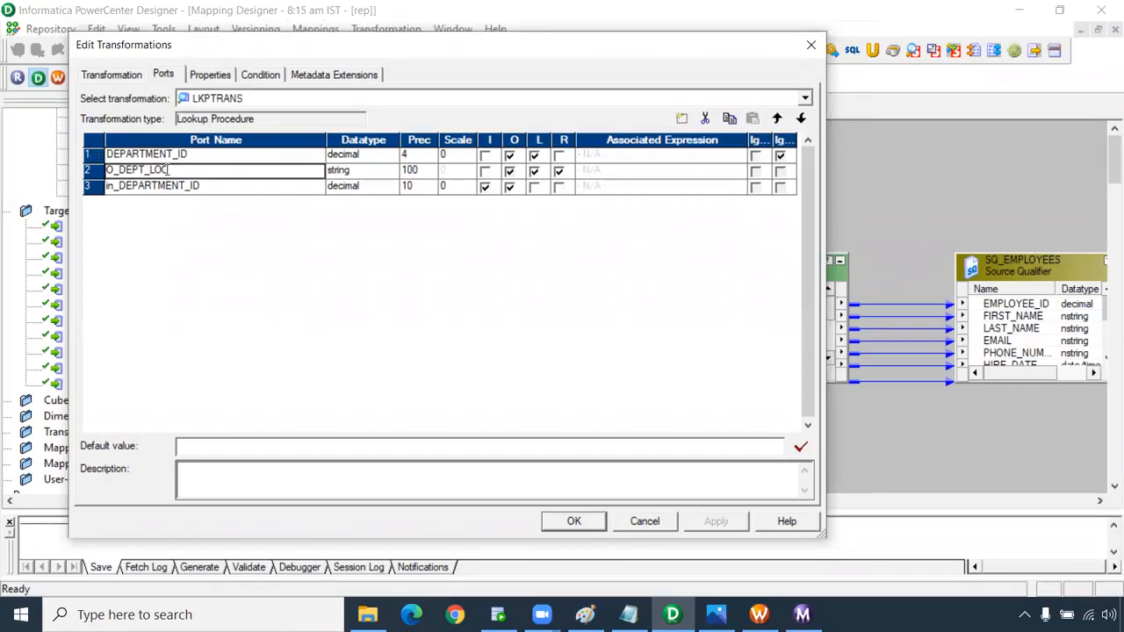
drag(171, 171, 90, 170)
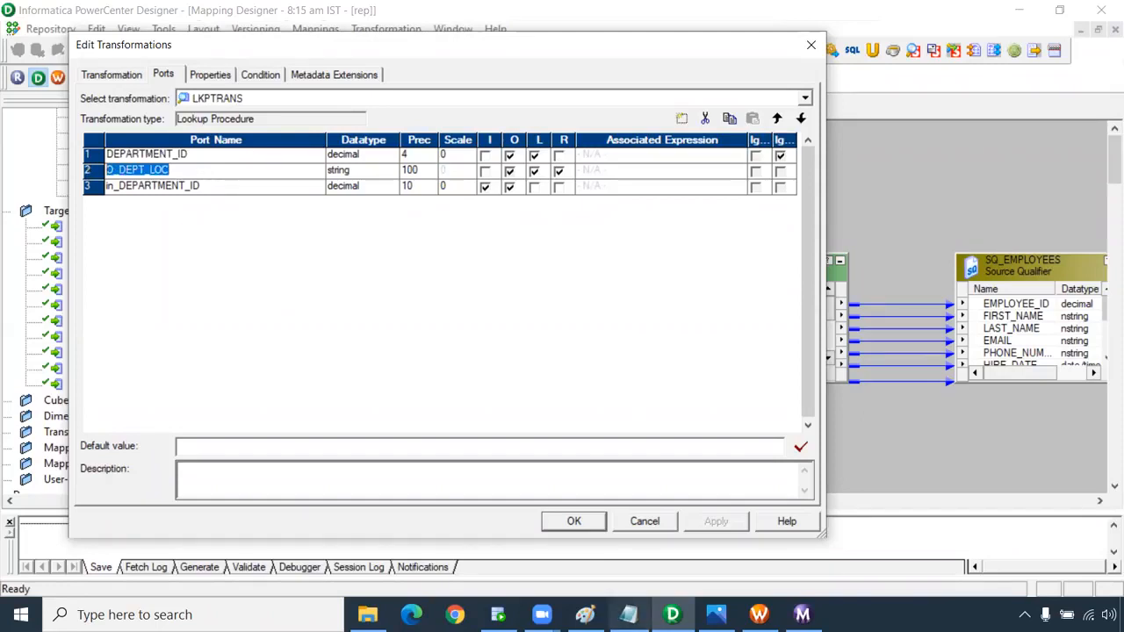
click(497, 614)
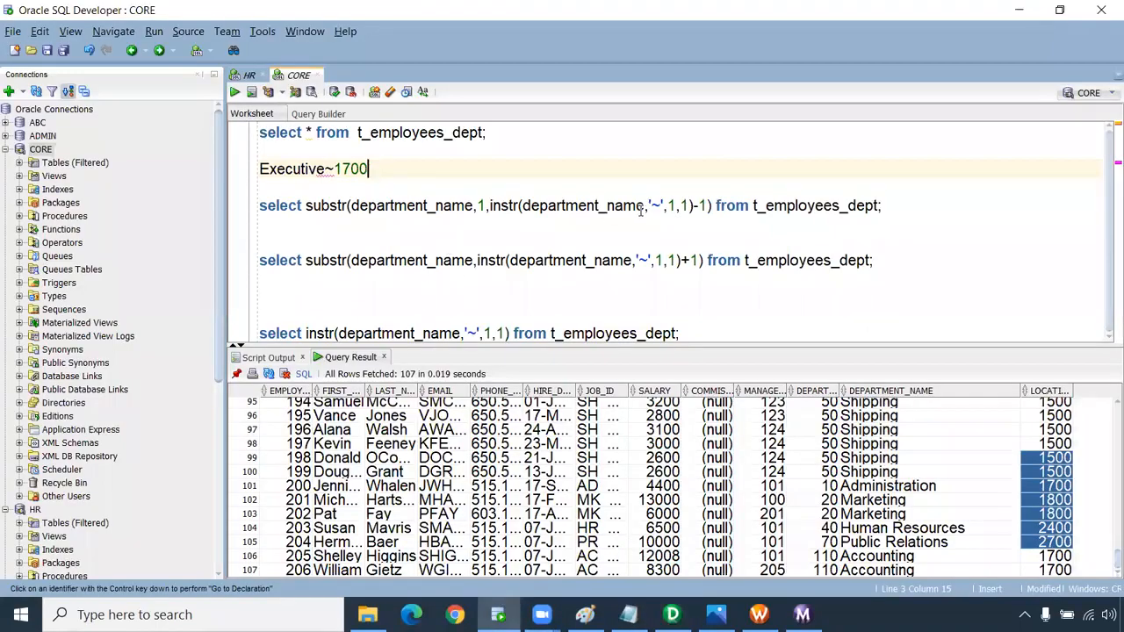
Review the HR worksheet's DEPARTMENT_NAME||'~'||LOCATION_ID query and its DEPARTMENT_ID alias.
click(248, 75)
click(377, 152)
drag(308, 130, 745, 120)
drag(817, 132, 1045, 138)
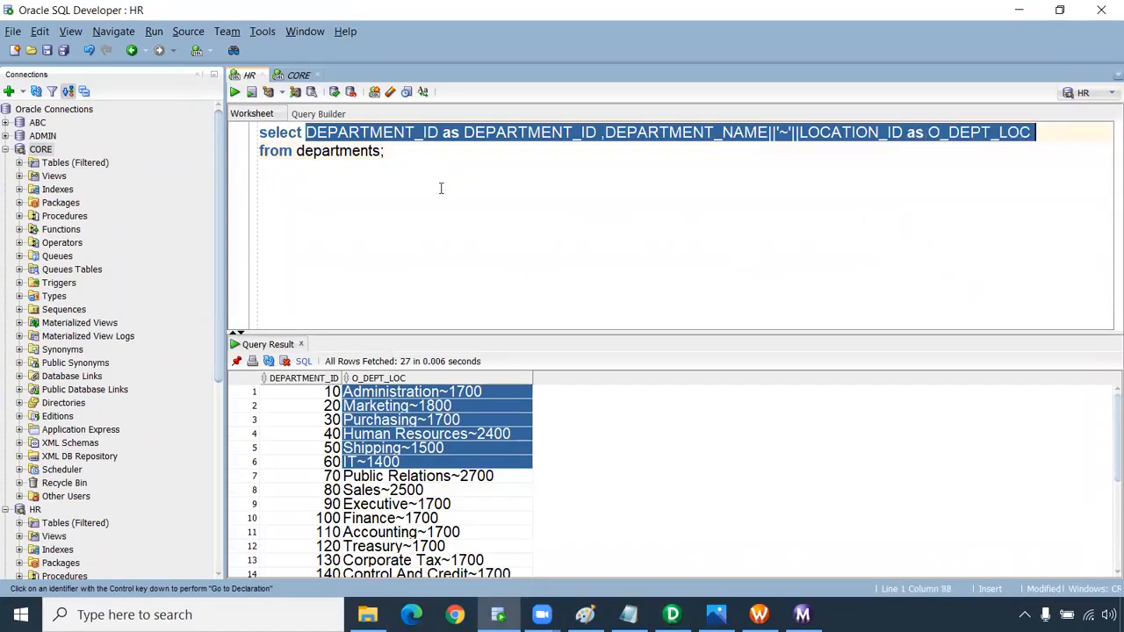
click(457, 146)
drag(596, 133, 464, 133)
click(410, 153)
key(ctrl+a)
click(479, 186)
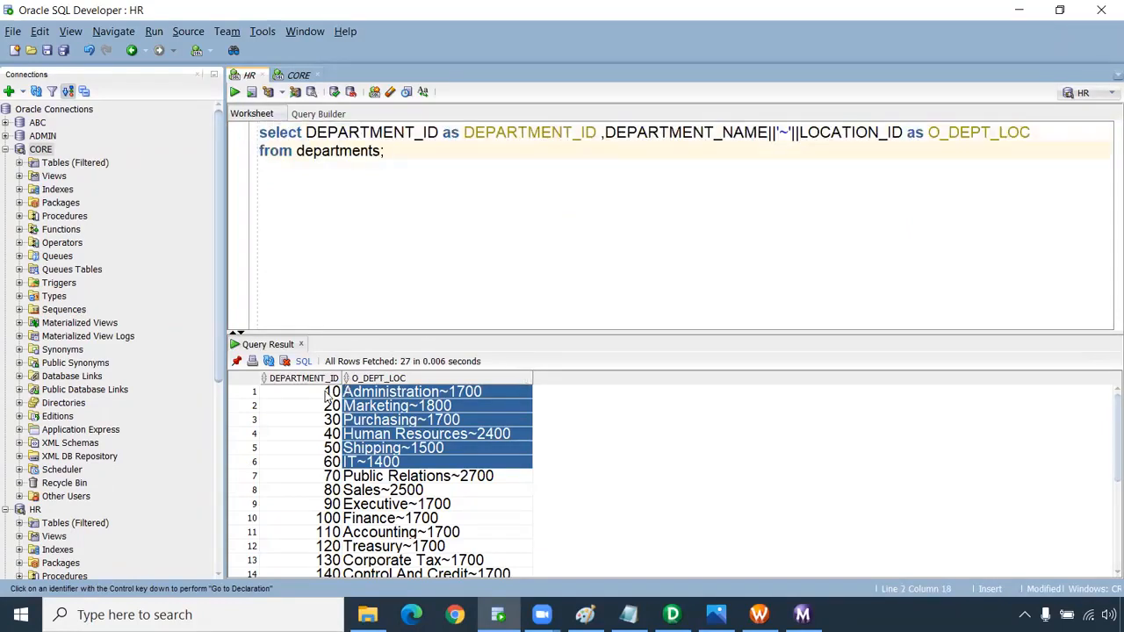
Inspect the Marketing~1800 result cell and its department 20 ID.
click(399, 407)
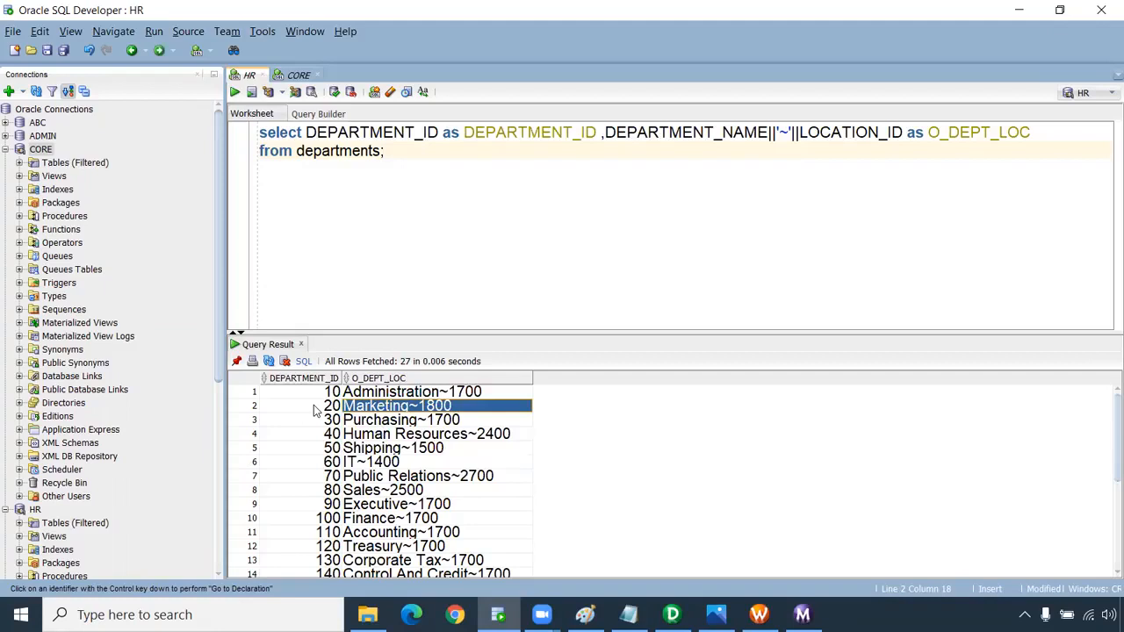
key(Left)
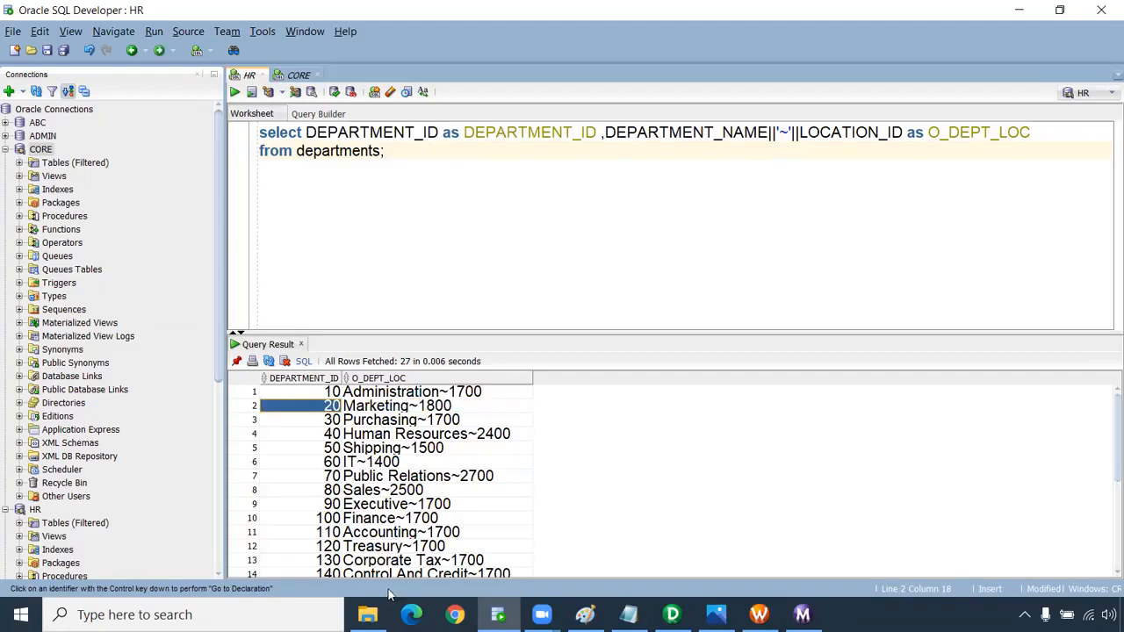
click(584, 615)
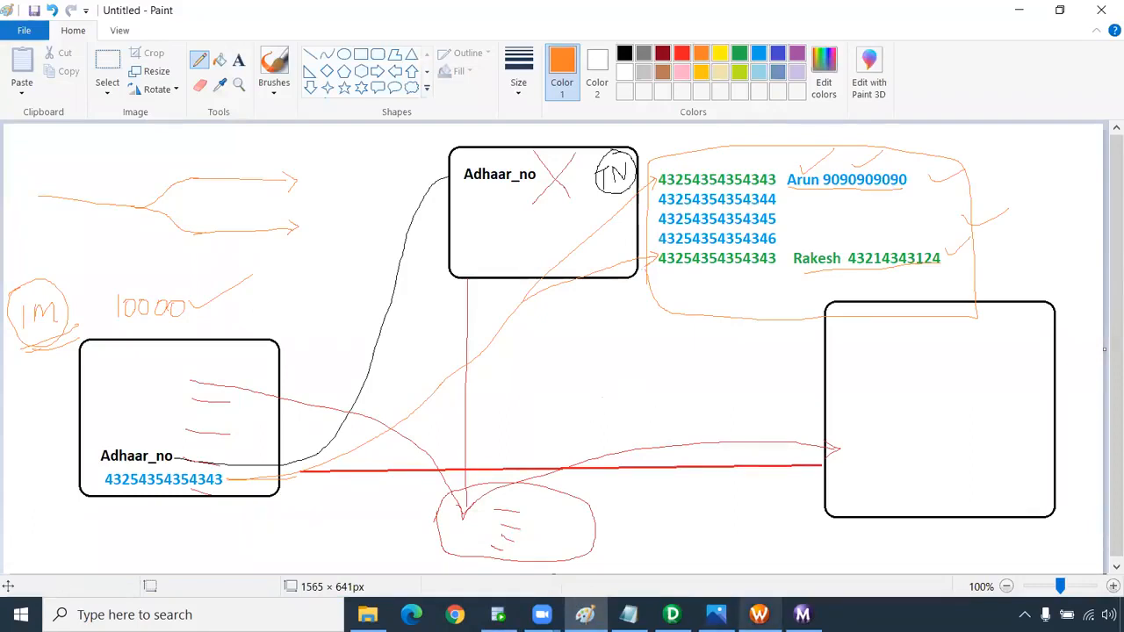
Close the lookup diagram picture and disconnect Workflow Manager from the rep repository.
click(716, 614)
click(1104, 14)
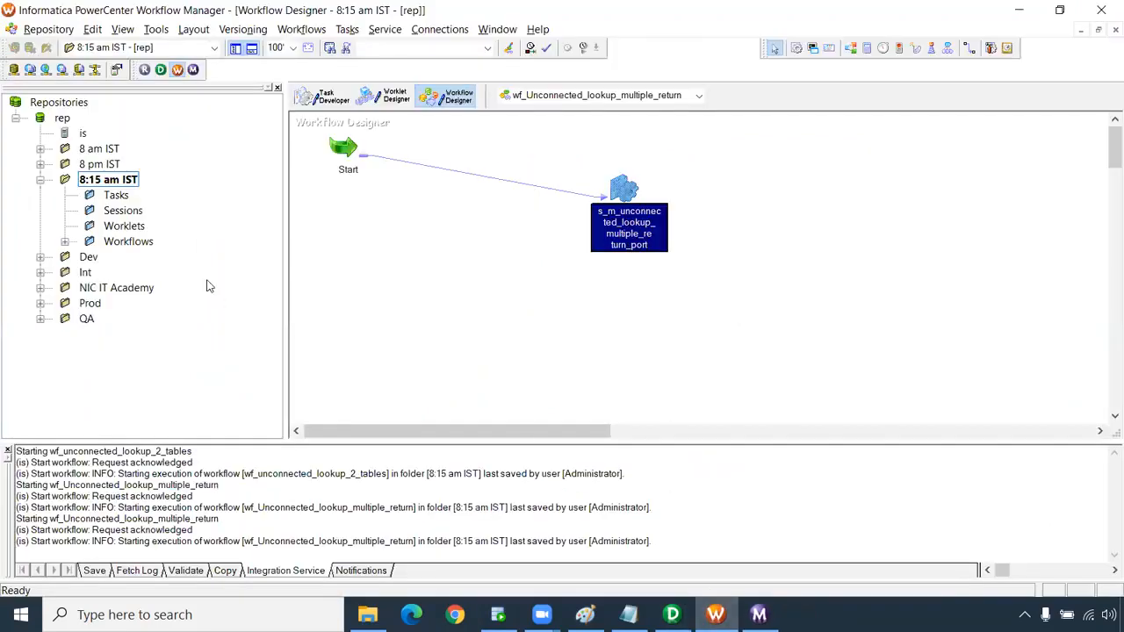
right_click(63, 119)
click(116, 187)
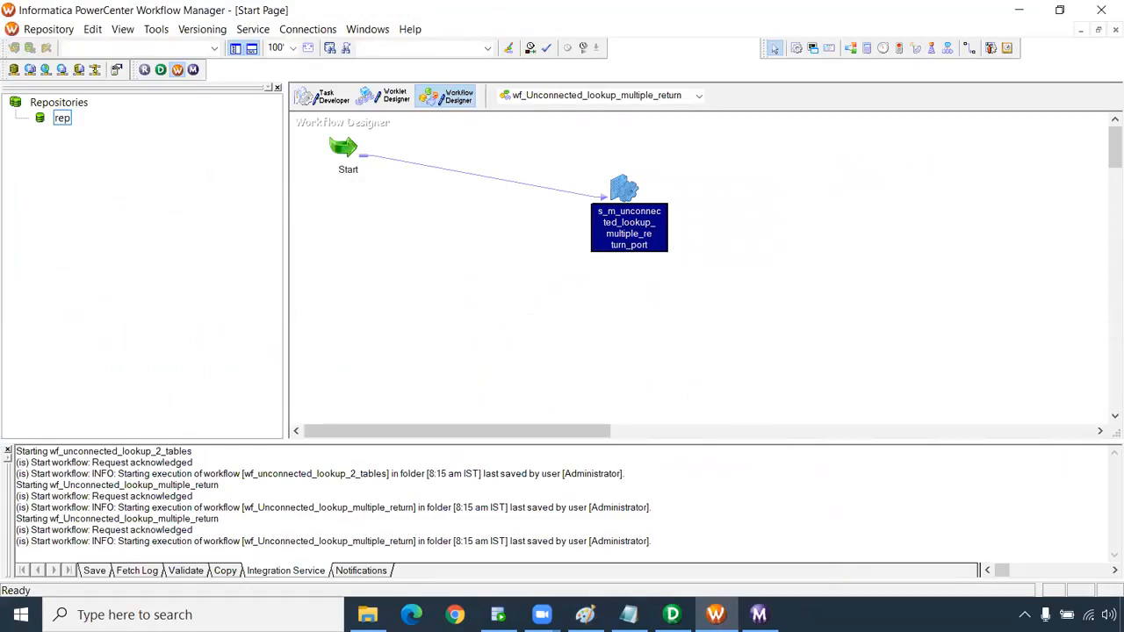
Disconnect Workflow Monitor from the repository and close it.
click(759, 614)
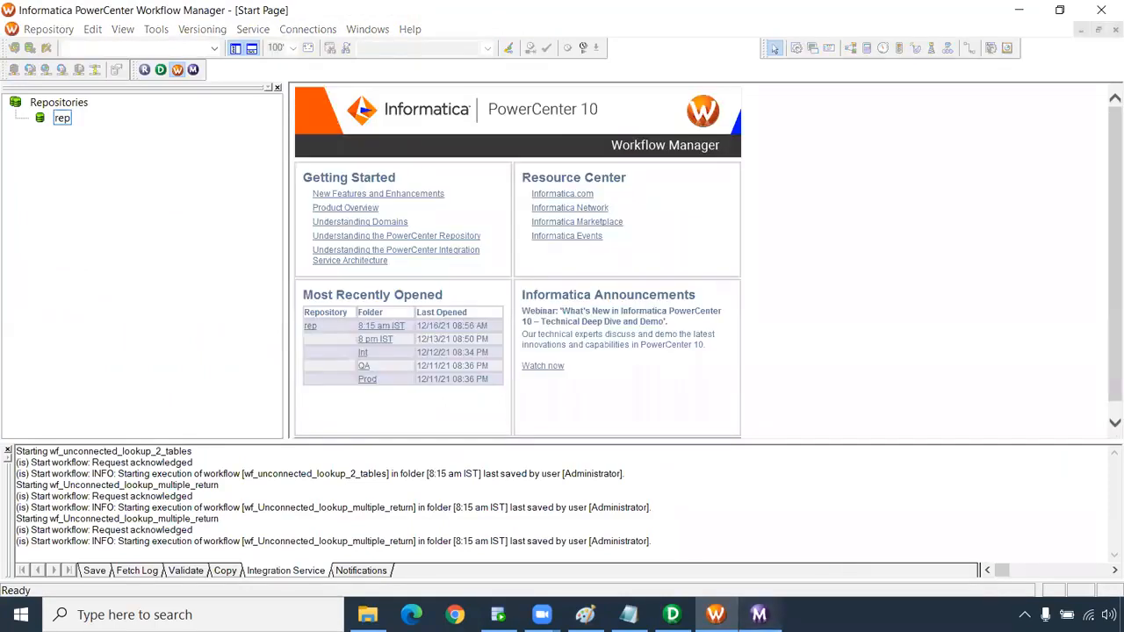
right_click(68, 92)
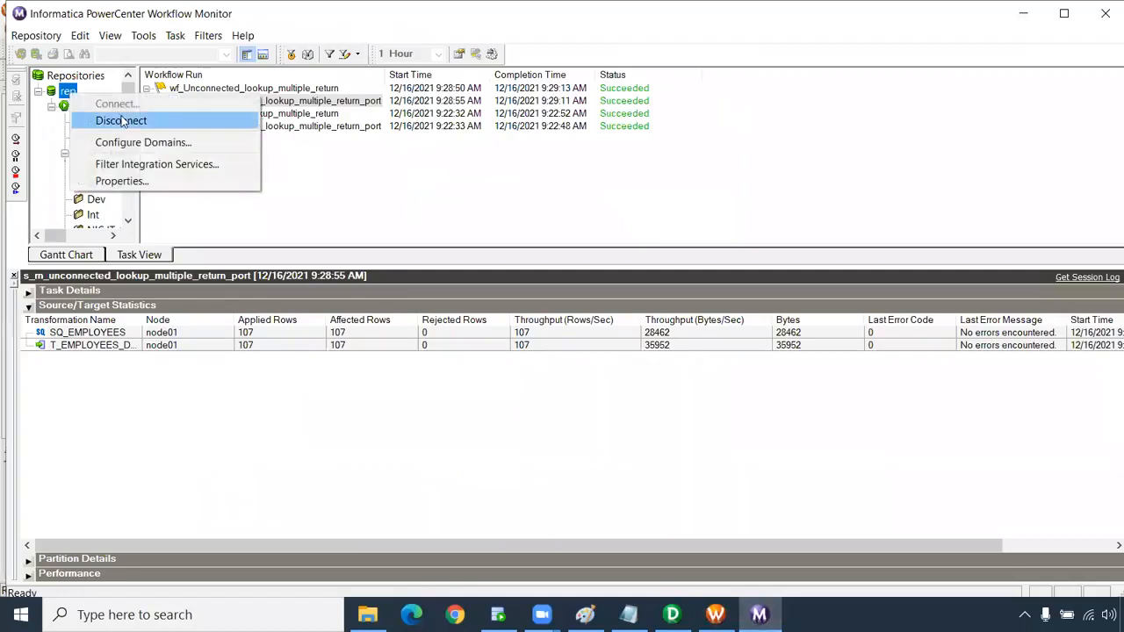
click(140, 118)
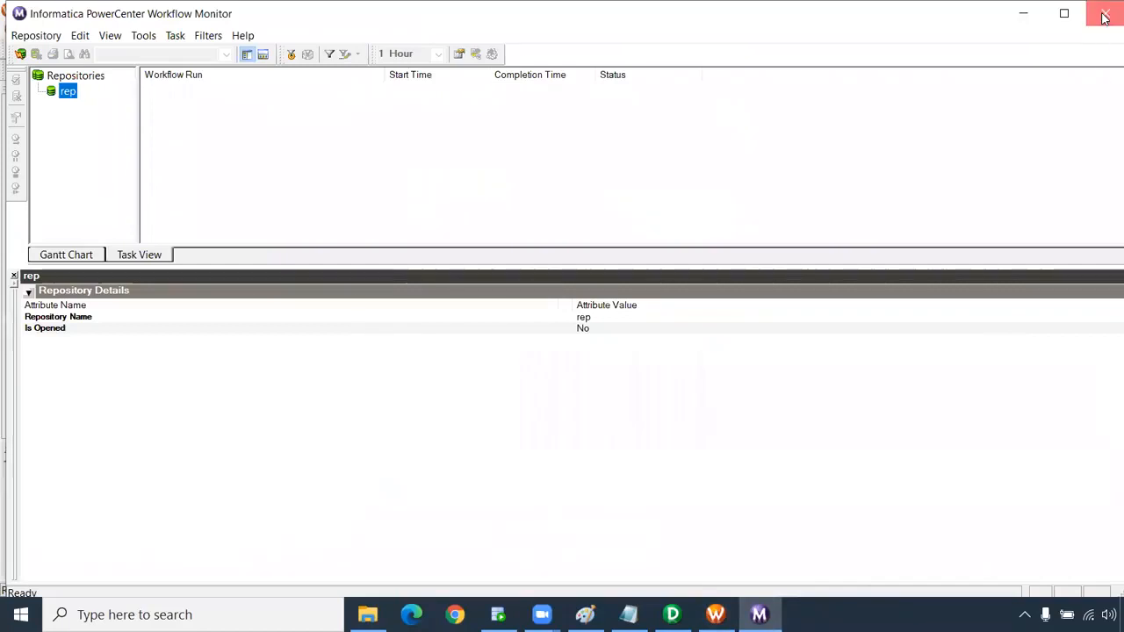
click(1104, 18)
Close Workflow Manager, then close Paint without saving the drawing.
click(1104, 13)
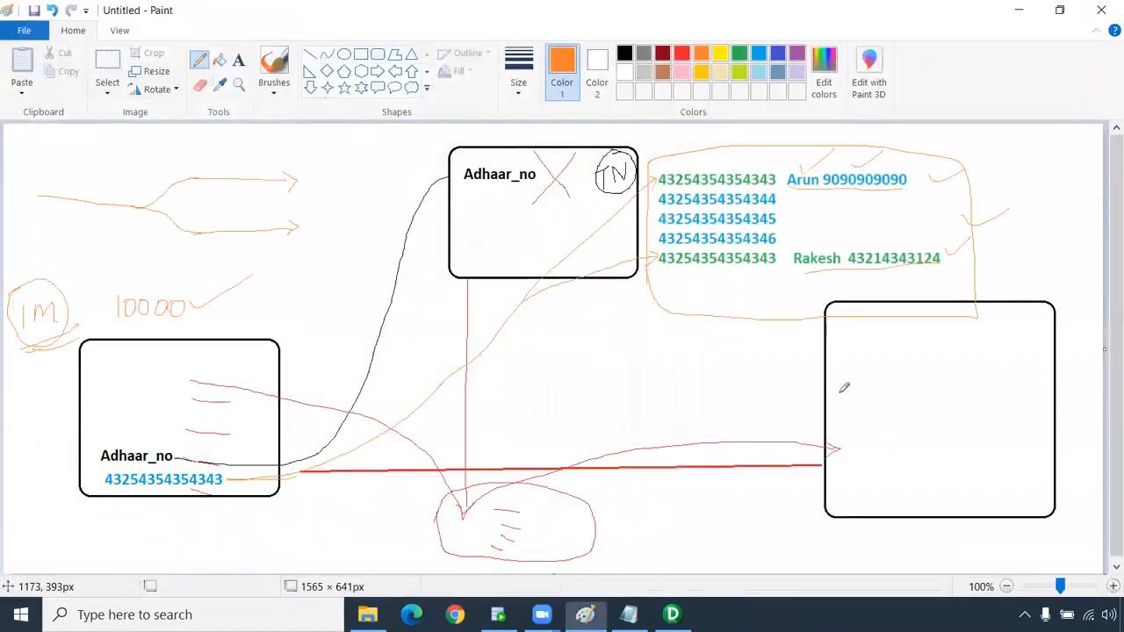
click(1100, 9)
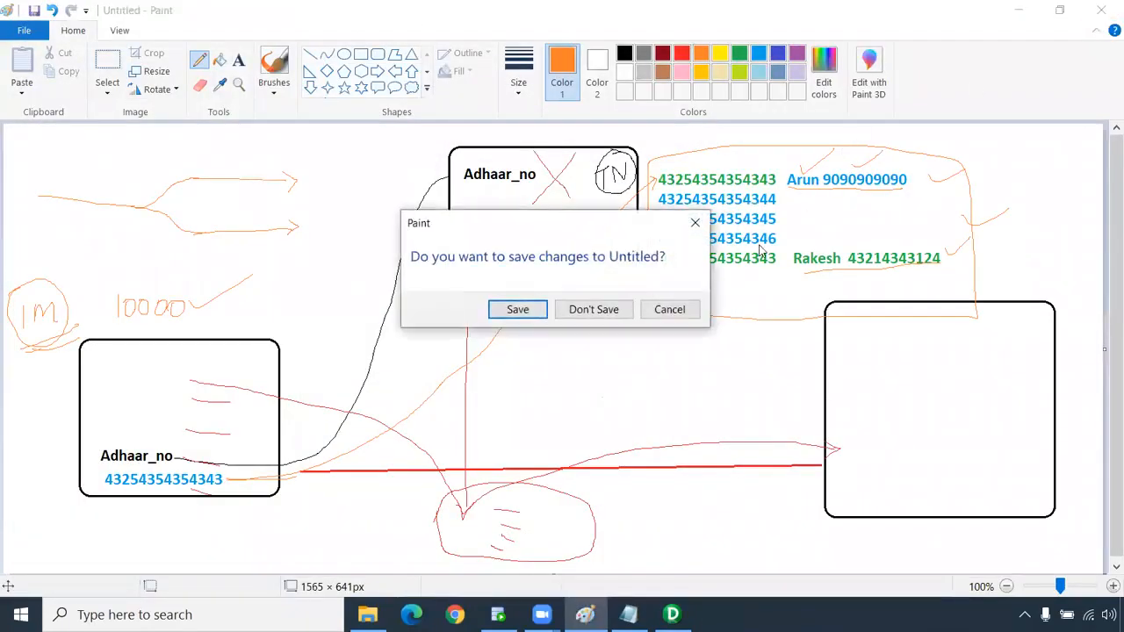
click(593, 309)
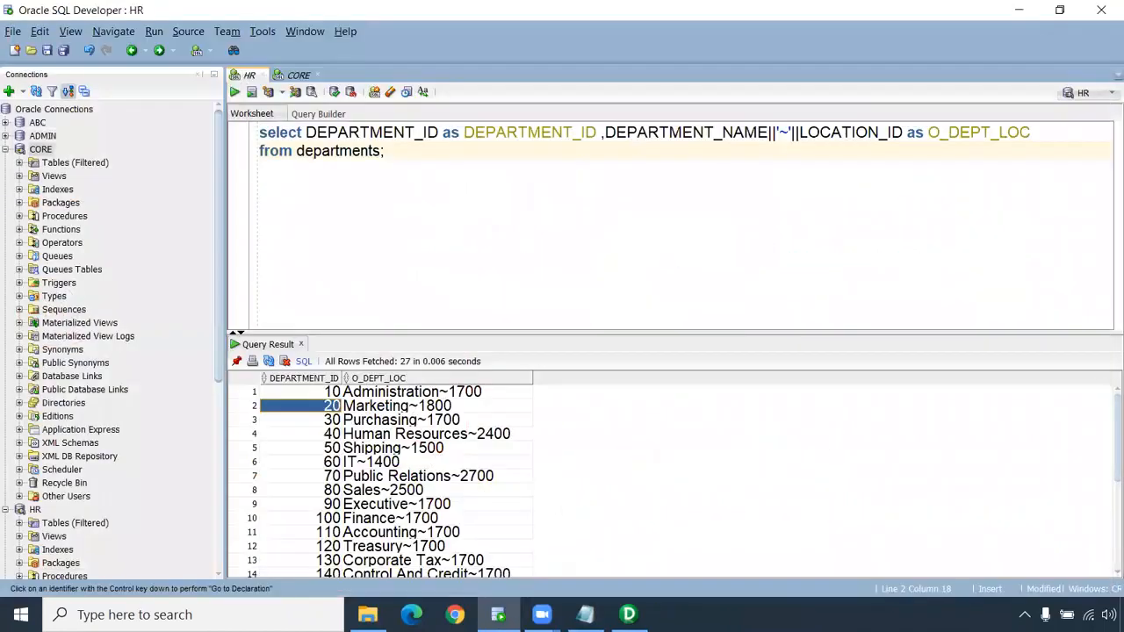
Close the lookup port editor in Designer and disconnect Designer from the rep repository.
click(628, 614)
click(810, 45)
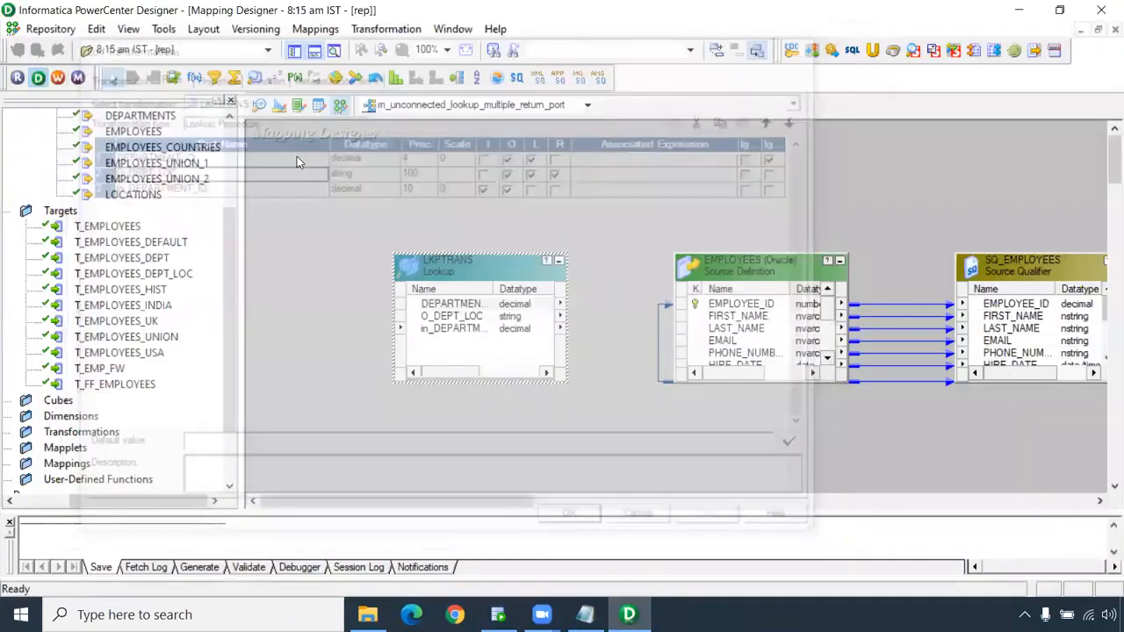
click(193, 258)
drag(232, 255, 223, 138)
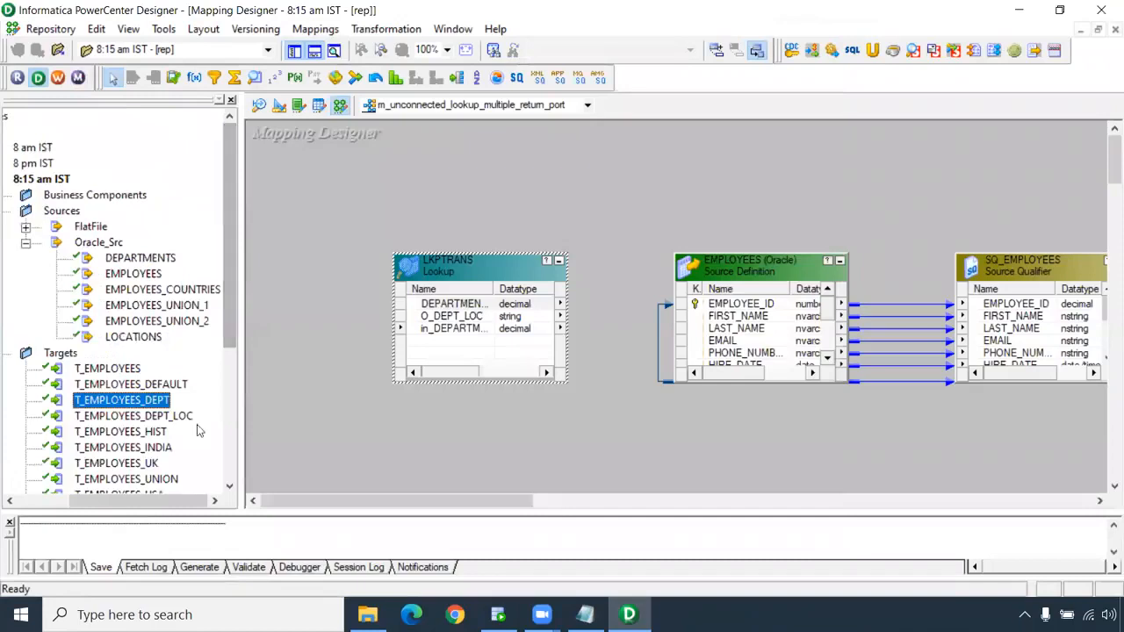
drag(148, 502, 95, 503)
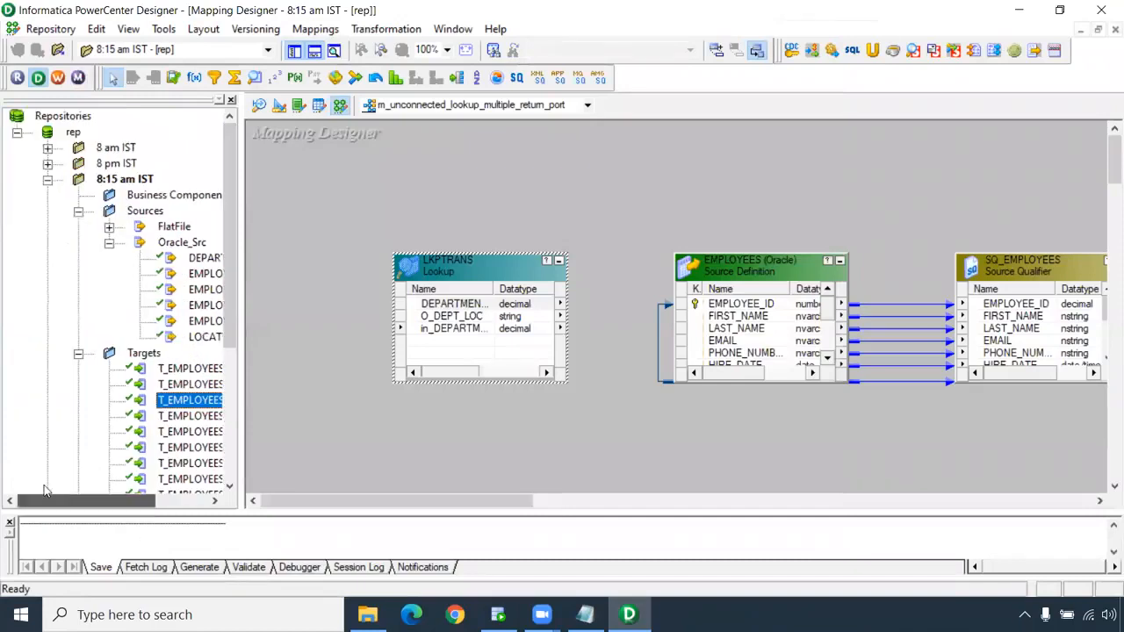
right_click(73, 133)
click(118, 210)
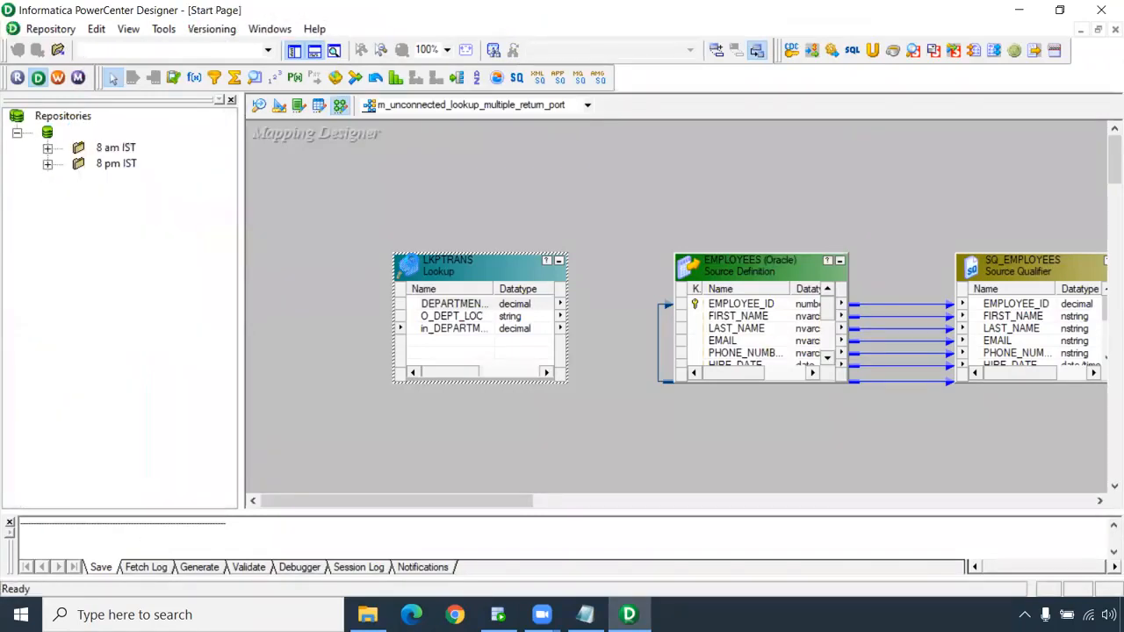
Close Notepad without saving the notes, then close Designer.
click(585, 615)
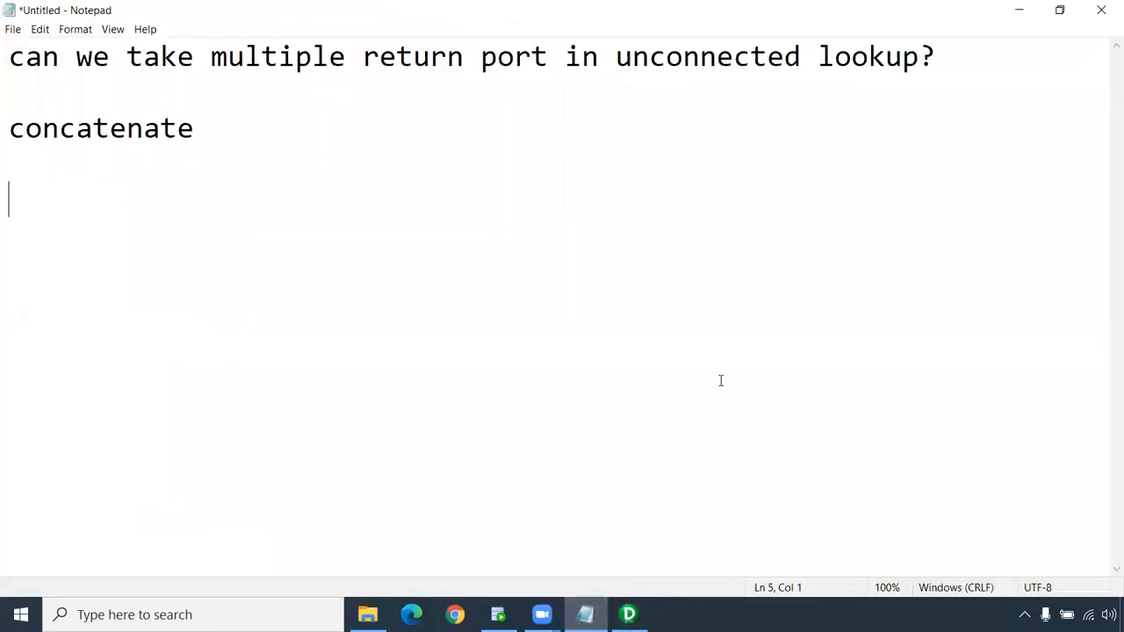
drag(234, 128, 8, 56)
click(402, 151)
click(1101, 10)
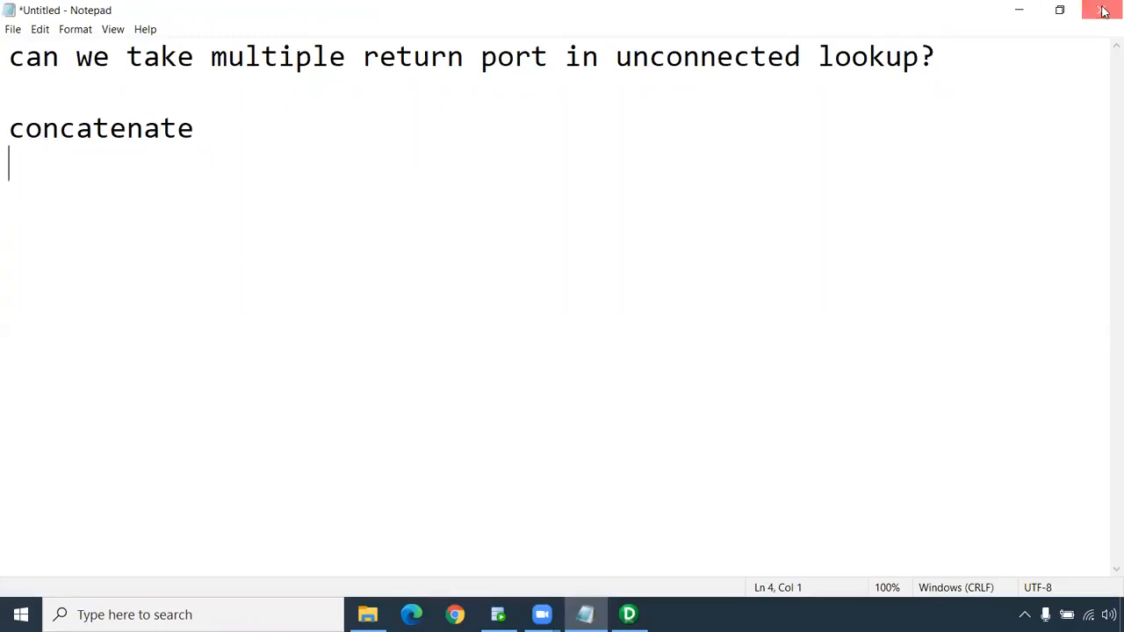
click(602, 307)
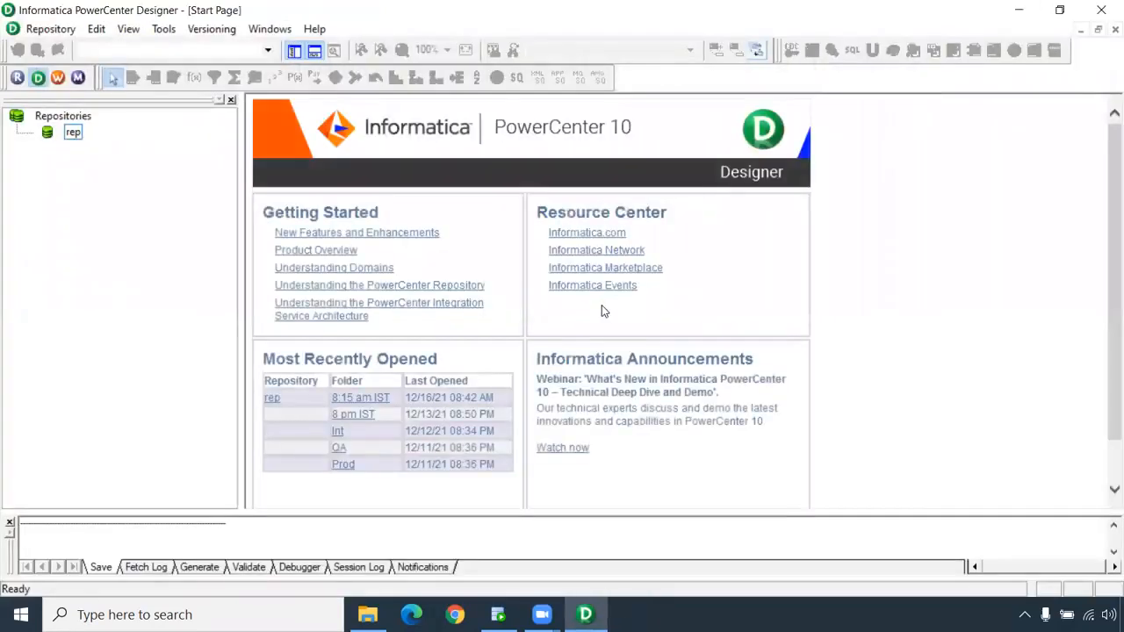
click(1100, 9)
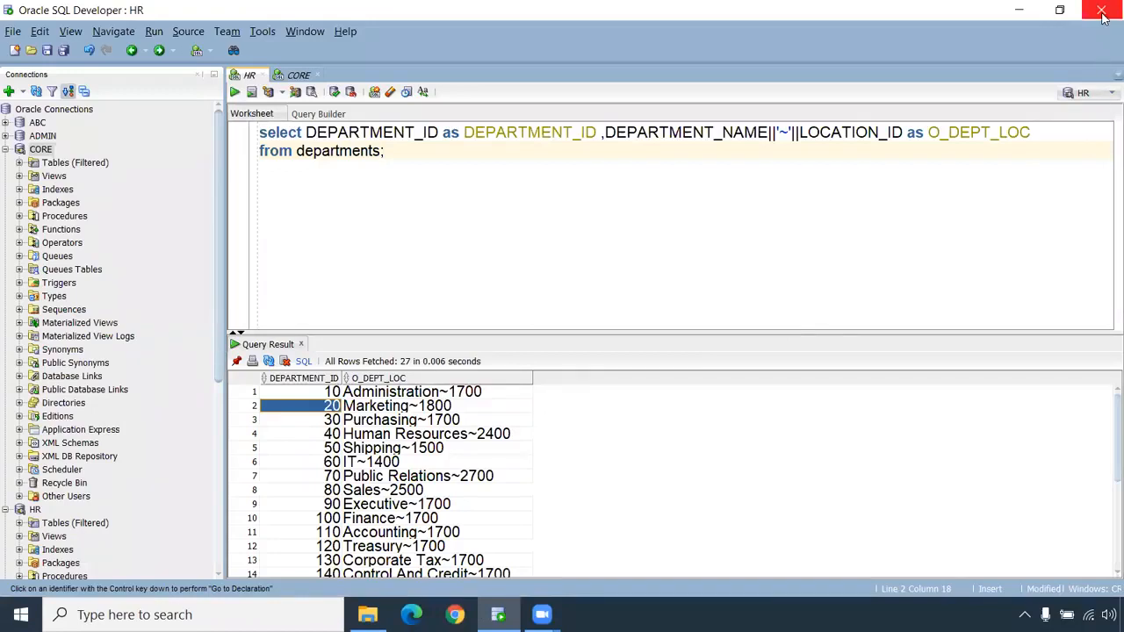
Delete the two-line departments concatenation query from the HR worksheet.
drag(391, 154, 197, 124)
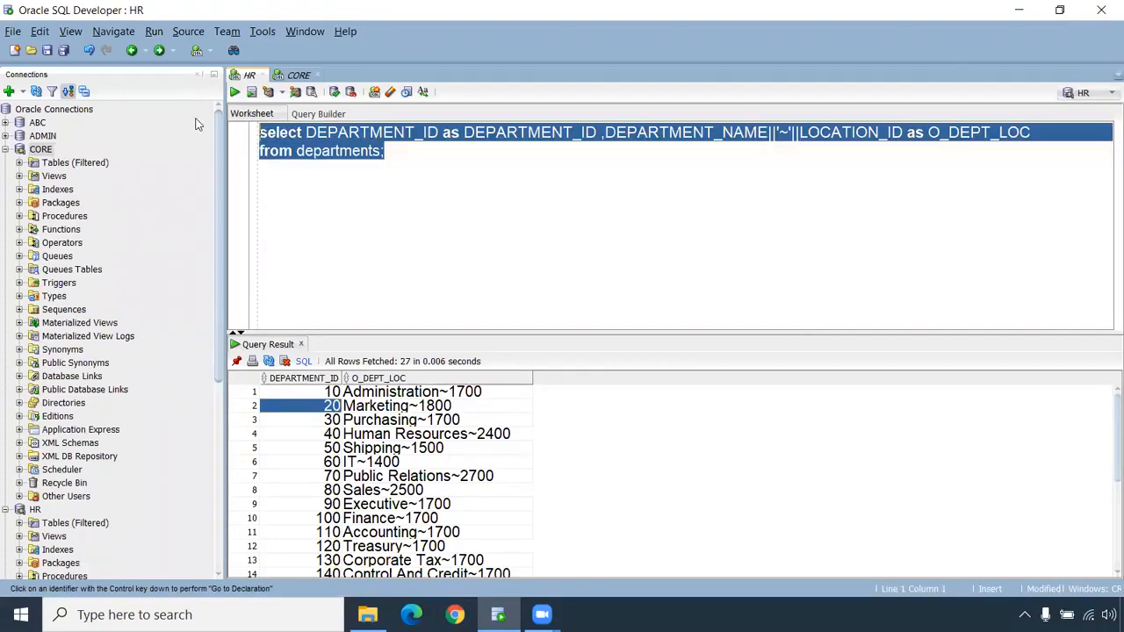
key(Delete)
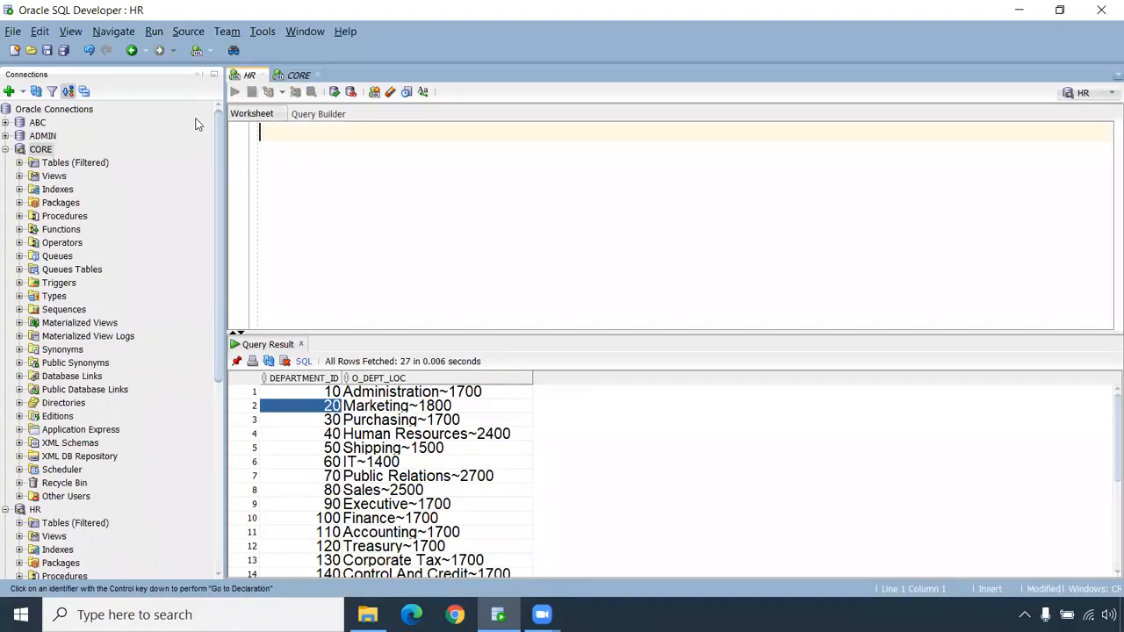
key(alt+Tab)
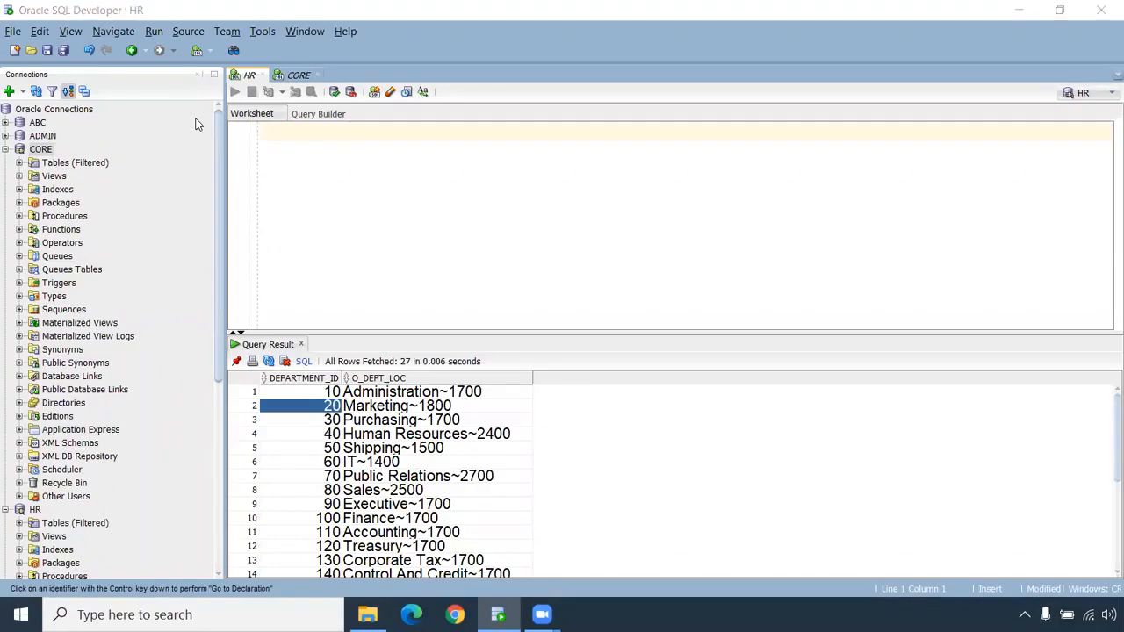